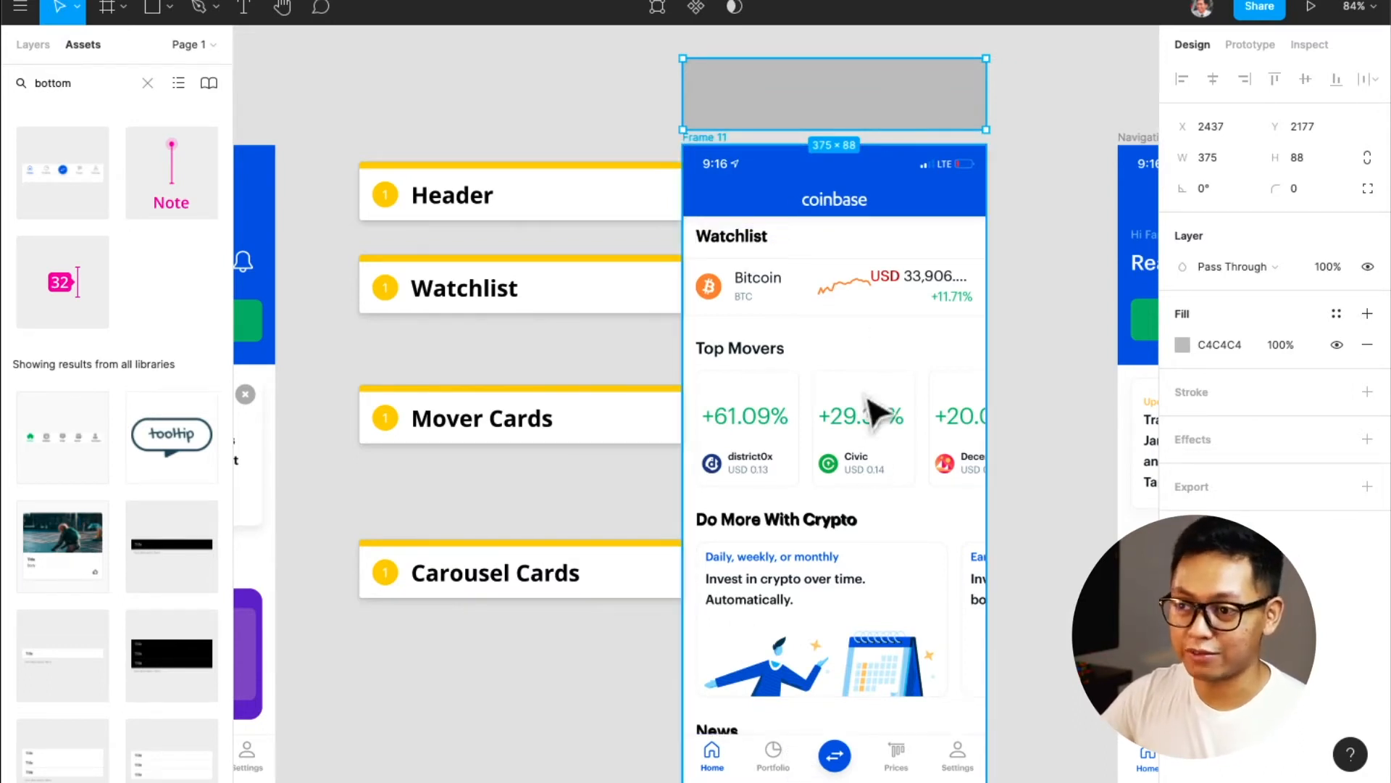
- Move the grey 375 × 88 rectangle over the blue header of Frame 11 at X 0, Y 0
drag(838, 87, 833, 176)
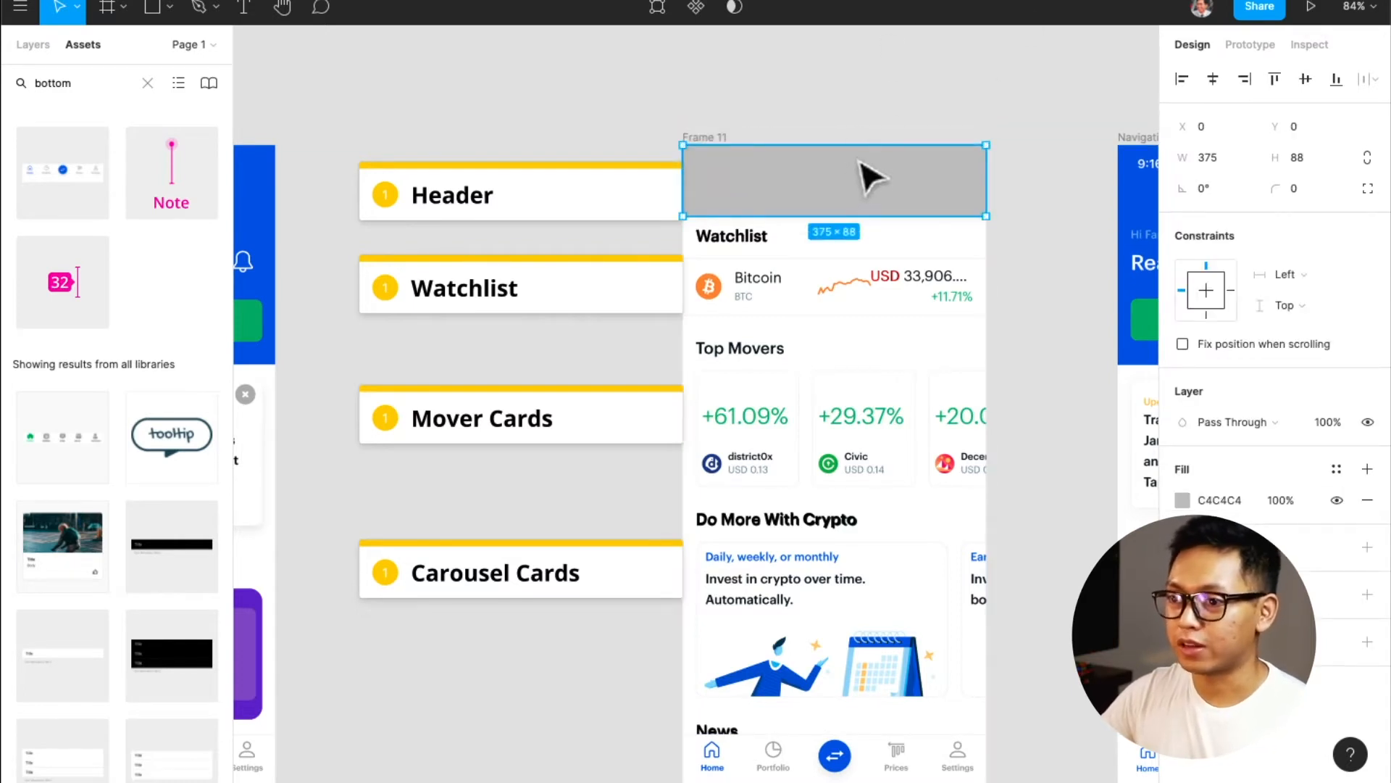
drag(797, 181, 801, 137)
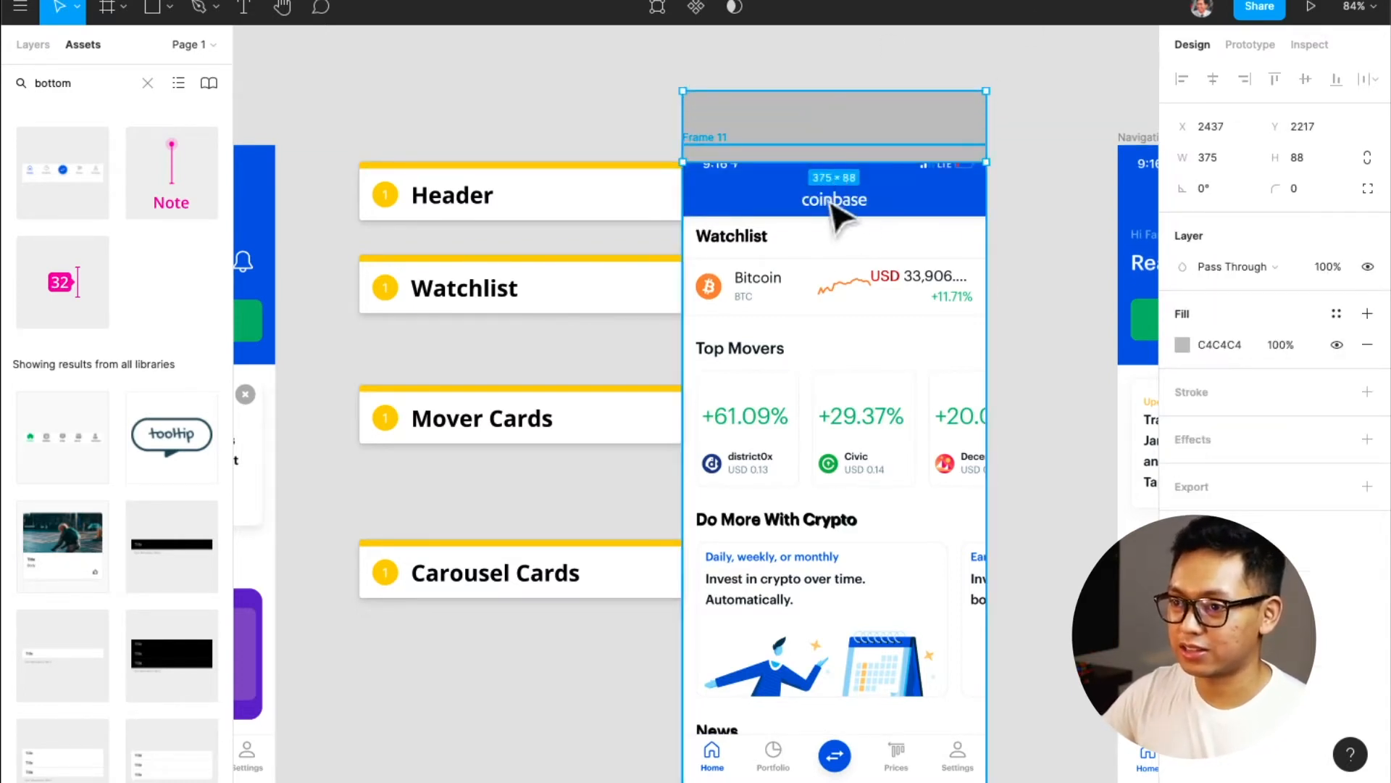
key(super+z)
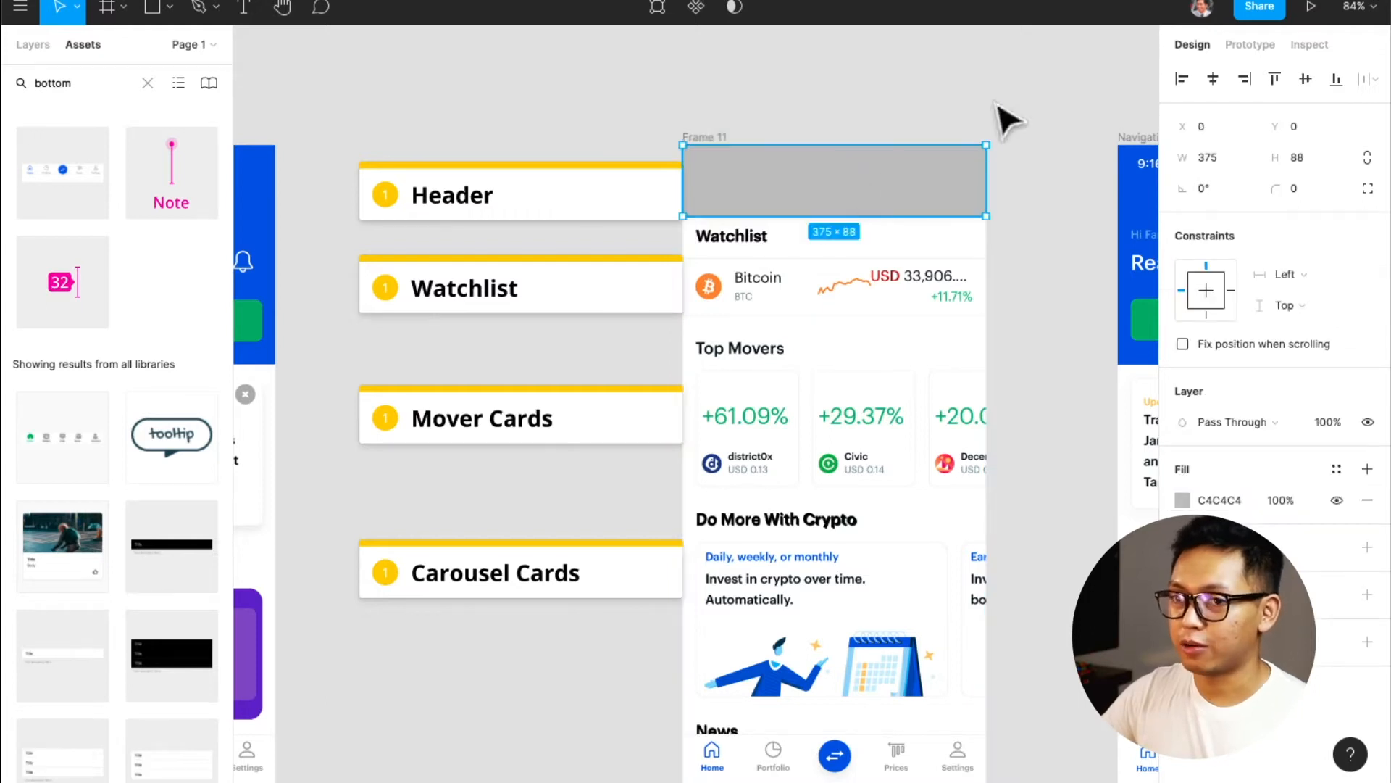
- Switch to the browser, inspect the Coinbase website's logo and open the CoinbaseLogo SVG among the page's source assets
key(ctrl+Up)
click(938, 145)
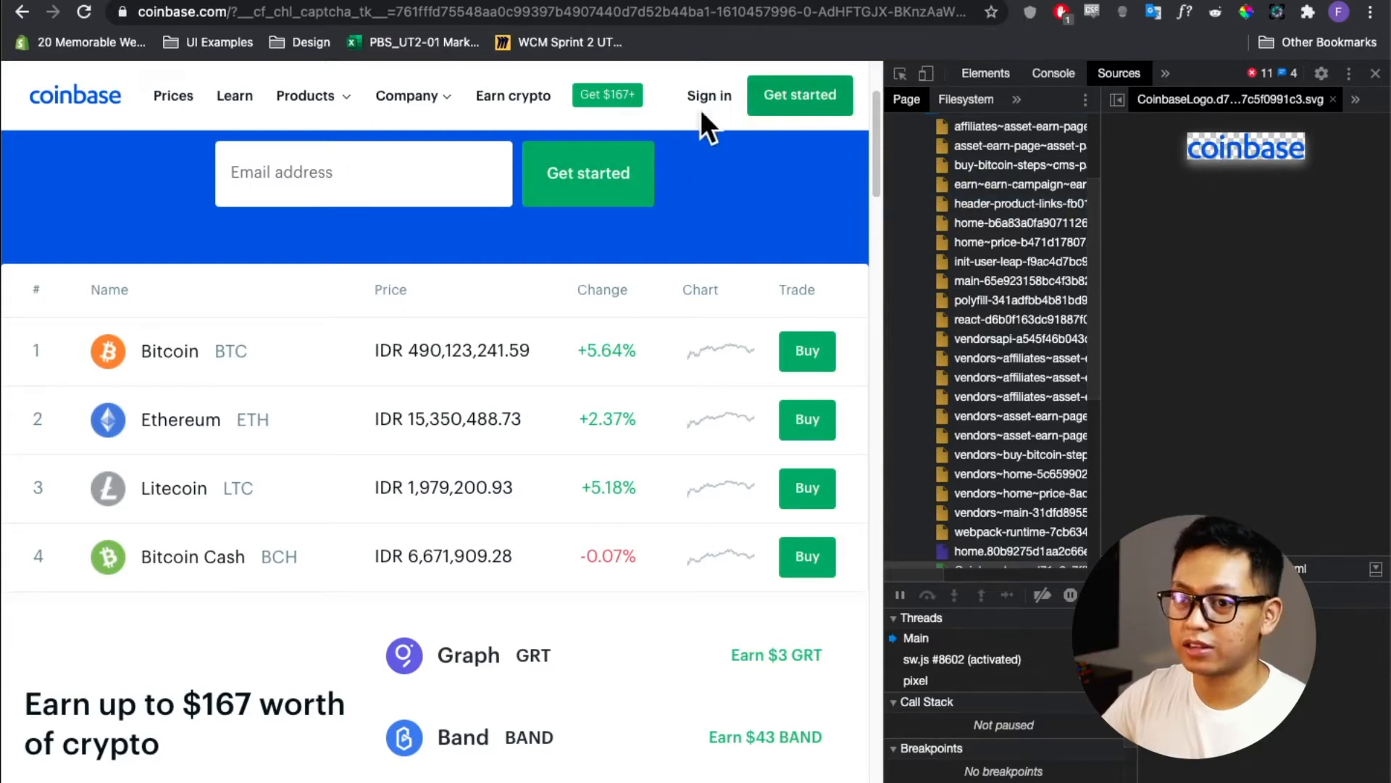
right_click(77, 94)
click(148, 264)
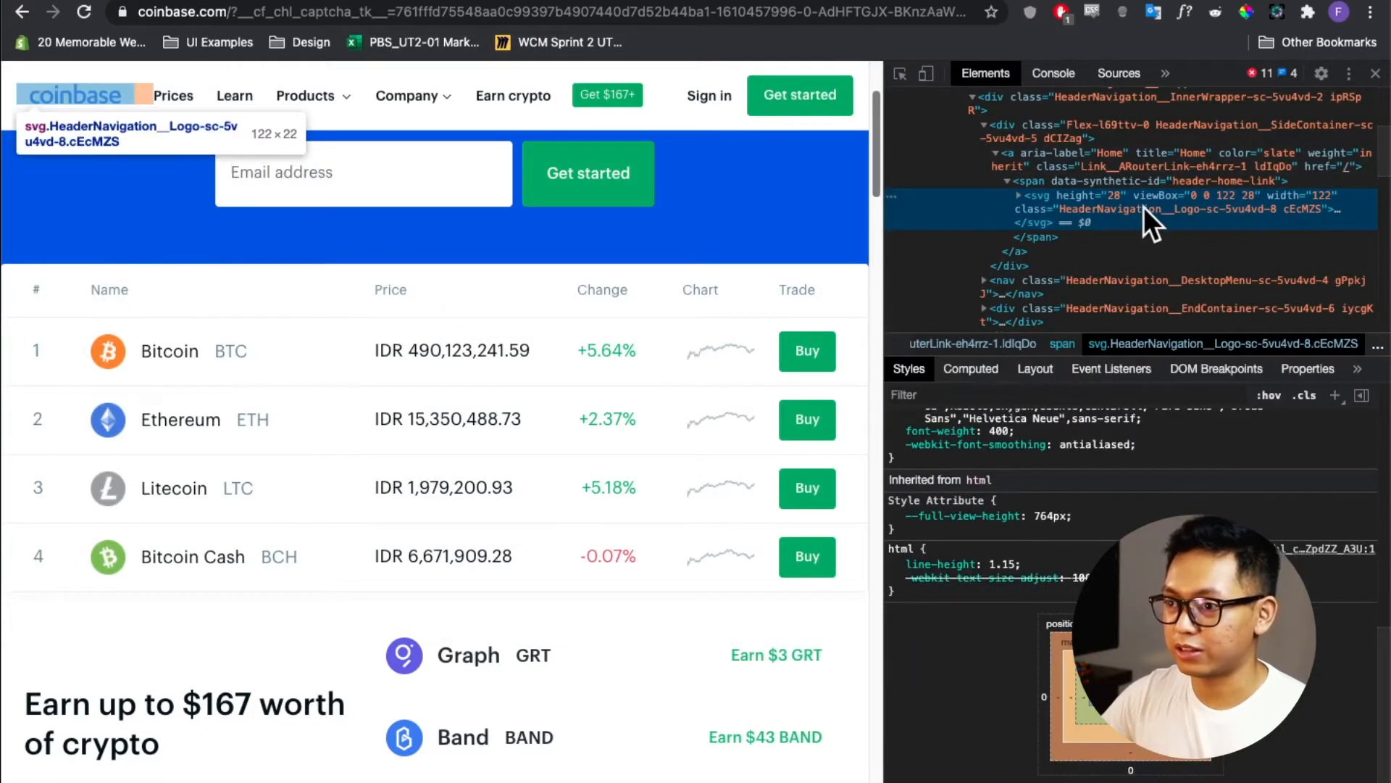
click(1118, 73)
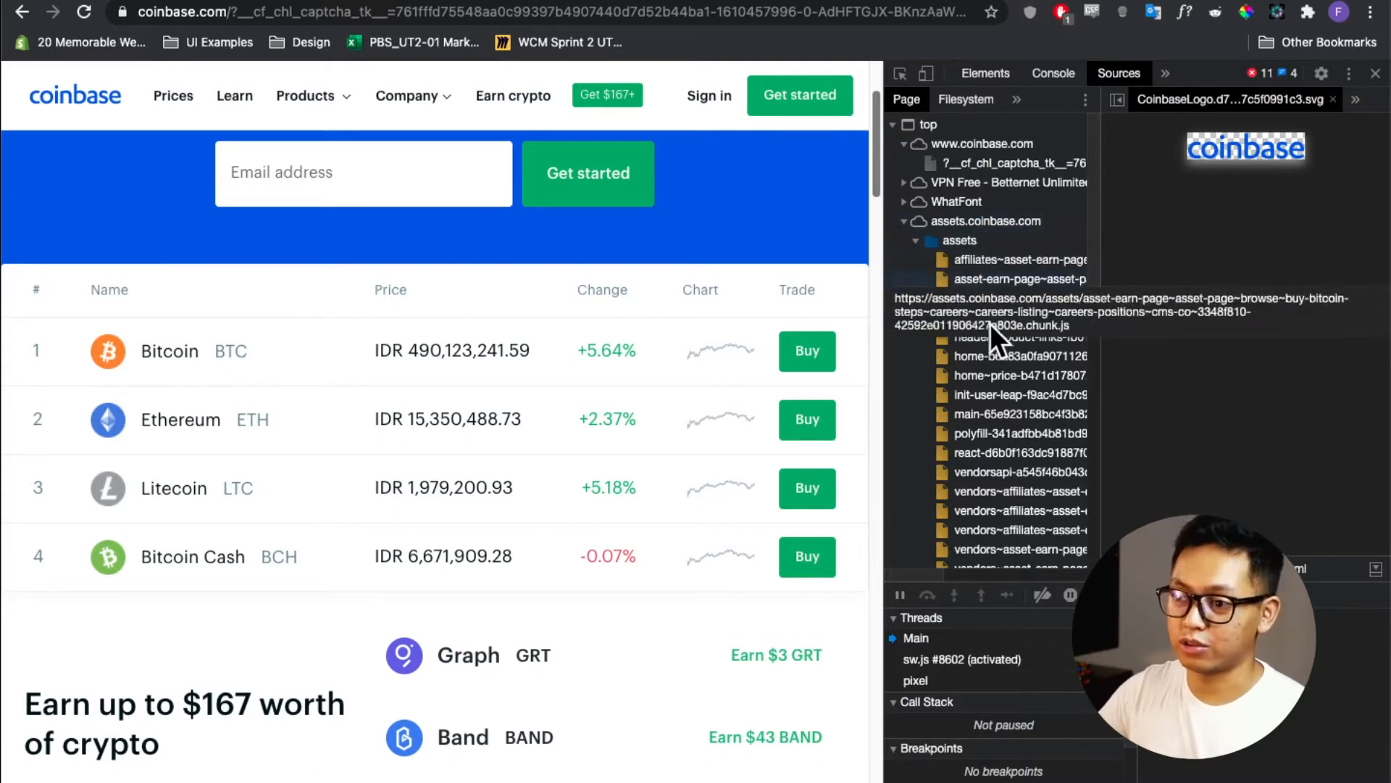
scroll(990, 325, down, 6)
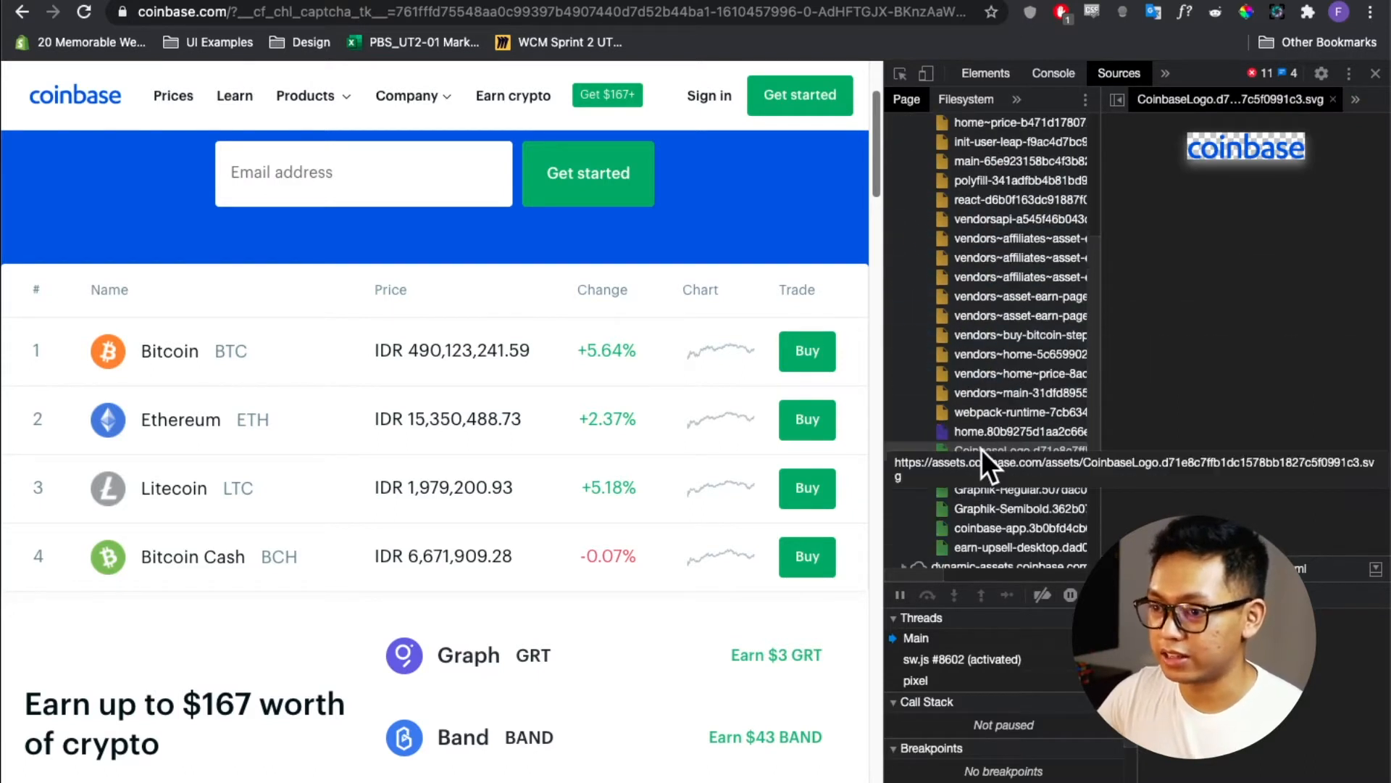
click(981, 450)
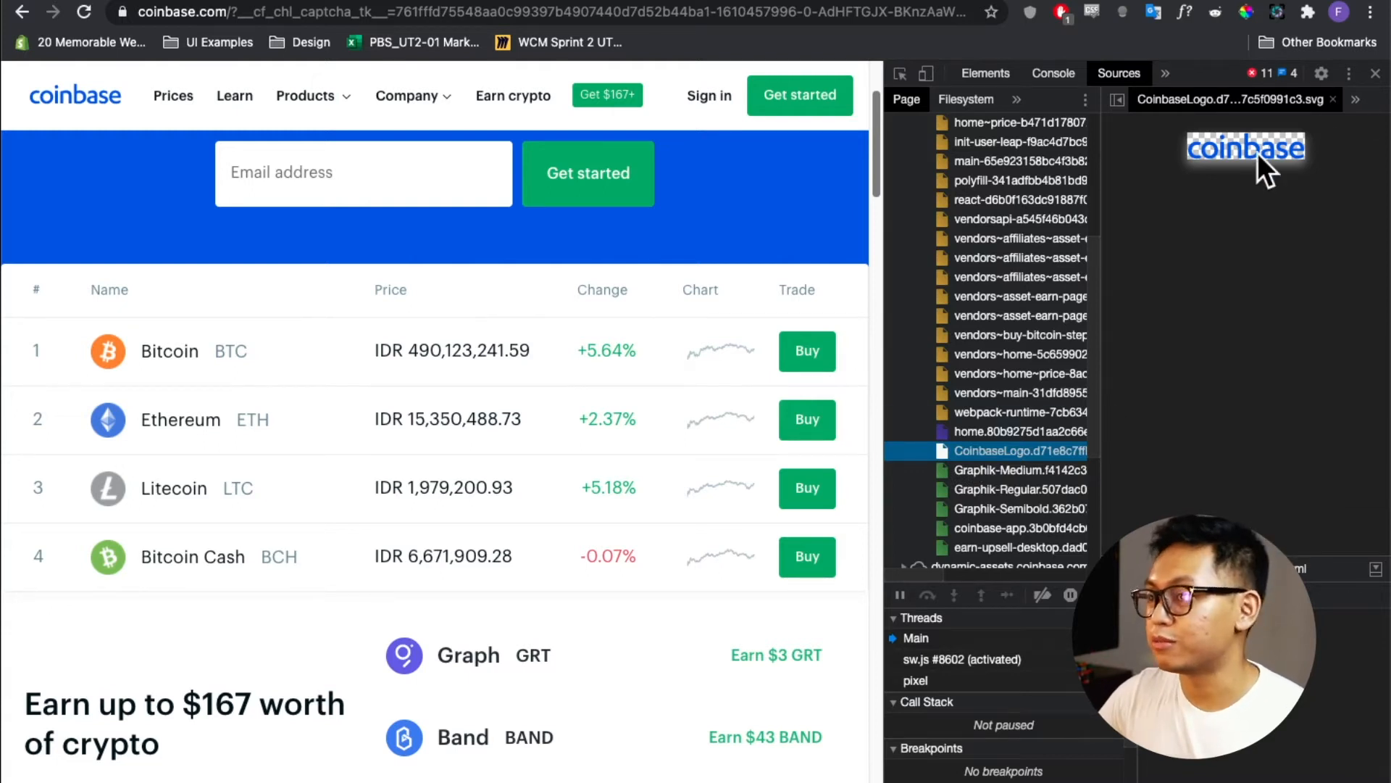
- Bring the downloaded file download.svg into Figma and place the Coinbase logo on the canvas centred above Frame 11
key(super+l)
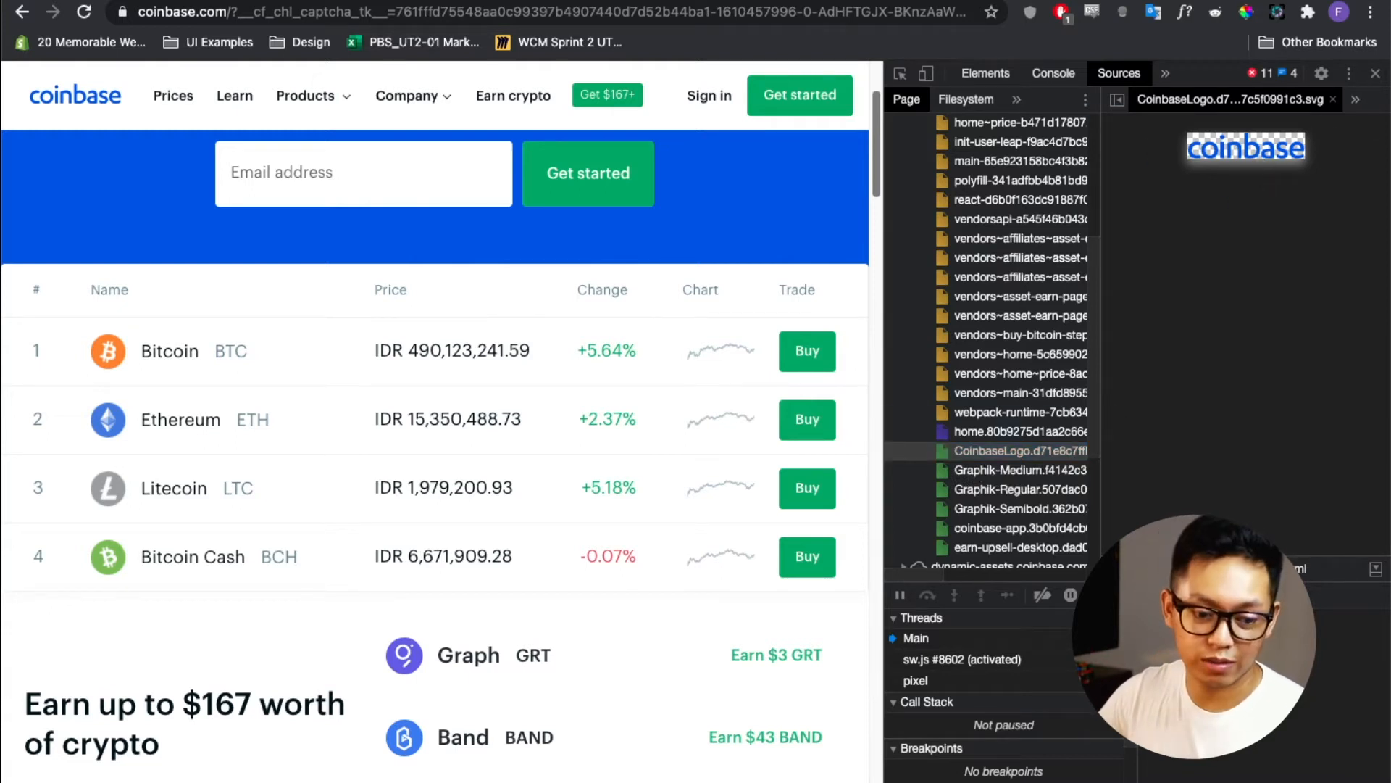
drag(1058, 0, 1220, 149)
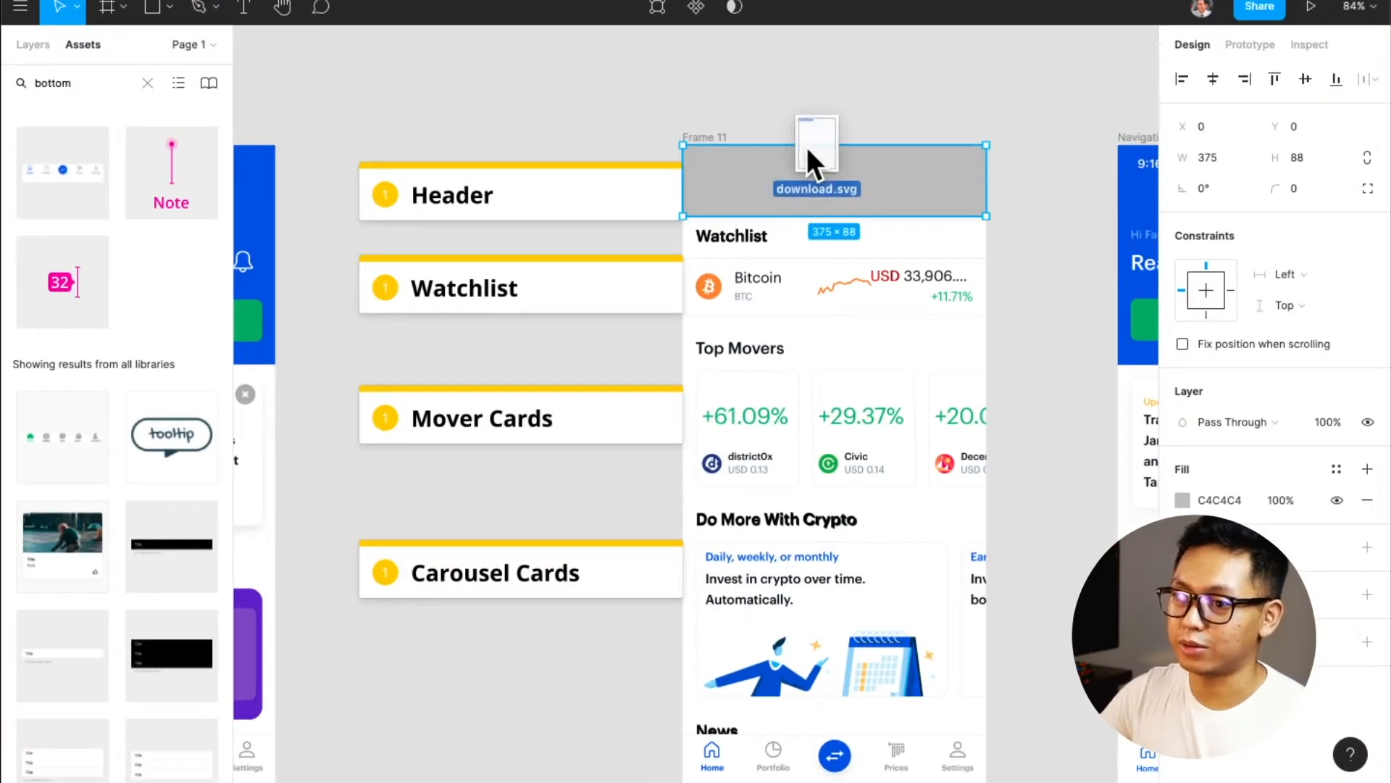
drag(808, 150, 806, 123)
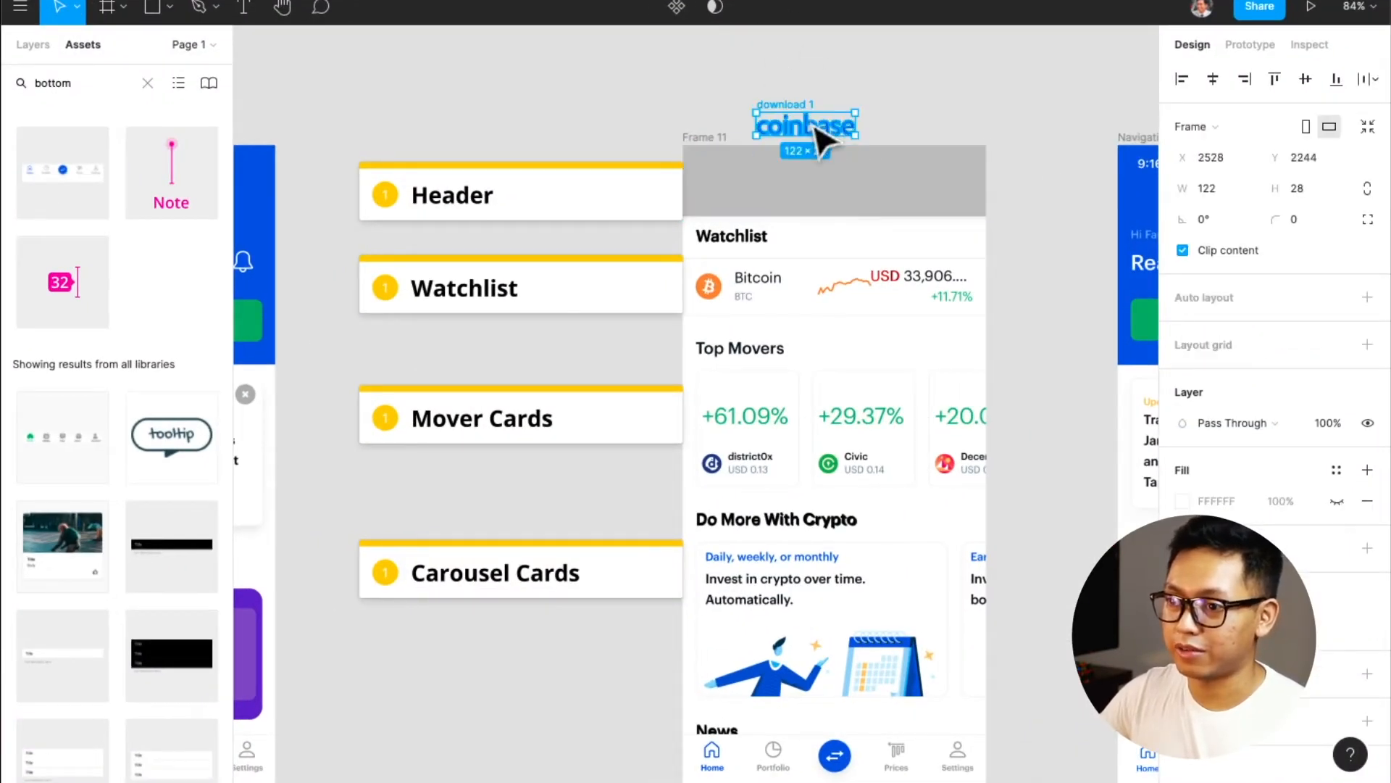
drag(803, 114, 833, 92)
click(933, 165)
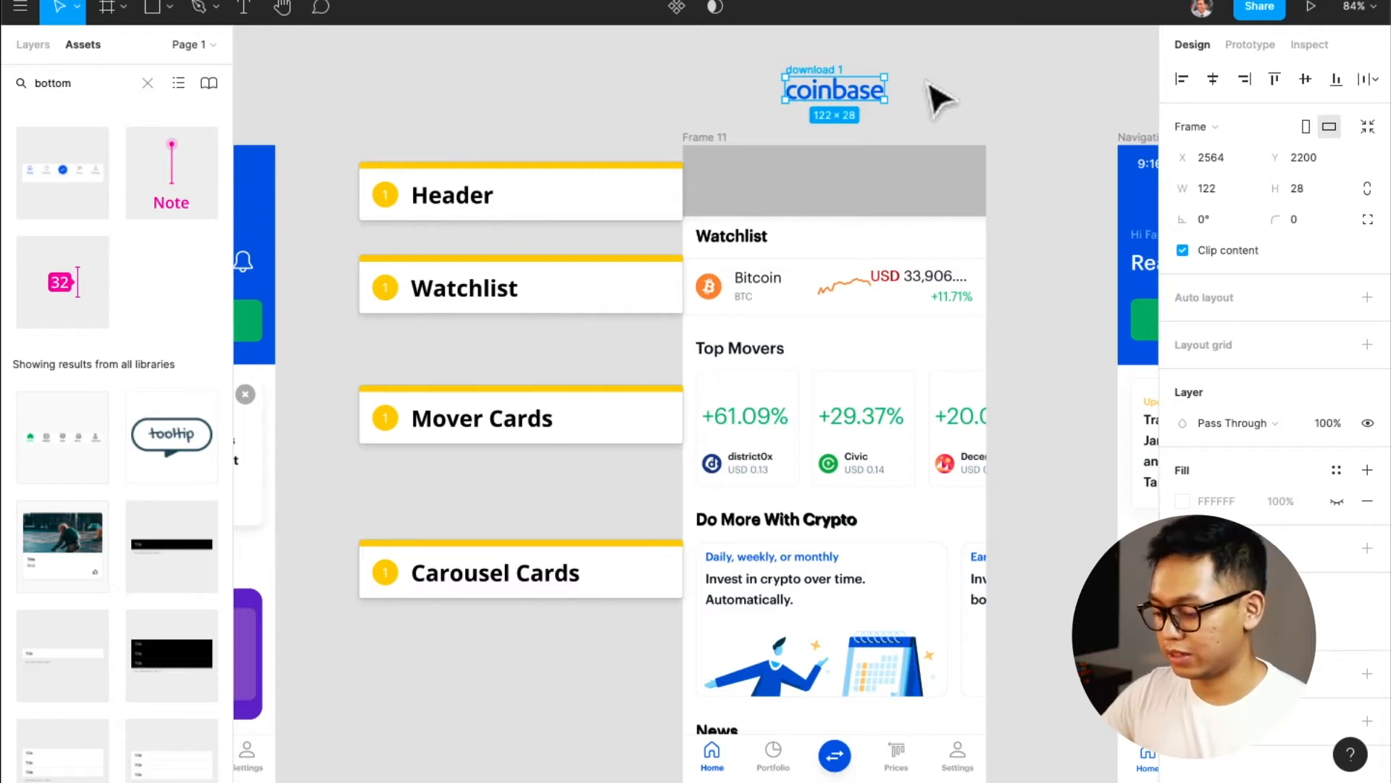
key(shift+a)
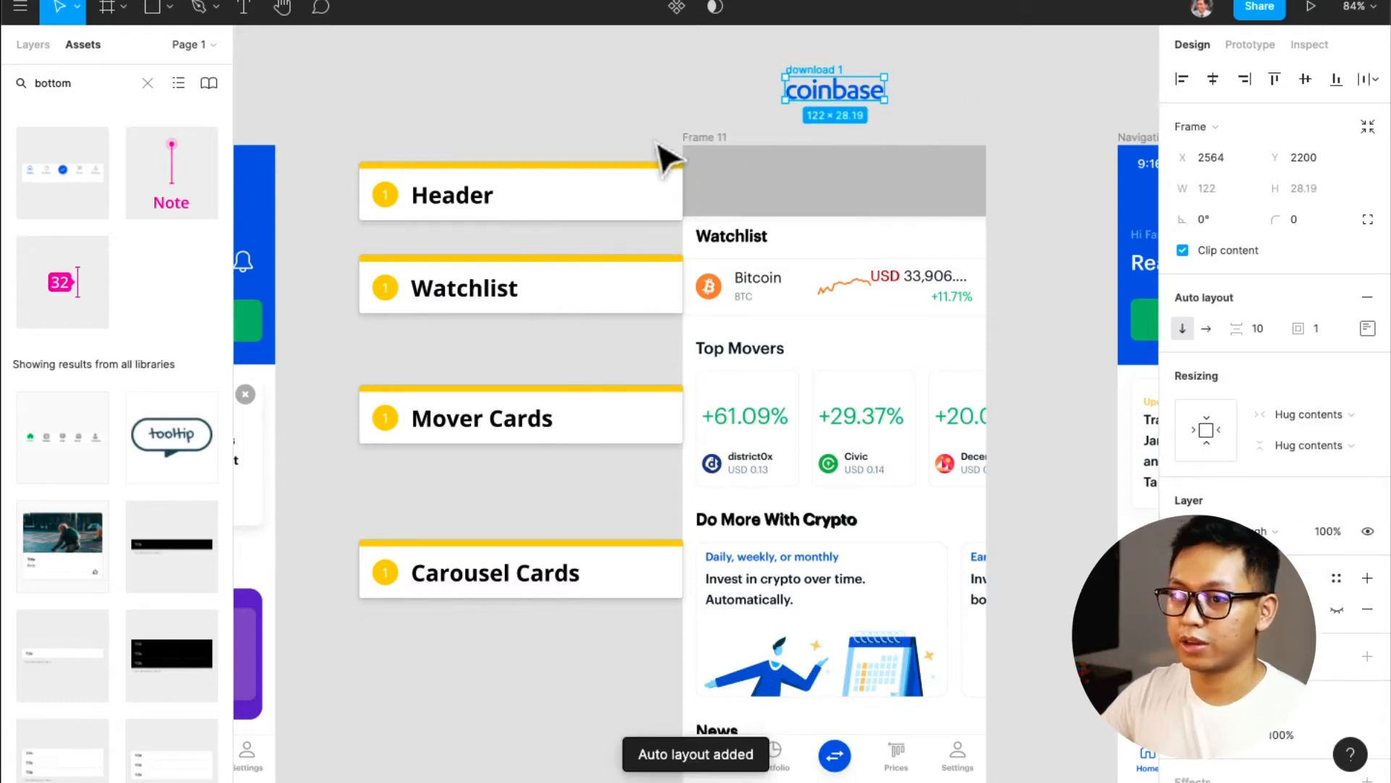
click(40, 48)
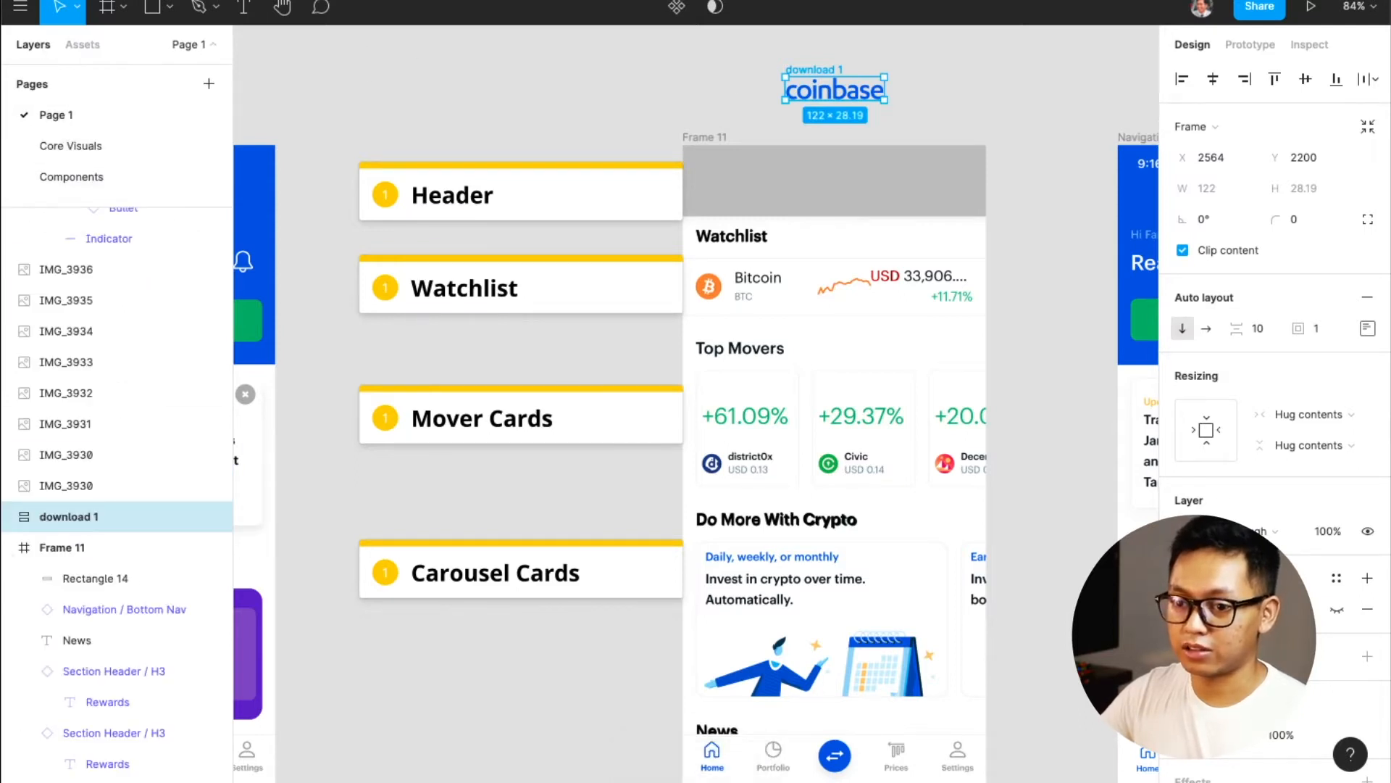
key(super+z)
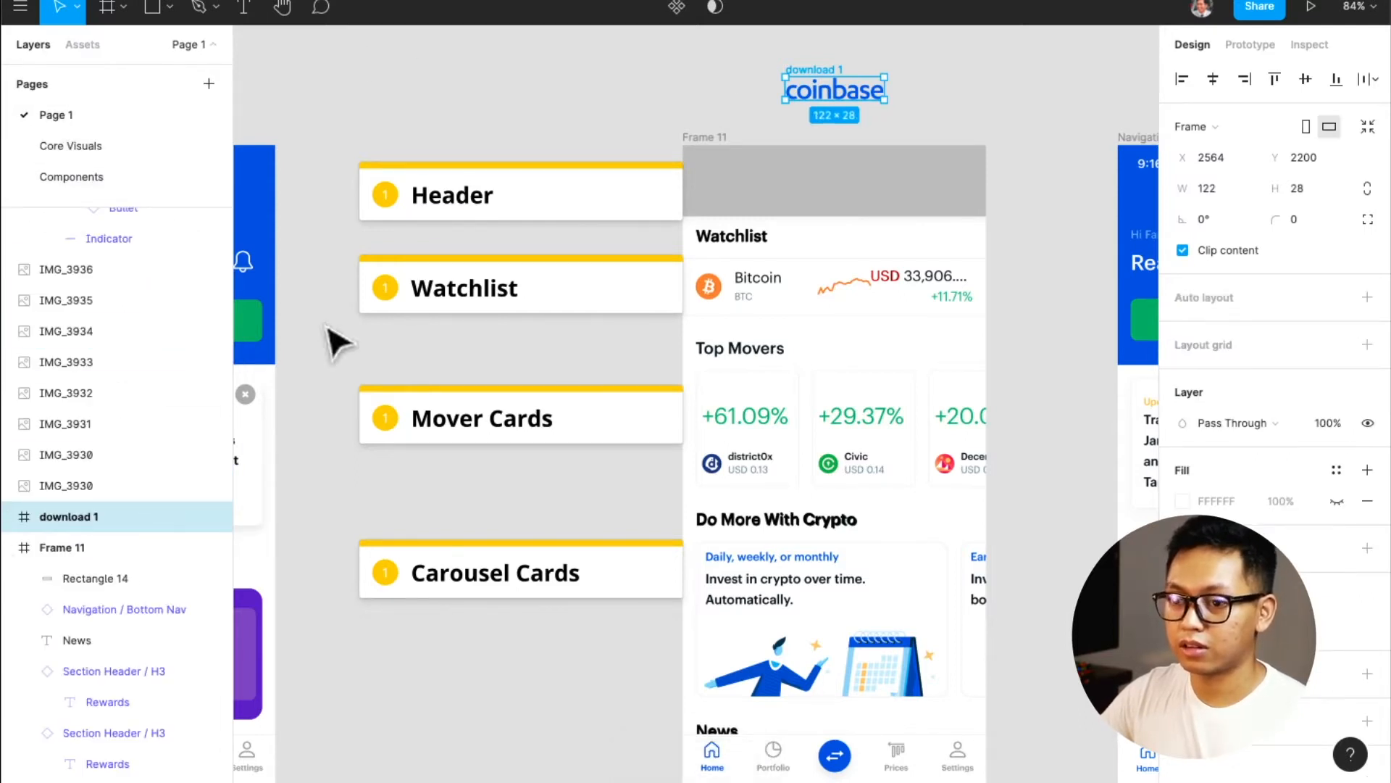
- Add auto layout with a padding of 8 to the imported logo frame and remove the auto layout again
key(shift+a)
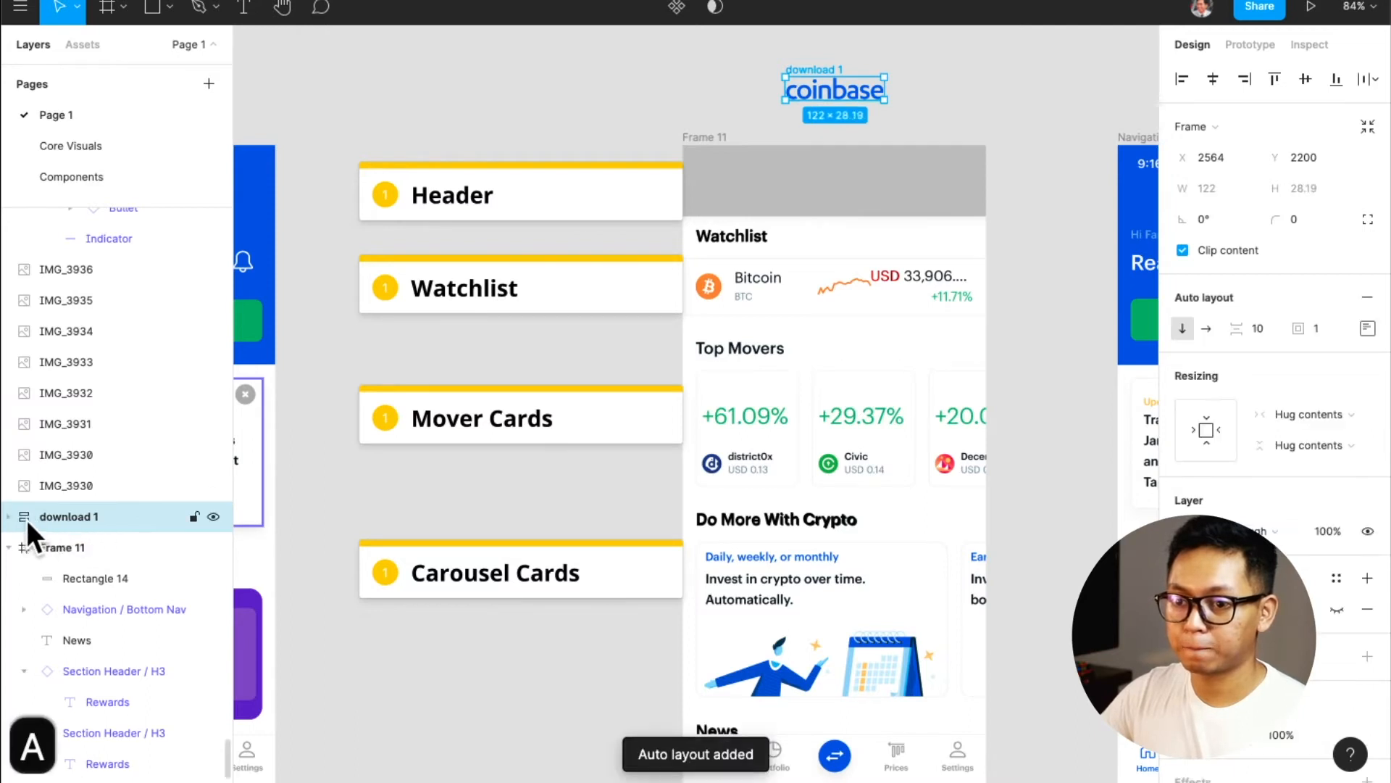
click(1343, 326)
text(8)
key(Return)
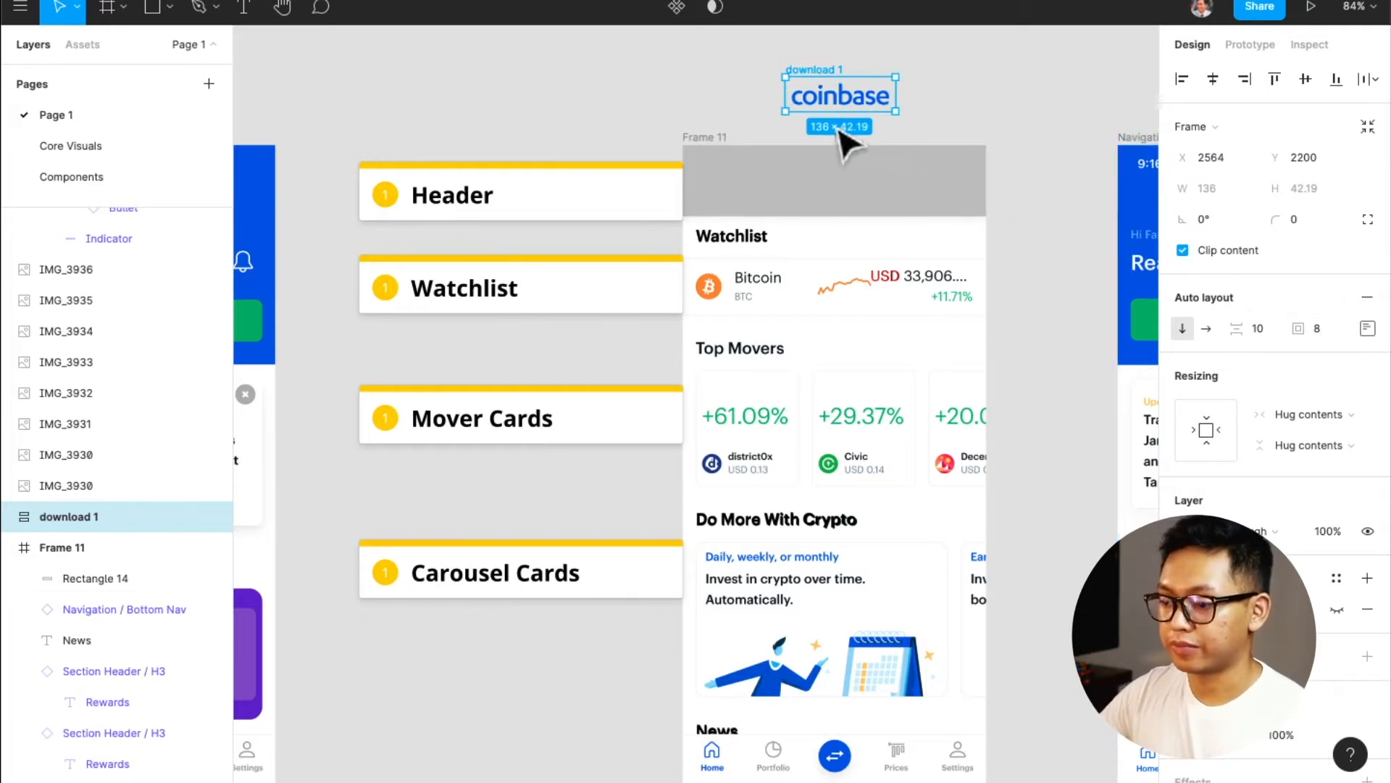
click(1370, 297)
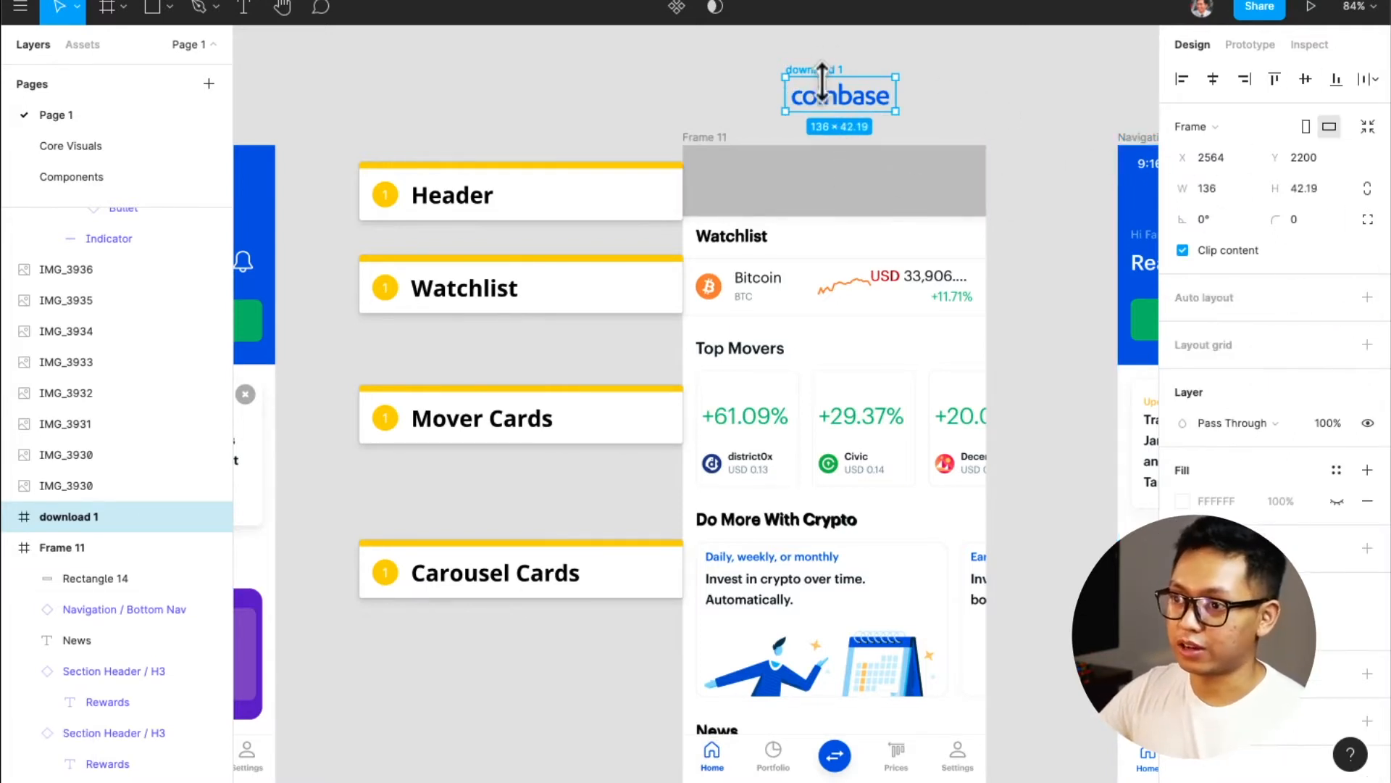
- Rename the imported logo frame as "Logo / Coinbase"
key(super+r)
text(Logo /)
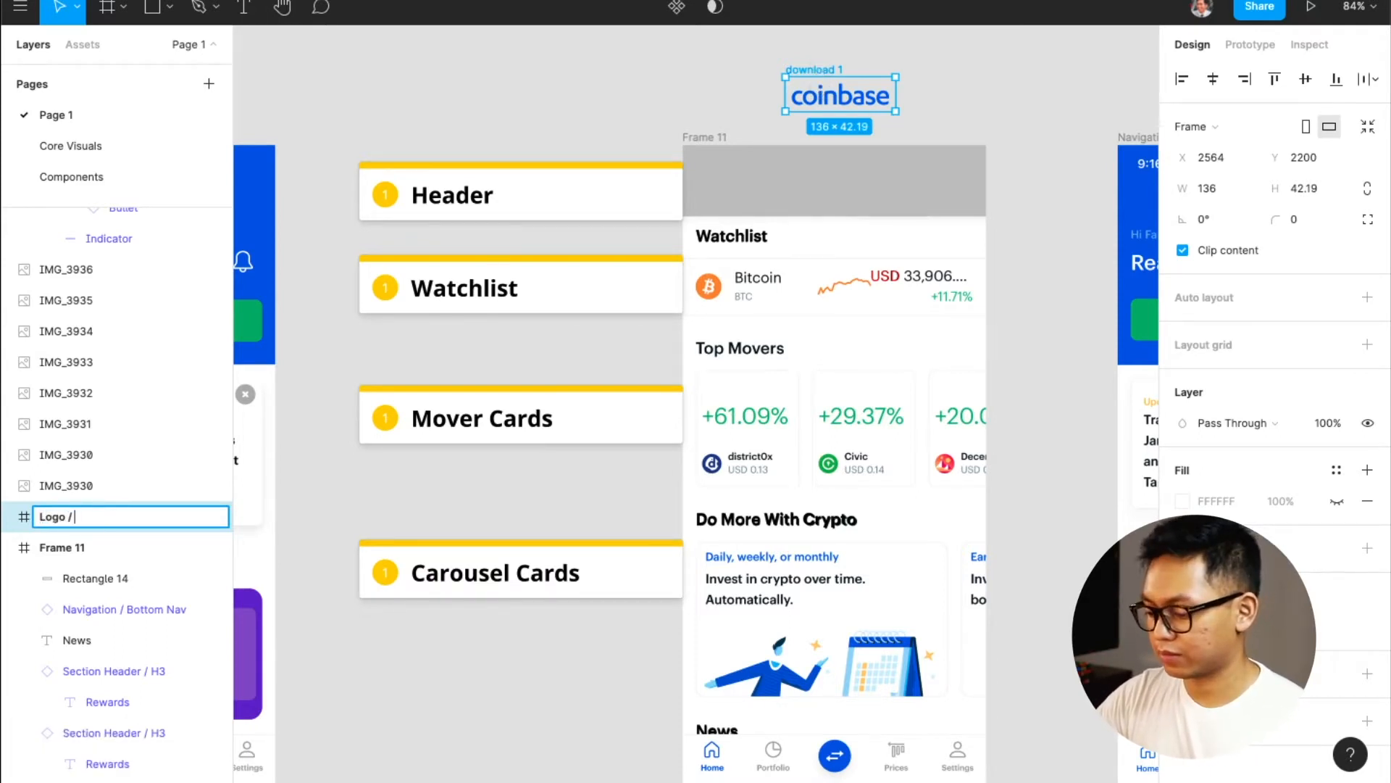
text(Coinbase)
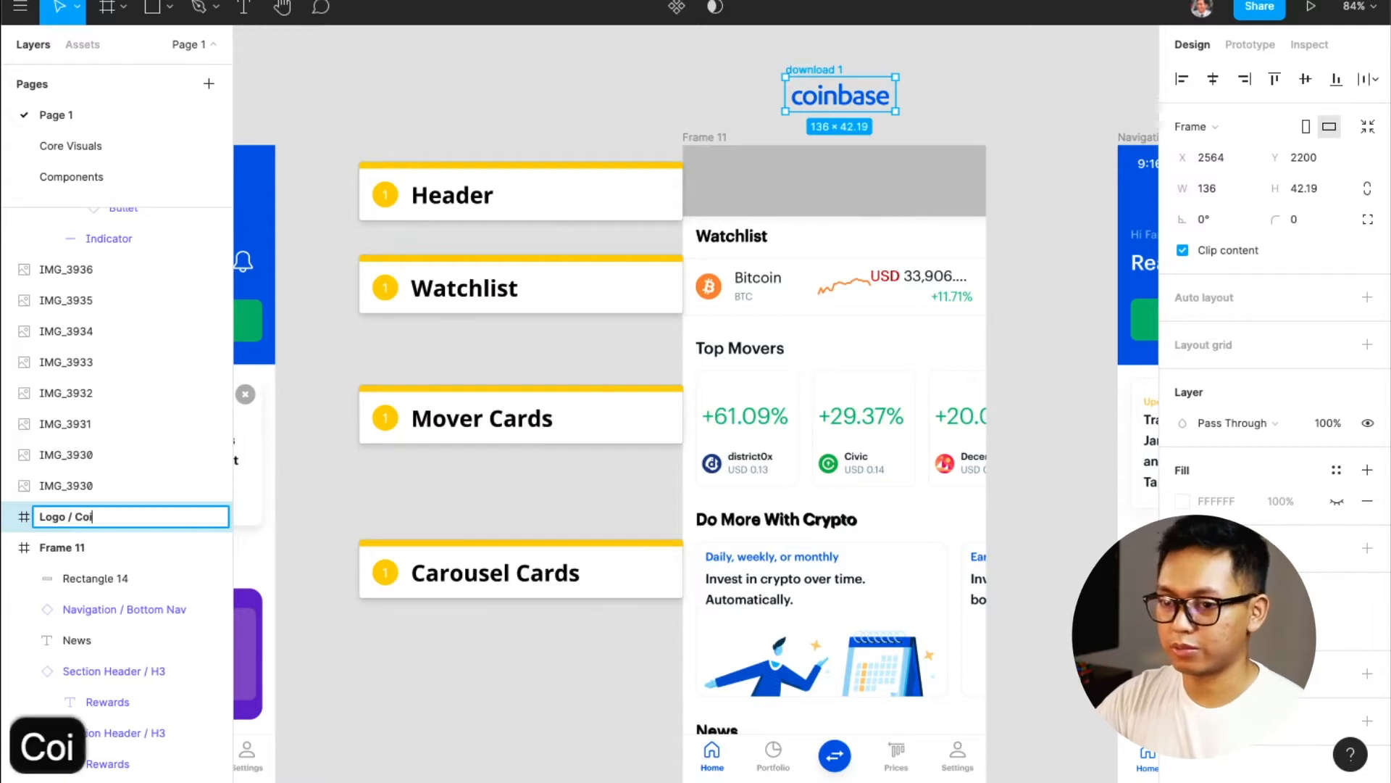
key(Return)
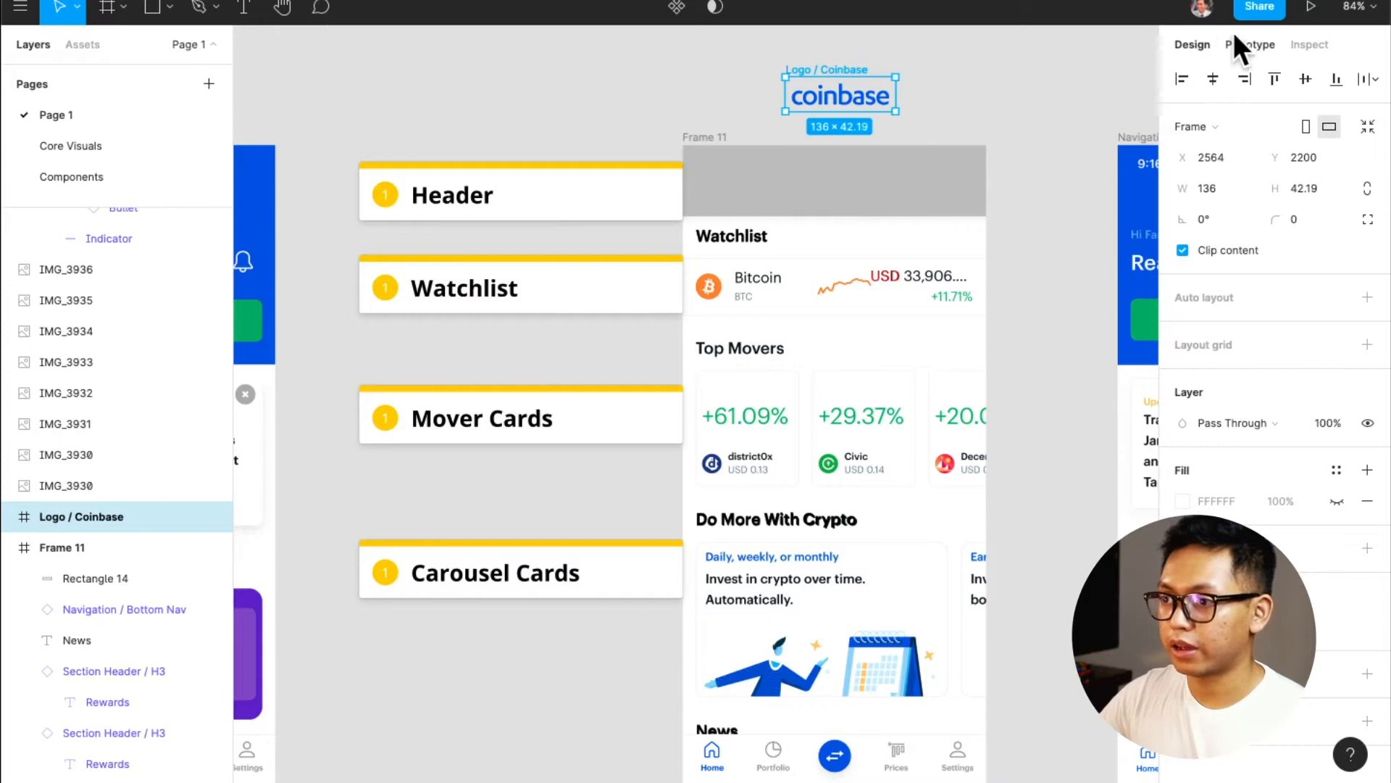
- Turn the Logo / Coinbase frame into a component and move it to the Core Visuals page
click(1250, 45)
click(1194, 46)
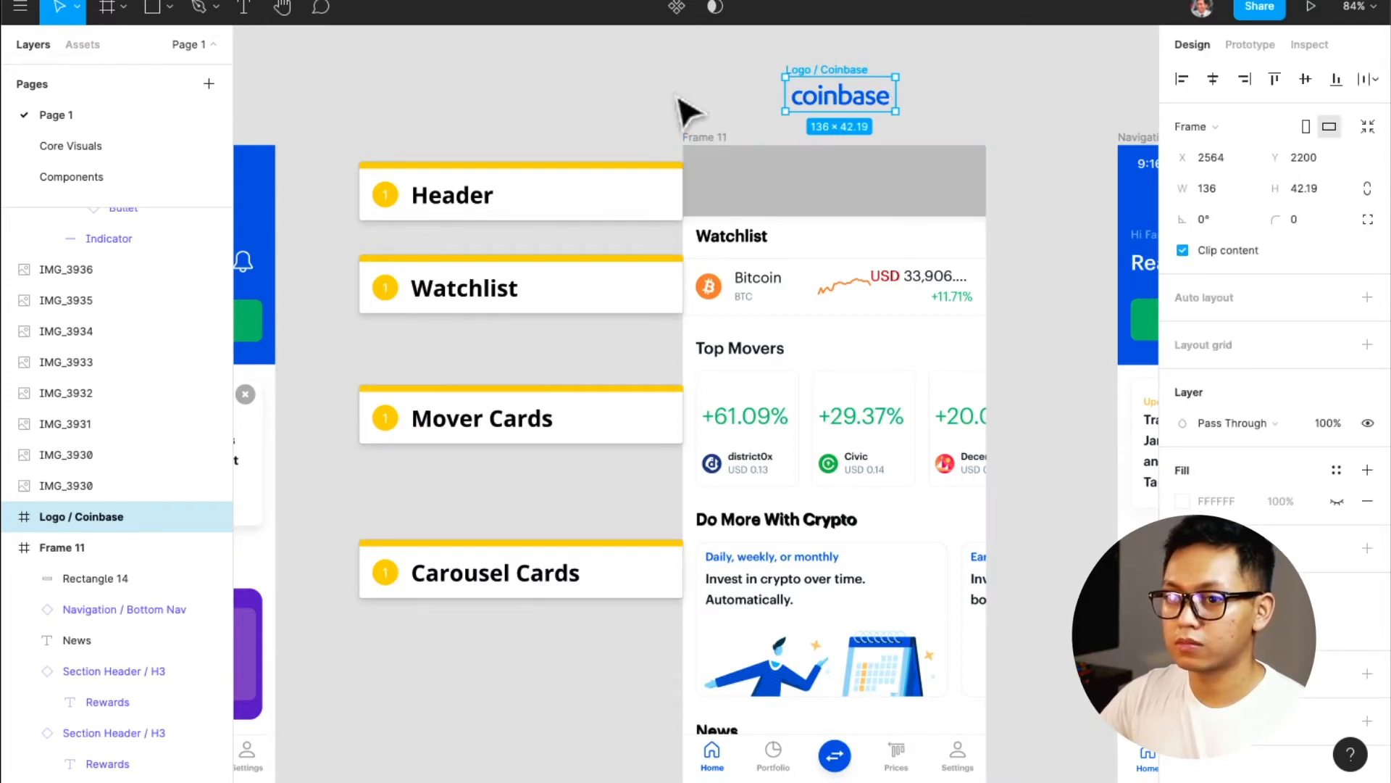
click(677, 7)
right_click(874, 100)
mouse_move(919, 134)
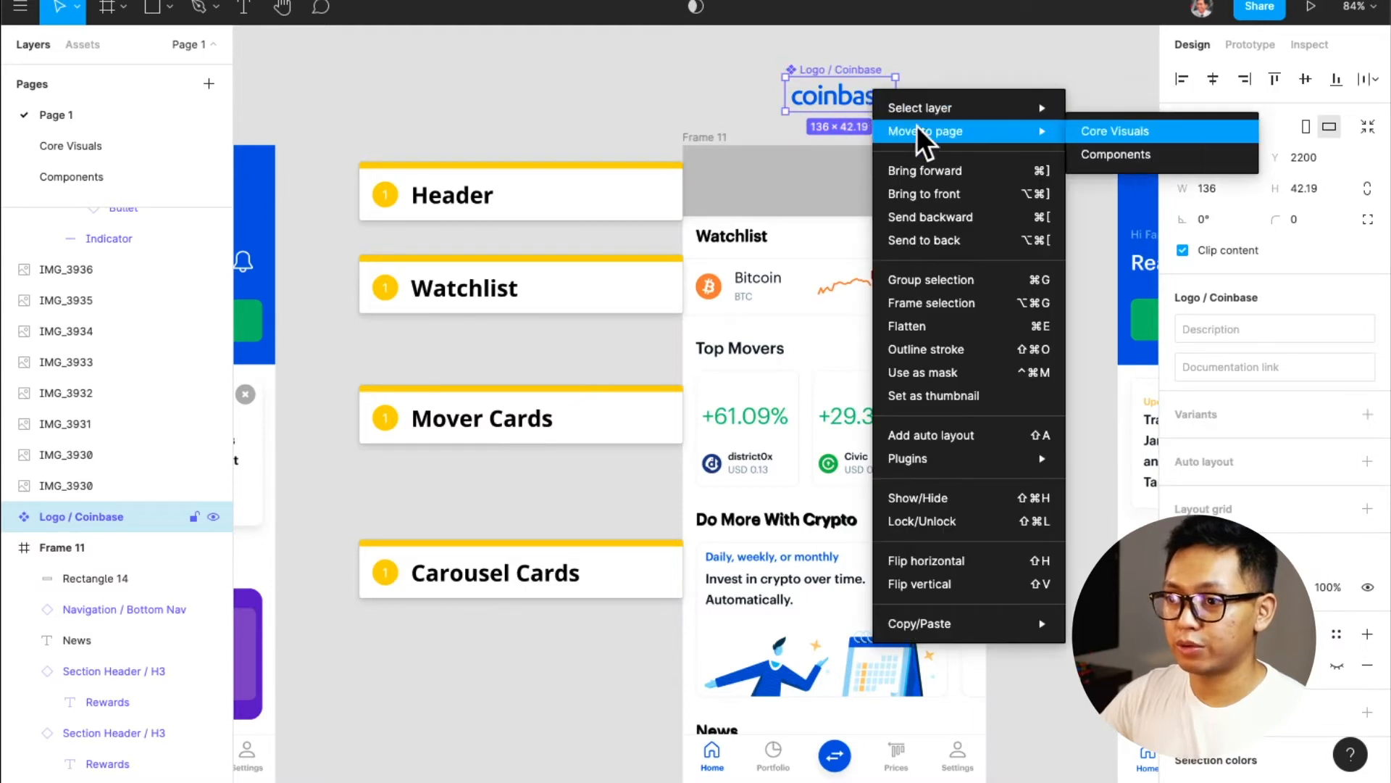
click(1132, 138)
- Open the Core Visuals page and position the Coinbase logo component to the right of the Text Styles section
click(44, 148)
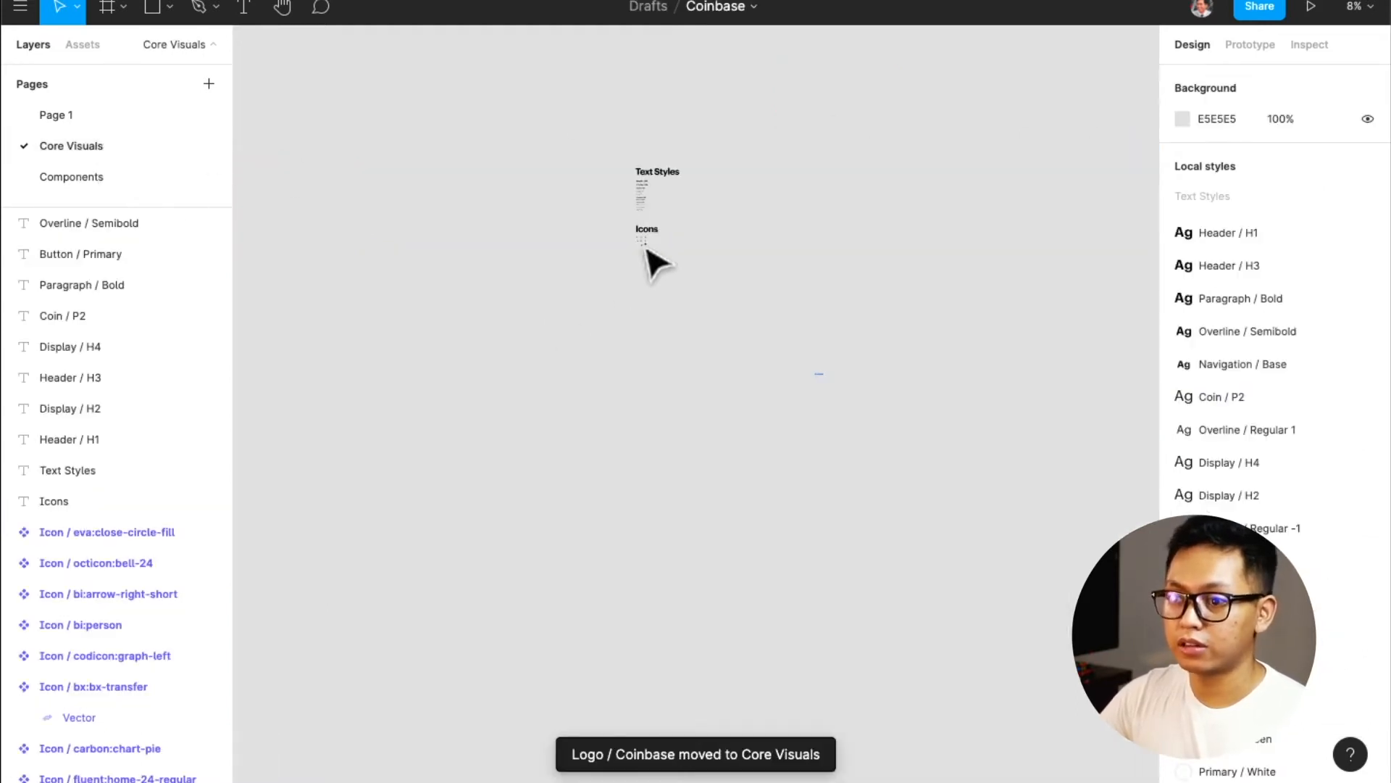
drag(863, 342, 757, 441)
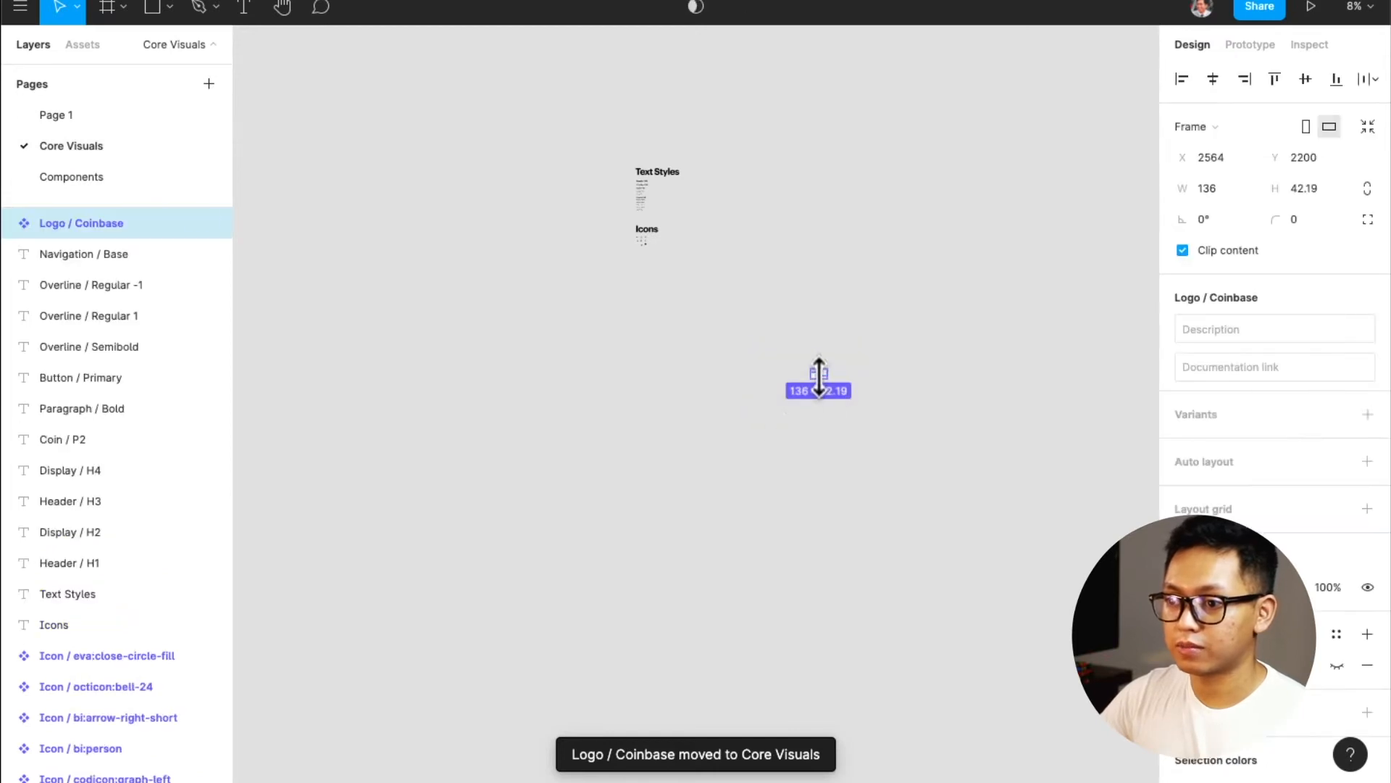
drag(833, 392, 729, 202)
scroll(776, 195, up, 3)
drag(914, 169, 766, 218)
drag(840, 185, 638, 195)
- Duplicate the Text Styles heading above the Coinbase logo component and change the copy's text to "Identity"
click(533, 171)
drag(534, 171, 675, 154)
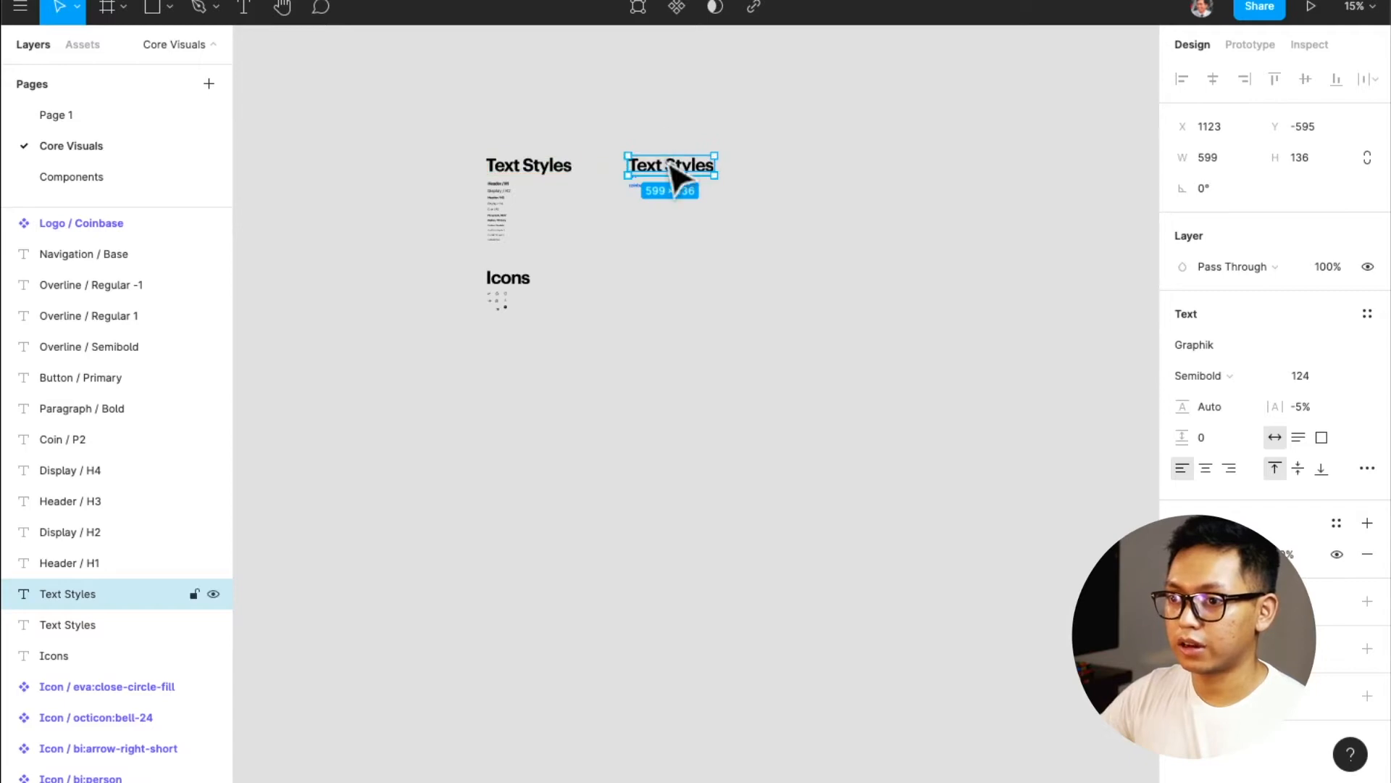
double_click(668, 163)
text(Idne)
key(BackSpace)
key(BackSpace)
text(entity)
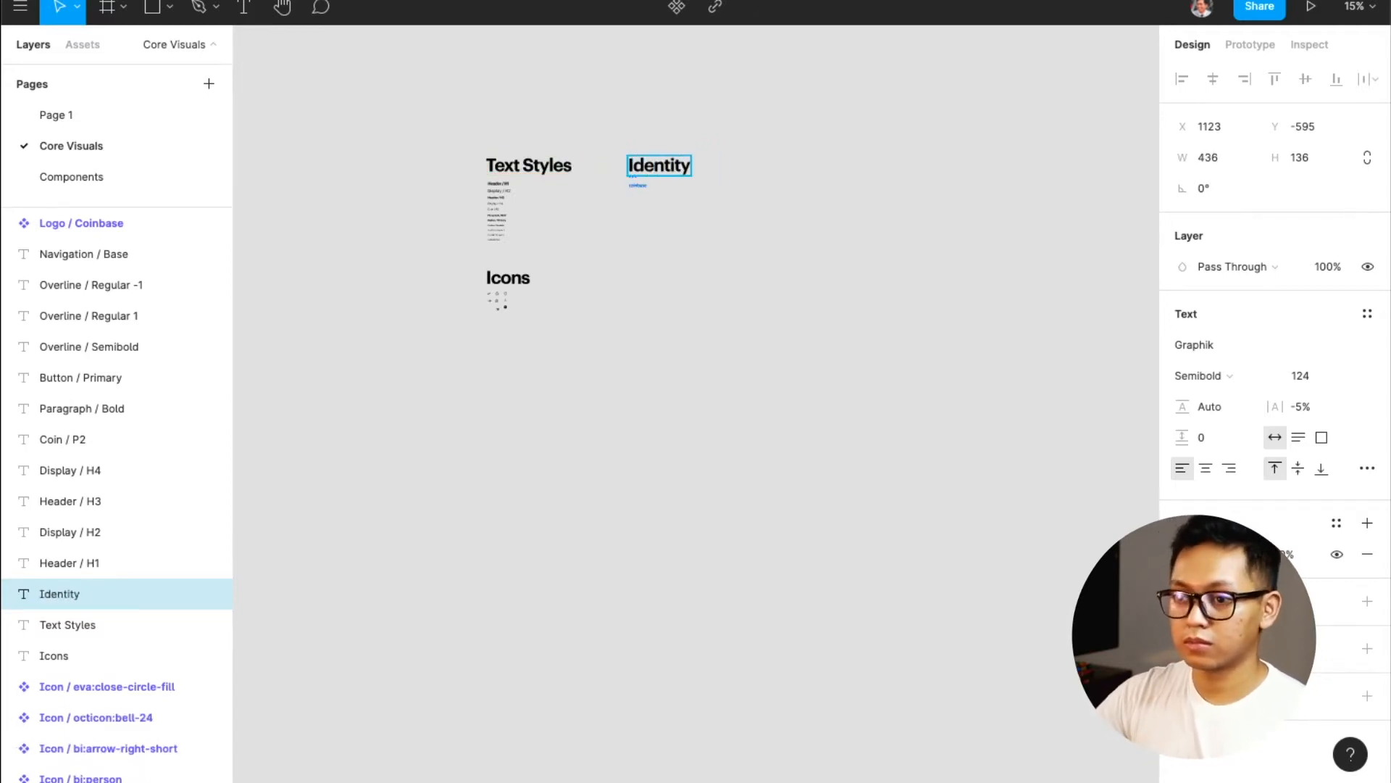
key(Escape)
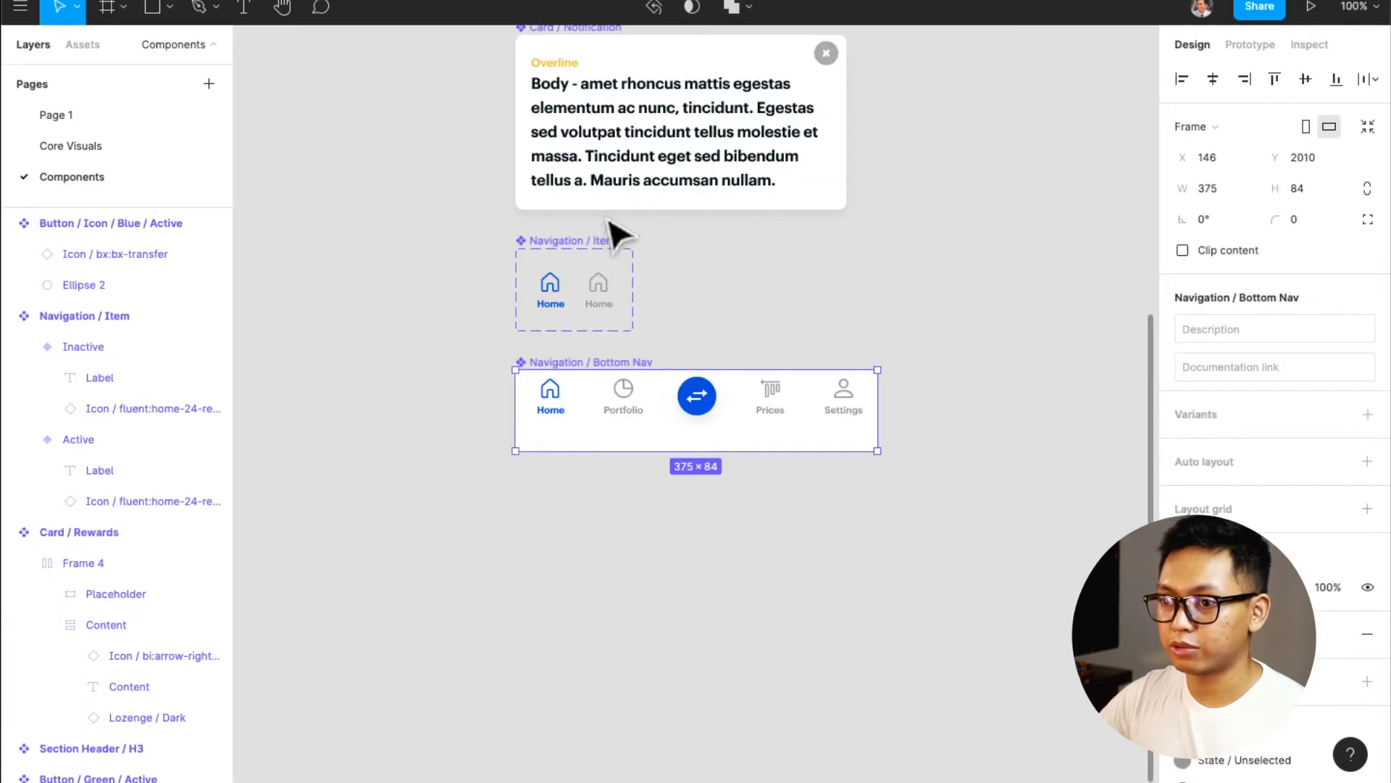
- Look over the Components page, return to Page 1 and check the original header underneath Frame 11's grey rectangle
scroll(609, 363, up, 8)
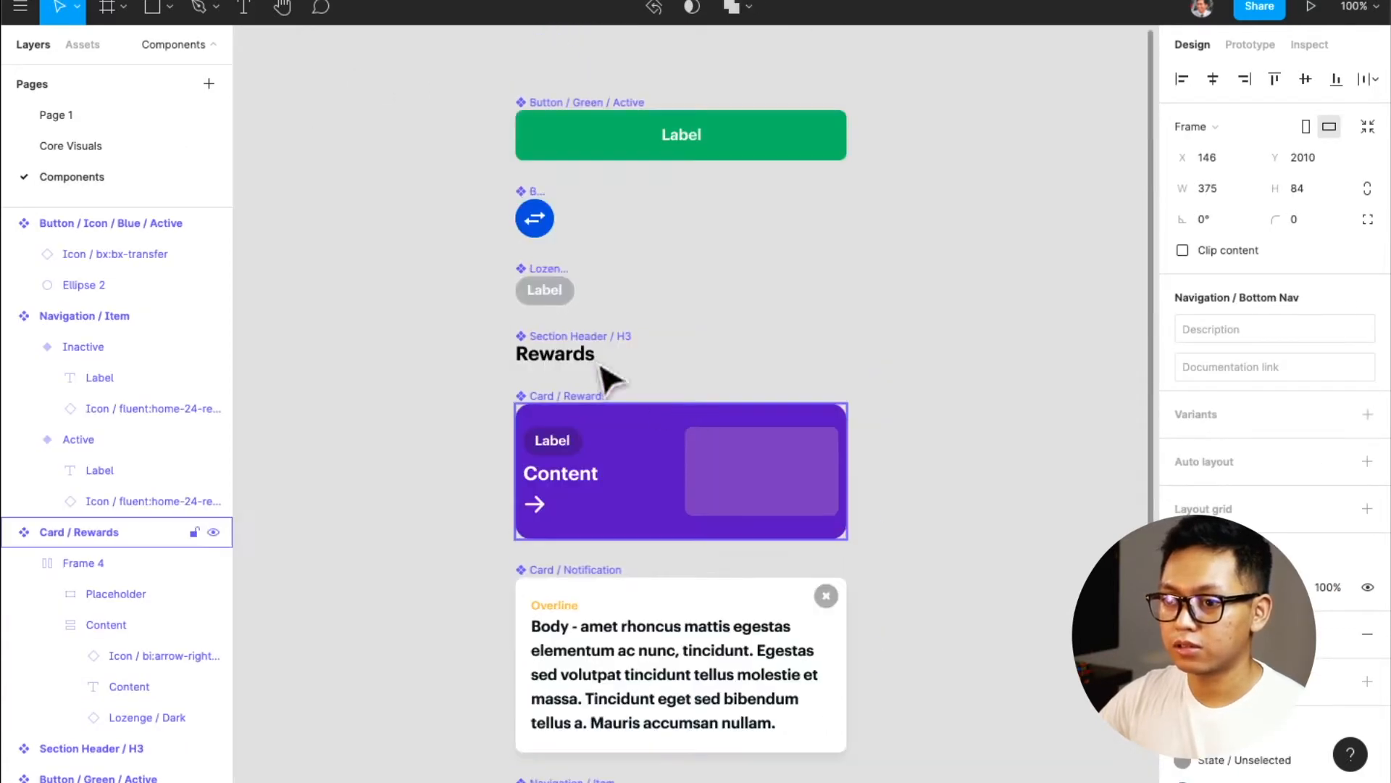
click(100, 113)
scroll(797, 420, down, 4)
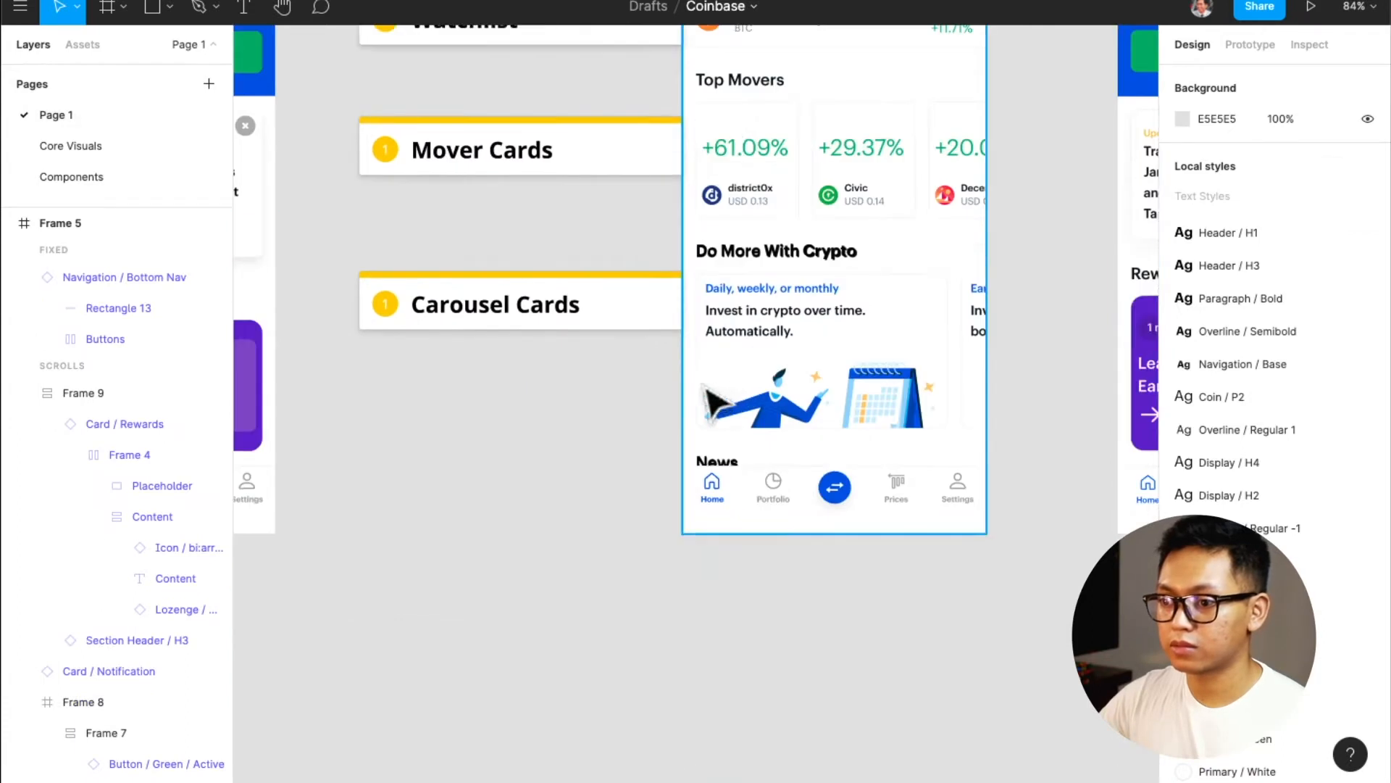
scroll(699, 394, right, 4)
scroll(699, 394, up, 4)
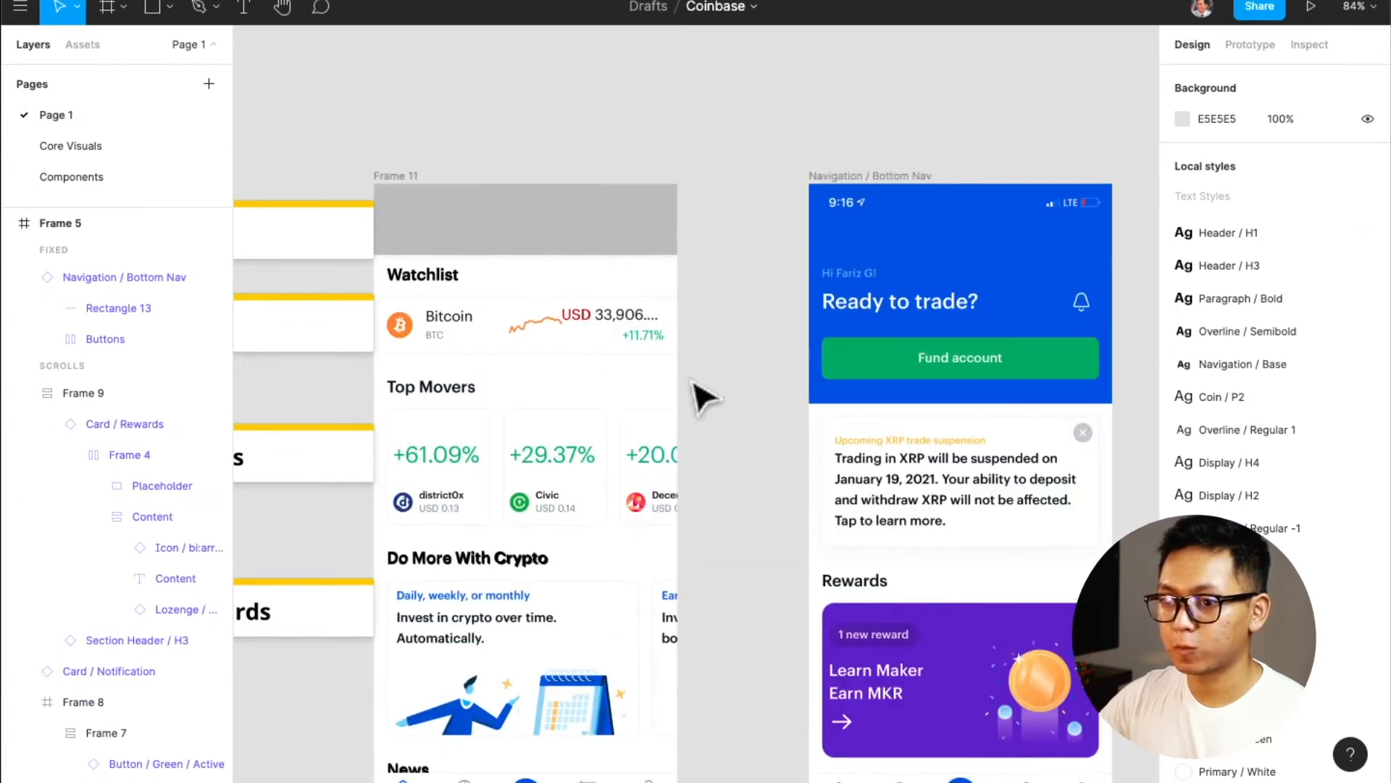
scroll(703, 397, down, 1)
scroll(703, 398, left, 3)
drag(659, 218, 659, 129)
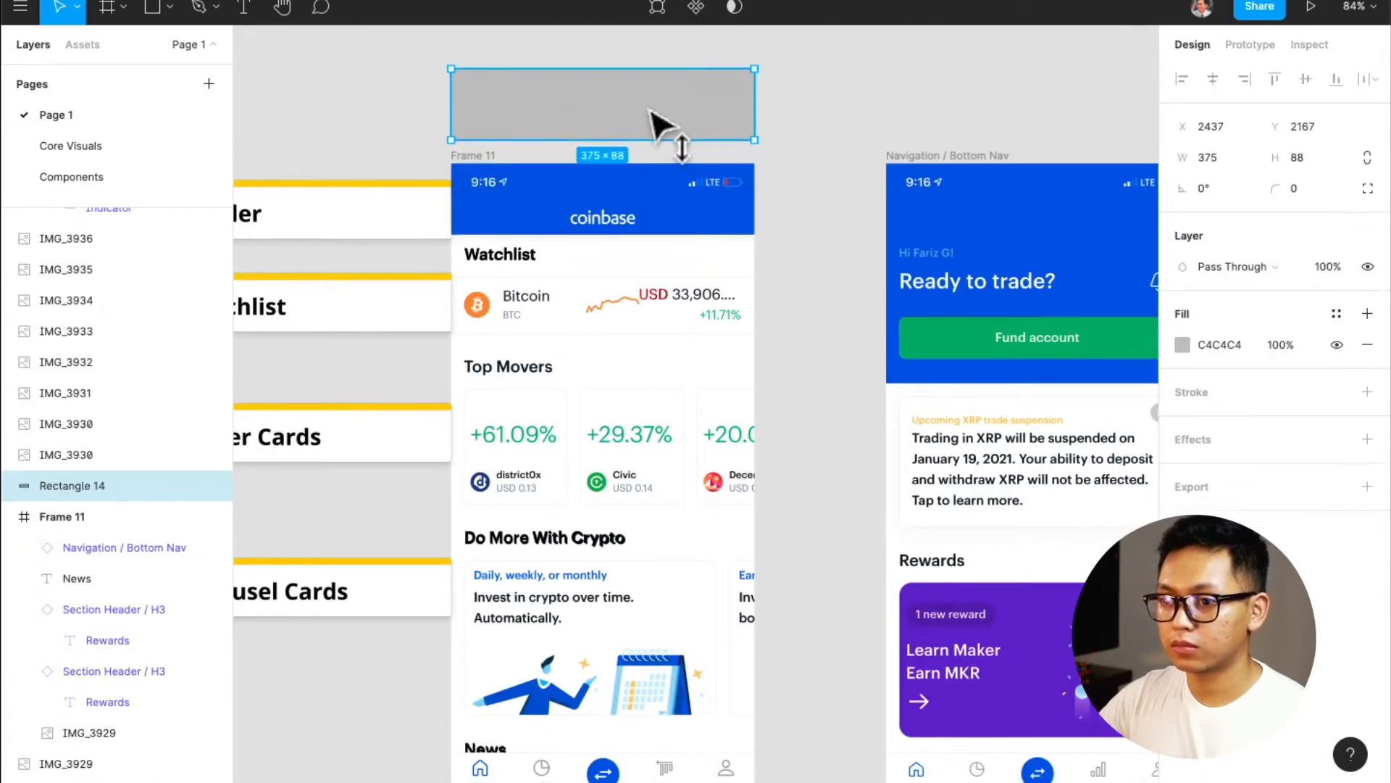
key(super+z)
scroll(659, 211, left, 6)
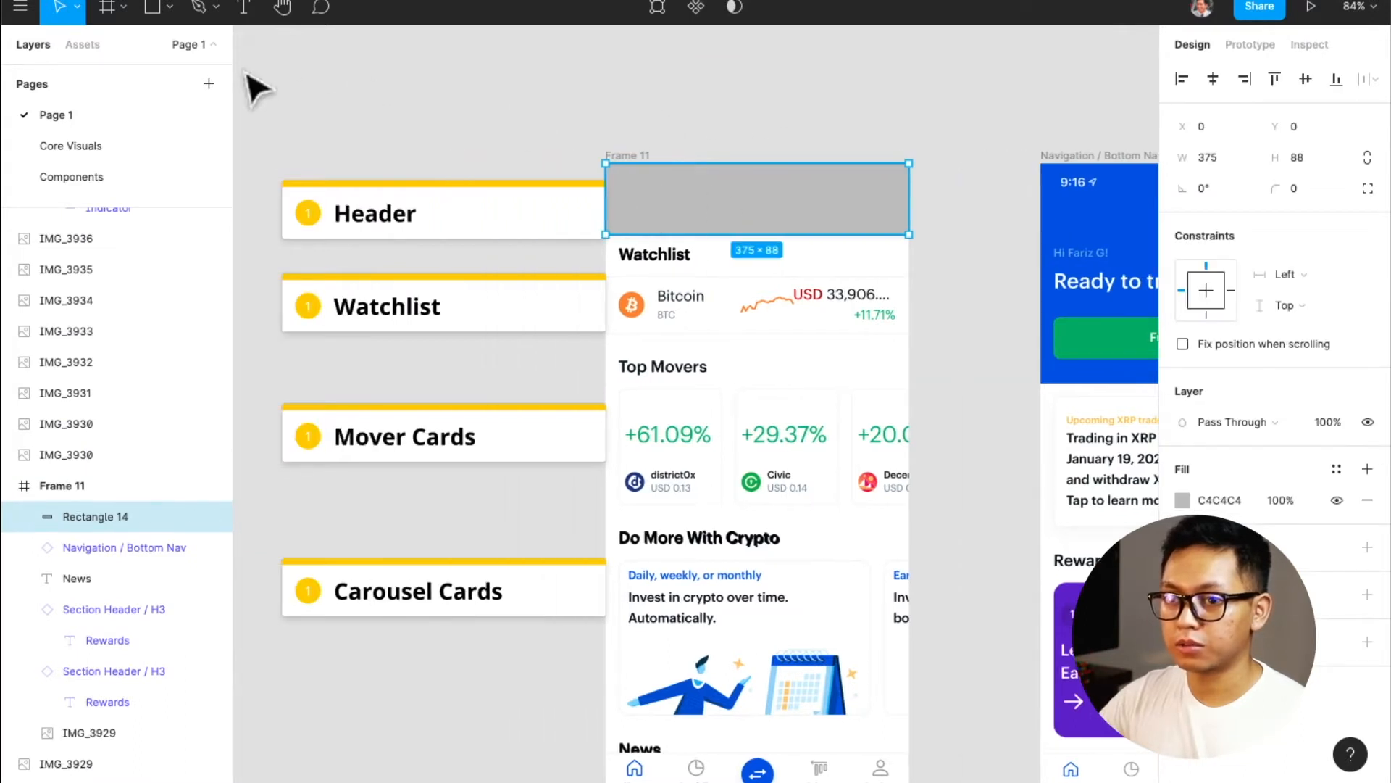
- Search the assets for "logo" and place an instance of the Coinbase logo component on Frame 11's grey header rectangle
click(67, 46)
text(l)
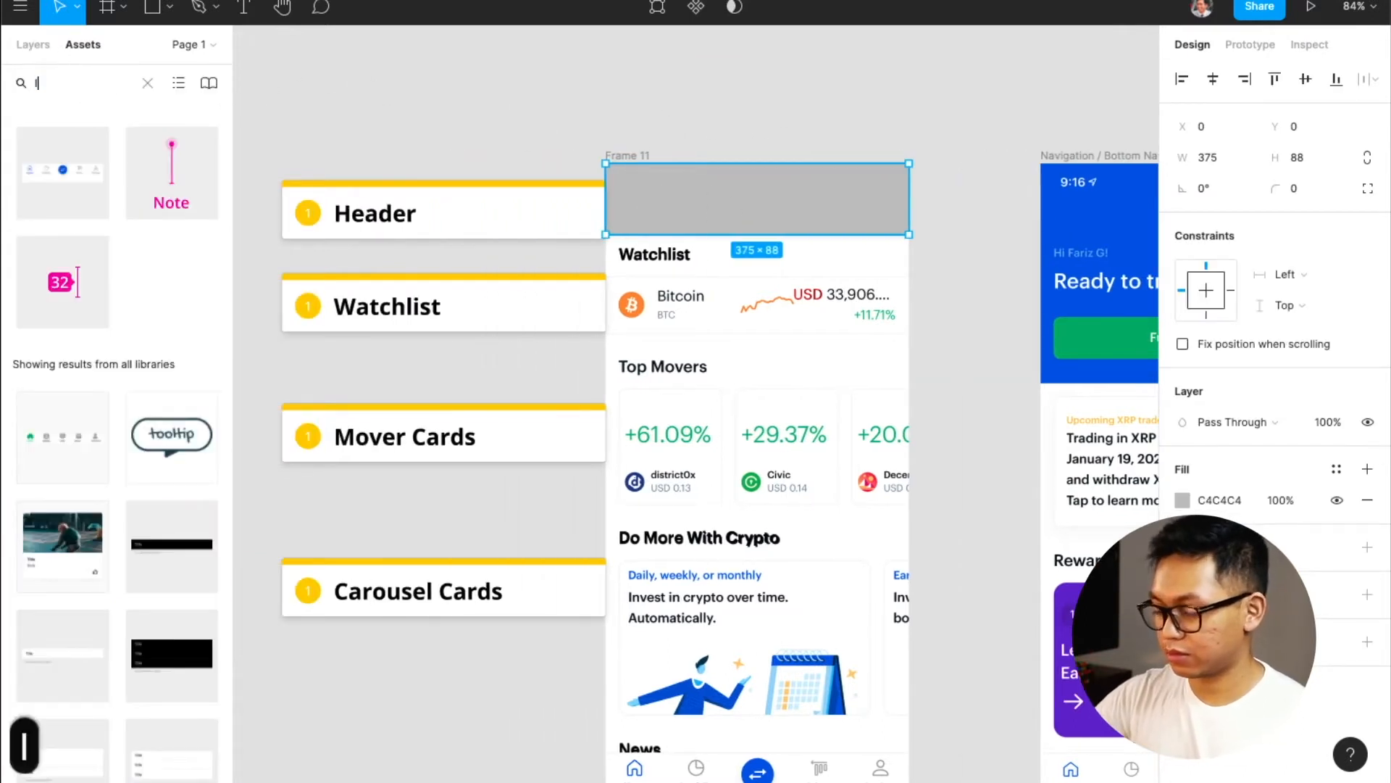
text(ogo)
drag(75, 180, 776, 207)
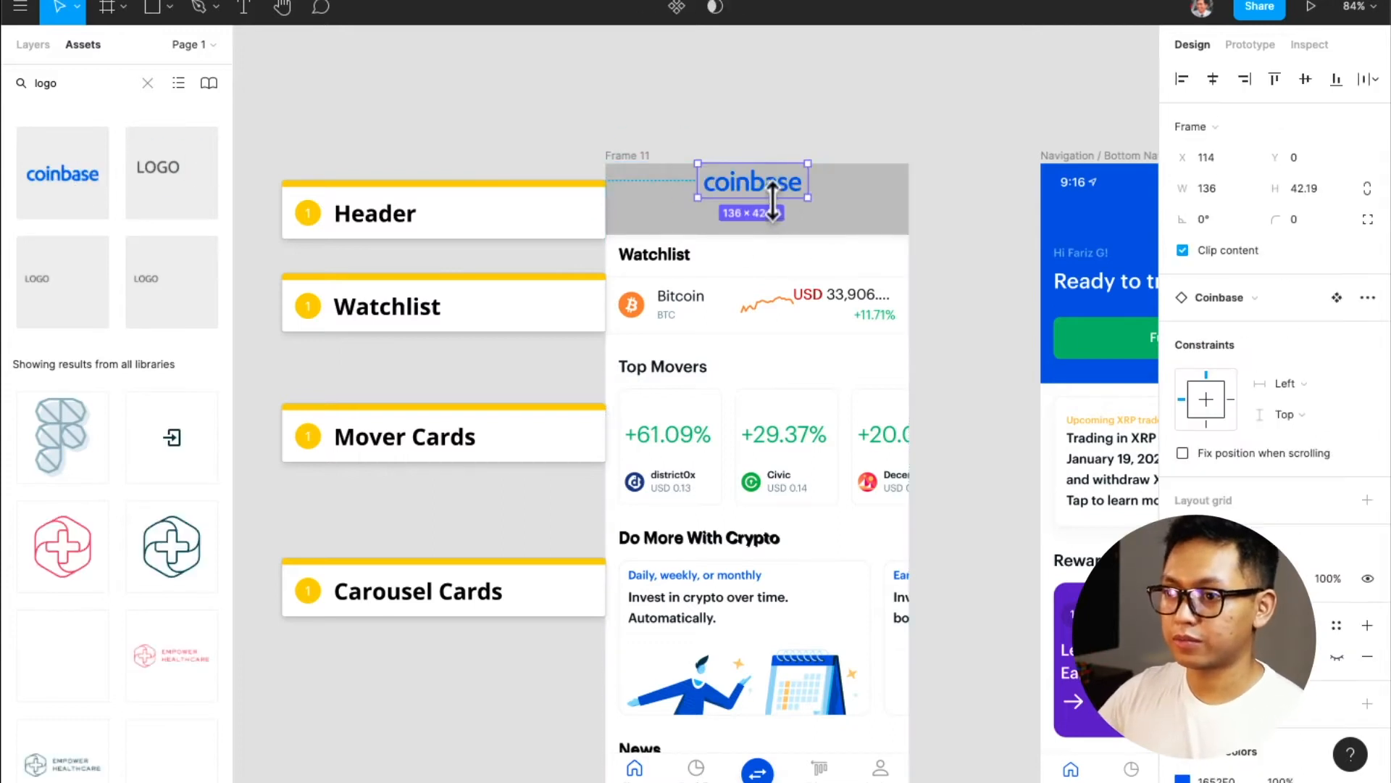
- Set the grey header rectangle's opacity to 50% so the original header shows through
scroll(772, 199, up, 1)
scroll(773, 208, up, 2)
click(849, 225)
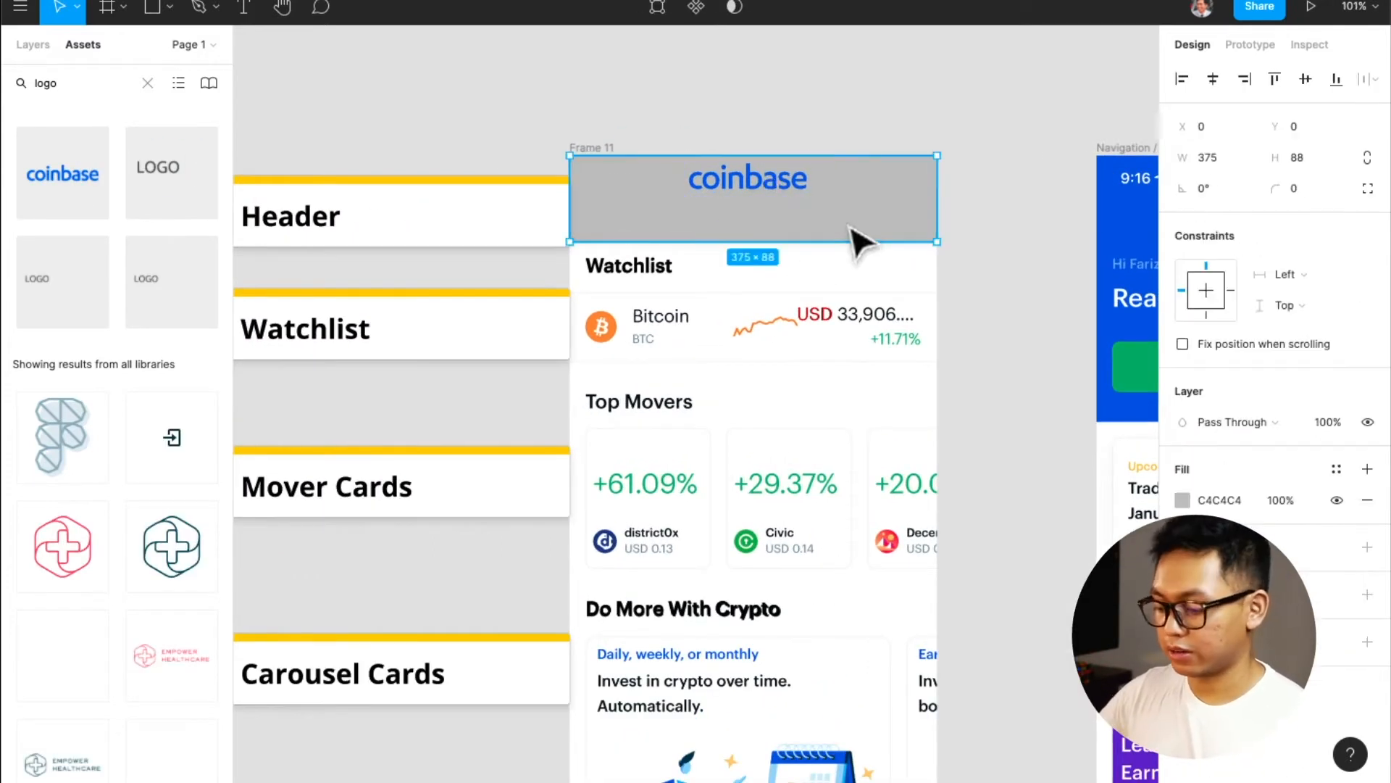
key(5)
- Resize the Coinbase logo instance to 92 × 28 and align it over the original header logo at X 142, Y 52
drag(772, 194, 809, 215)
key(super+z)
scroll(798, 231, up, 5)
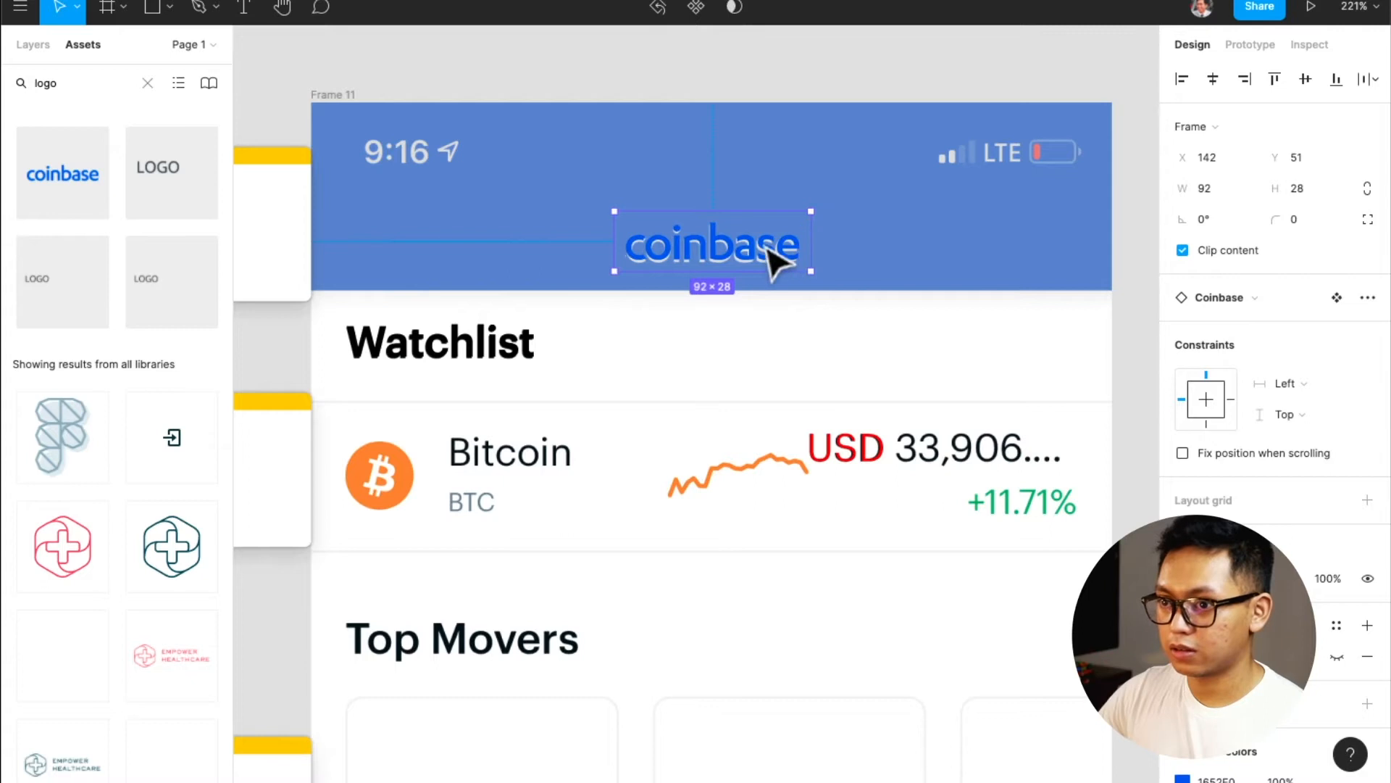
scroll(754, 248, up, 2)
drag(739, 253, 750, 273)
scroll(754, 270, down, 2)
- Wrap the logo instance and the header rectangle in a new 375 × 88 frame and delete the grey rectangle
shift+click(921, 242)
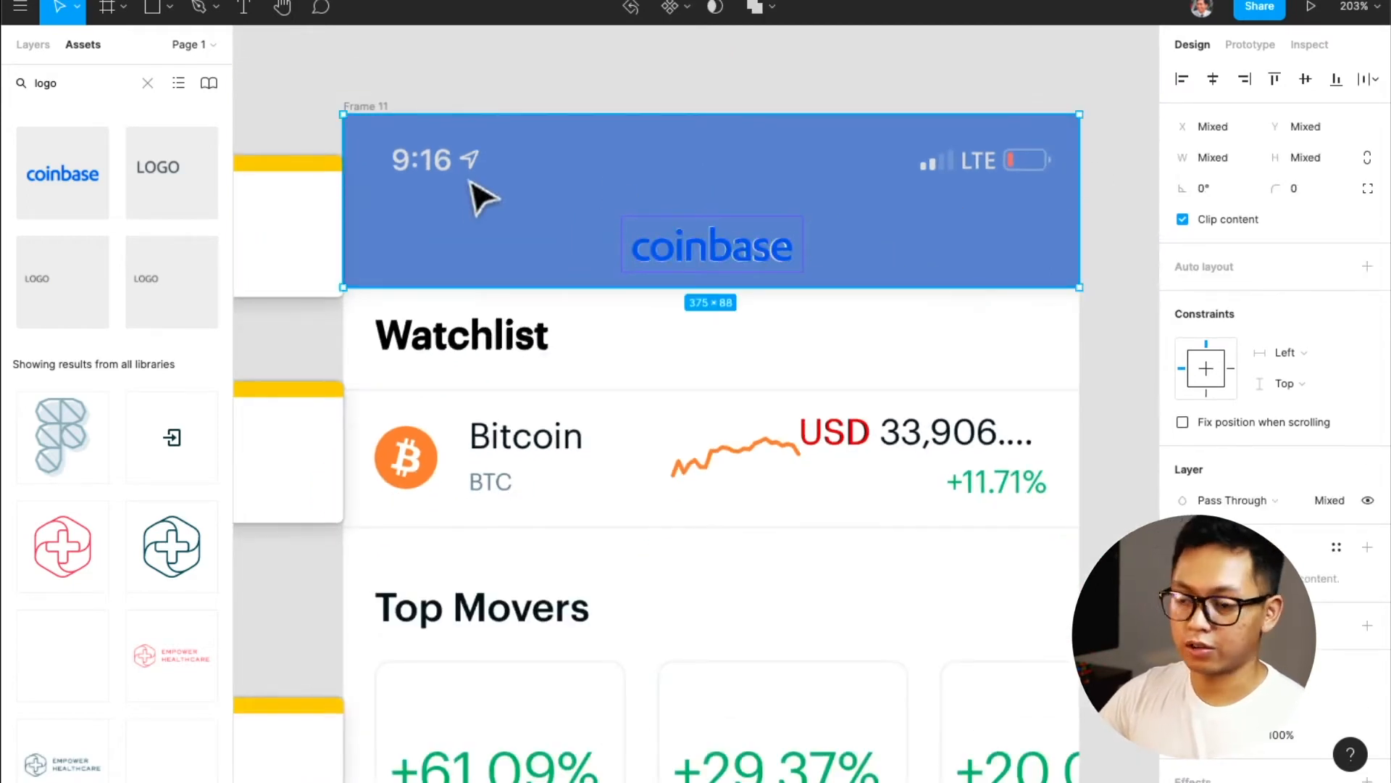
key(alt+super+g)
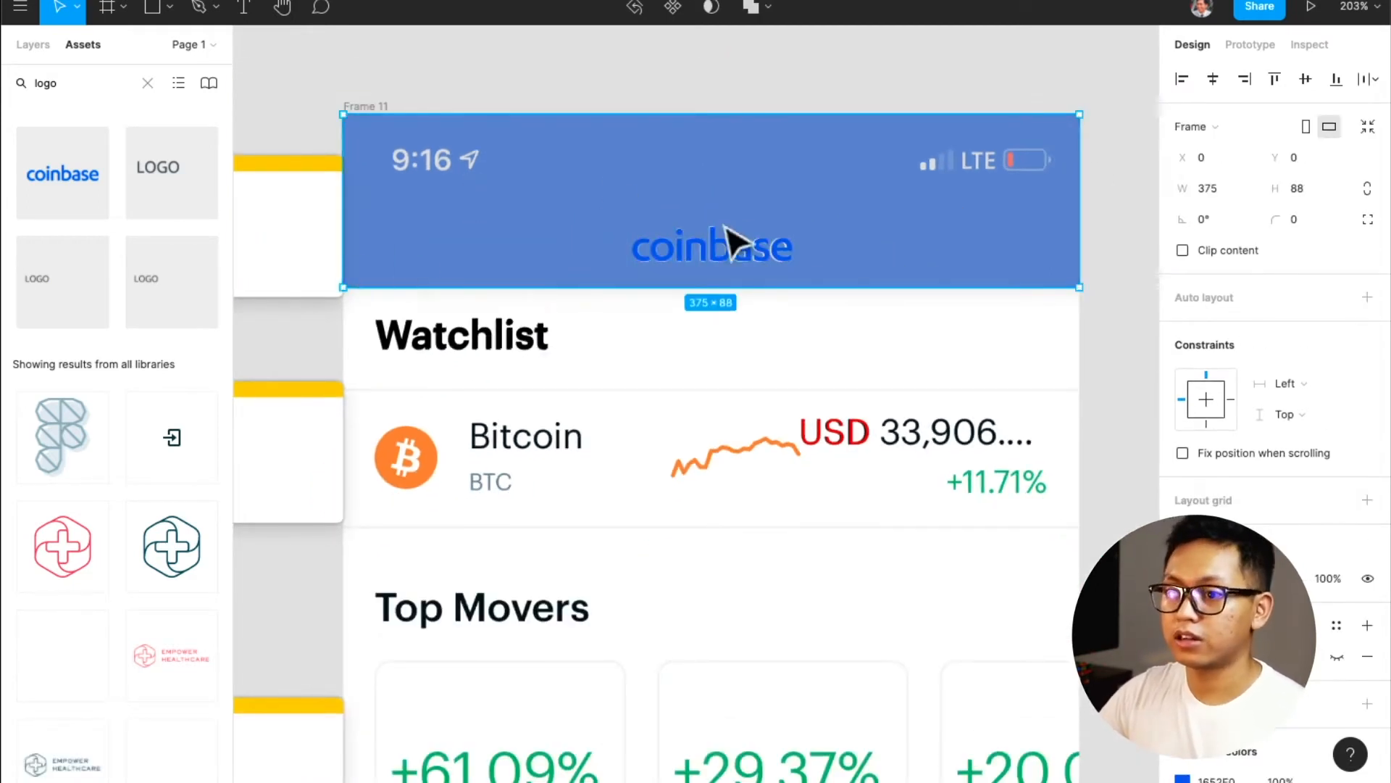
key(Escape)
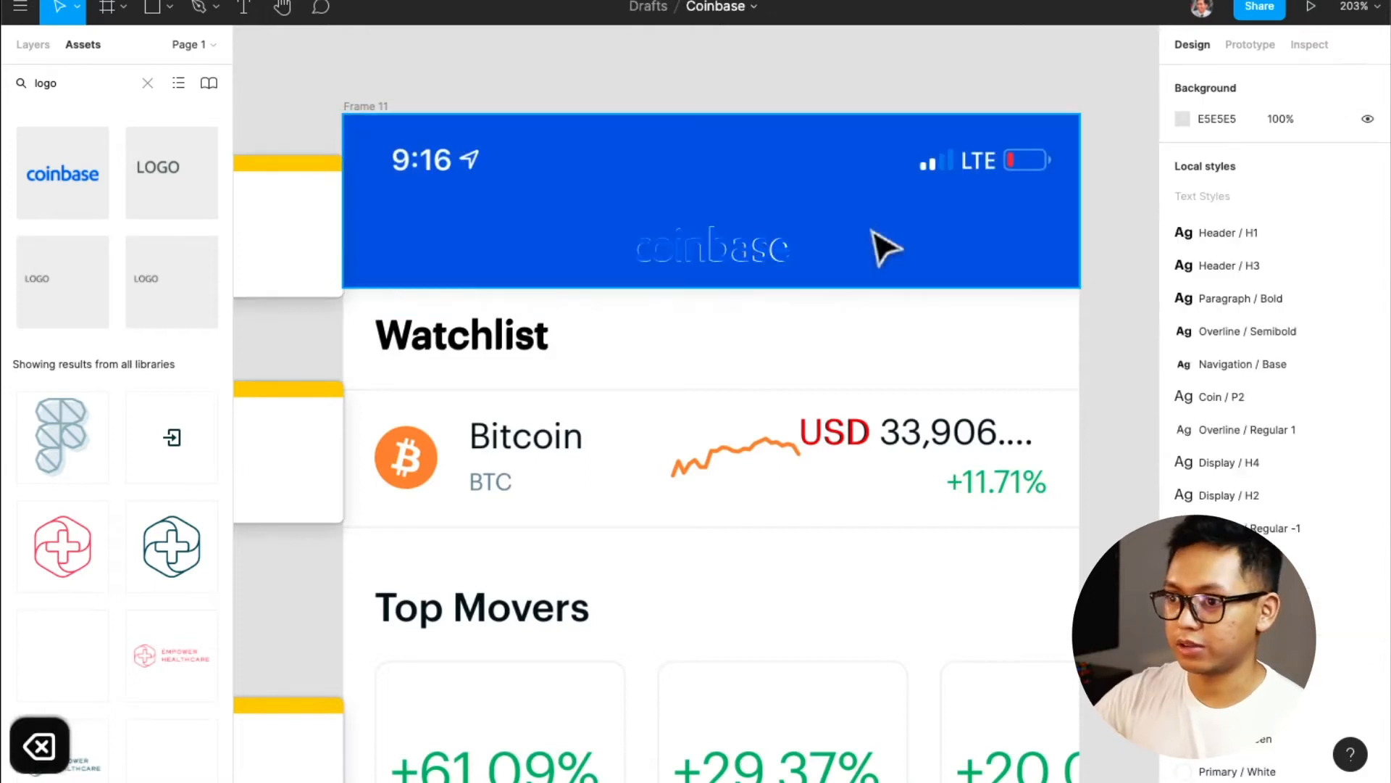
- Rename the new frame around the Coinbase logo "Header / Logo"
click(743, 259)
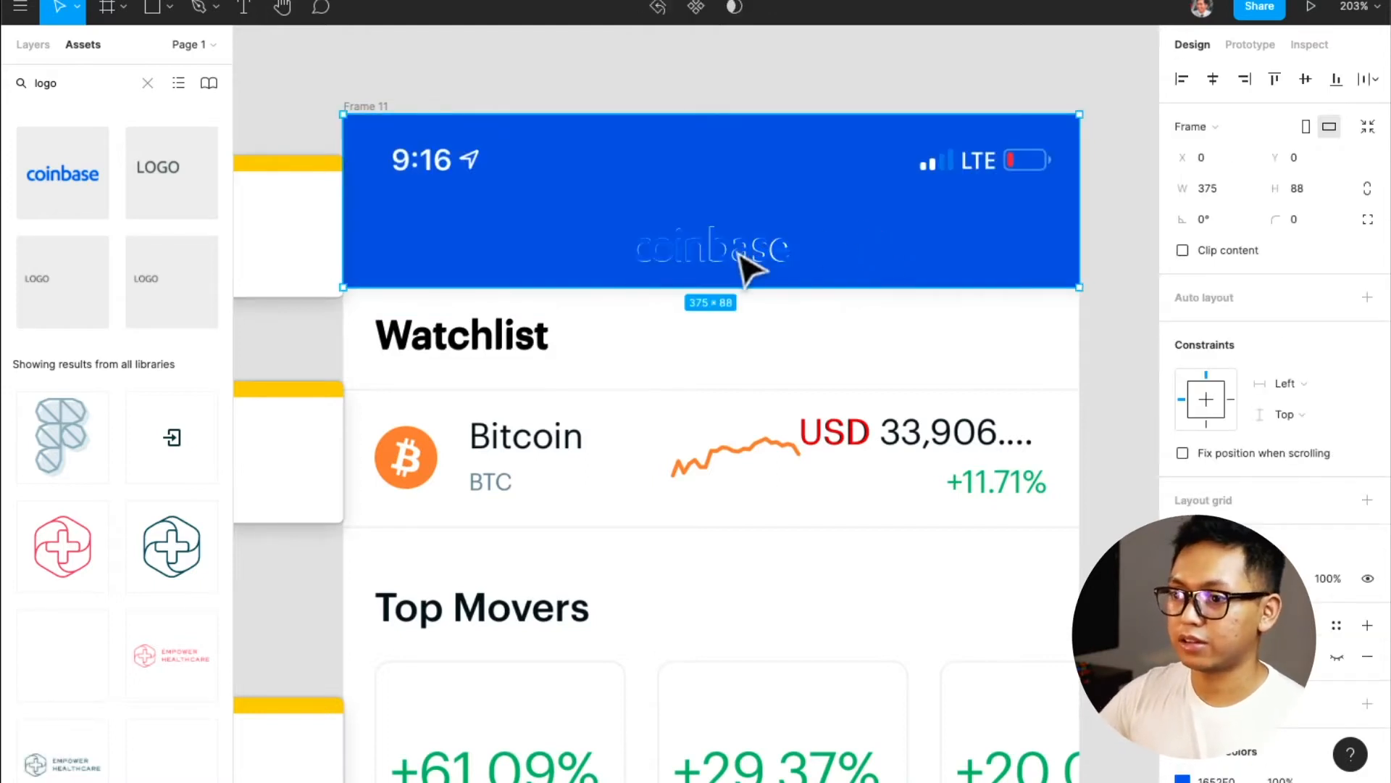
click(34, 46)
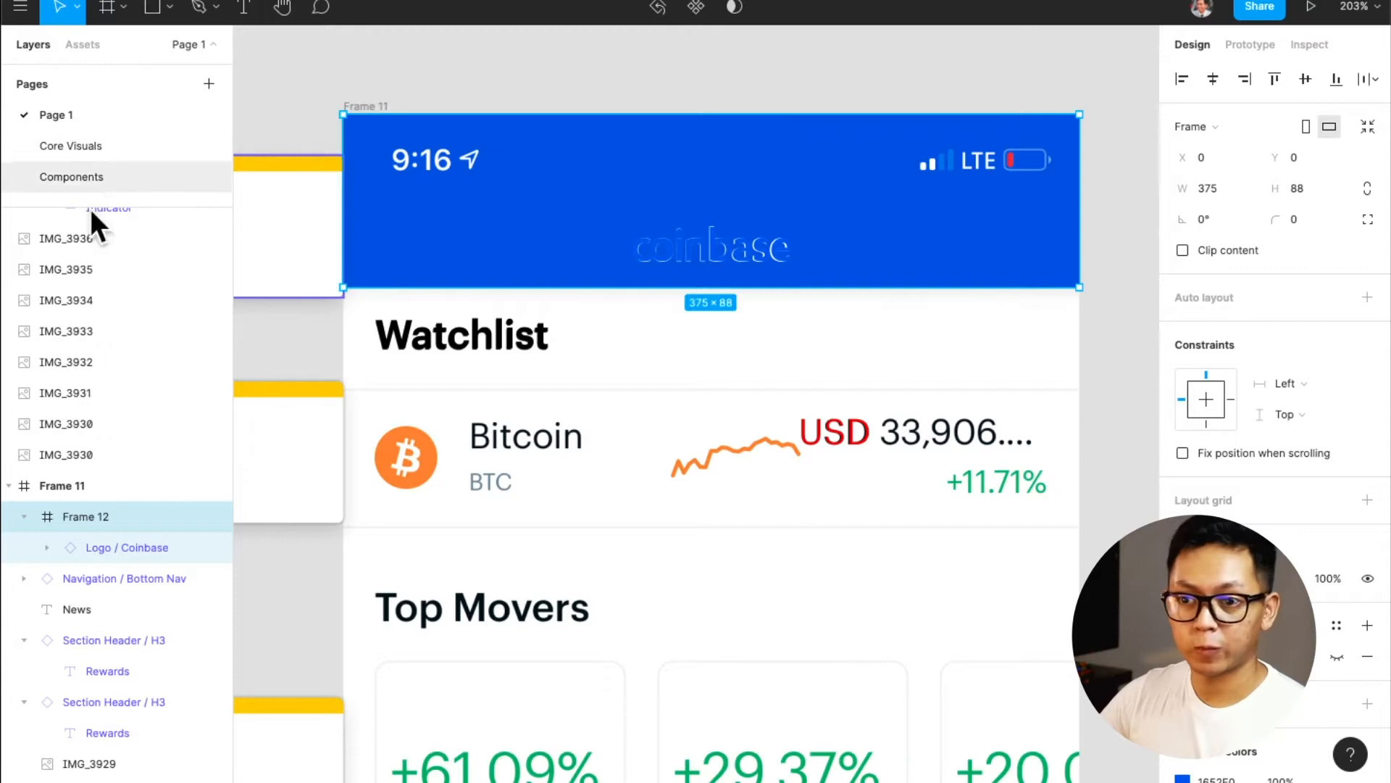
double_click(111, 519)
text(Head)
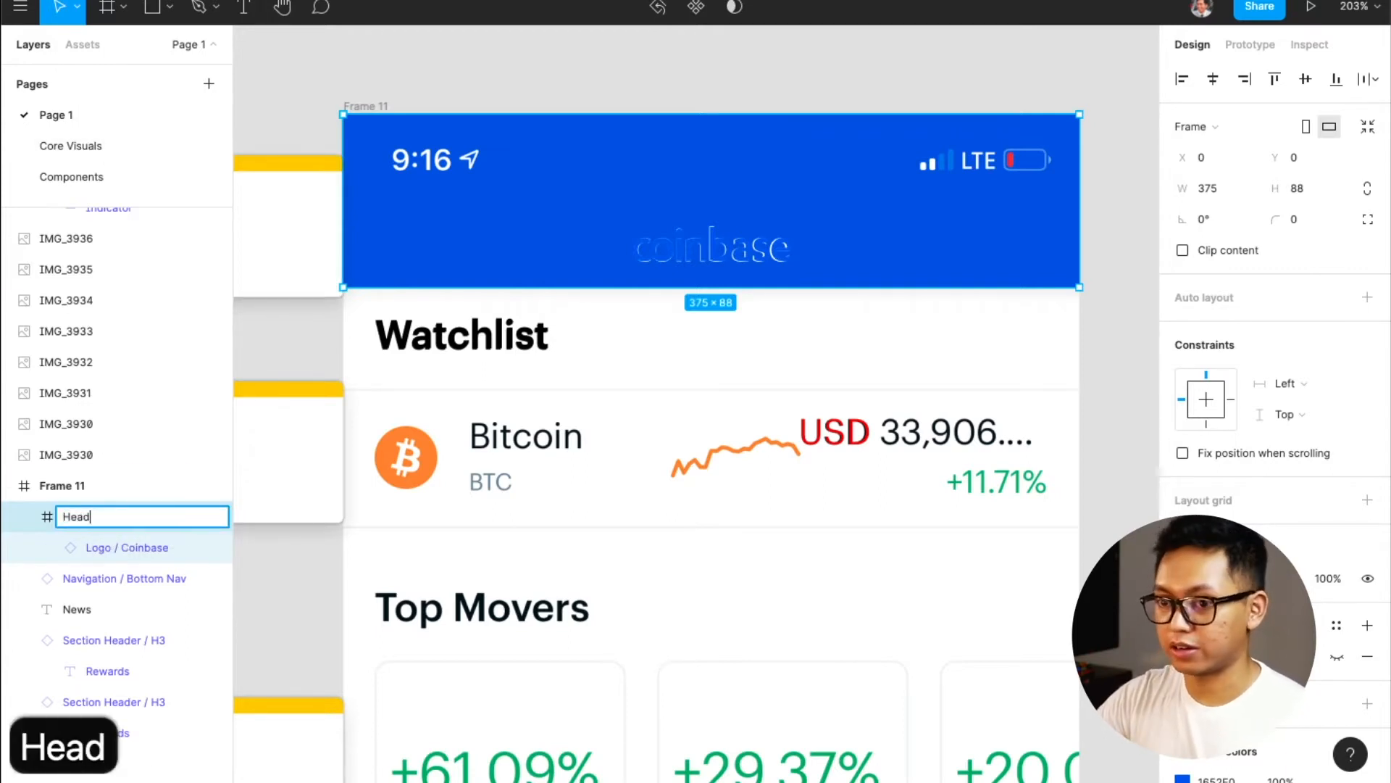
text(er / Logo)
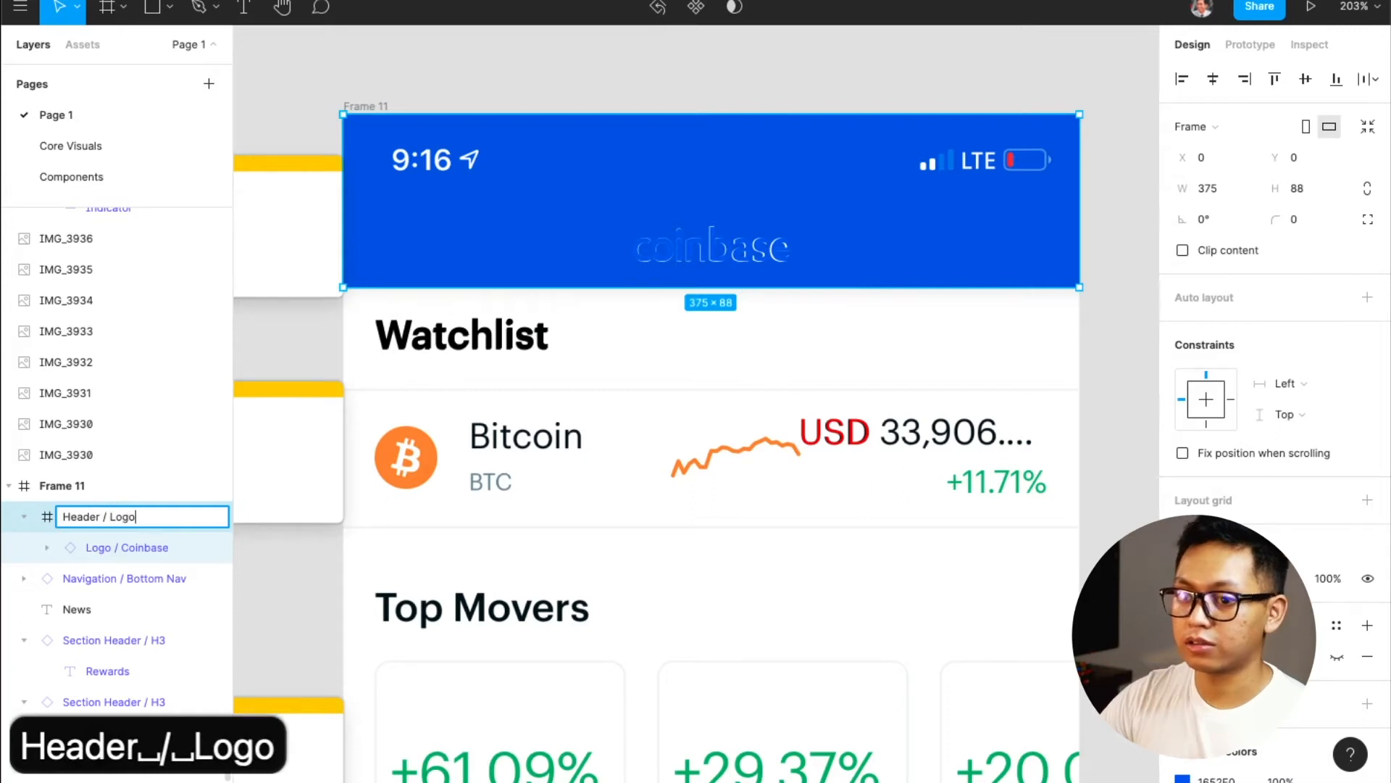
key(Return)
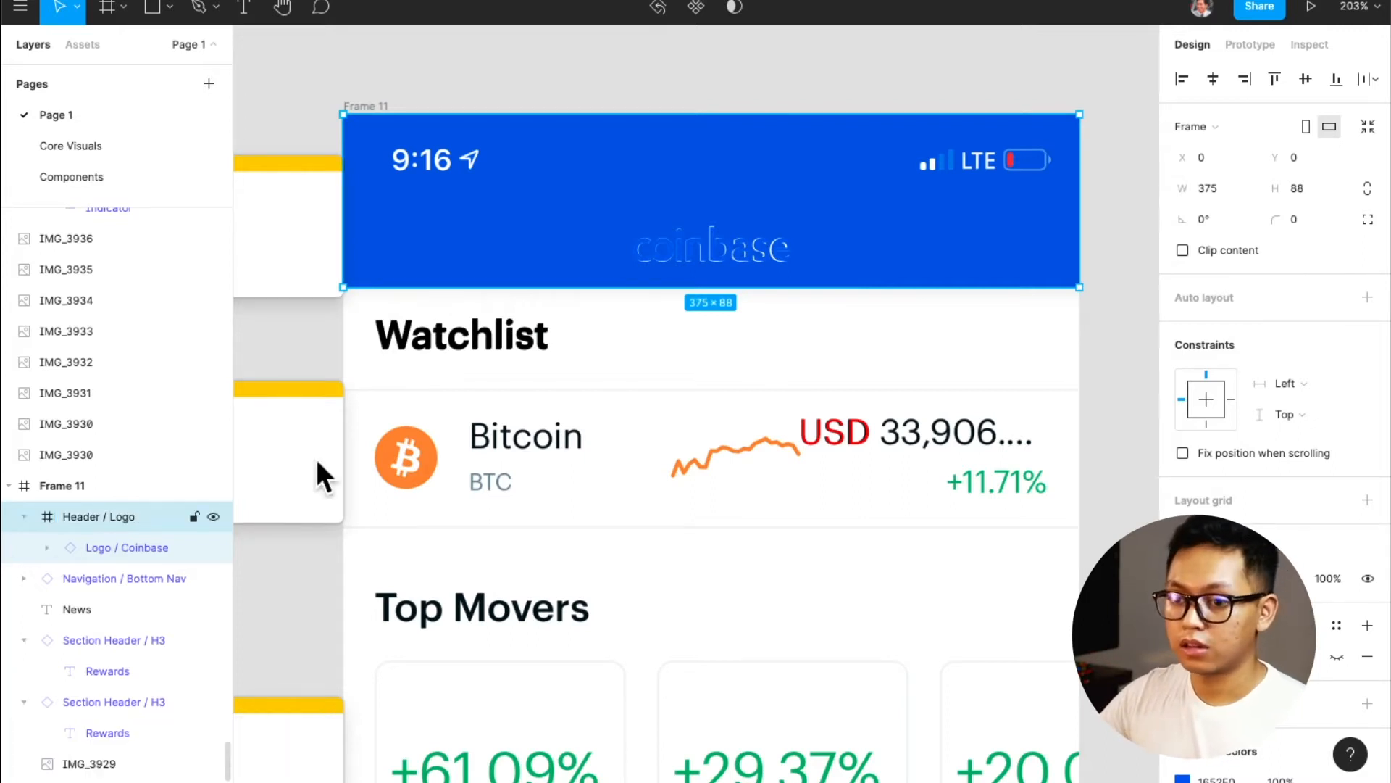
- Fill the Header / Logo frame with the Primary / Blue style and recolour its Coinbase logo white
click(1335, 626)
click(1189, 551)
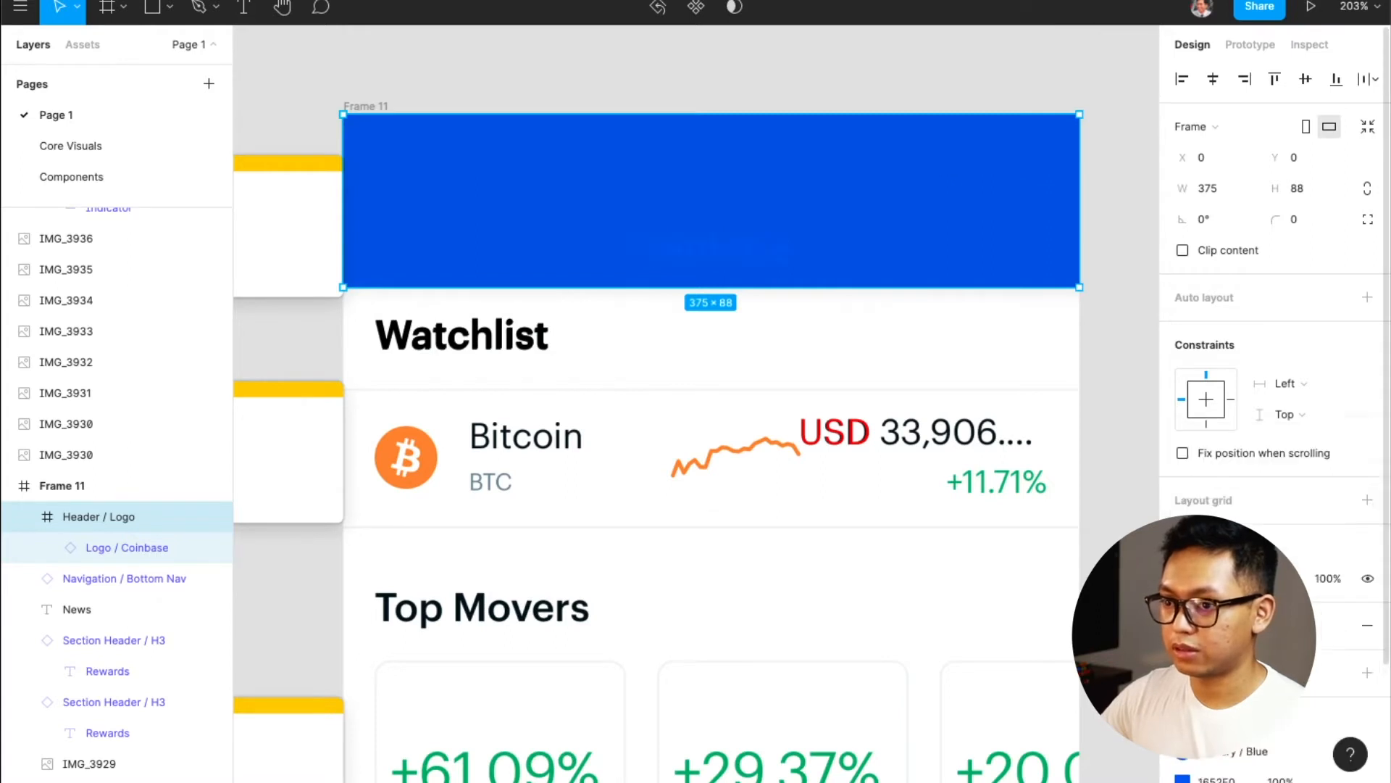
click(745, 270)
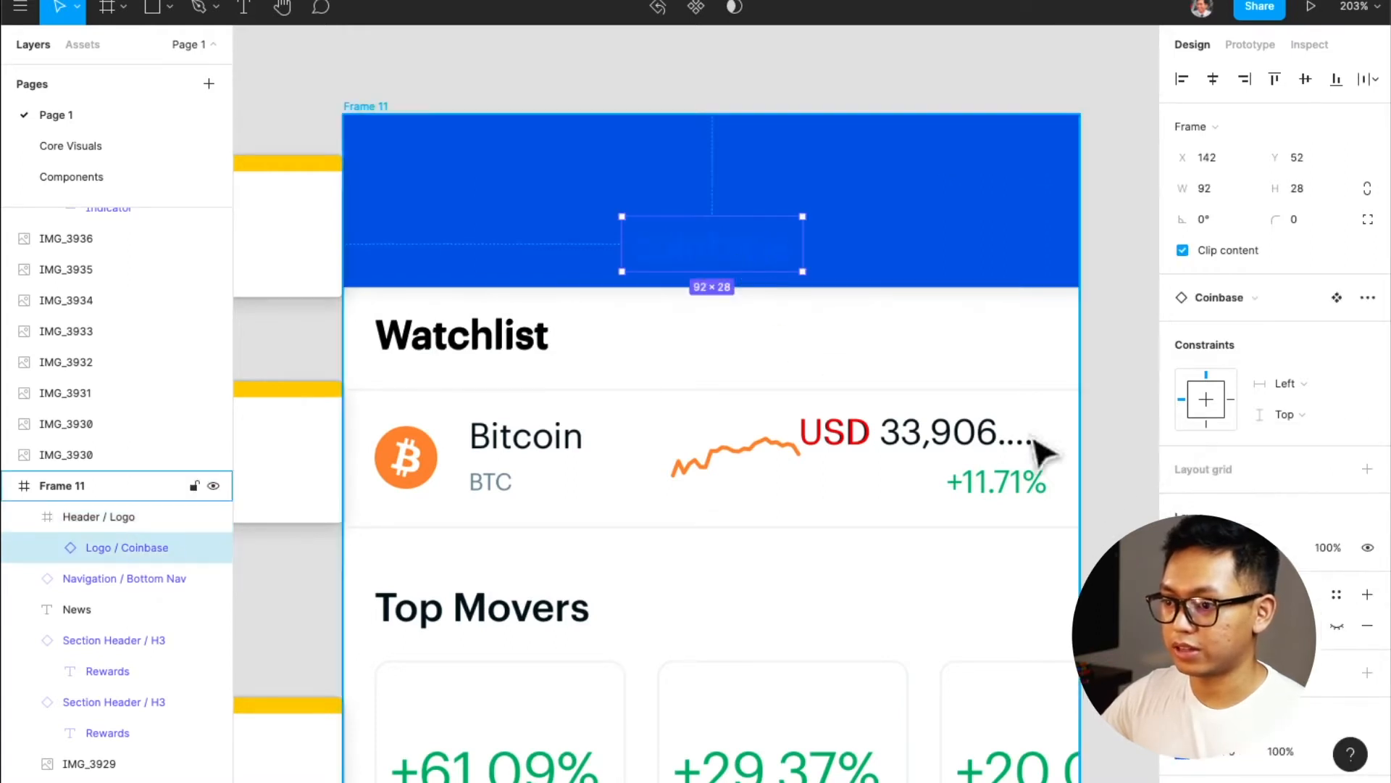
scroll(1275, 362, down, 3)
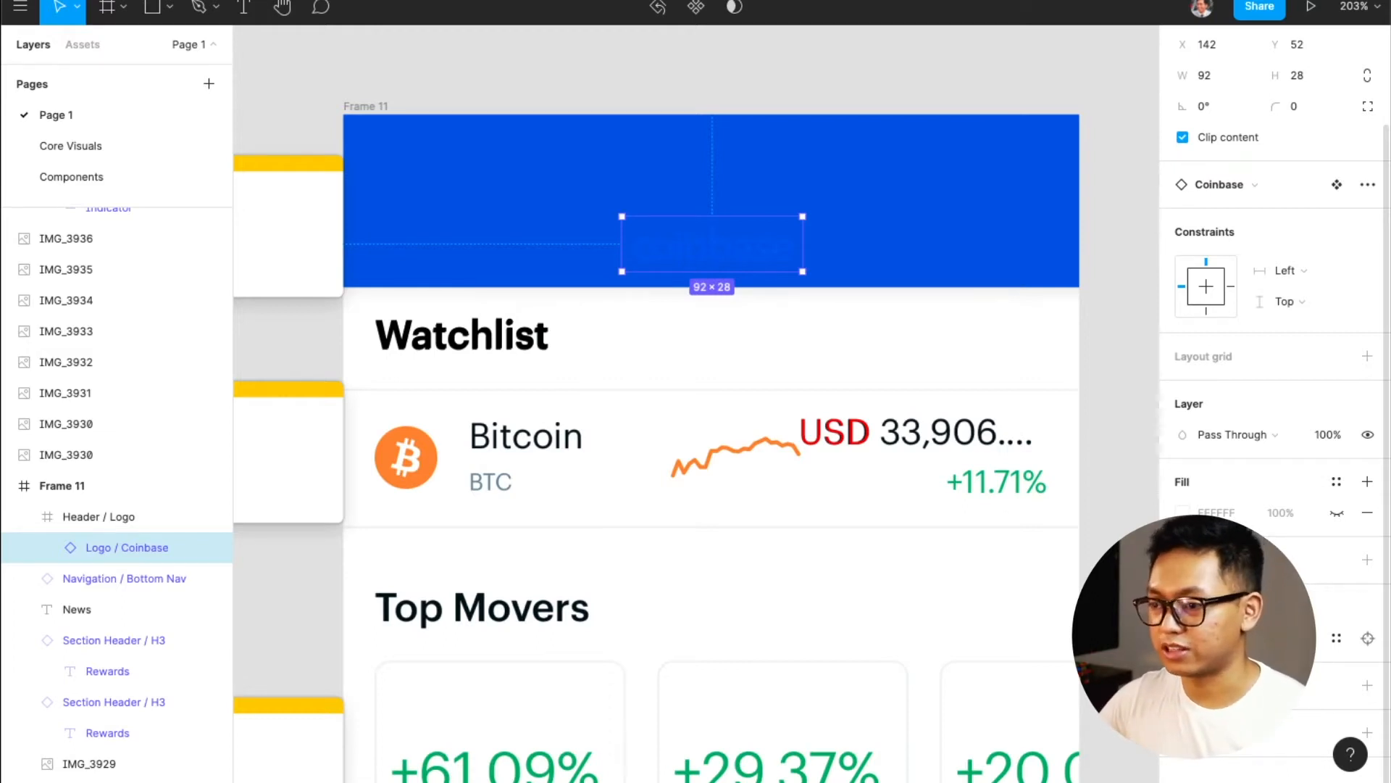
click(1340, 636)
click(1008, 548)
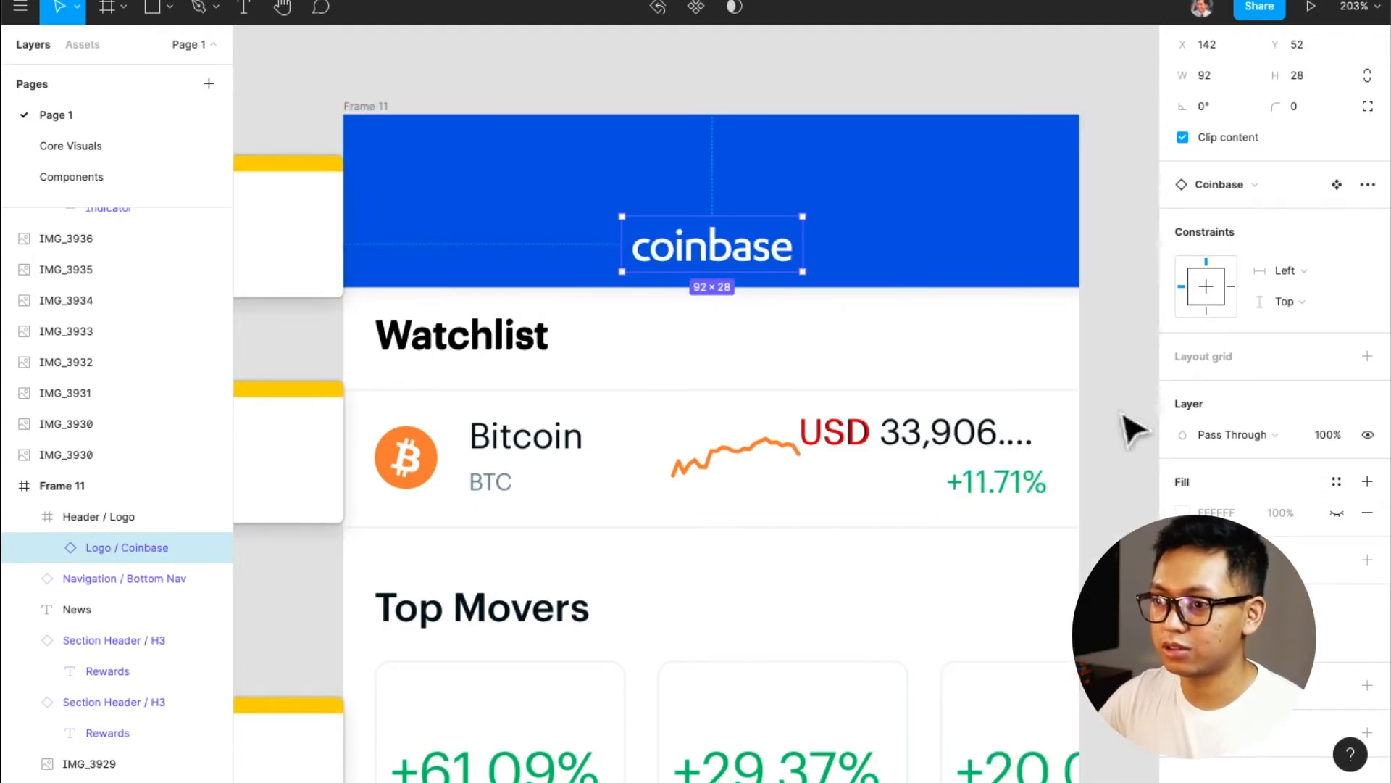
- Move the Navigation / Bottom Nav frame farther right to X 3392, making room beside Frame 11
click(1116, 283)
scroll(1018, 379, down, 5)
scroll(1024, 379, right, 2)
click(856, 318)
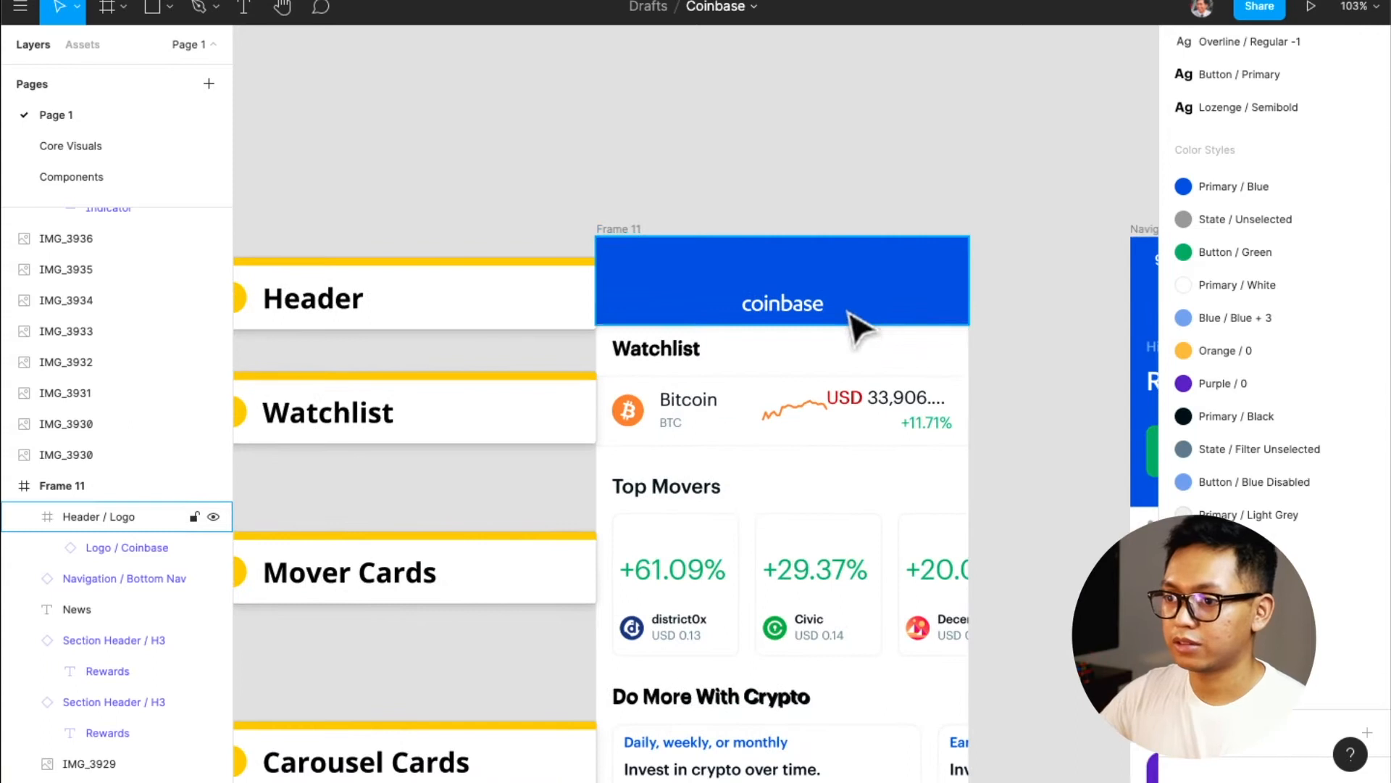
scroll(996, 384, right, 3)
scroll(987, 385, down, 4)
scroll(982, 348, down, 1)
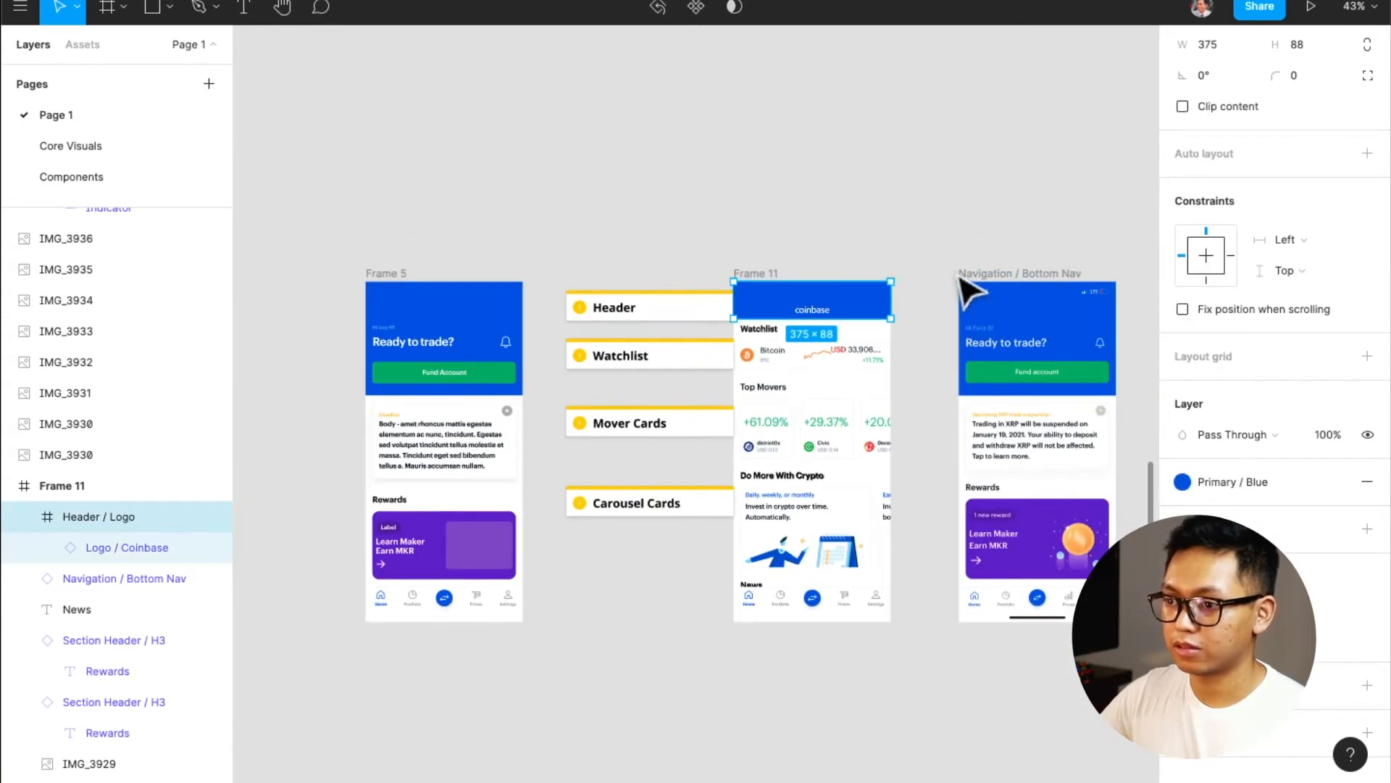
drag(975, 286, 1149, 283)
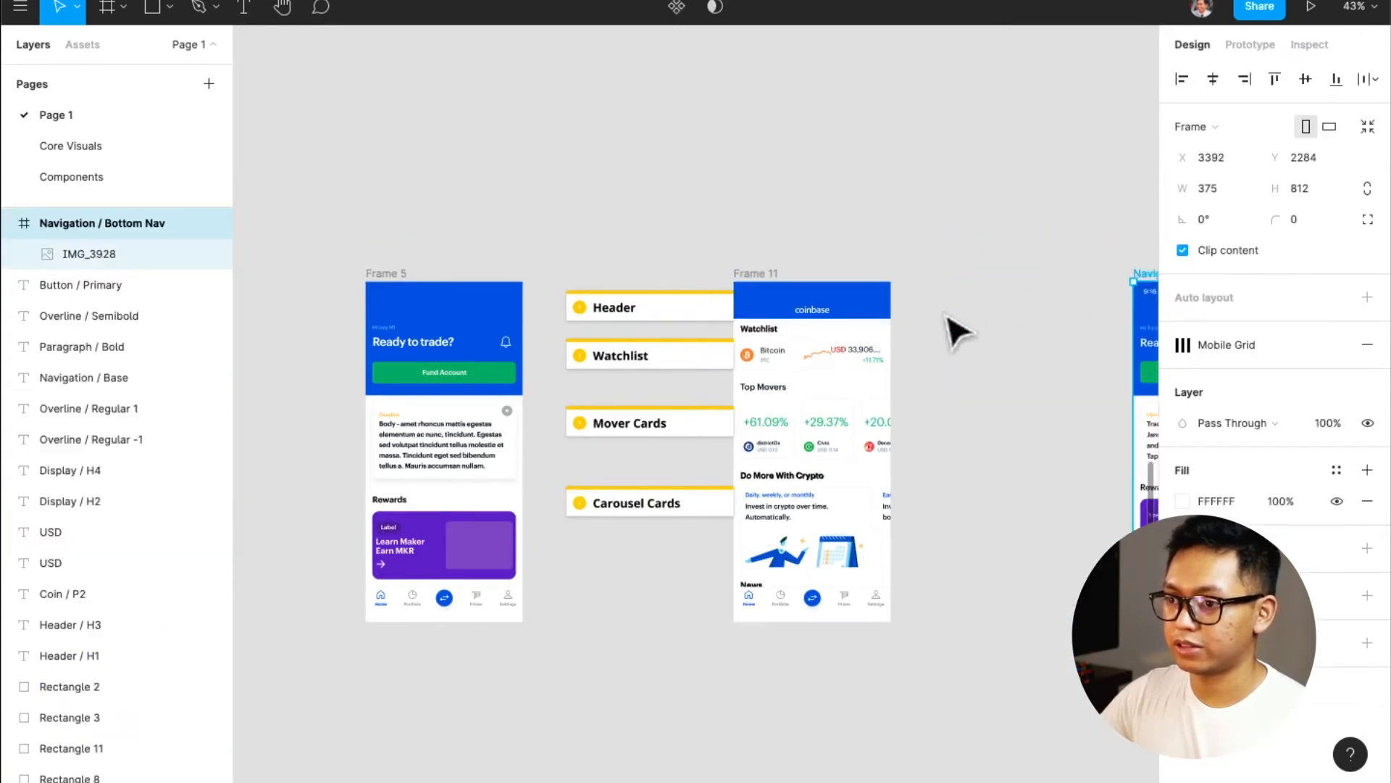
scroll(870, 317, right, 2)
click(680, 304)
drag(678, 303, 864, 298)
click(713, 310)
drag(689, 309, 873, 307)
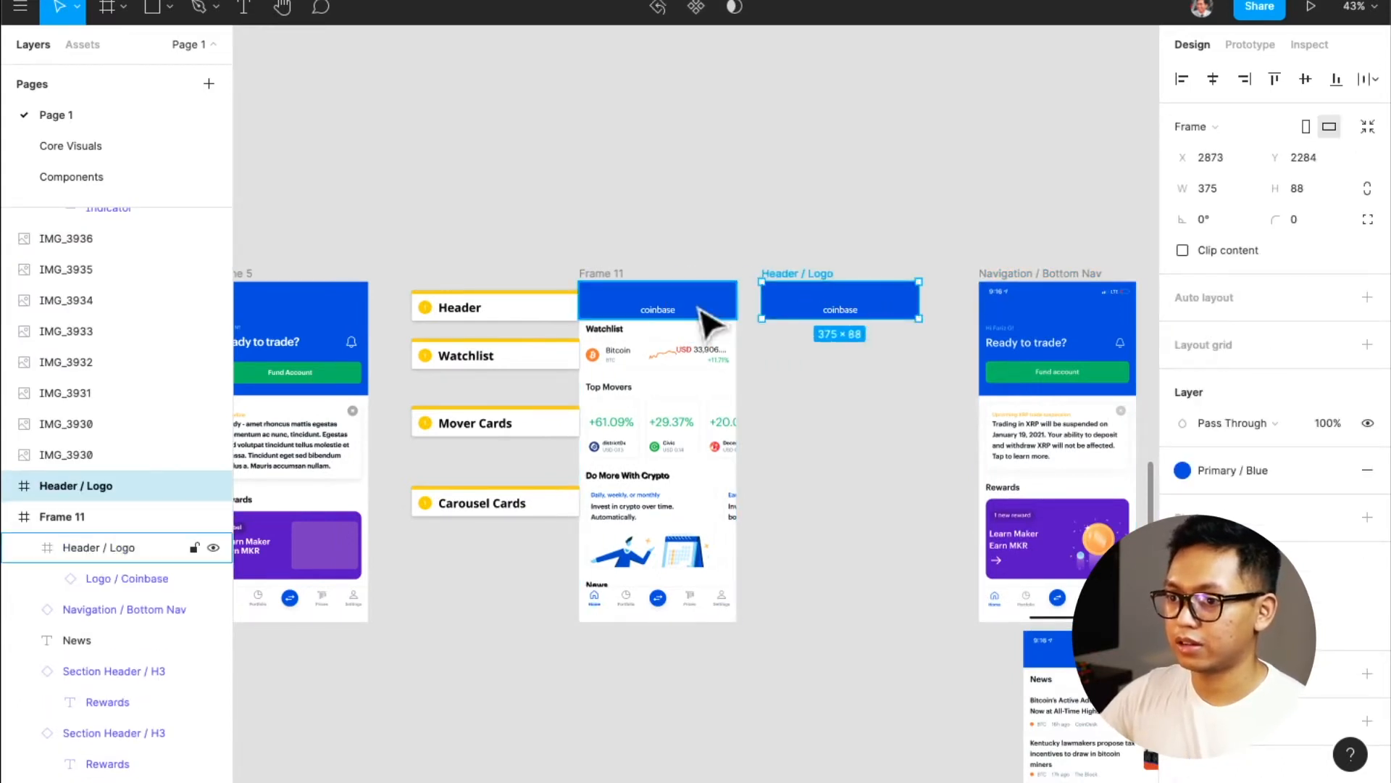
key(super+z)
- Move the Header / Logo frame out of Frame 11 to X 2896, Y 2284 and turn it into a component
drag(687, 311, 870, 299)
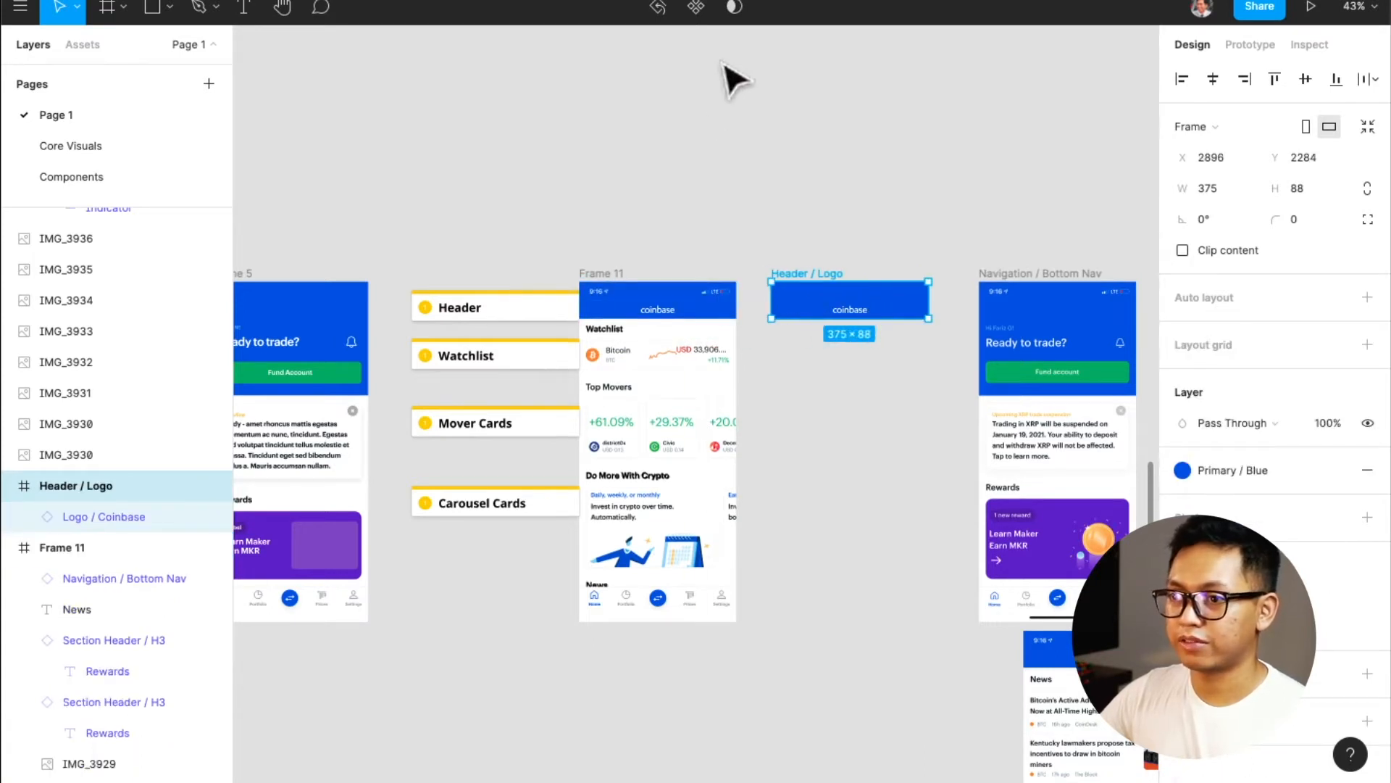
click(700, 11)
scroll(855, 305, up, 3)
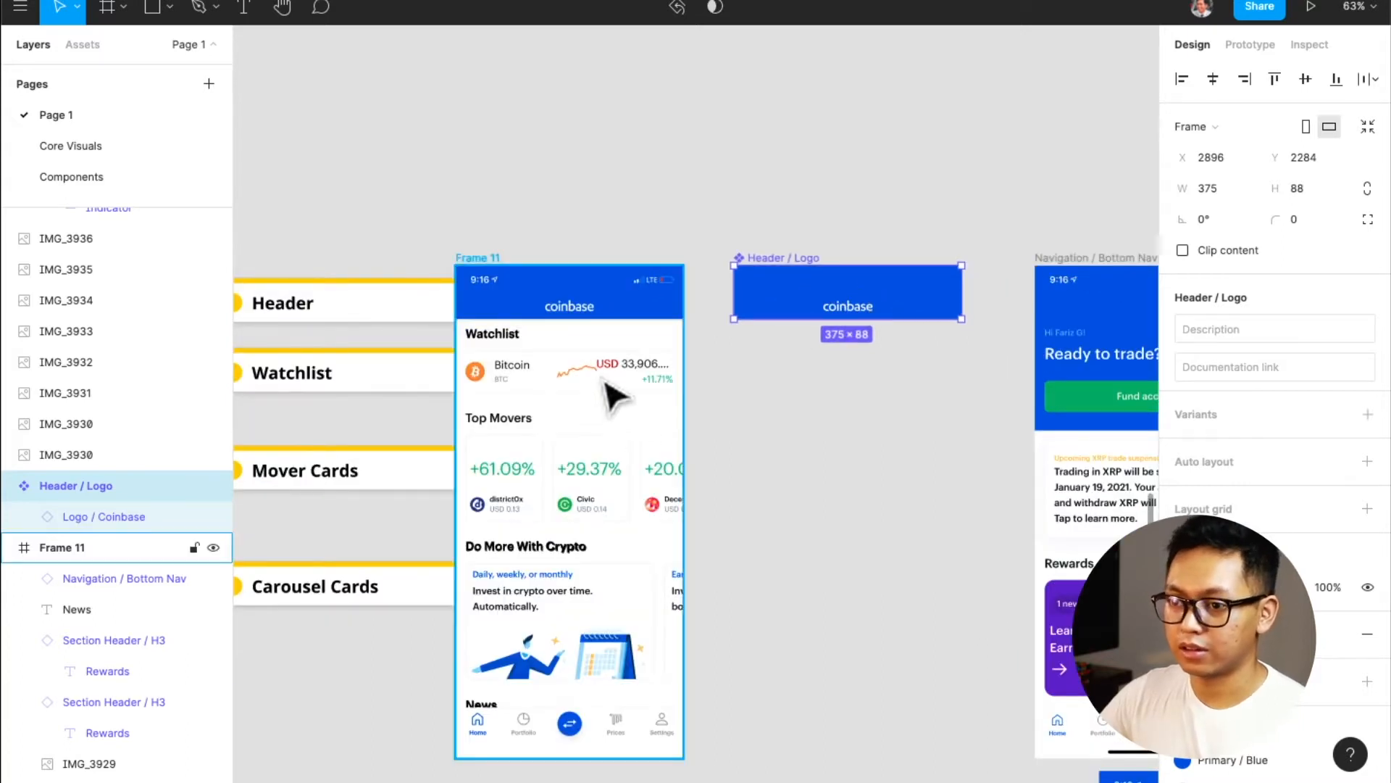
- Examine the coin icons in Frame 11's Watchlist row and Top Movers cards
scroll(612, 395, left, 3)
scroll(631, 419, up, 1)
scroll(637, 395, left, 2)
scroll(638, 395, up, 4)
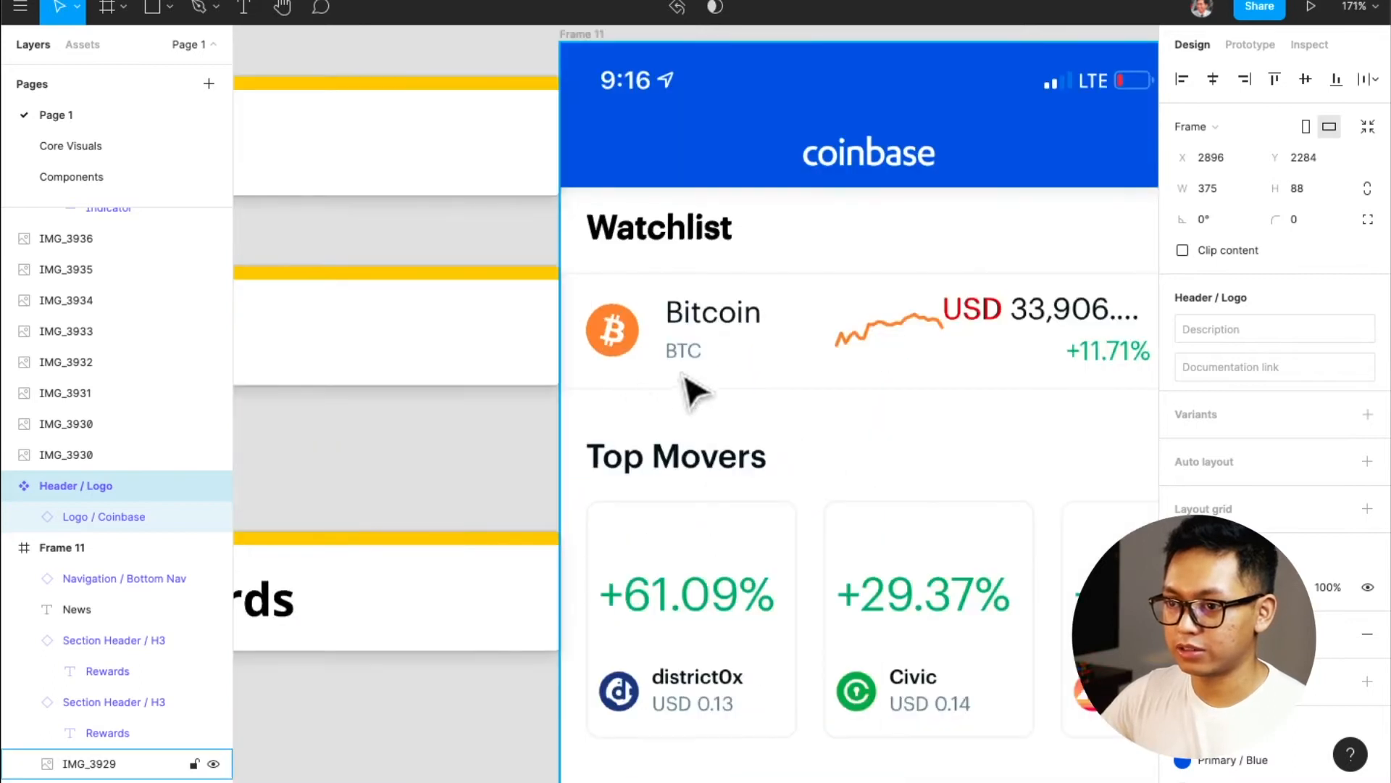
scroll(770, 393, down, 1)
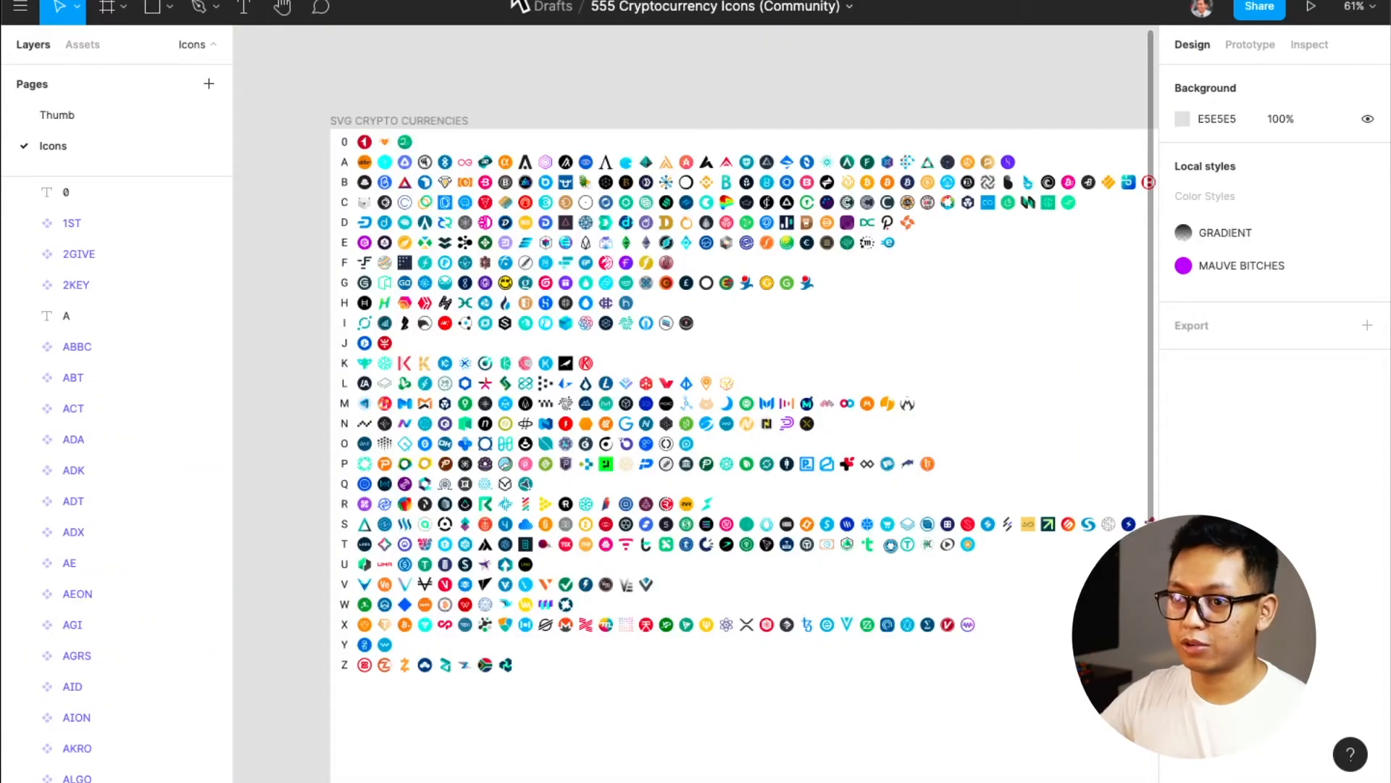
- Look over the alphabetical coin icon components in the 555 Cryptocurrency Icons (Community) file, including the ABBC icon
scroll(350, 174, up, 5)
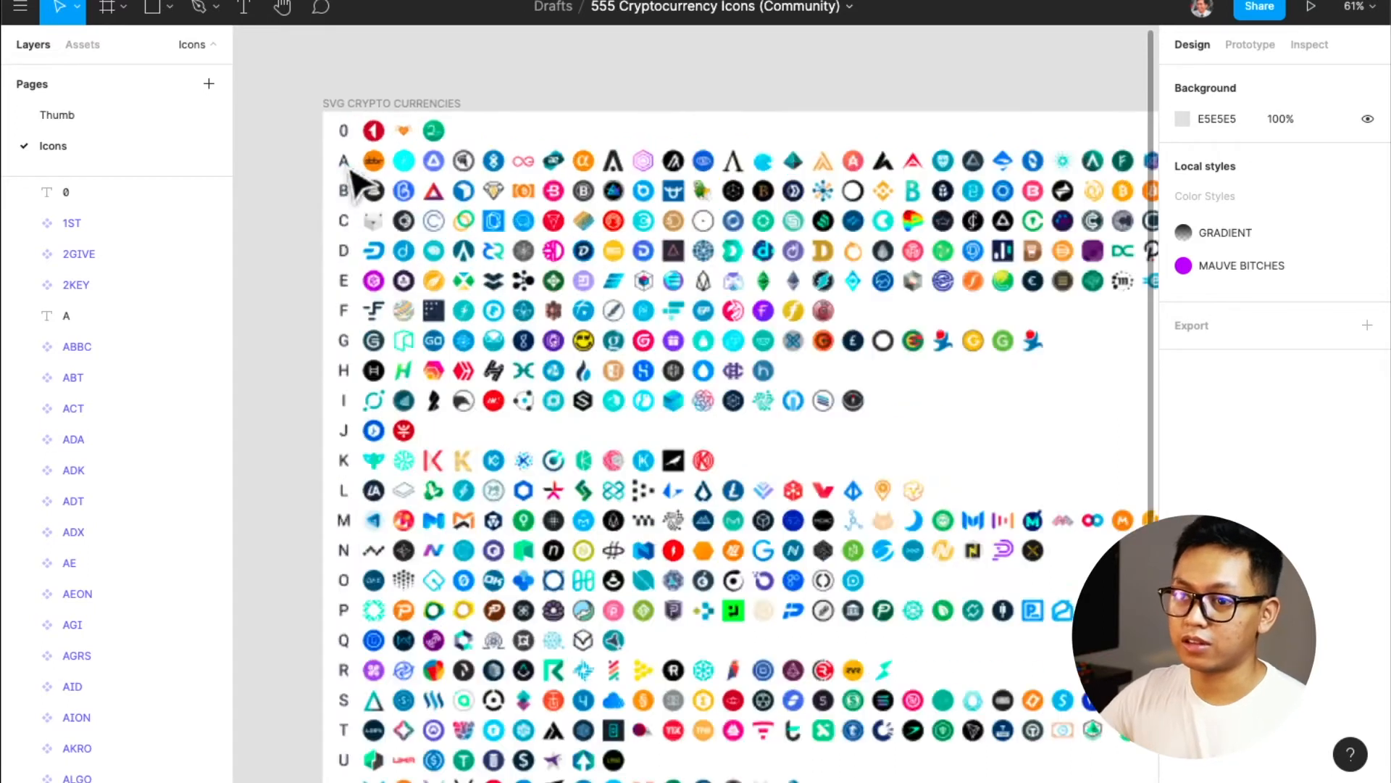
click(414, 162)
click(415, 161)
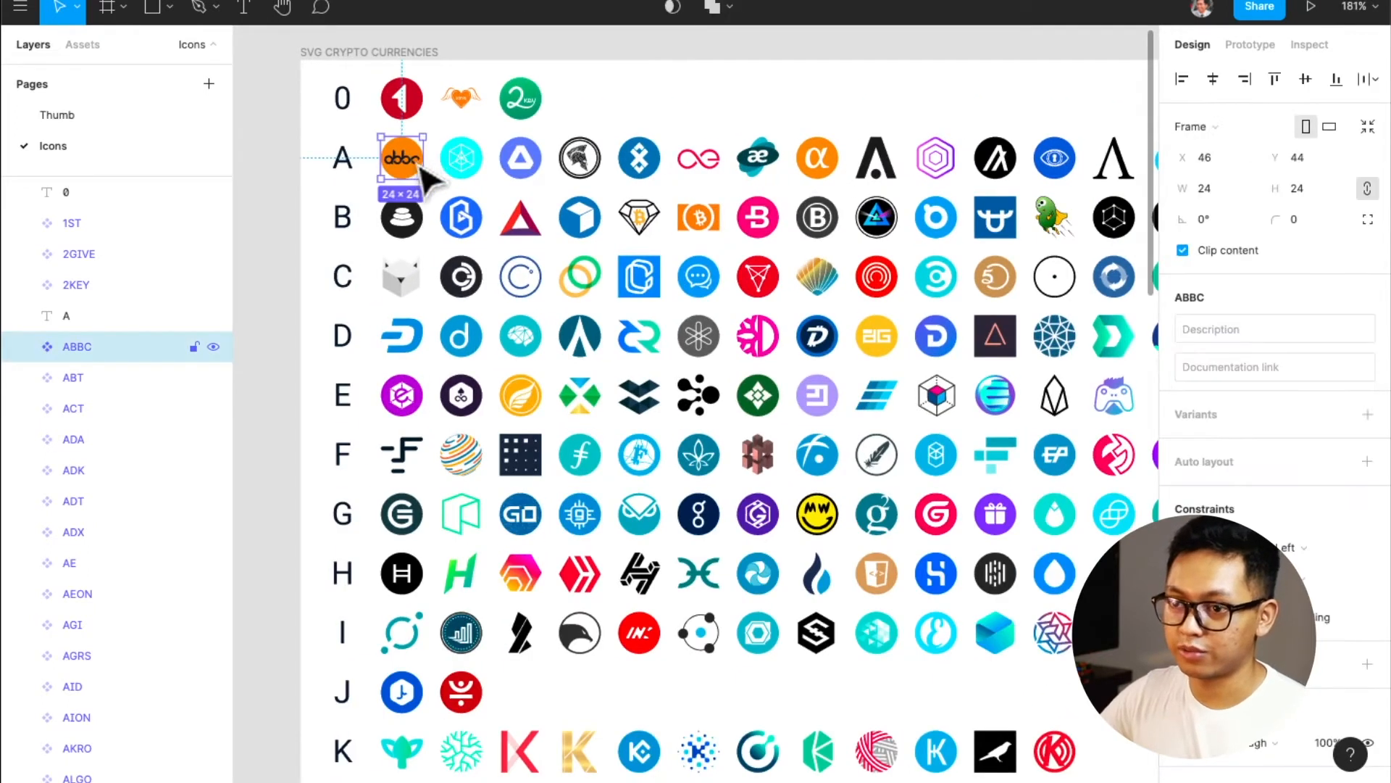
scroll(730, 182, down, 3)
scroll(731, 185, down, 2)
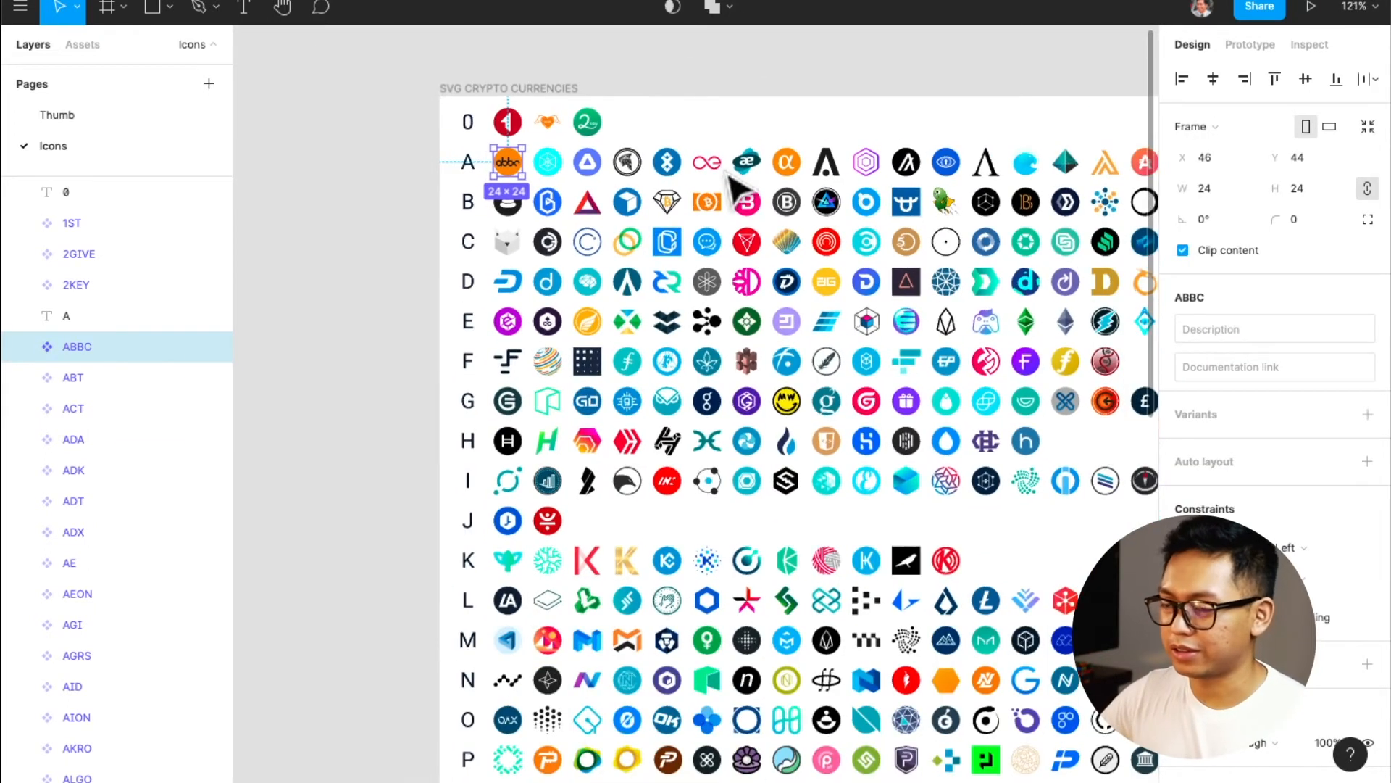
scroll(732, 185, down, 1)
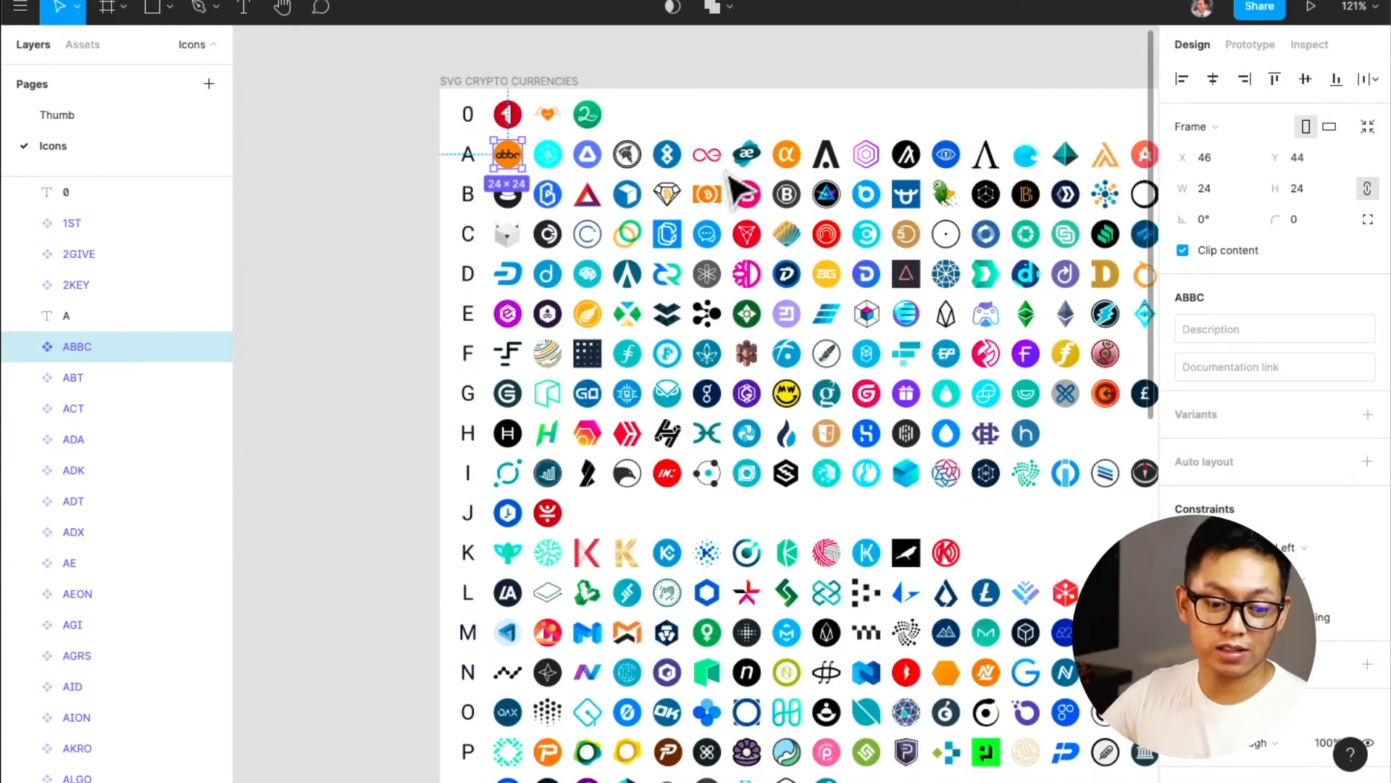
scroll(731, 183, right, 4)
scroll(714, 210, down, 4)
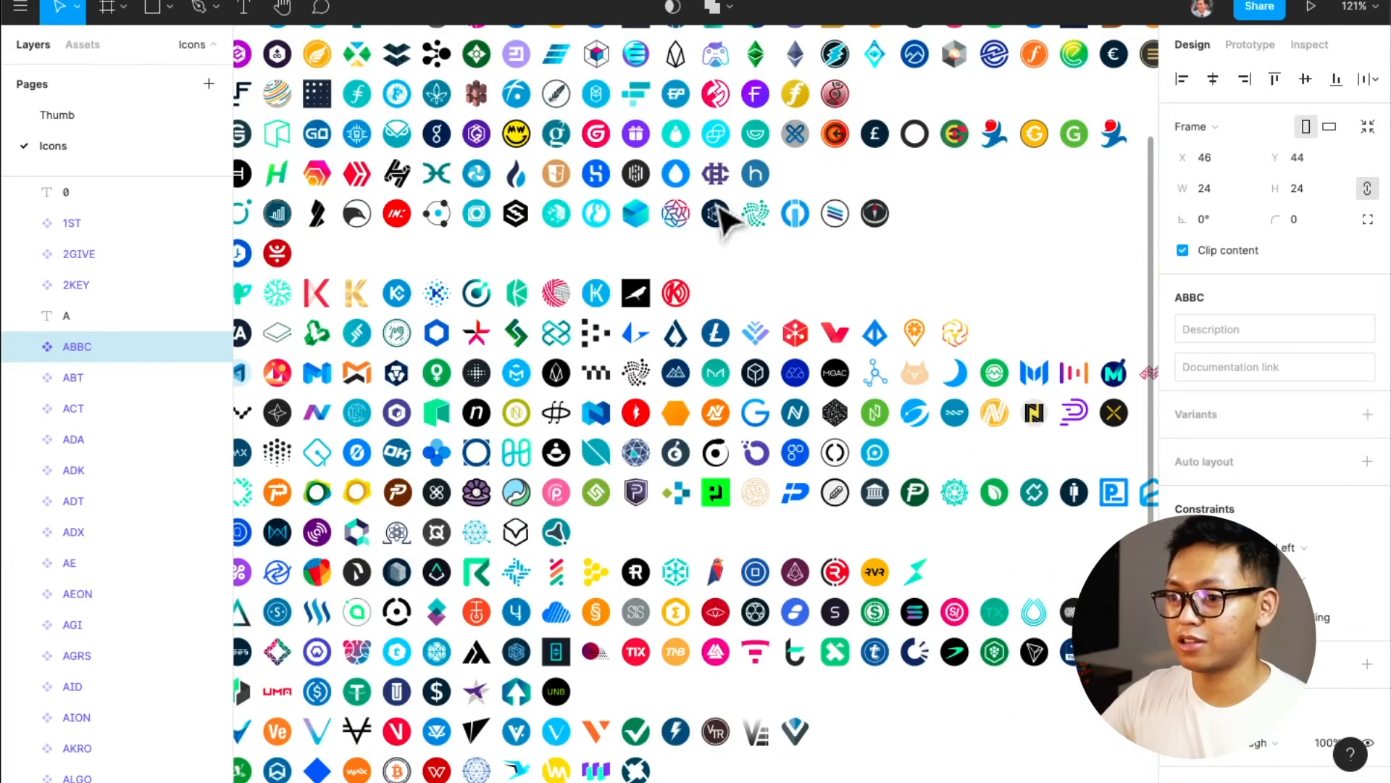
scroll(721, 212, left, 1)
scroll(721, 211, down, 4)
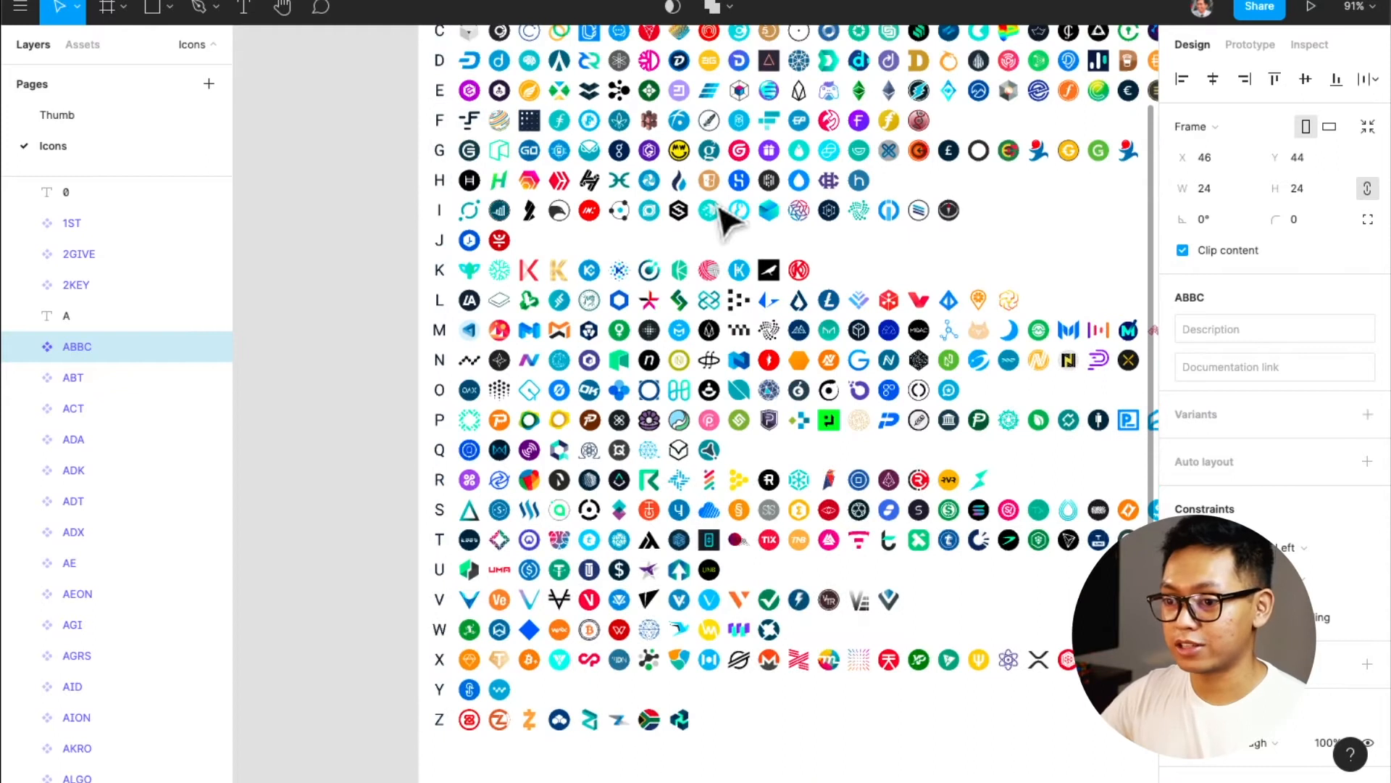
scroll(721, 217, up, 1)
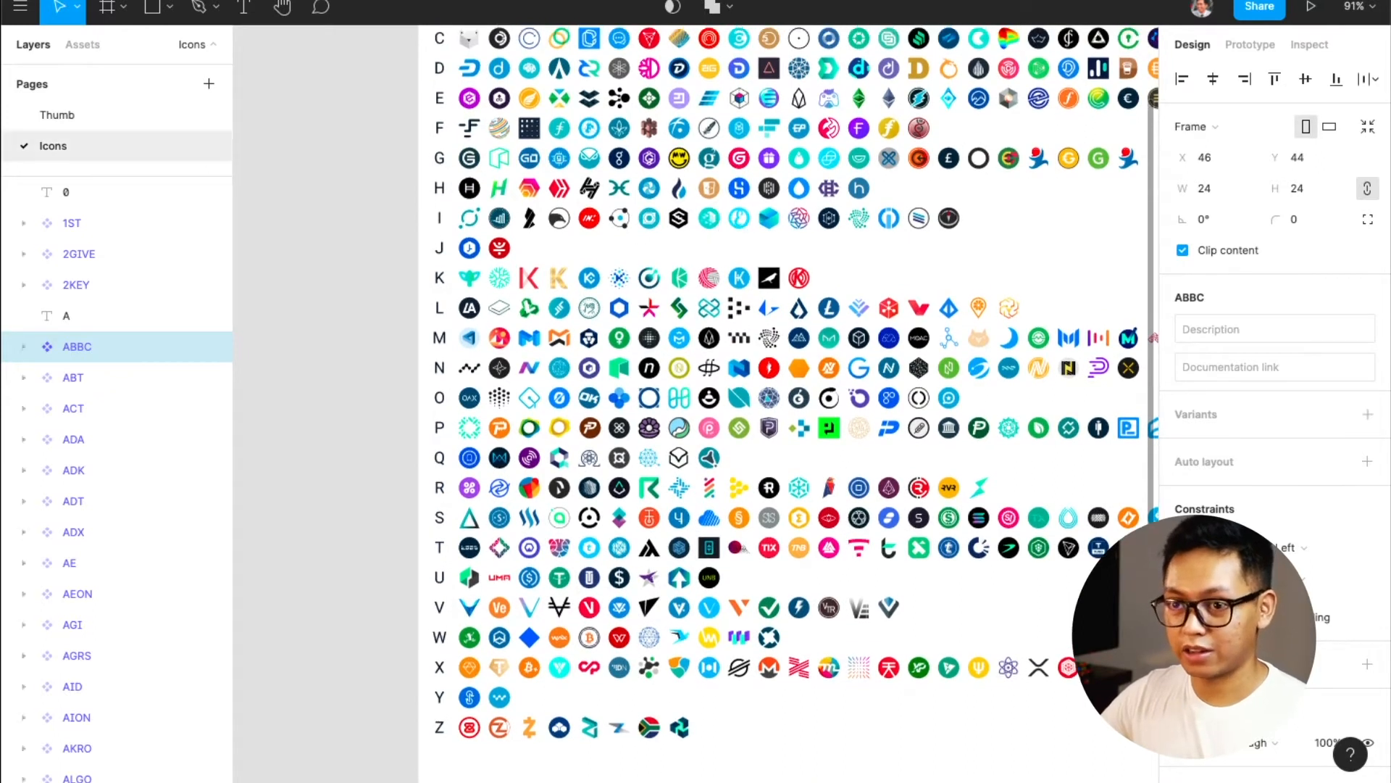
- Move the 555 Cryptocurrency Icons (Community) file to the team's YouTube project and publish its styles and components as a library
click(92, 42)
click(208, 83)
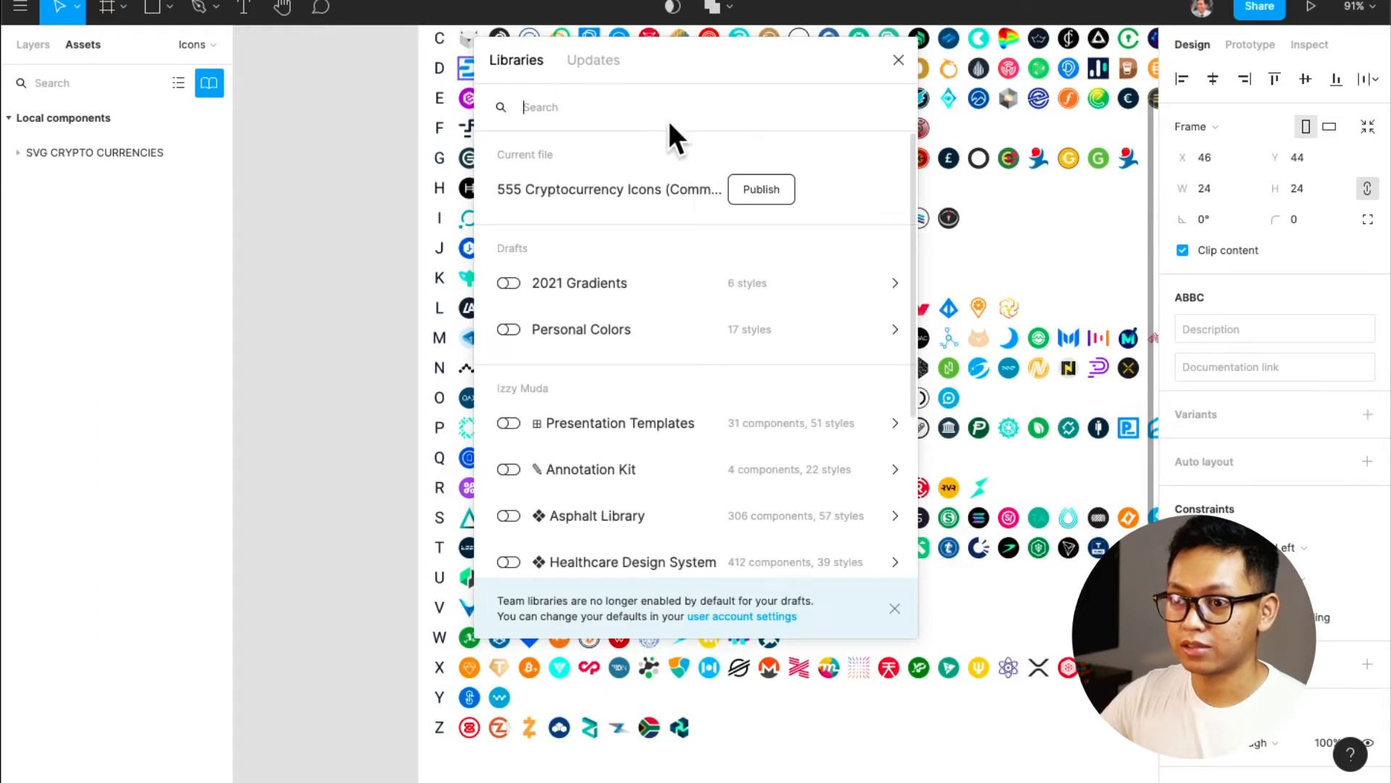
click(768, 193)
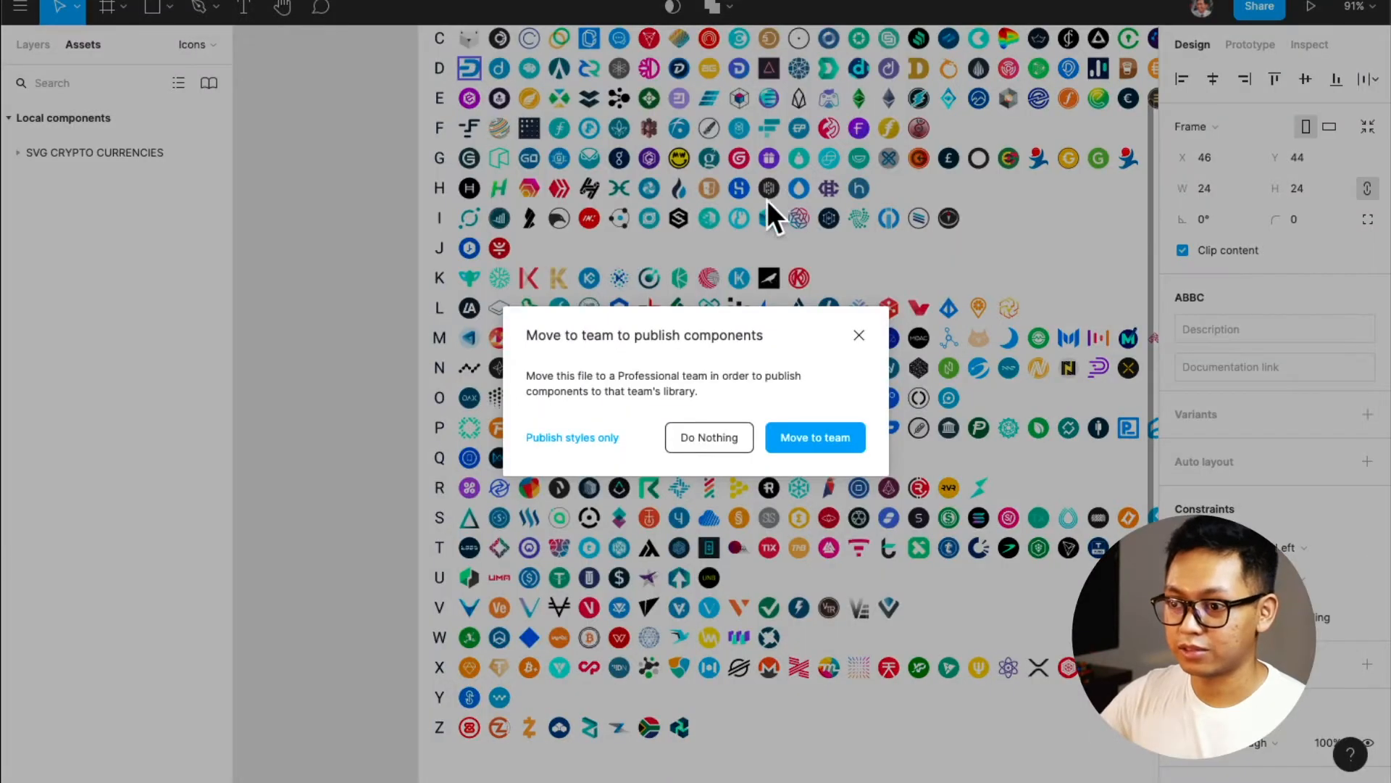
click(816, 437)
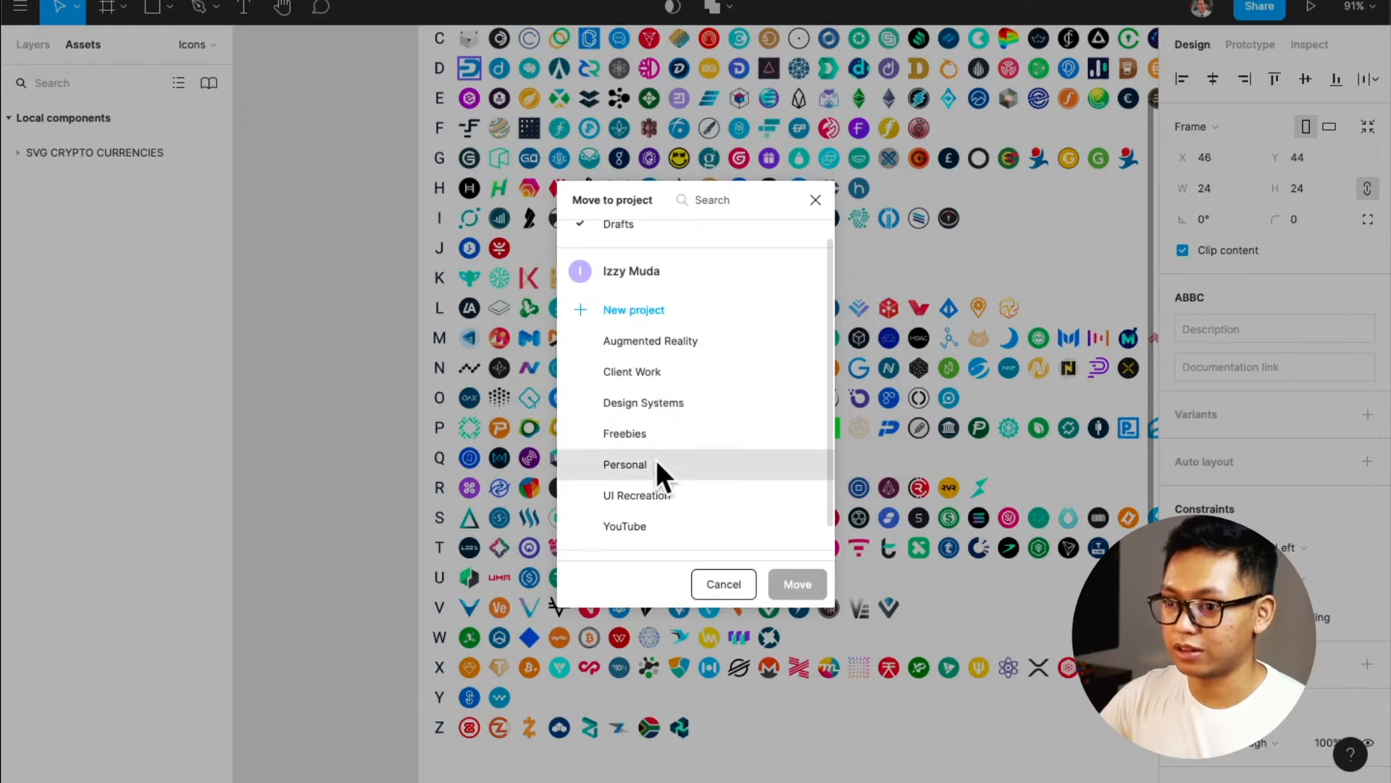
click(653, 525)
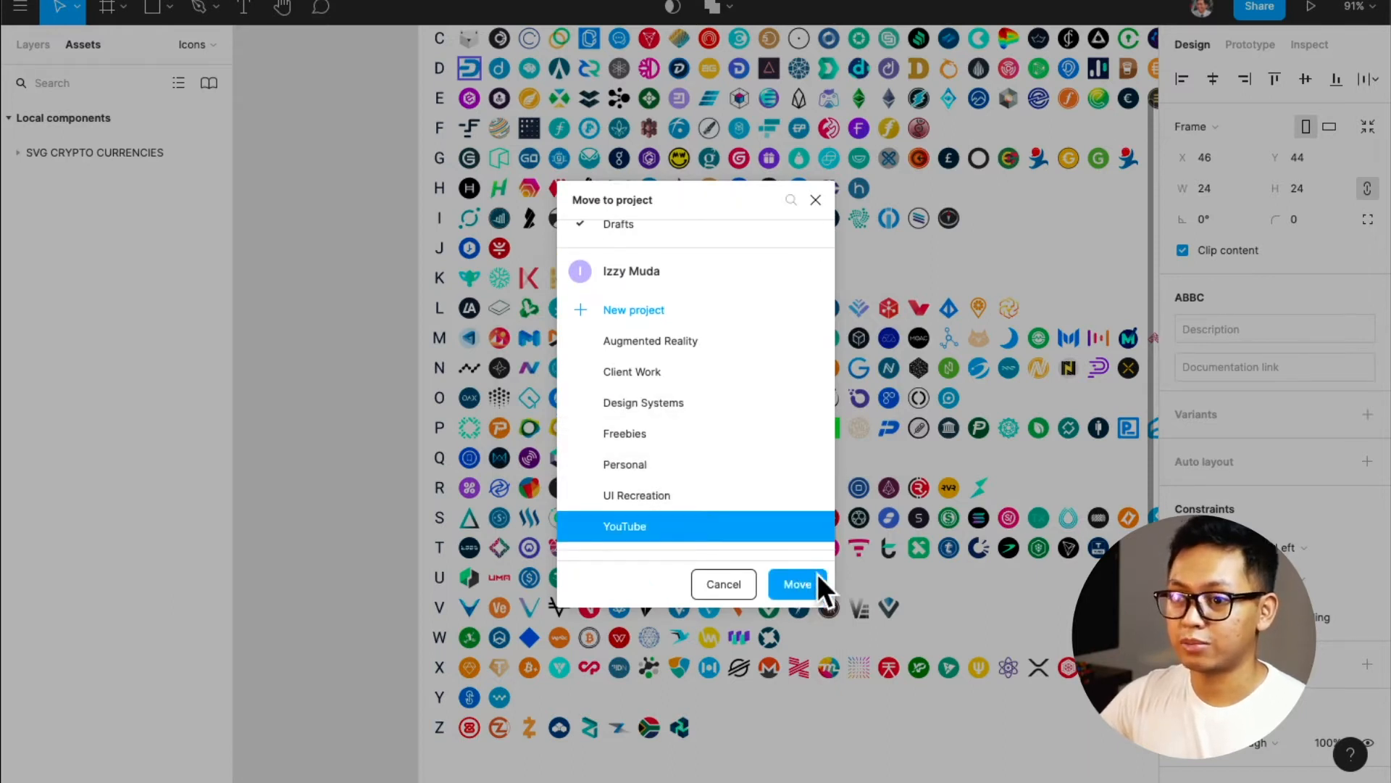
click(817, 574)
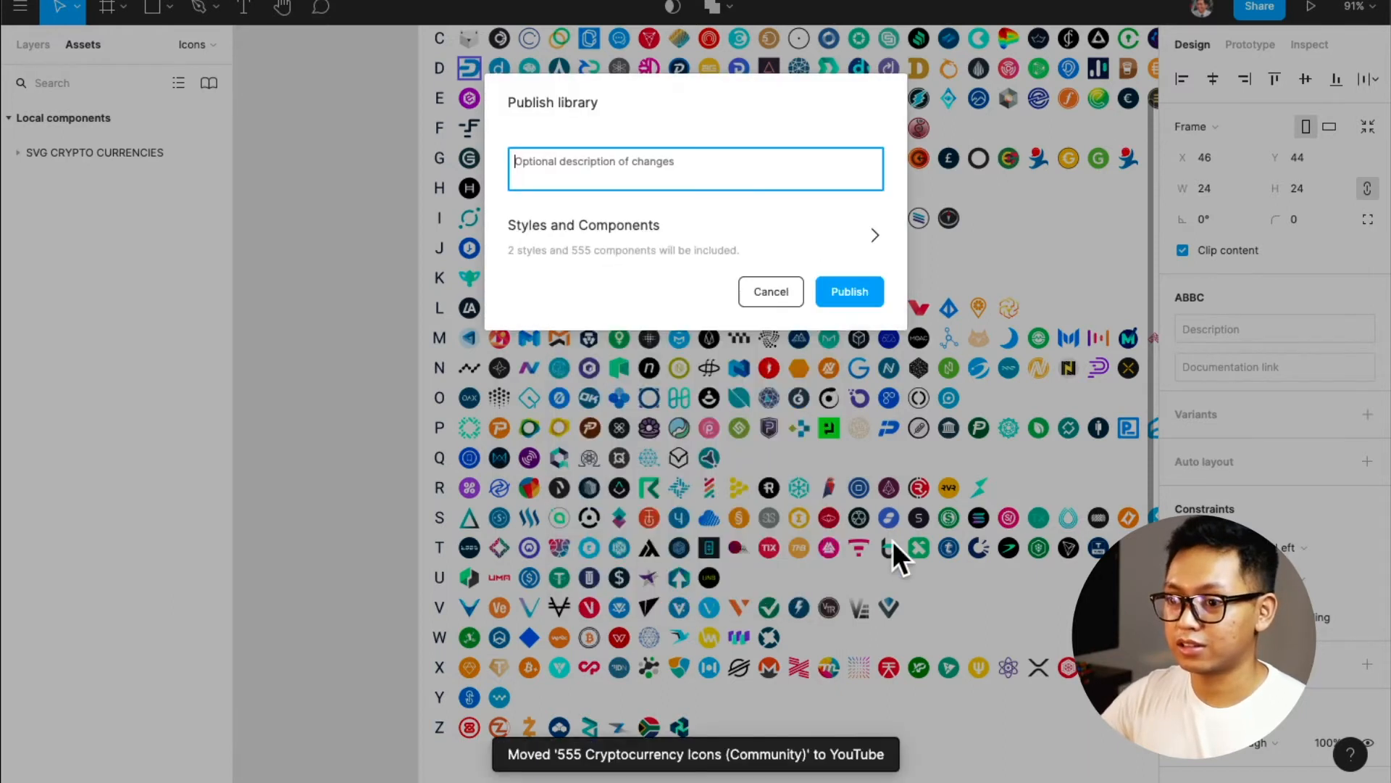
click(874, 287)
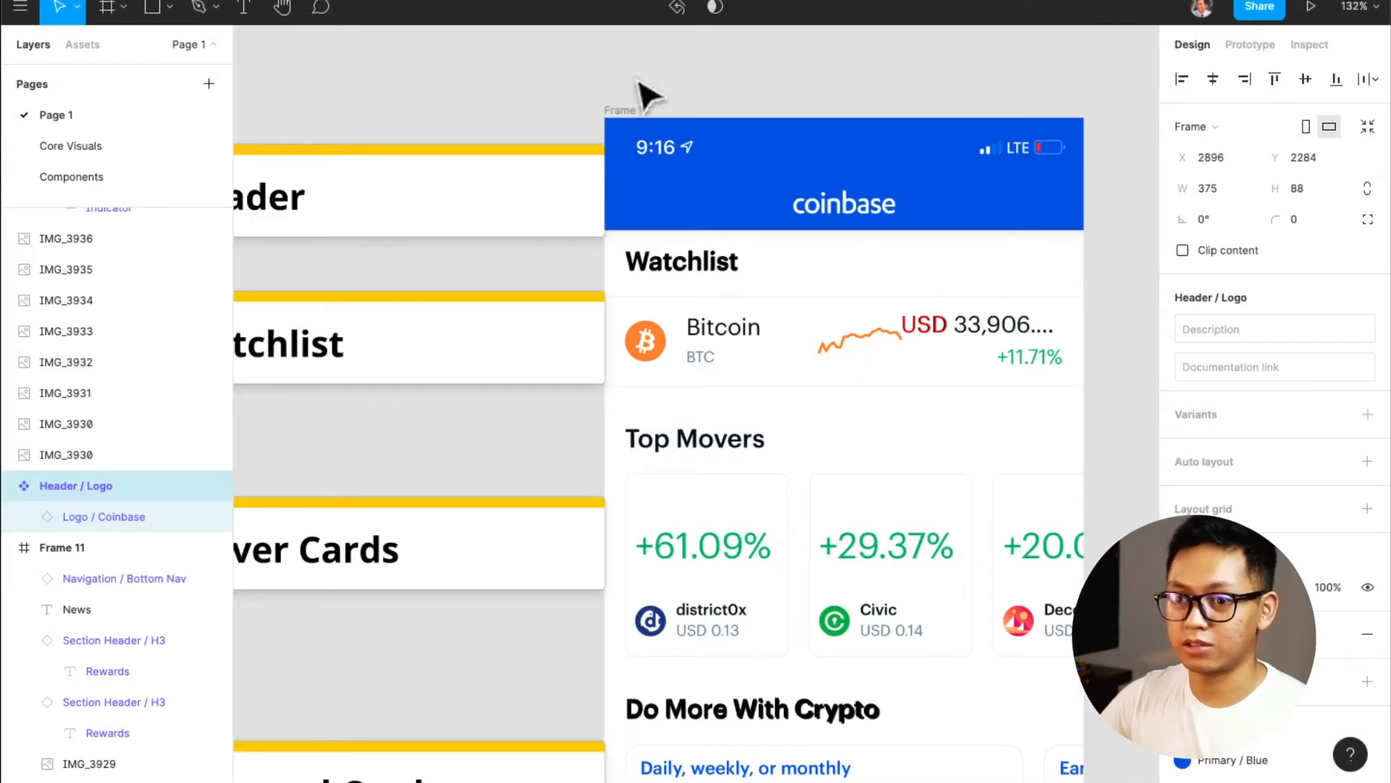
- Search the components for "btc" and look through the available team libraries for the cryptocurrency icons
click(79, 45)
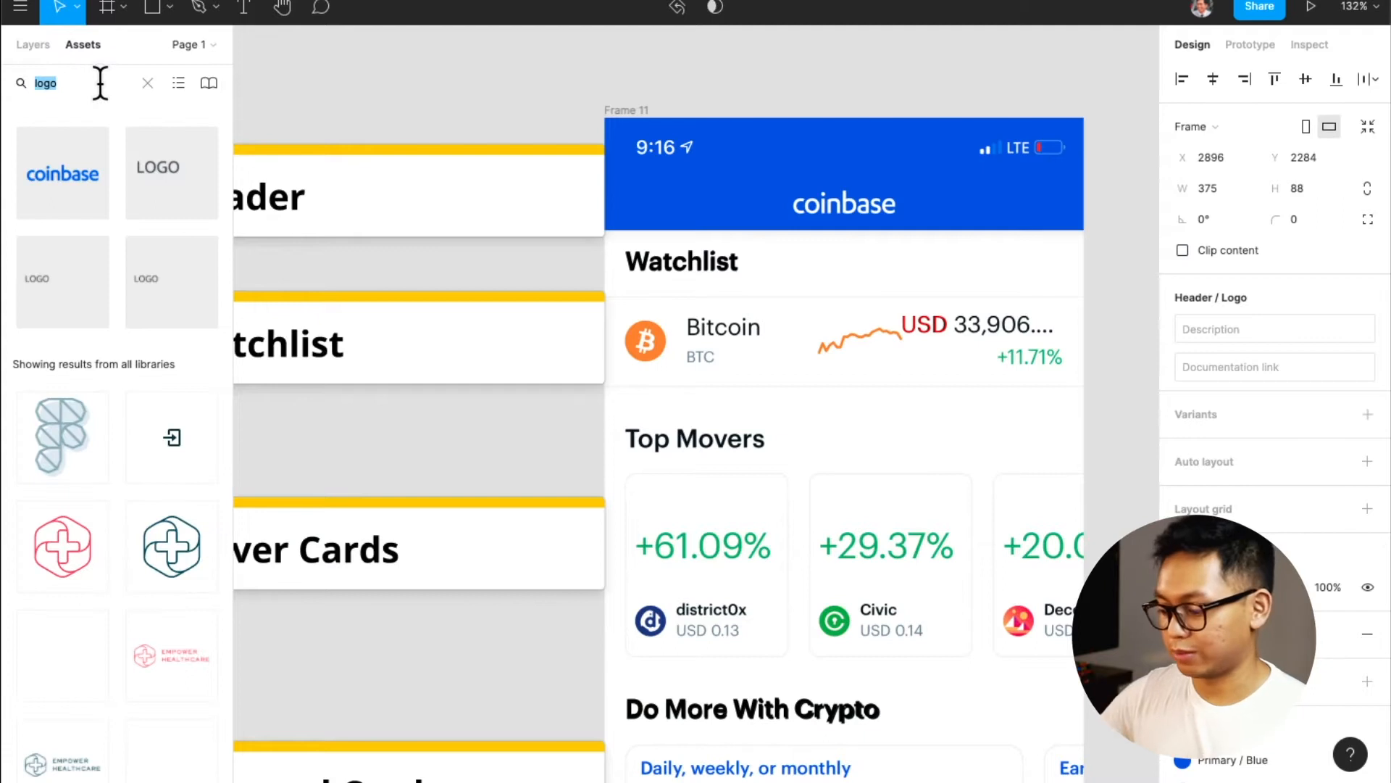
text(btc)
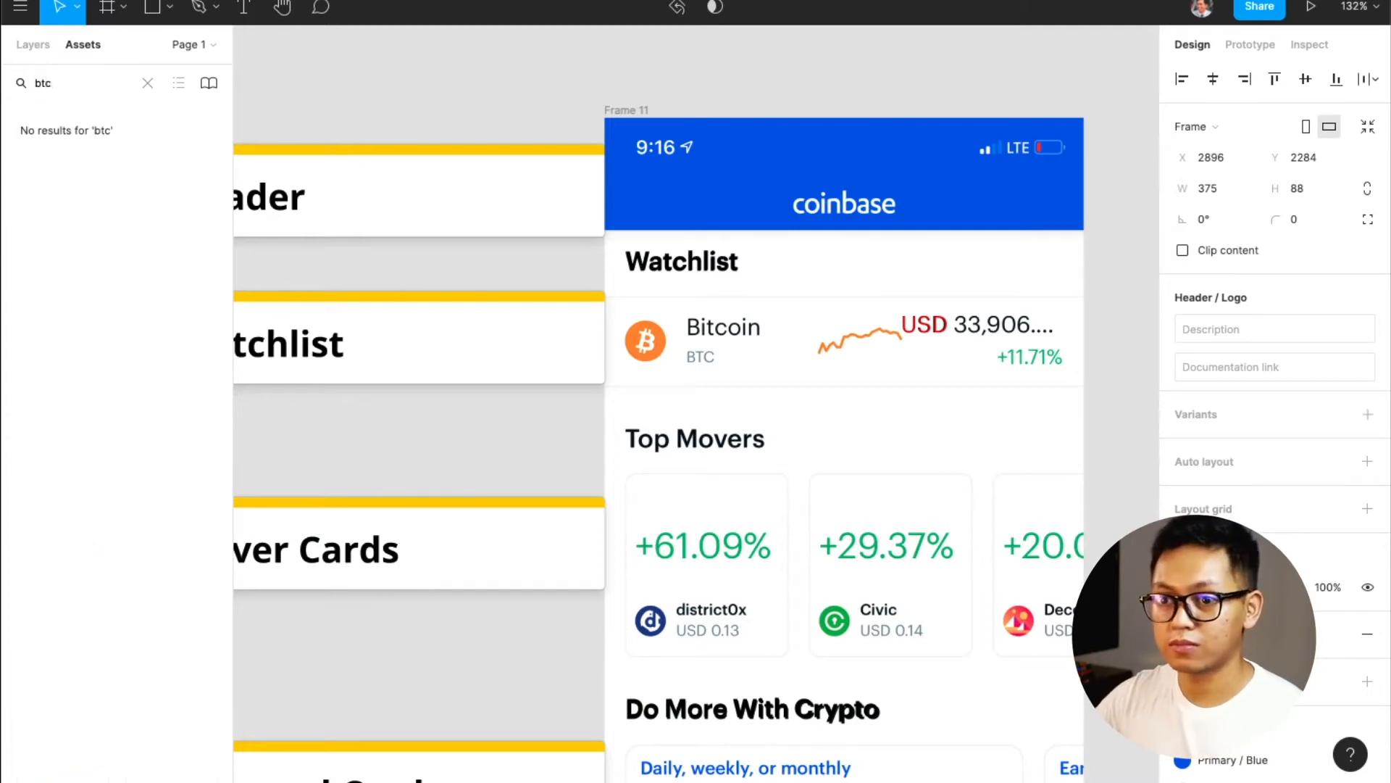
click(209, 83)
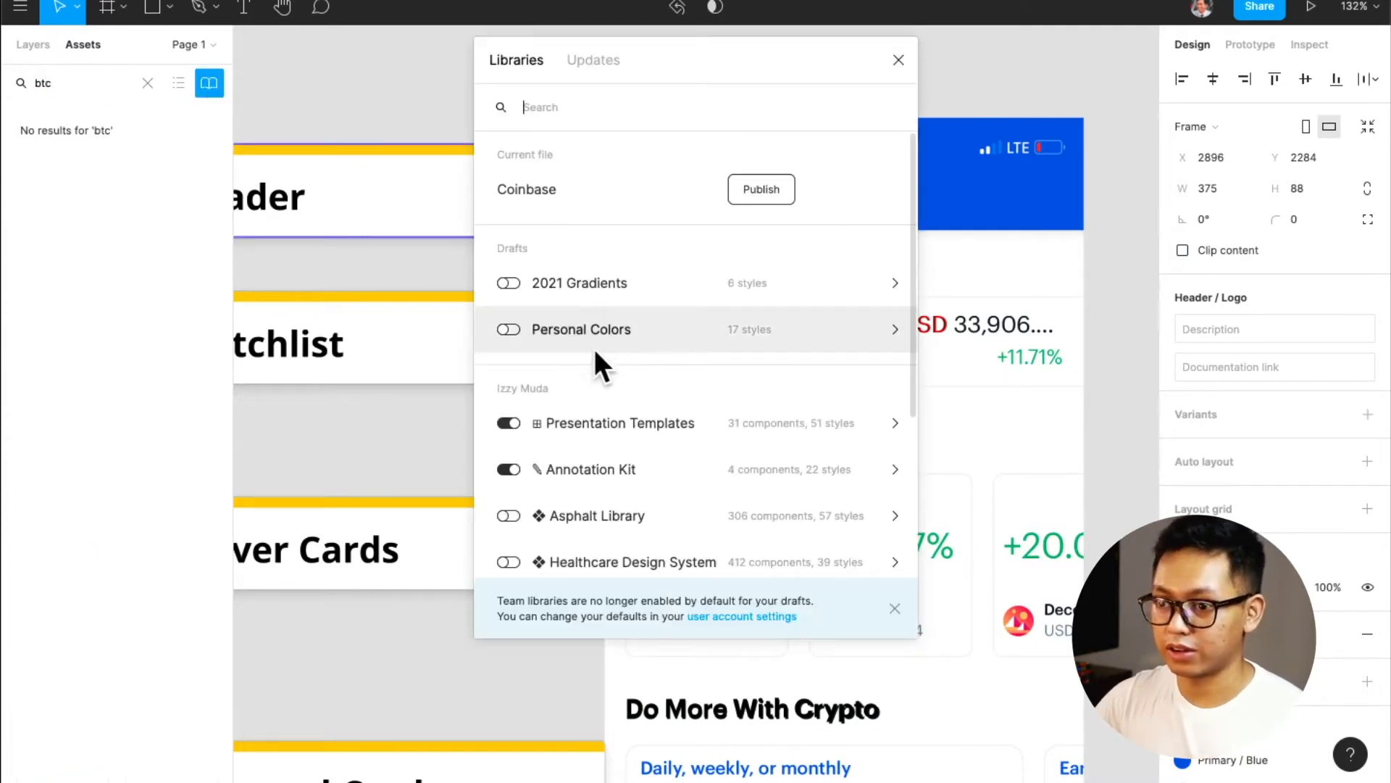
scroll(596, 348, down, 3)
scroll(593, 355, down, 4)
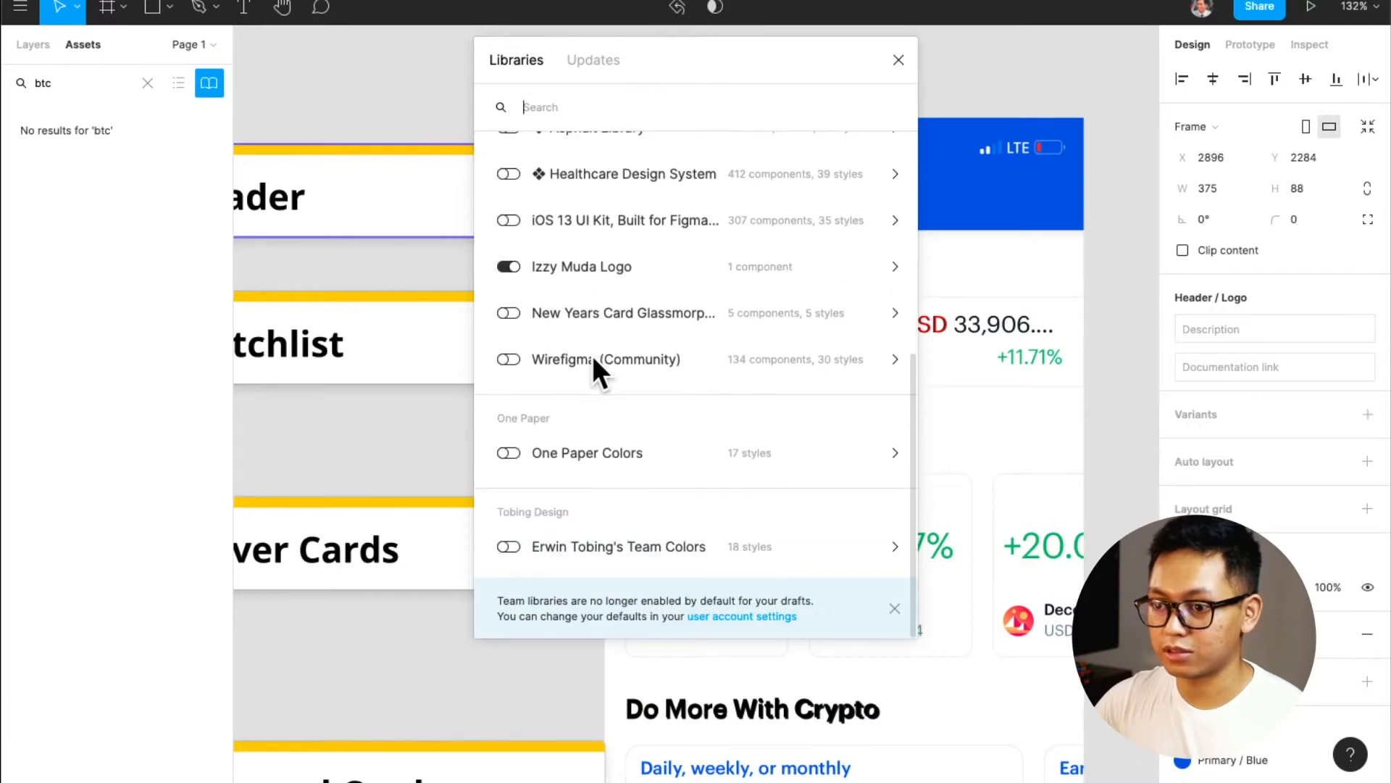
scroll(593, 355, up, 1)
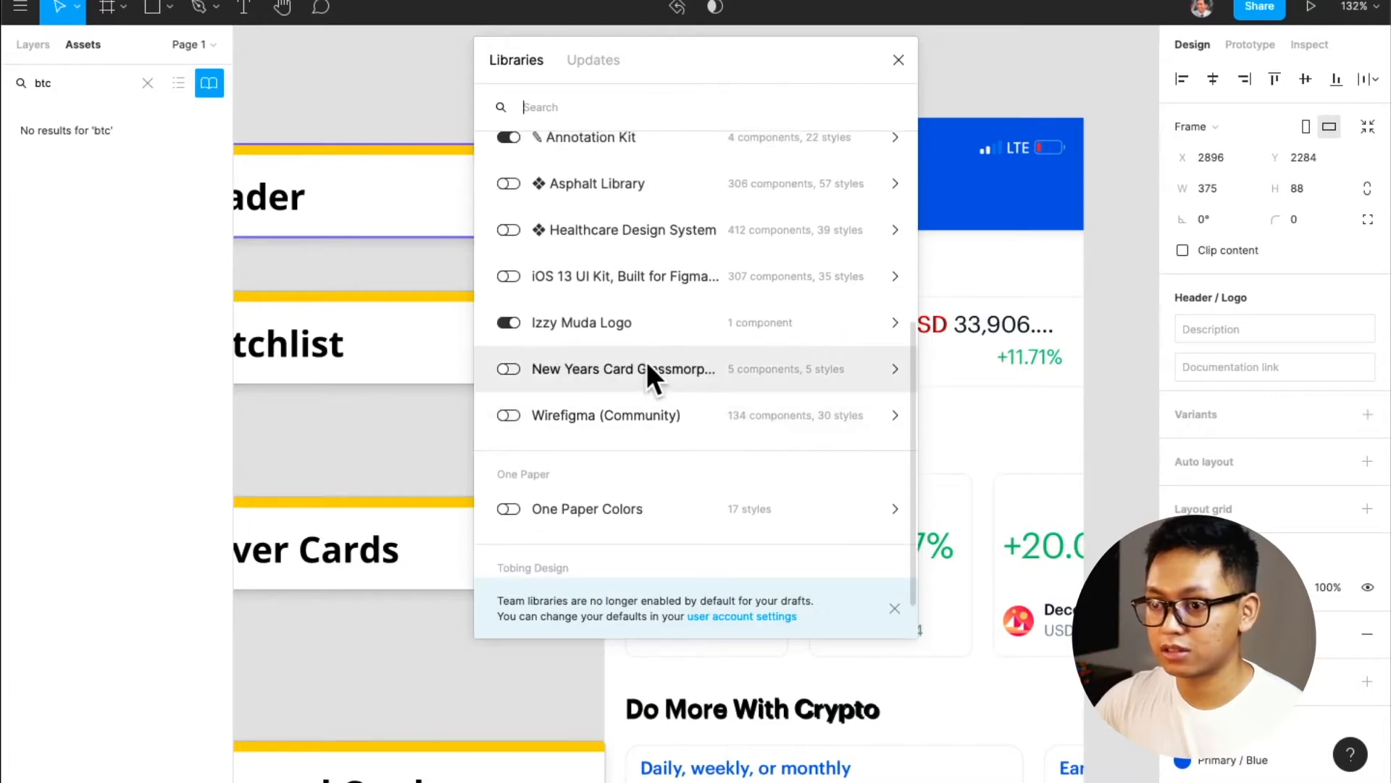
scroll(648, 363, up, 6)
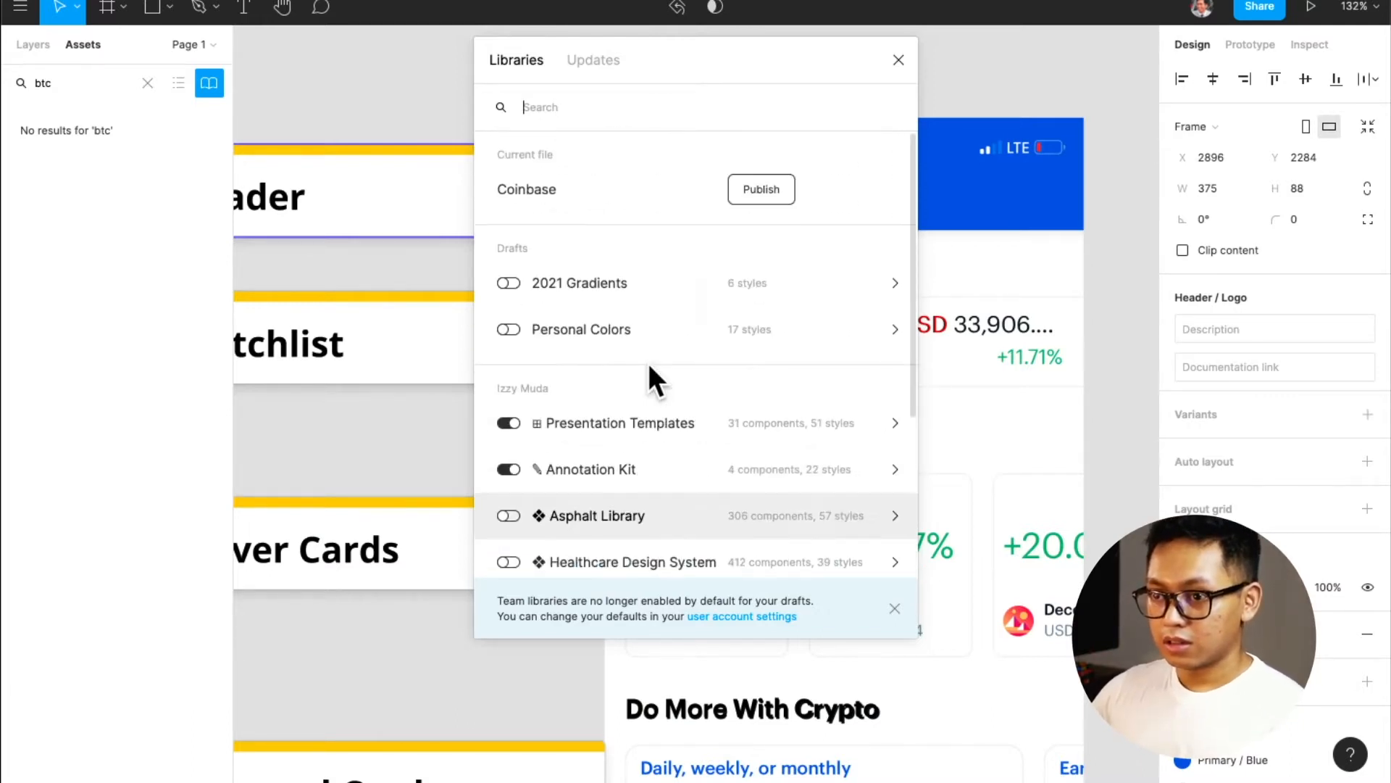
scroll(667, 297, down, 4)
scroll(667, 297, down, 3)
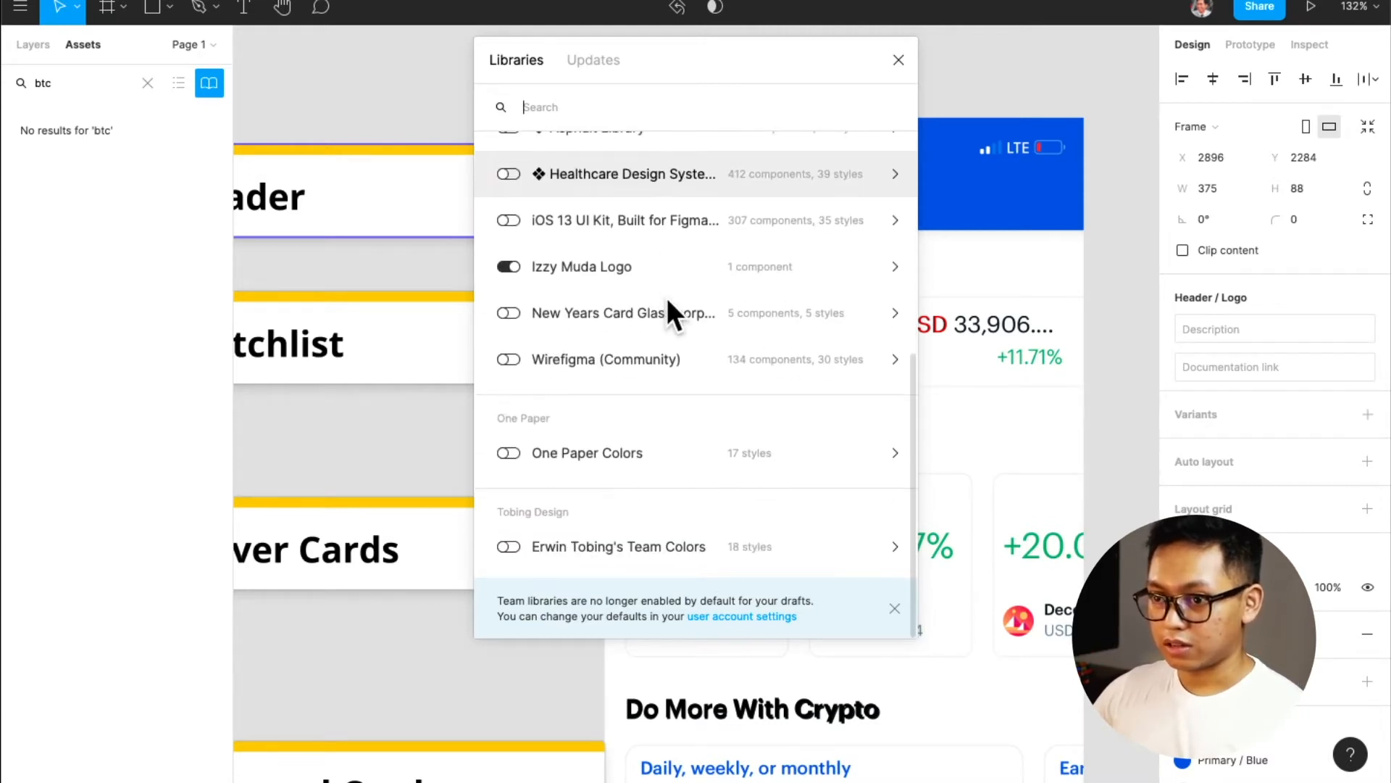
- Reload the Coinbase file and enable the 555 Cryptocurrency Icons (Community) library in it
right_click(867, 7)
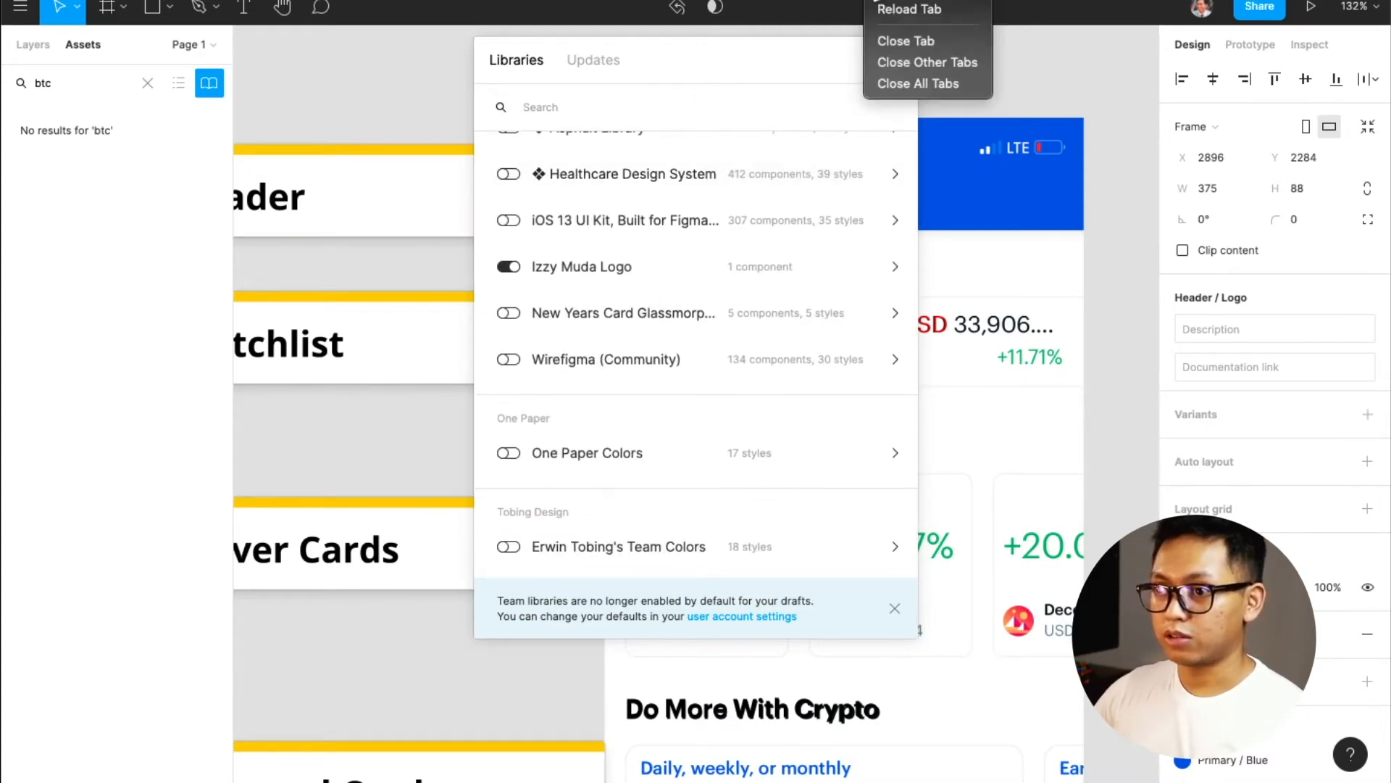
click(893, 10)
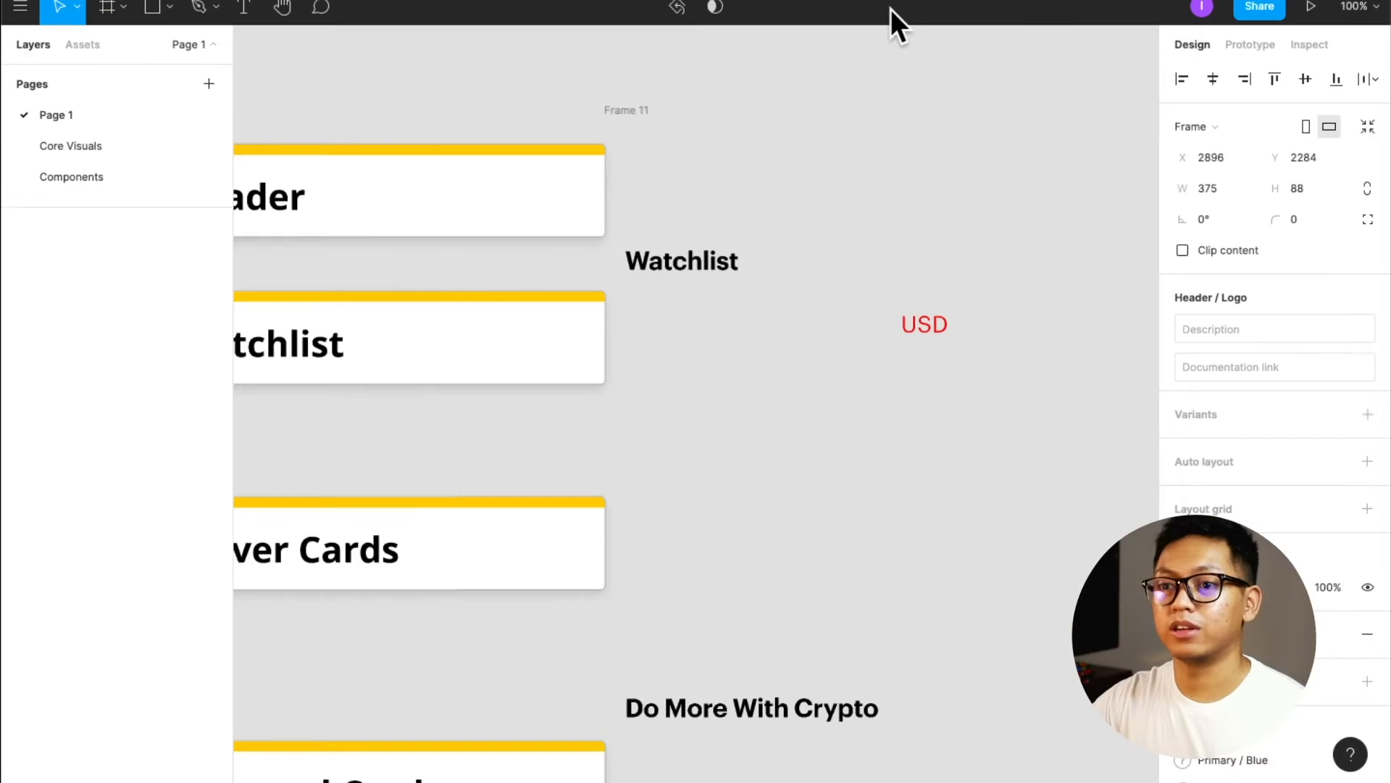
click(77, 39)
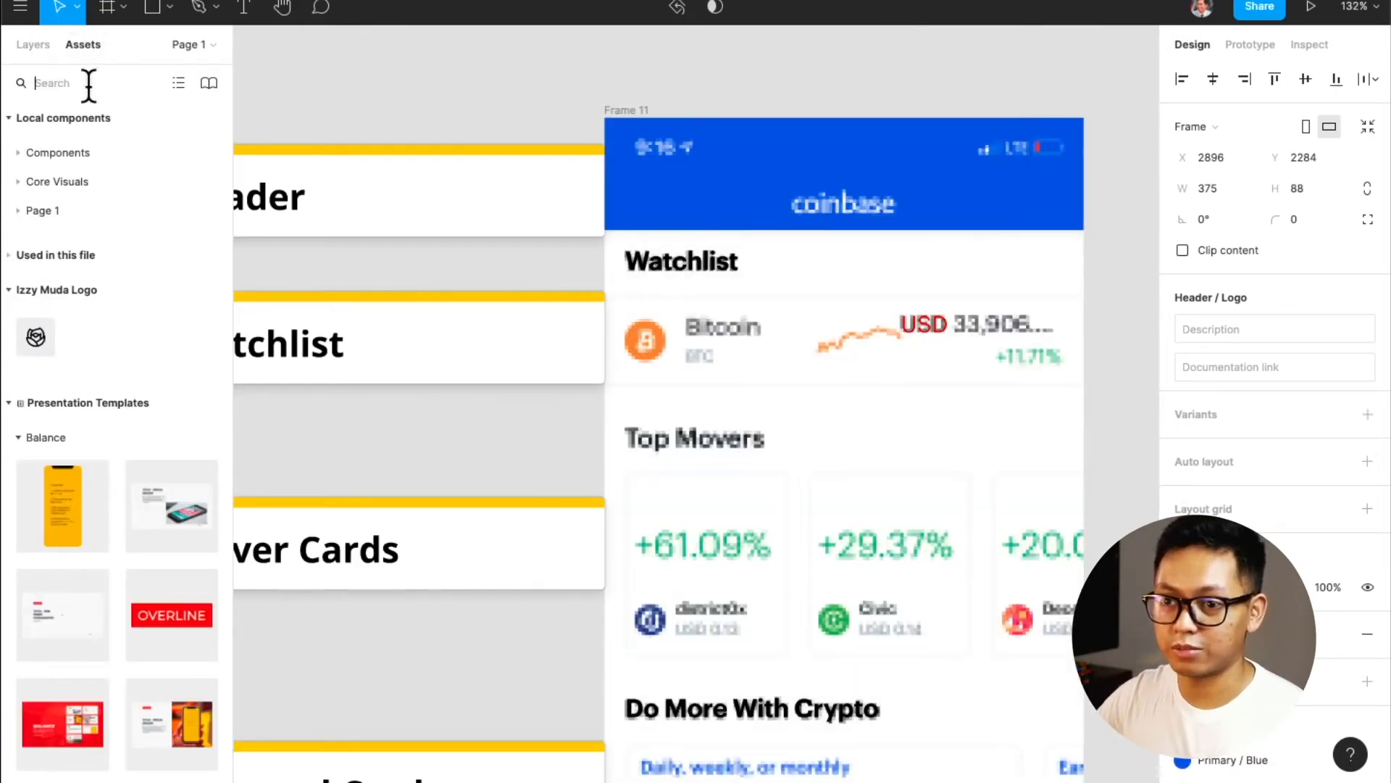
click(209, 83)
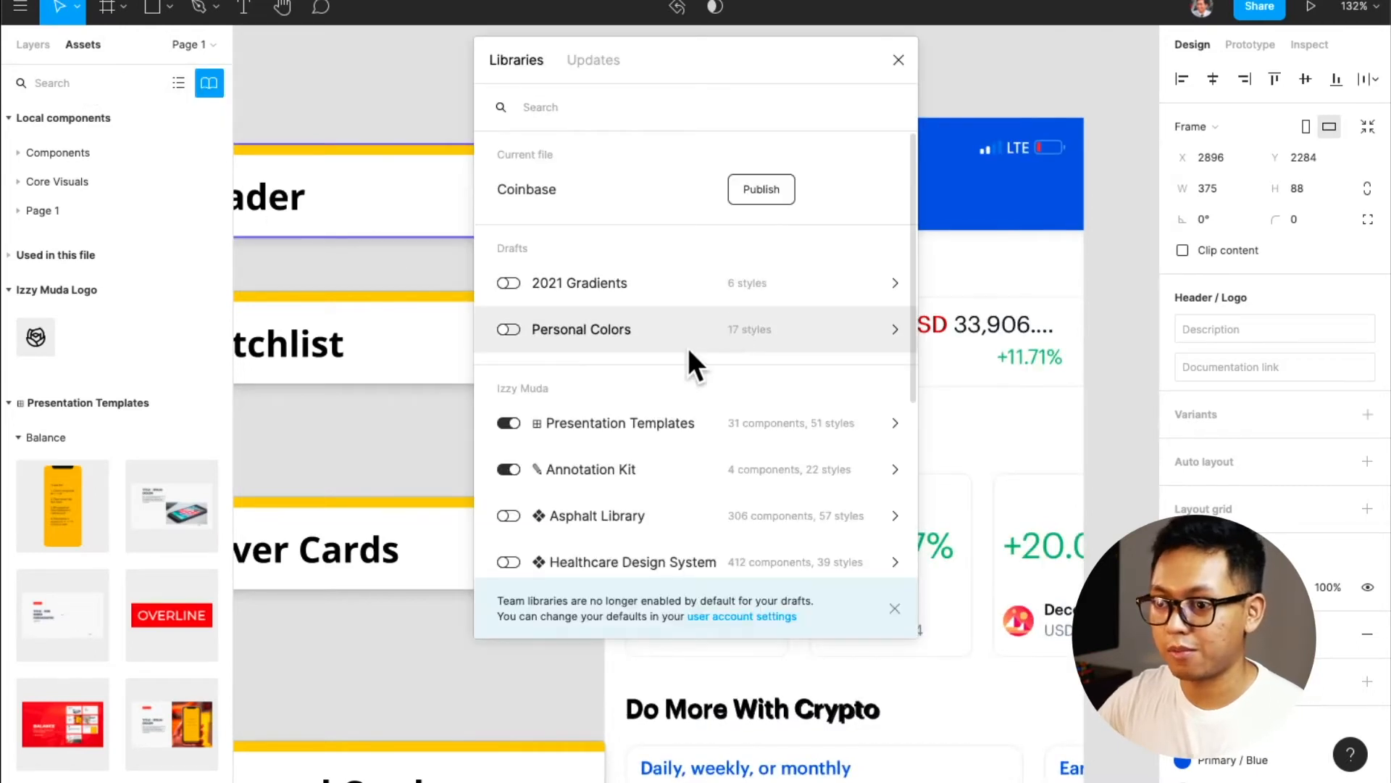
scroll(688, 358, down, 3)
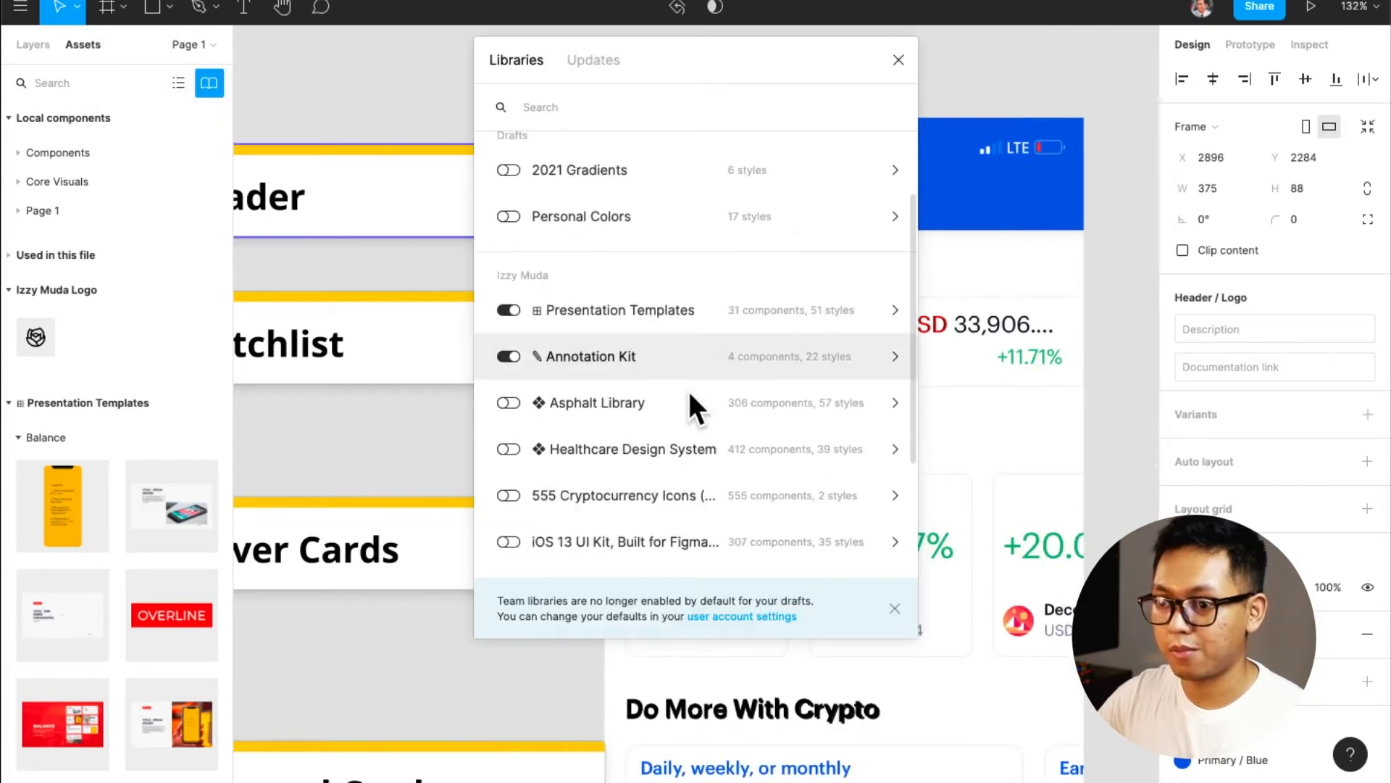
click(510, 492)
click(899, 60)
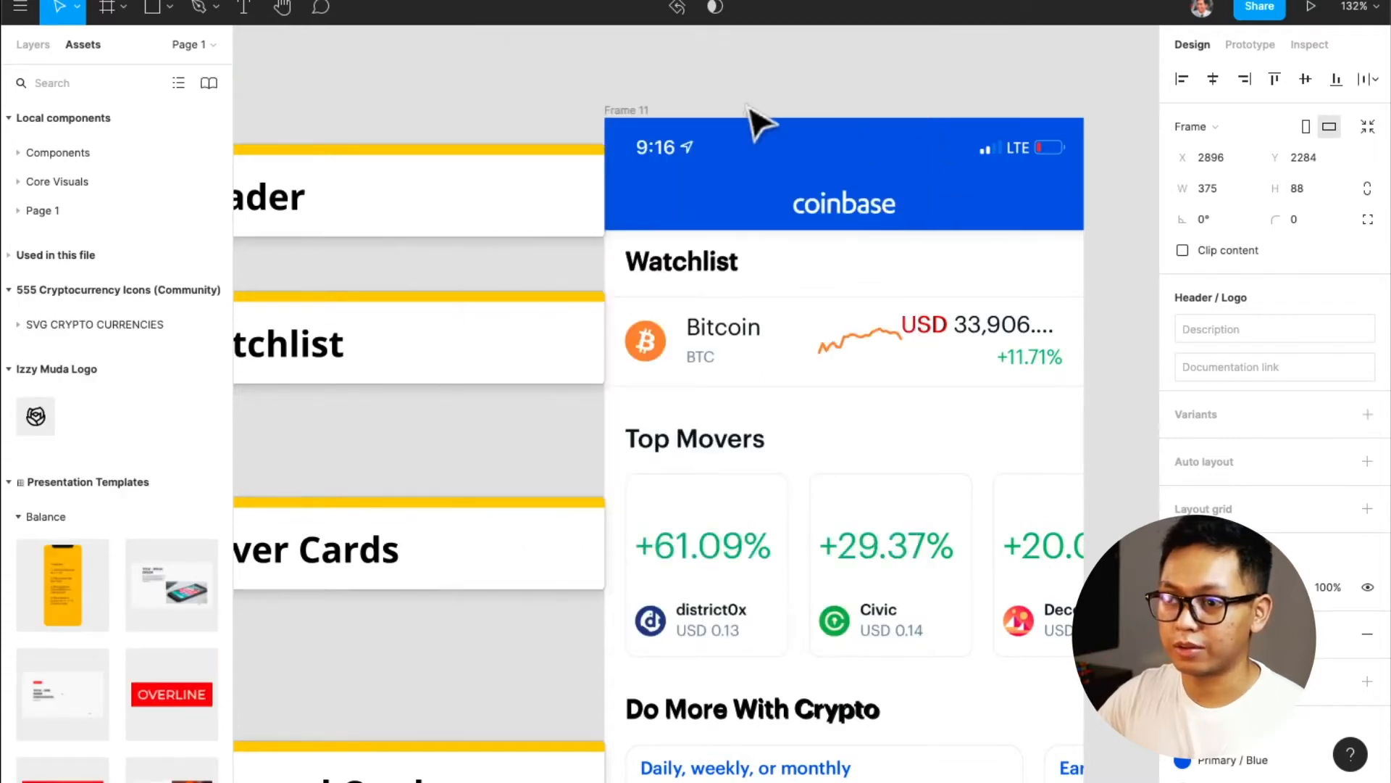
- Find the orange BTC icon with the search "btc" and place it over the Watchlist row's Bitcoin icon at X 16, Y 158
text(btc)
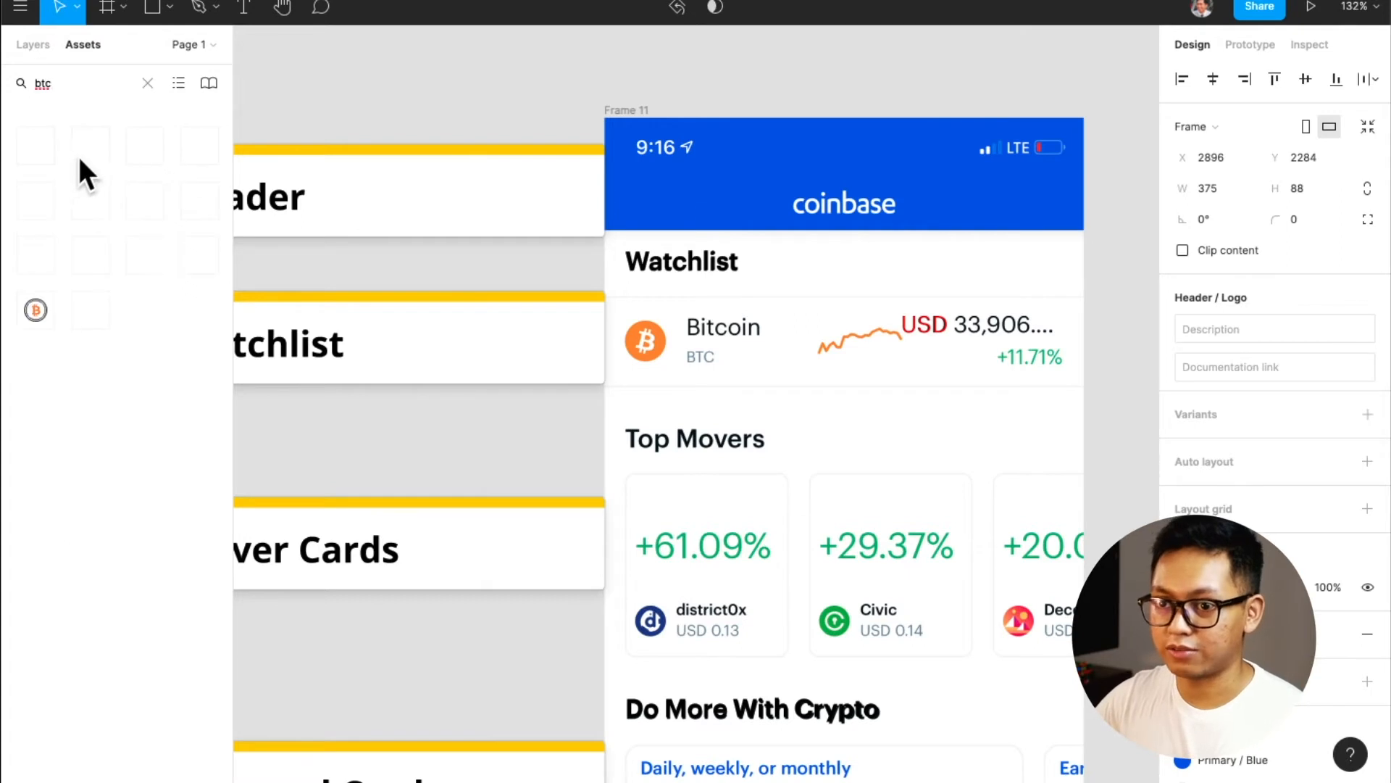
drag(103, 251, 666, 363)
scroll(642, 341, up, 2)
key(alt)
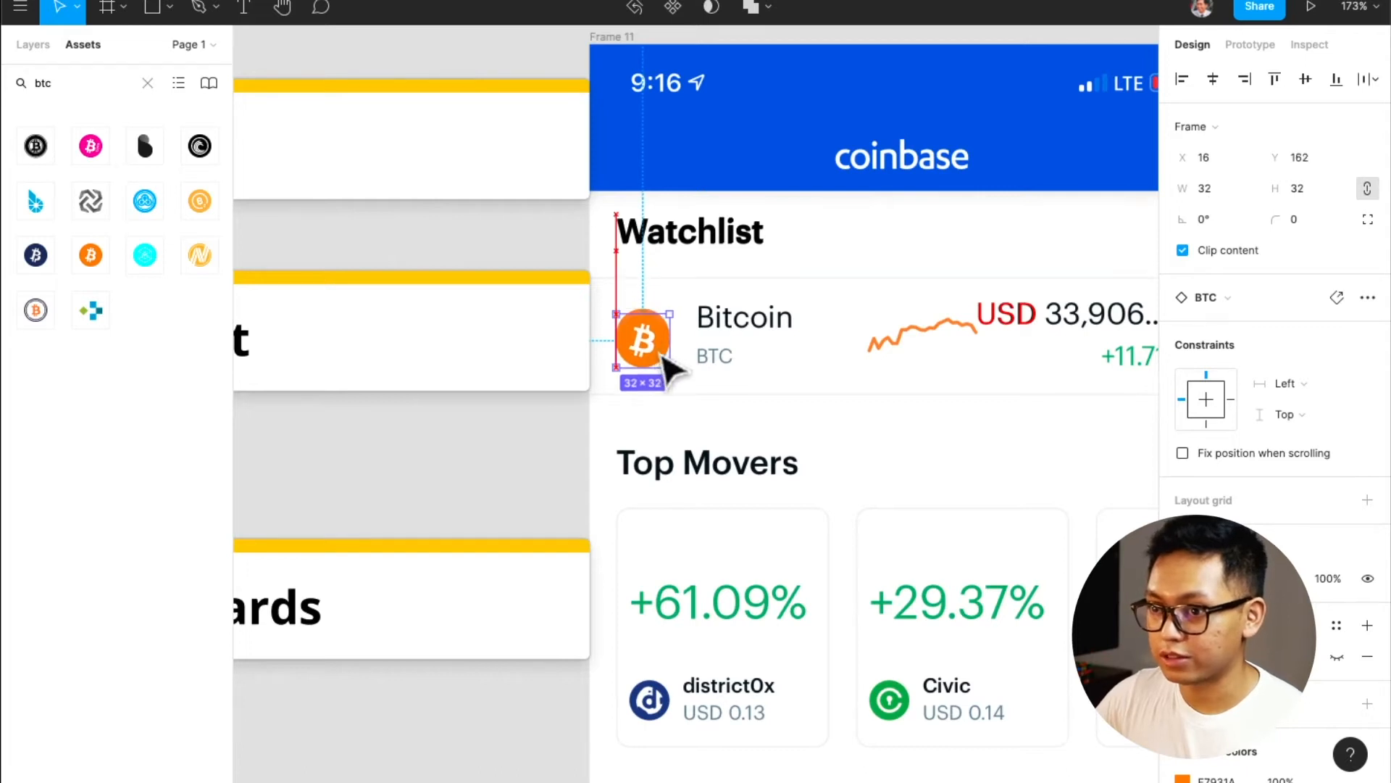
key(Up)
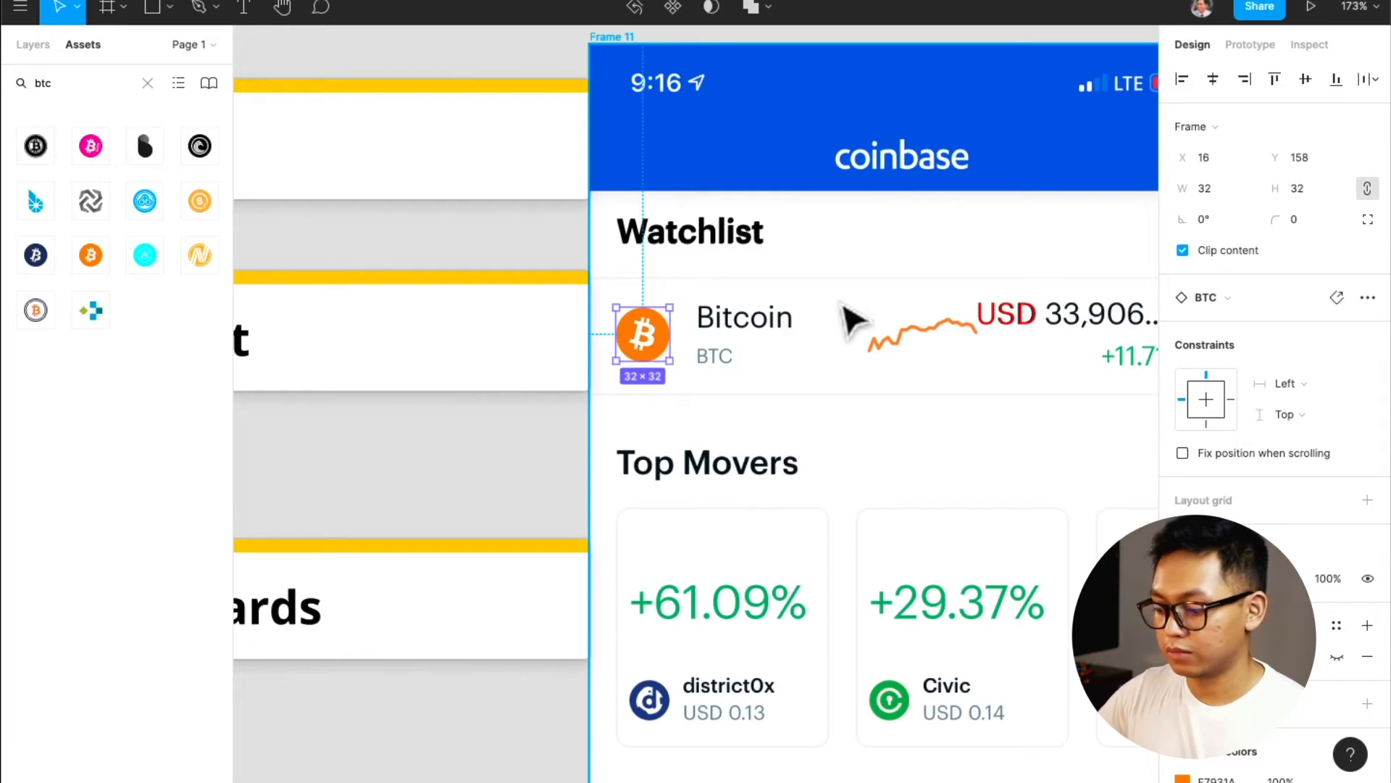
- Delete the red USD text layer overlapping the price in the Watchlist row
scroll(776, 389, right, 3)
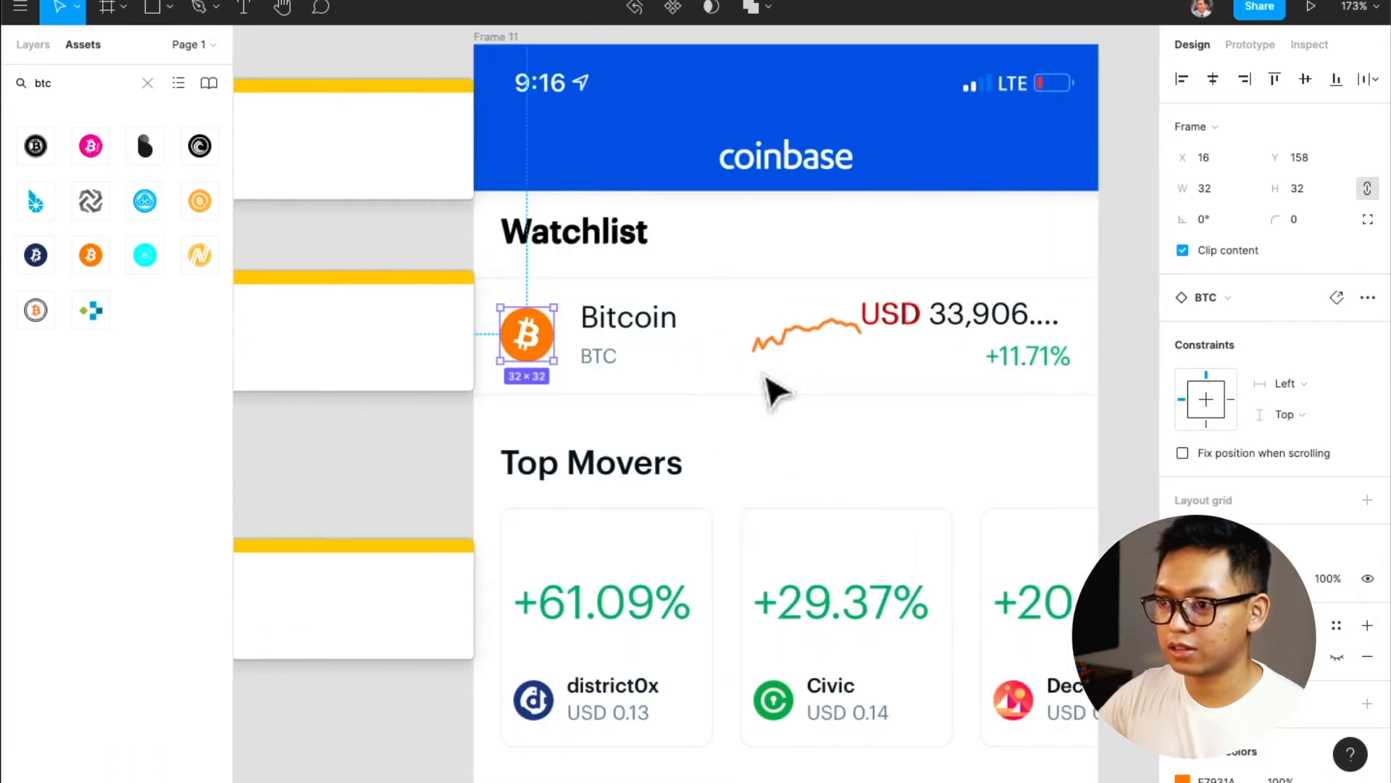
click(907, 322)
key(Escape)
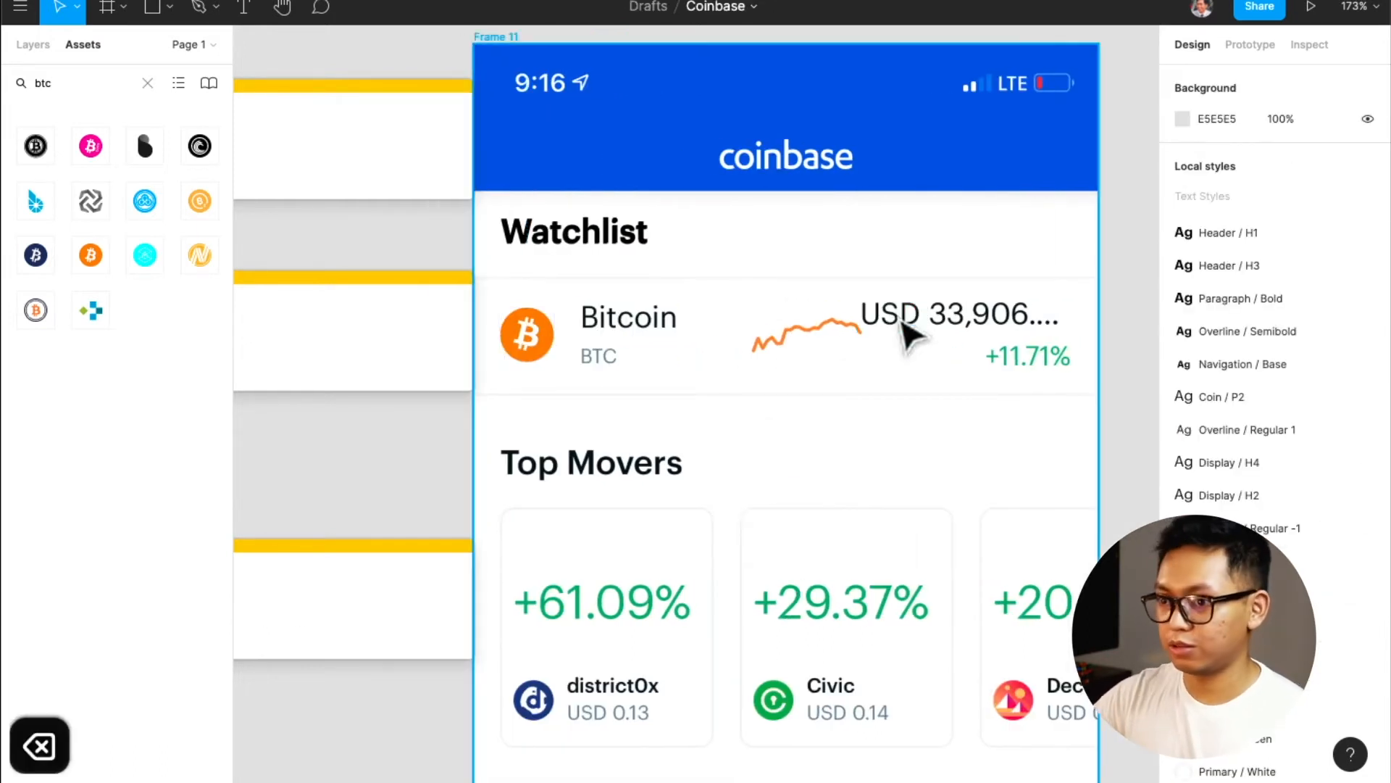
- Draw a 375 × 70 frame around the Bitcoin row under Watchlist at X 0, Y 140
key(a)
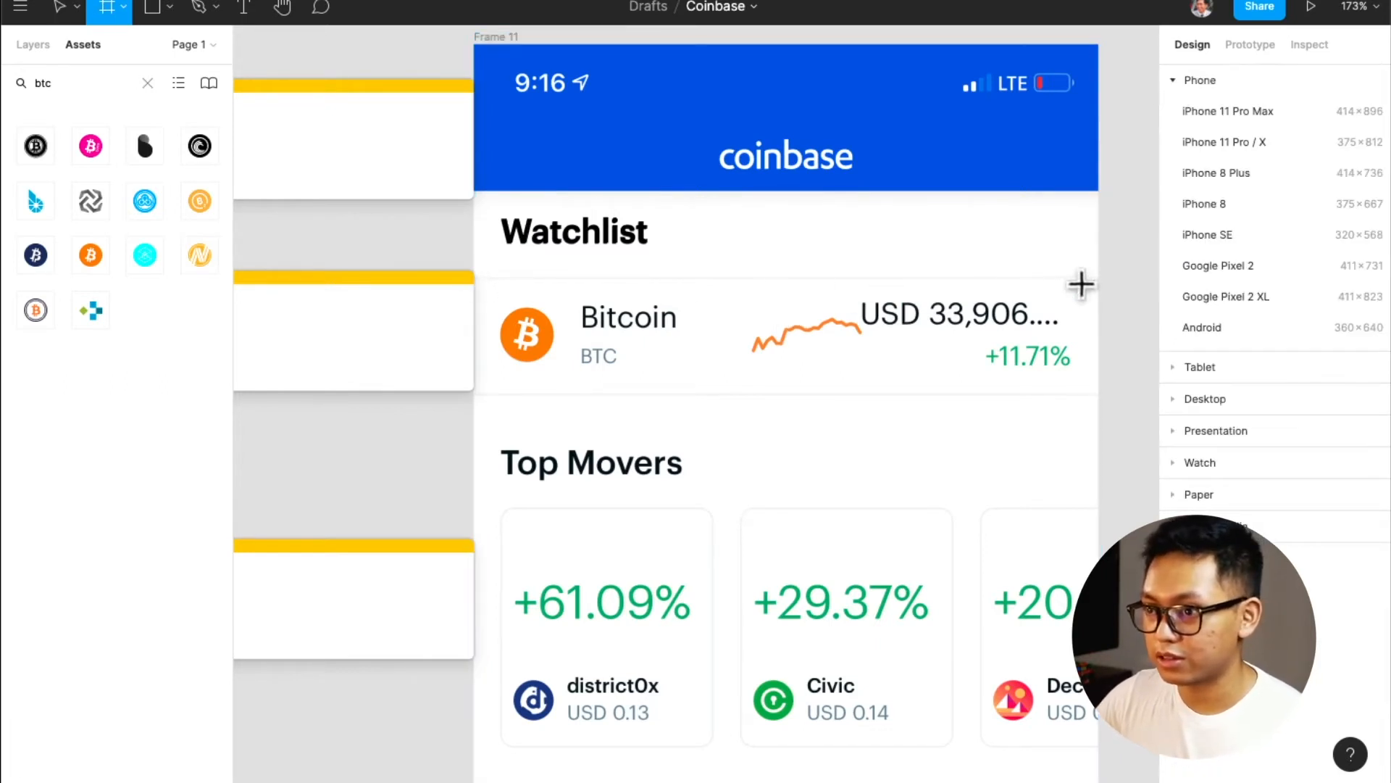
mouse_move(1098, 271)
mouse_down()
mouse_move(792, 366)
mouse_move(481, 382)
mouse_move(476, 393)
mouse_up()
drag(707, 270, 707, 277)
key(super+z)
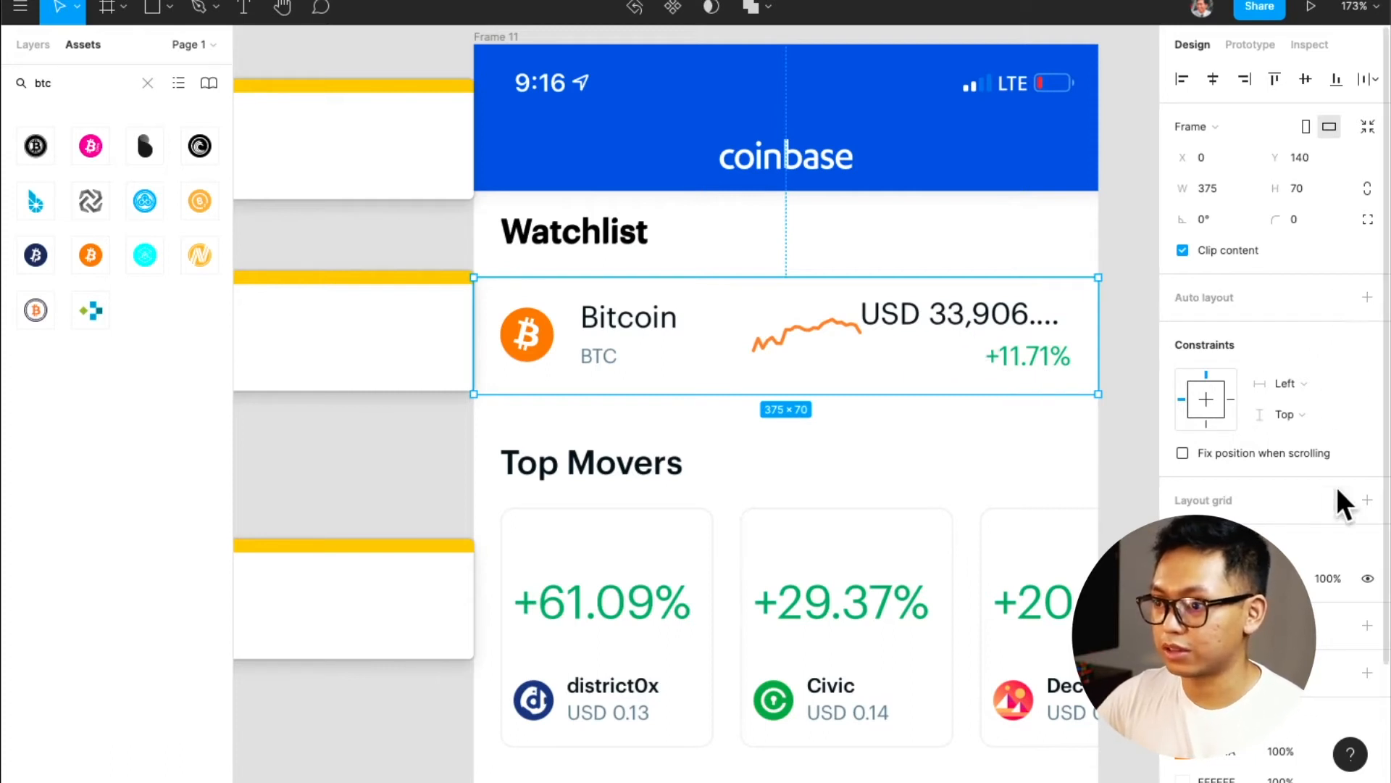
- Add a column layout grid to the Bitcoin row frame and replace it with the Mobile Grid style
click(1365, 499)
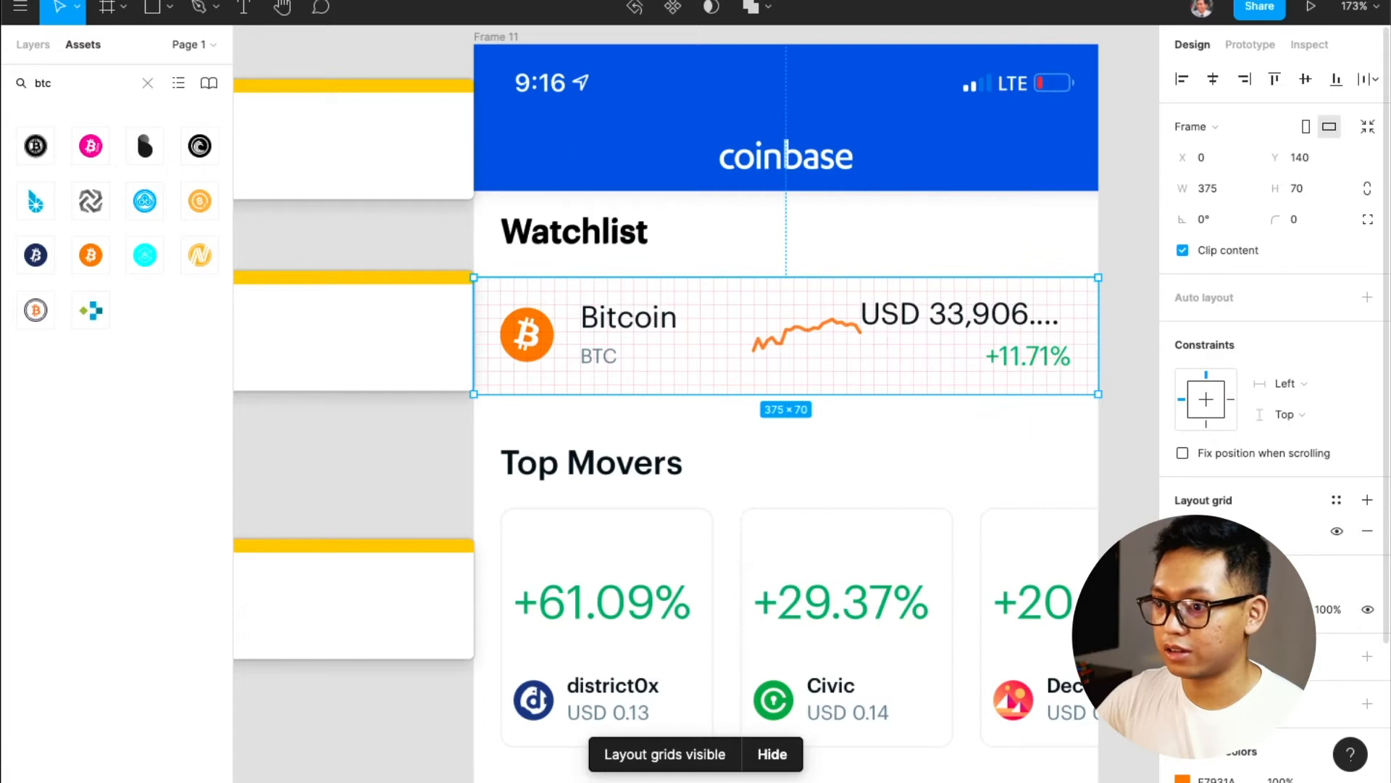
click(1183, 531)
click(958, 535)
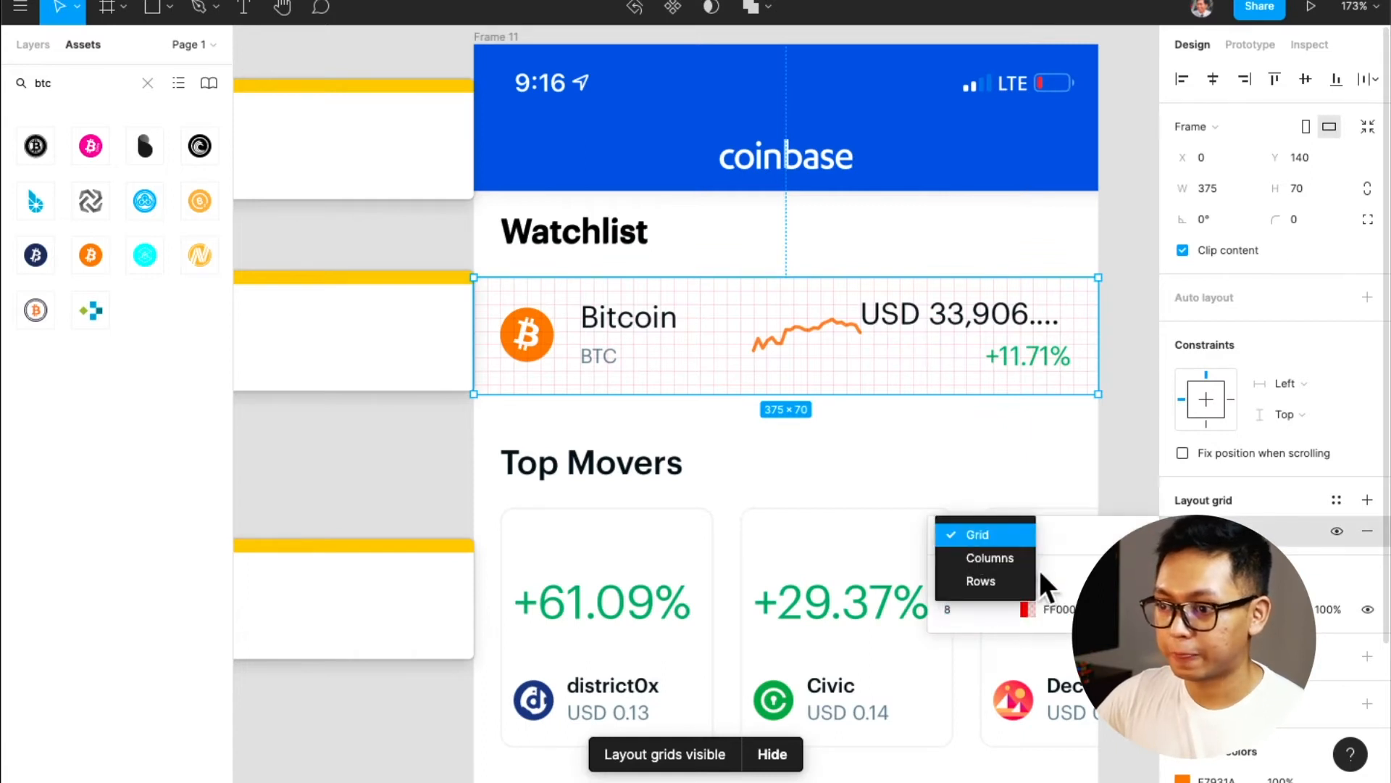
click(992, 557)
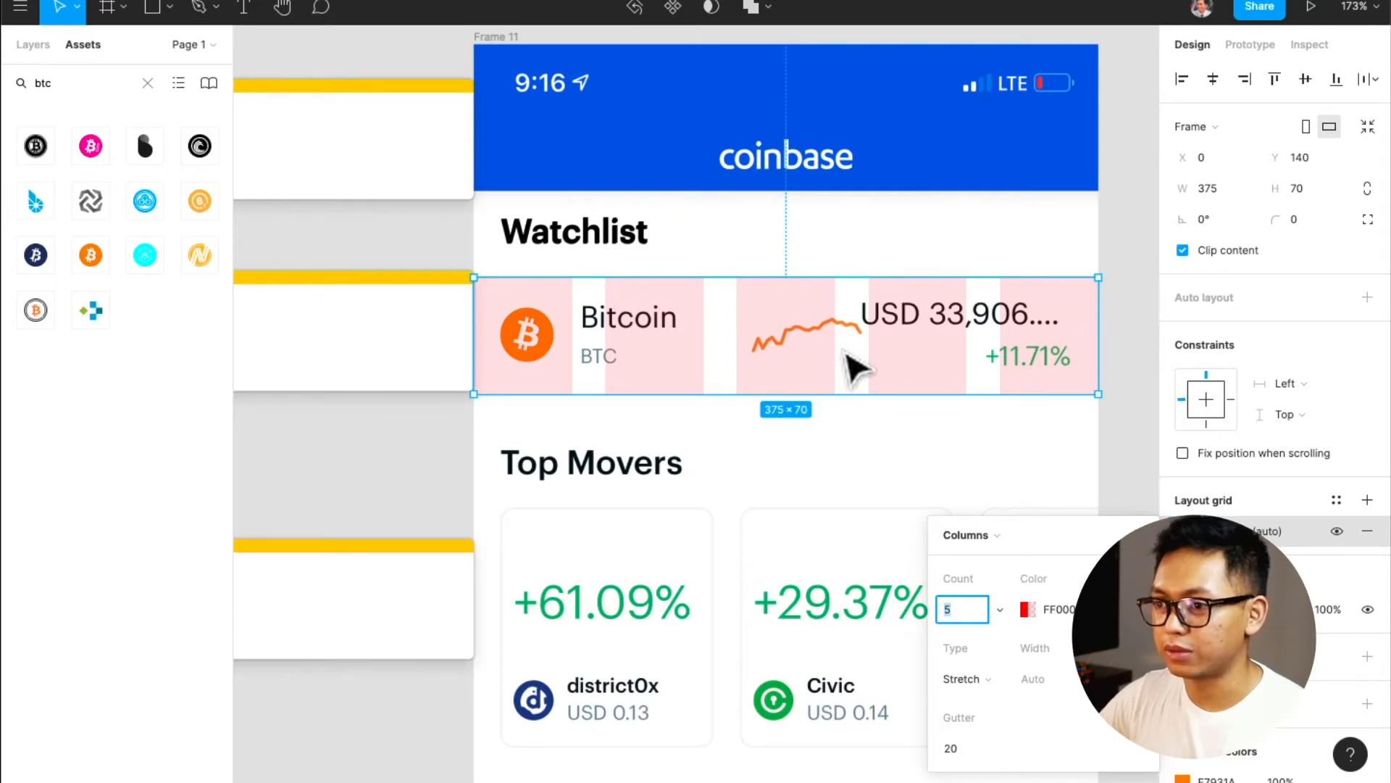
click(1336, 499)
click(1262, 617)
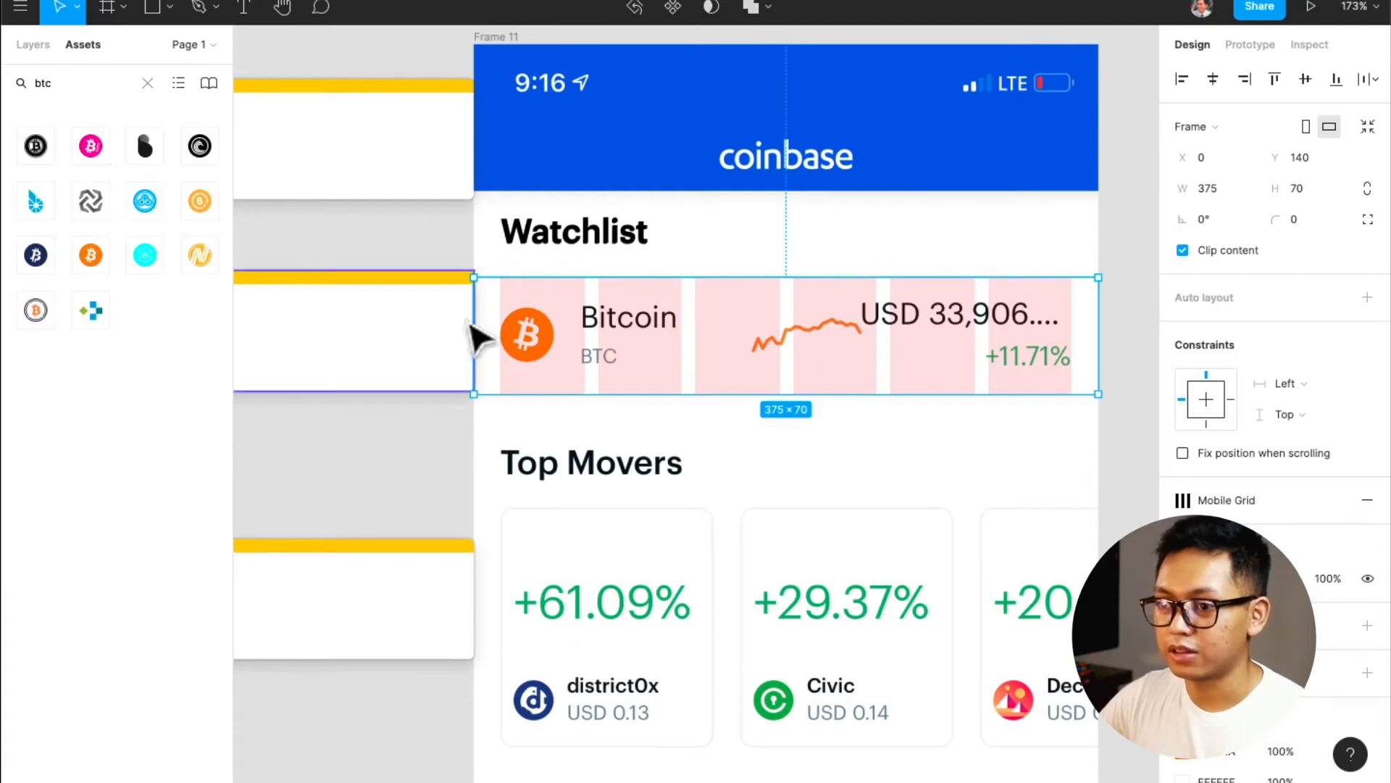
- Add the text "Label" in the Bitcoin row frame and position it over the Bitcoin name at X 64, Y 14
click(545, 354)
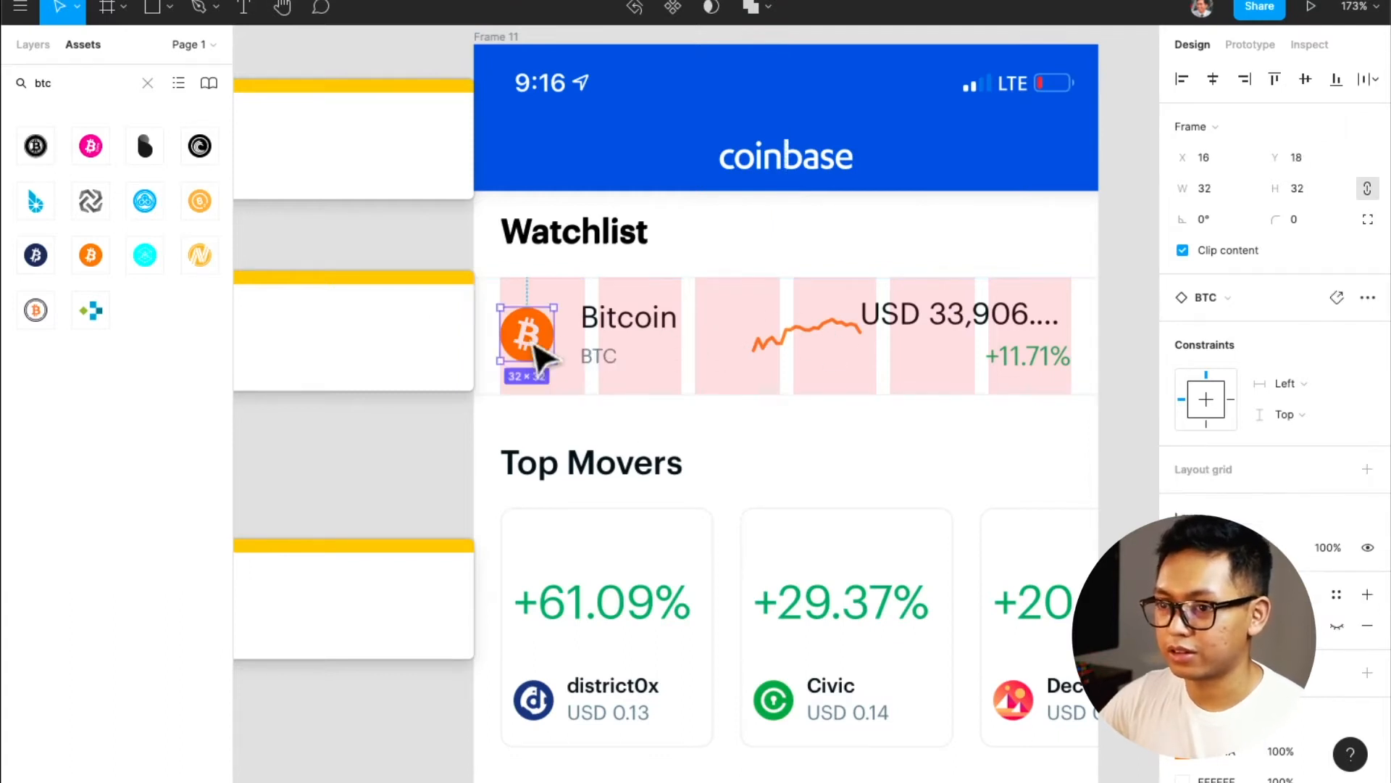
scroll(583, 352, up, 3)
scroll(614, 337, left, 5)
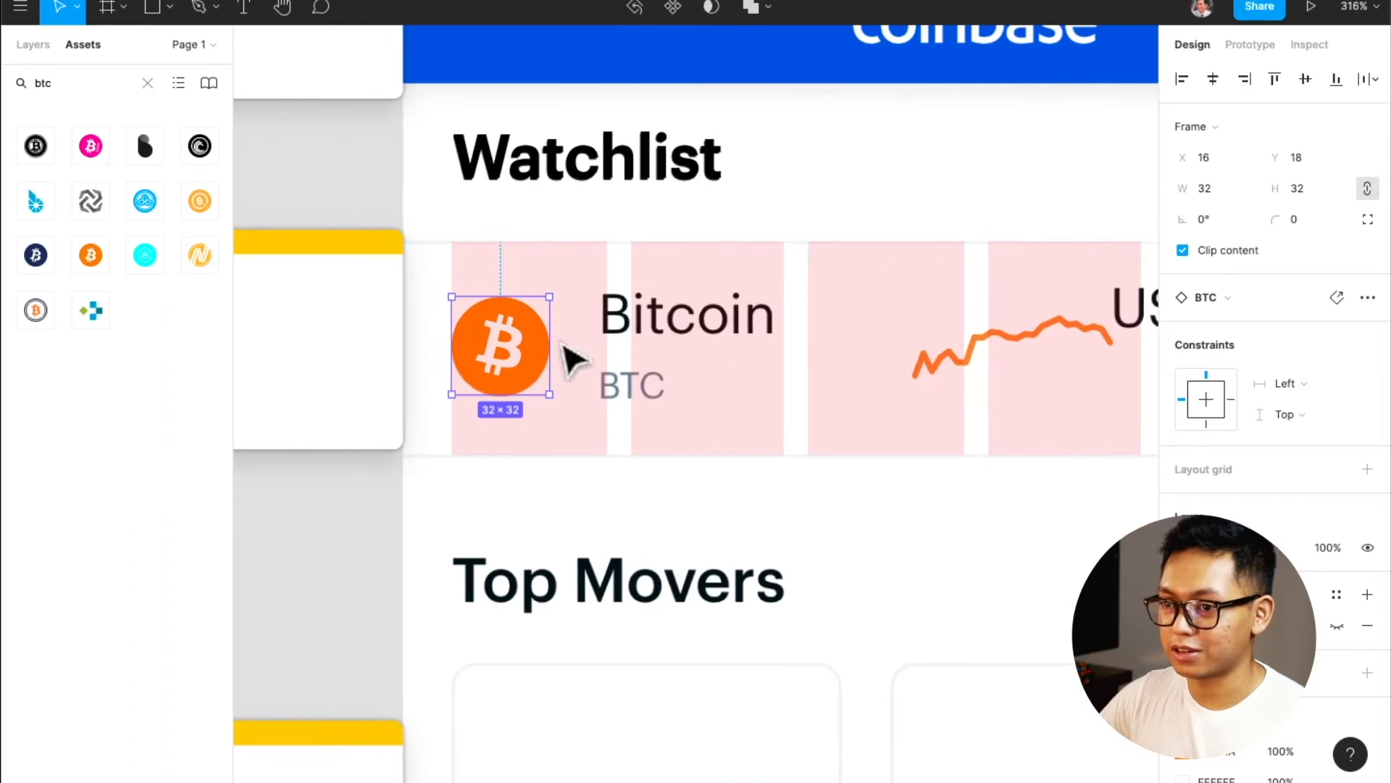
key(t)
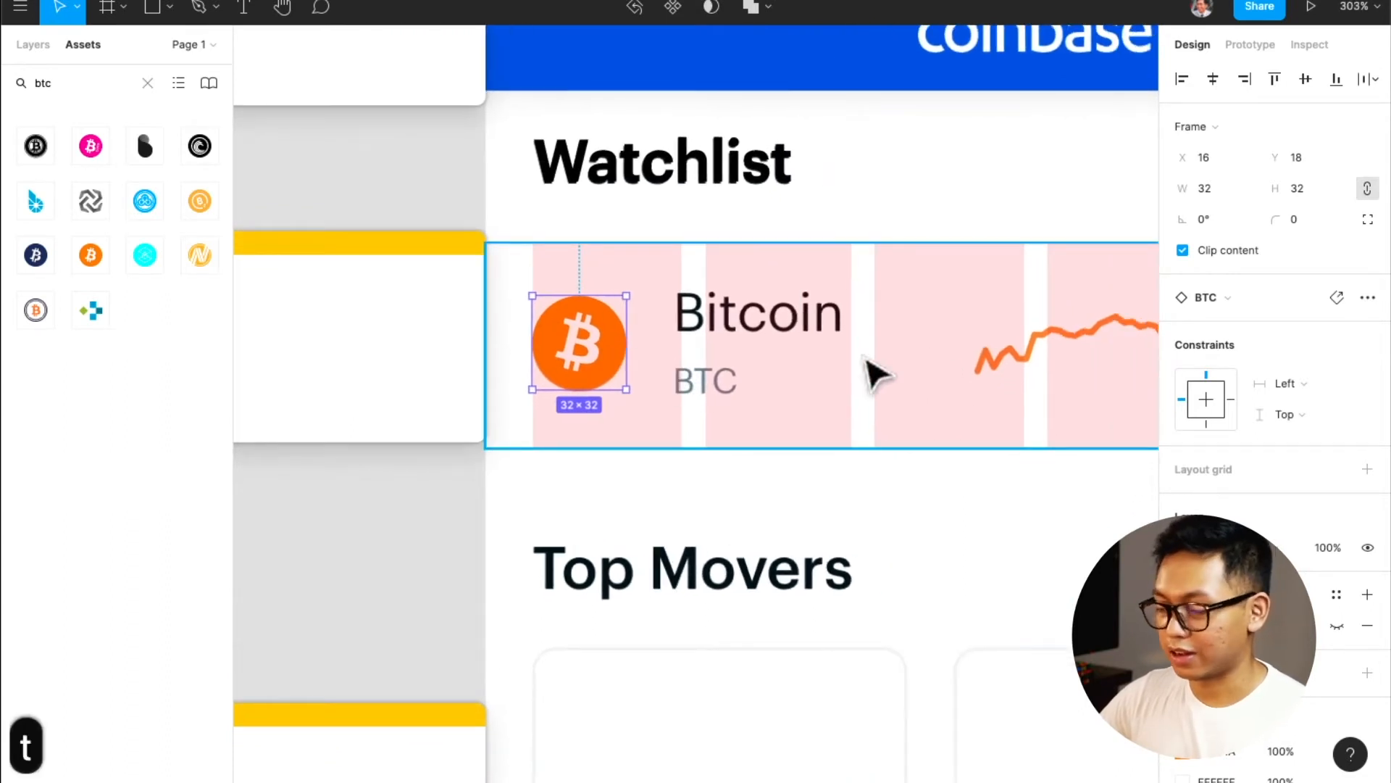
click(726, 330)
text(Labv)
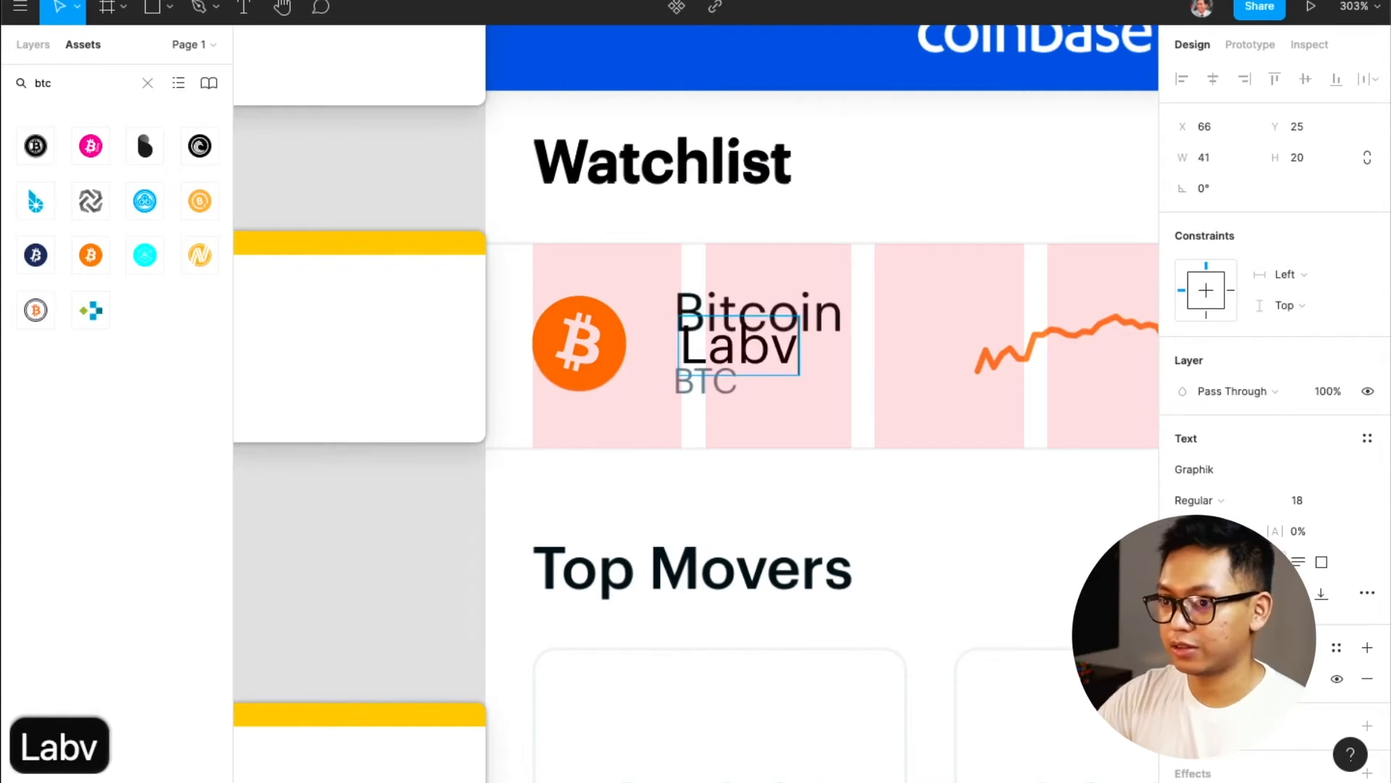
key(BackSpace)
text(el)
key(Escape)
drag(758, 353, 758, 327)
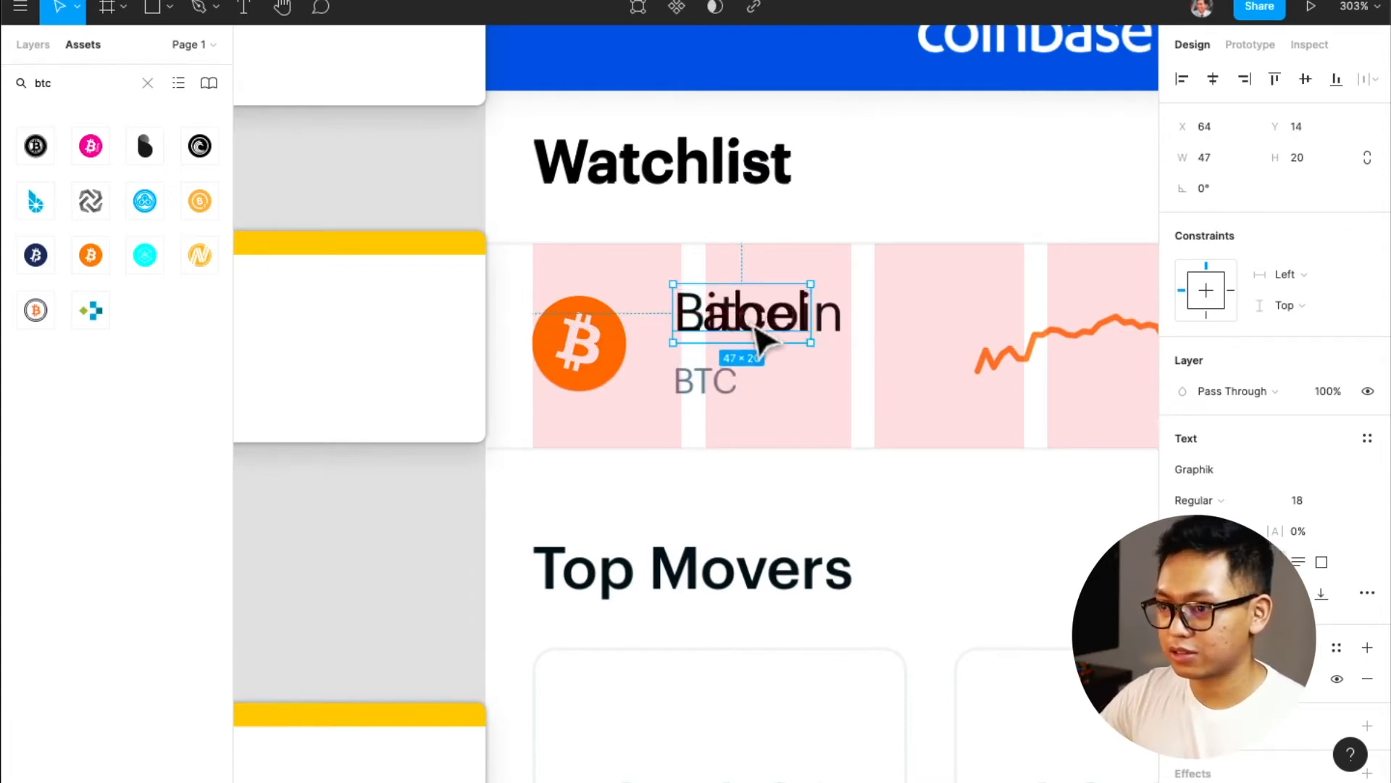
- Apply the Coin / P2 text style to the label and nudge it down to Y 15
click(1358, 439)
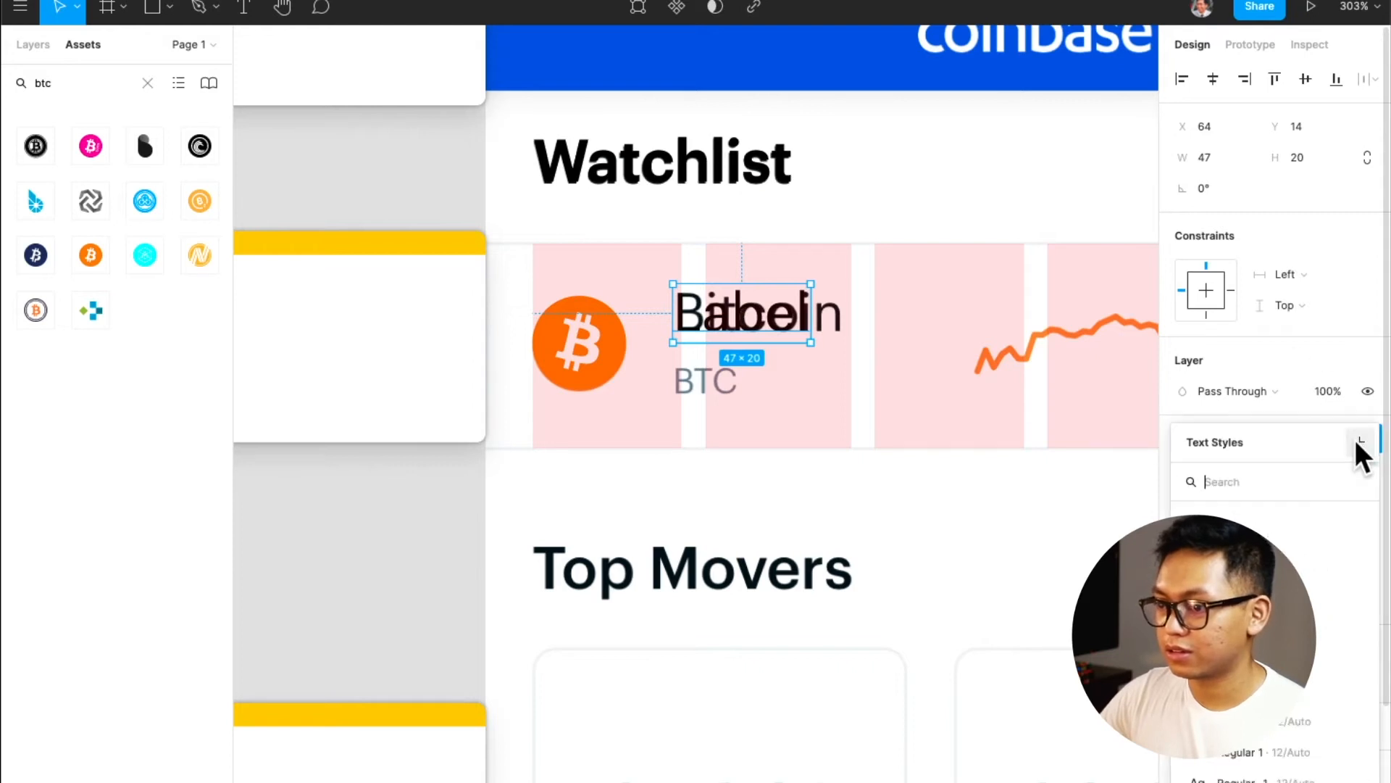
scroll(1275, 638, down, 5)
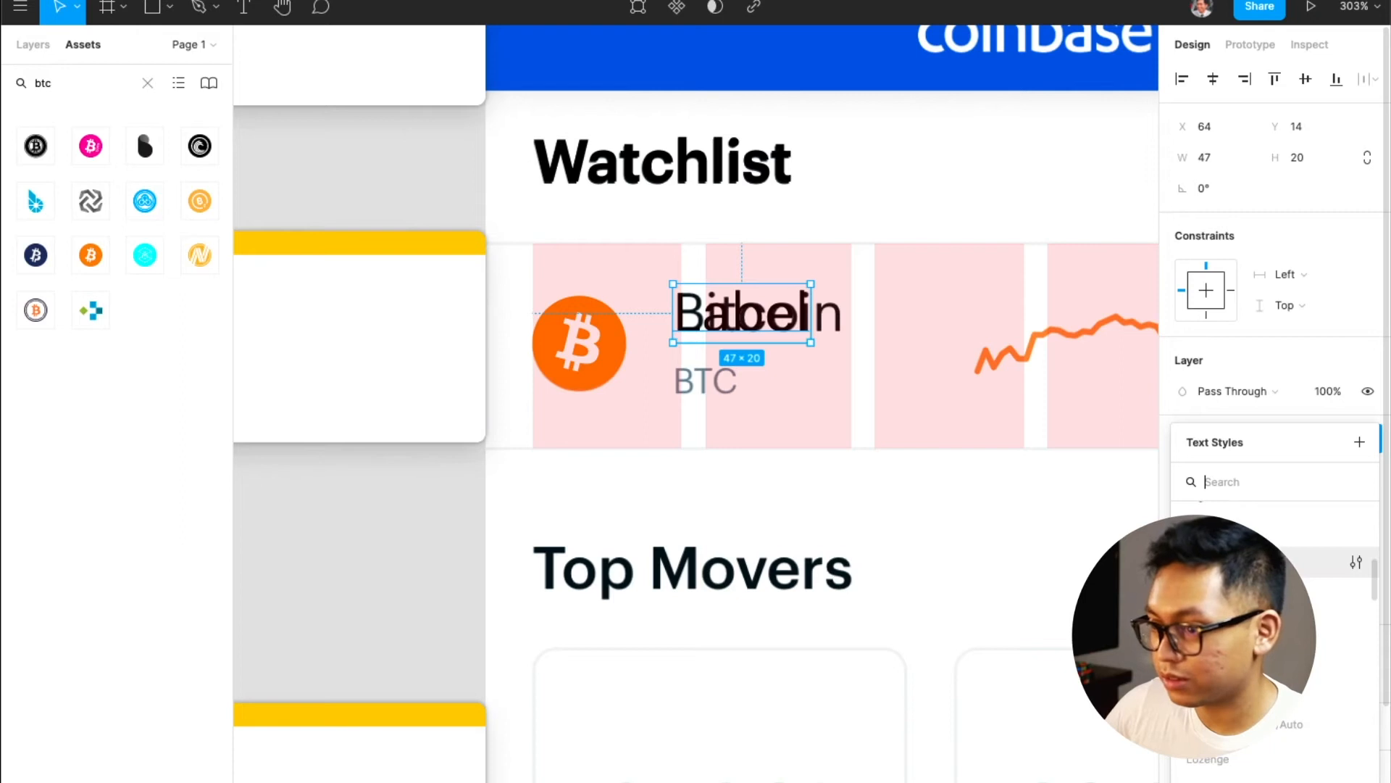
click(1246, 617)
key(Down)
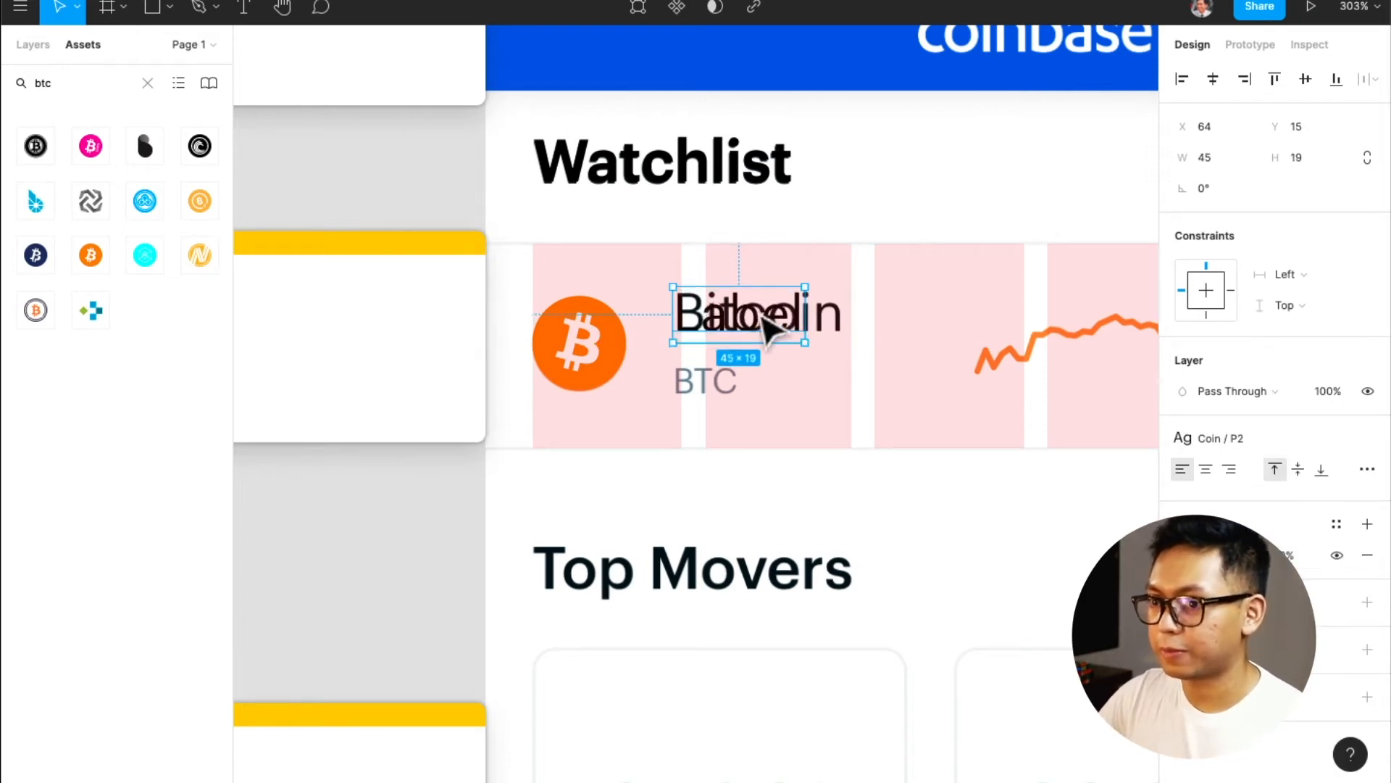
- Duplicate the label down to X 64, Y 35, apply the Overline / Regular 1 text style and change its text to "BTC"
drag(754, 320, 756, 384)
click(1240, 435)
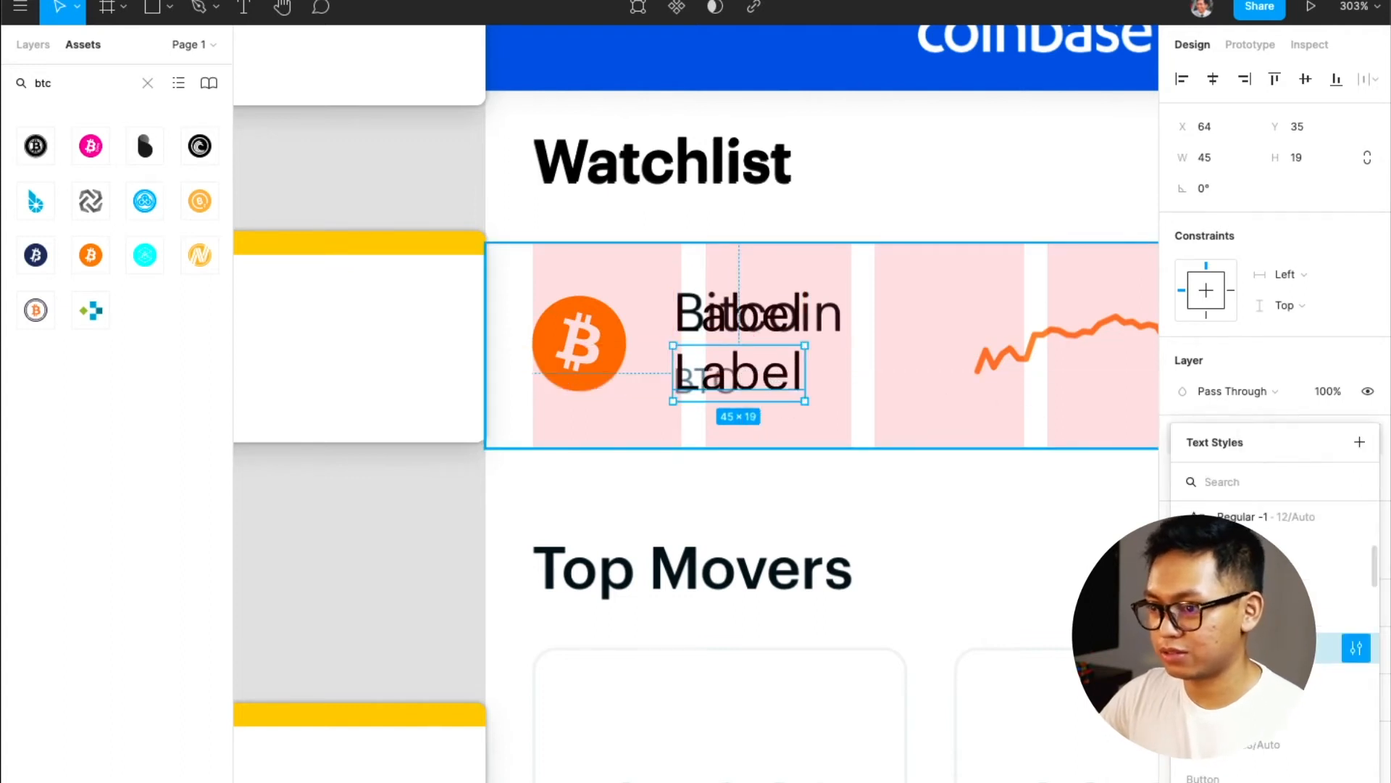
scroll(1265, 584, up, 1)
click(1269, 533)
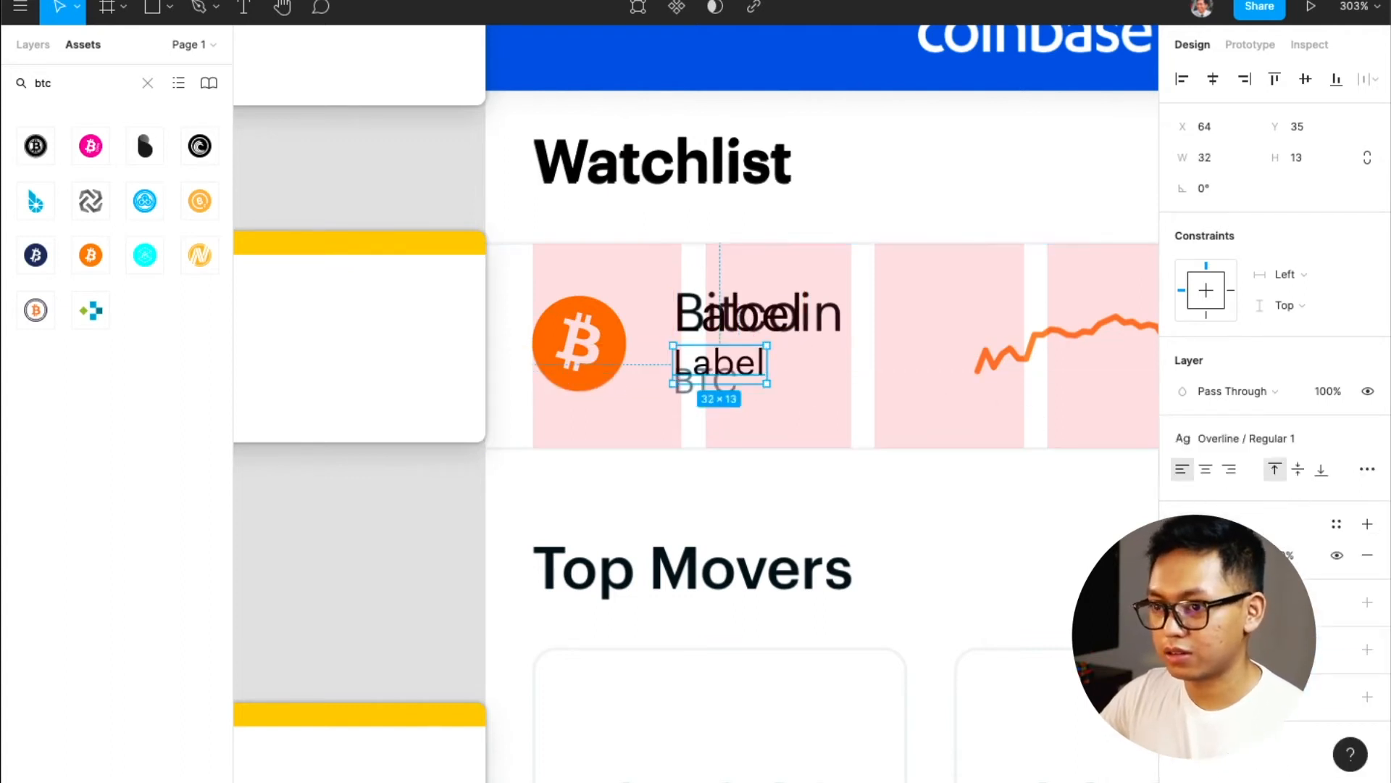
double_click(754, 376)
text(BTC)
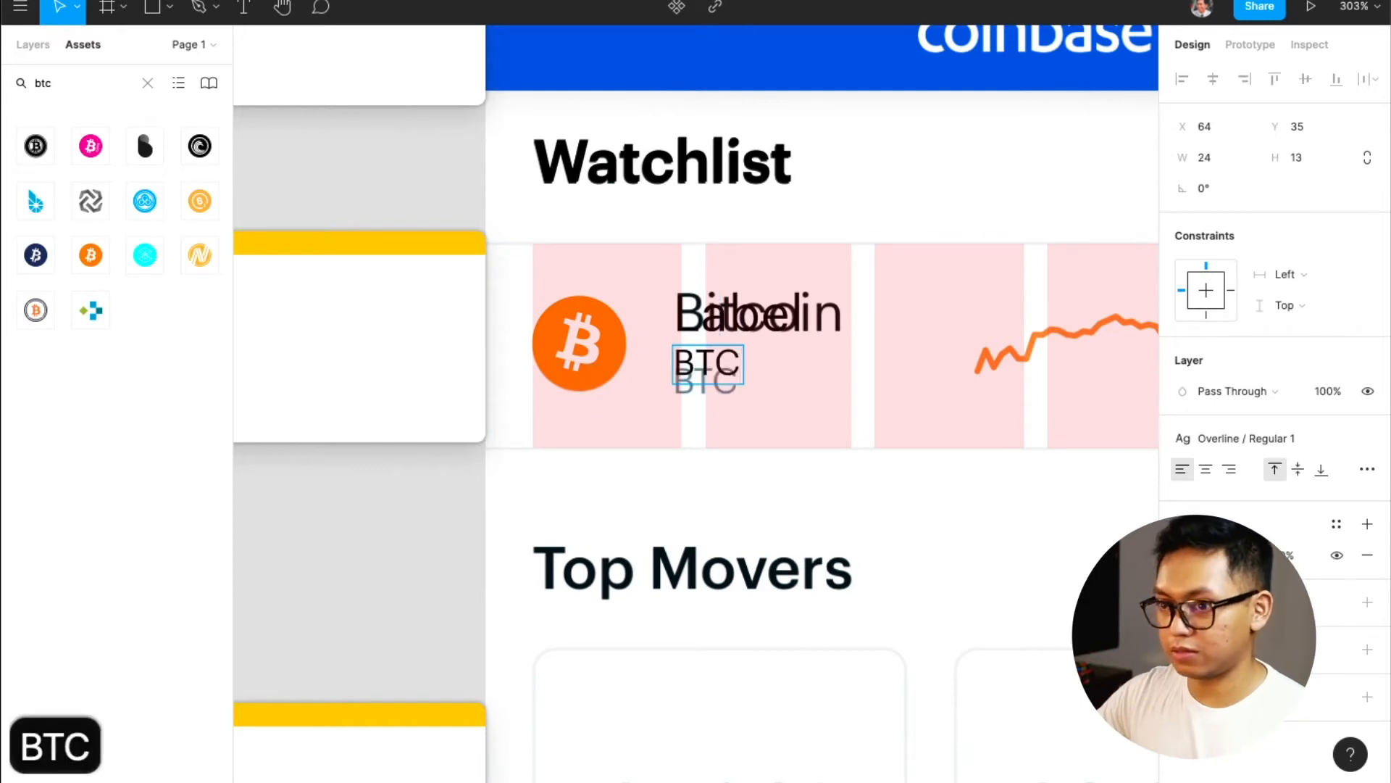
- Move the BTC label down over the original ticker text, to X 64, Y 41
key(Escape)
drag(710, 371, 709, 385)
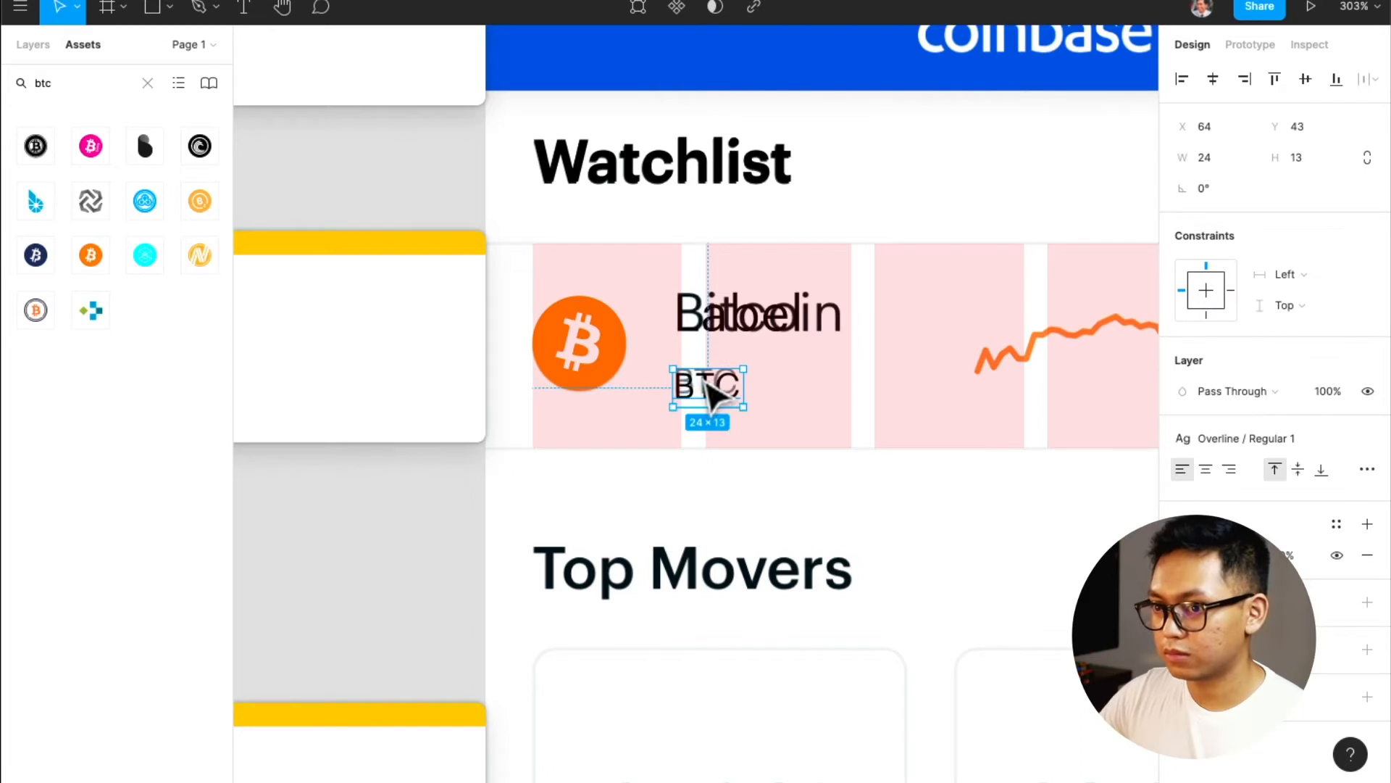
key(Up)
key(Up)
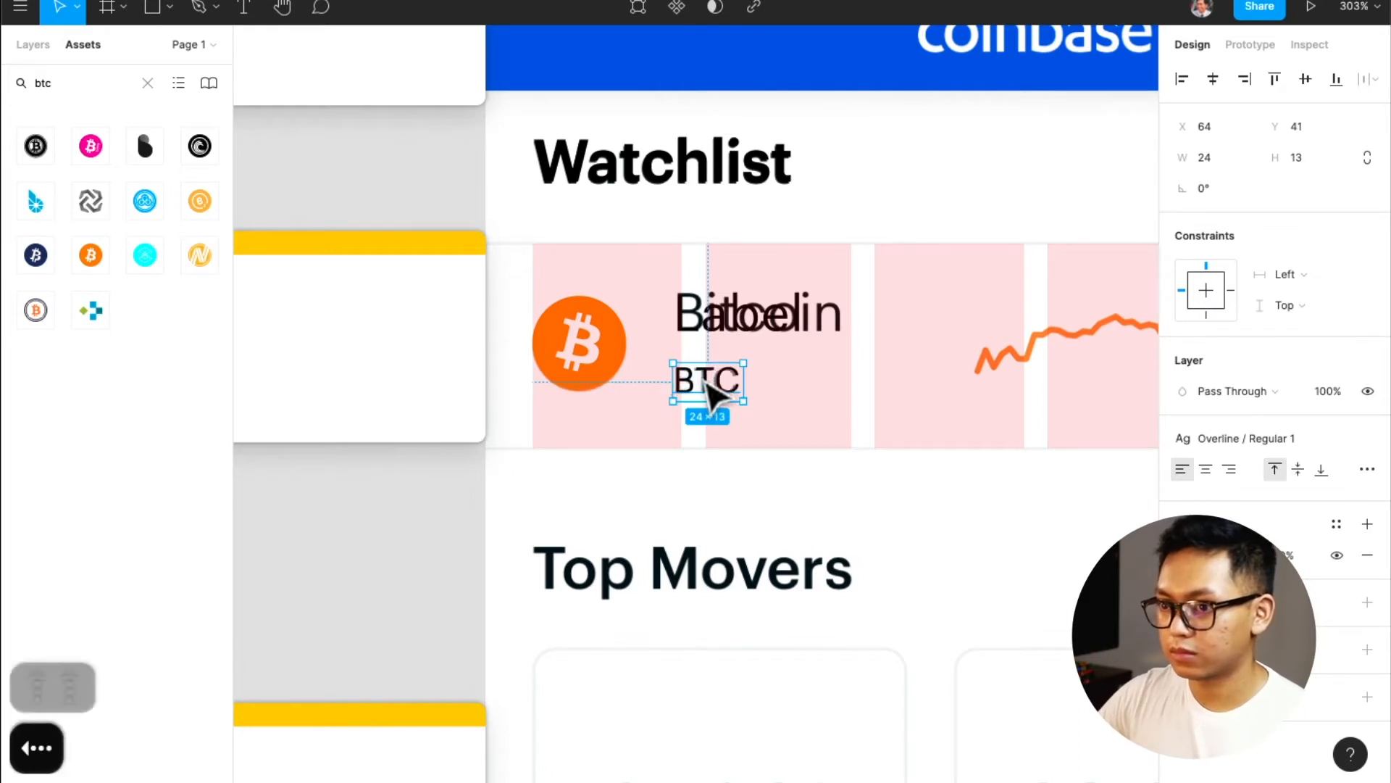
- Trace the orange price sparkline in the Bitcoin row with a freehand pencil line about 67 wide and 18 high
scroll(708, 384, right, 5)
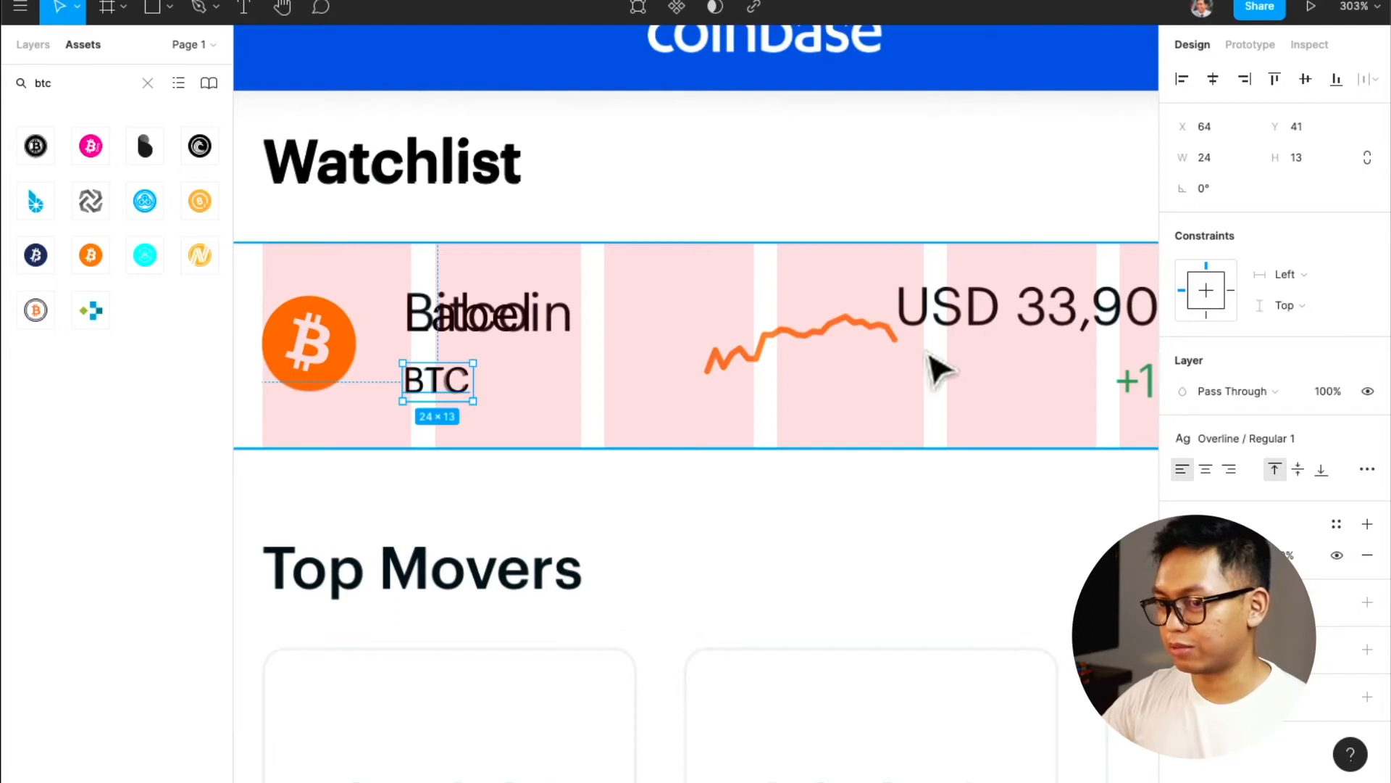
key(p)
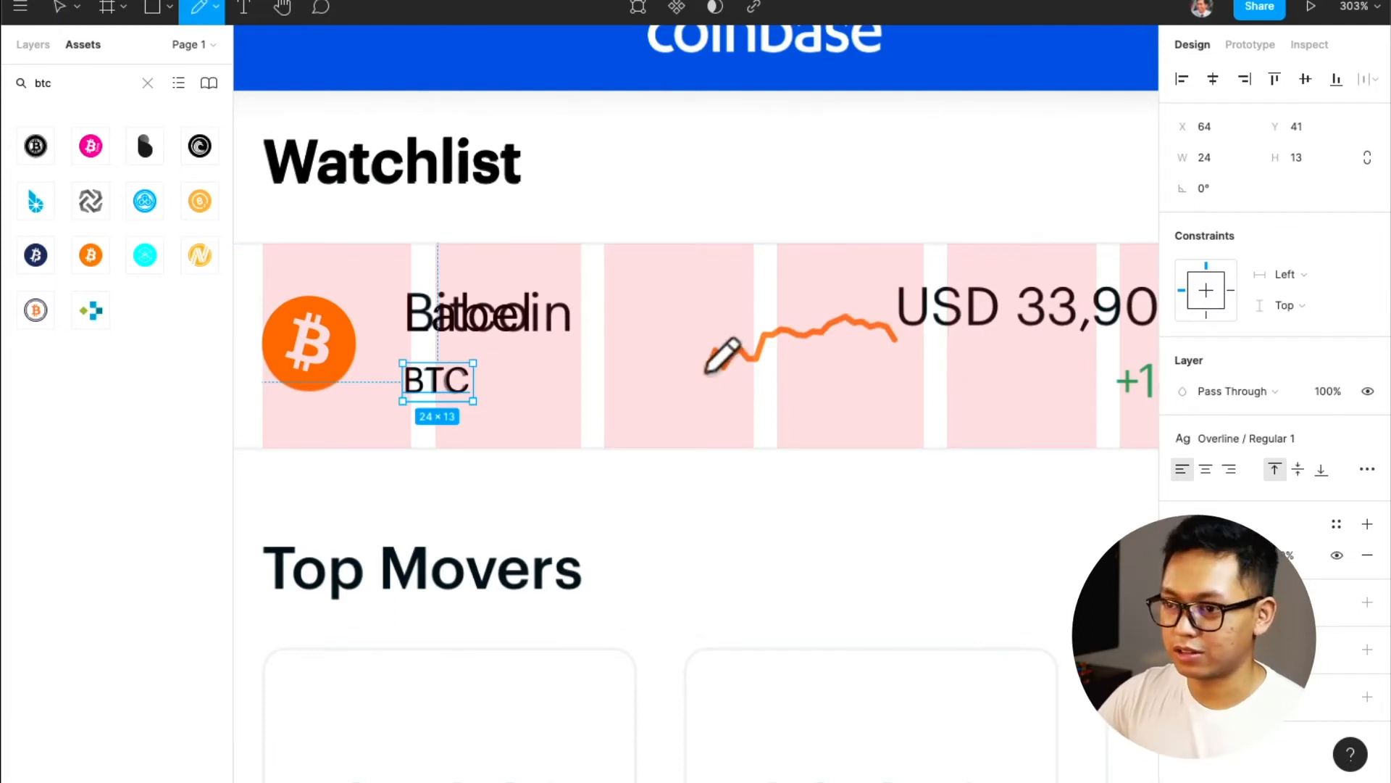
key(Escape)
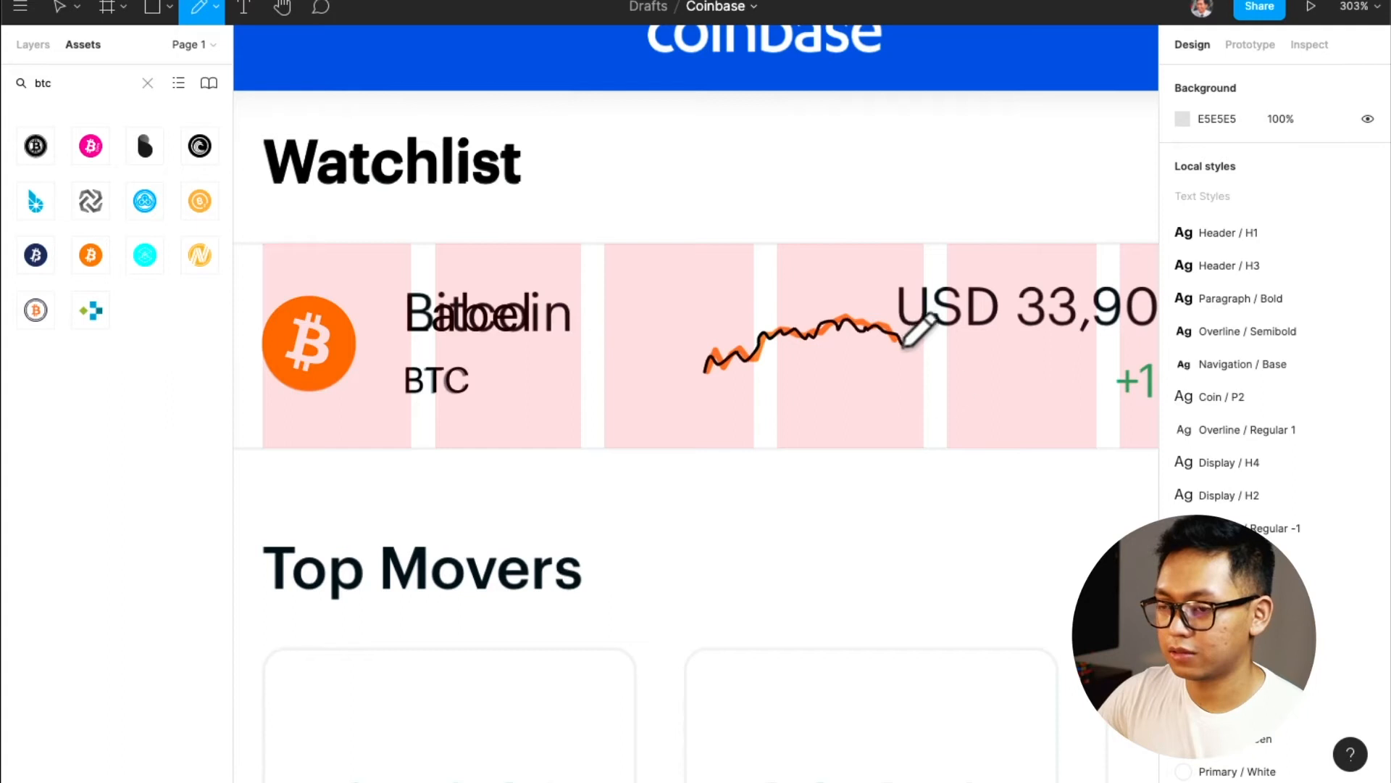
key(Escape)
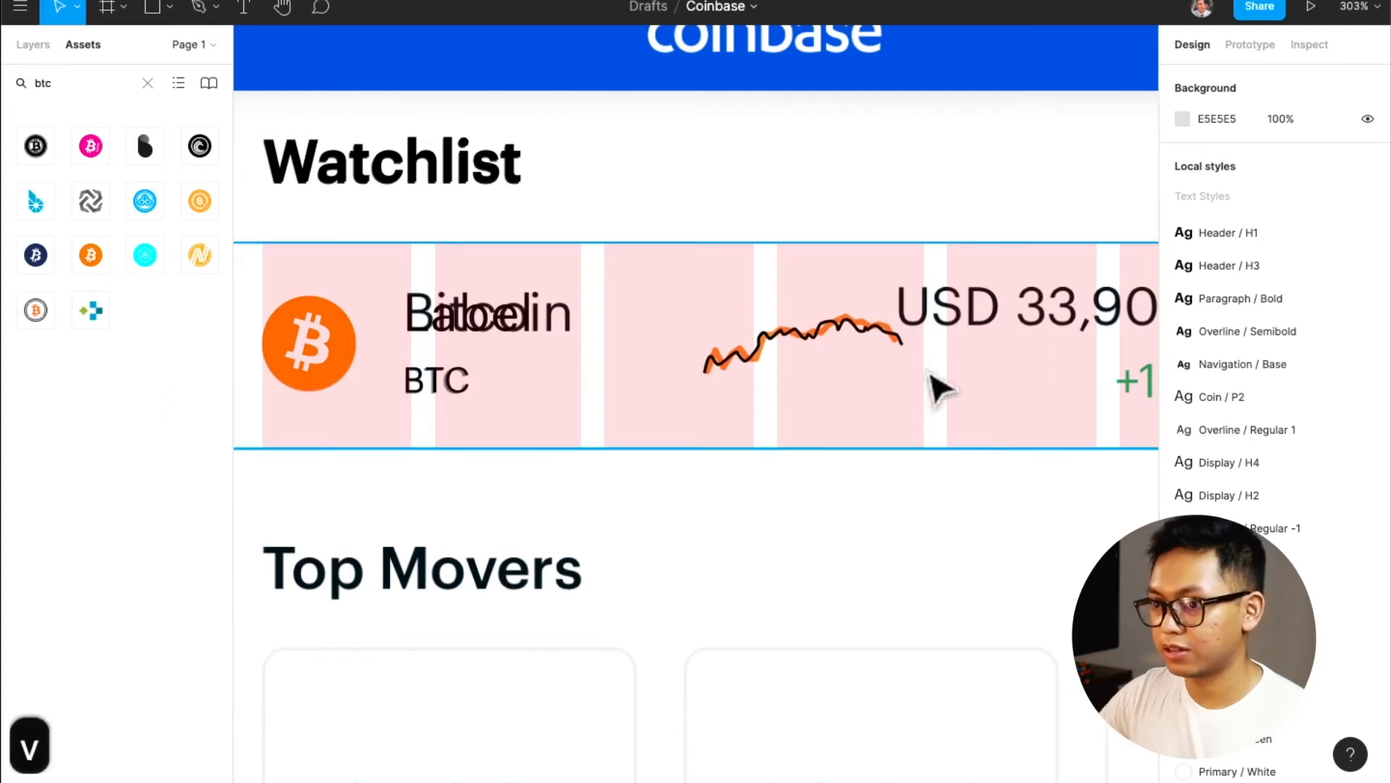
- Narrow the traced sparkline to 65 × 18 and set its stroke weight to 2
click(897, 339)
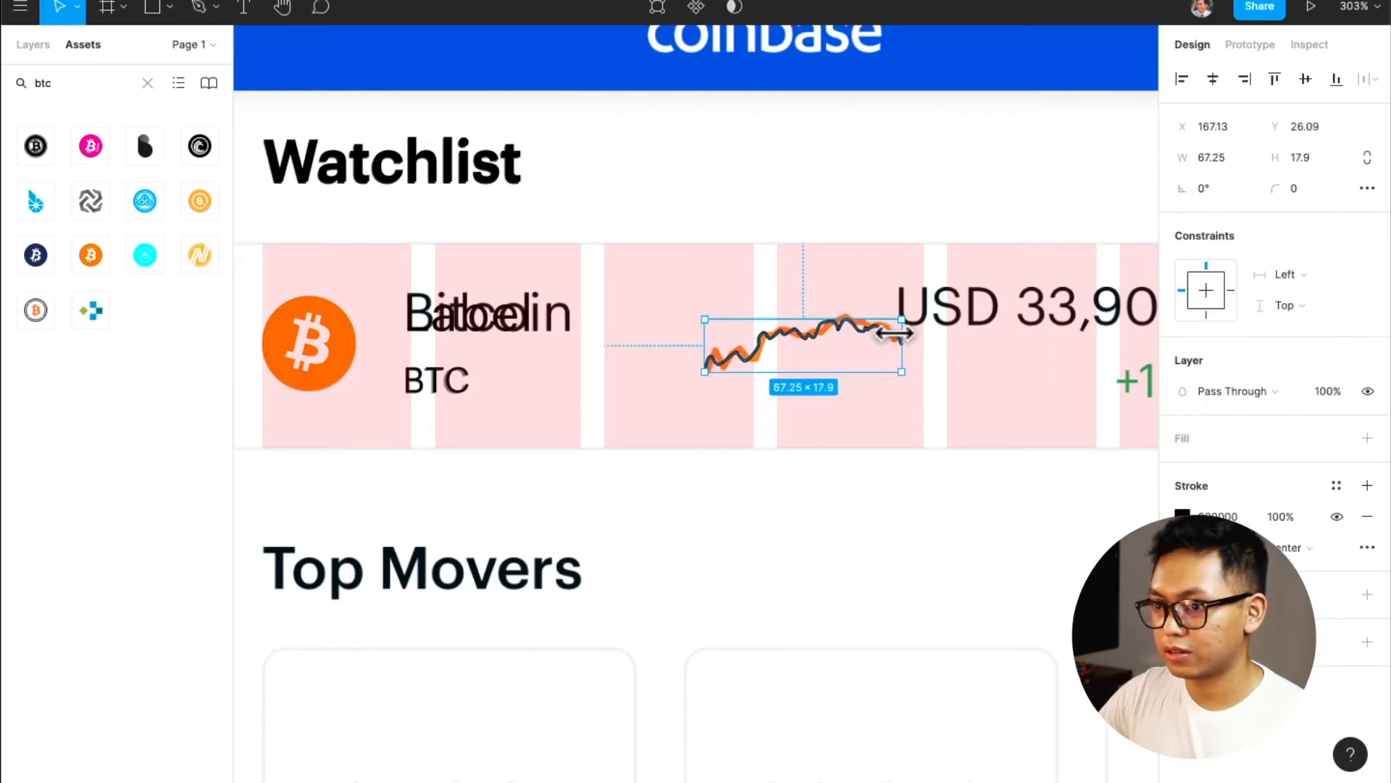
drag(901, 330, 895, 331)
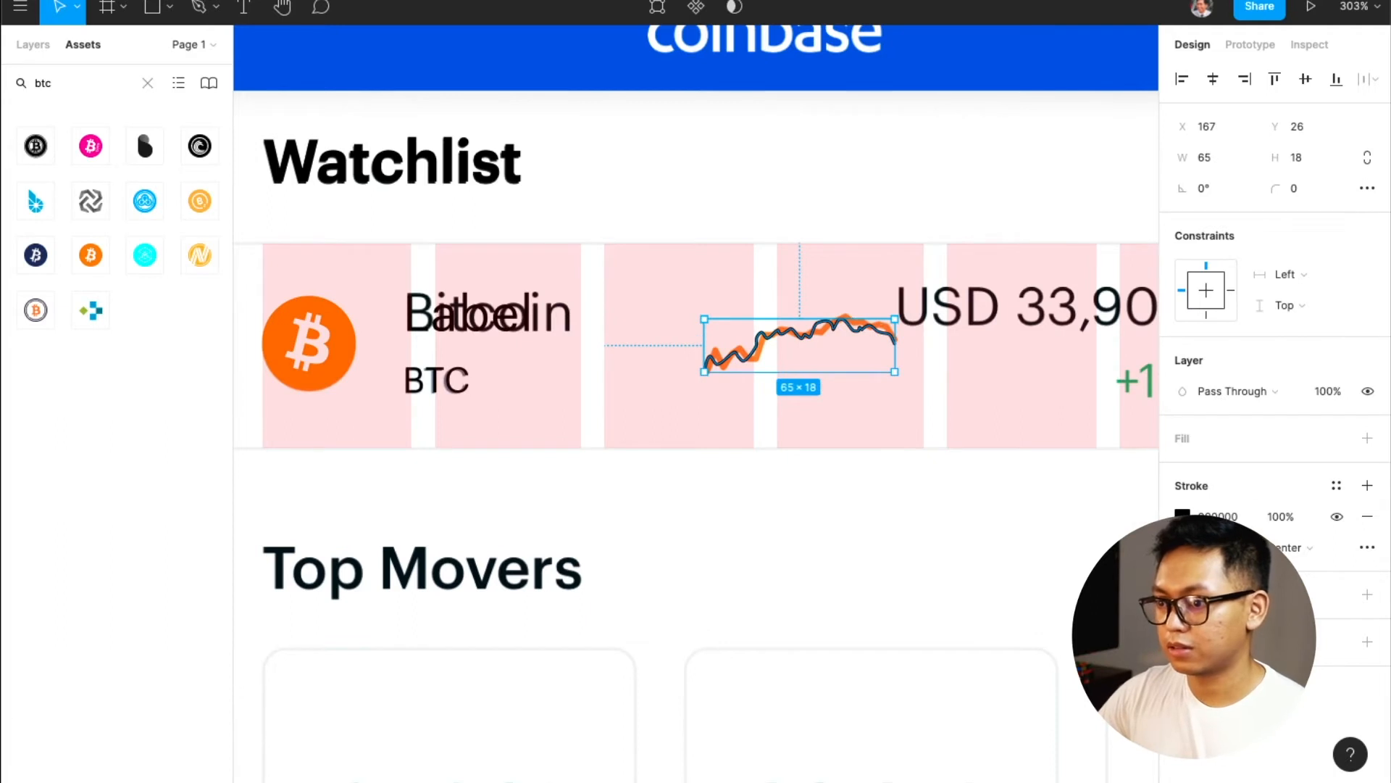
text(2)
key(Return)
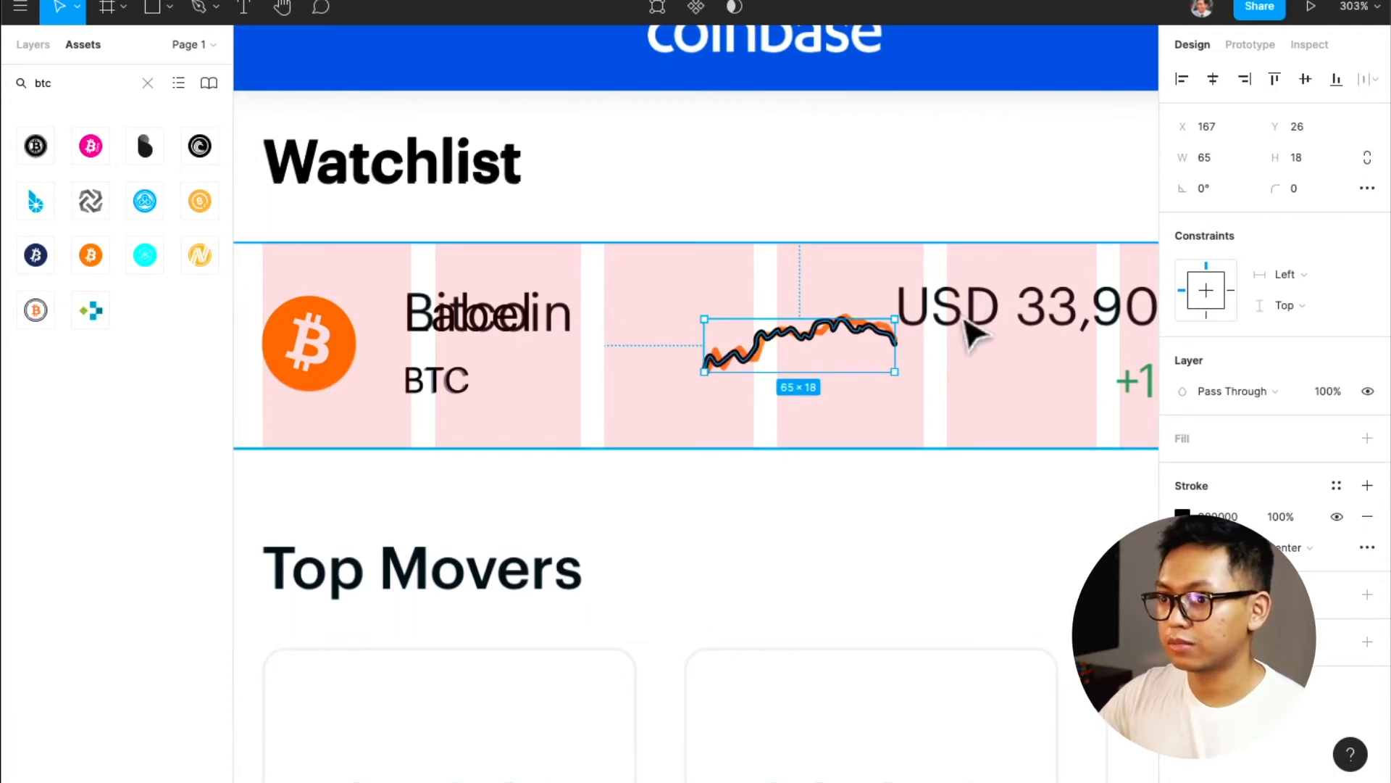
- Add the text "USD 33,906" beside the sparkline in the Bitcoin row at X 235, Y 27
scroll(942, 348, right, 4)
key(t)
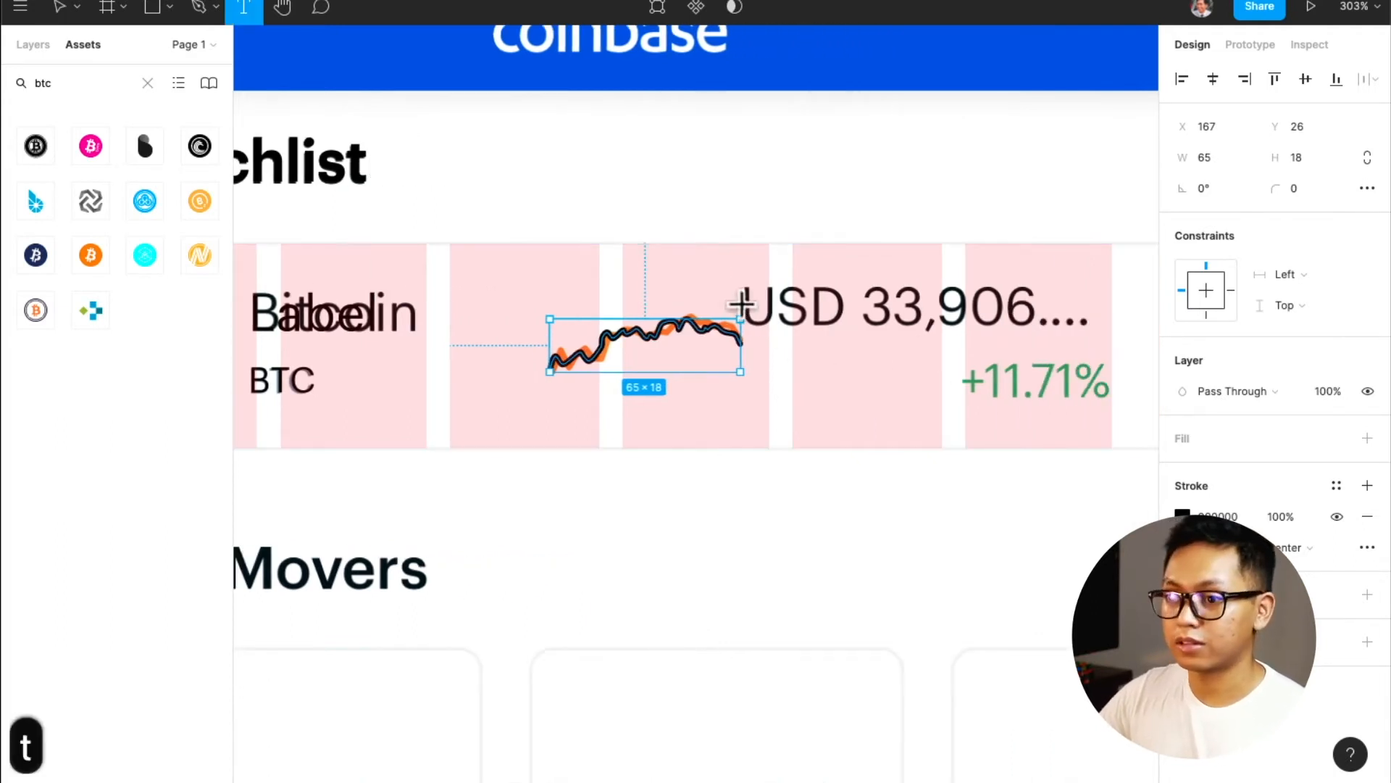
click(748, 323)
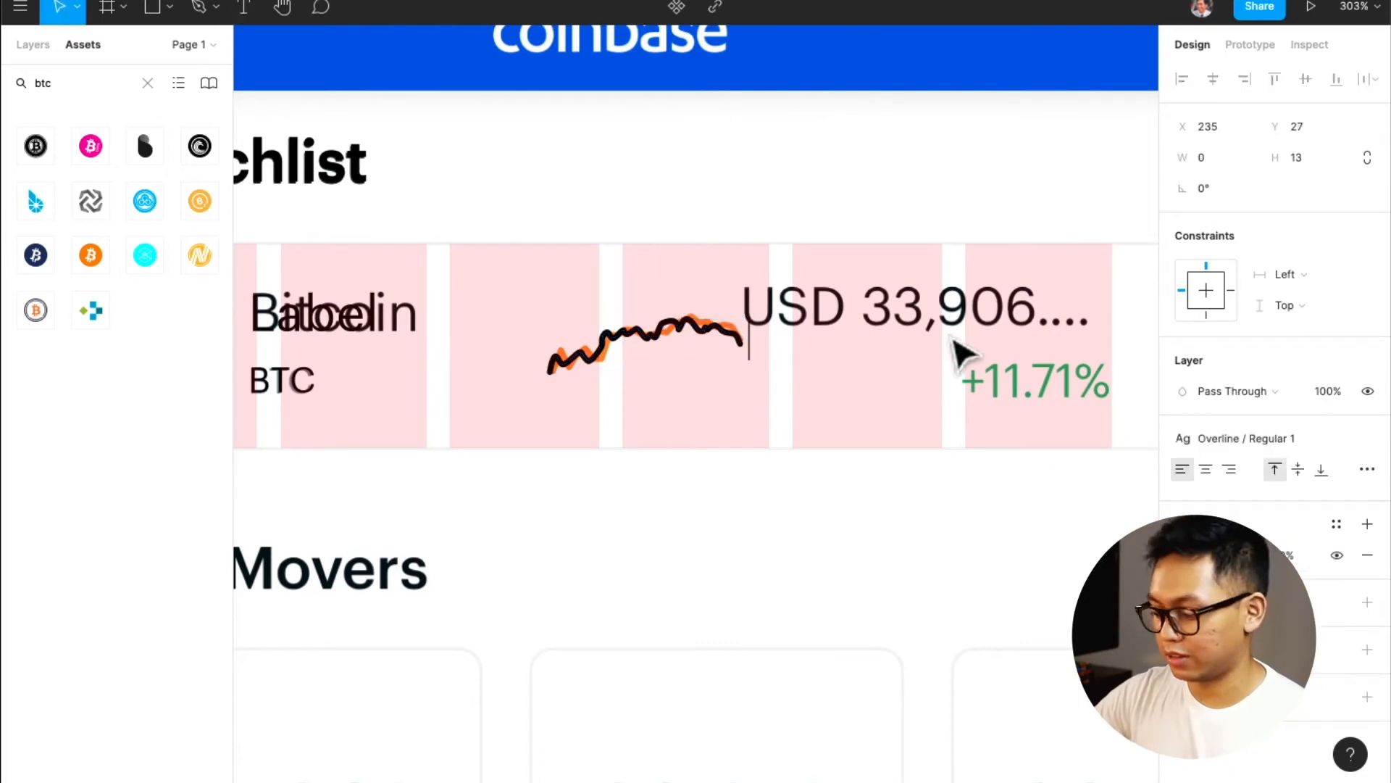
text(USD )
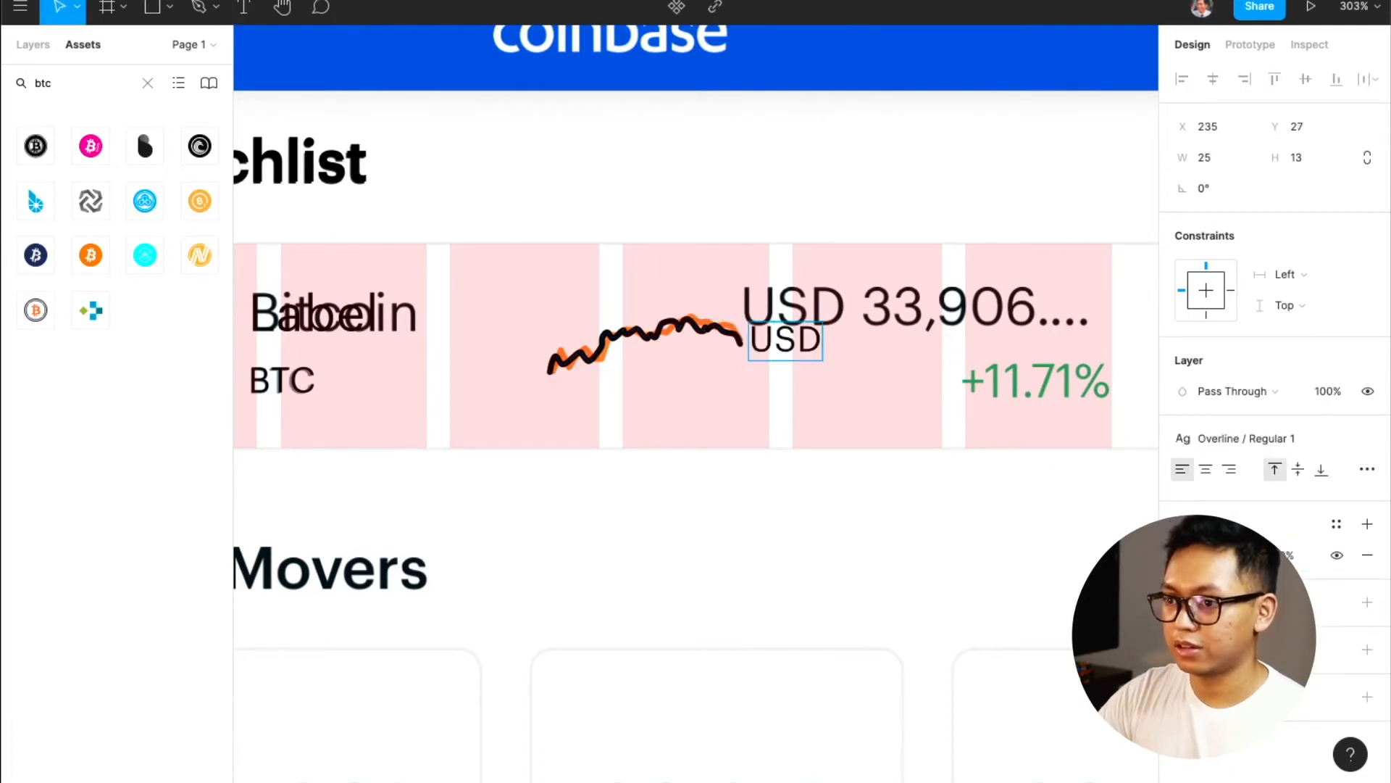
text(33,)
key(BackSpace)
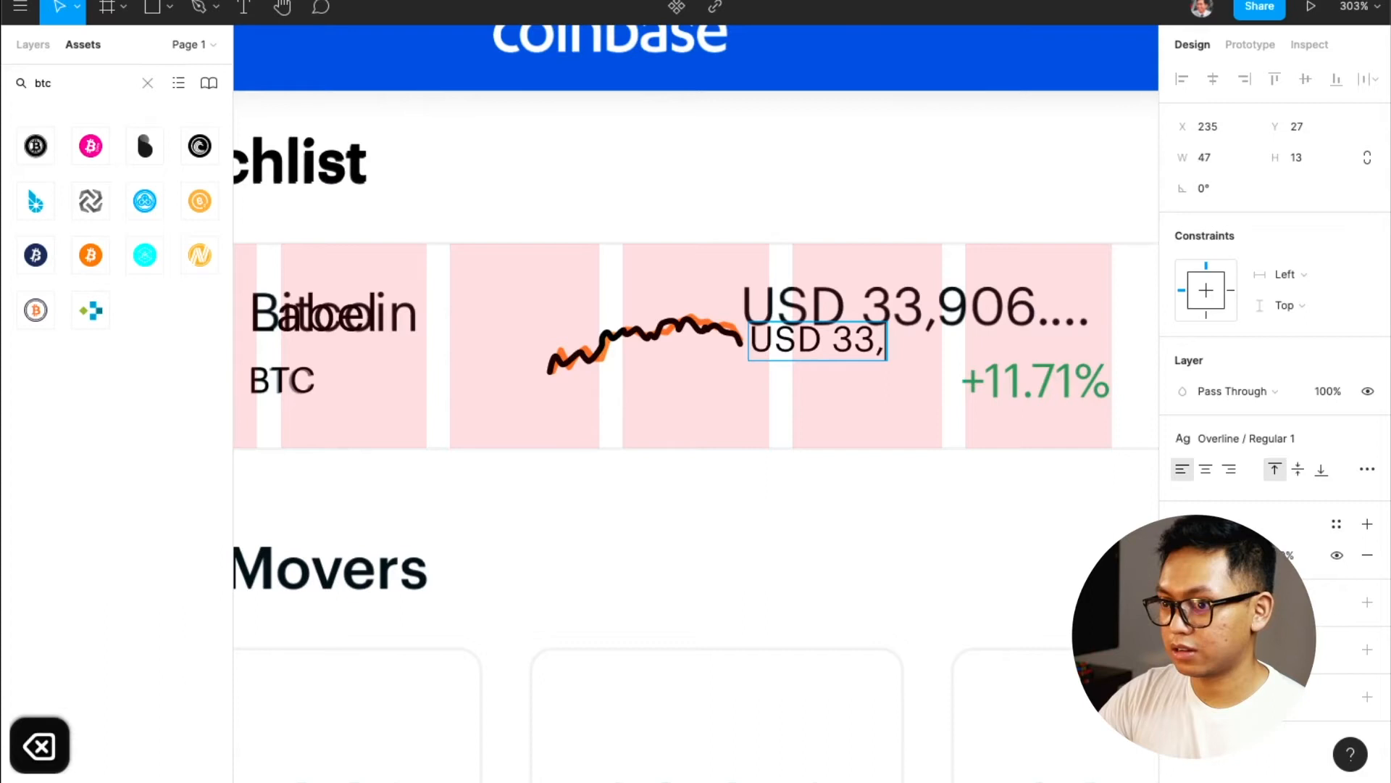
text(906)
key(Escape)
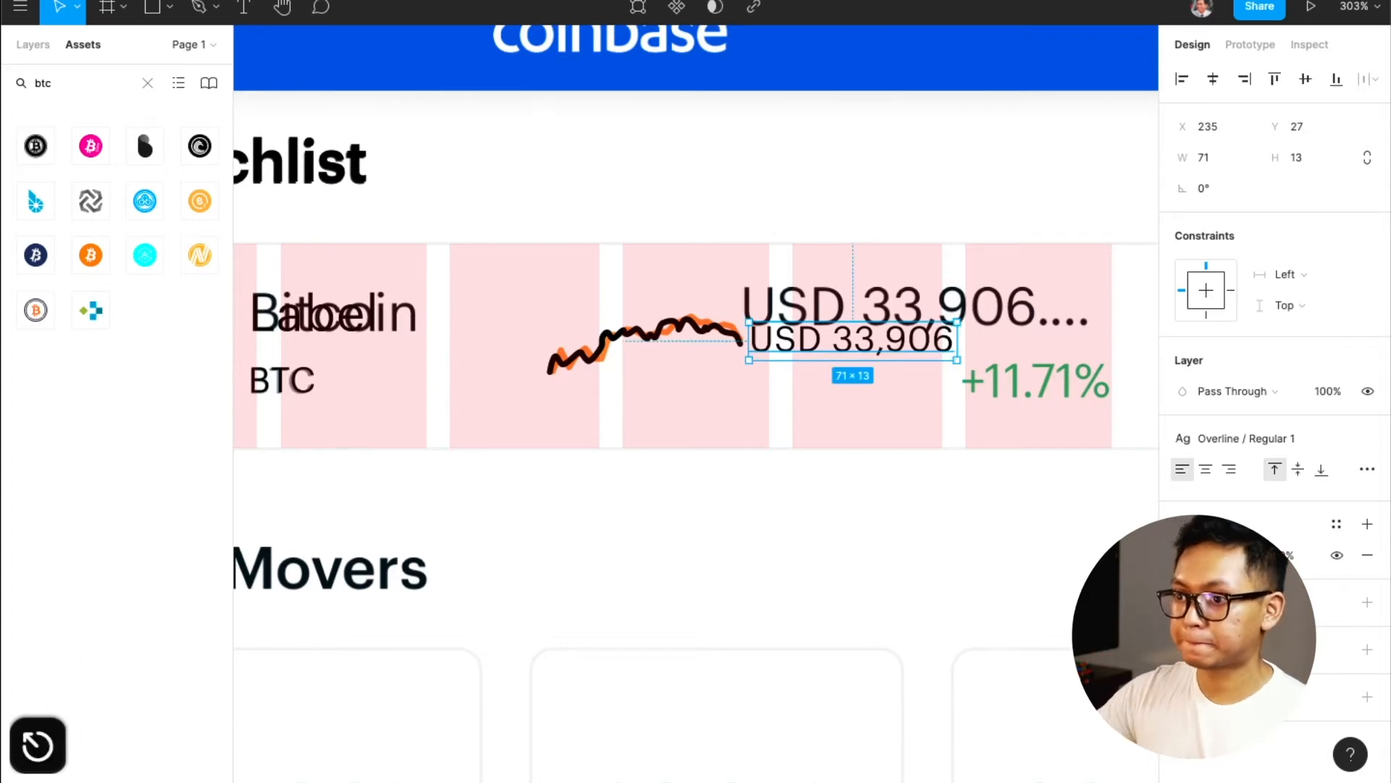
- Apply the Display / H4 text style to the USD 33,906 price text
click(1276, 434)
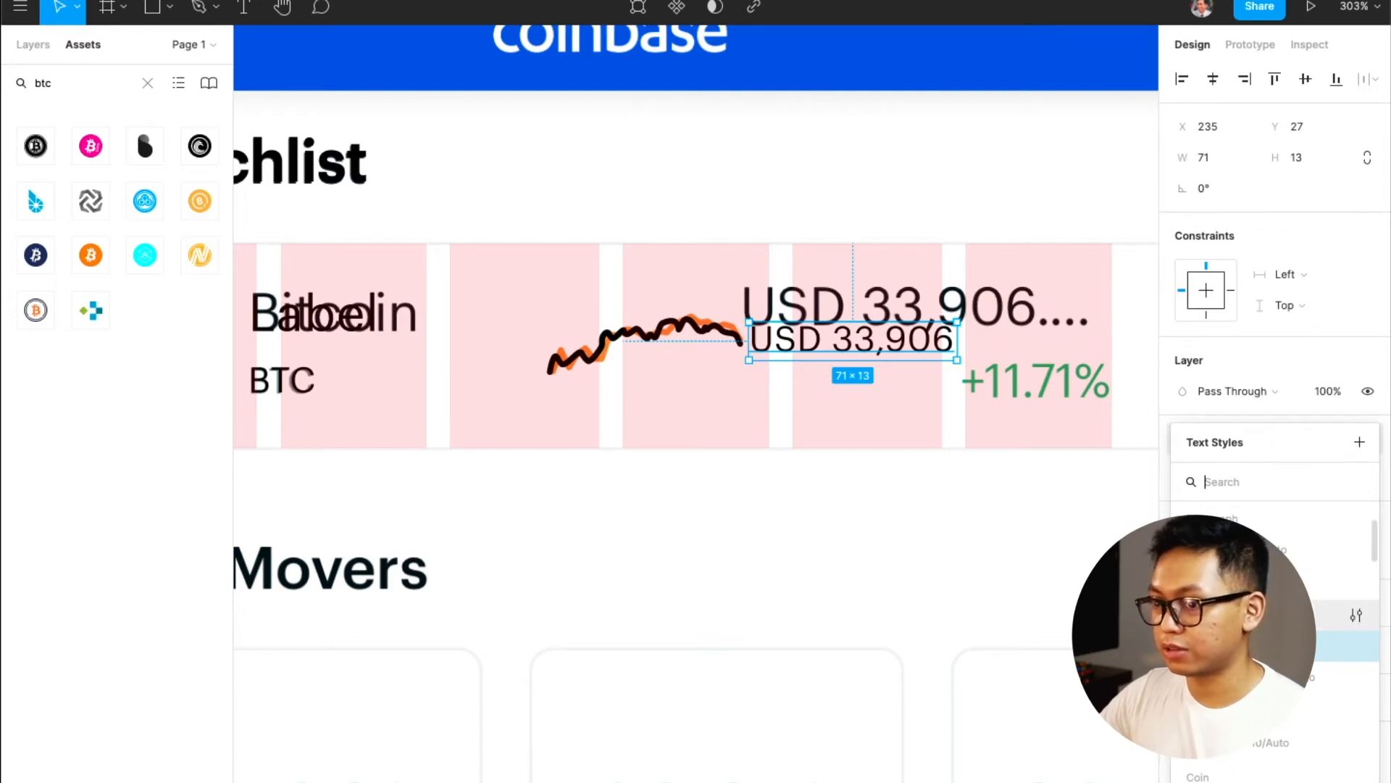
scroll(1275, 616, down, 2)
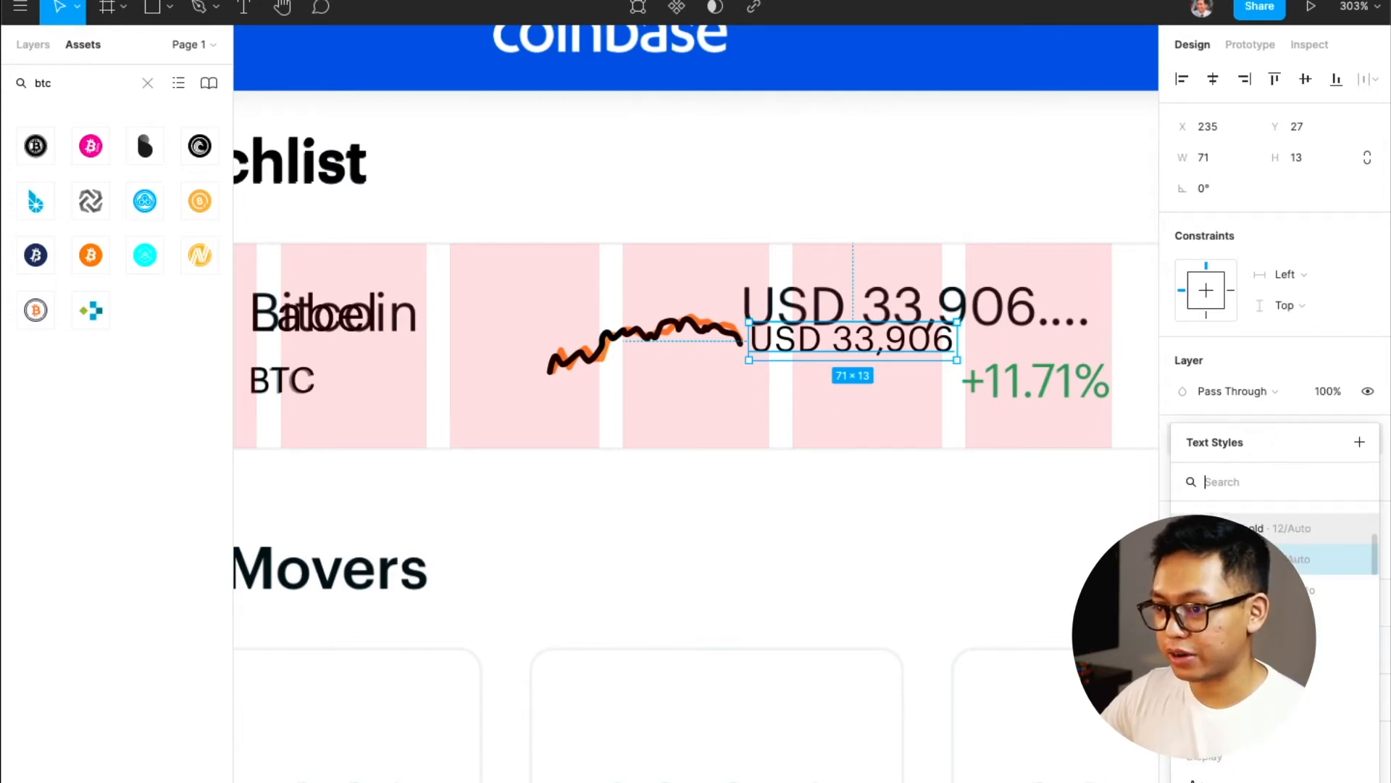
scroll(1276, 616, down, 2)
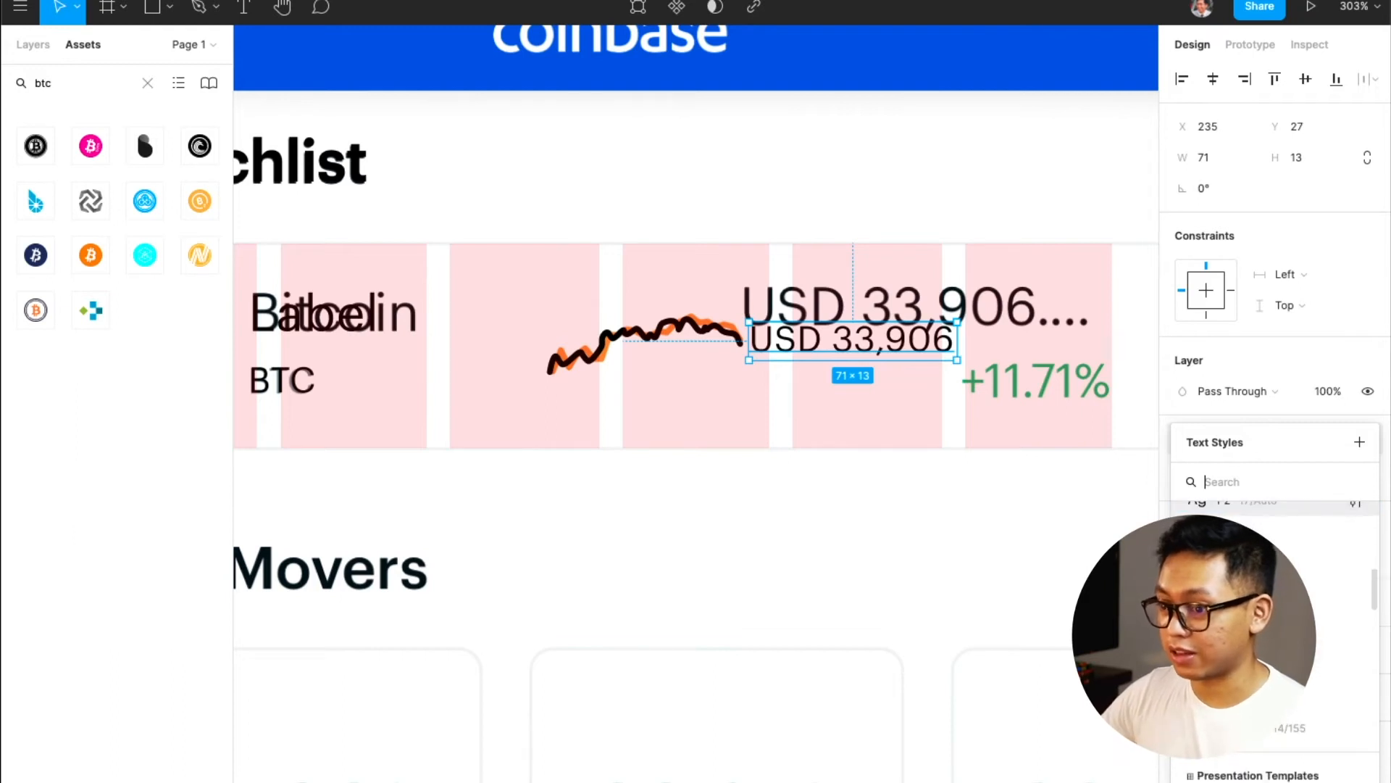
scroll(1276, 616, up, 4)
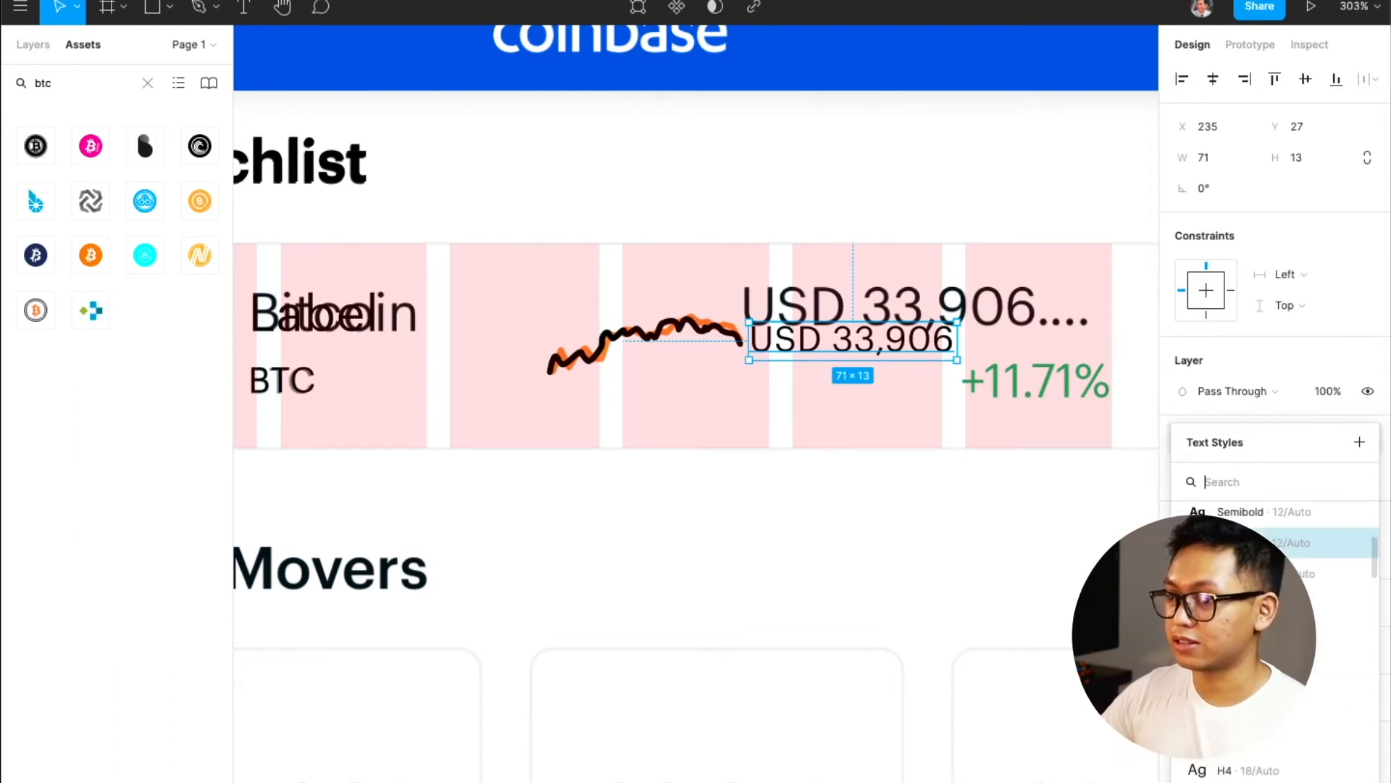
scroll(1275, 616, up, 1)
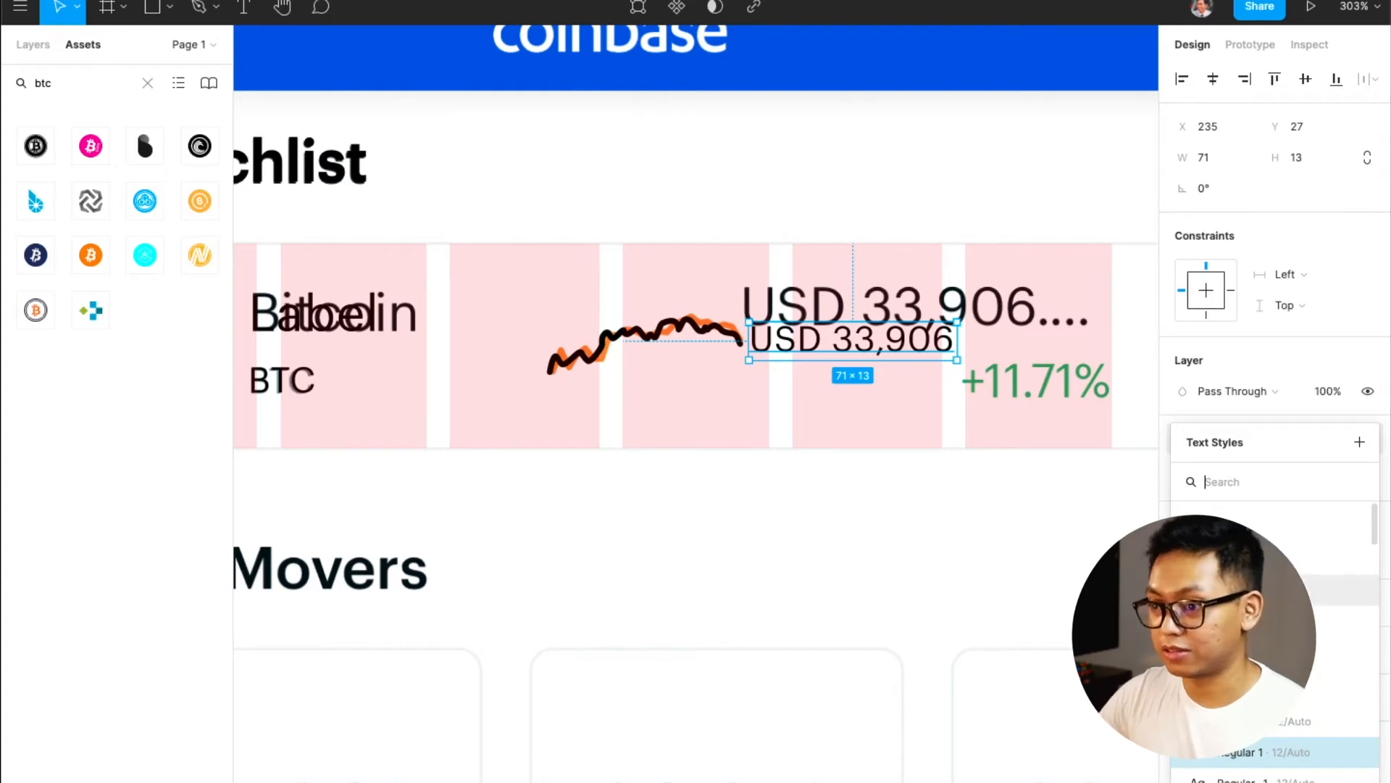
scroll(1275, 616, down, 2)
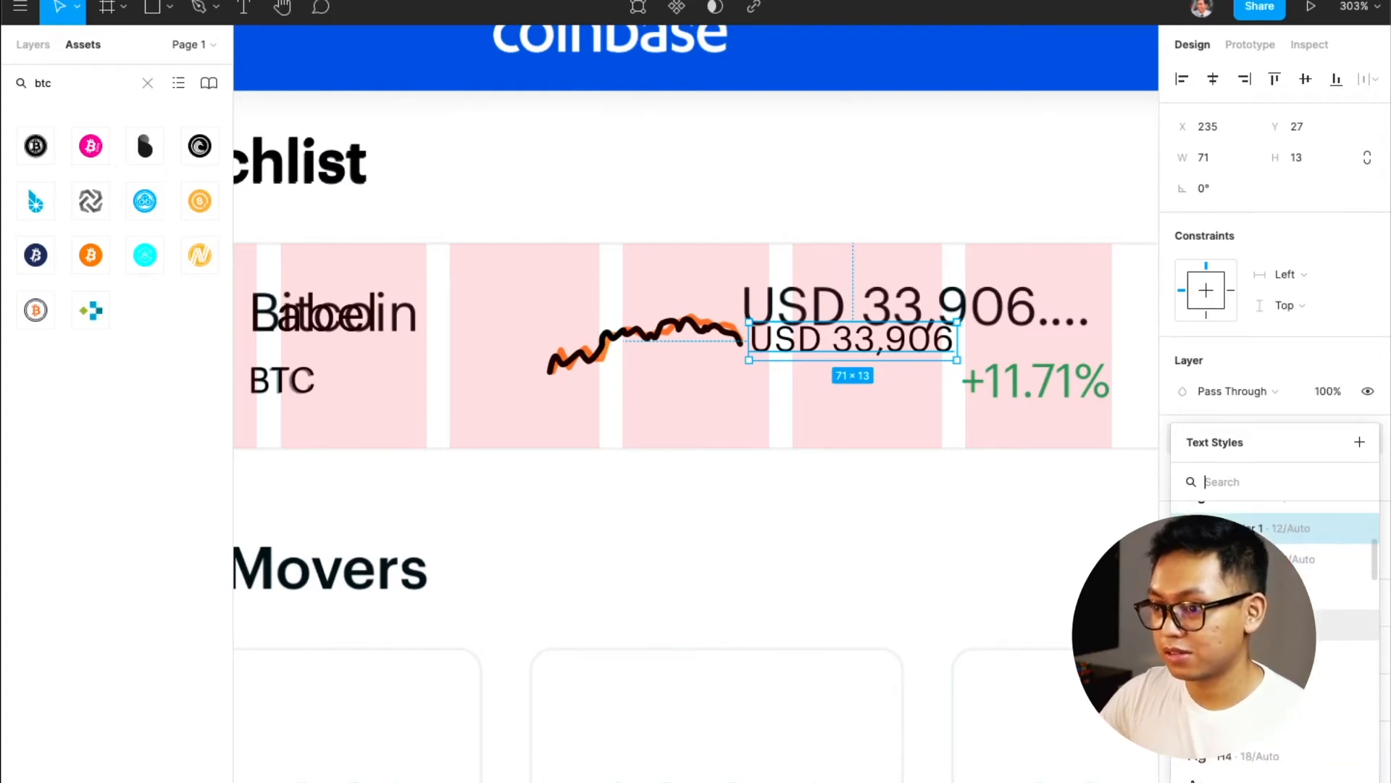
click(1266, 761)
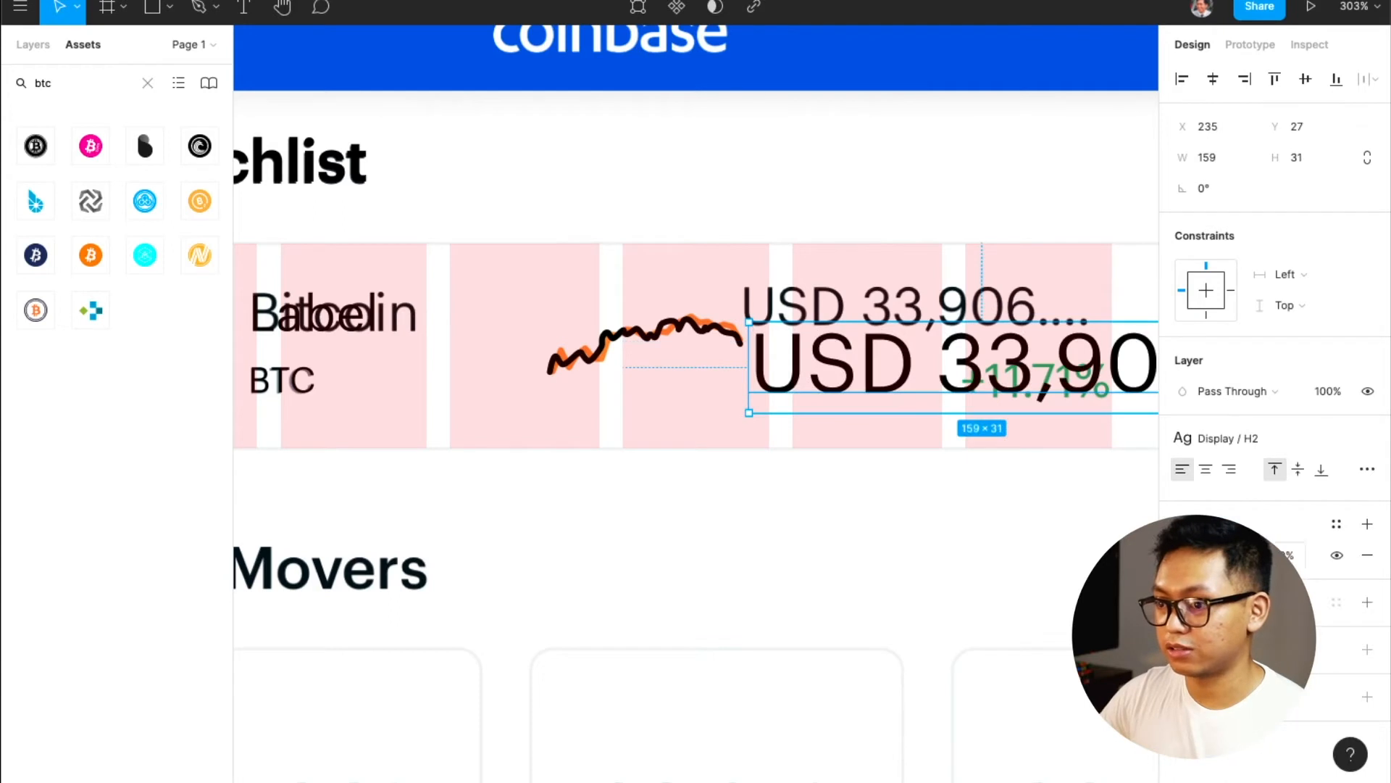
click(1245, 420)
click(1297, 645)
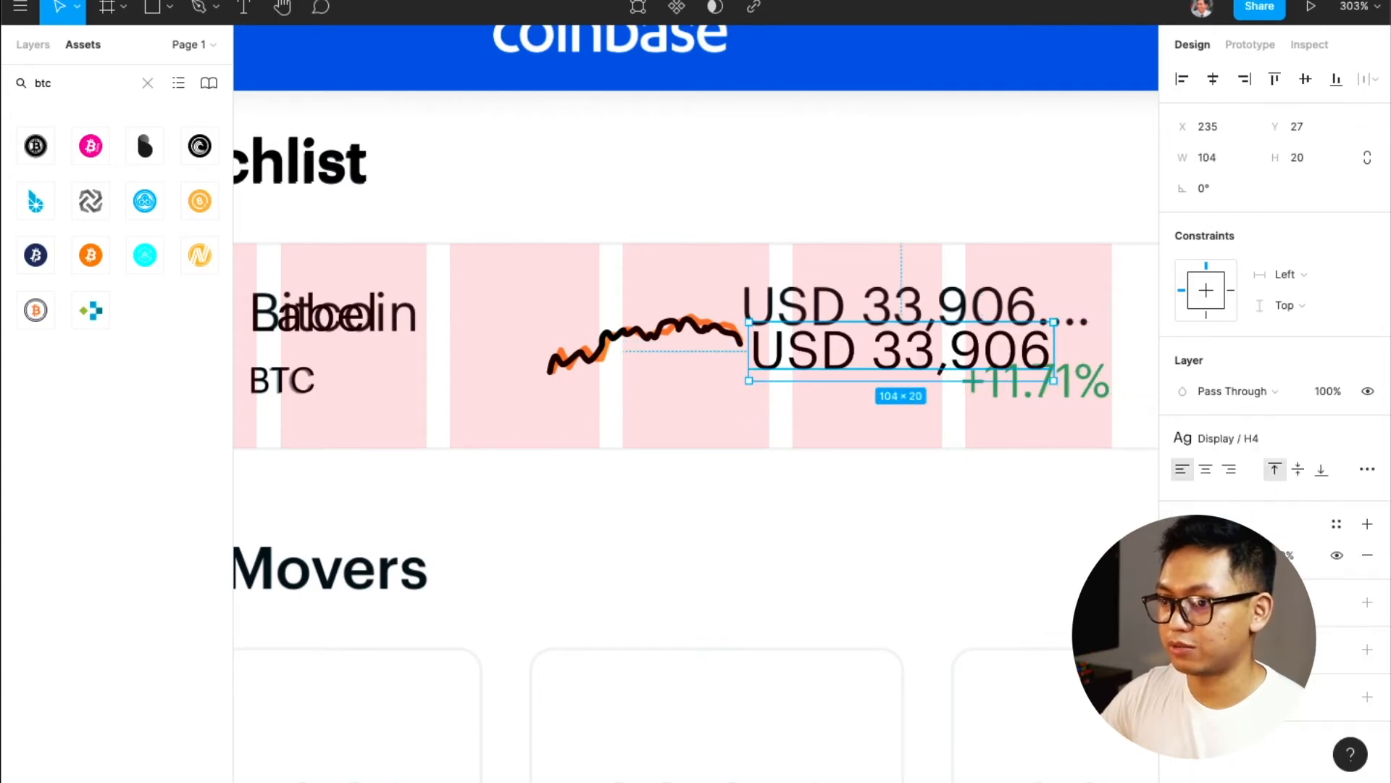
- Move the price text over the original price at X 231, Y 12 and append "..." to it
drag(934, 350, 925, 306)
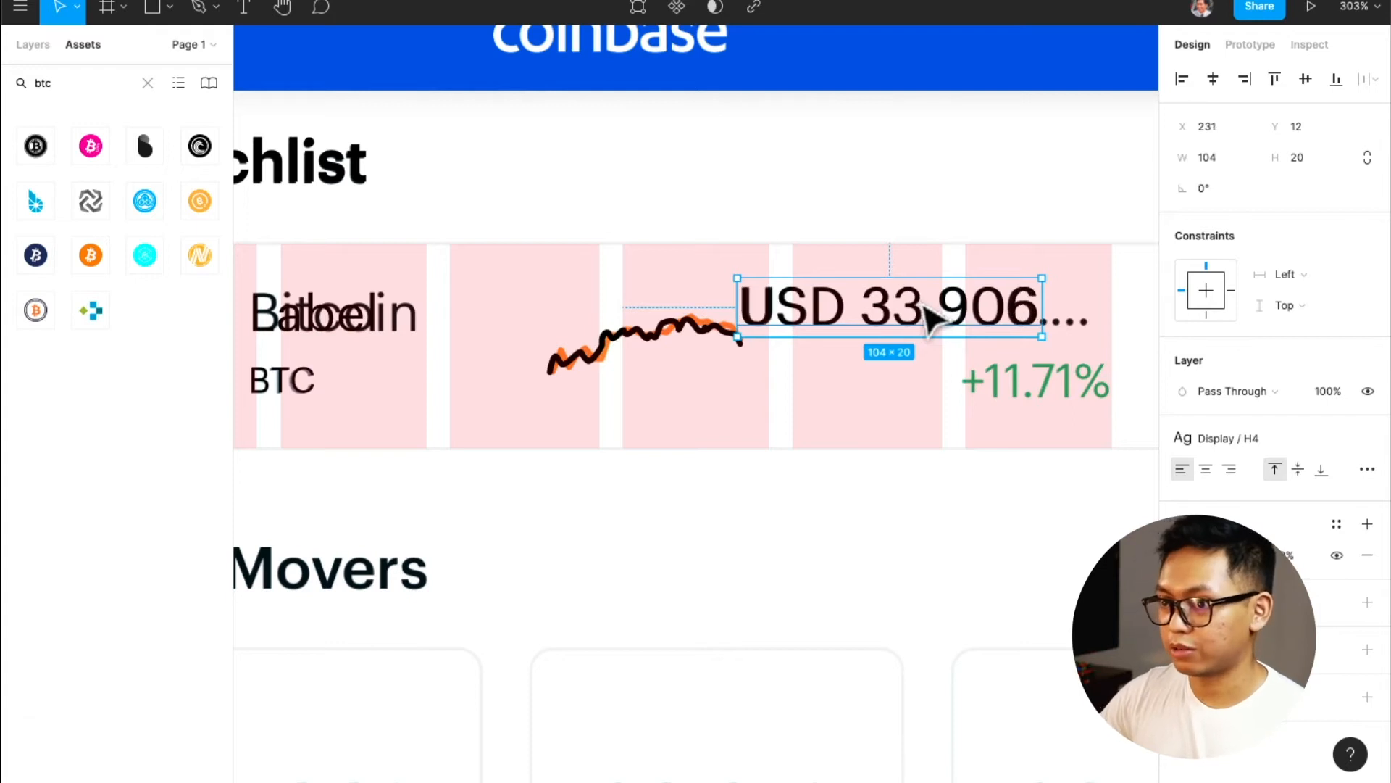
double_click(920, 301)
key(Right)
text(...)
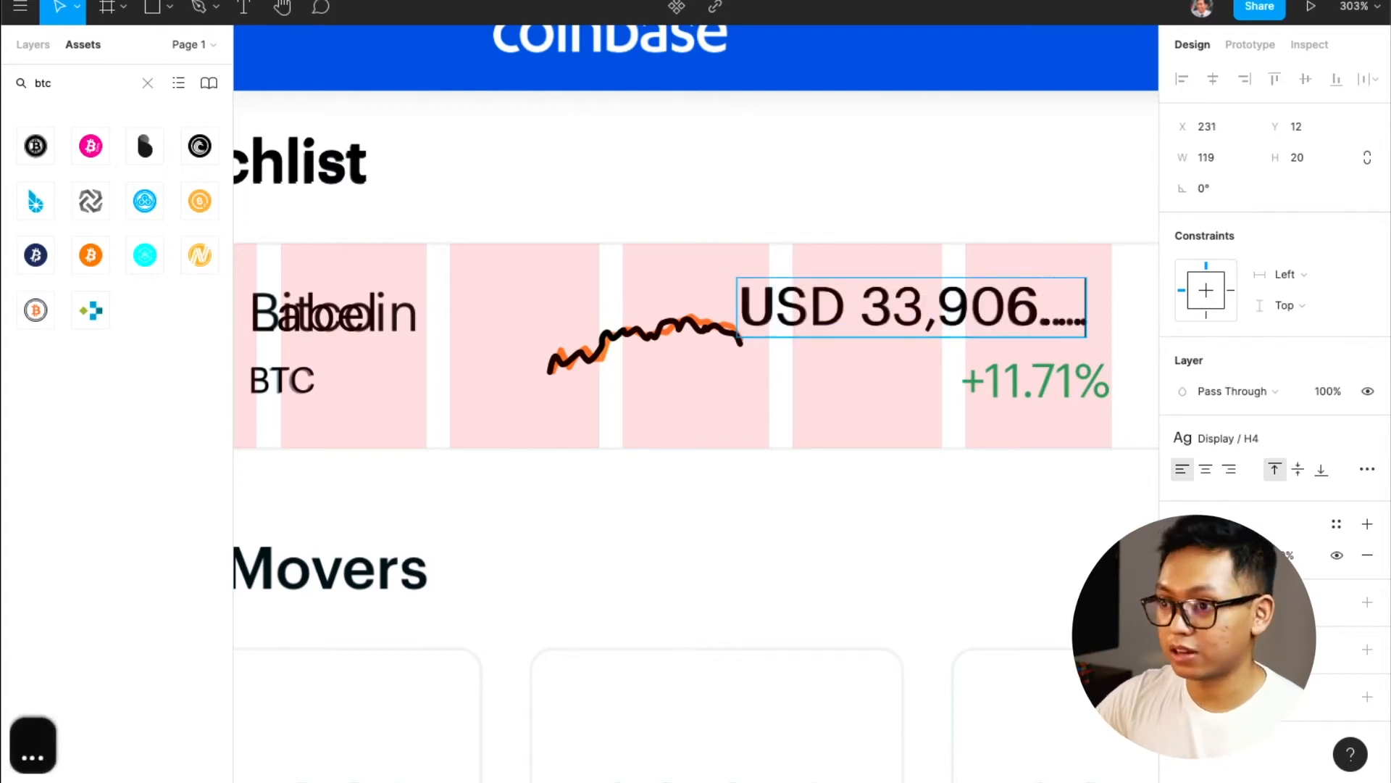
key(Escape)
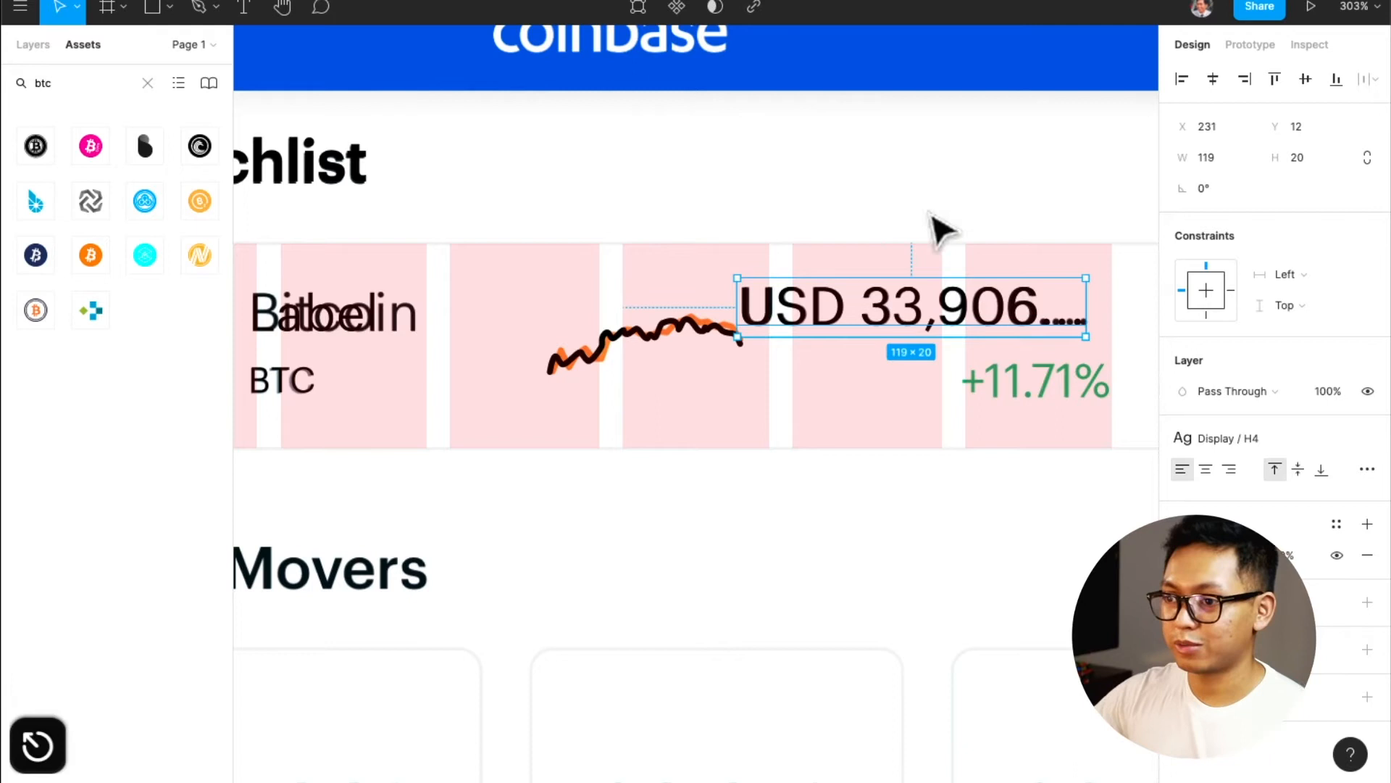
- Duplicate the price text straight down to X 231, Y 38 and apply the Coin / P2 text style to the copy
drag(947, 323, 989, 388)
click(1263, 438)
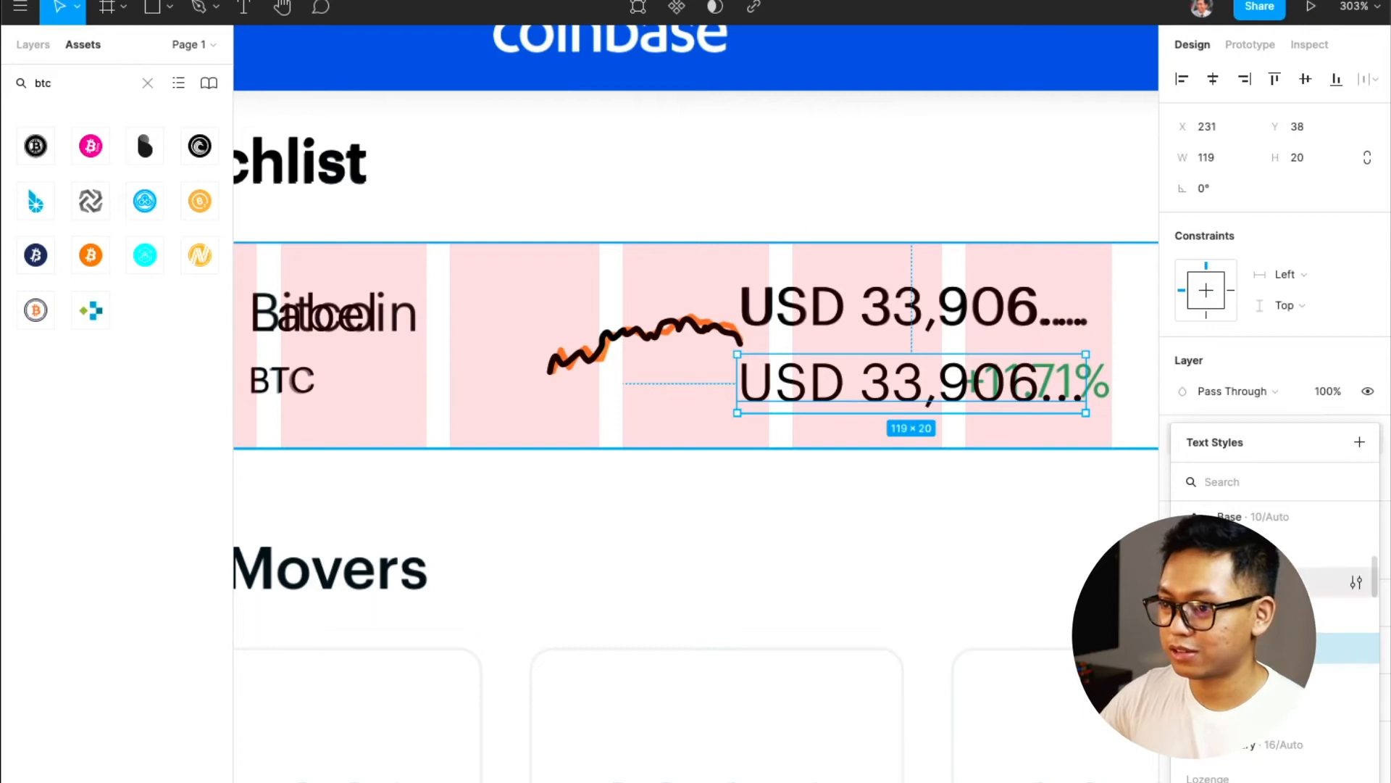
scroll(1276, 589, up, 2)
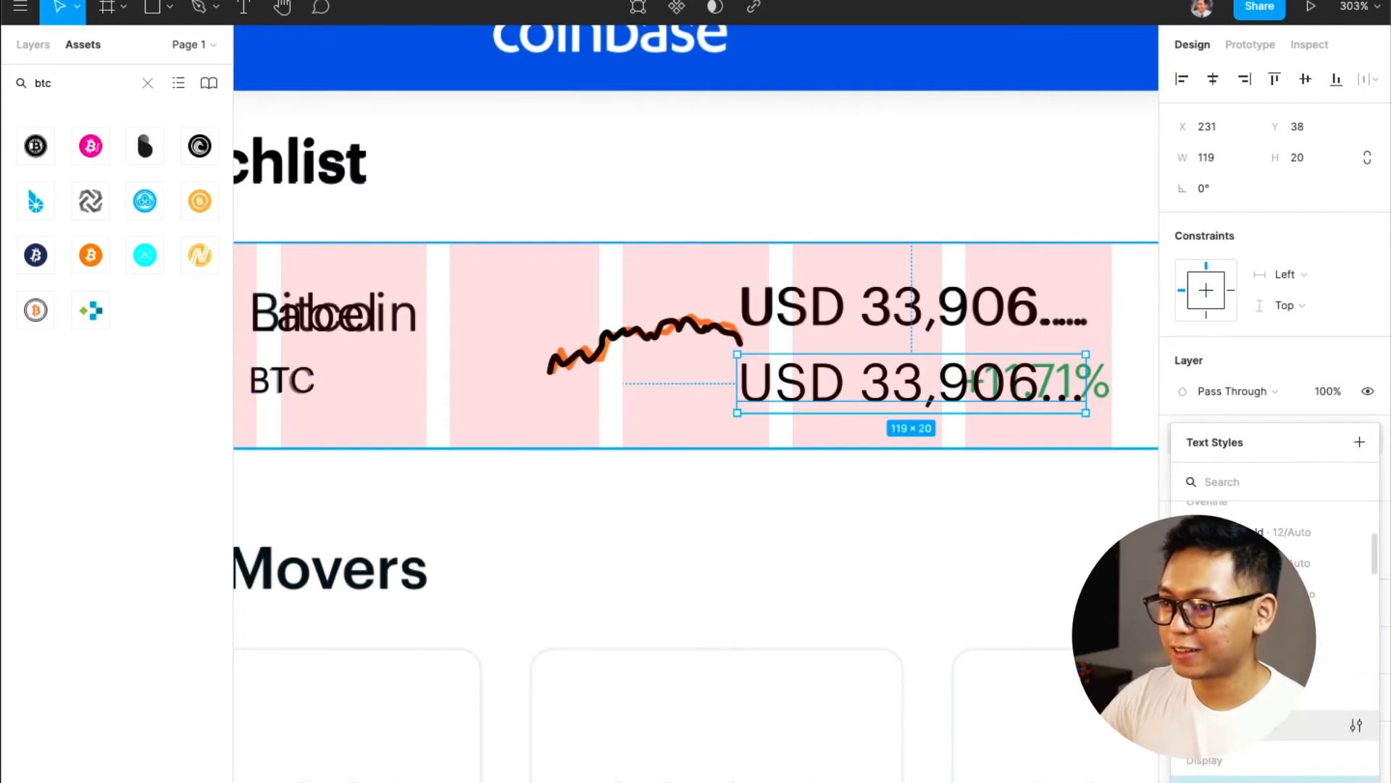
scroll(1275, 591, down, 2)
click(1275, 615)
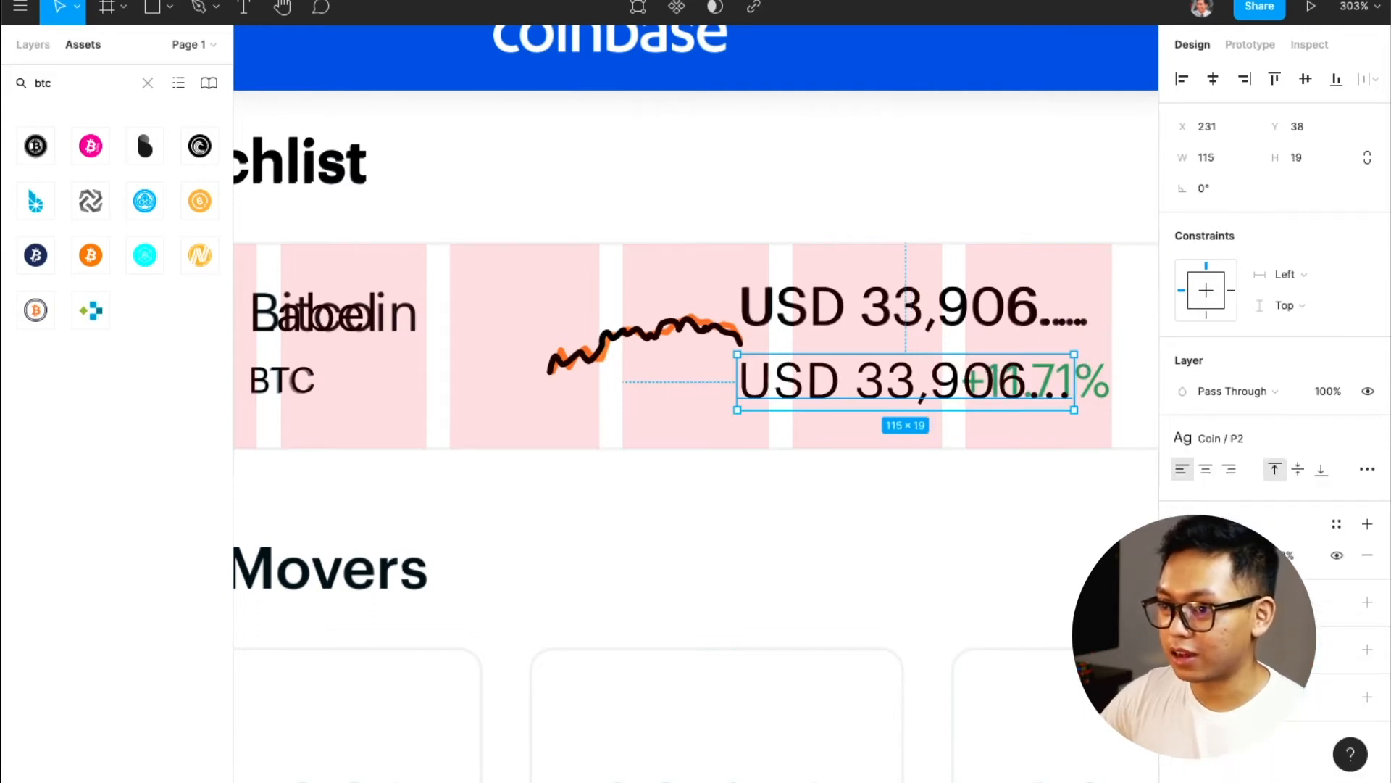
- Change the duplicated text to "+11.71%" and move it over the original green percentage at X 302, Y 38
double_click(981, 379)
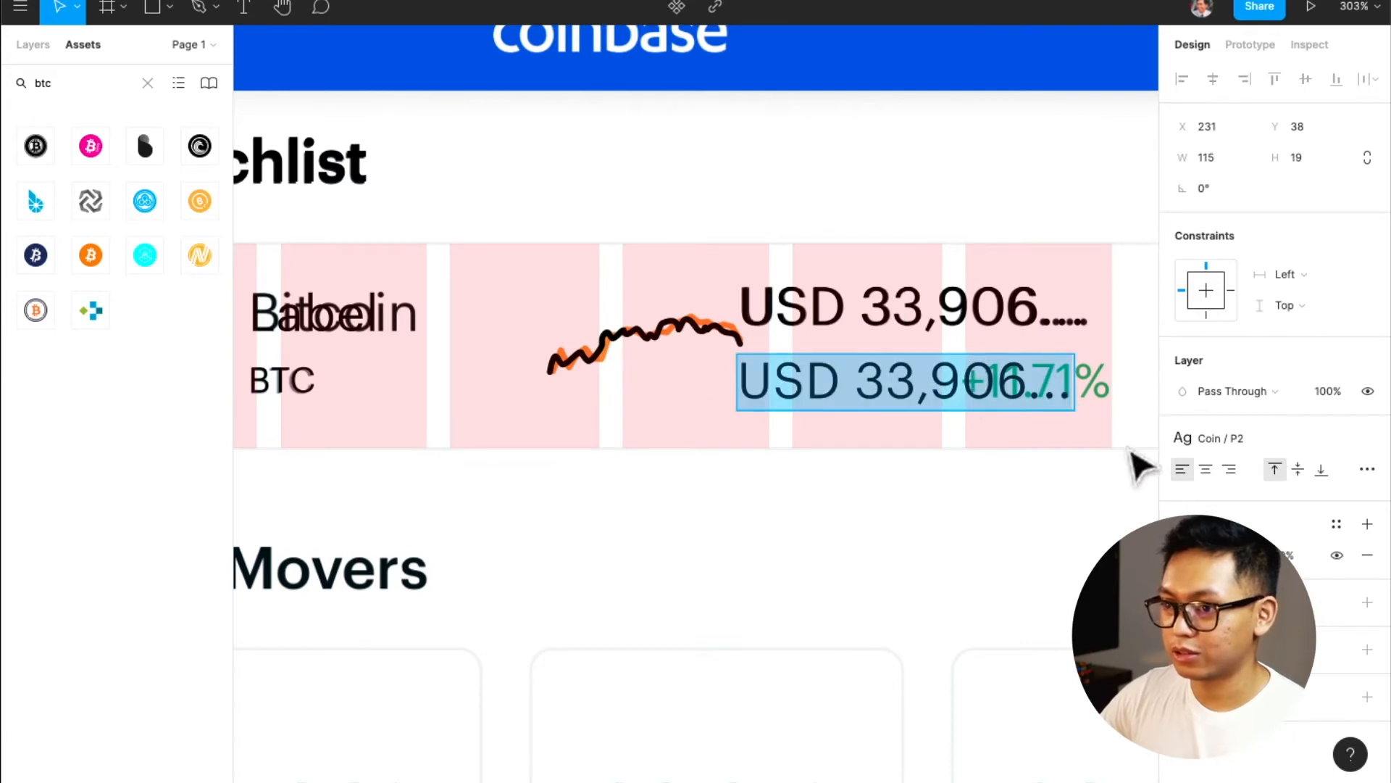
text(+)
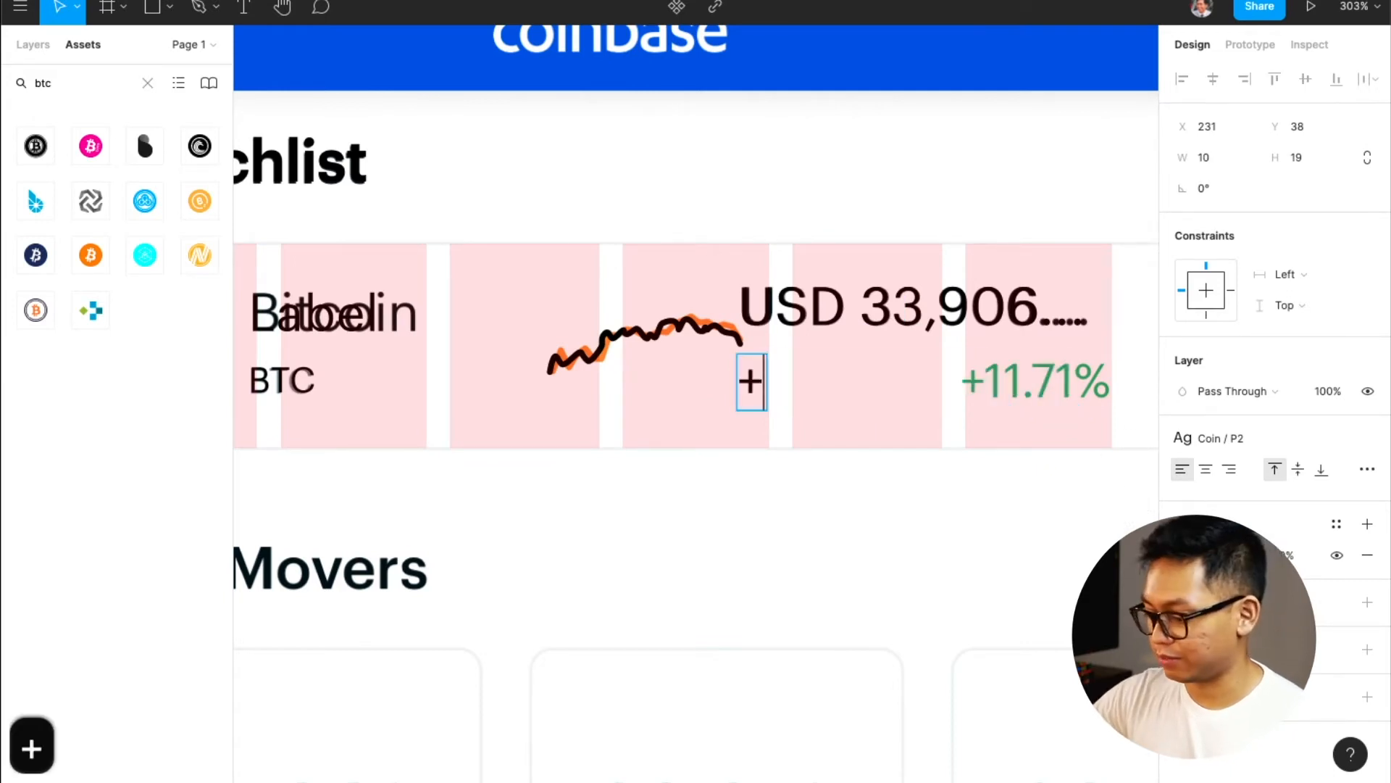
text(11.71%)
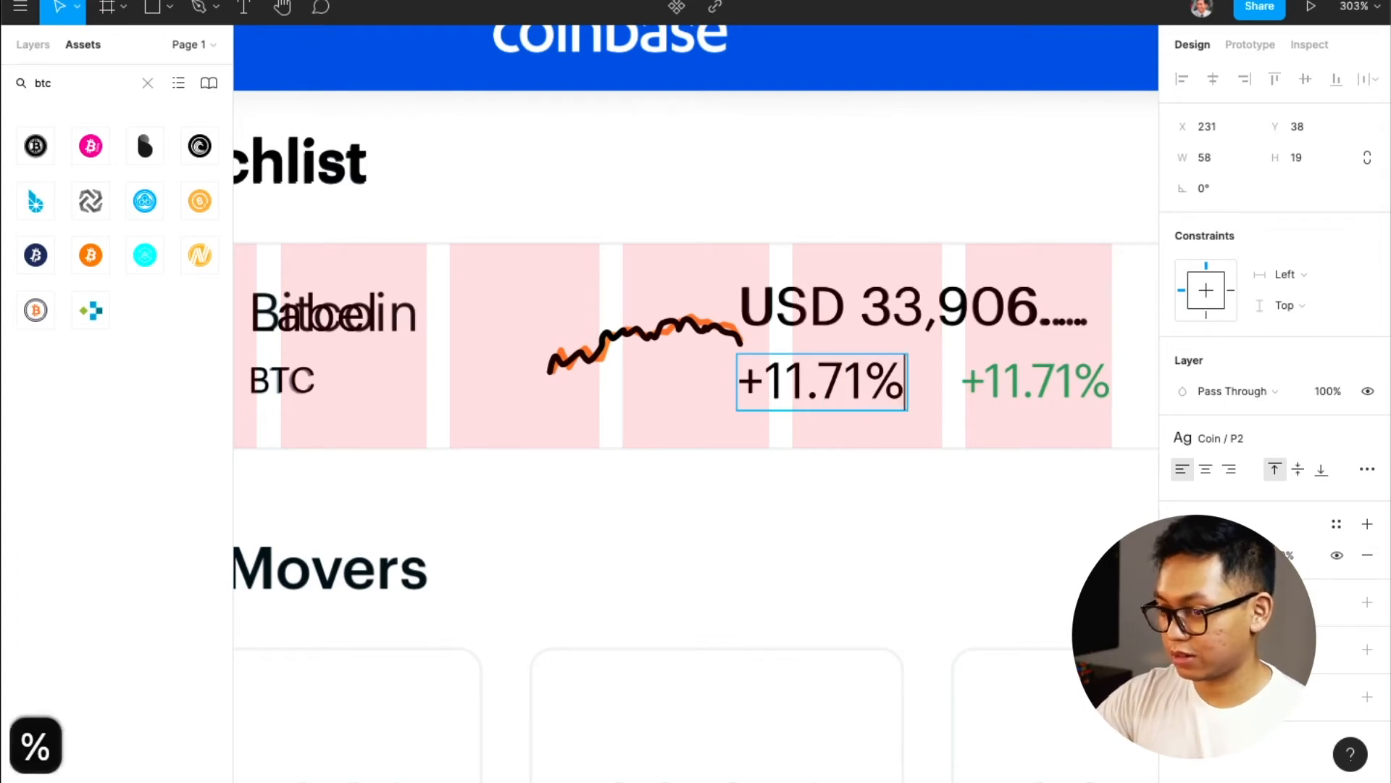
key(Escape)
drag(815, 402, 1018, 384)
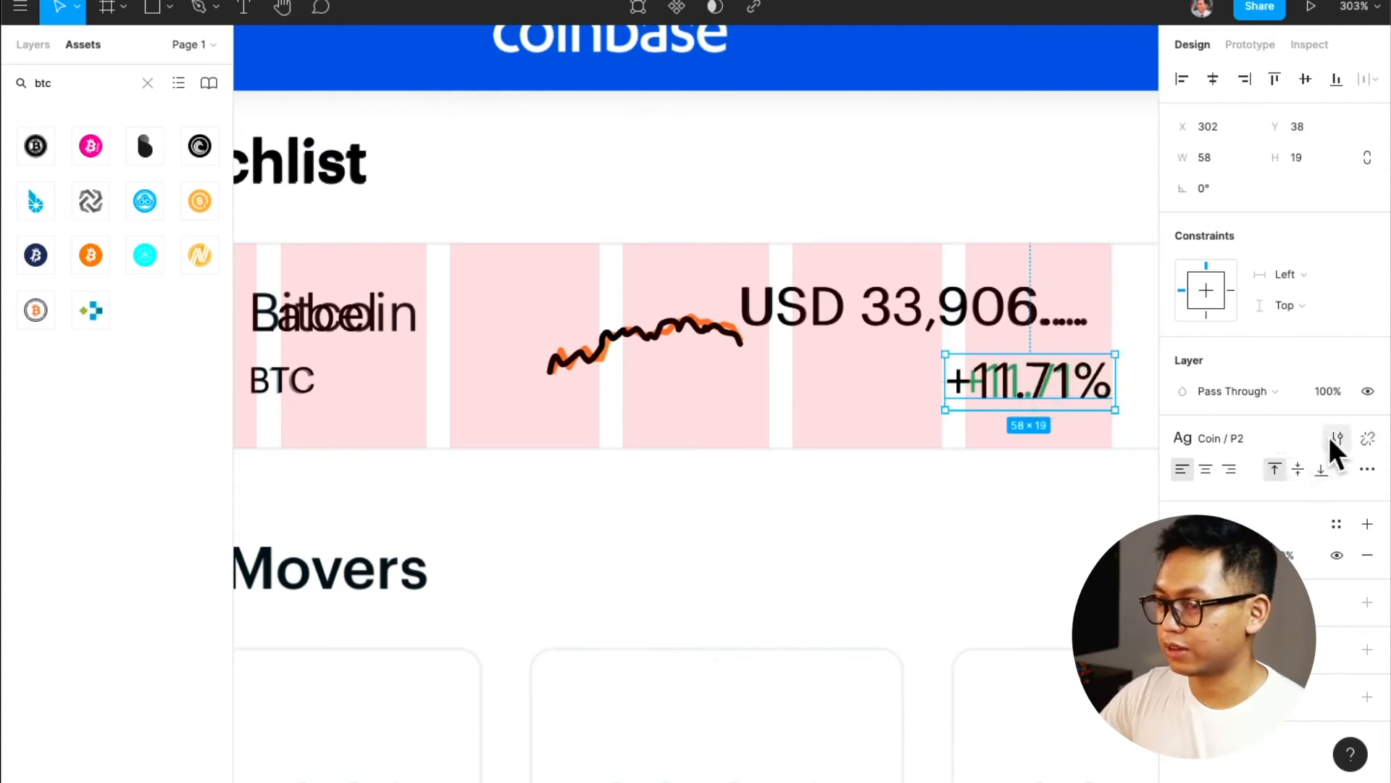
click(1210, 436)
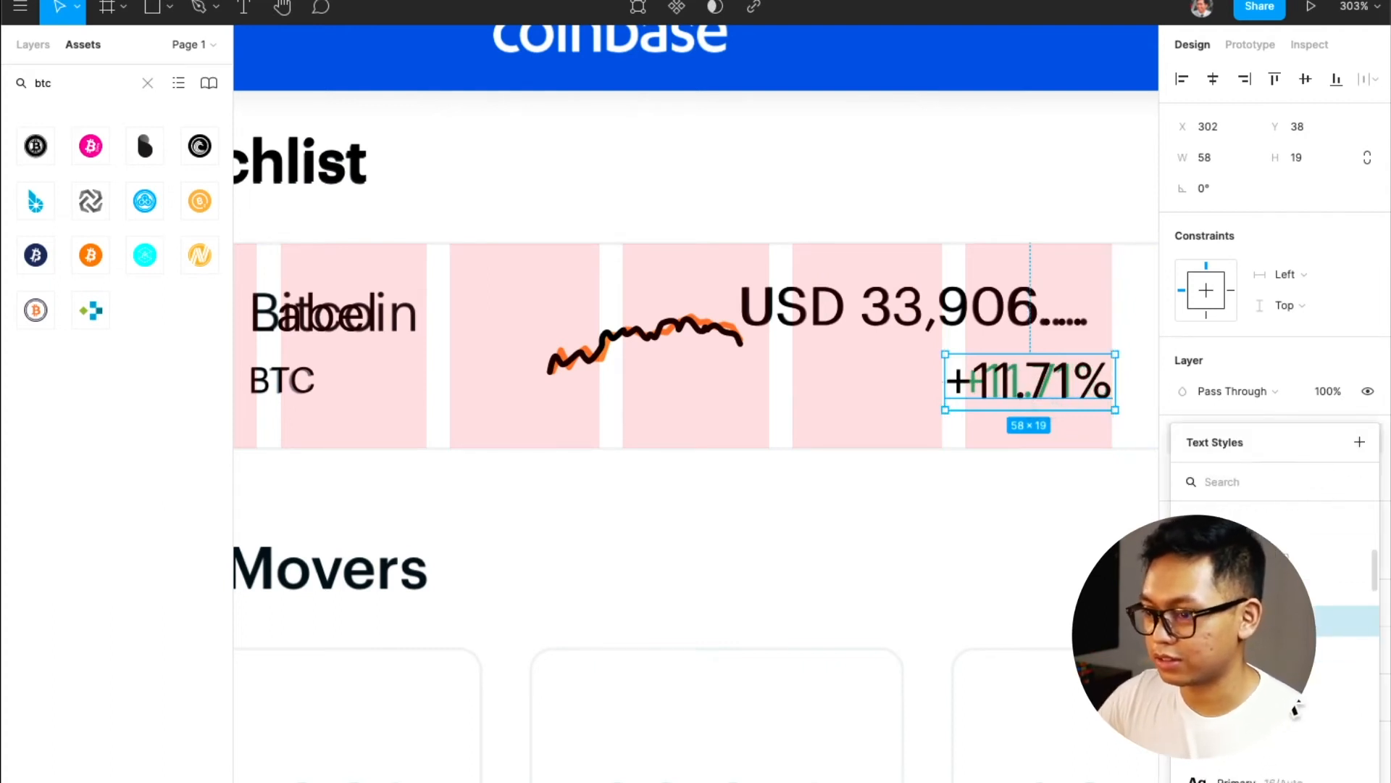
scroll(1261, 686, up, 3)
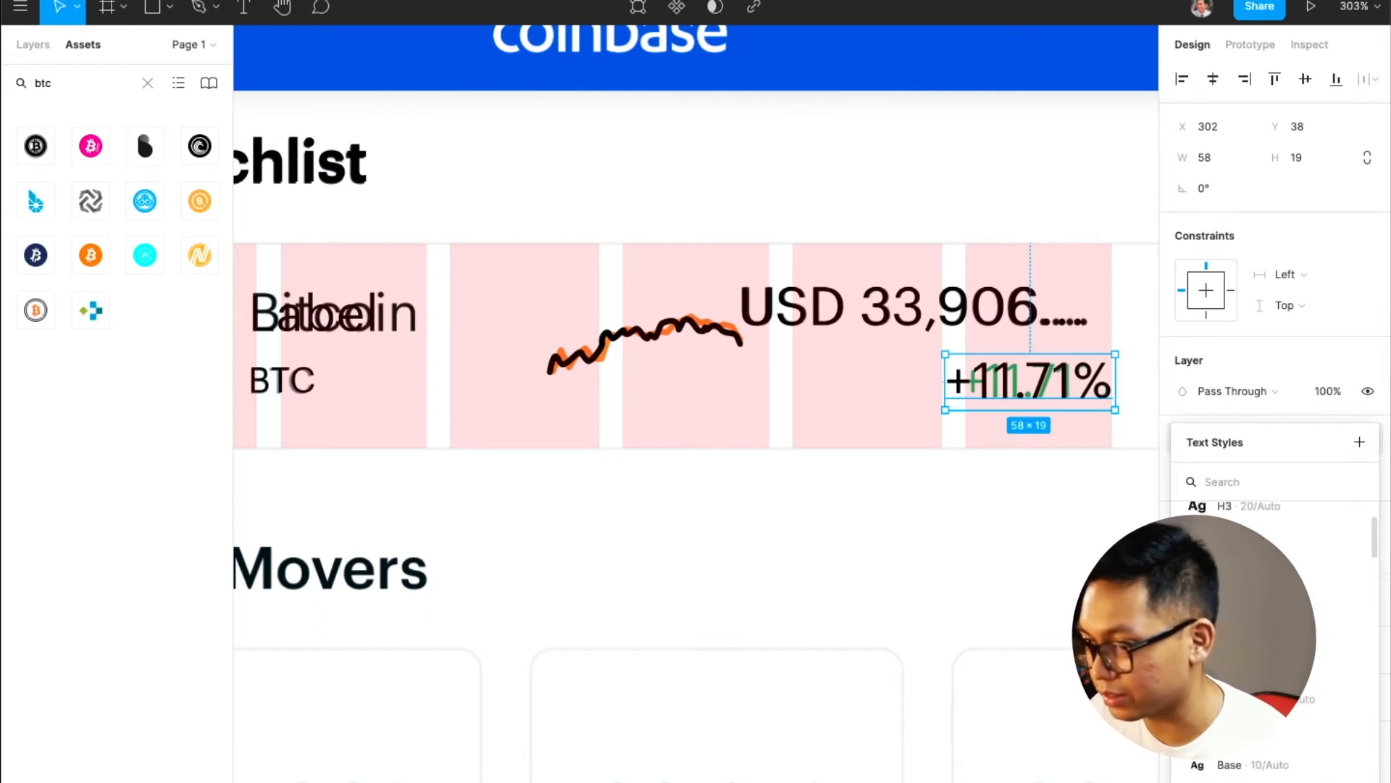
scroll(1287, 720, down, 3)
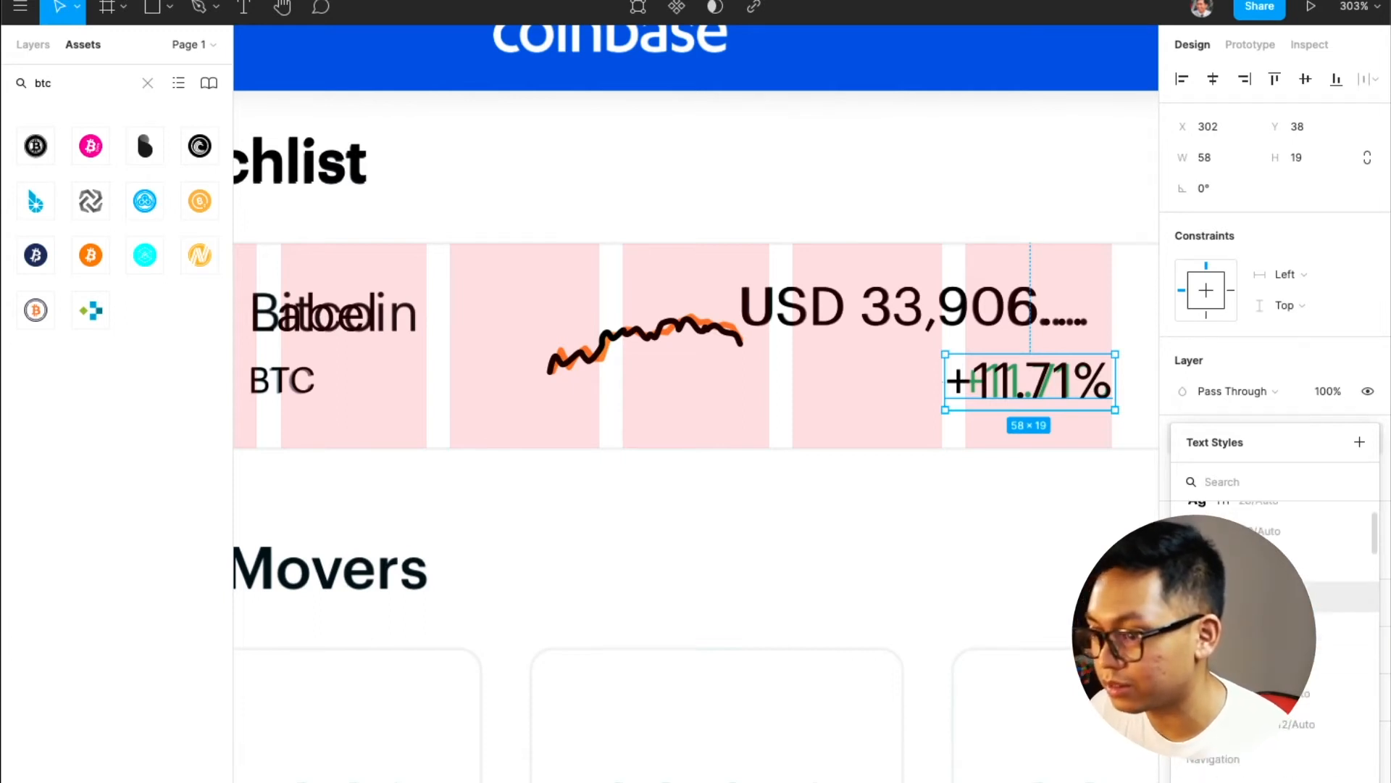
scroll(1287, 720, up, 2)
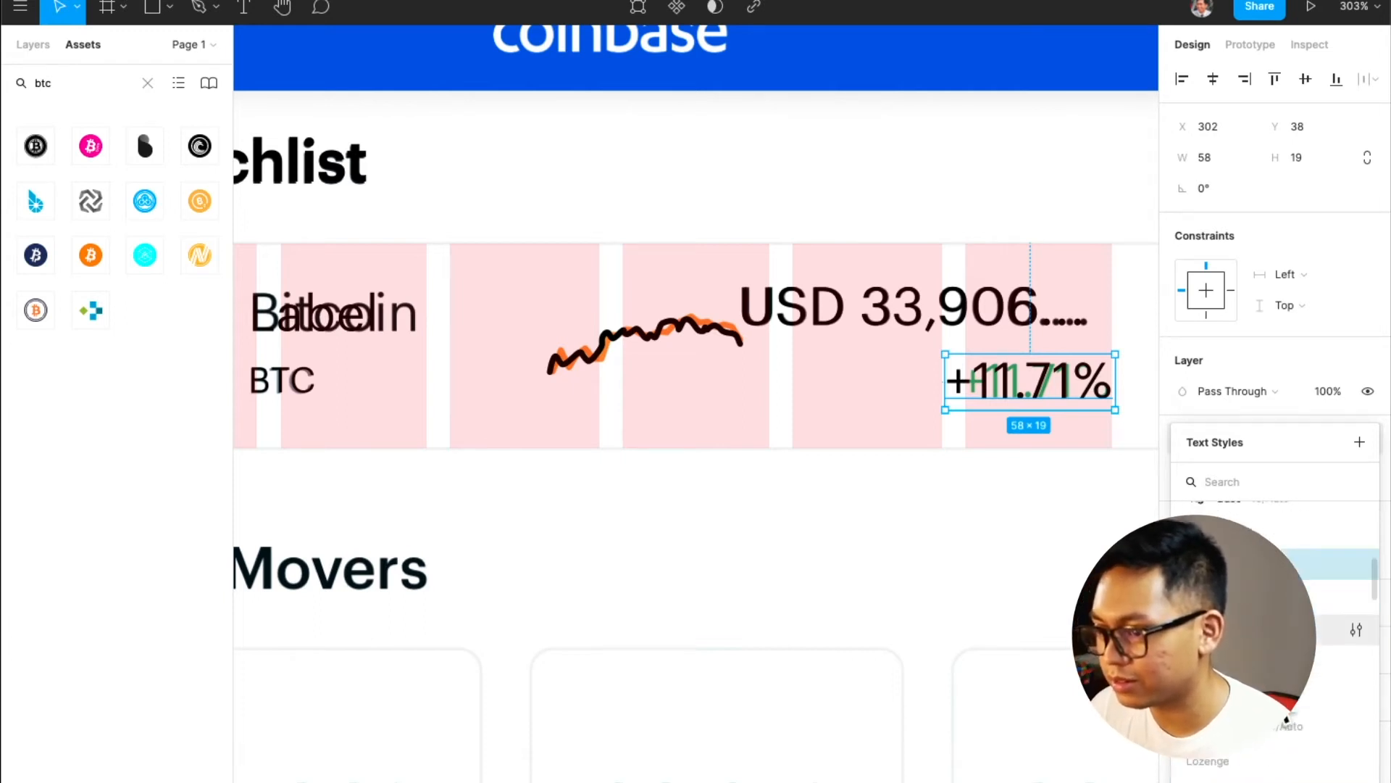
scroll(1276, 641, down, 3)
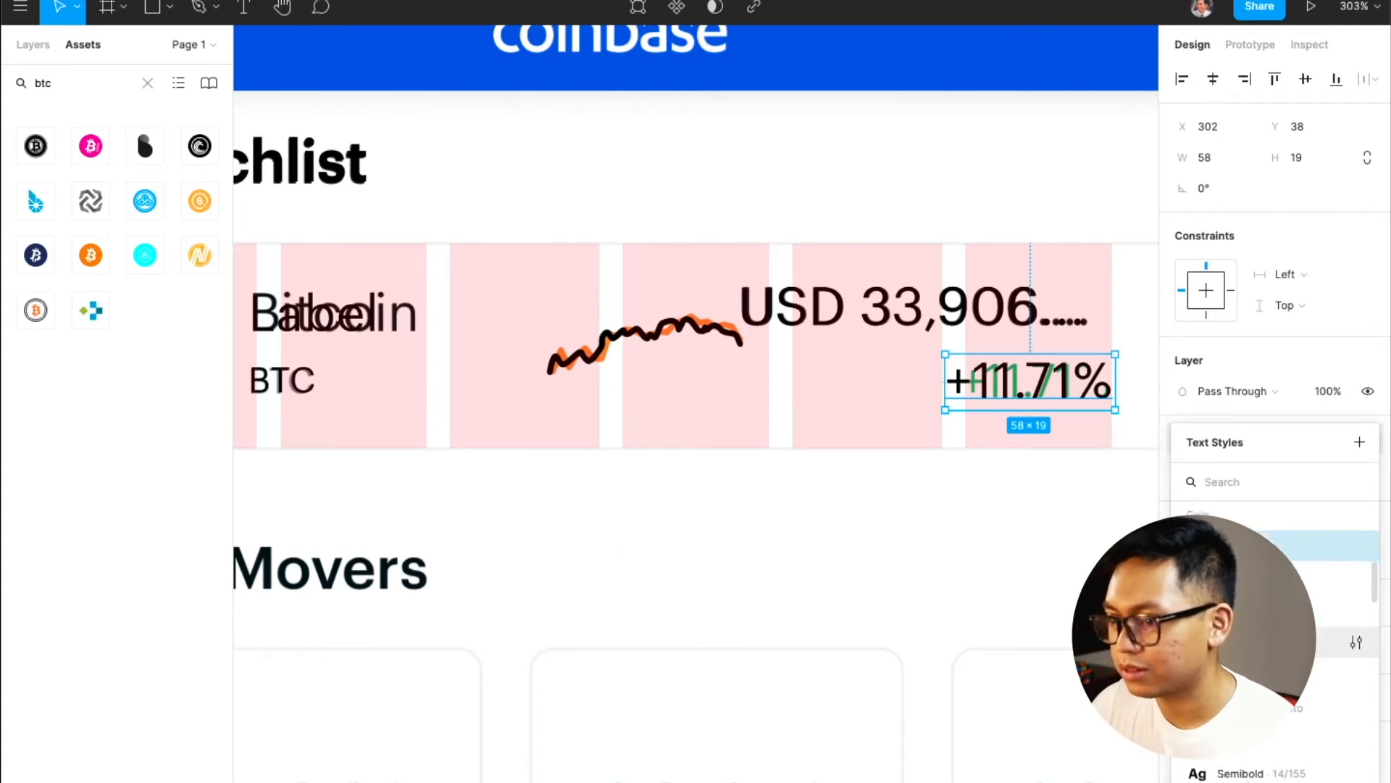
click(1268, 556)
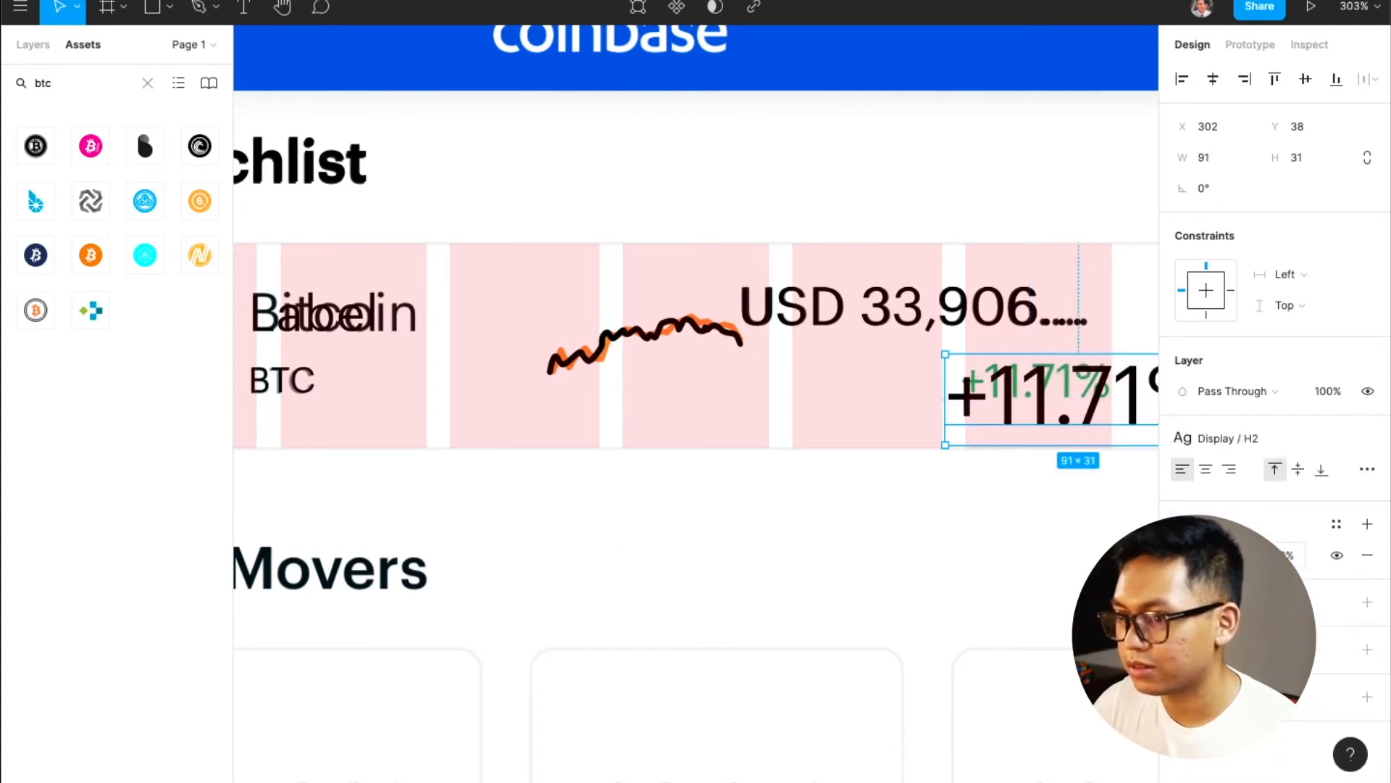
key(super+z)
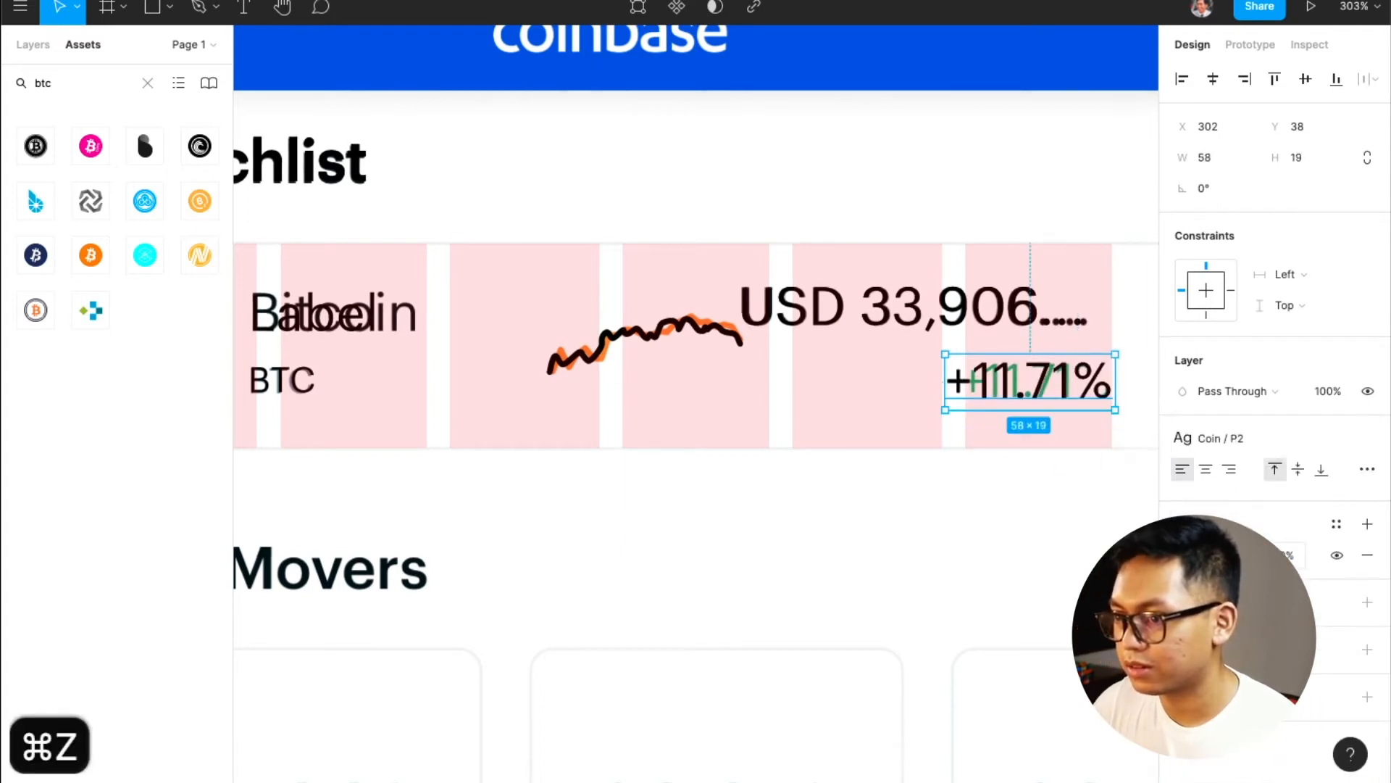
click(1255, 435)
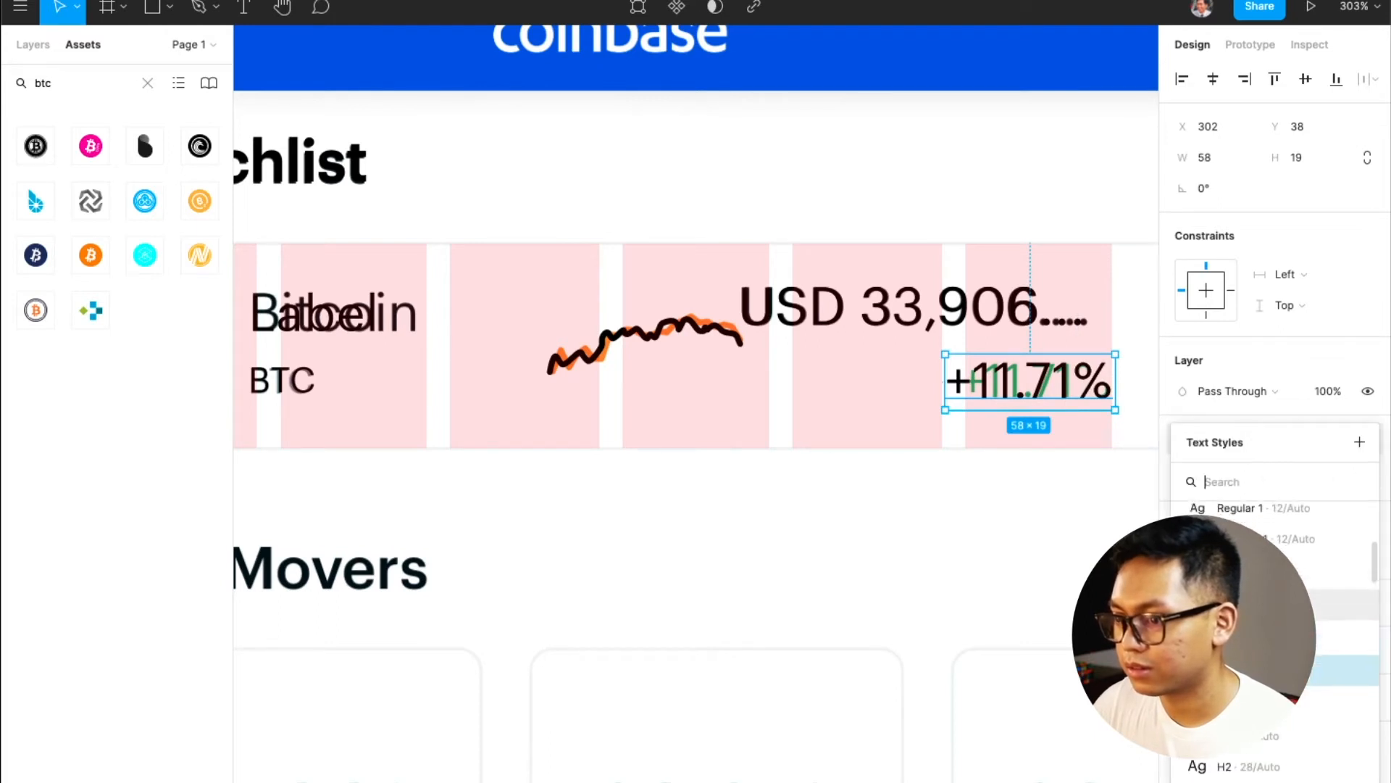
key(Escape)
key(Escape)
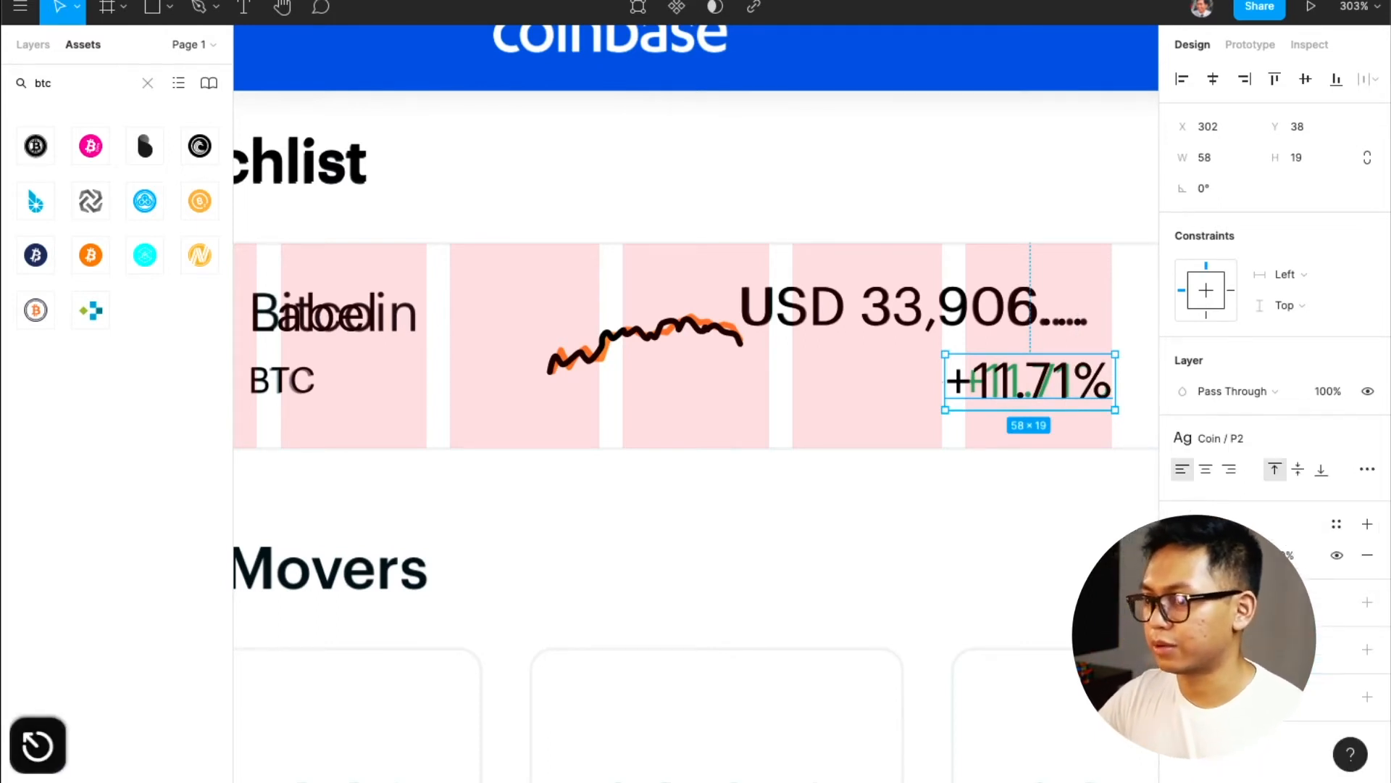
- Apply the Button / Green colour style to the fill of the "+11.71%" text
click(1337, 525)
click(1230, 559)
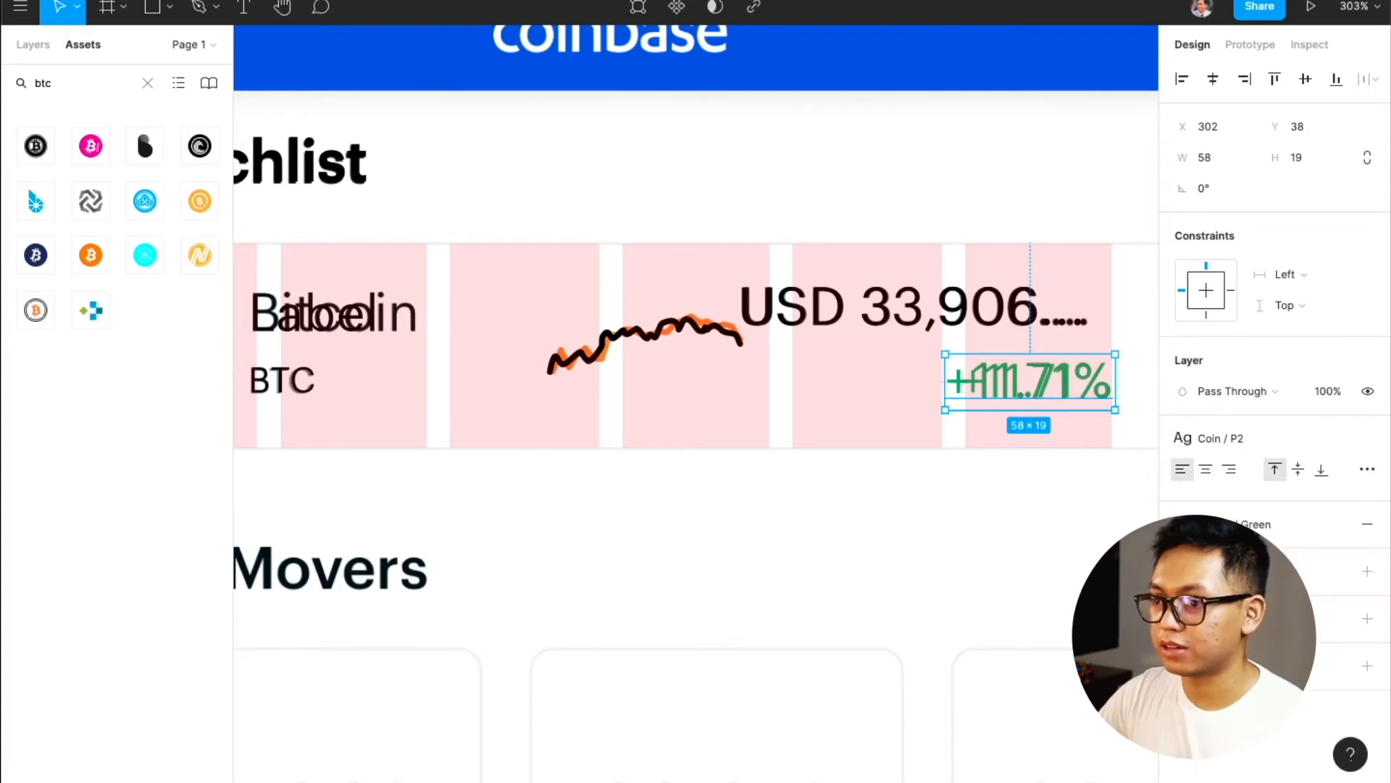
click(876, 568)
- Wrap the Bitcoin name label and the BTC text in a frame and widen the frame to 93
scroll(877, 569, left, 5)
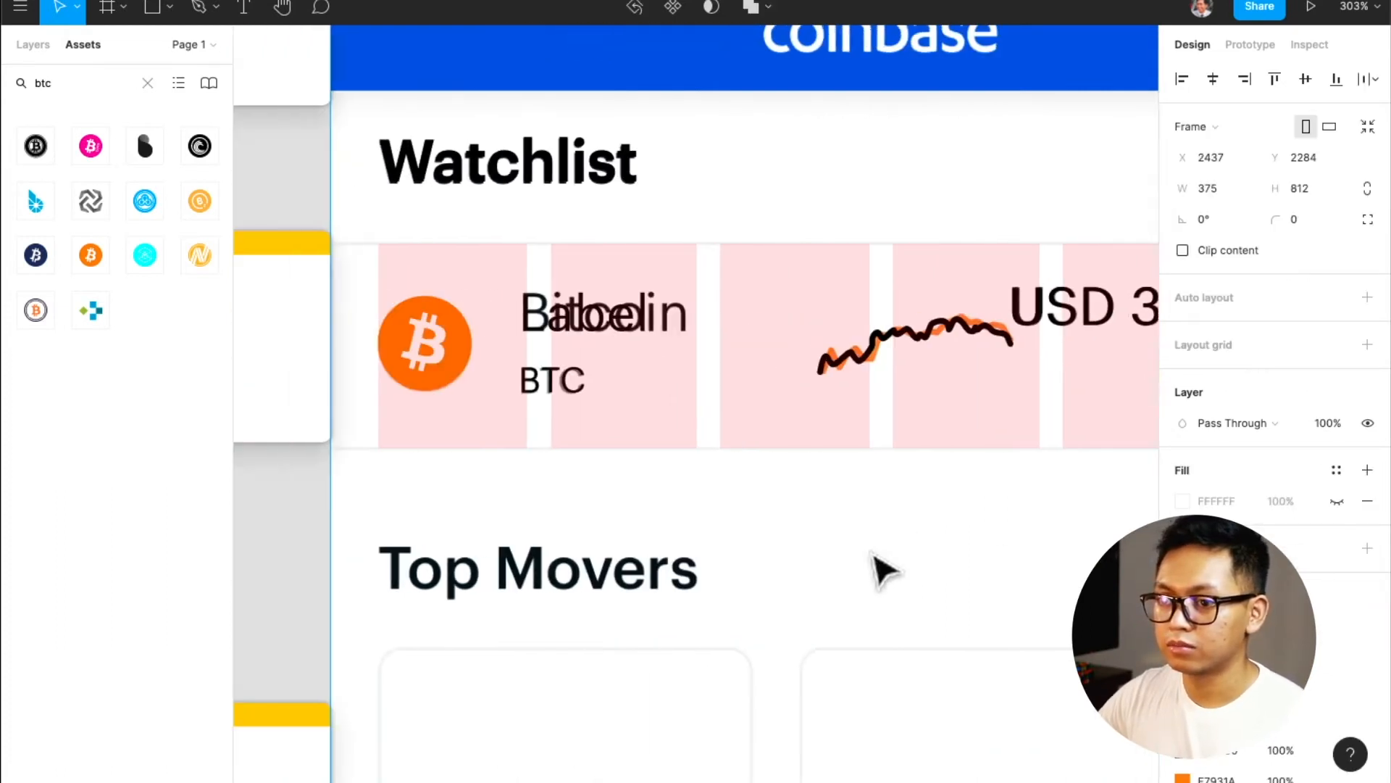
click(574, 325)
shift+click(568, 386)
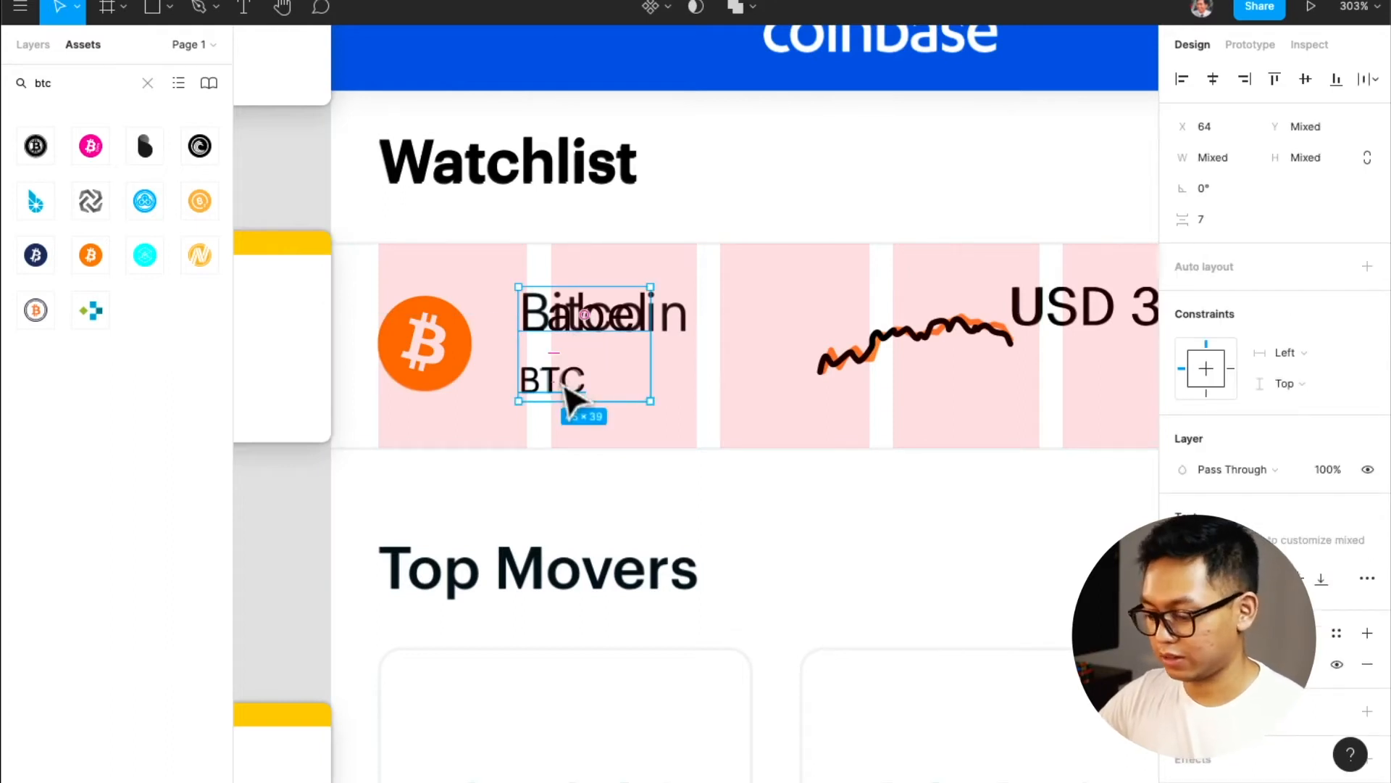
key(alt+super+g)
drag(651, 342, 791, 328)
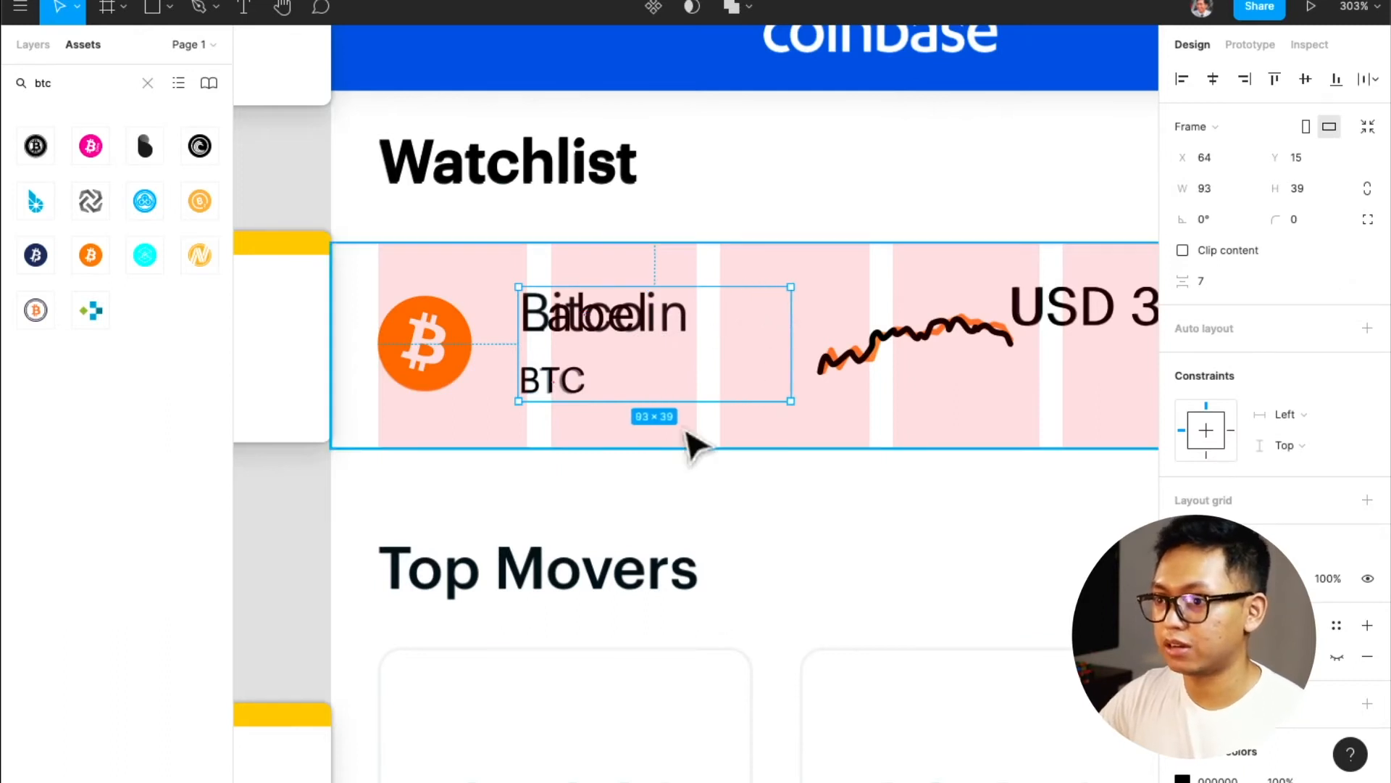
- Wrap the USD 33,906 price text and the +11.71% text together in a frame
scroll(689, 442, right, 5)
click(826, 333)
shift+click(975, 397)
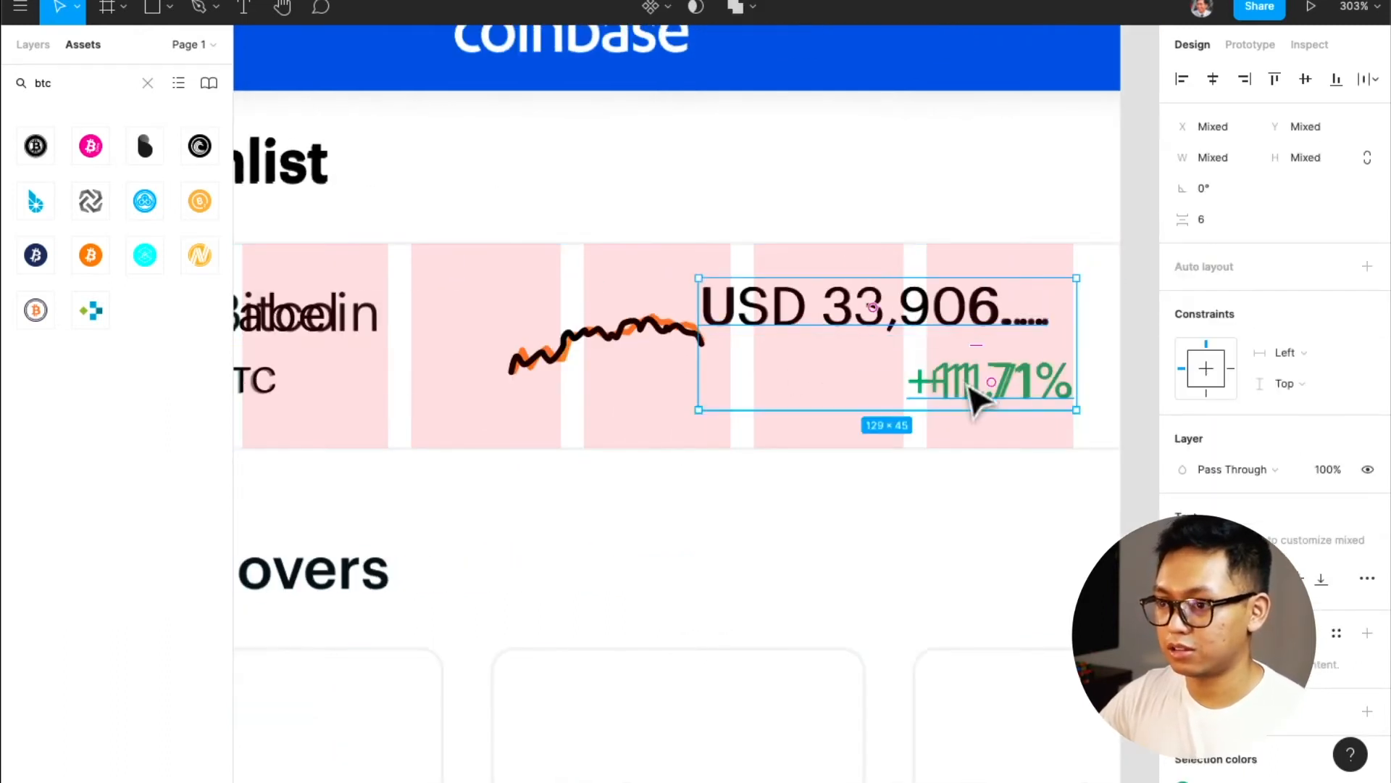
key(alt+super+g)
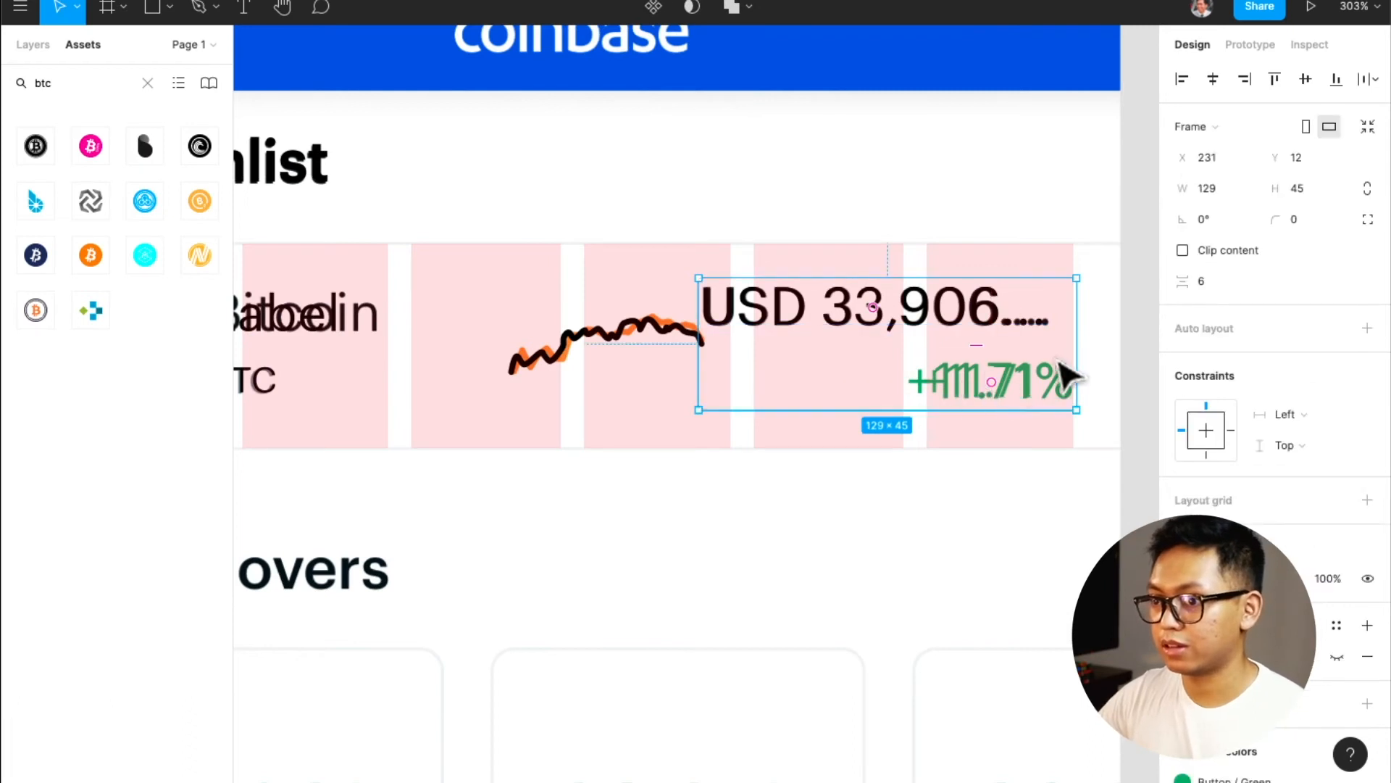
- Align the price text with the right edge of the frame that holds it and the percentage
scroll(1015, 381, right, 3)
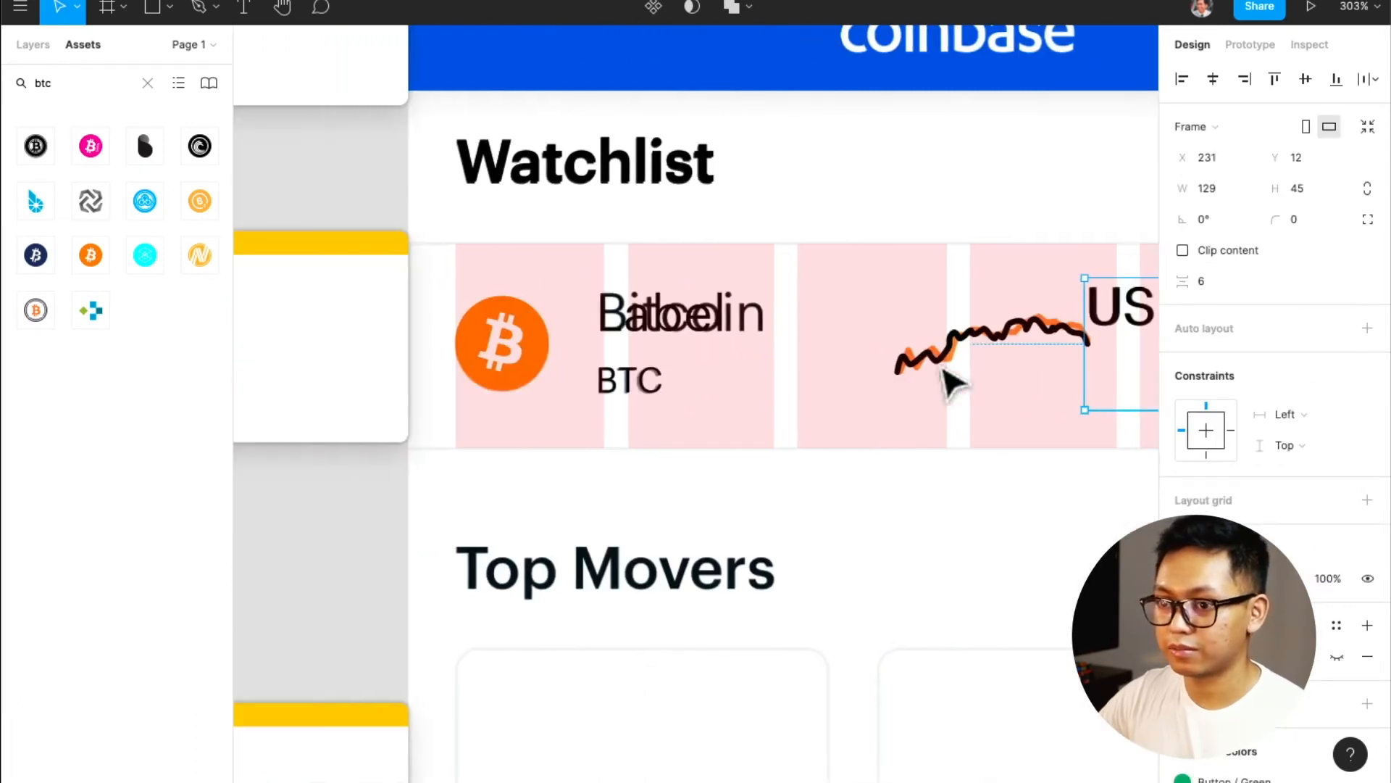
scroll(944, 368, right, 4)
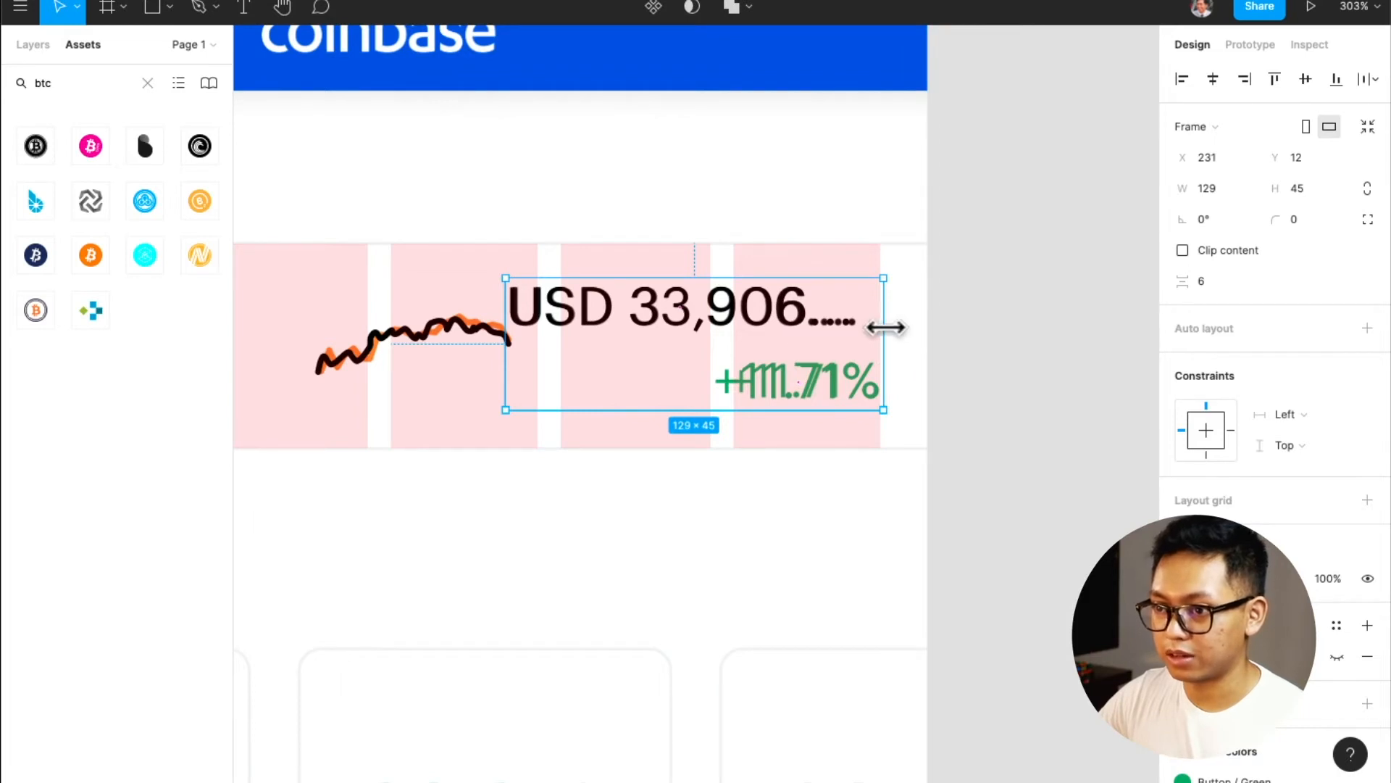
double_click(838, 389)
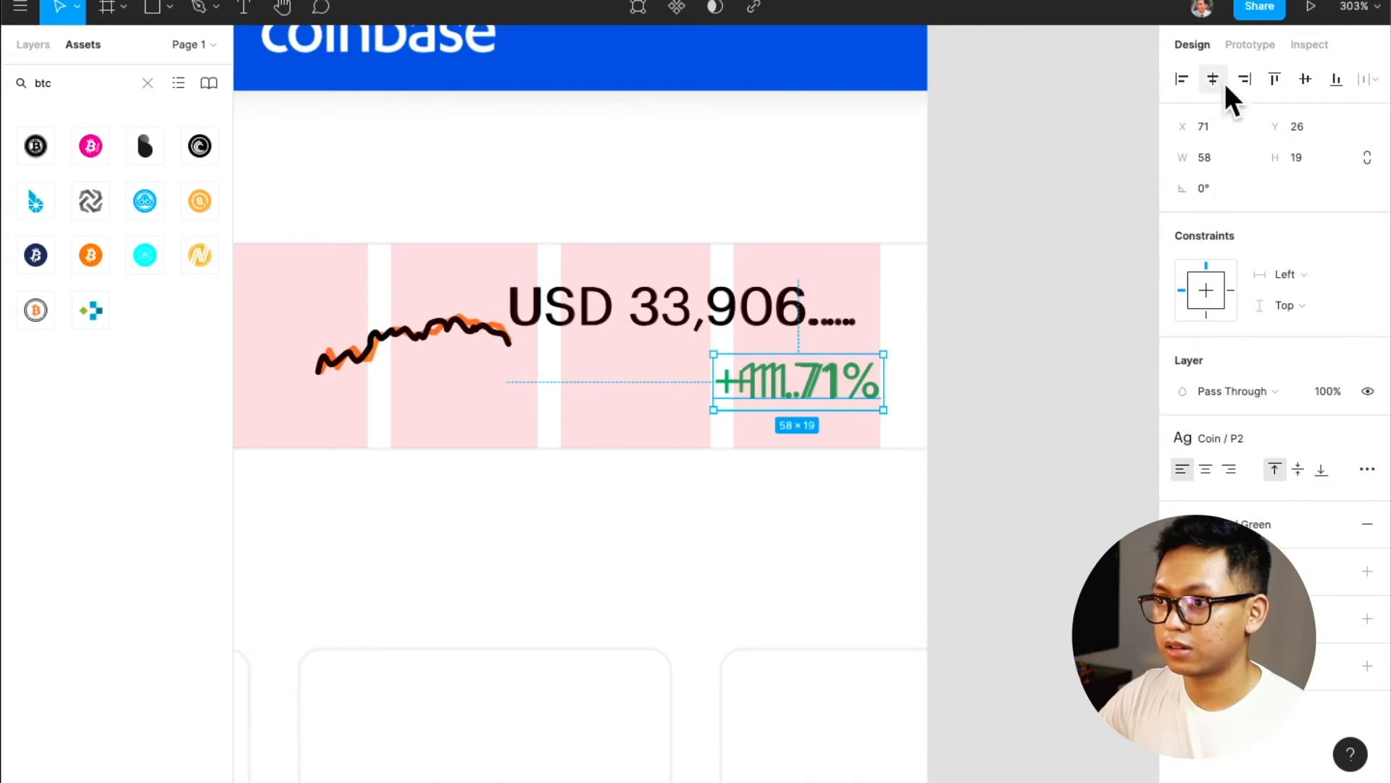
click(857, 288)
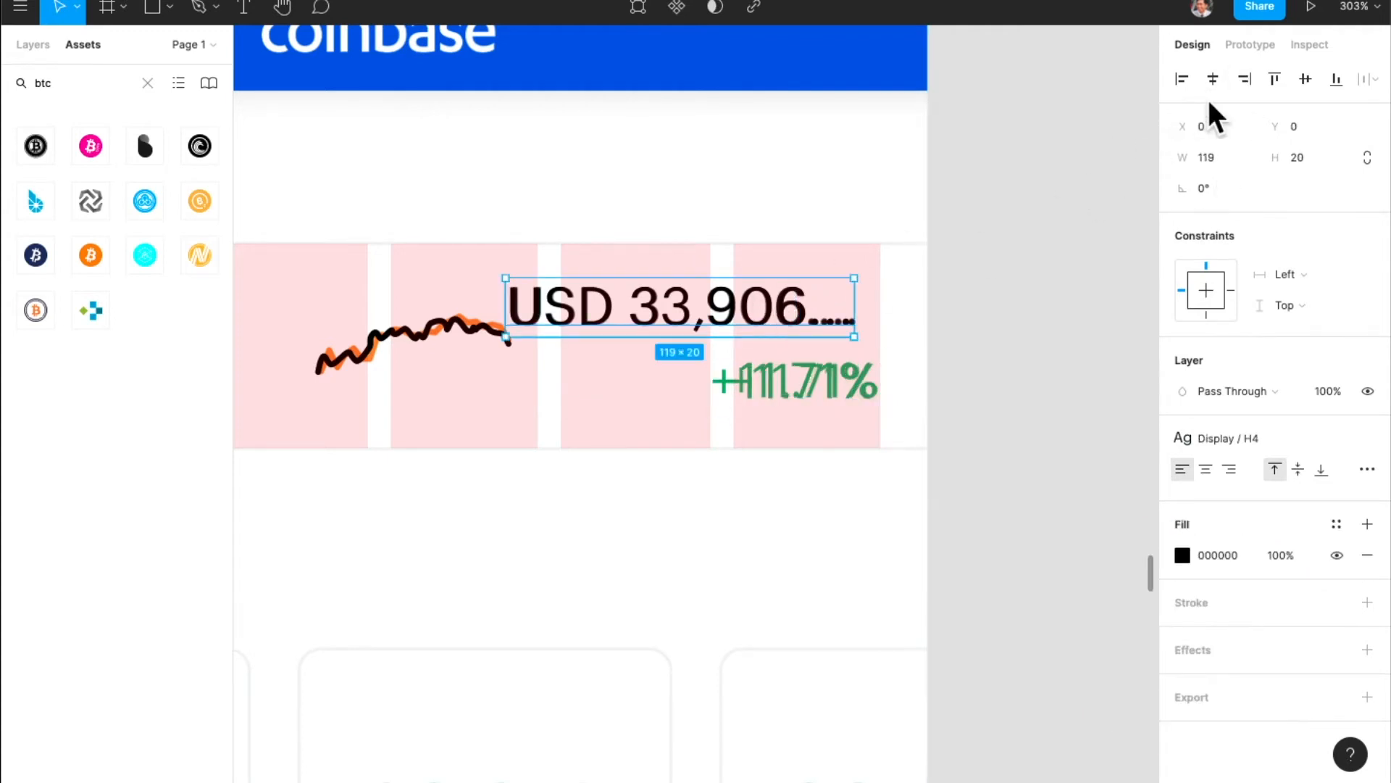
click(1244, 79)
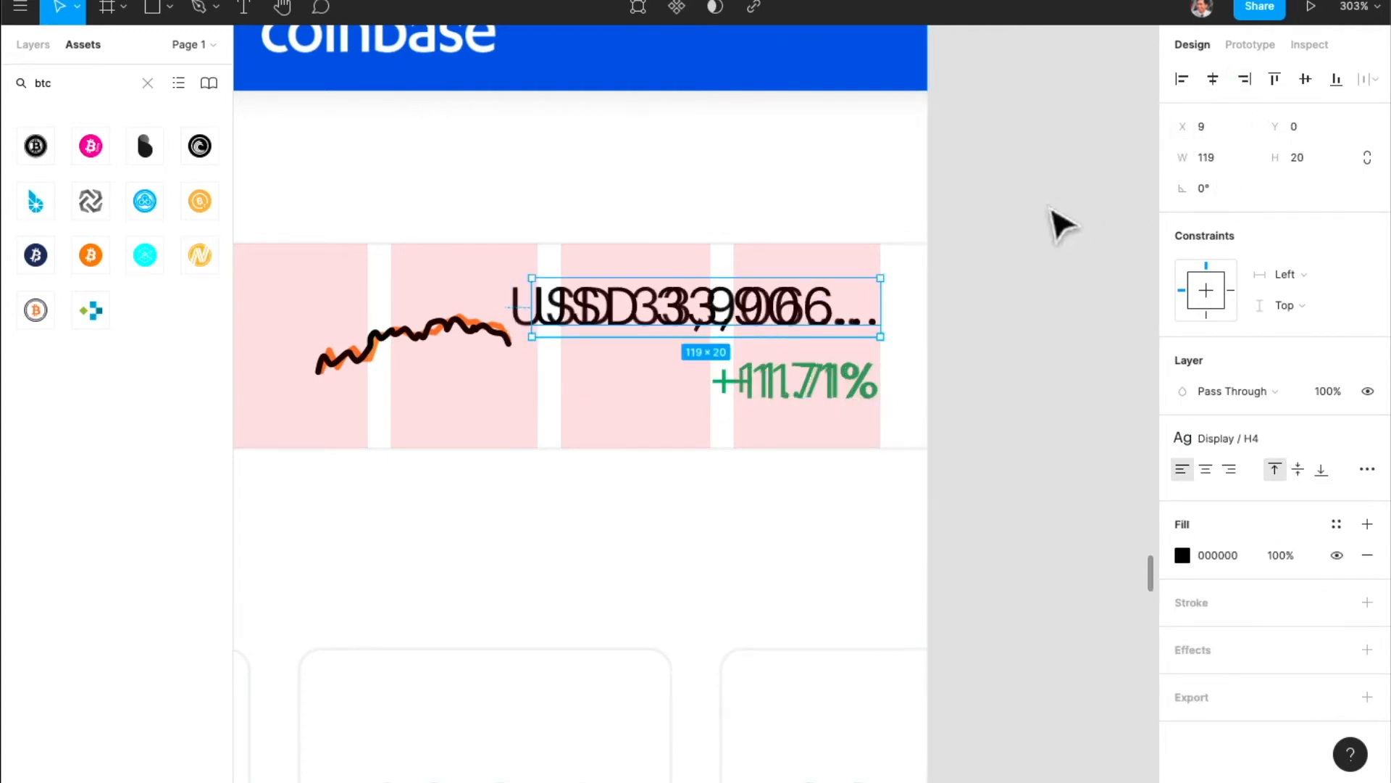
- Set the text alignment of both the price and the percentage text to right
click(794, 397)
shift+click(800, 320)
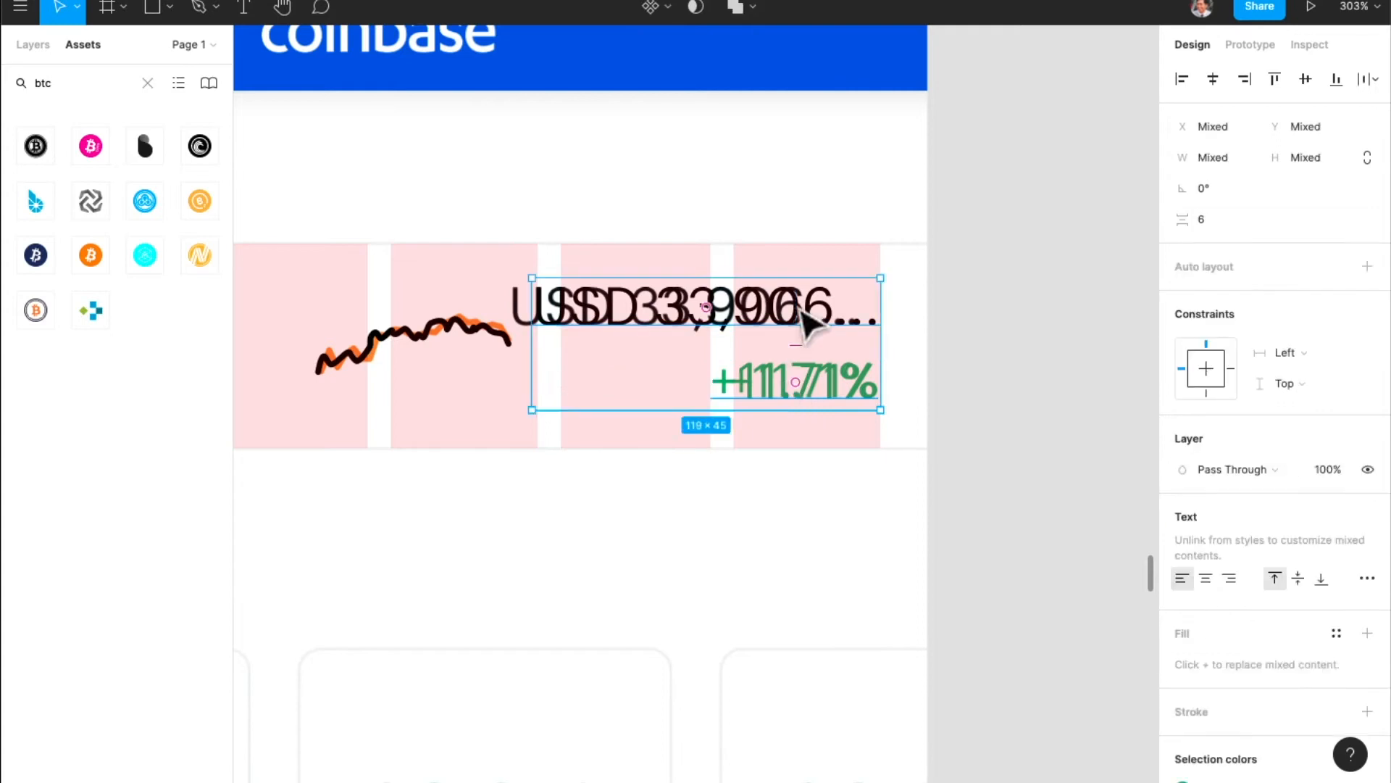
click(1226, 576)
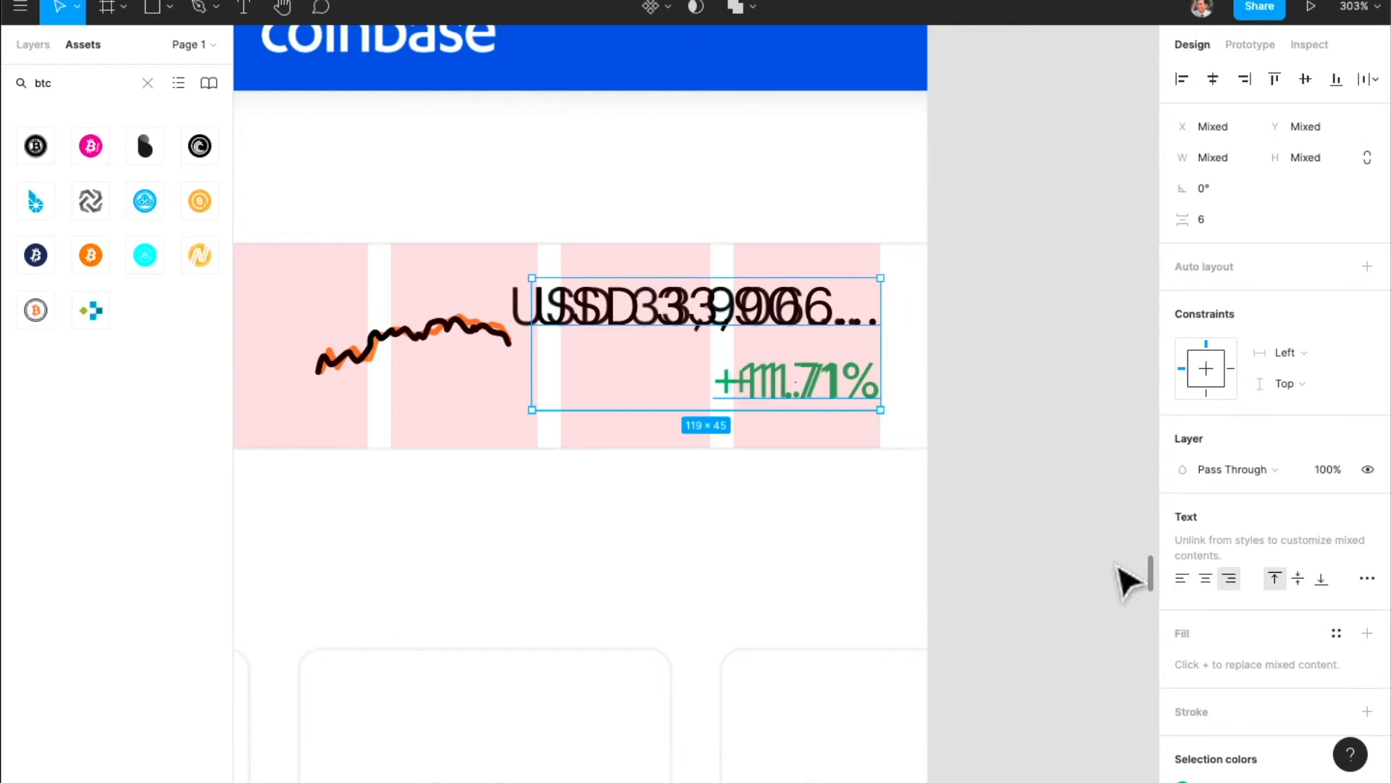
- Check the spacing between the Bitcoin icon, the name frame, the sparkline and the price frame in the Watchlist row
scroll(725, 311, left, 4)
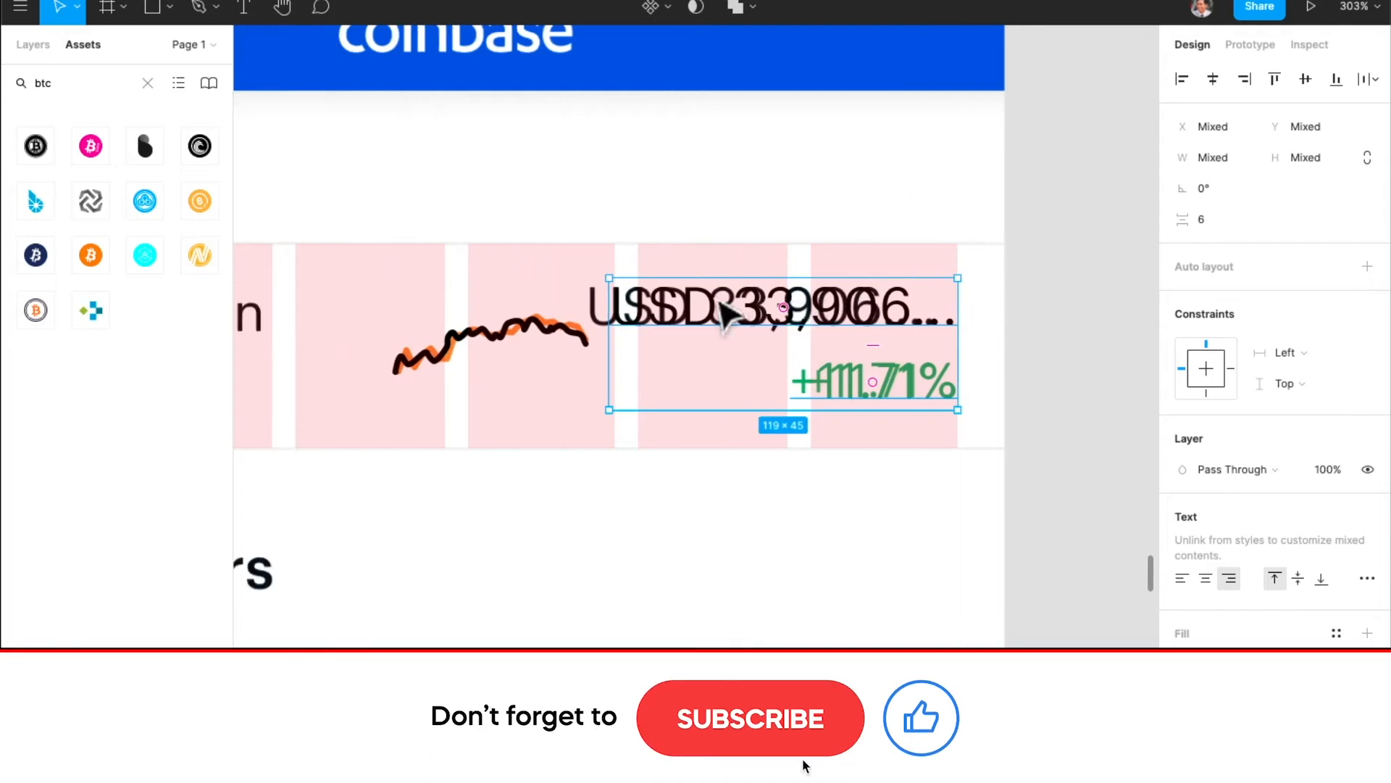
scroll(721, 312, left, 2)
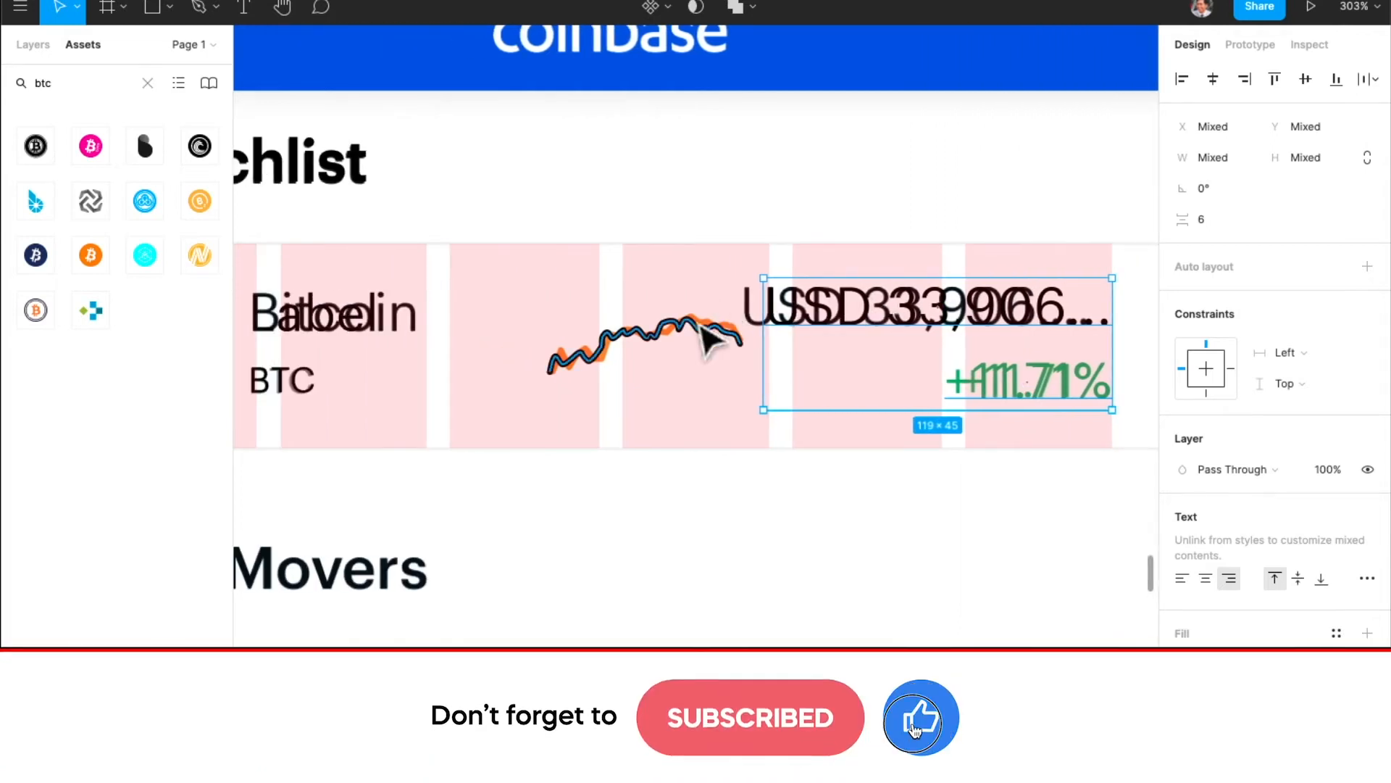
click(695, 326)
scroll(797, 330, left, 2)
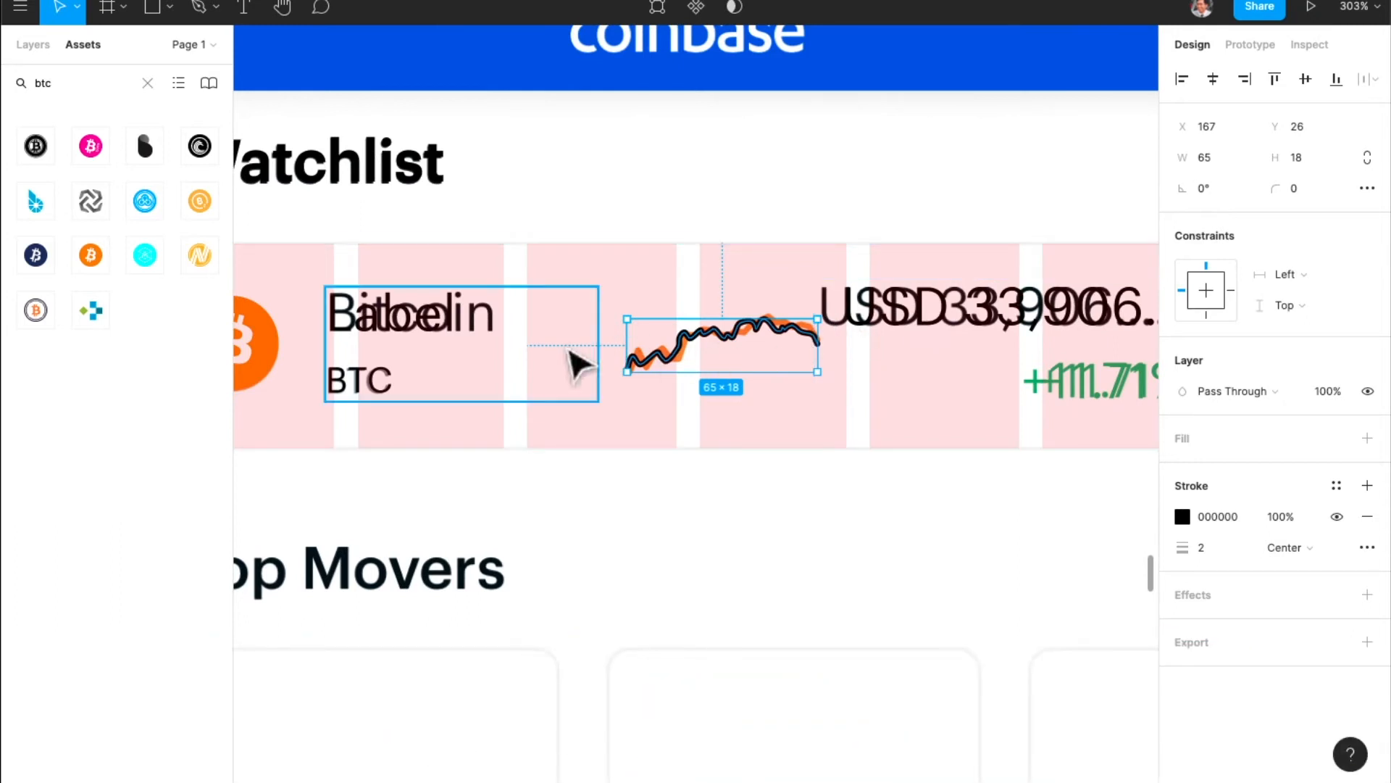
scroll(867, 351, up, 5)
scroll(867, 351, down, 3)
scroll(708, 350, left, 4)
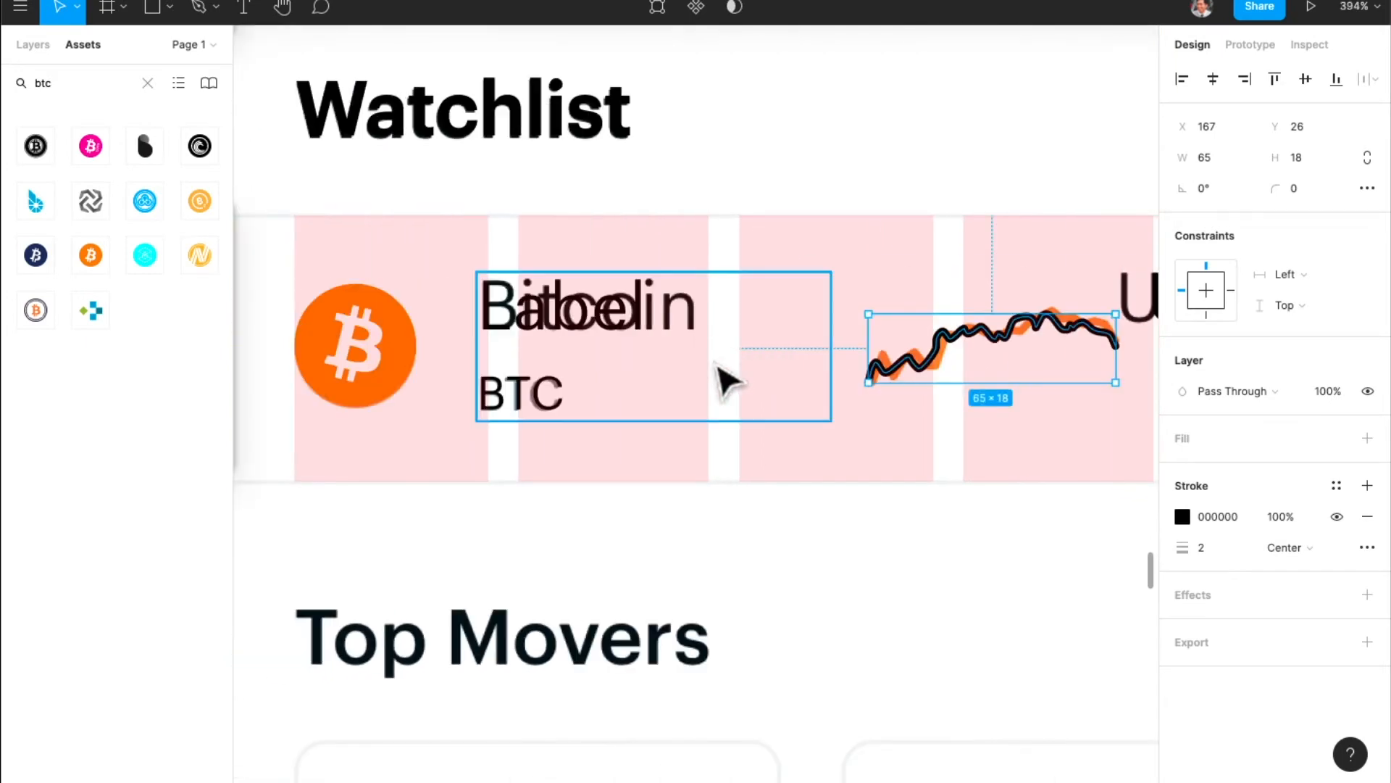
click(402, 363)
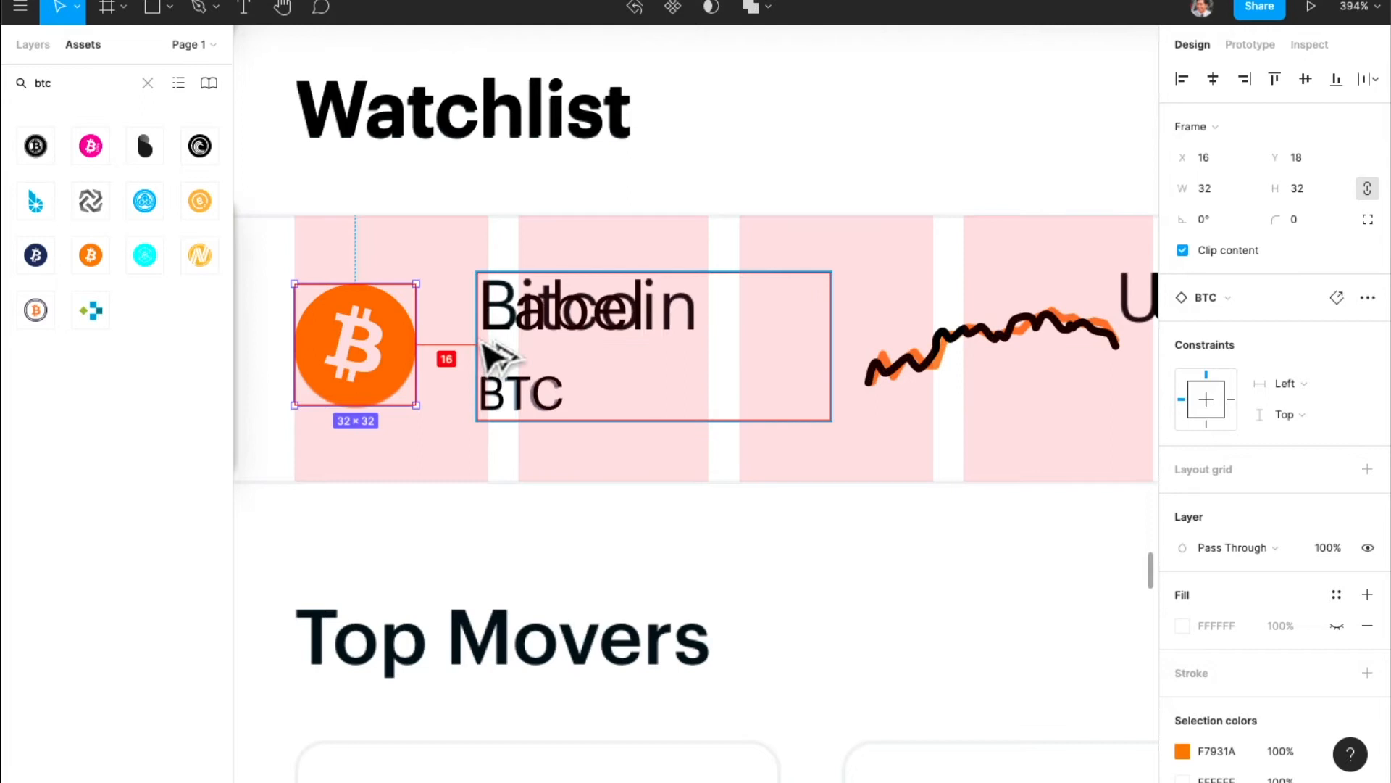
scroll(497, 358, right, 3)
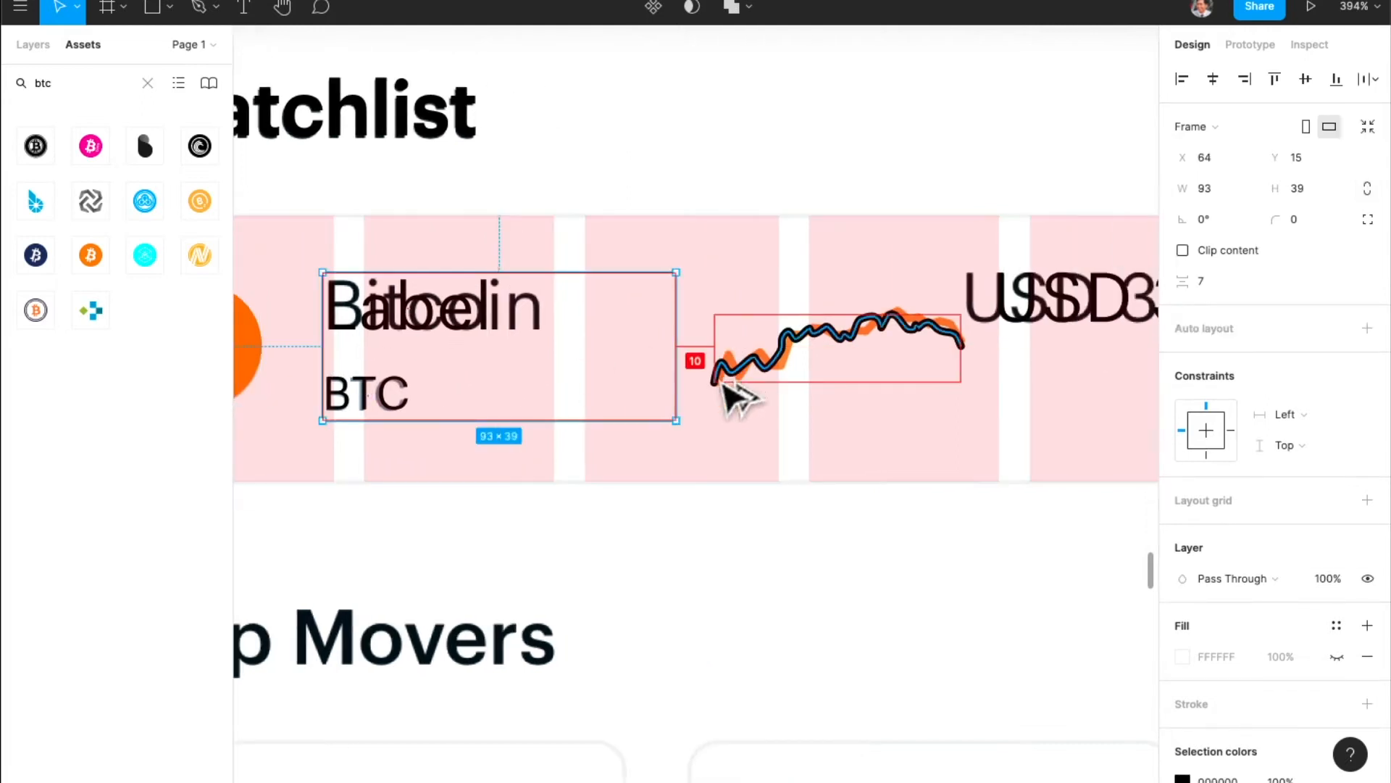
scroll(703, 391, right, 5)
click(618, 328)
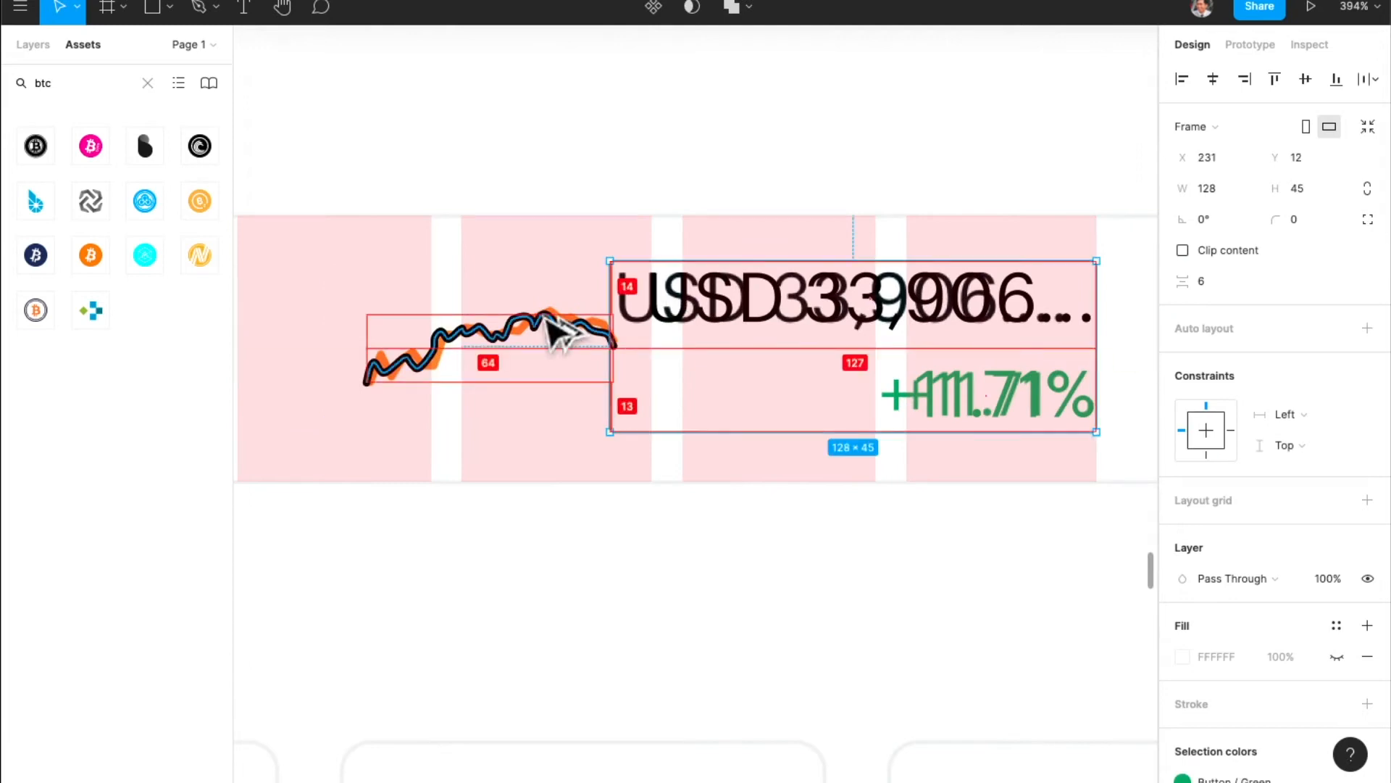
scroll(580, 331, left, 2)
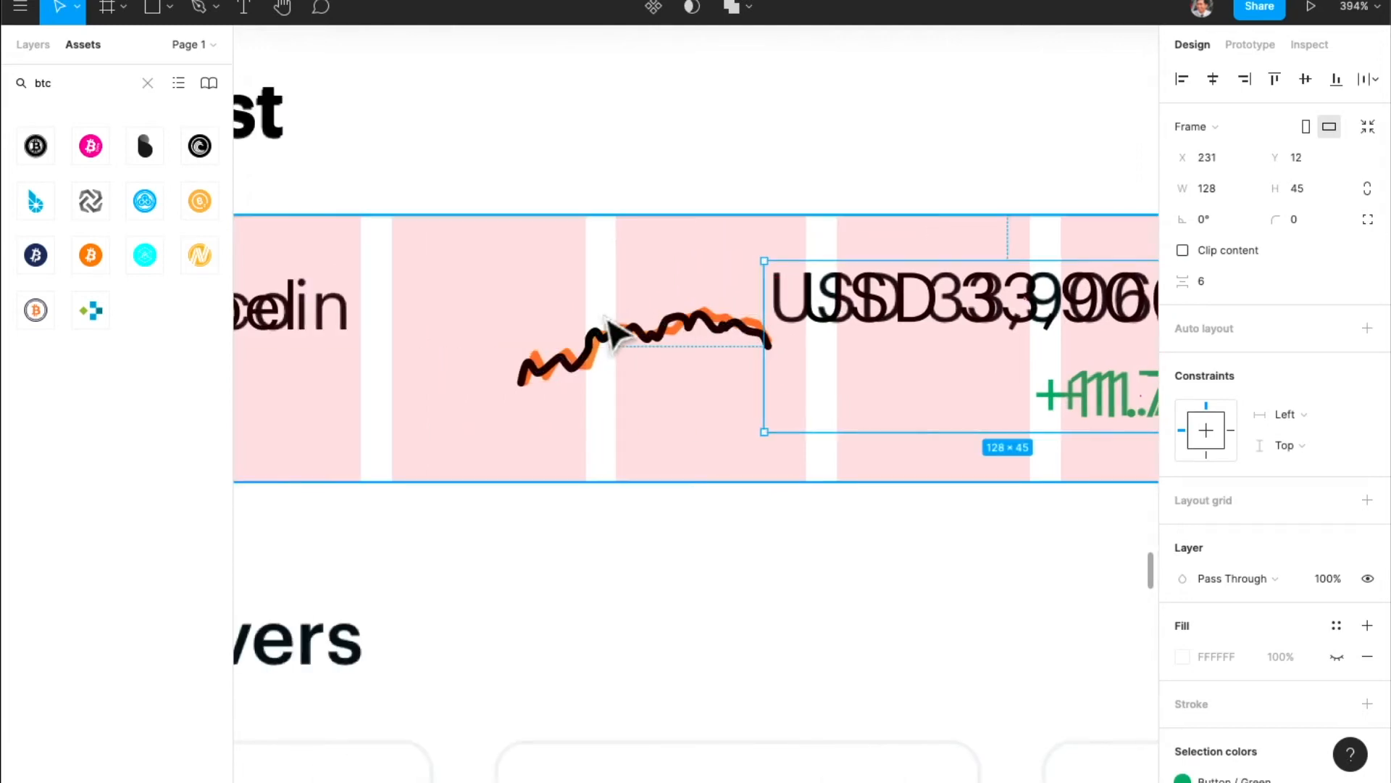
- Wrap the sparkline and the price frame together in a new frame
scroll(612, 333, down, 3)
click(628, 338)
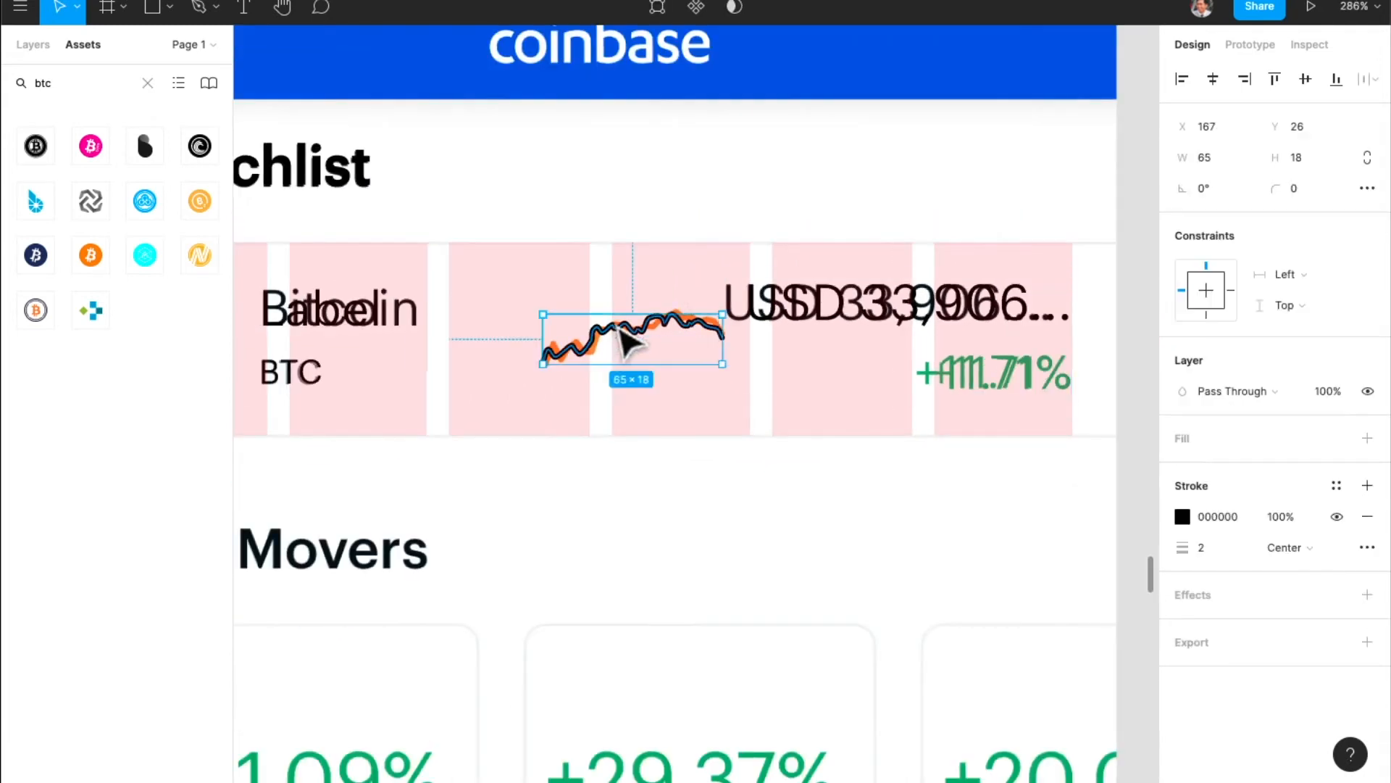
shift+click(771, 318)
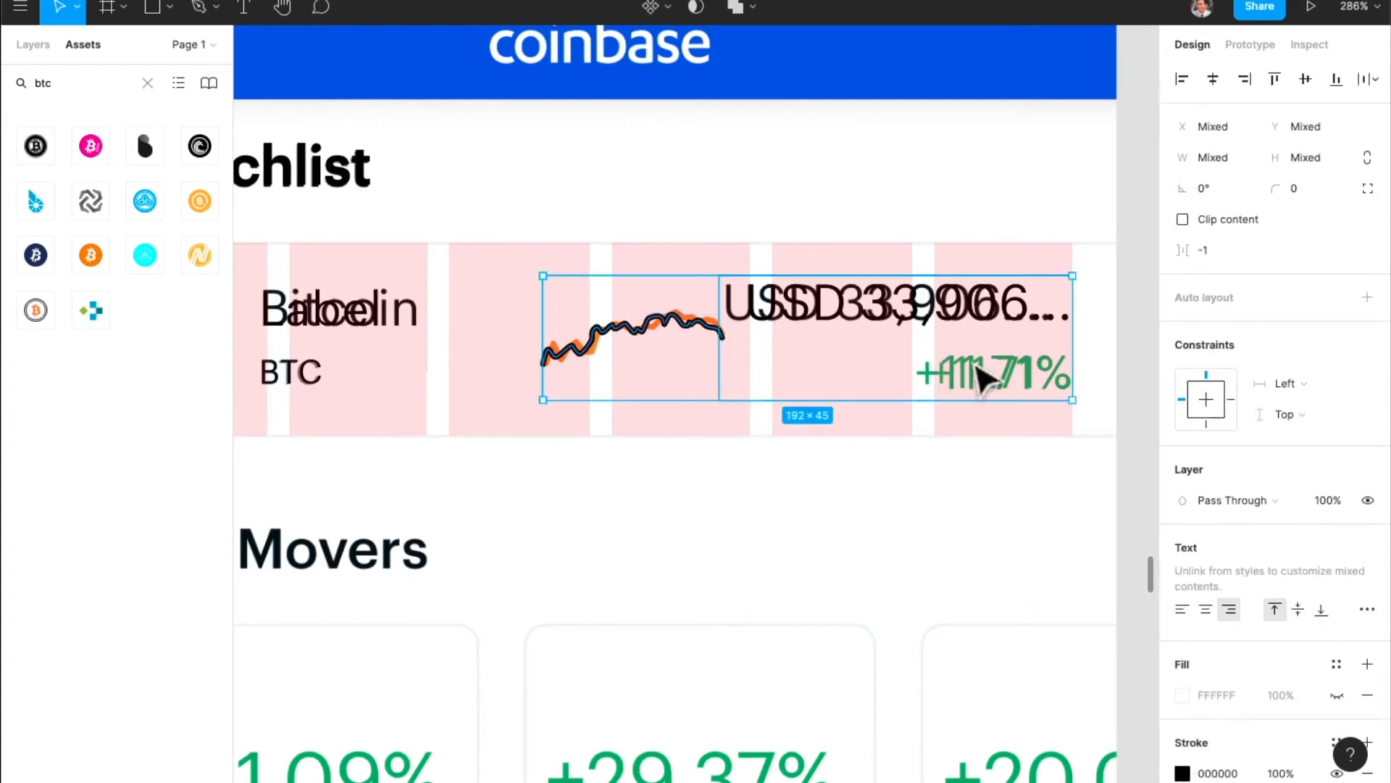
key(alt+super+g)
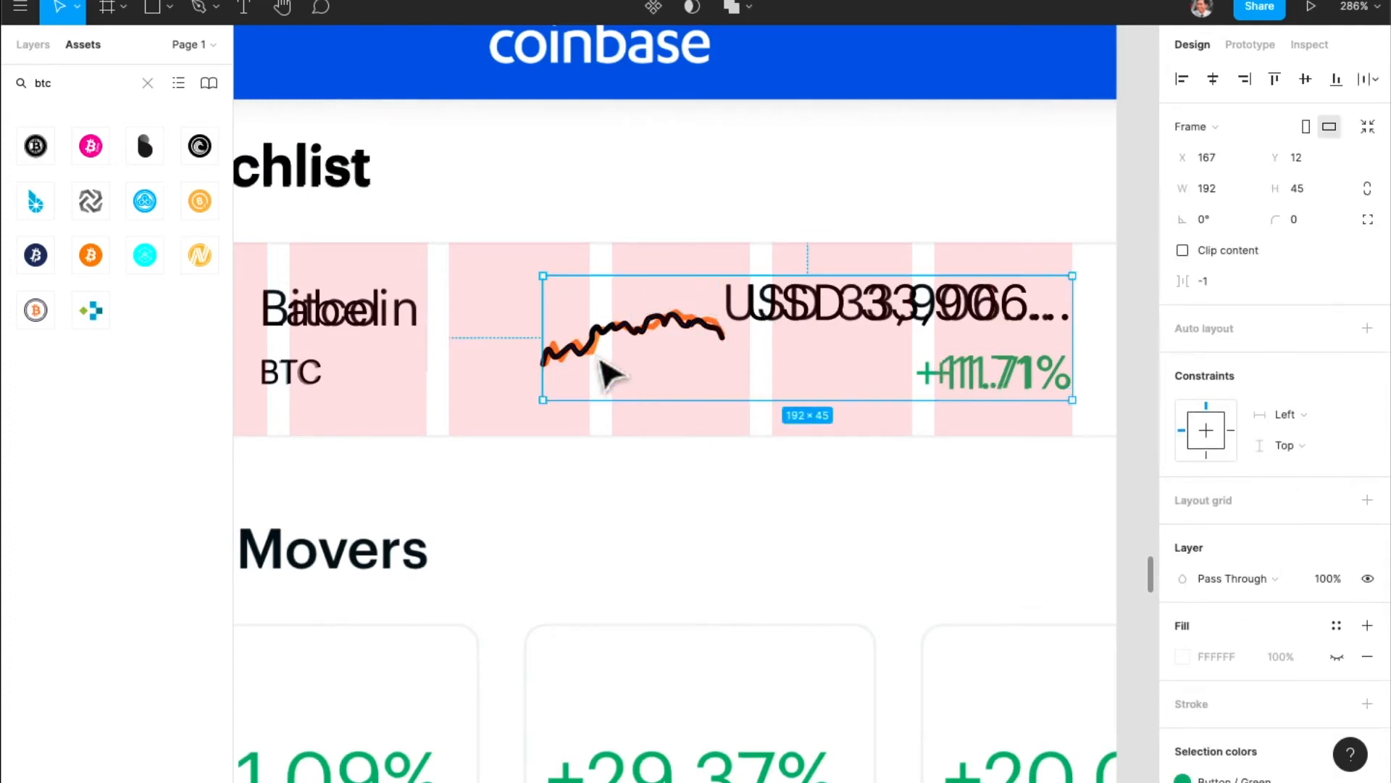
- Apply the Orange / 0 colour style to the sparkline's stroke
double_click(631, 351)
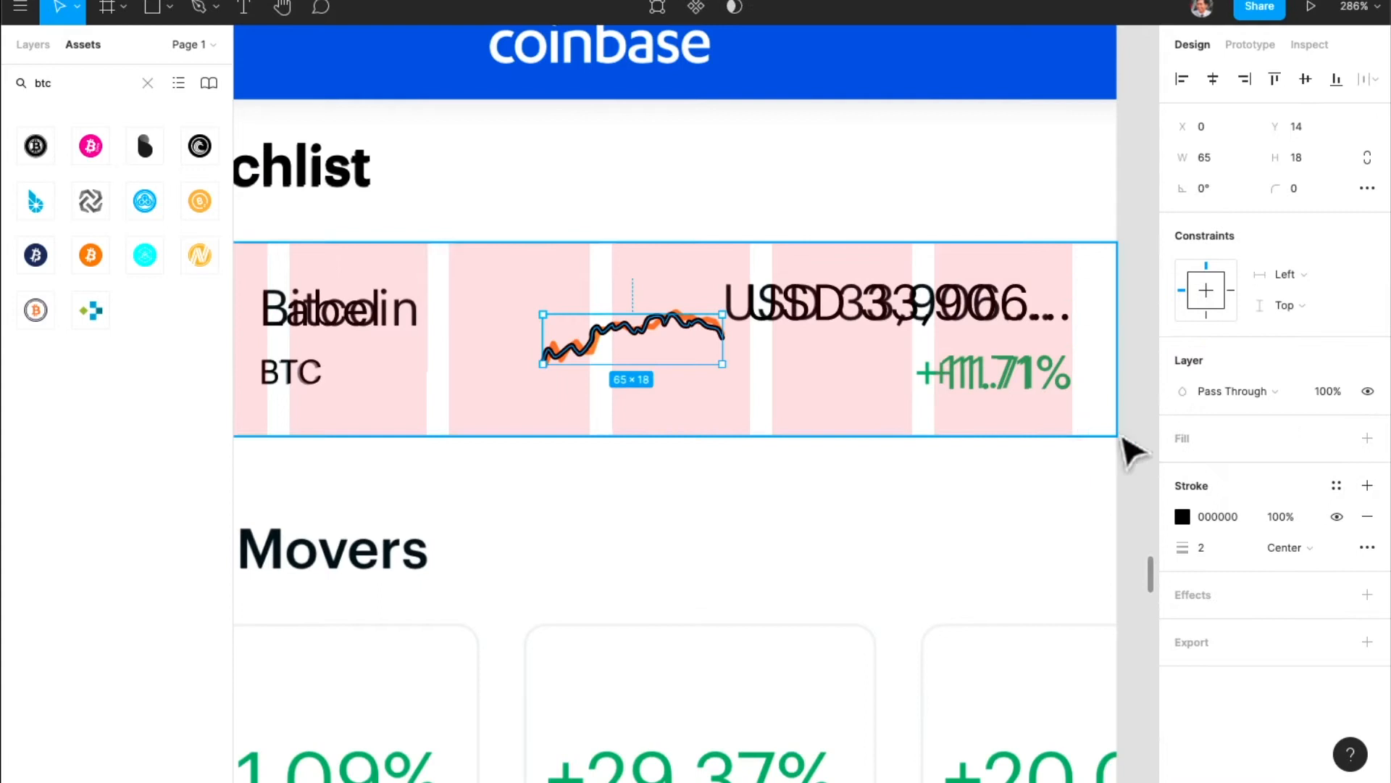
click(1340, 486)
scroll(1192, 623, down, 5)
scroll(1199, 656, up, 3)
scroll(1198, 651, down, 2)
click(1200, 632)
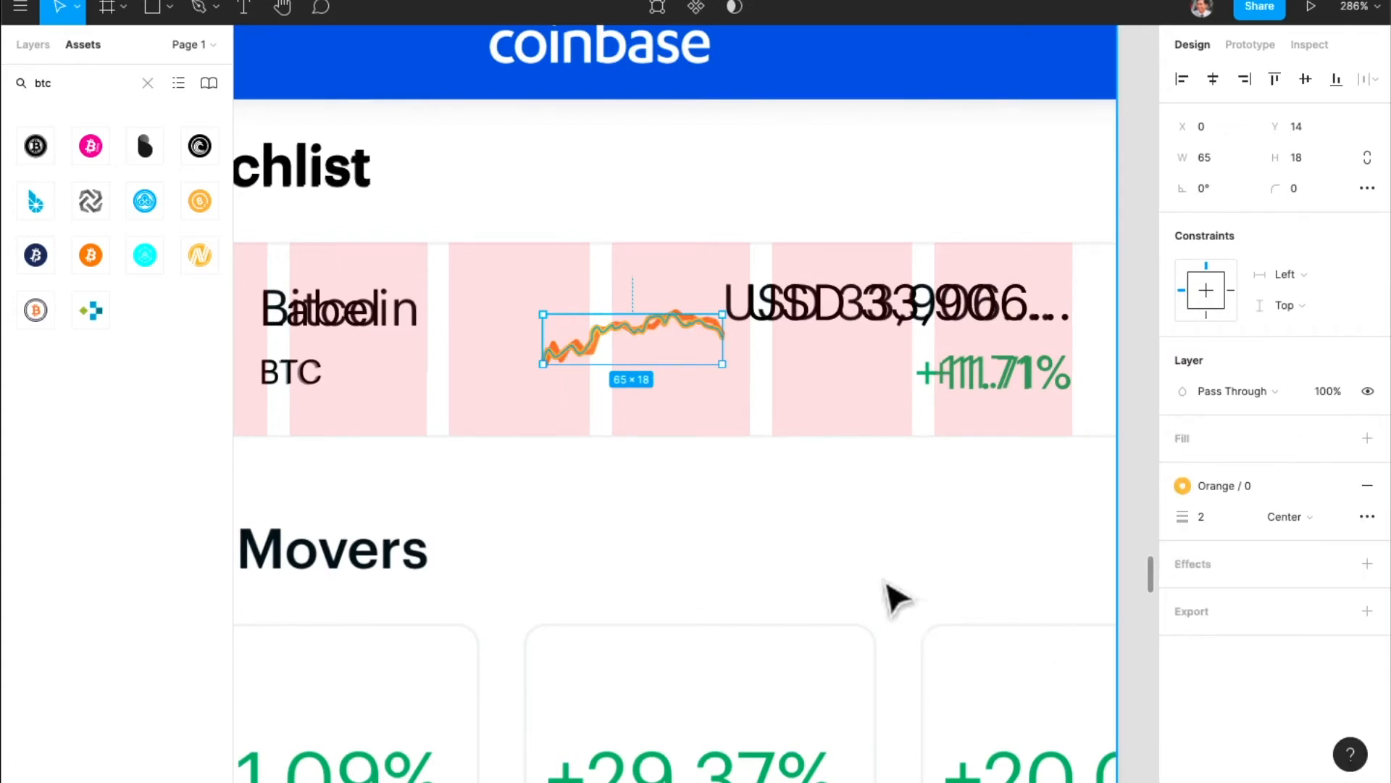
- Sample the orange of the reference sparkline, E9973C, as the stroke colour of the Watchlist row's sparkline vector
click(618, 391)
scroll(620, 395, left, 3)
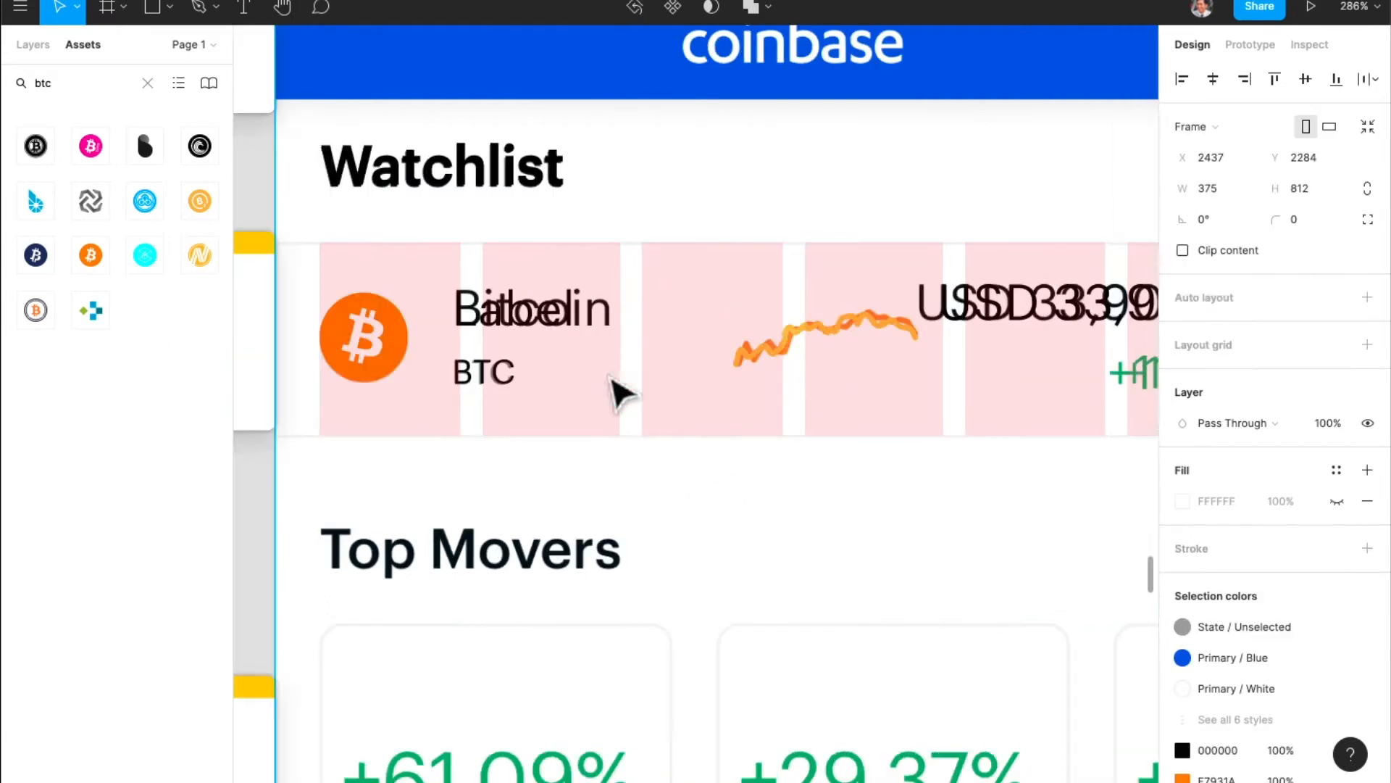
scroll(618, 392, down, 5)
scroll(620, 391, up, 5)
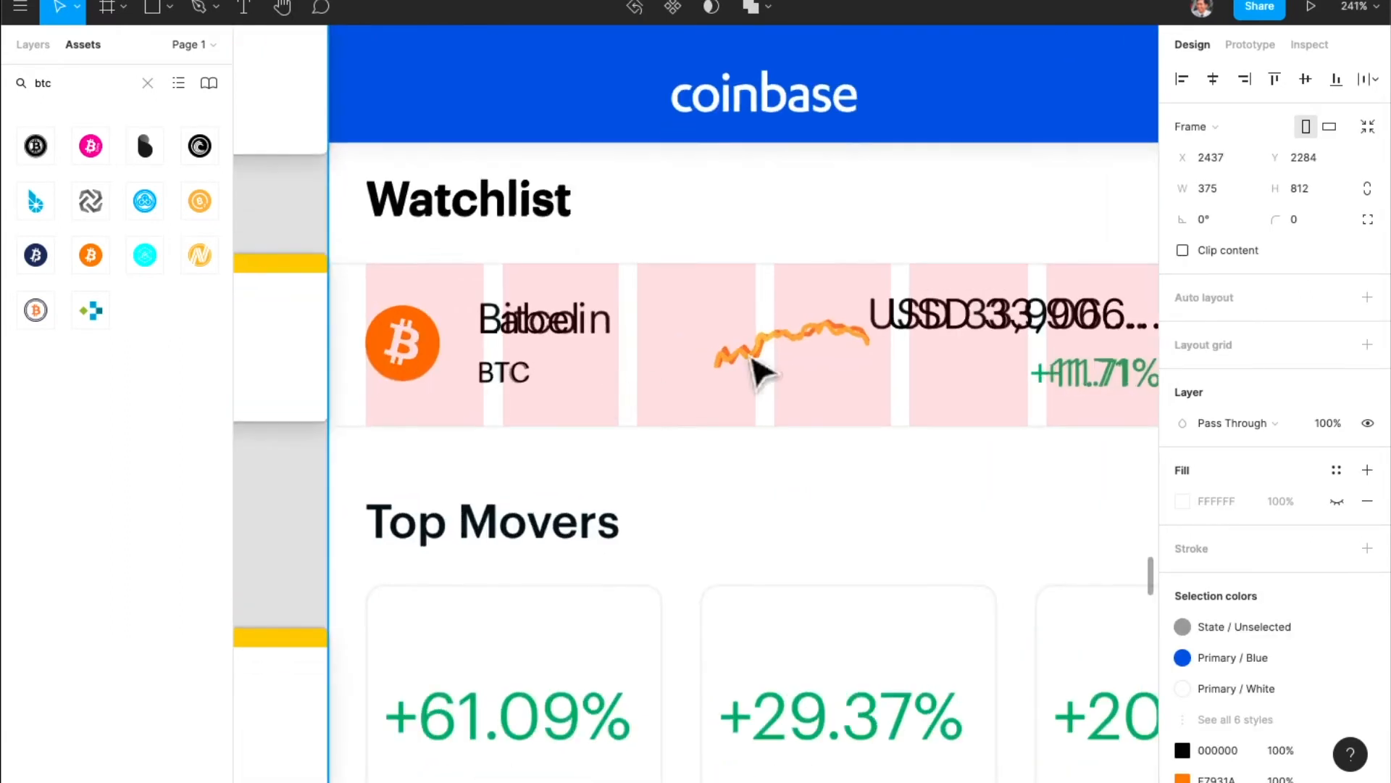
scroll(753, 366, up, 10)
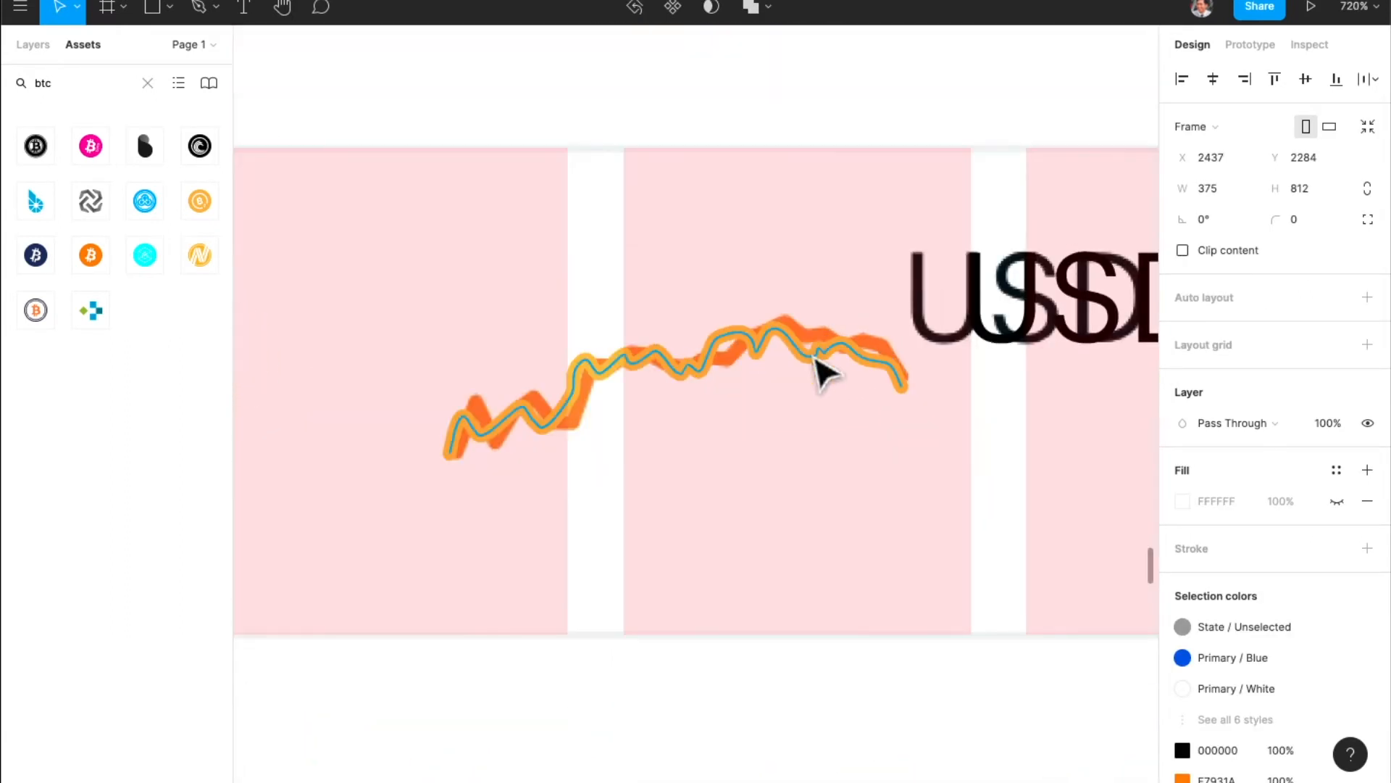
click(819, 369)
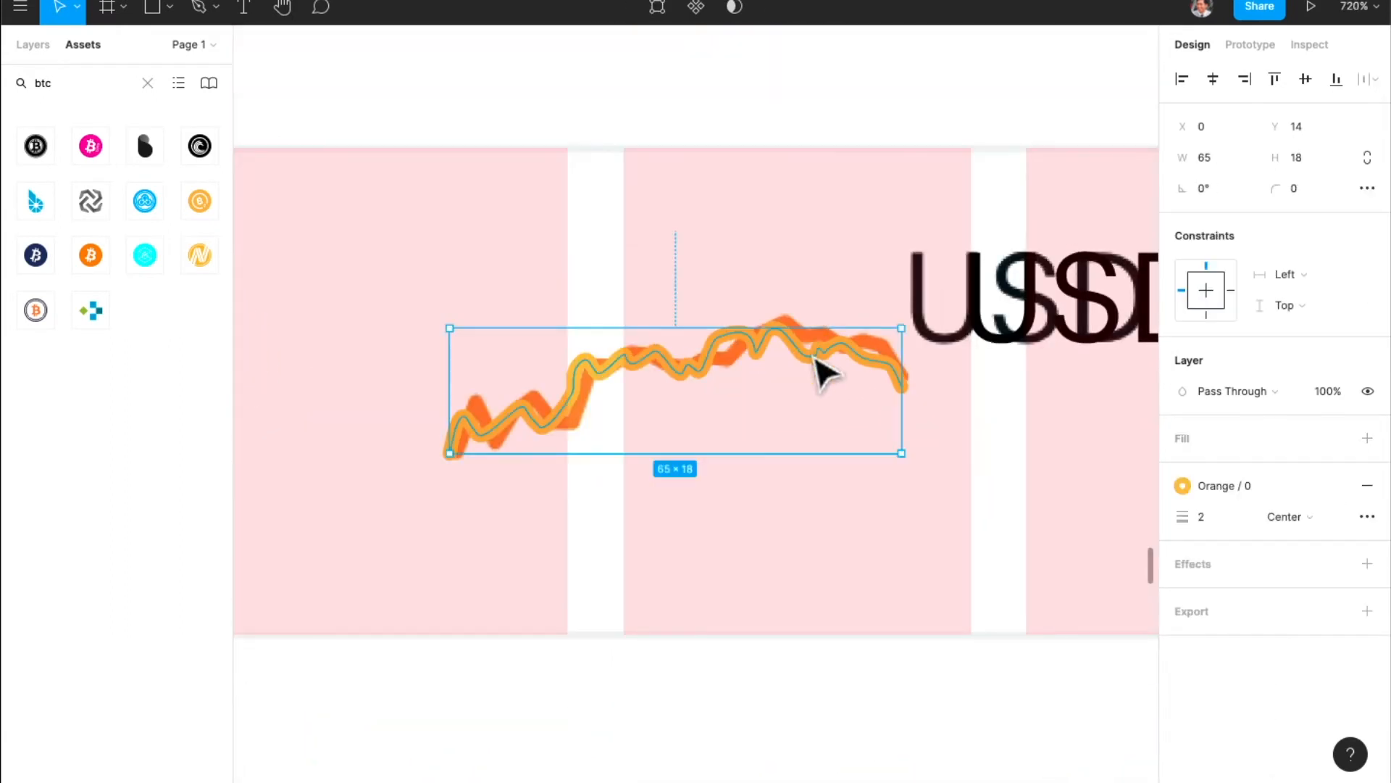
key(i)
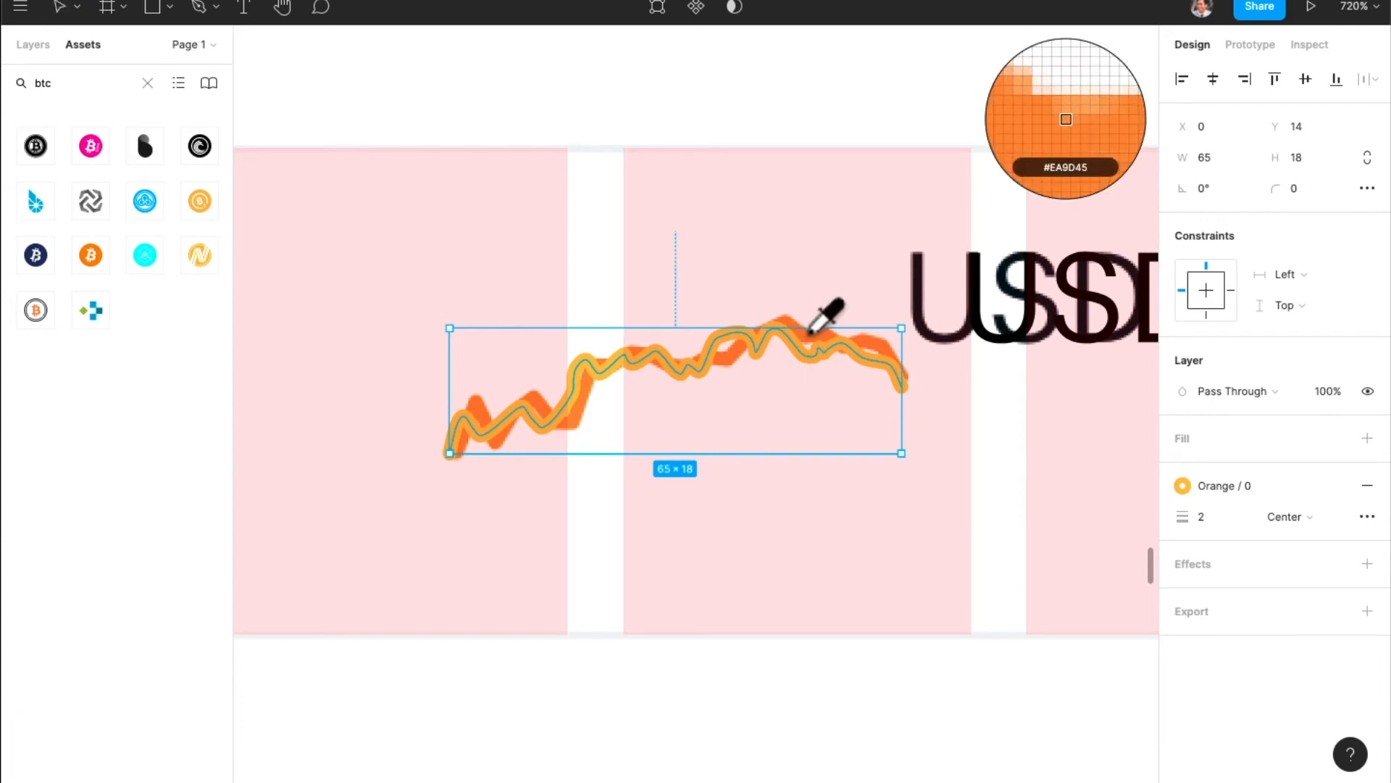
click(810, 335)
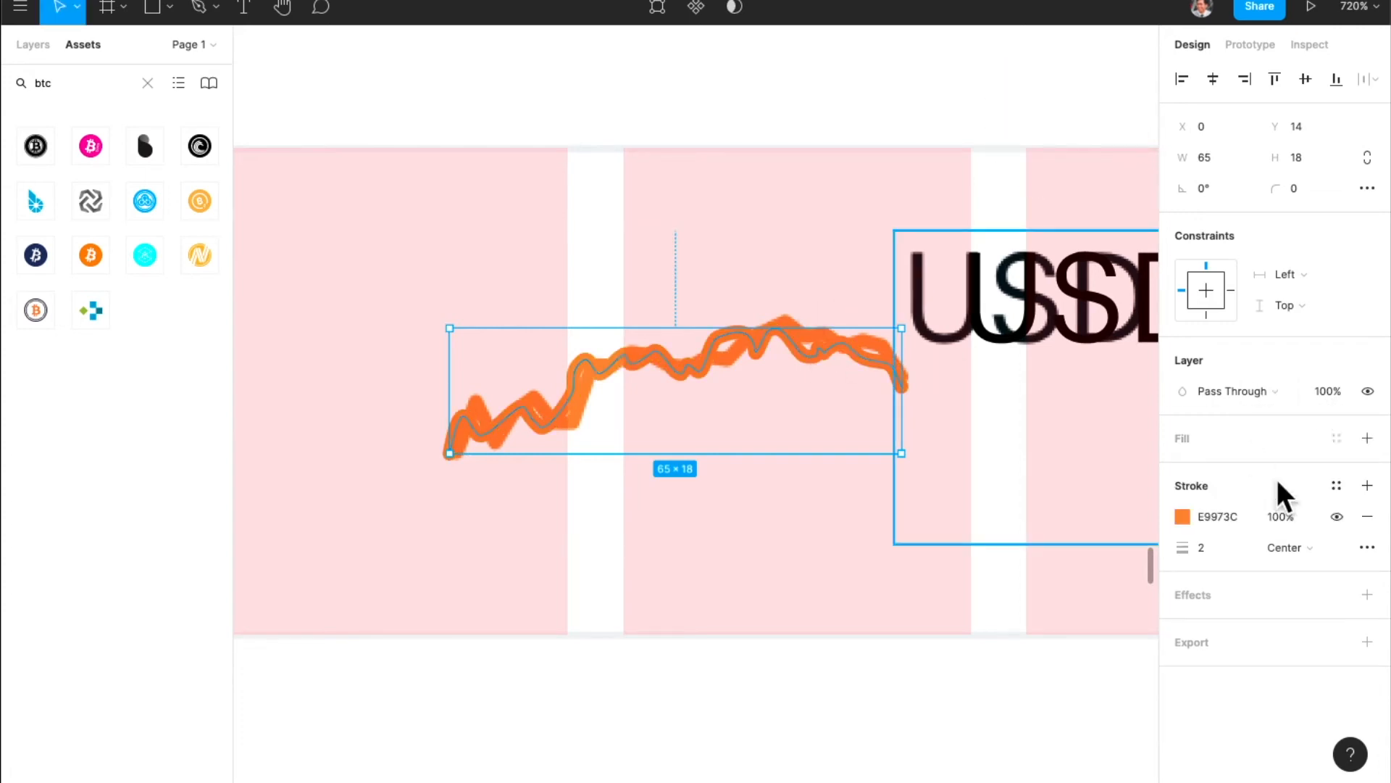
- Create a new colour style named "Orange / 0" from the sparkline's stroke colour
click(1334, 484)
click(1359, 442)
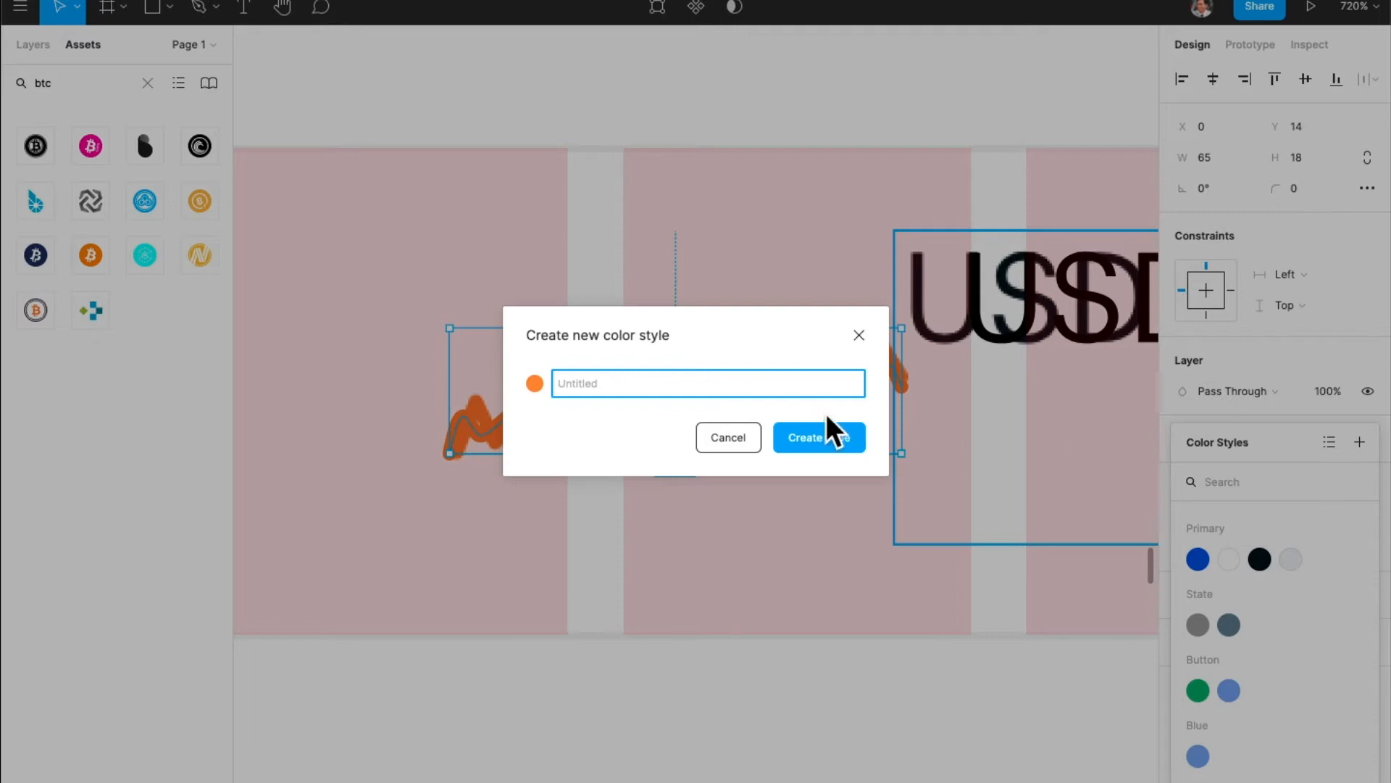
text(Orang)
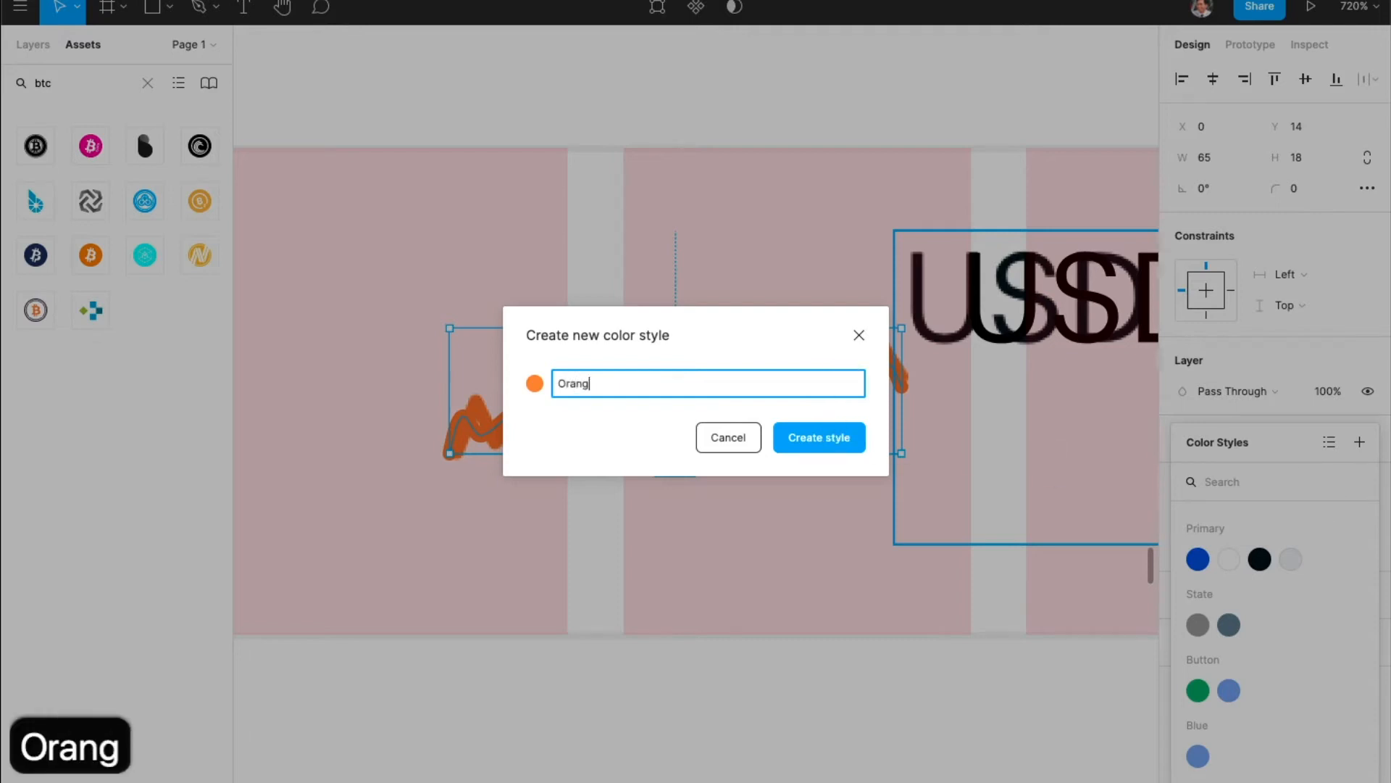
text(e / 0)
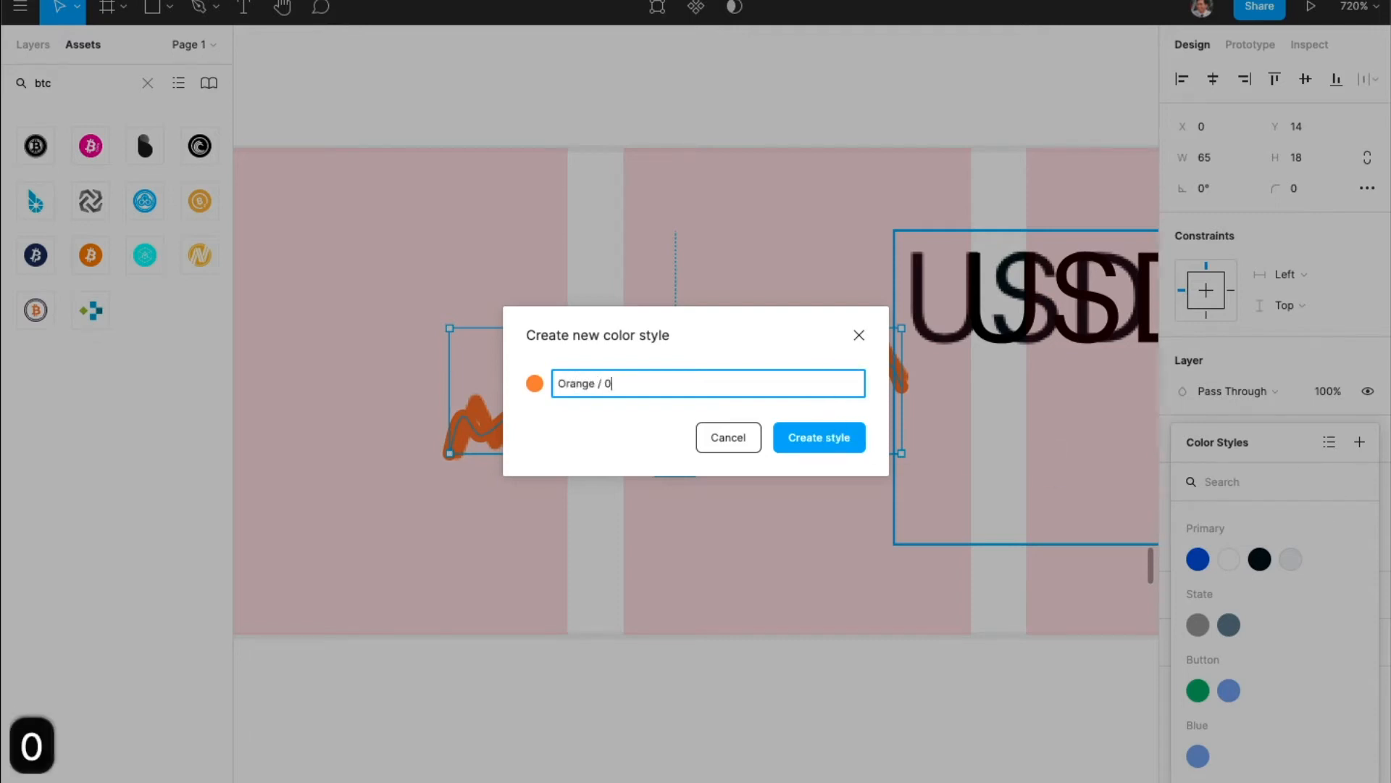
key(Return)
click(726, 534)
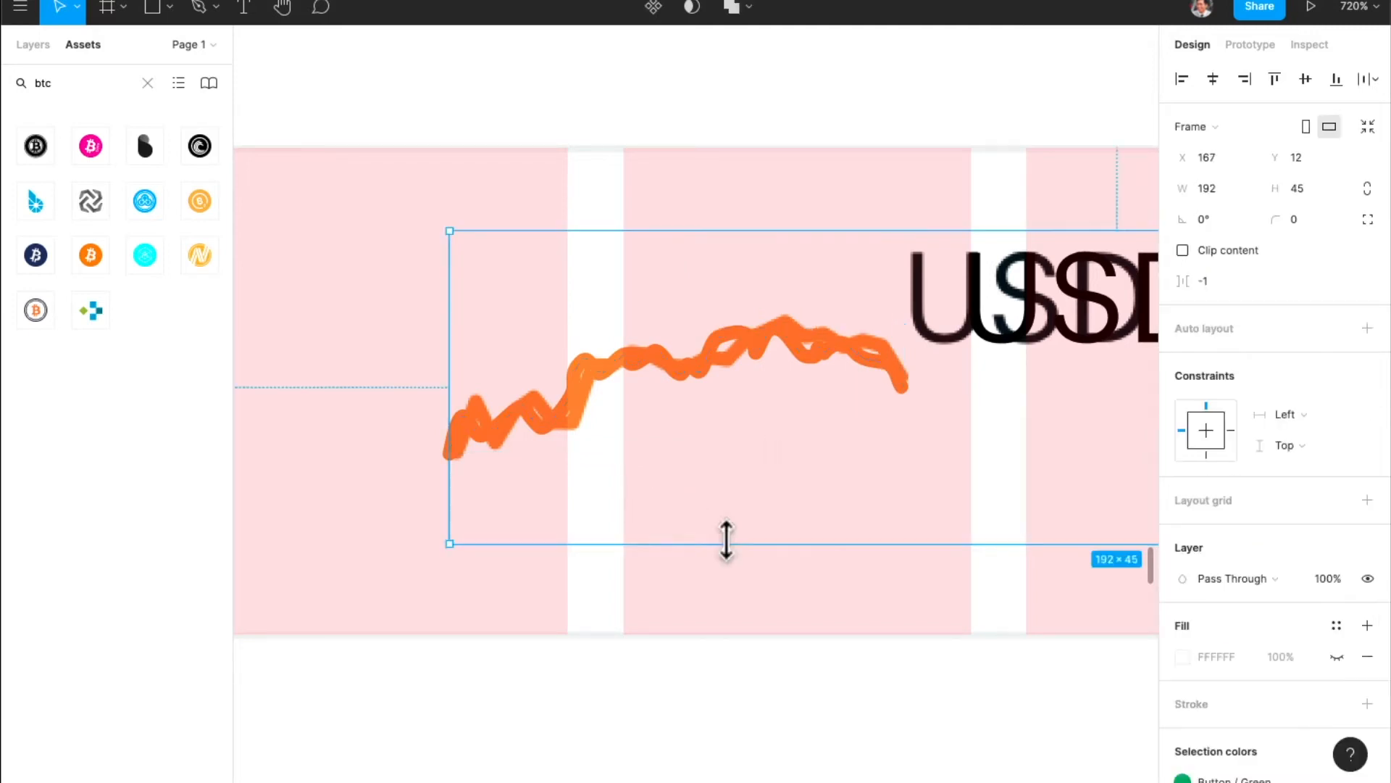
- Apply the State / Unselected colour style to the BTC ticker text in the Watchlist row
scroll(721, 596, down, 3)
scroll(717, 598, left, 3)
scroll(717, 601, left, 2)
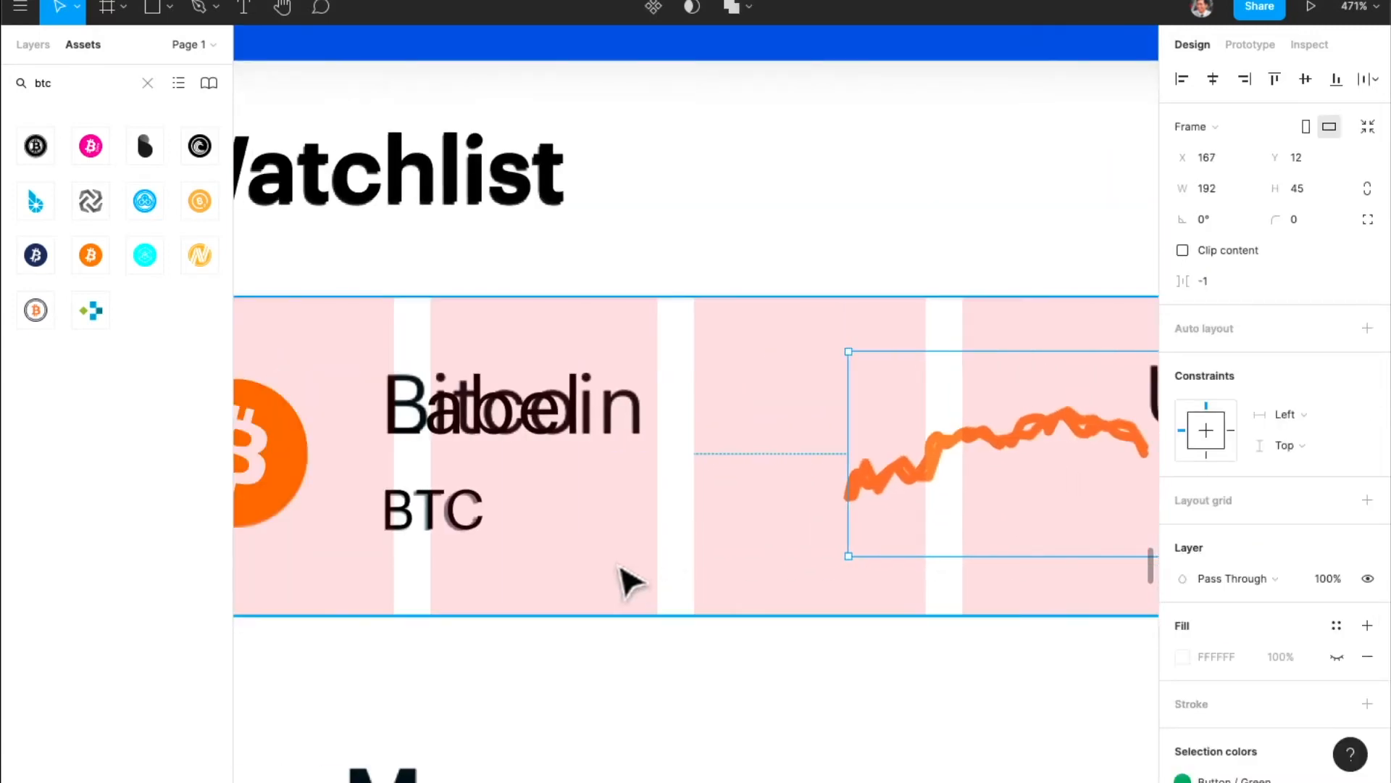
double_click(465, 534)
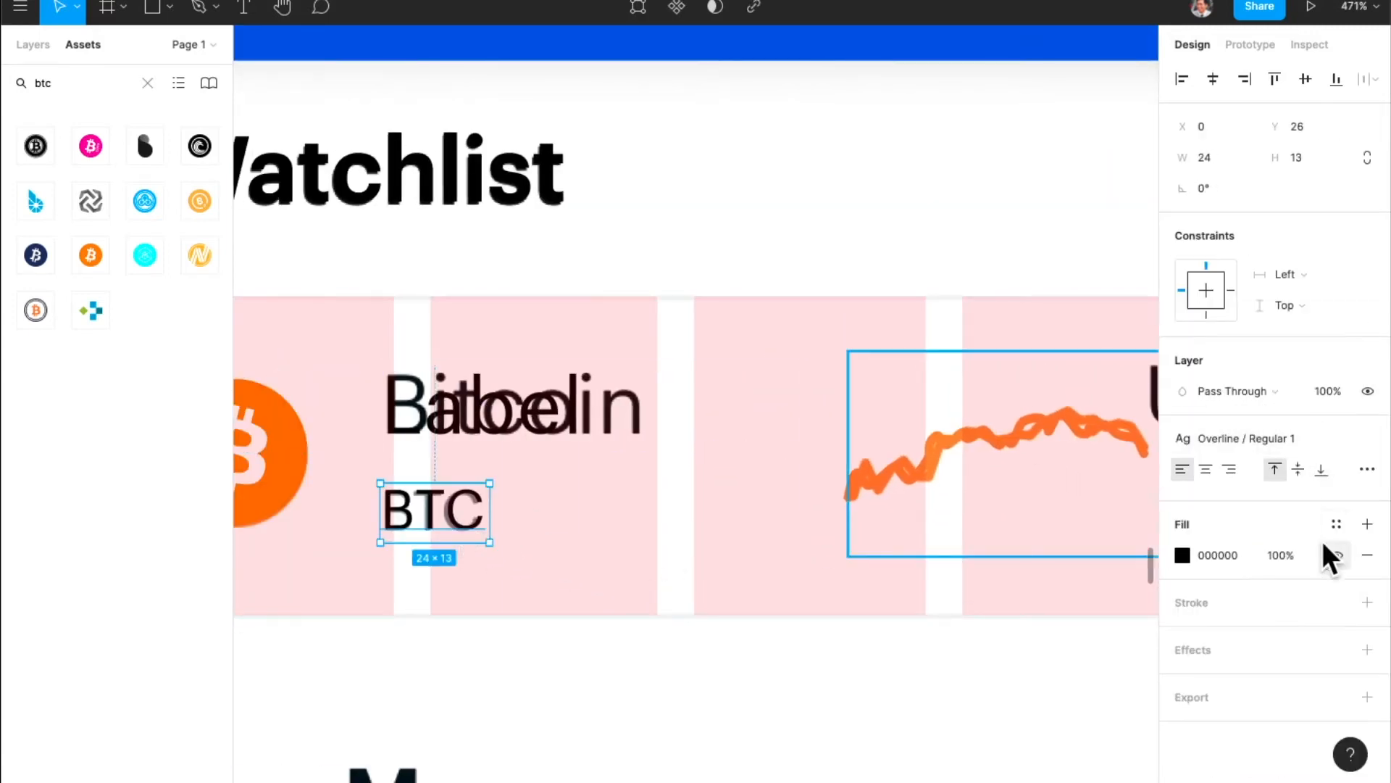
click(1335, 524)
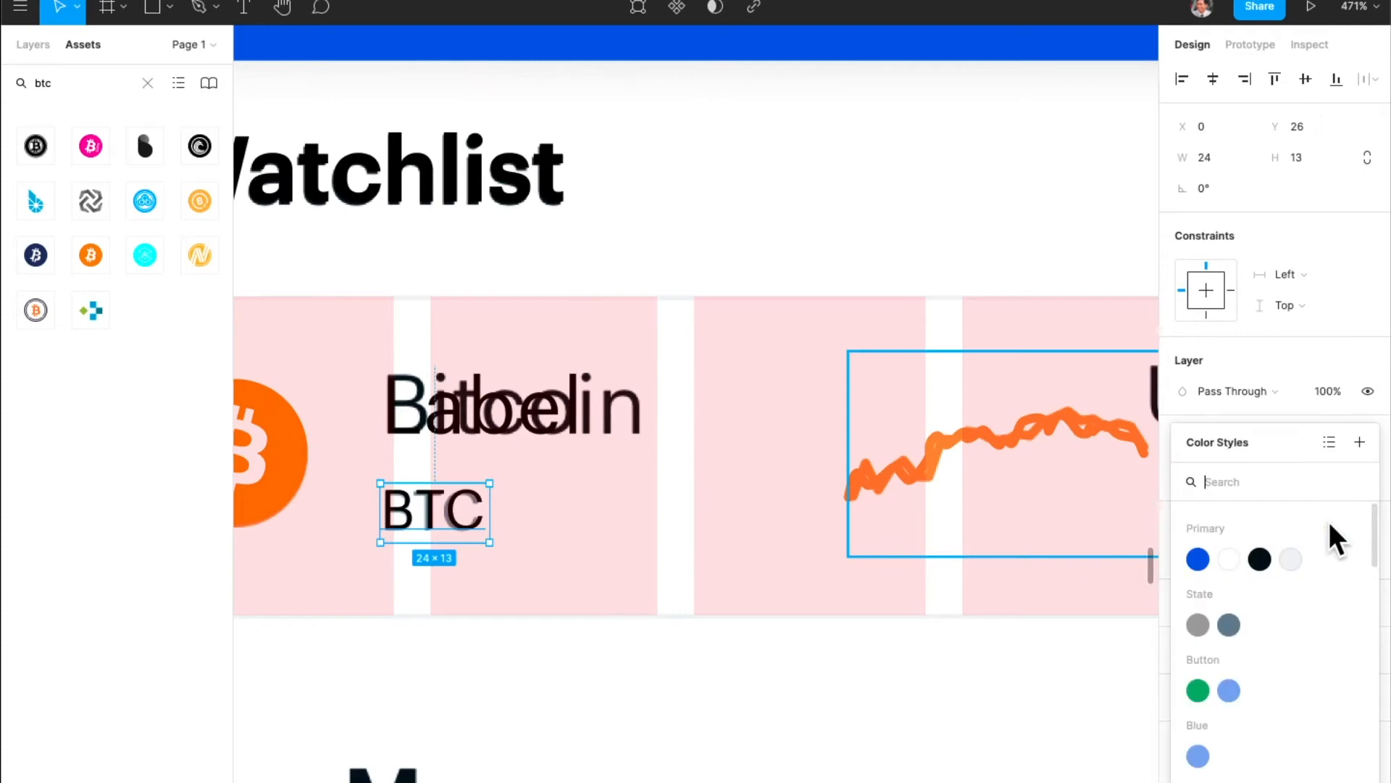
click(1197, 623)
- Apply the Primary / Black colour style to the coin name label and to the USD price text in the Watchlist row
click(527, 442)
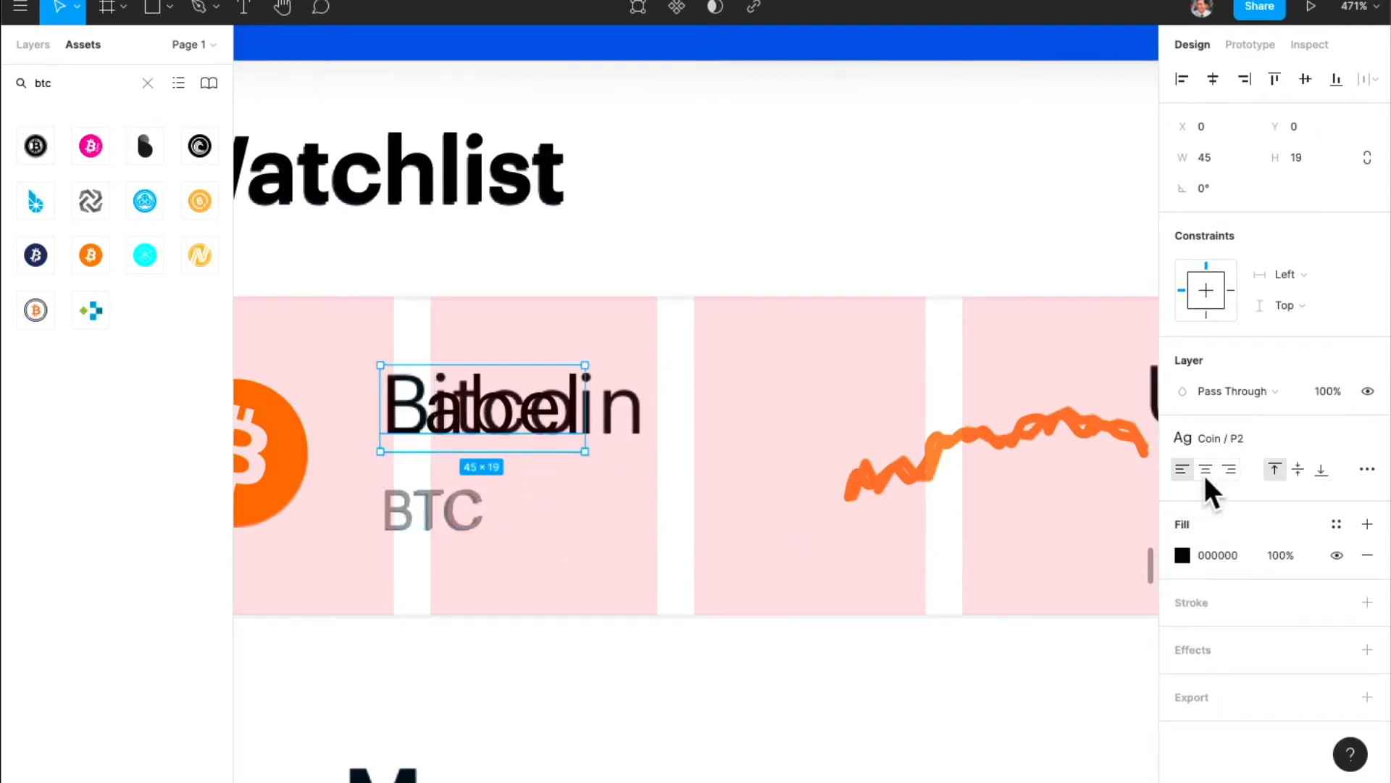
click(1336, 524)
click(1260, 559)
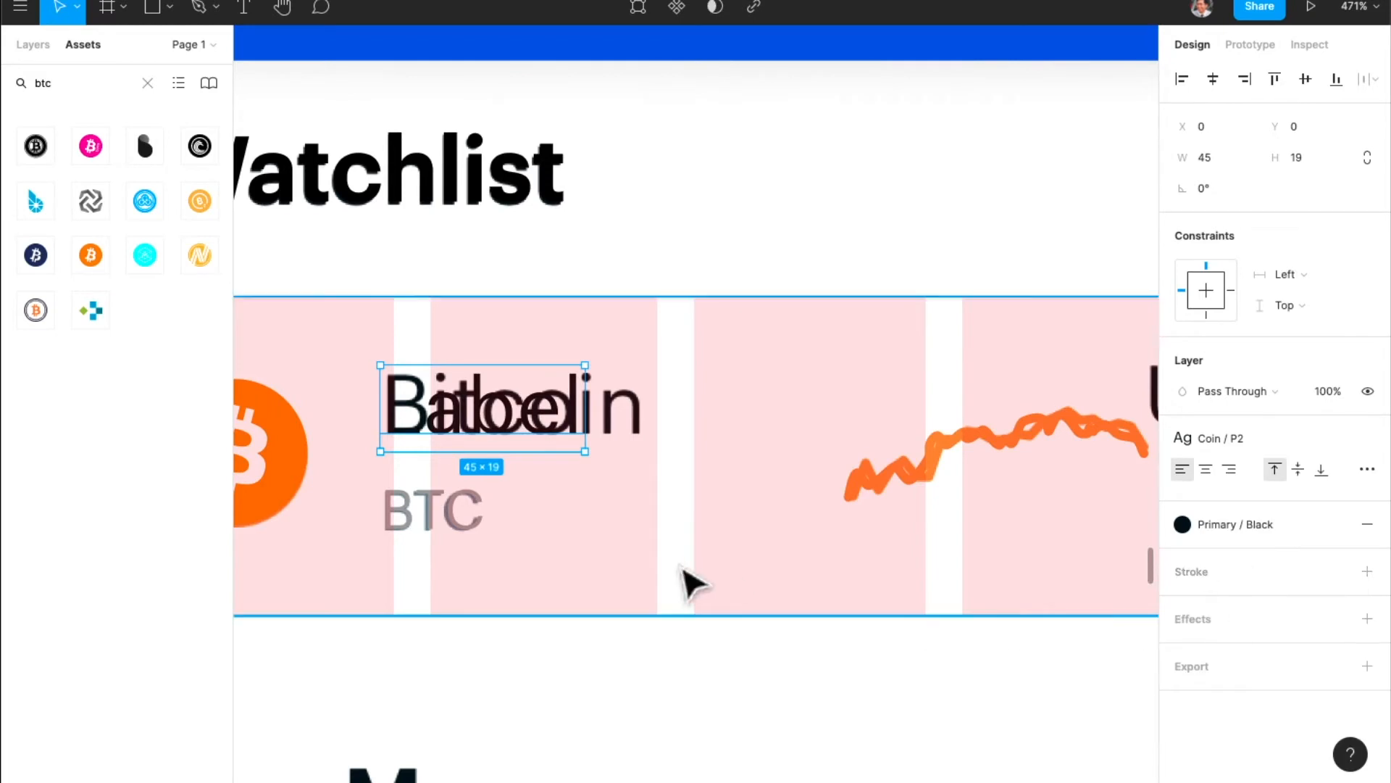
scroll(683, 580, right, 5)
click(823, 420)
scroll(823, 474, right, 4)
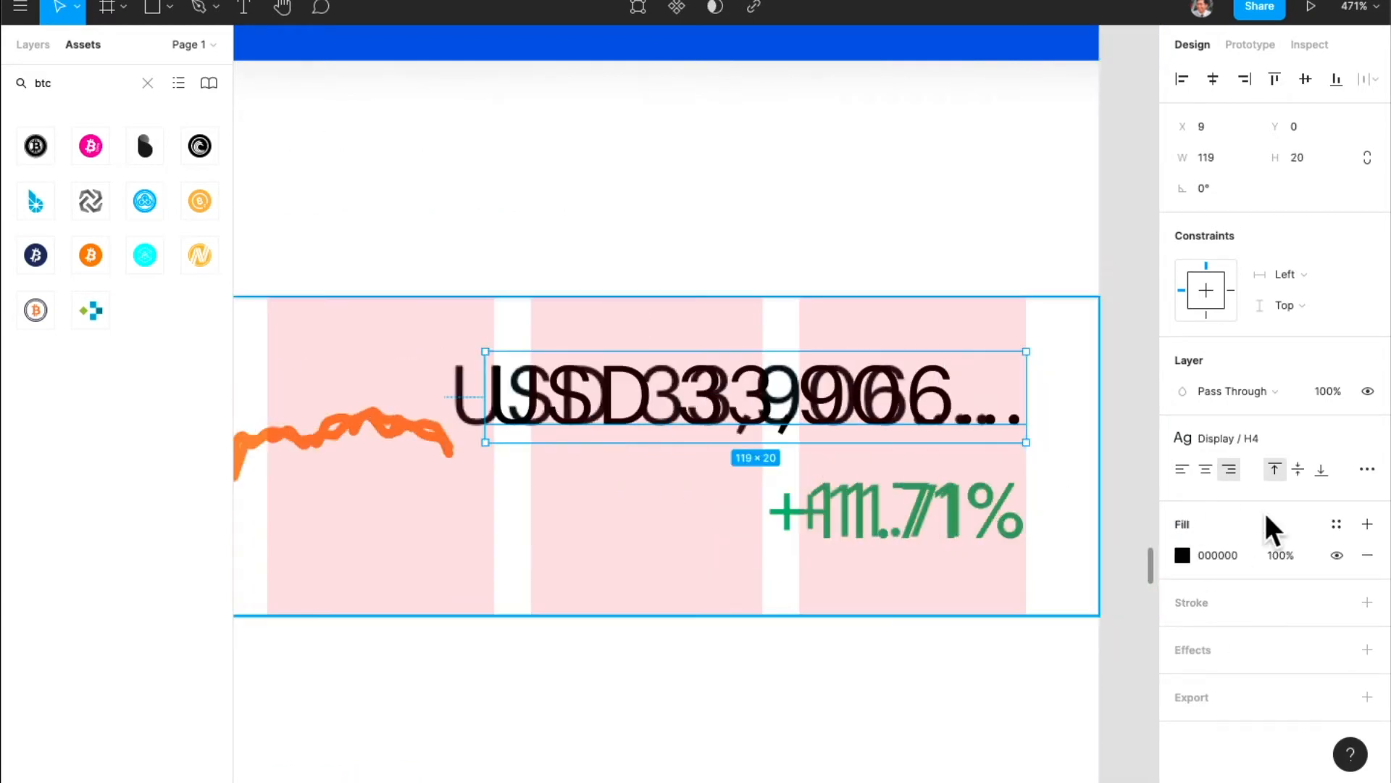
click(1336, 524)
click(1260, 559)
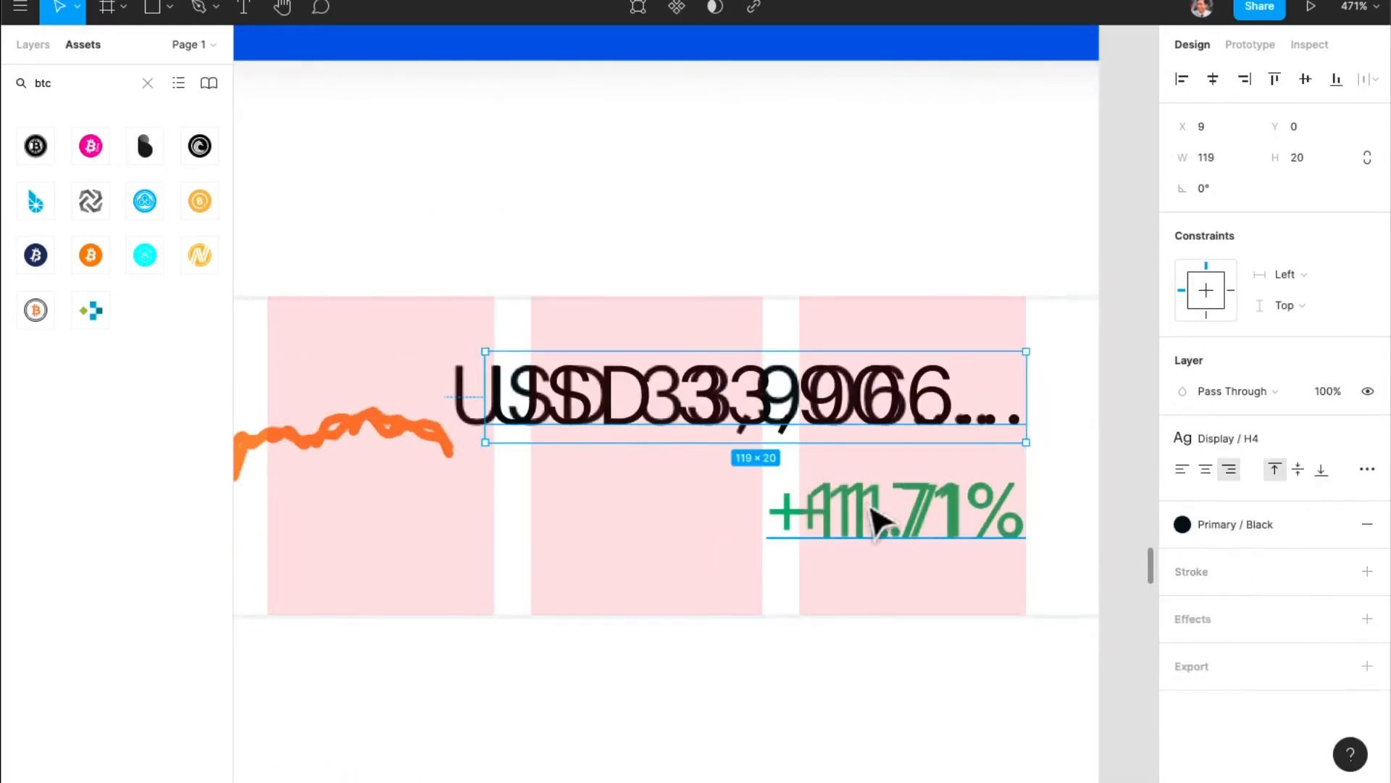
- Rename the Bitcoin row's outer frame as "Coinlist / Watchlist"
scroll(879, 522, down, 5)
scroll(832, 546, left, 4)
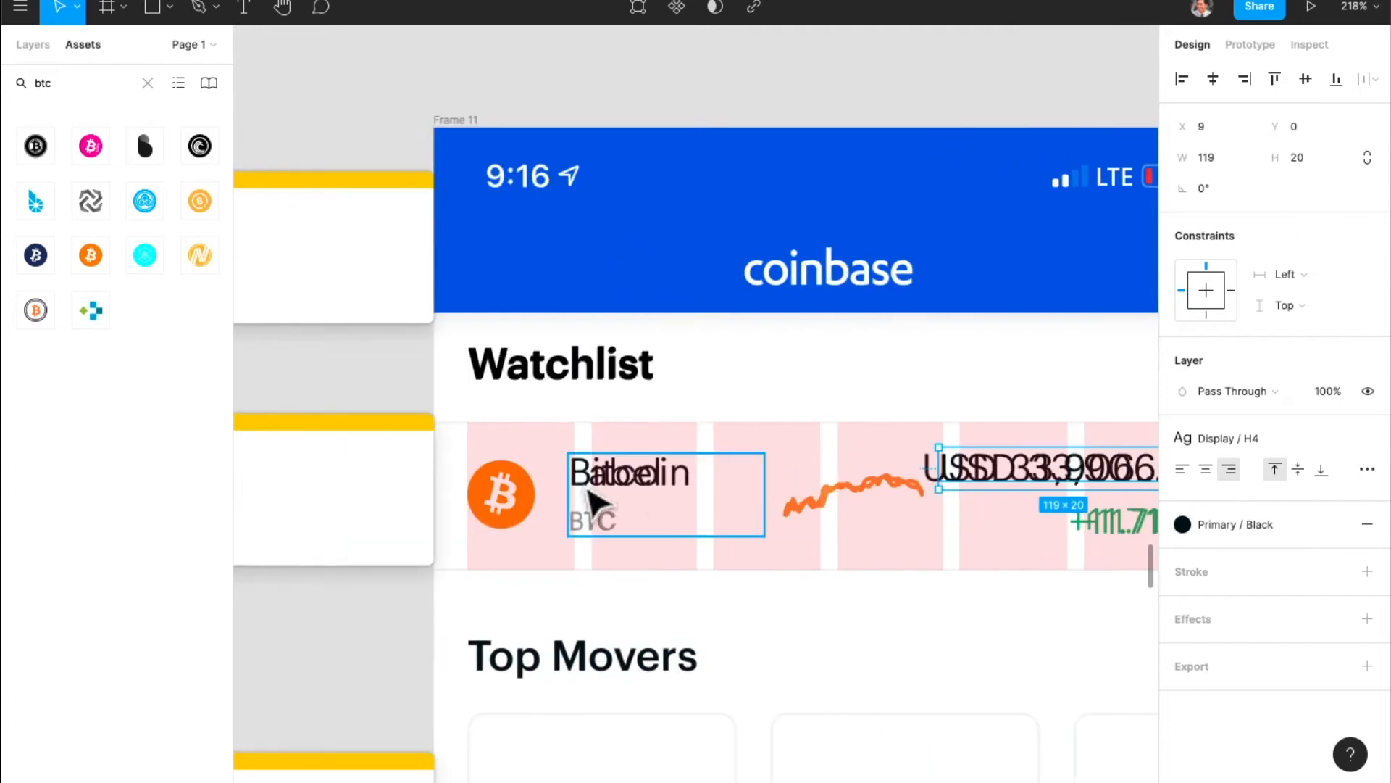
click(545, 493)
click(652, 494)
scroll(869, 558, down, 2)
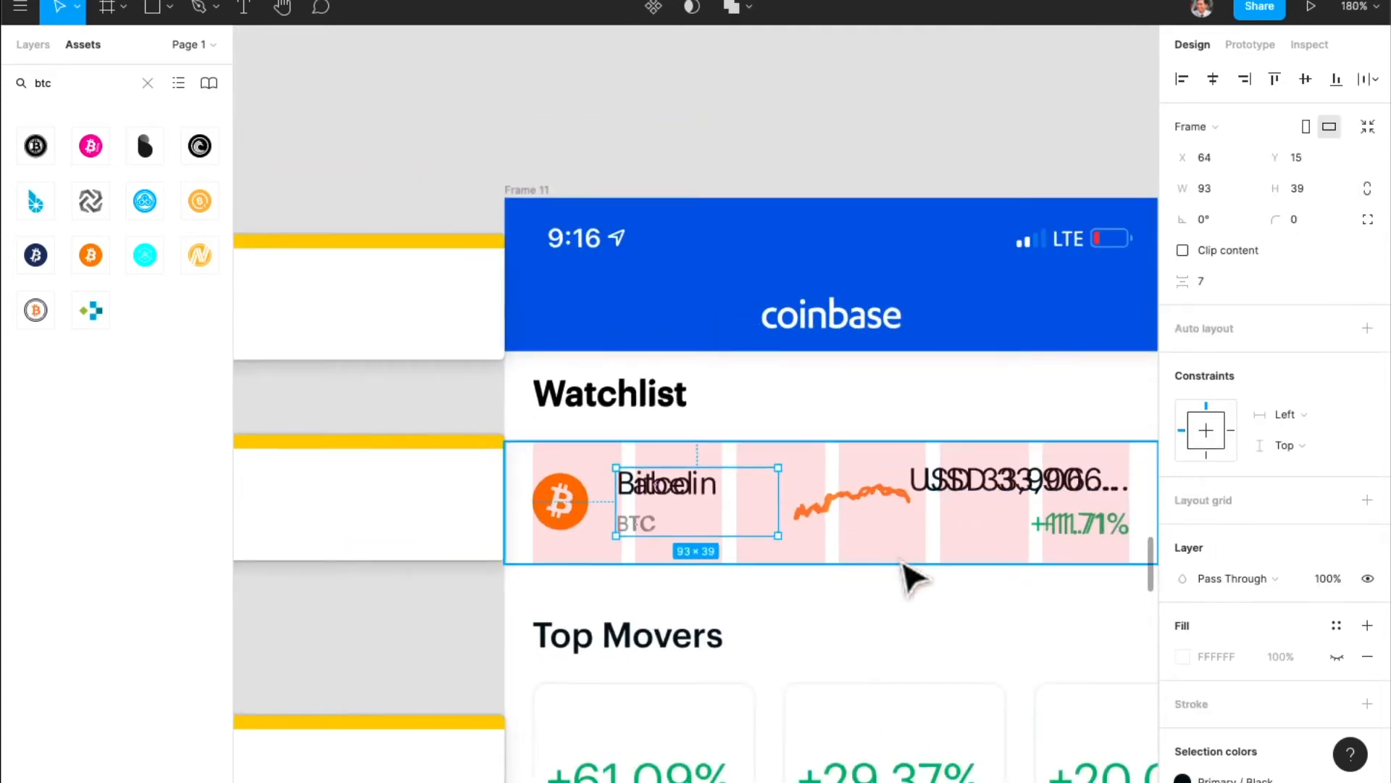
click(895, 558)
key(super+r)
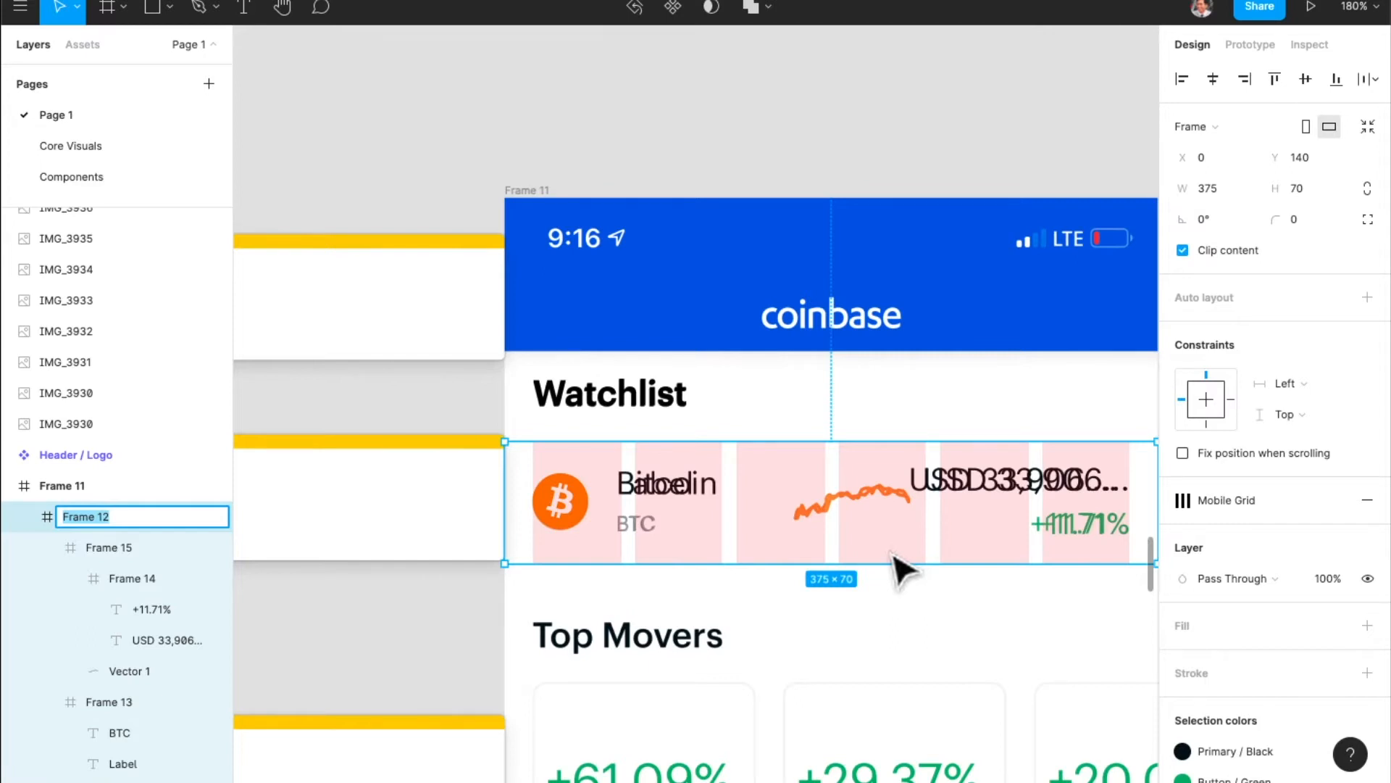
text(Con /)
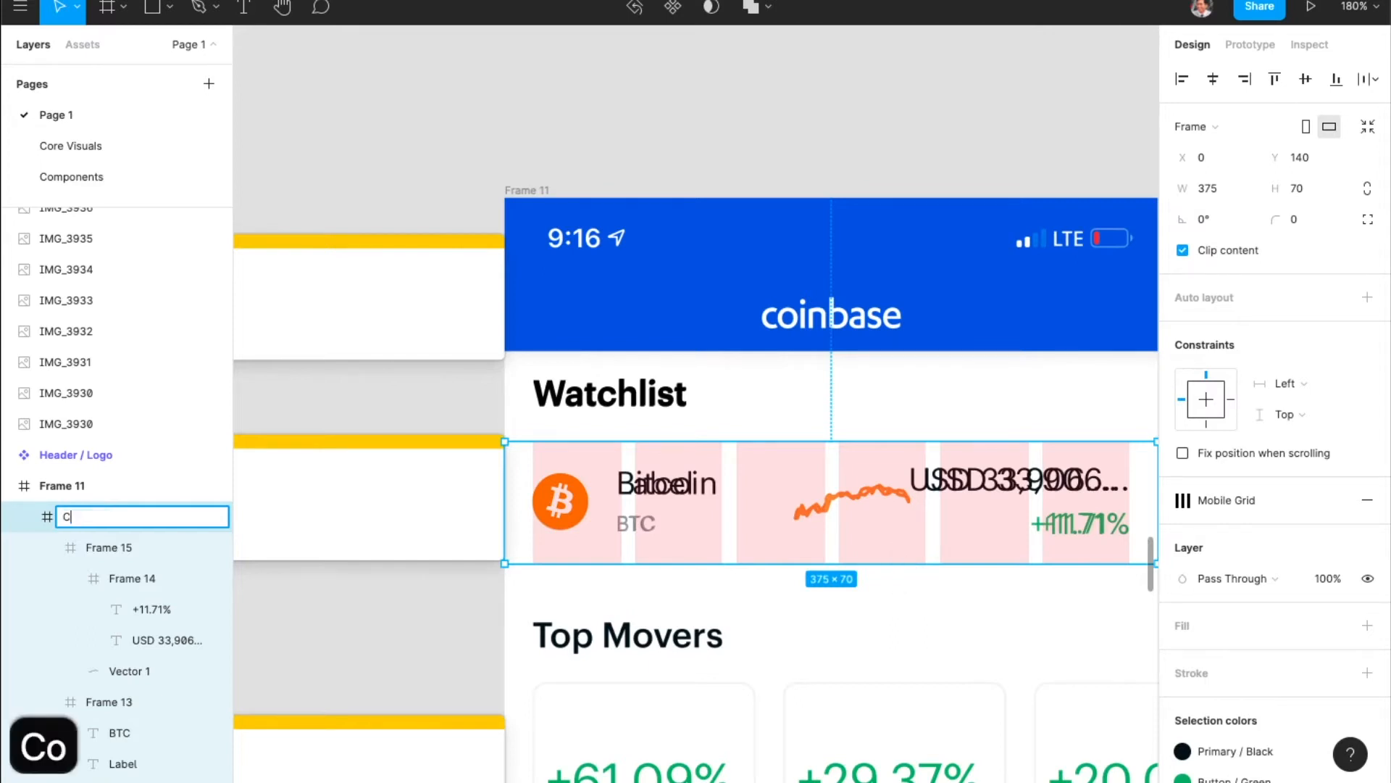
key(BackSpace)
key(BackSpace)
key(BackSpace)
key(BackSpace)
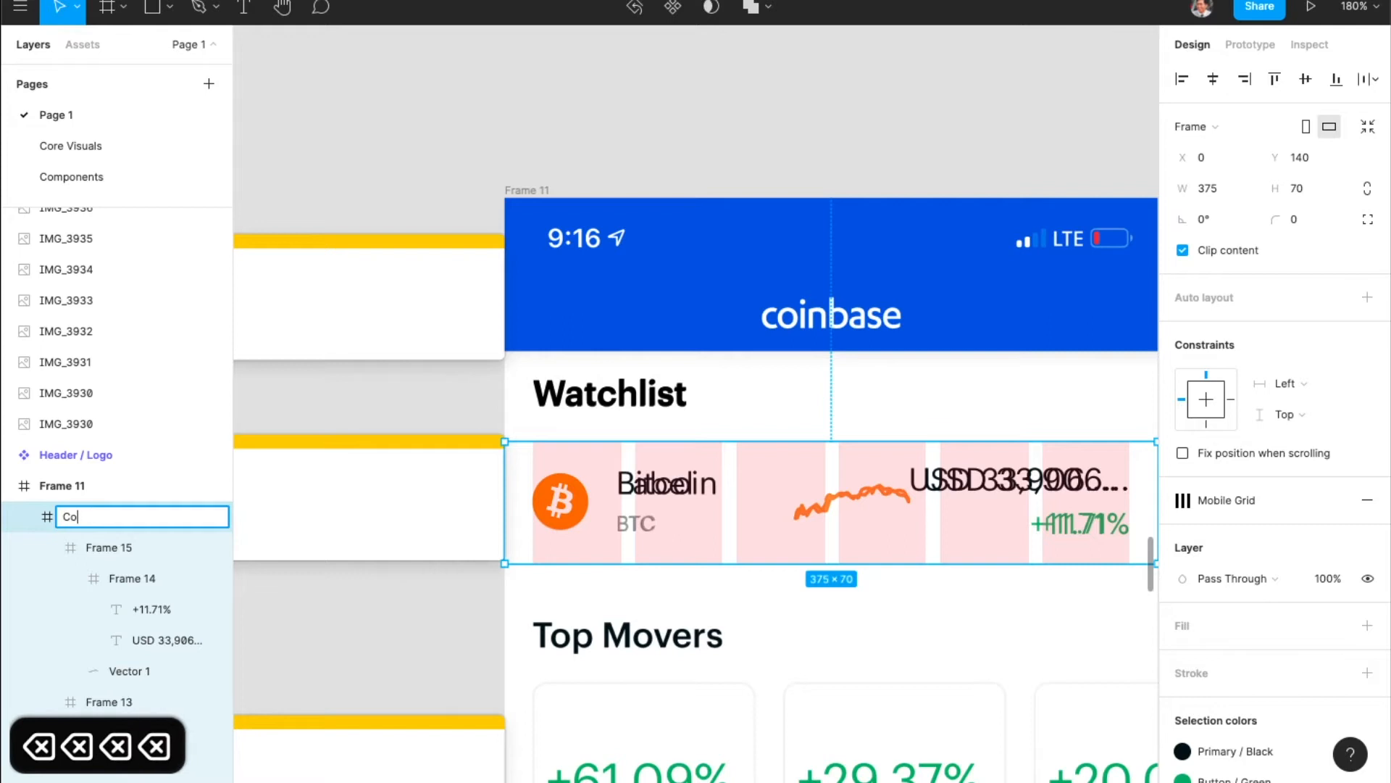
text(in)
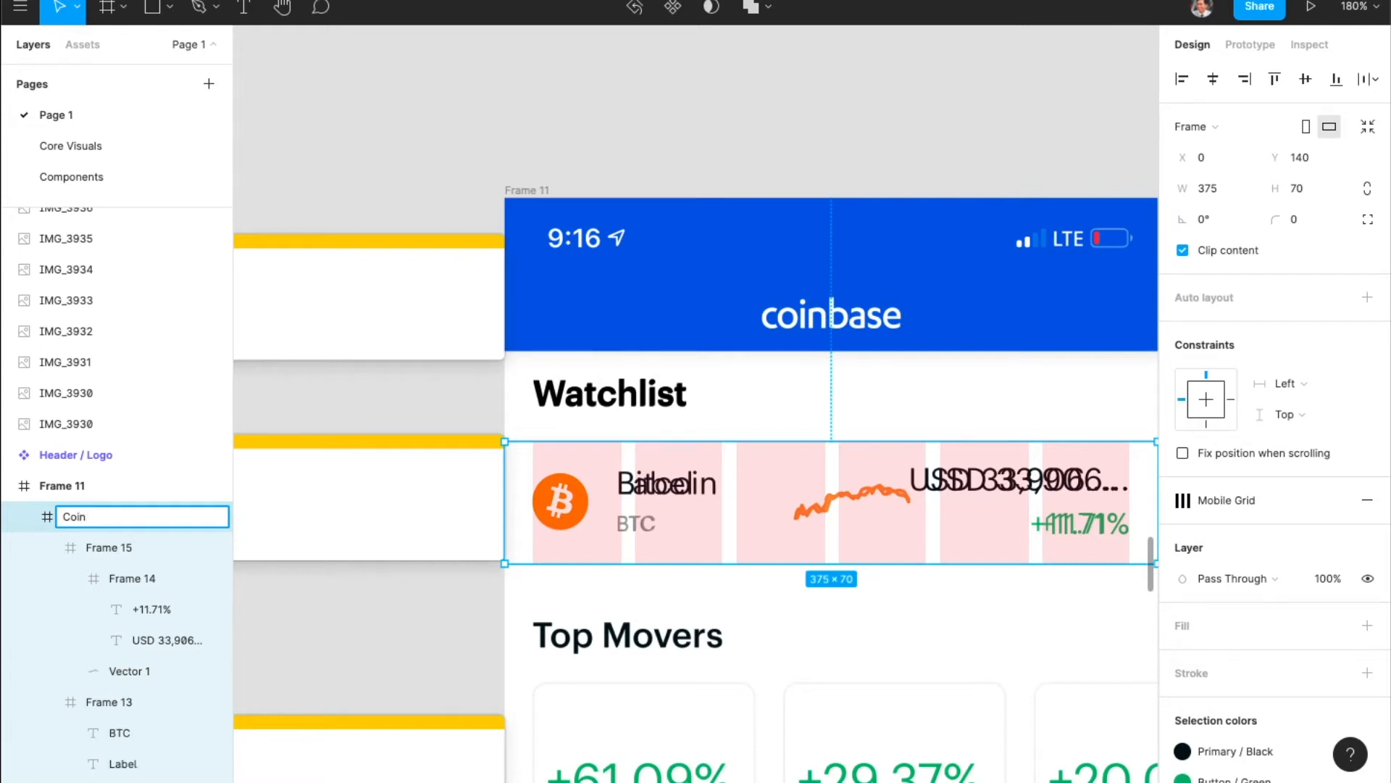
text(list / Wat)
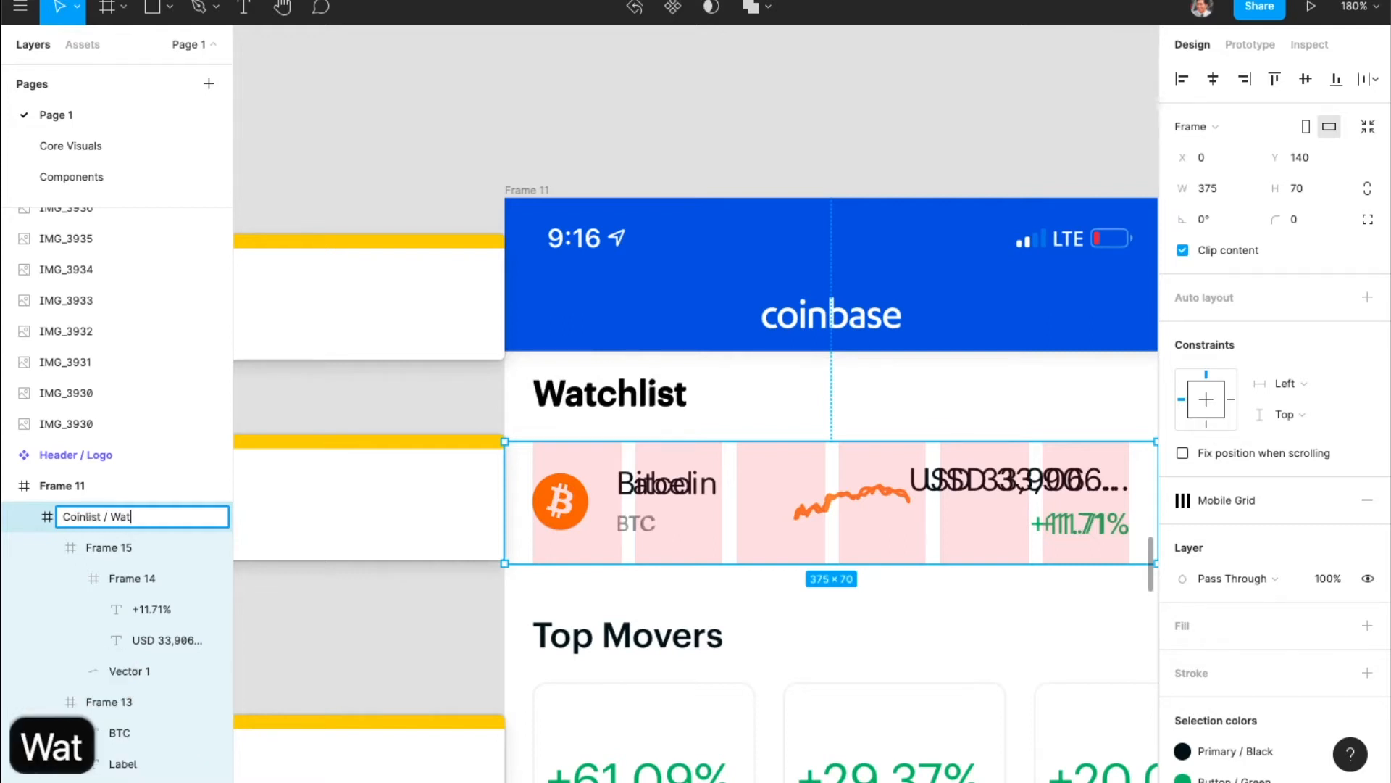
text(chlis)
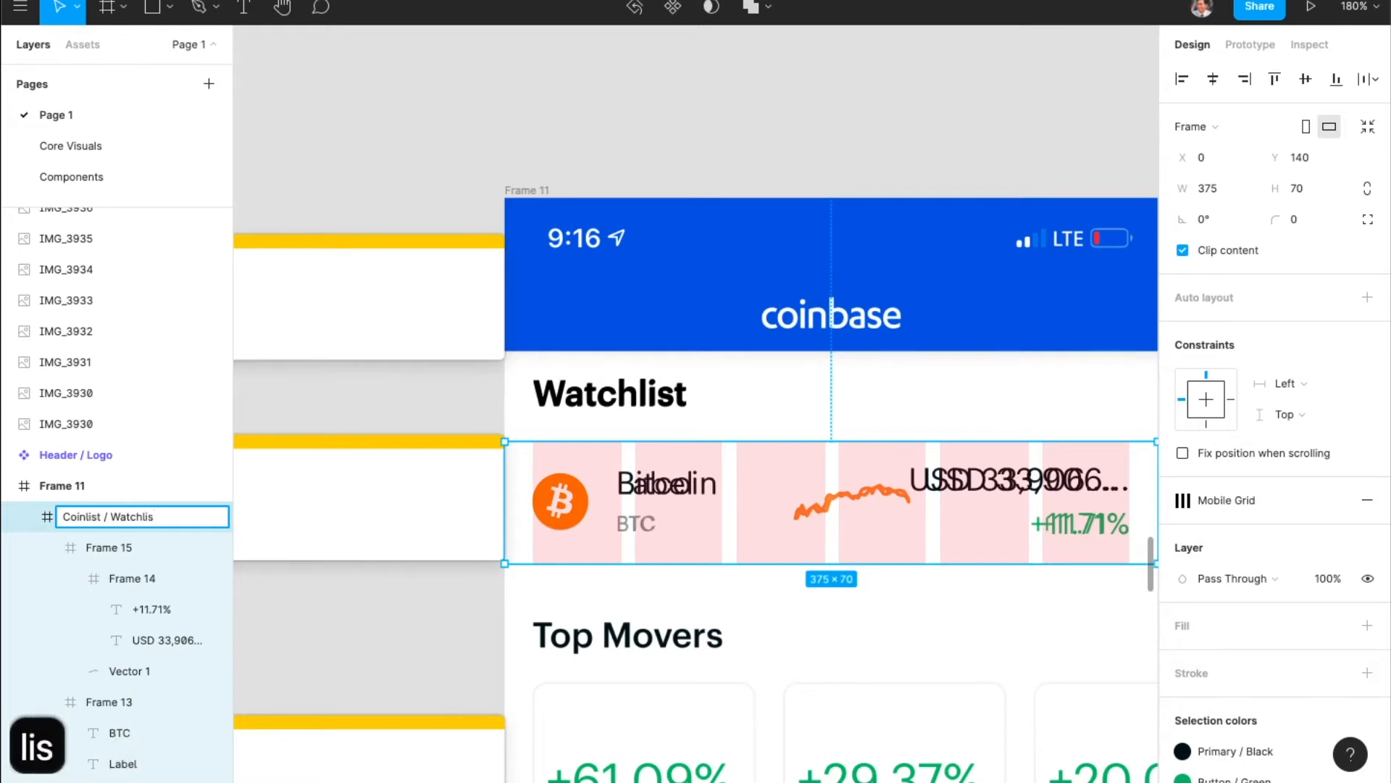
text(t)
key(Return)
- Move the Coinlist / Watchlist frame out of the screen frame to X 2896, Y 2424, left-aligned beneath the Header / Logo component
scroll(869, 558, right, 5)
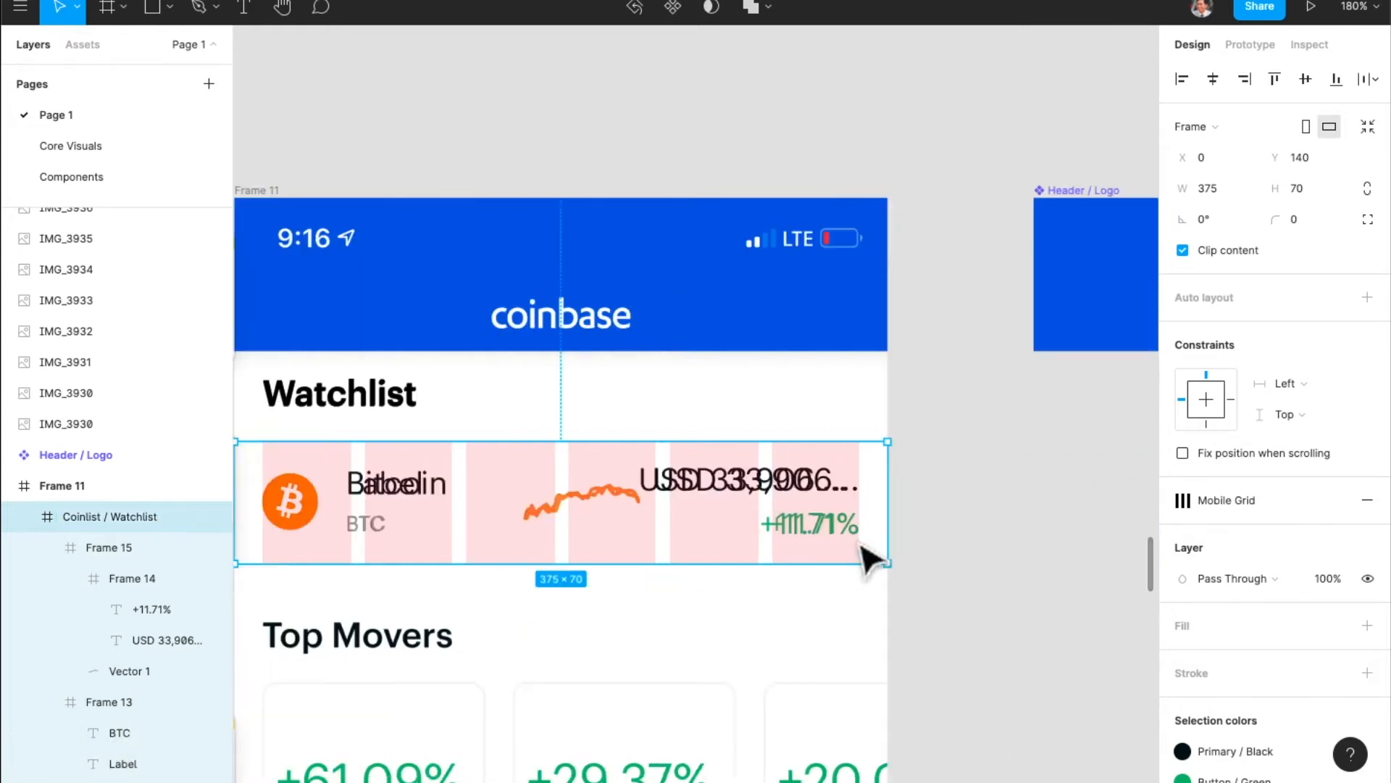
scroll(864, 549, down, 2)
drag(540, 491, 1120, 490)
scroll(1120, 491, right, 5)
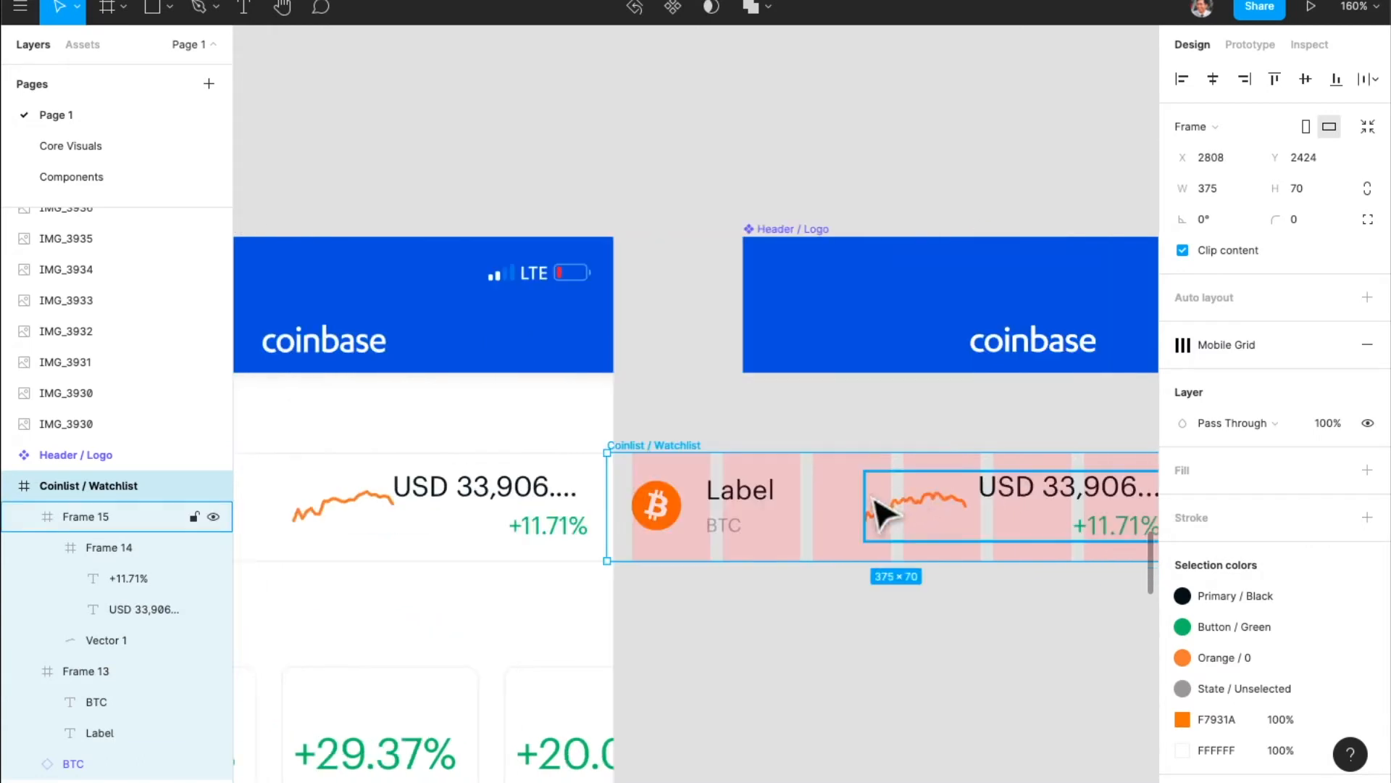
drag(832, 500, 971, 498)
scroll(972, 498, right, 2)
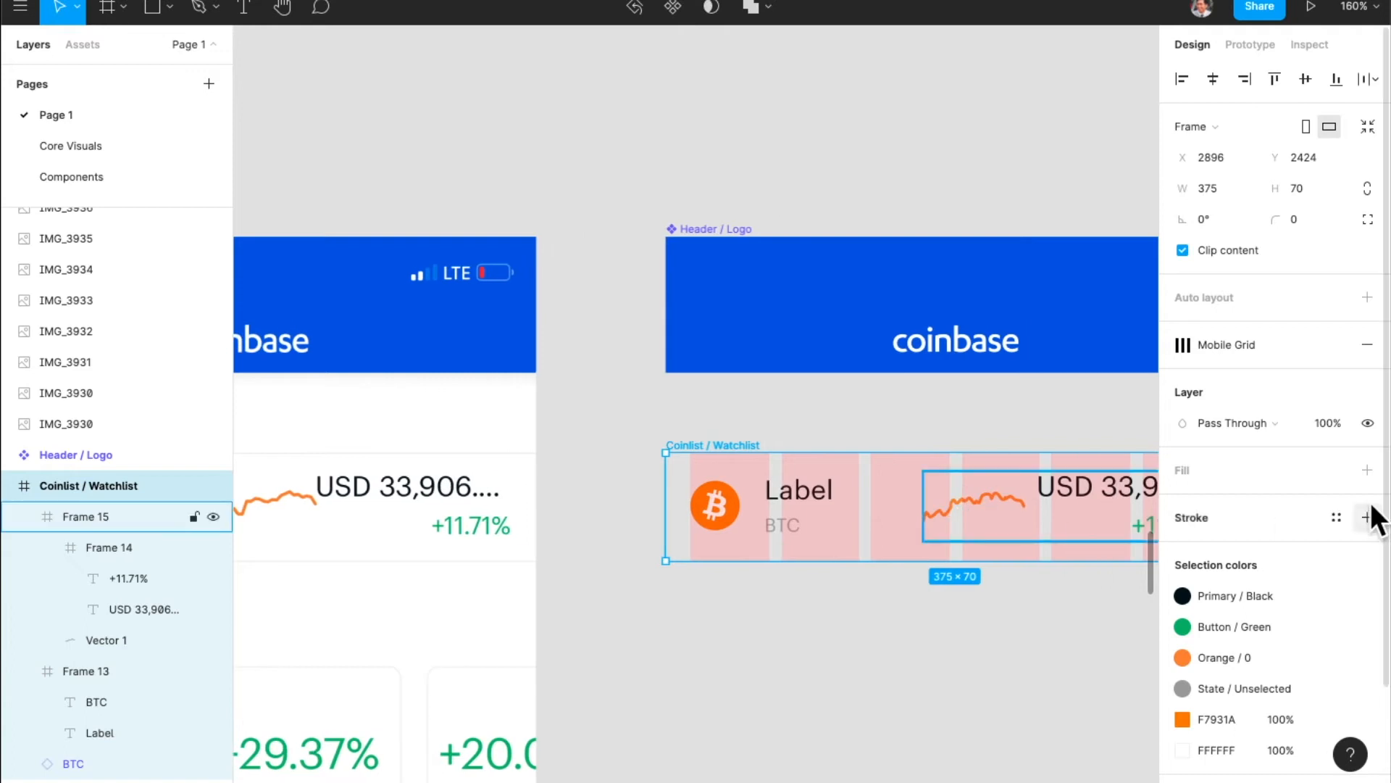
- Fill the Coinlist / Watchlist frame with the Primary / White colour style and hide the layout grids
click(1335, 471)
click(1231, 542)
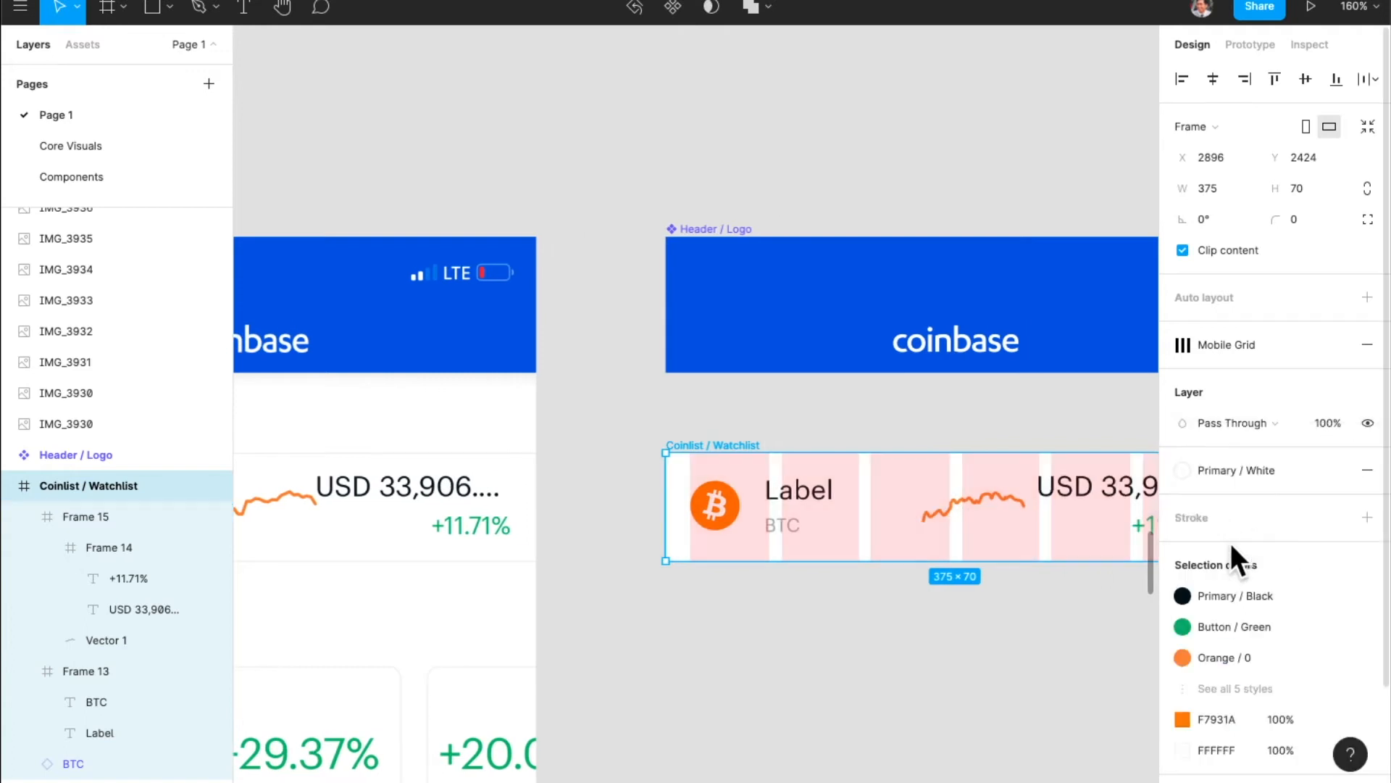
click(925, 607)
scroll(891, 601, right, 2)
click(668, 443)
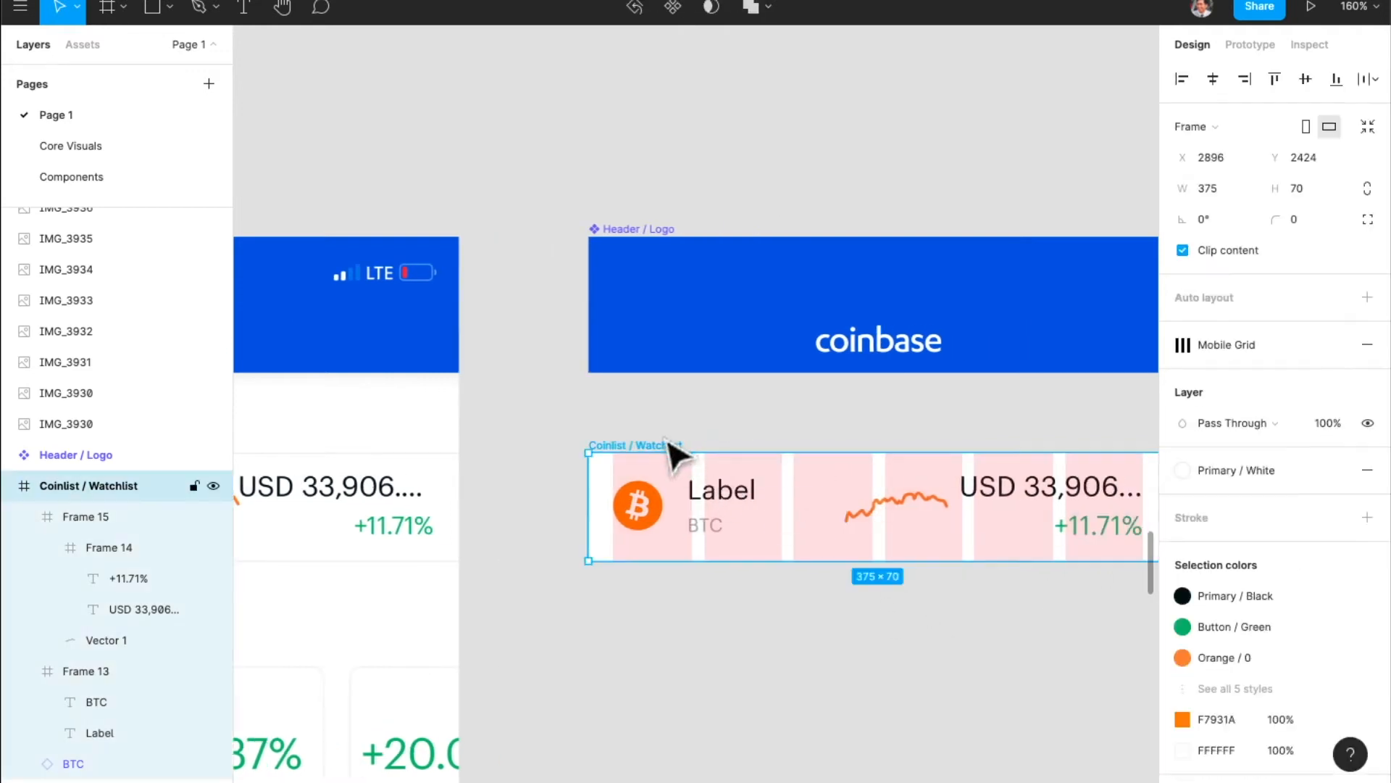
key(ctrl+g)
- Convert the Coinlist / Watchlist frame into a component
scroll(768, 591, right, 7)
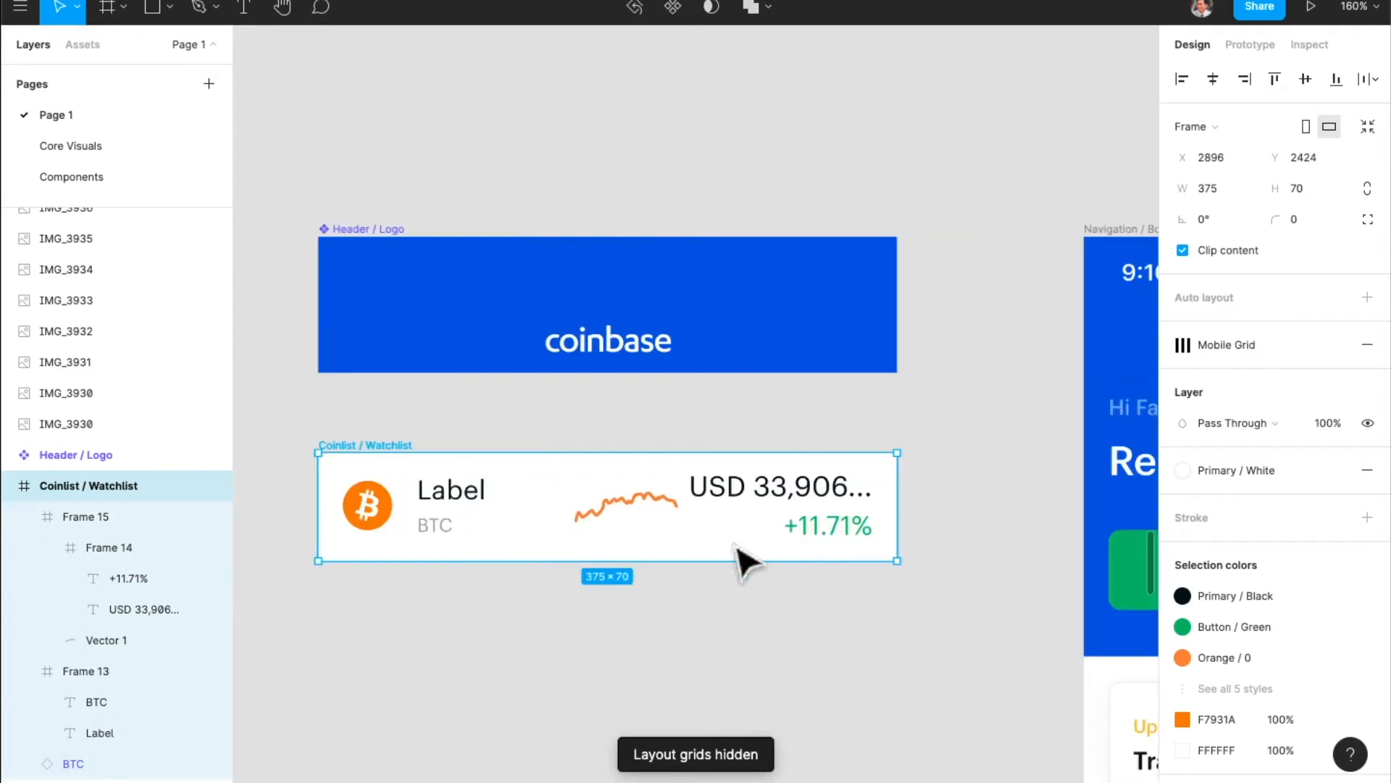
scroll(746, 562, left, 1)
scroll(745, 559, left, 2)
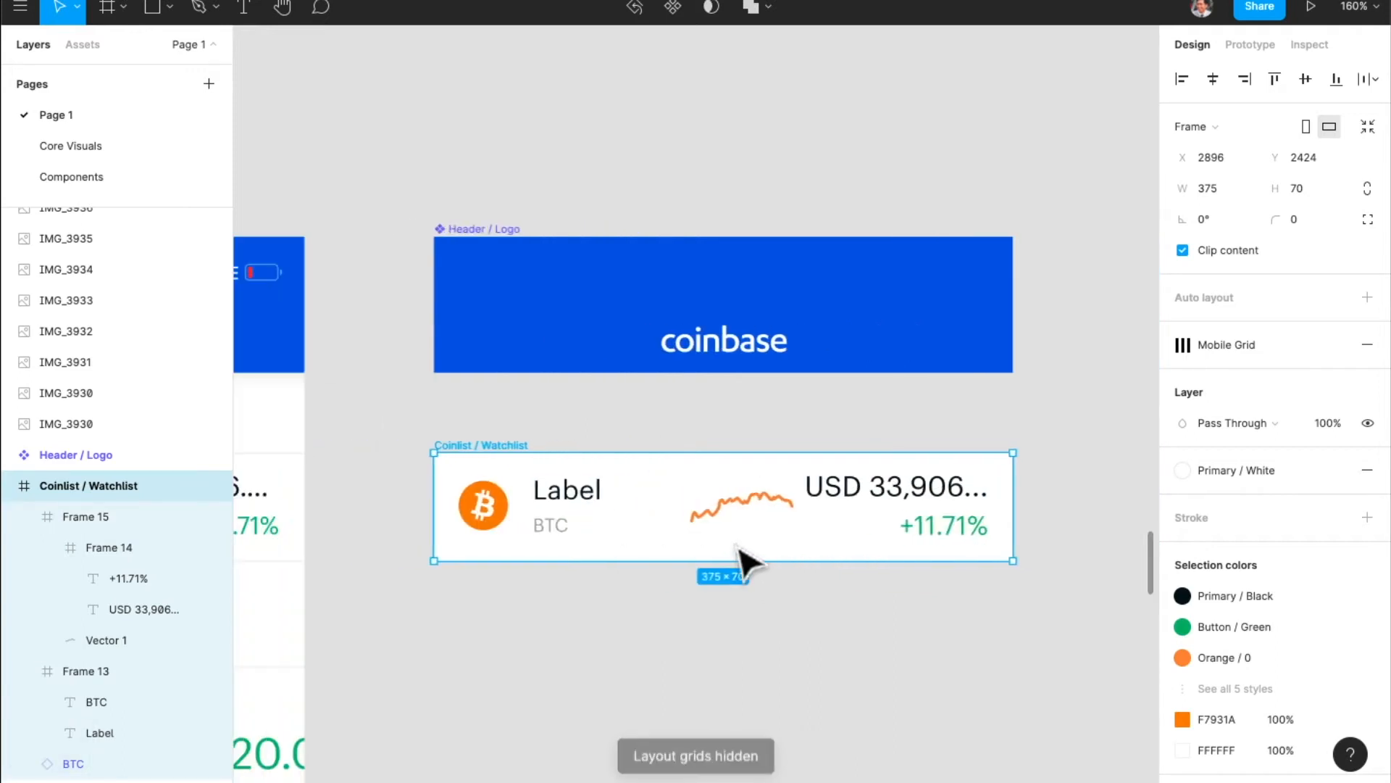
click(675, 7)
scroll(797, 347, left, 20)
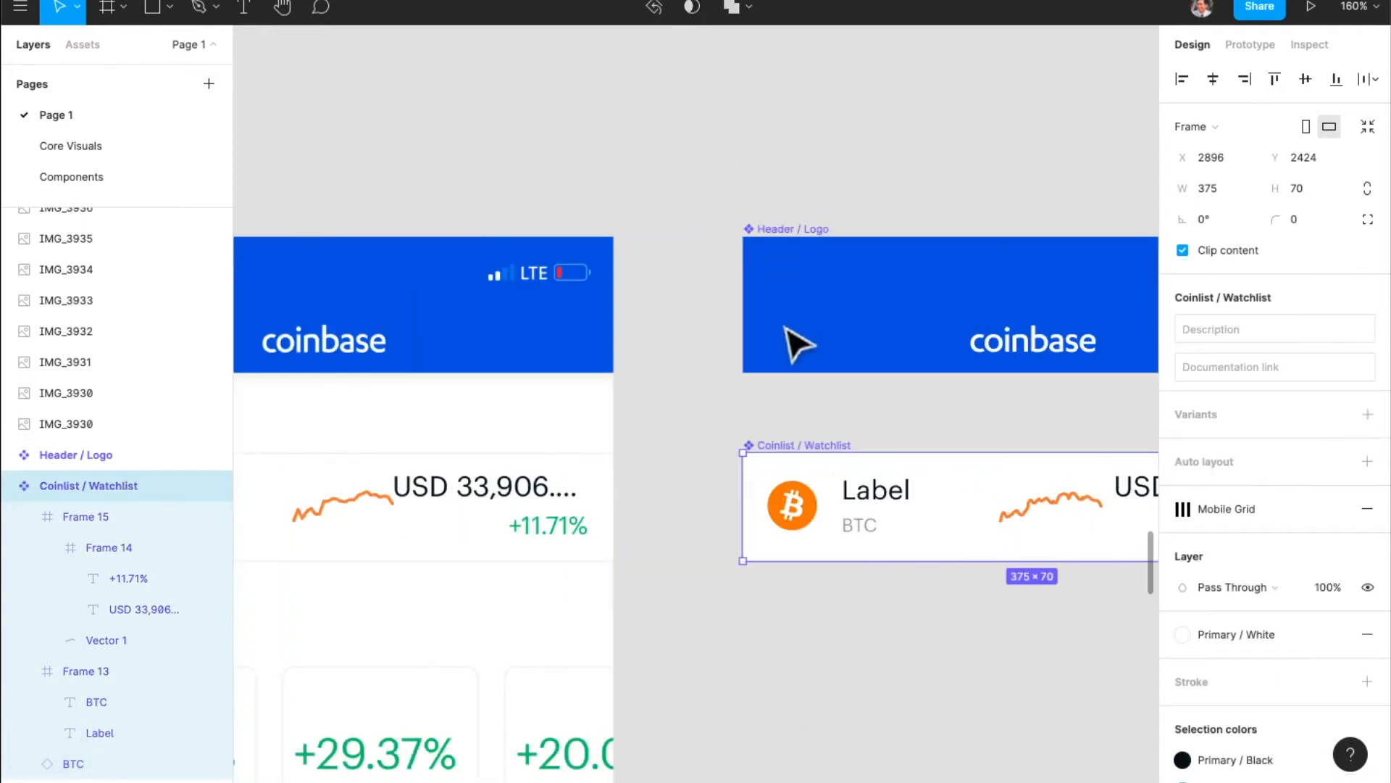
scroll(795, 345, down, 7)
scroll(794, 344, right, 2)
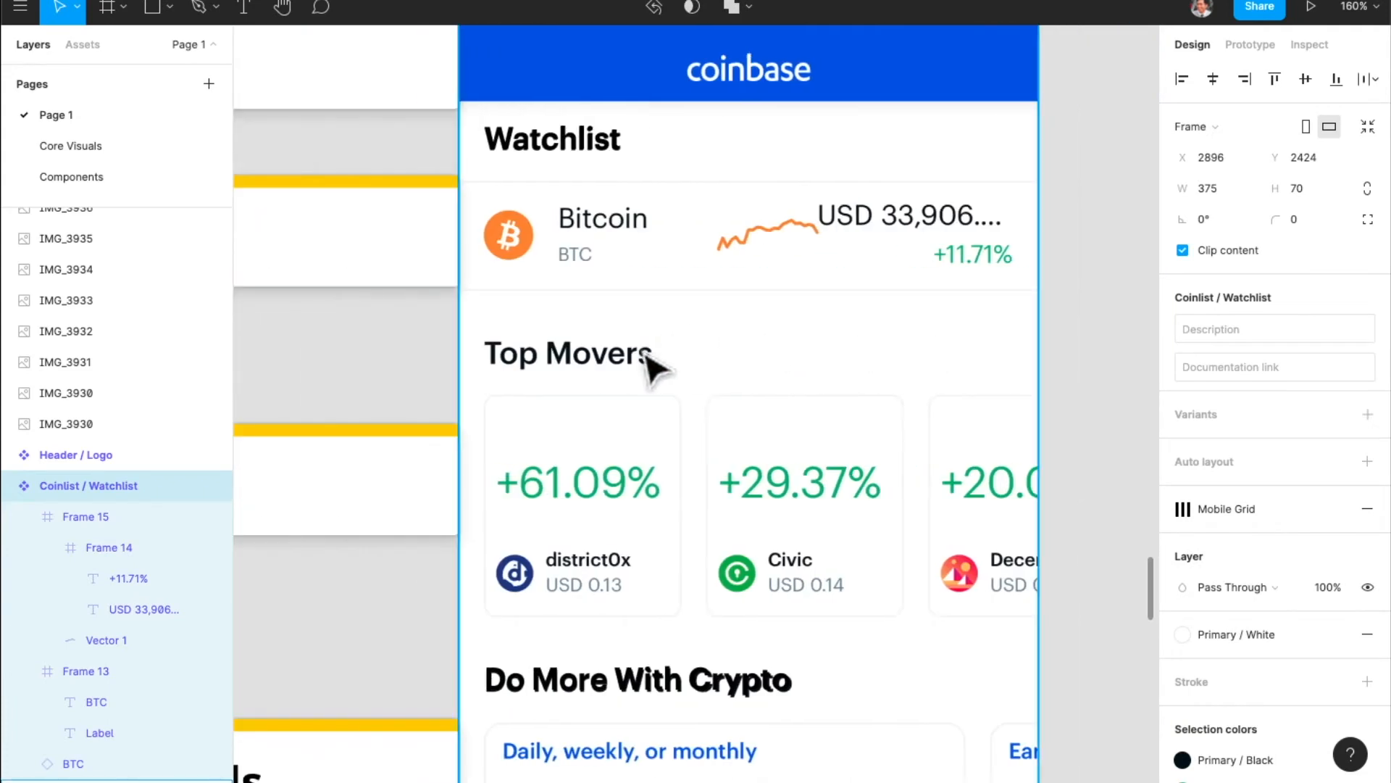
click(655, 469)
scroll(630, 460, down, 4)
key(r)
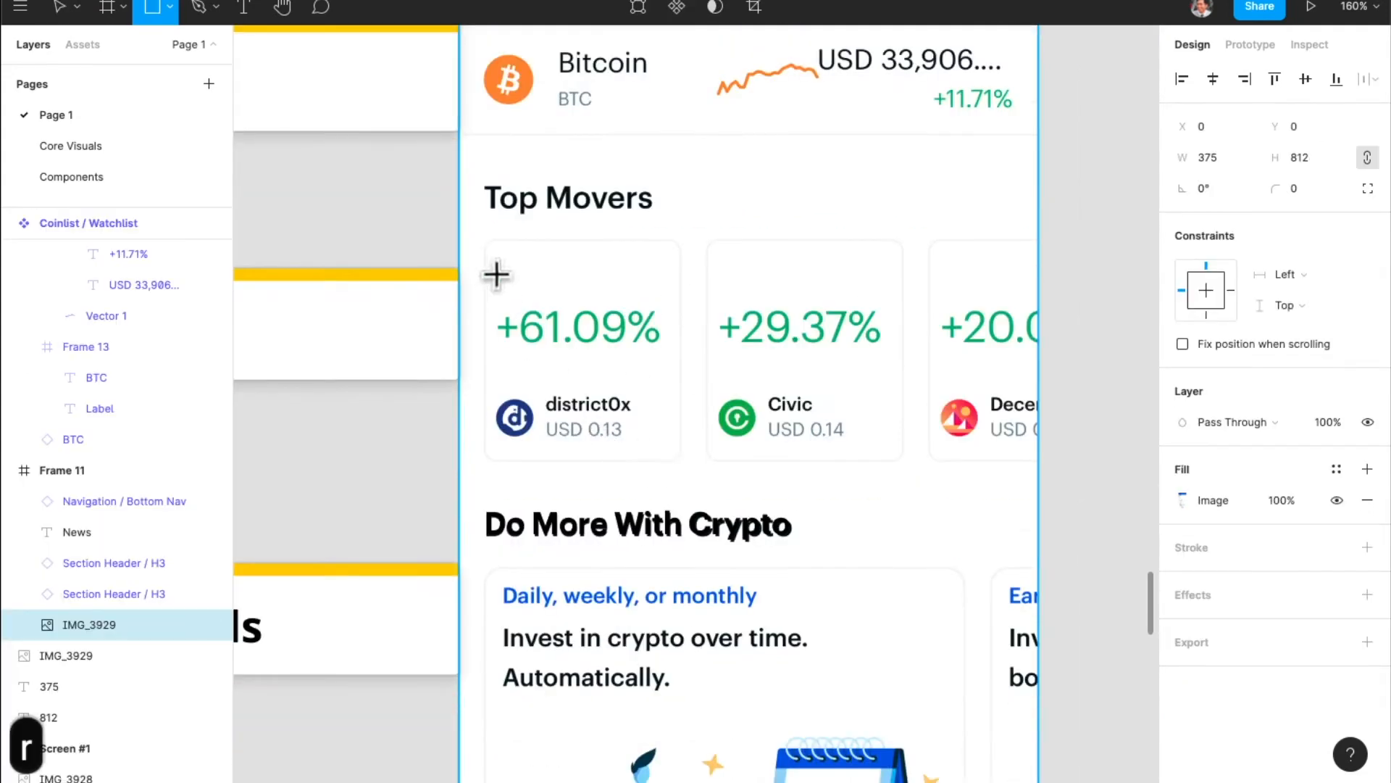
scroll(497, 254, up, 2)
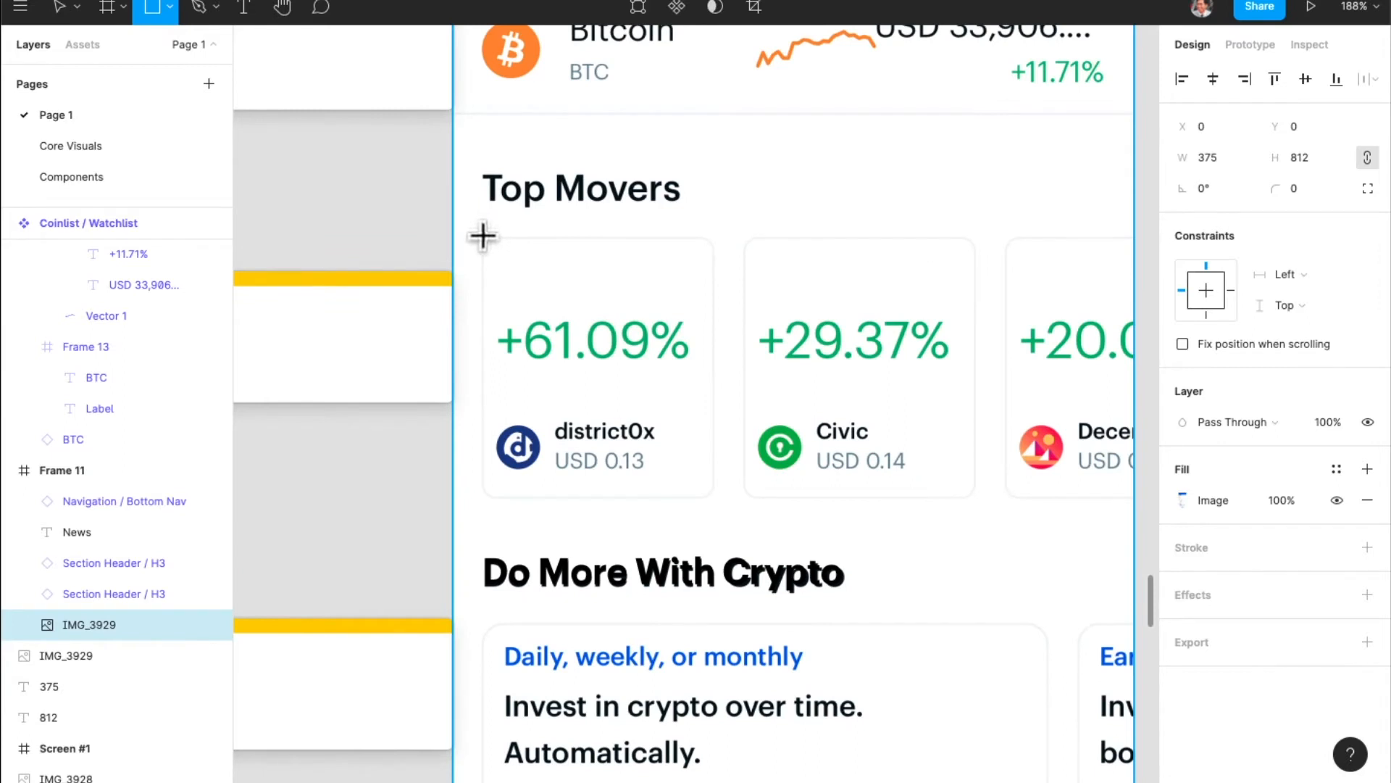
drag(484, 236, 711, 496)
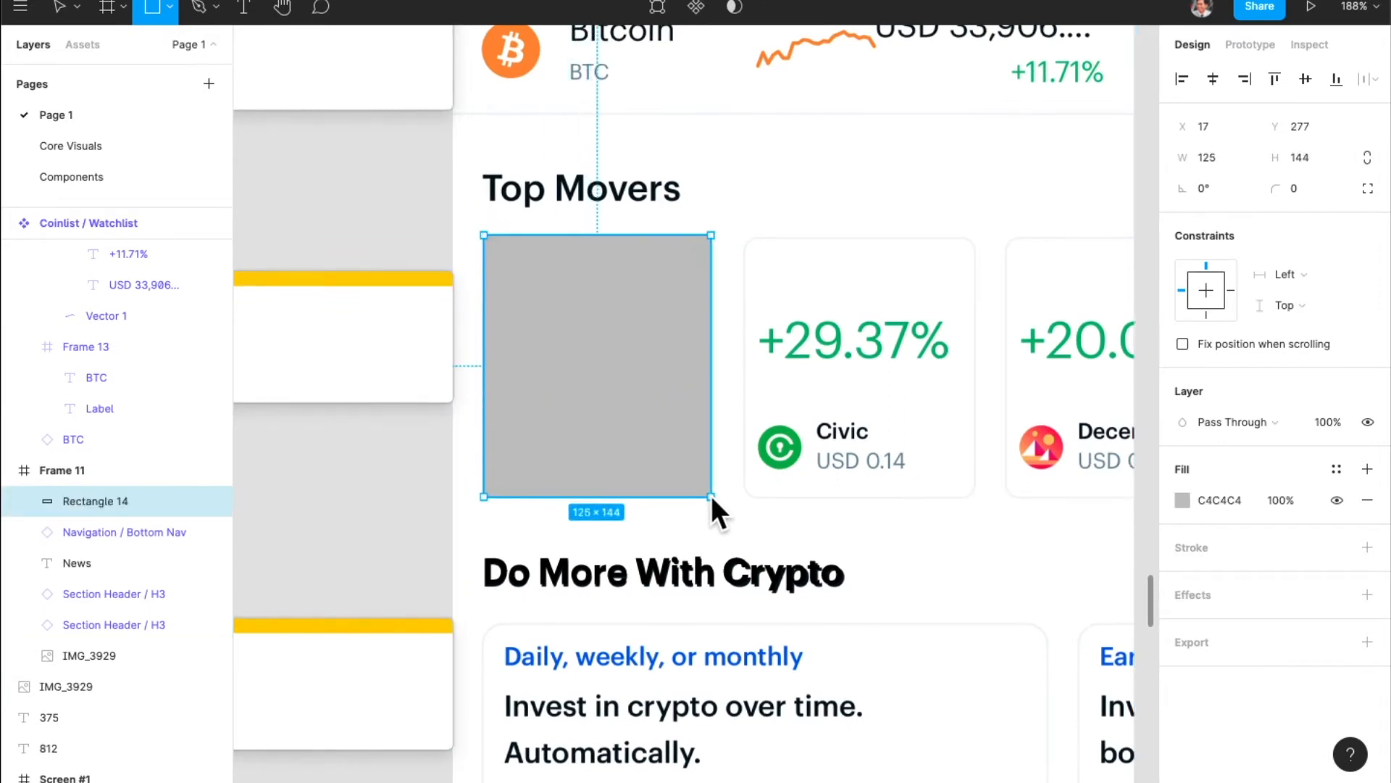
drag(711, 497, 709, 494)
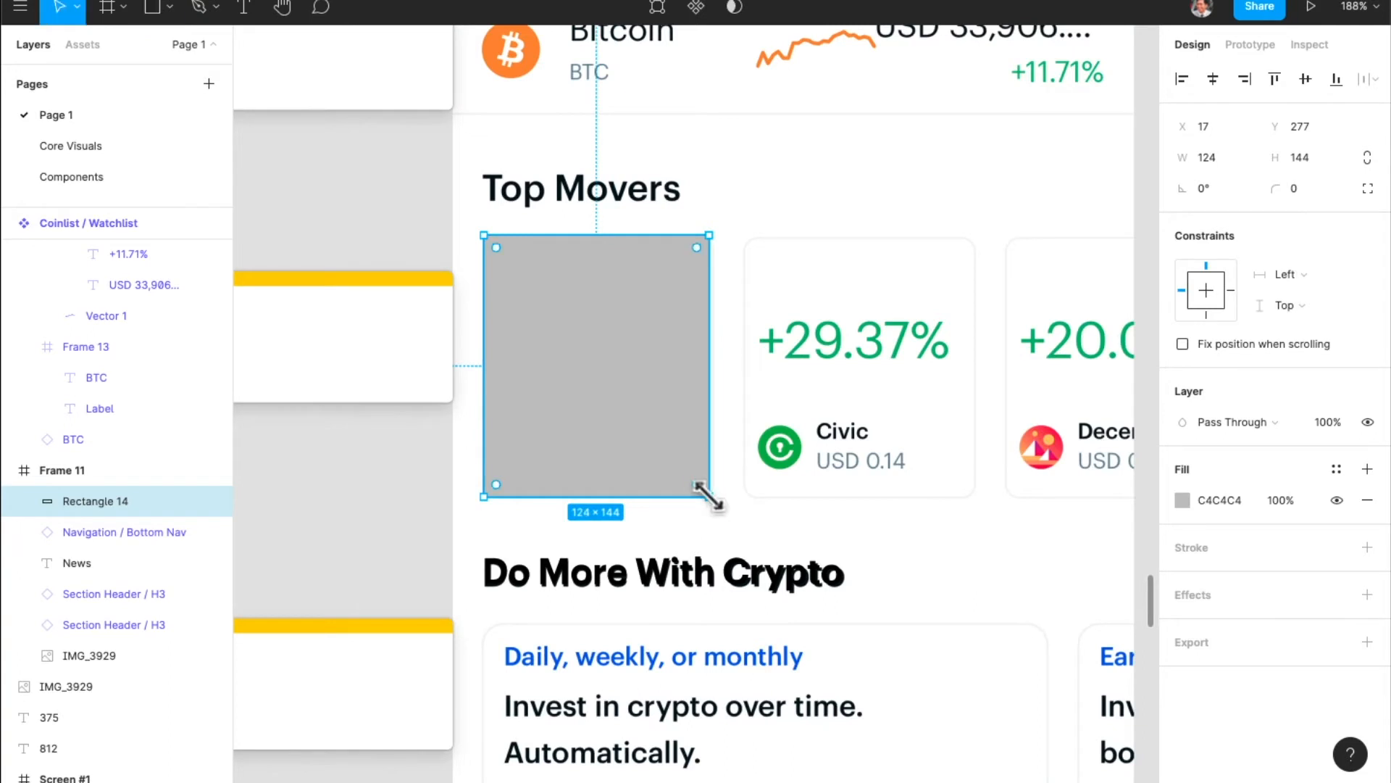
key(BackSpace)
- Draw a 126 × 144 frame over the first Top Movers card in the screen frame, at X 17, Y 278
key(a)
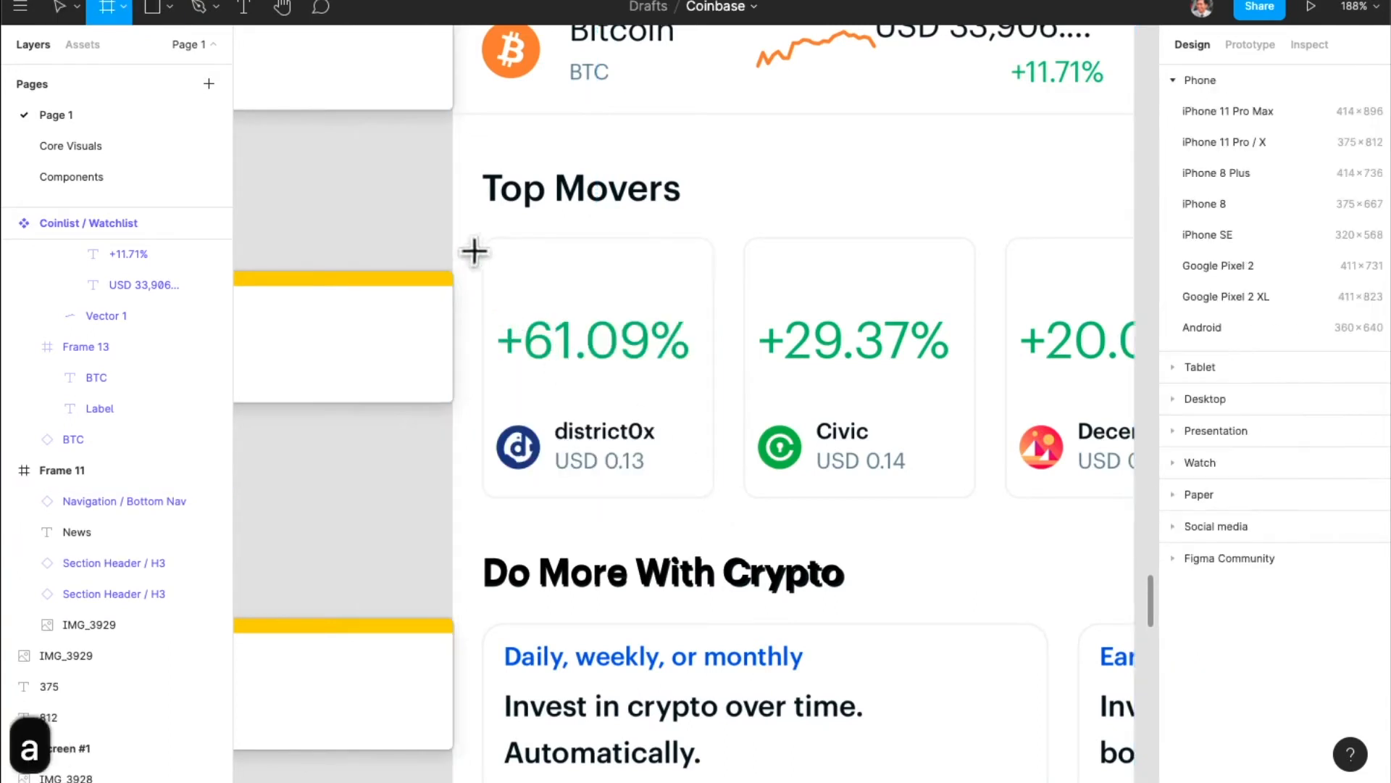
mouse_move(484, 238)
mouse_down()
mouse_move(675, 472)
mouse_move(714, 498)
mouse_up()
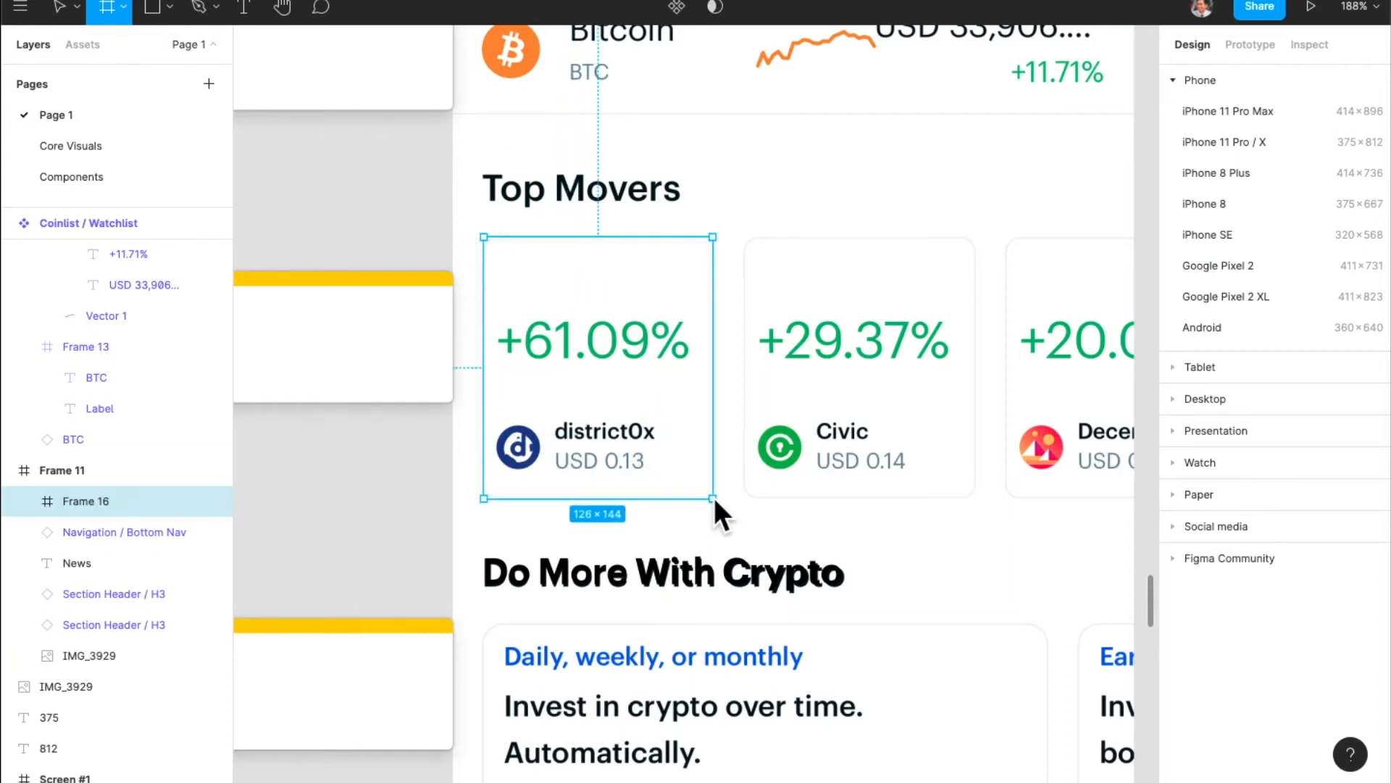
drag(715, 497, 715, 497)
- Set the corner radius of the first Top Movers card frame to 8
ctrl+scroll(568, 363, up, 5)
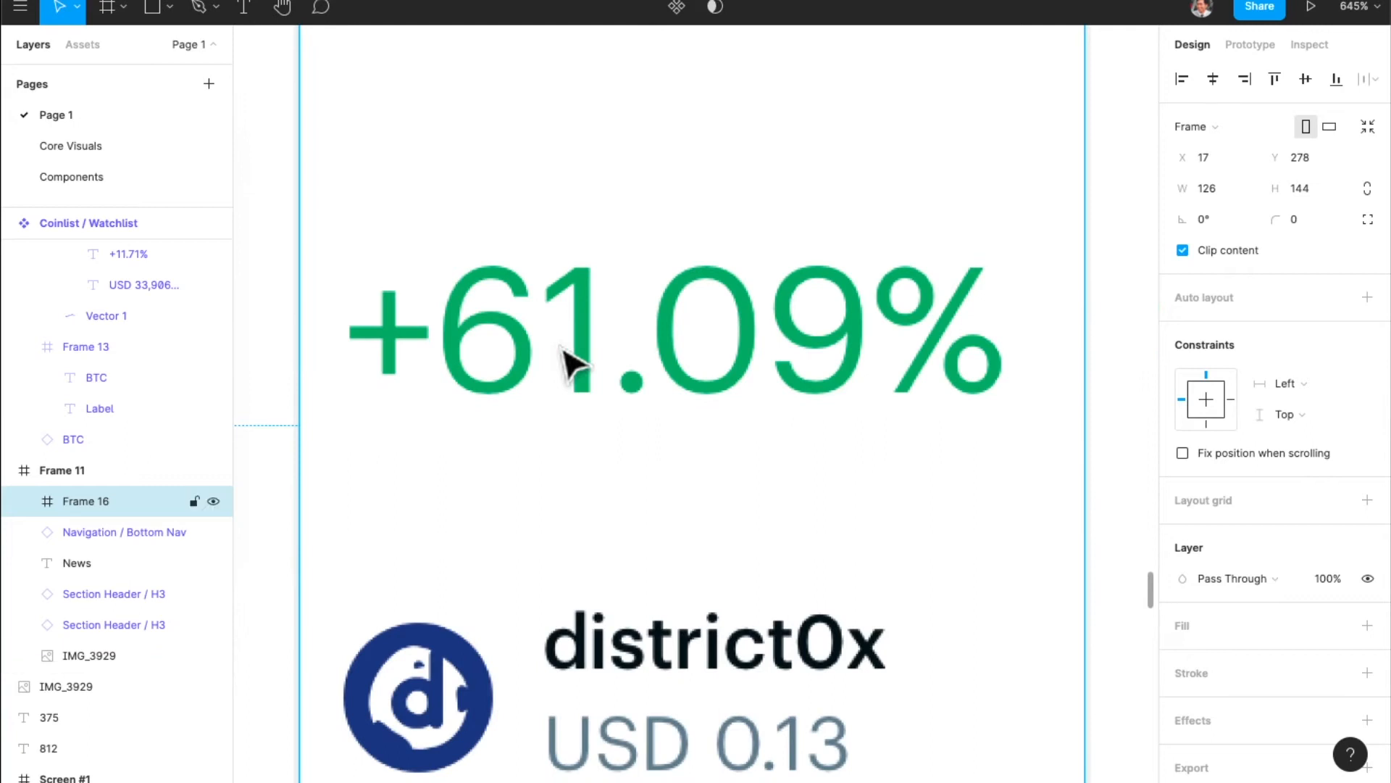
ctrl+scroll(569, 362, down, 2)
scroll(569, 364, up, 3)
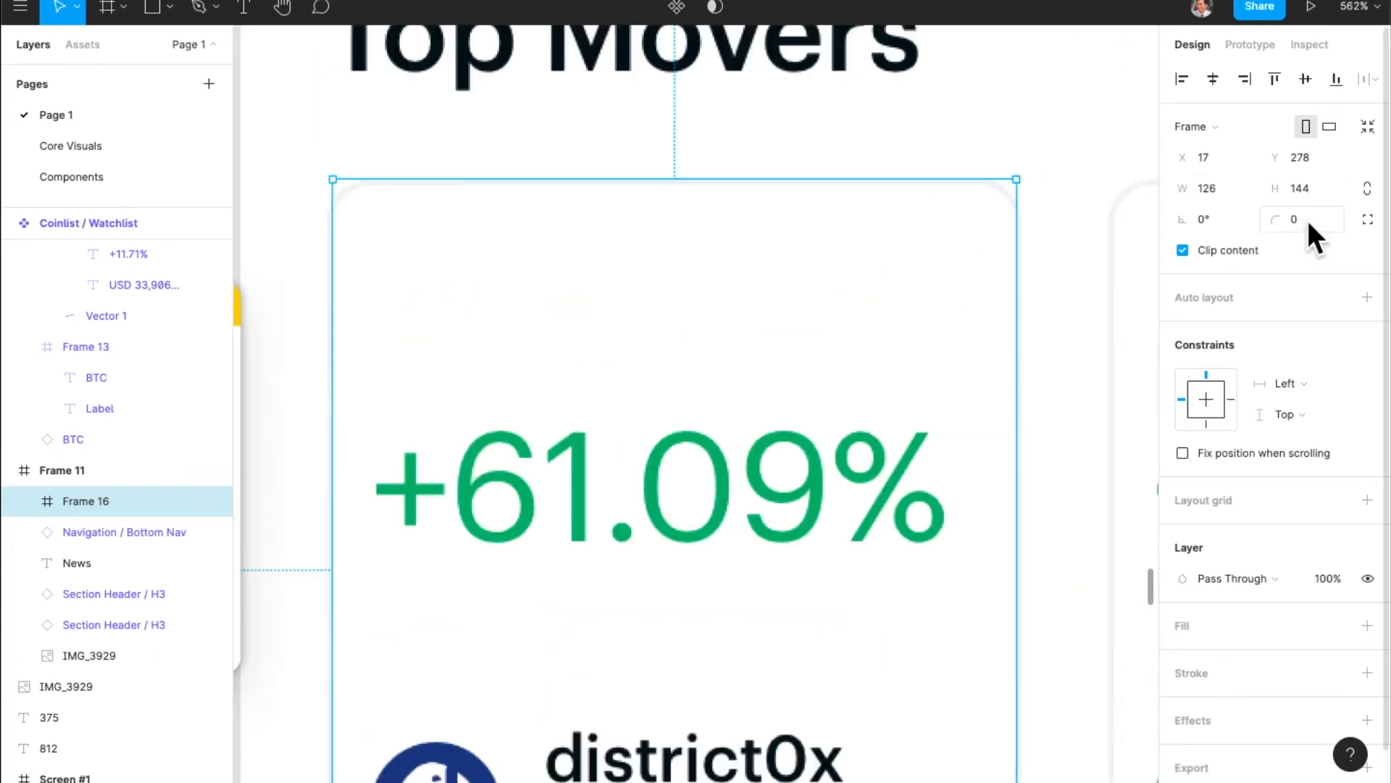
text(8)
key(Return)
click(1335, 625)
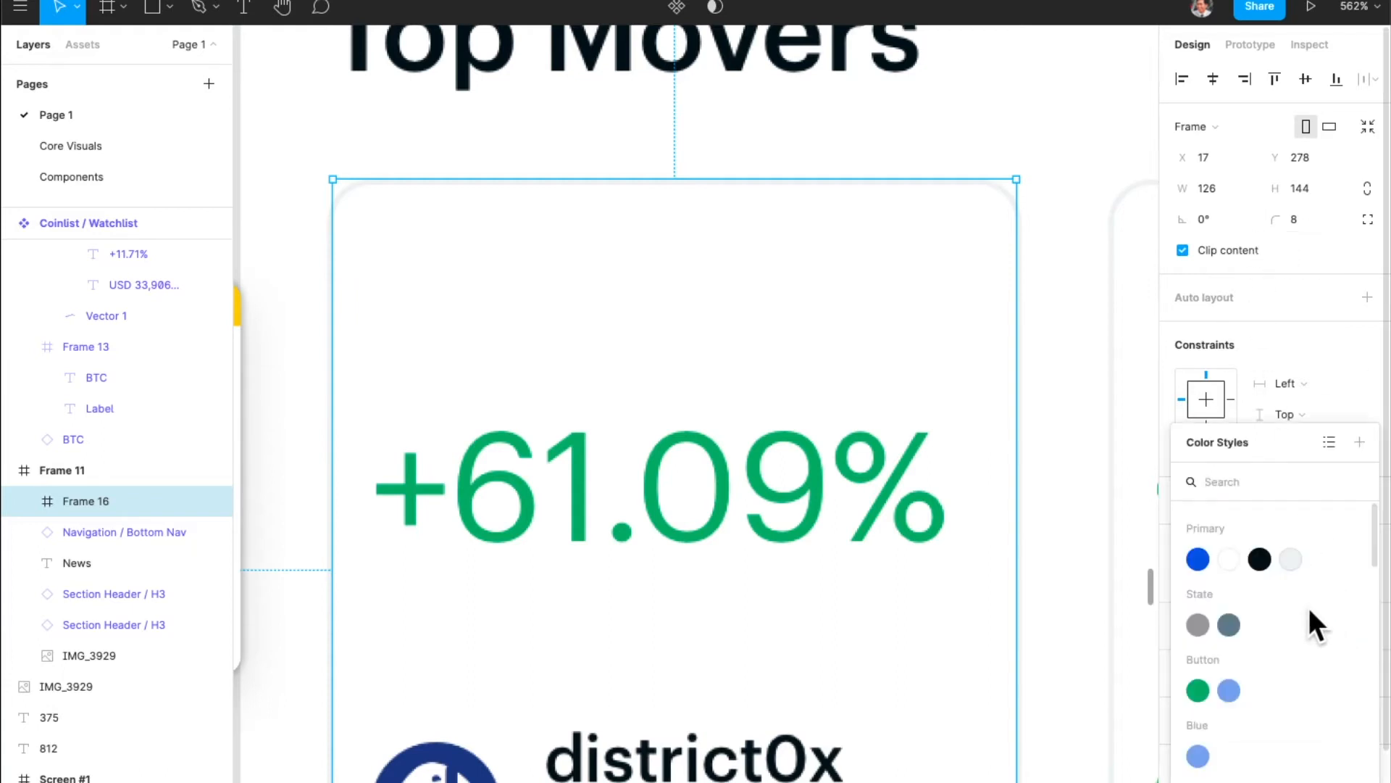
click(1290, 563)
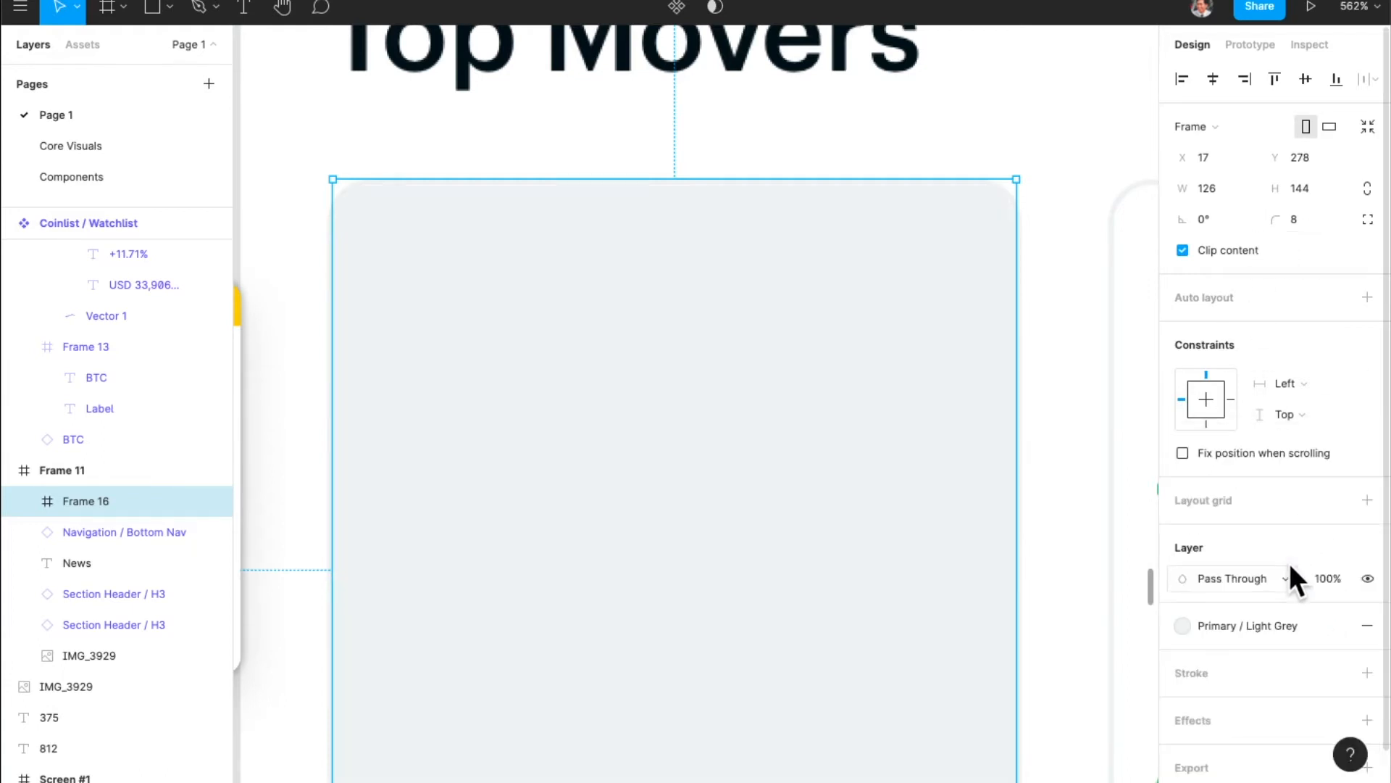
key(super+z)
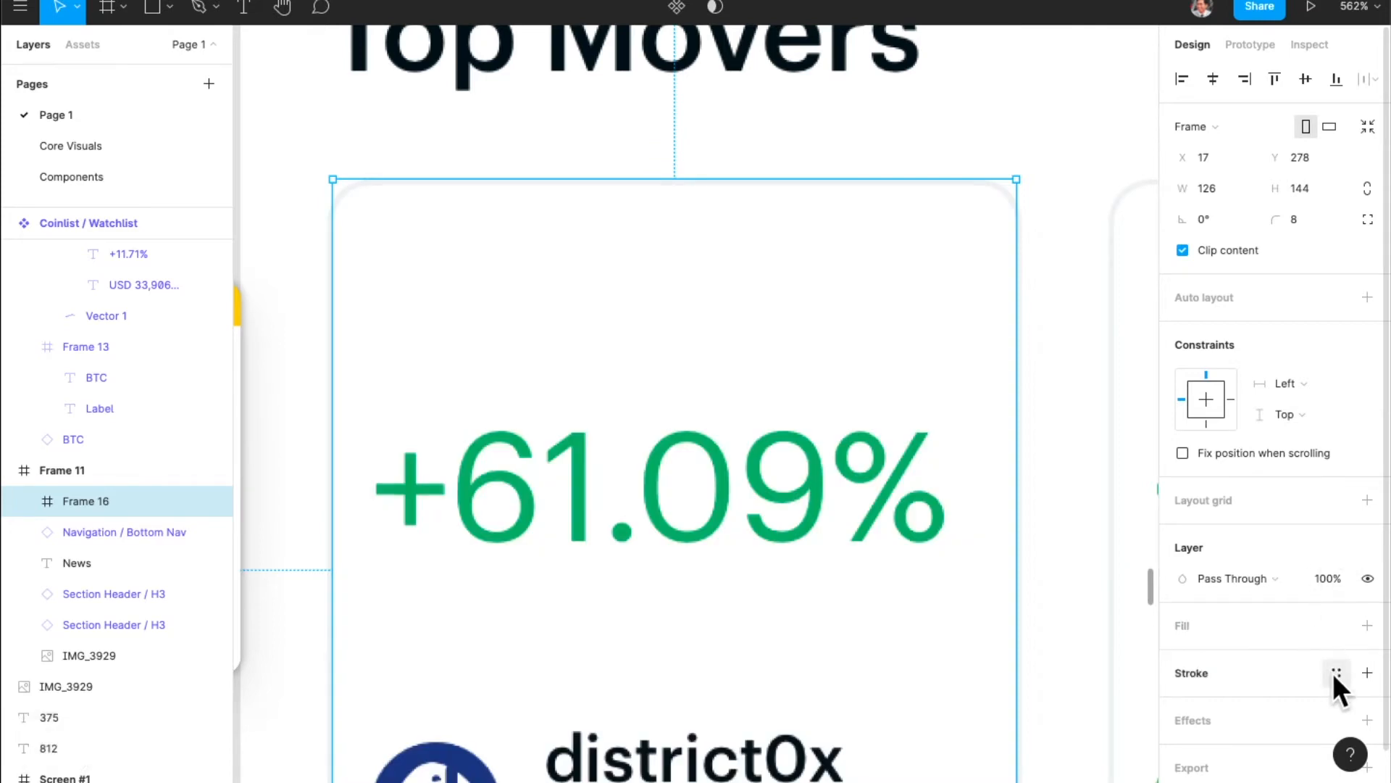
- Give the card frame a stroke using the Primary / Light Grey colour style
click(1335, 673)
click(1287, 561)
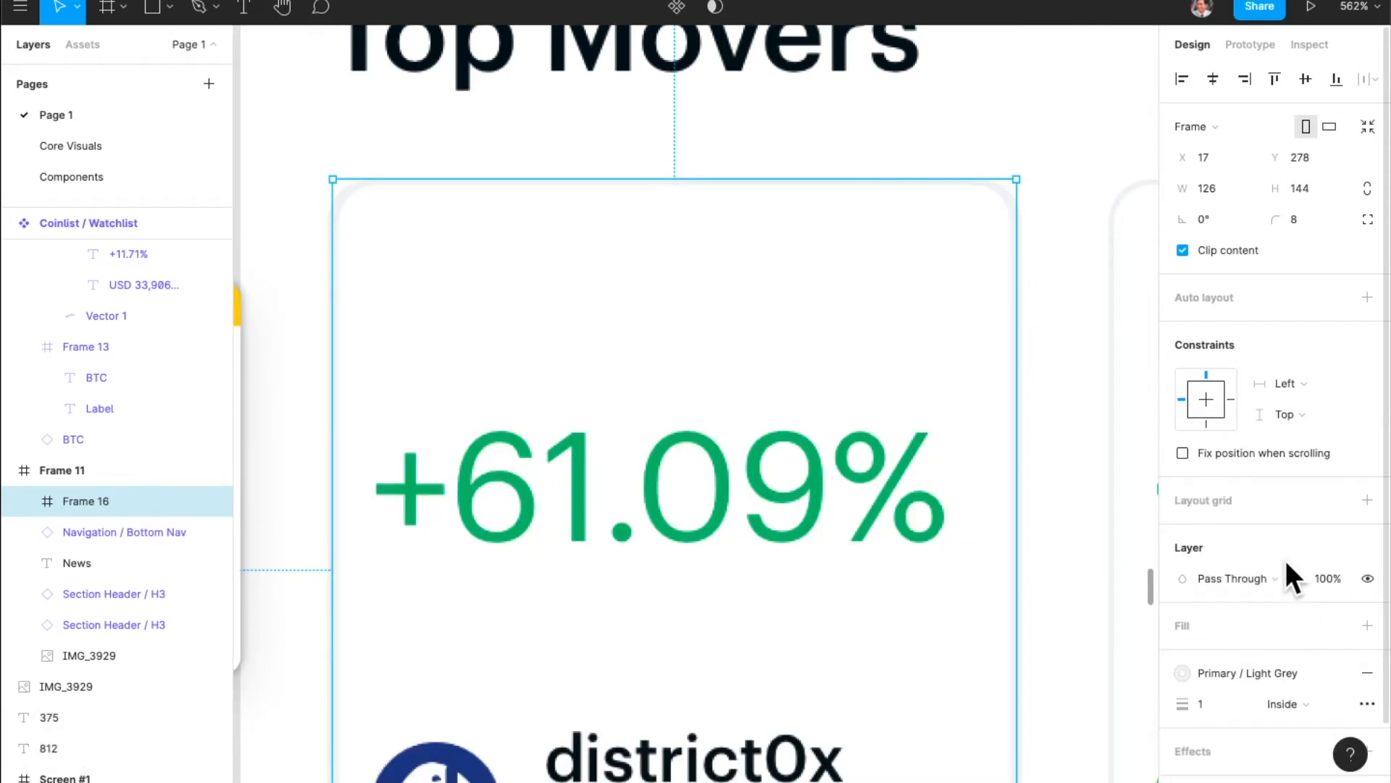
scroll(1083, 387, down, 5)
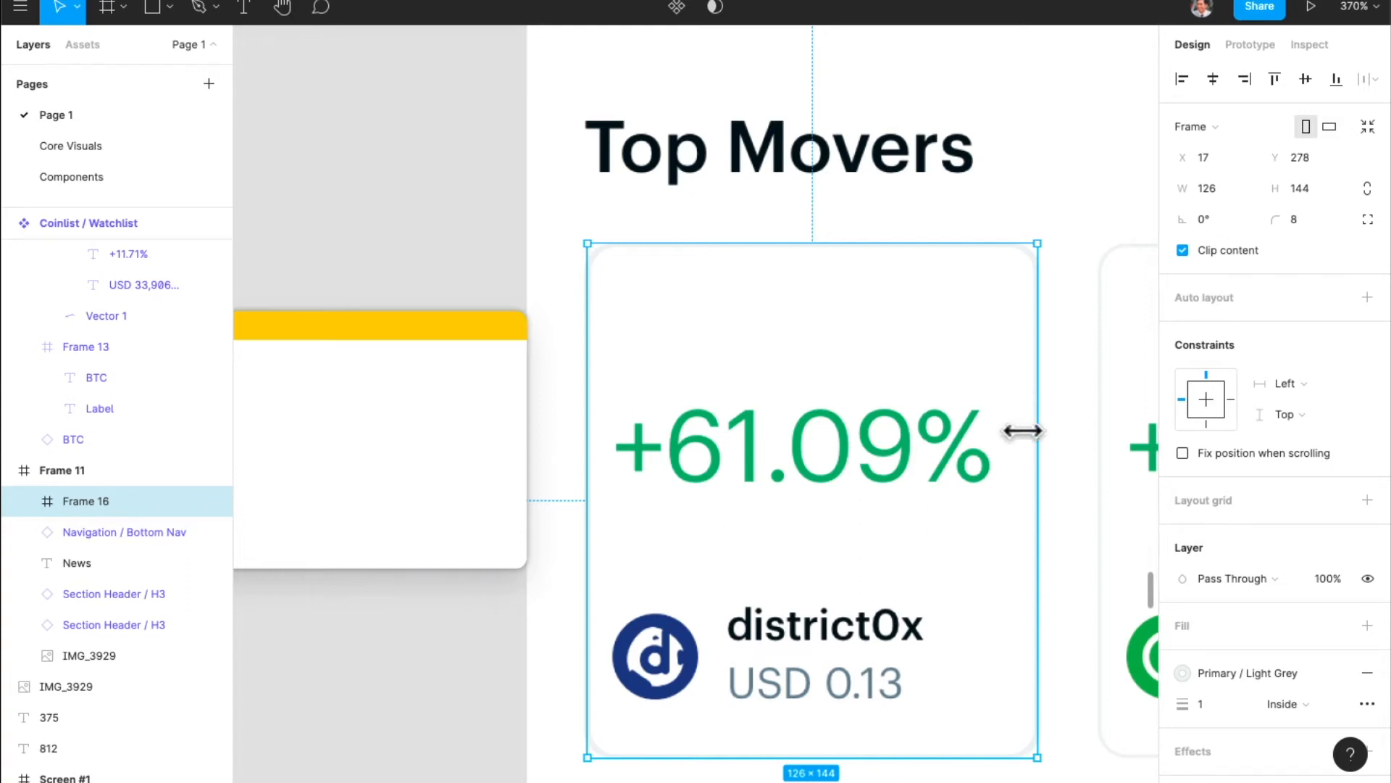
scroll(870, 475, down, 3)
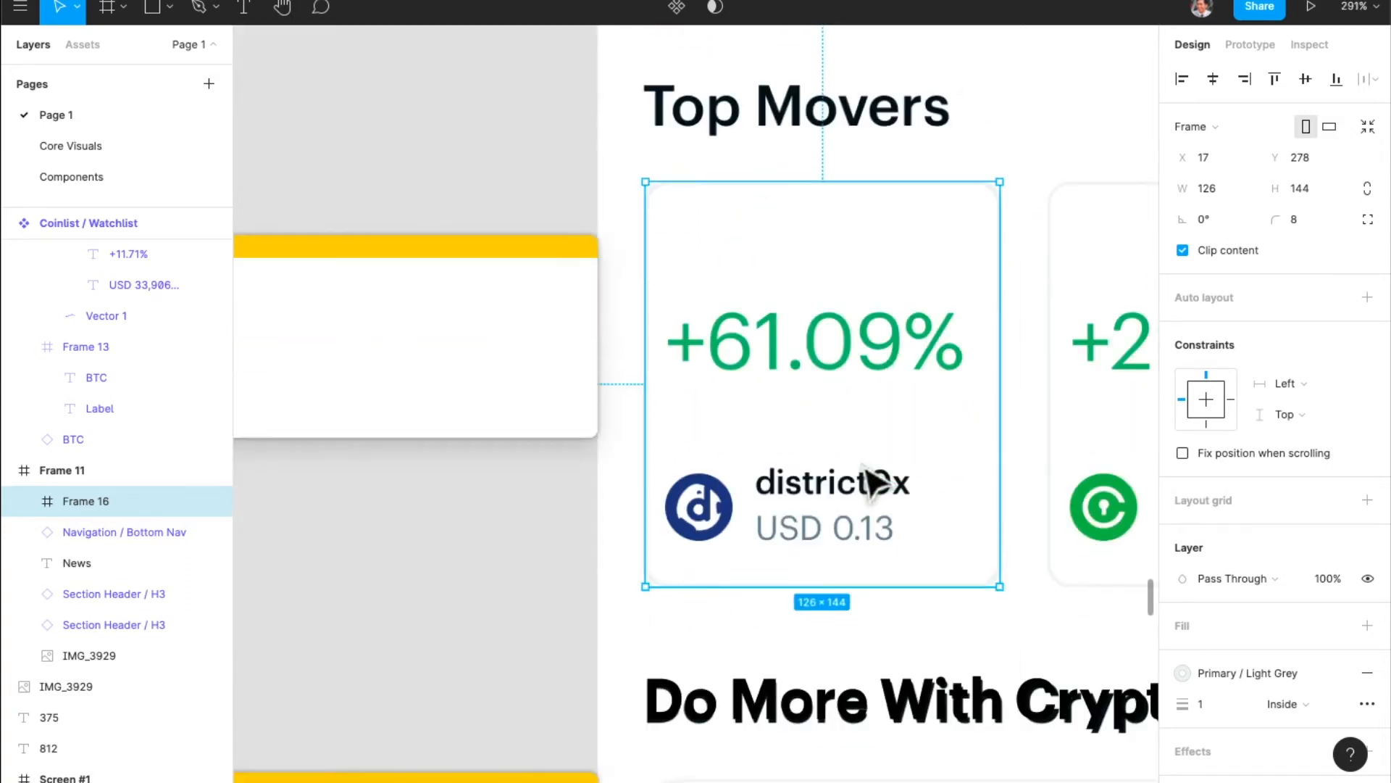
scroll(873, 482, right, 2)
scroll(875, 484, up, 1)
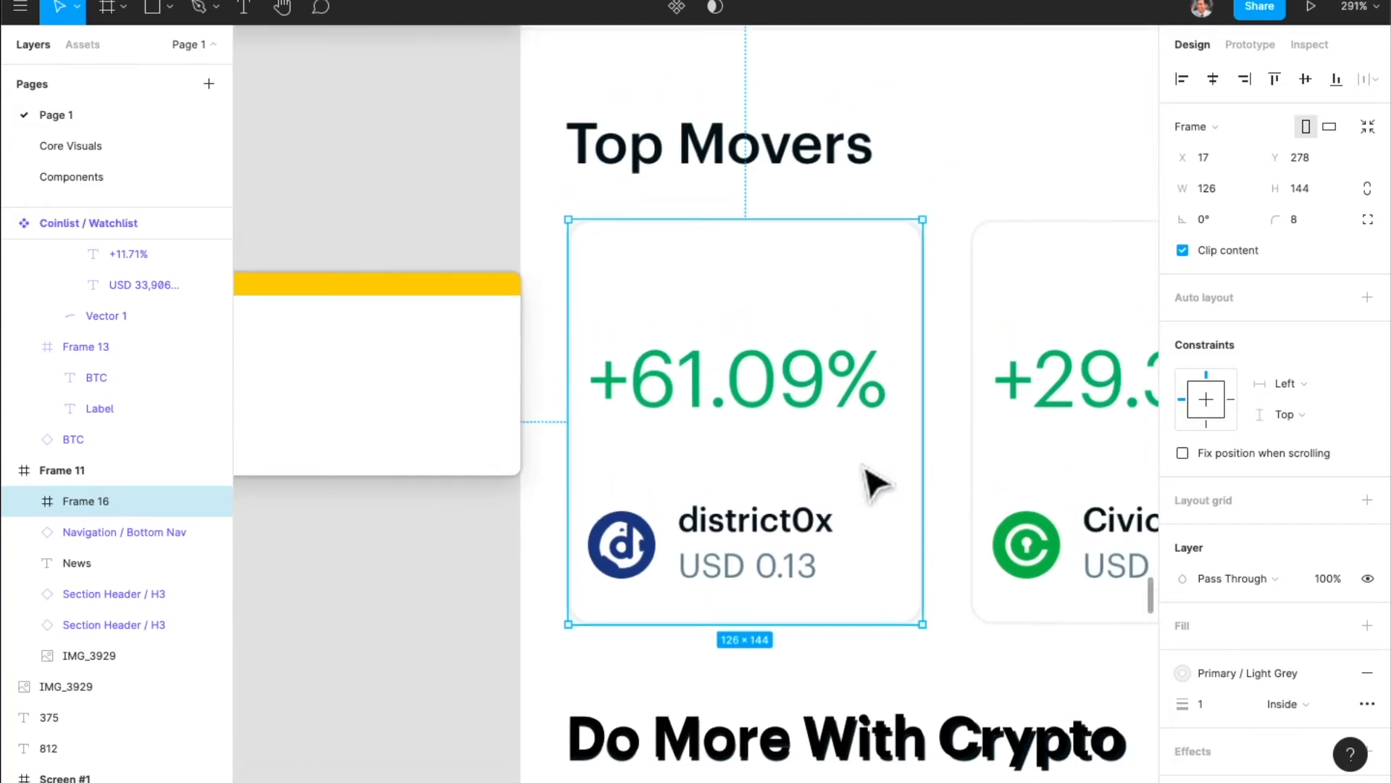
scroll(864, 468, right, 3)
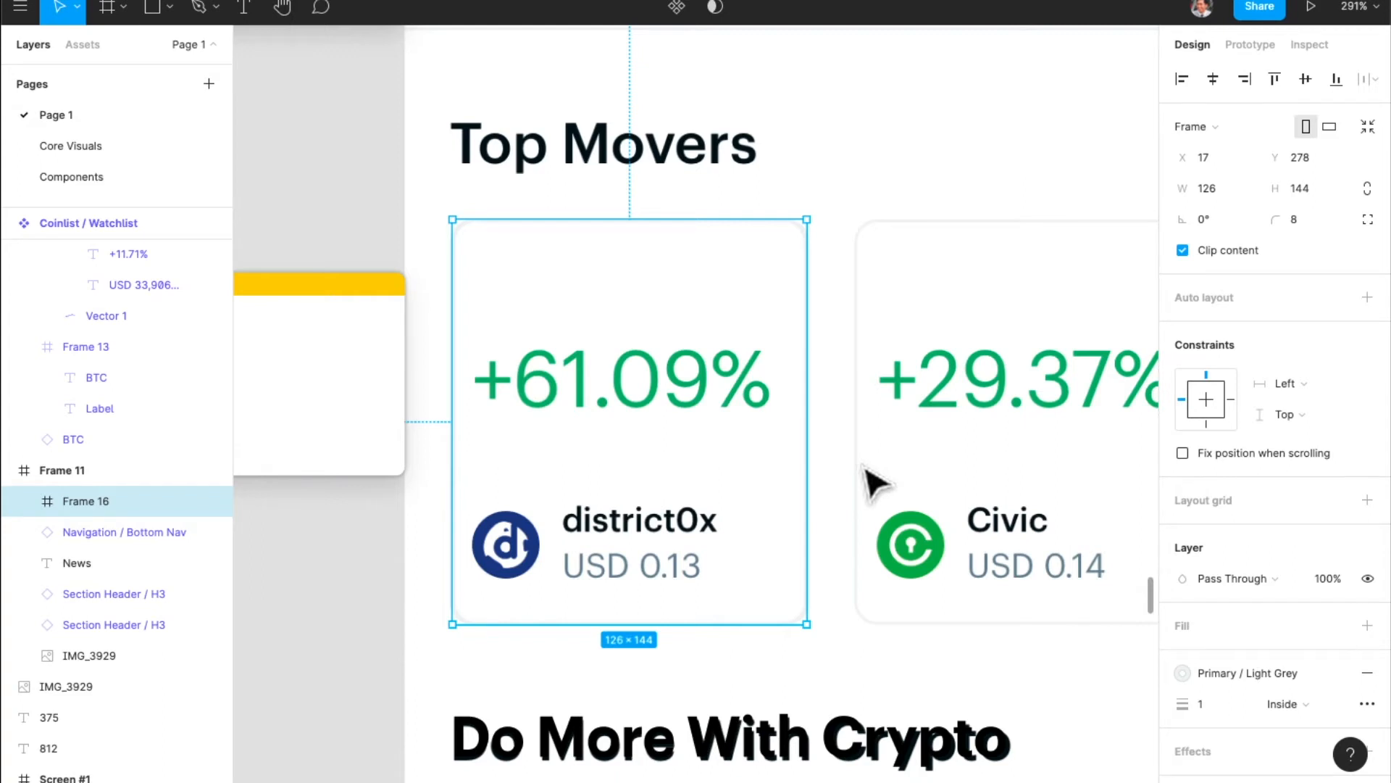
scroll(875, 483, left, 4)
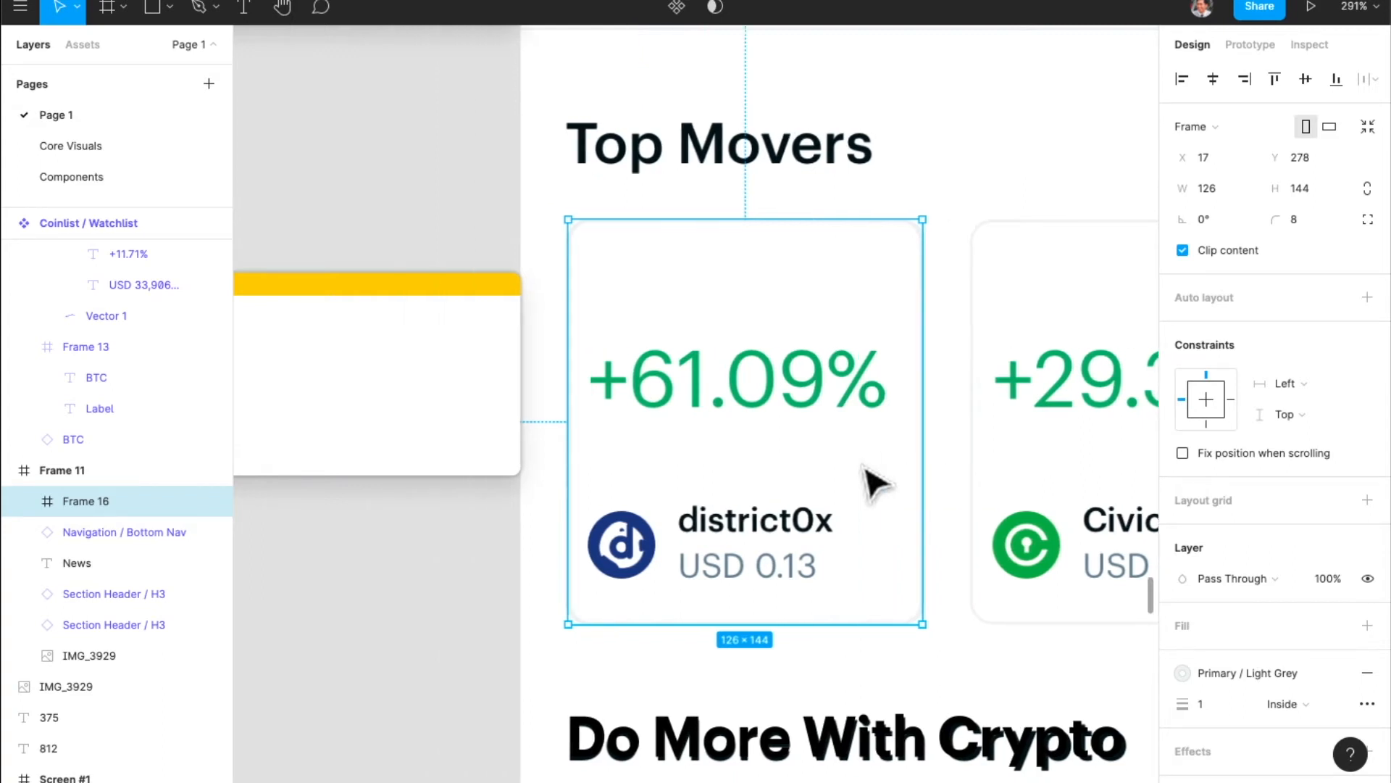
- Add the text "+61.09%" inside the card frame, just below the percentage in the reference image
scroll(875, 482, up, 3)
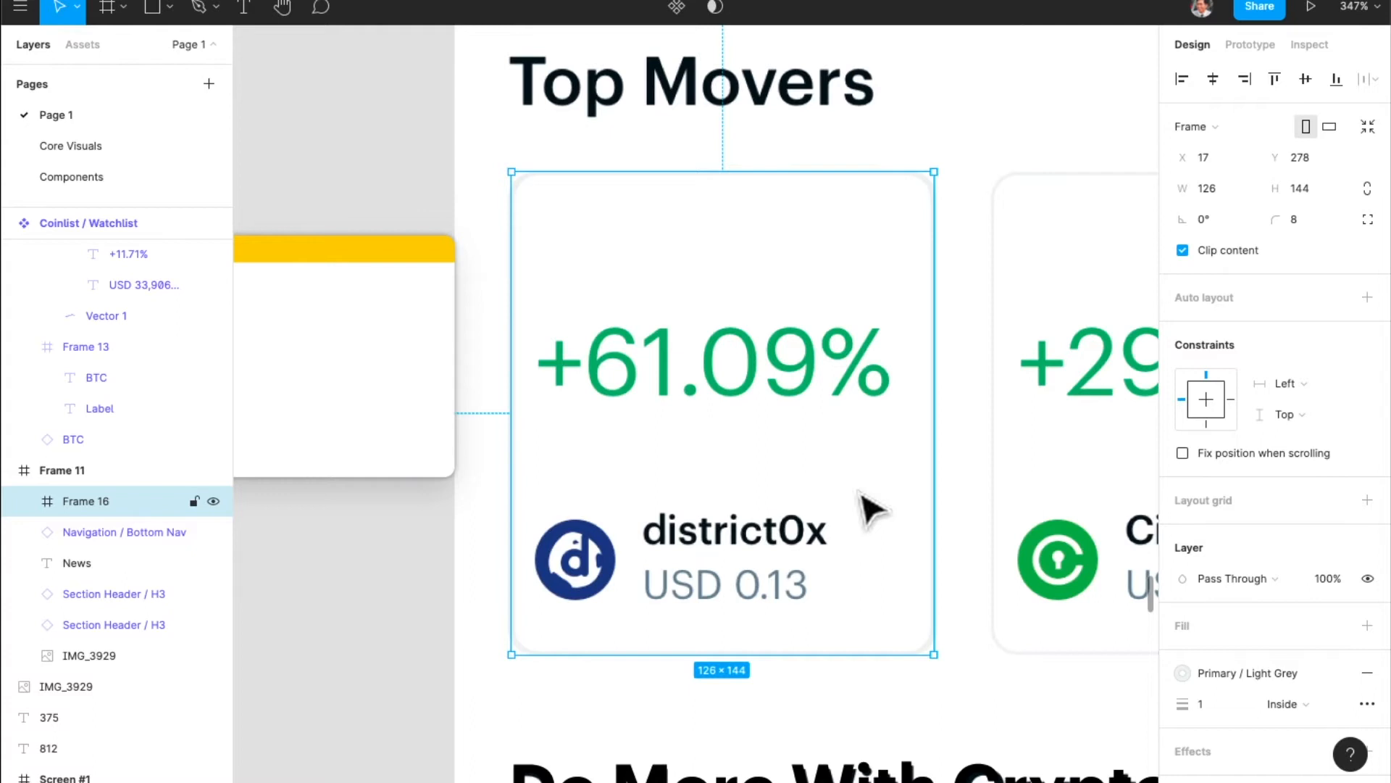
key(t)
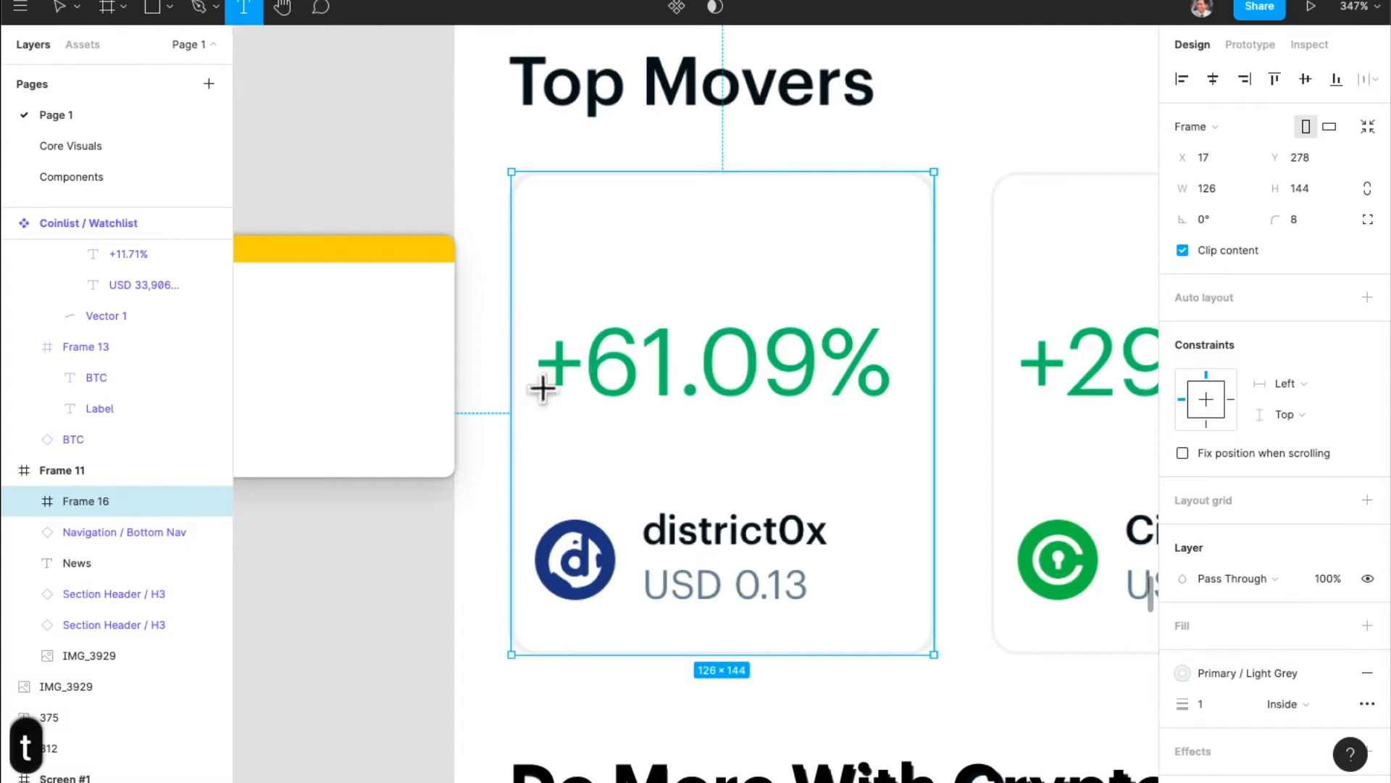
click(545, 391)
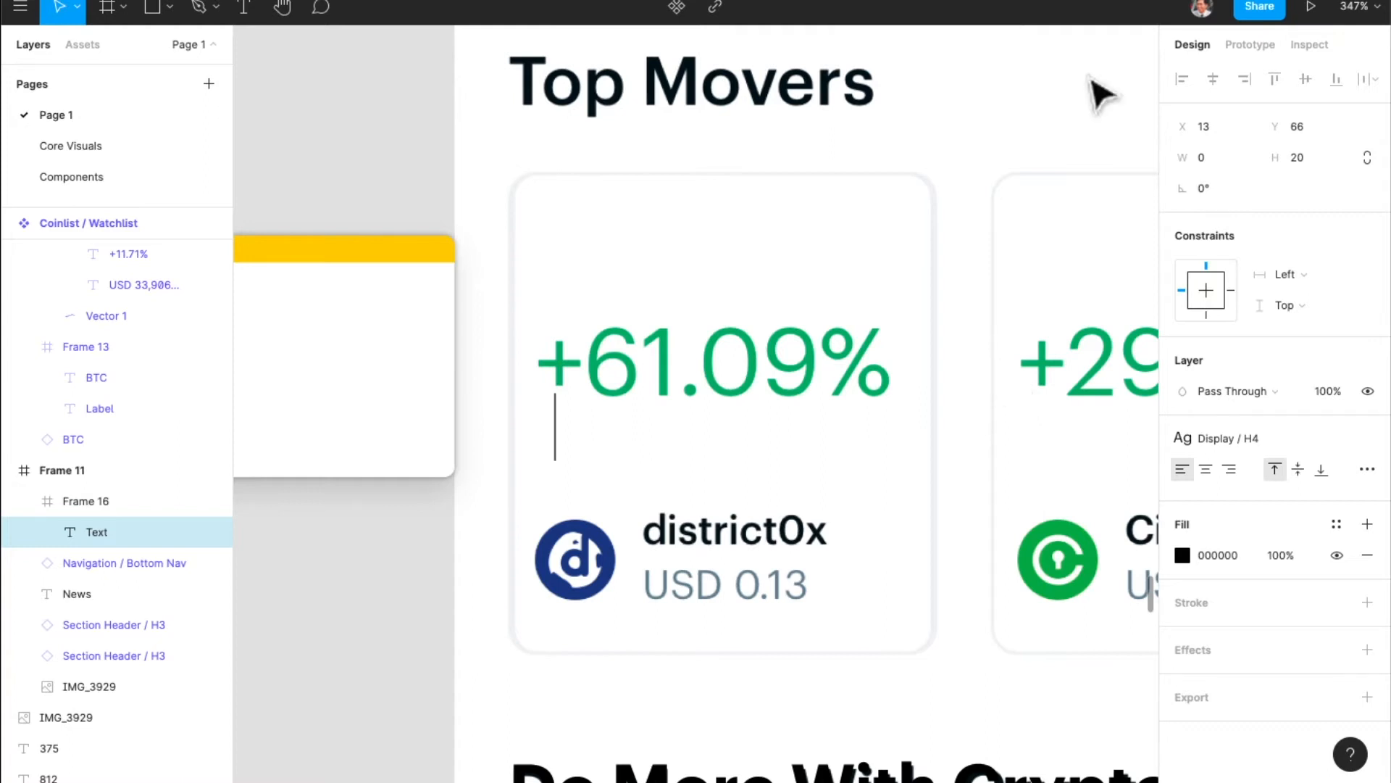
scroll(1020, 188, up, 3)
scroll(1020, 190, up, 2)
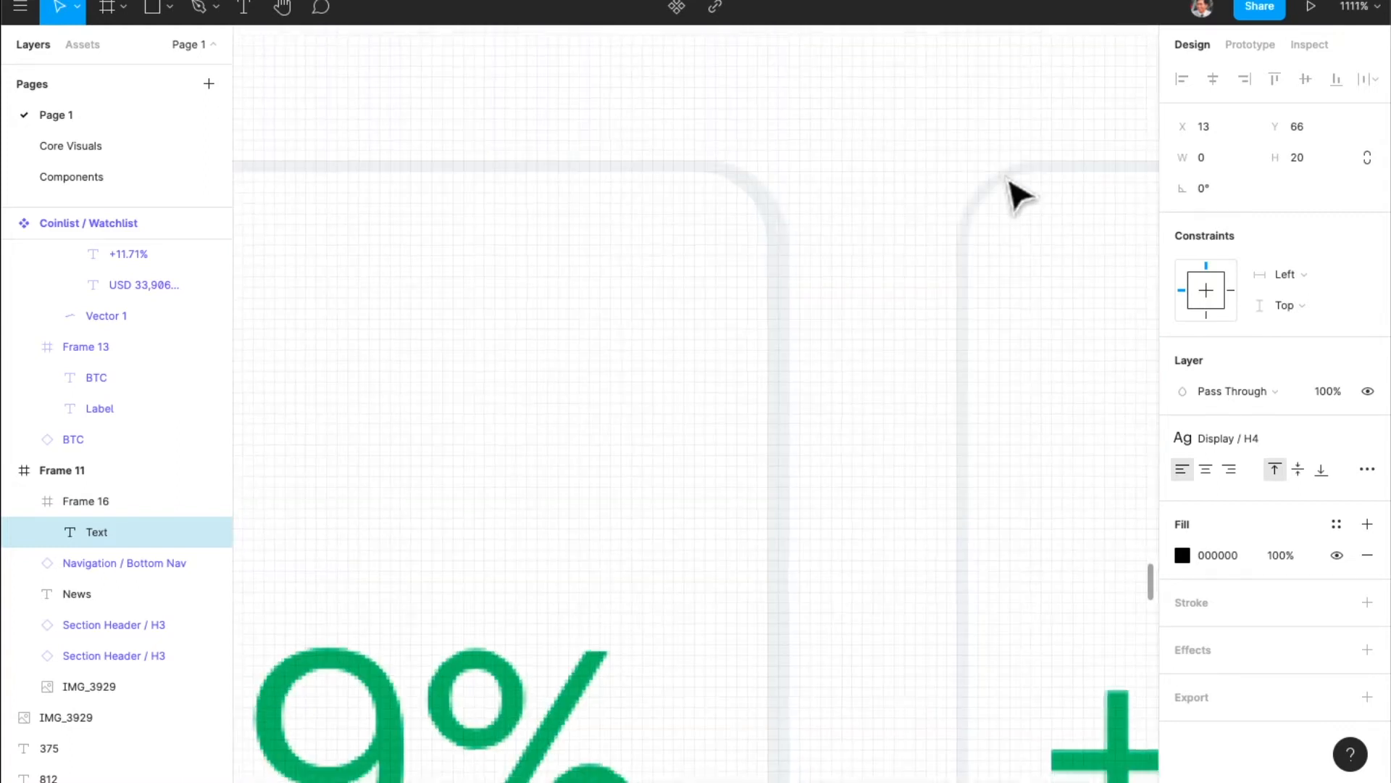
scroll(1020, 189, down, 5)
scroll(1018, 187, left, 2)
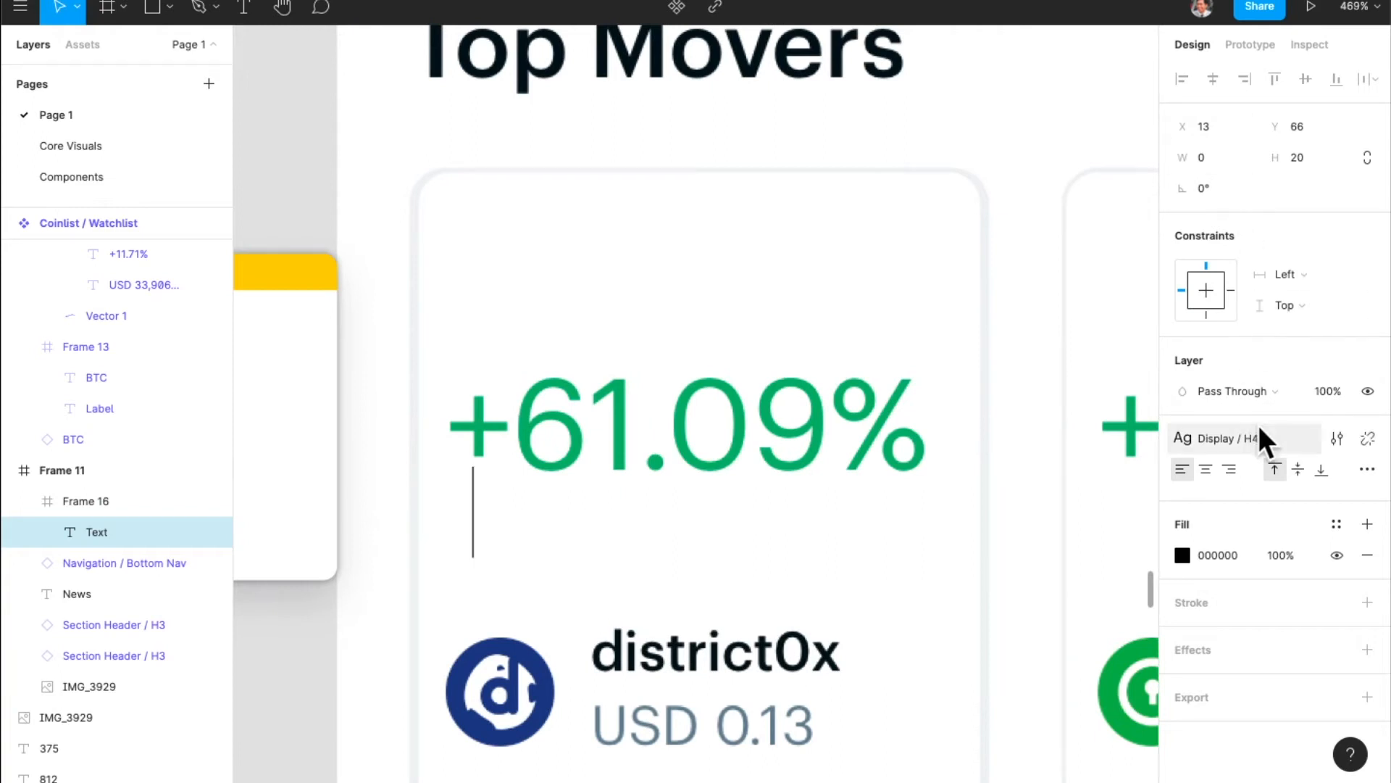
text(+)
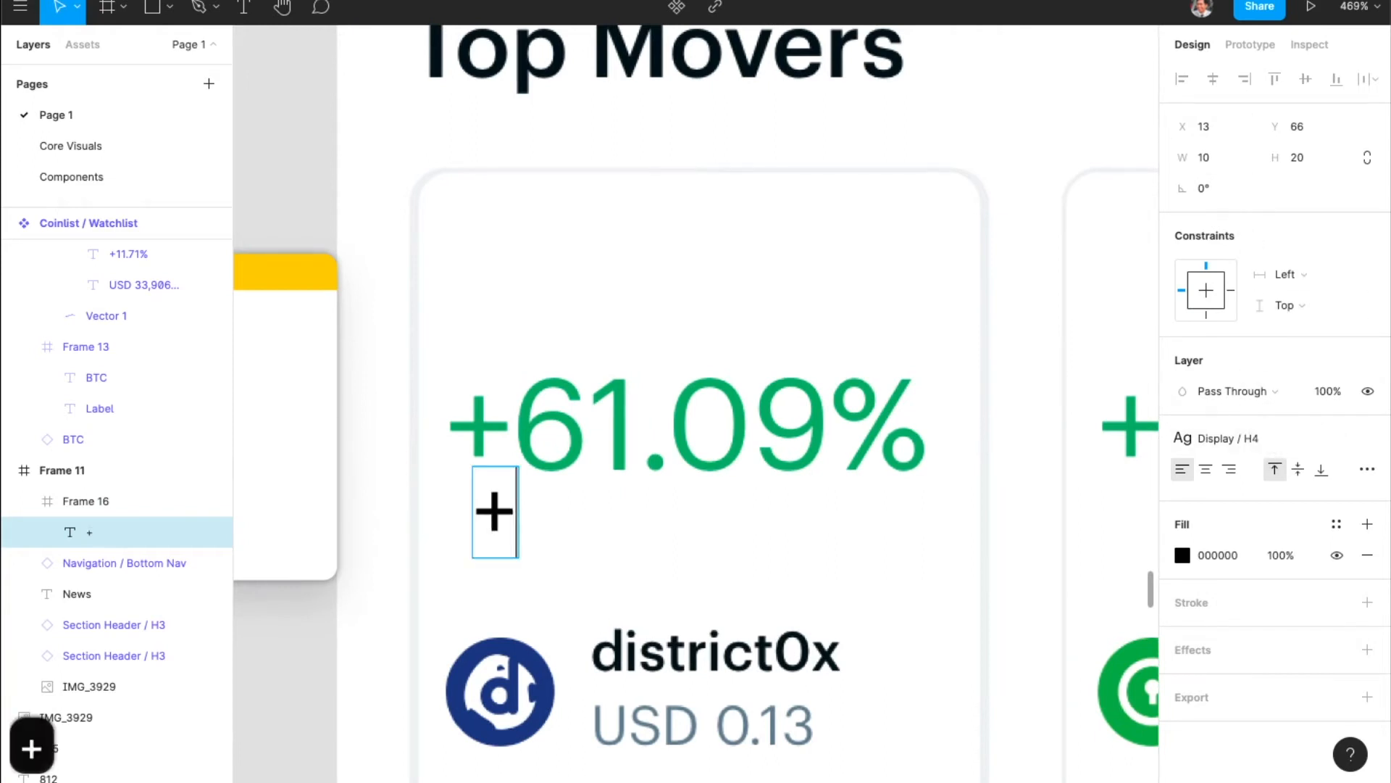
text(6)
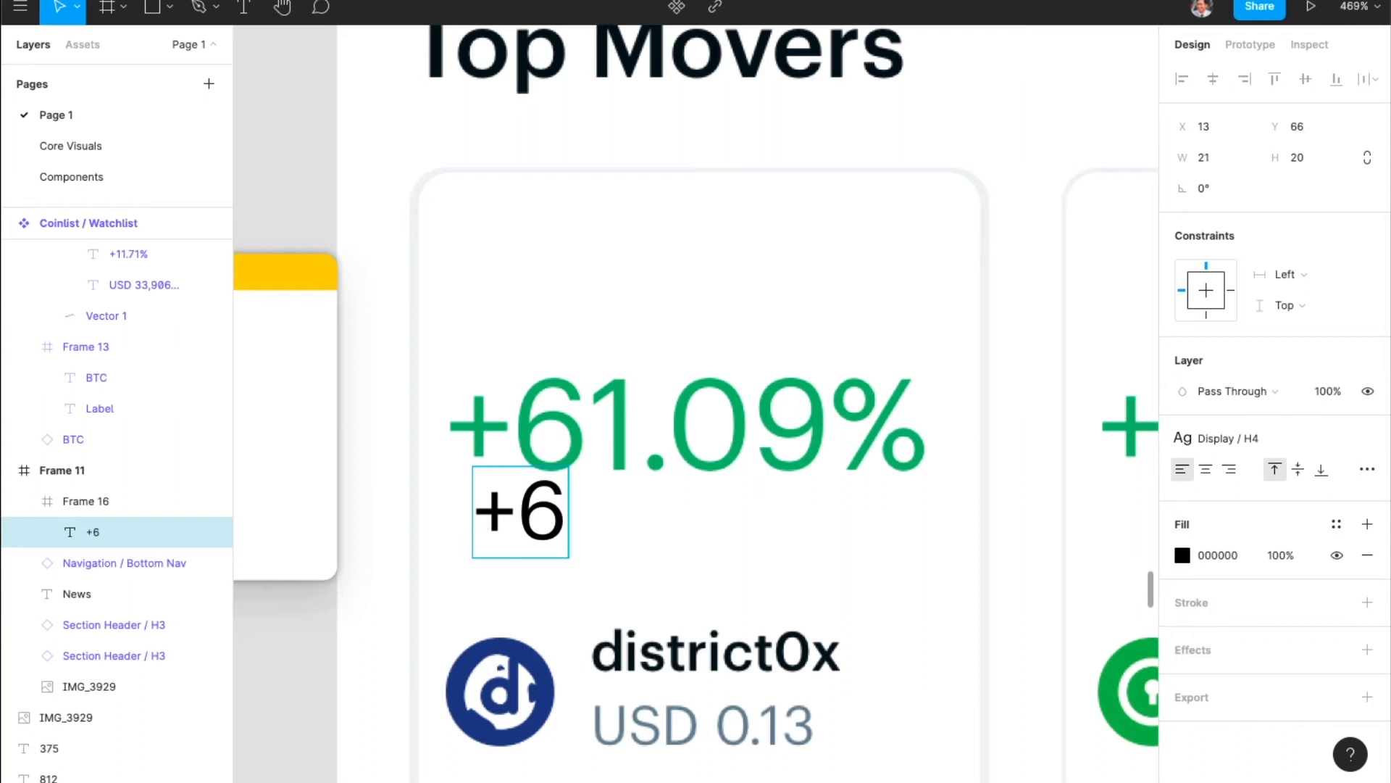
text(1.09)
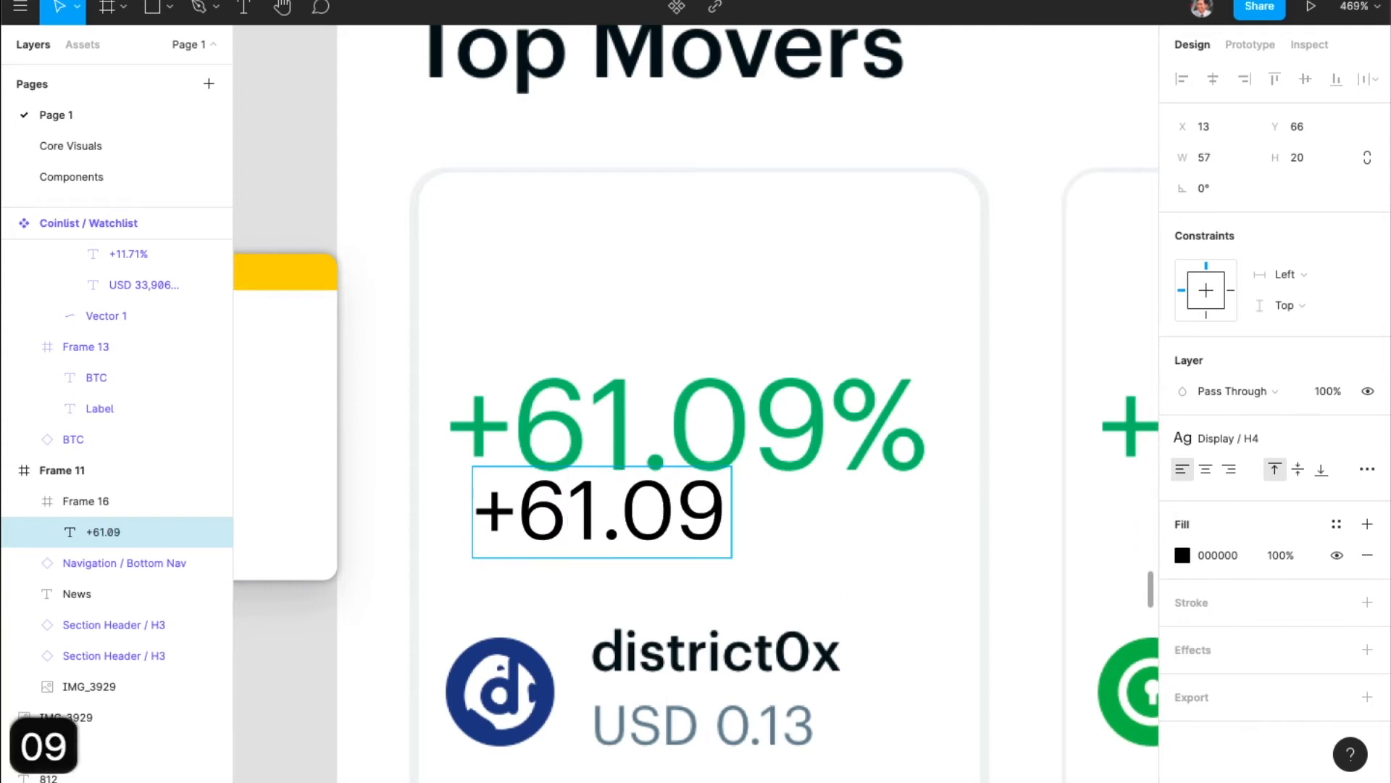
text(%)
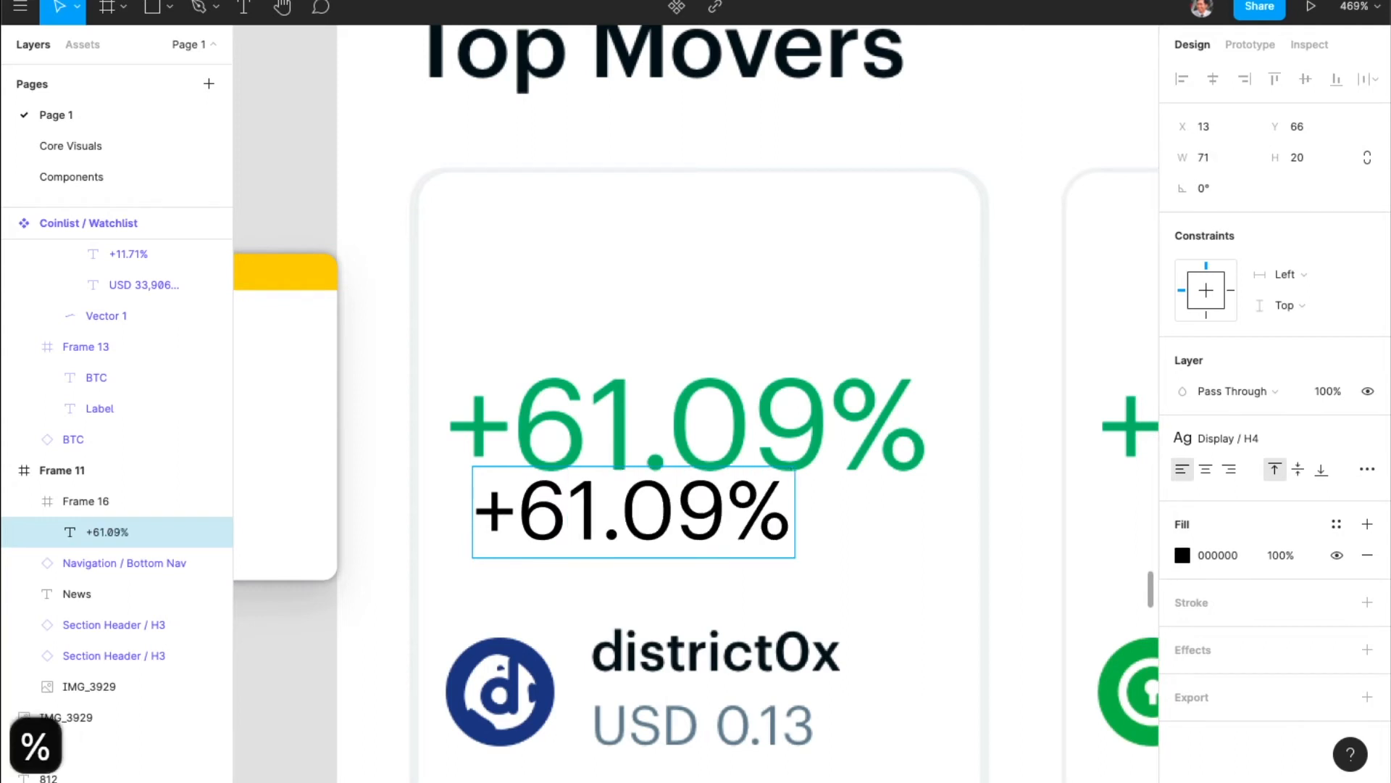
- Apply the Display / H2 text style to the "+61.09%" text and align it over the reference percentage at X 7, Y 43
key(super+a)
click(1264, 434)
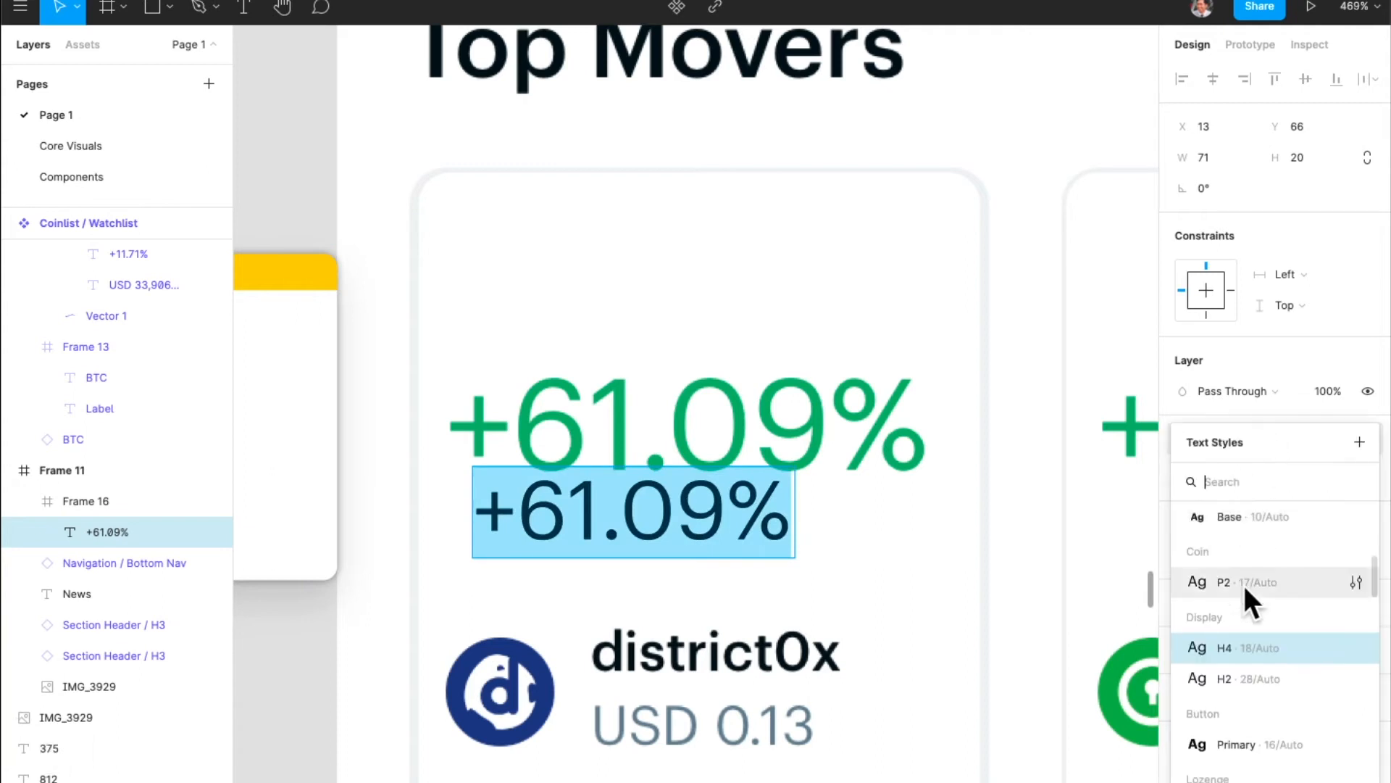
click(1245, 679)
key(Escape)
drag(862, 566, 833, 458)
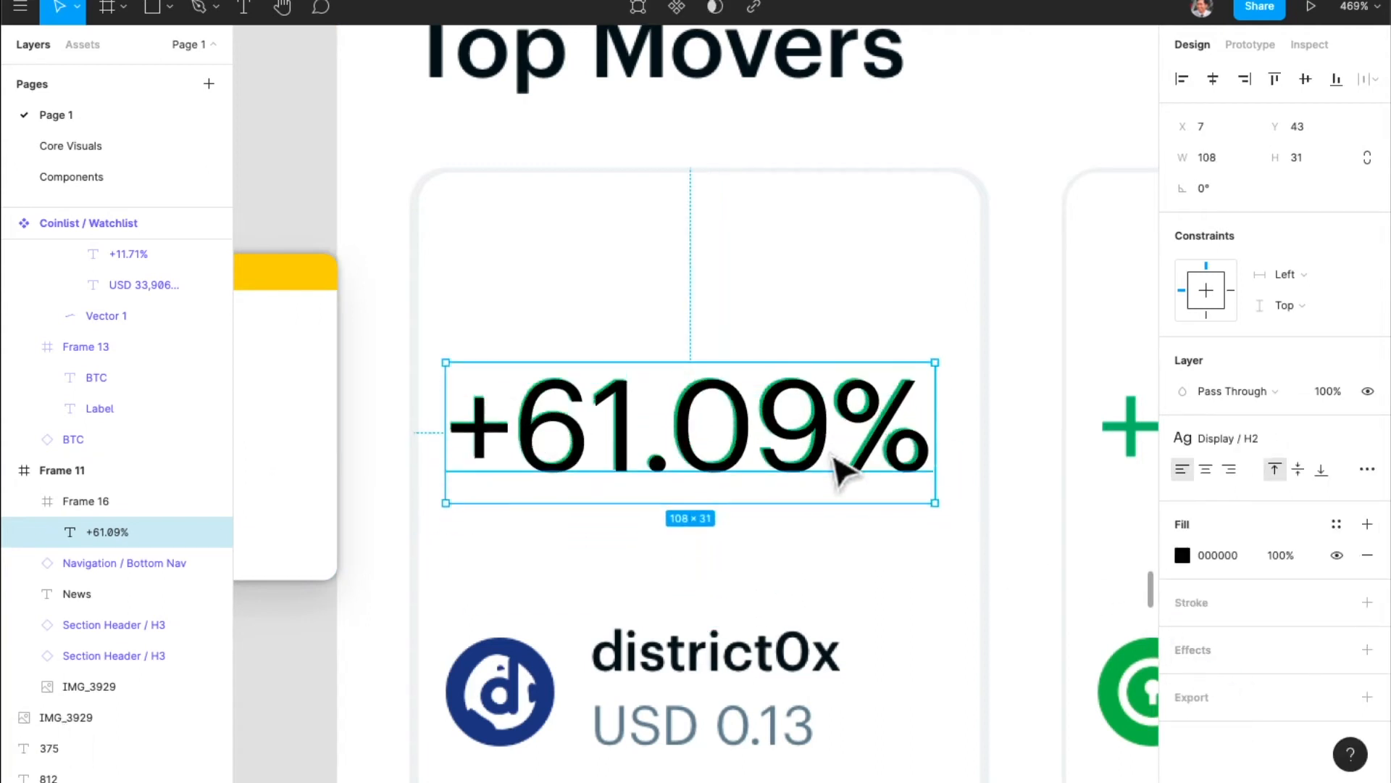
- Colour the "+61.09%" text with the Button / Green colour style
click(1339, 524)
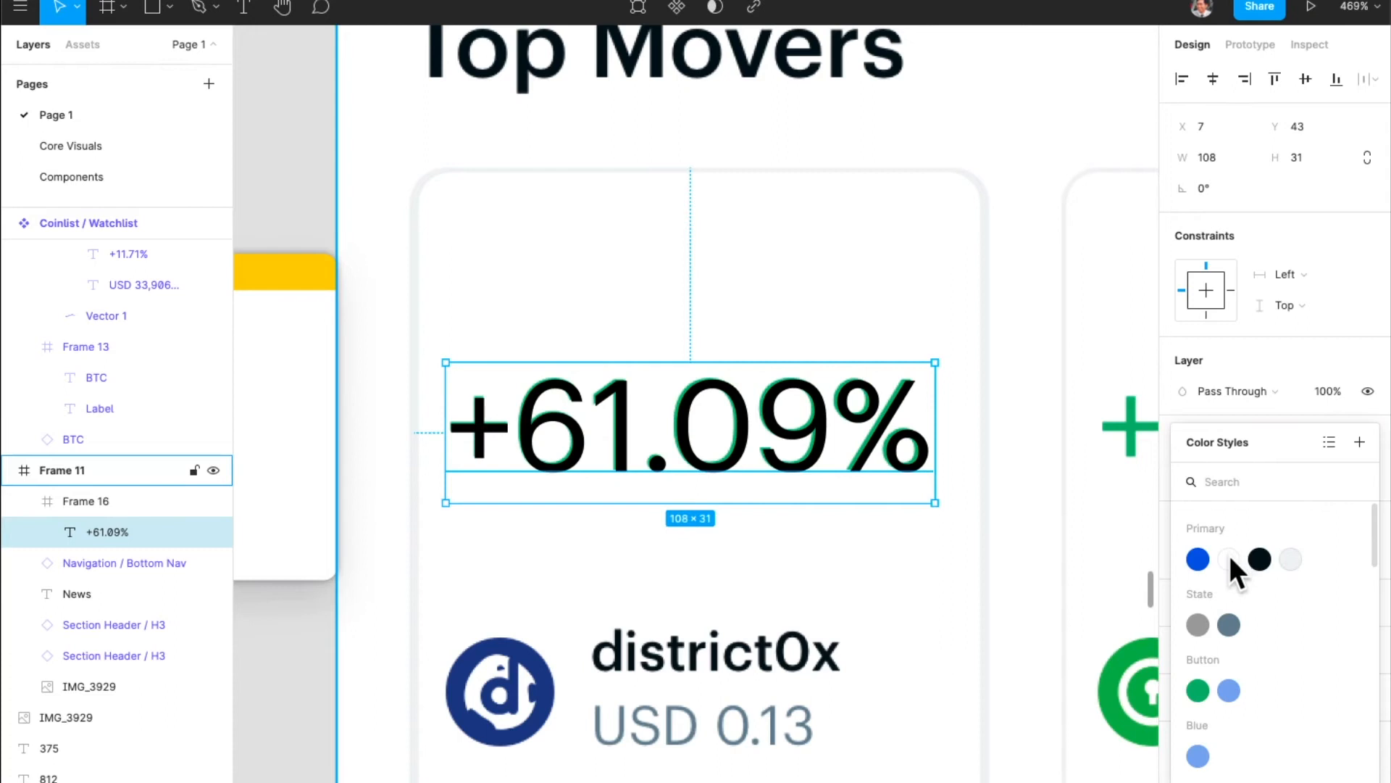
click(1228, 552)
click(1276, 521)
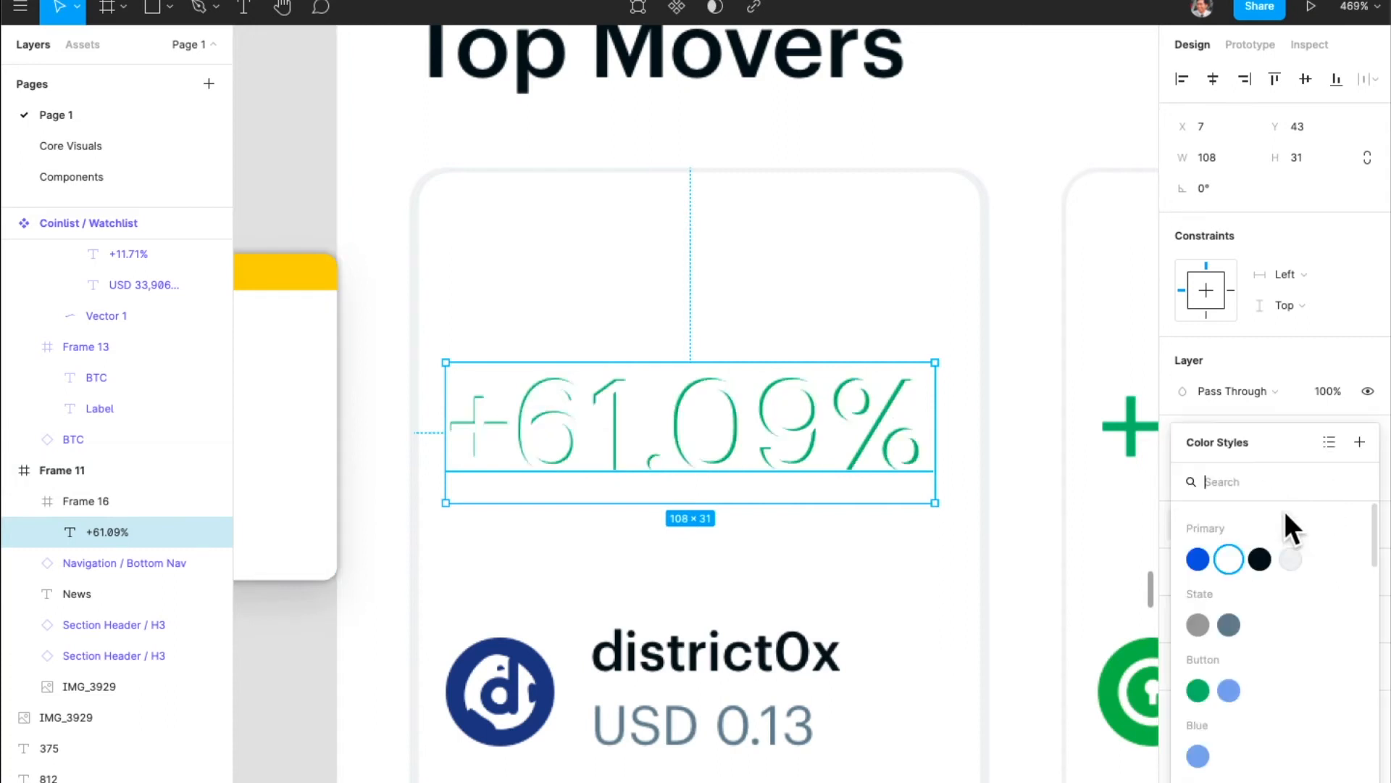
click(1196, 688)
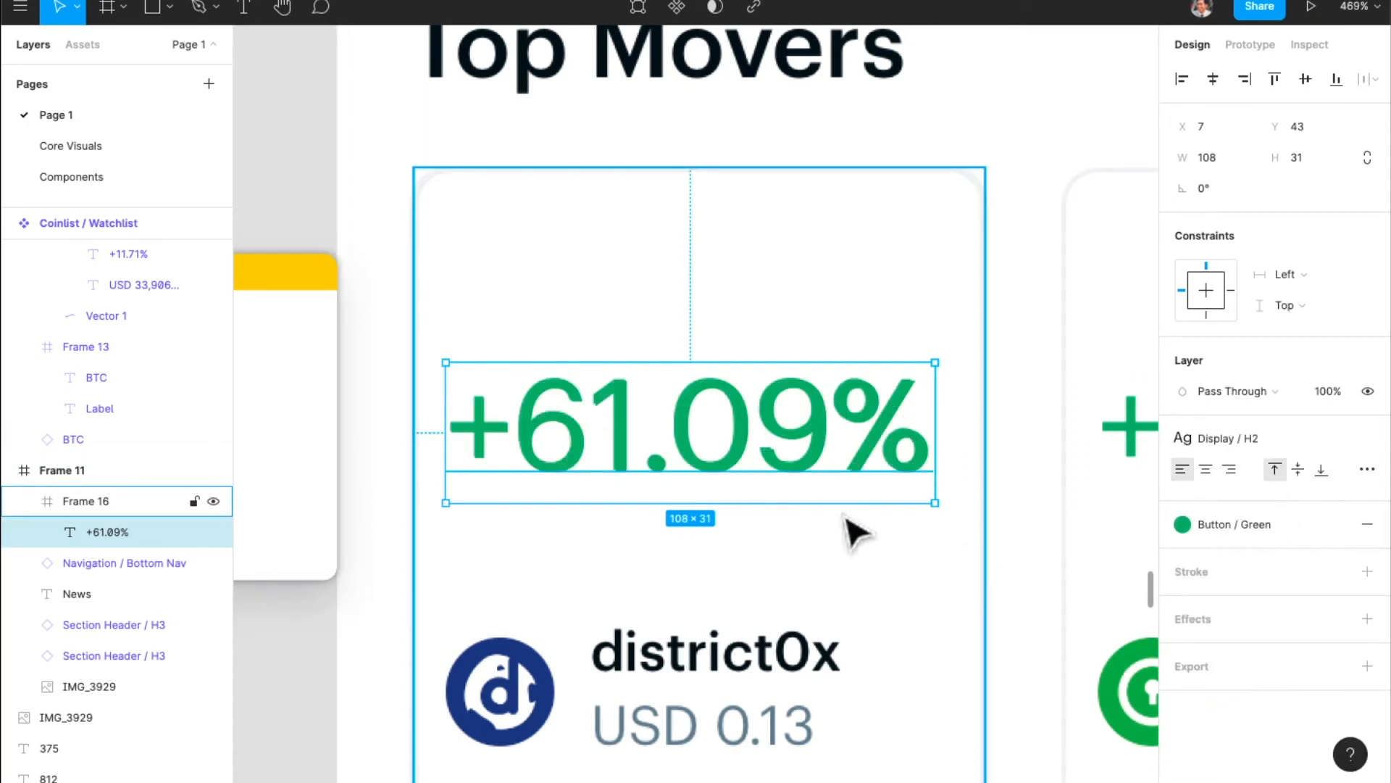
- Add the text "district" inside the card frame, over the coin name in the reference image
scroll(855, 530, down, 2)
key(t)
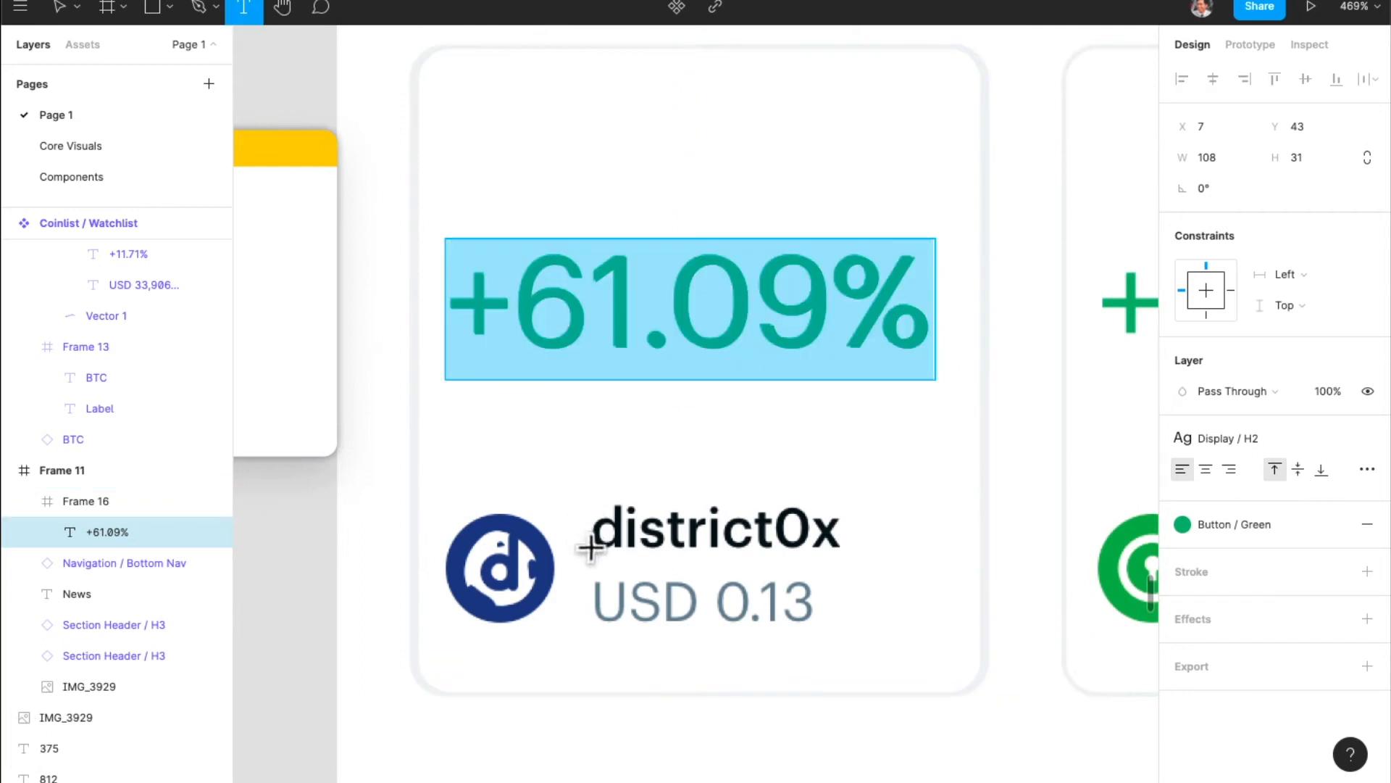
click(591, 547)
text(distri)
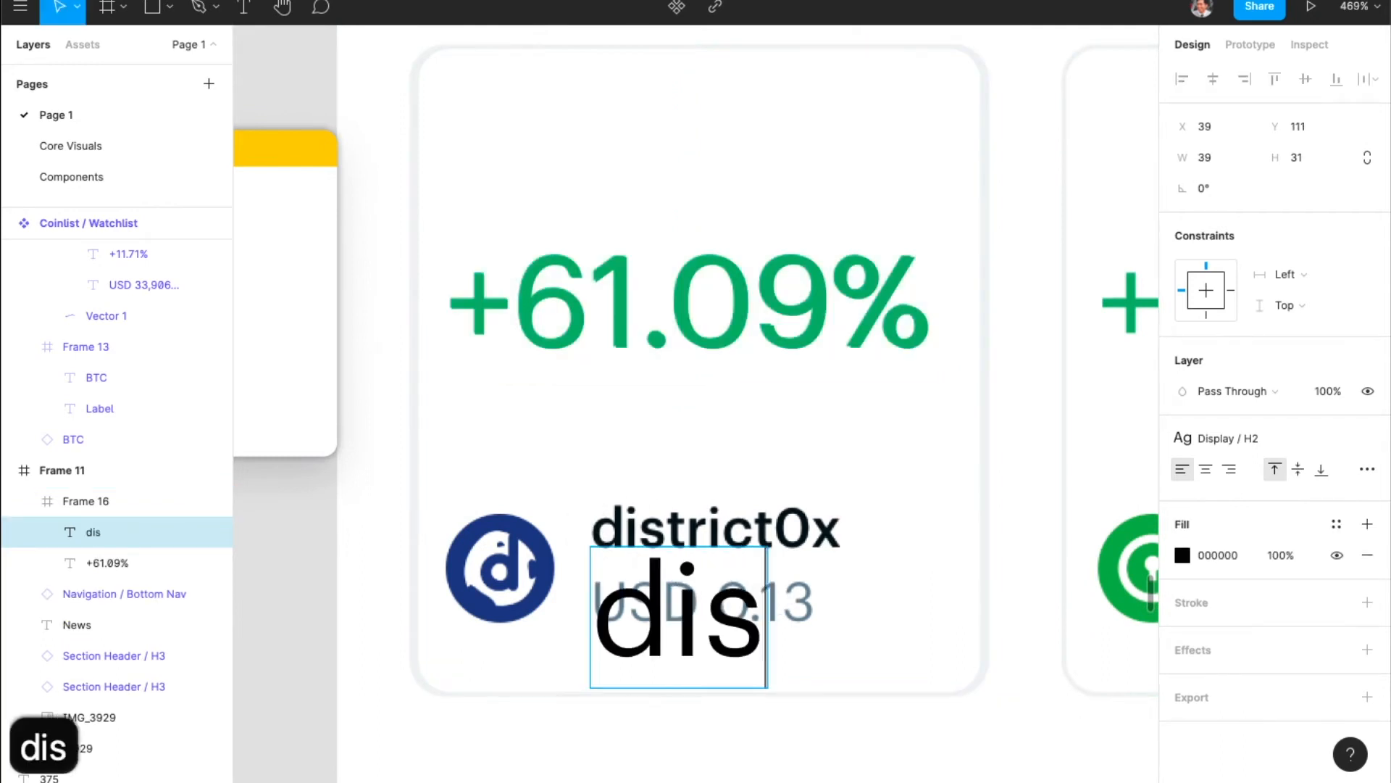
text(trict)
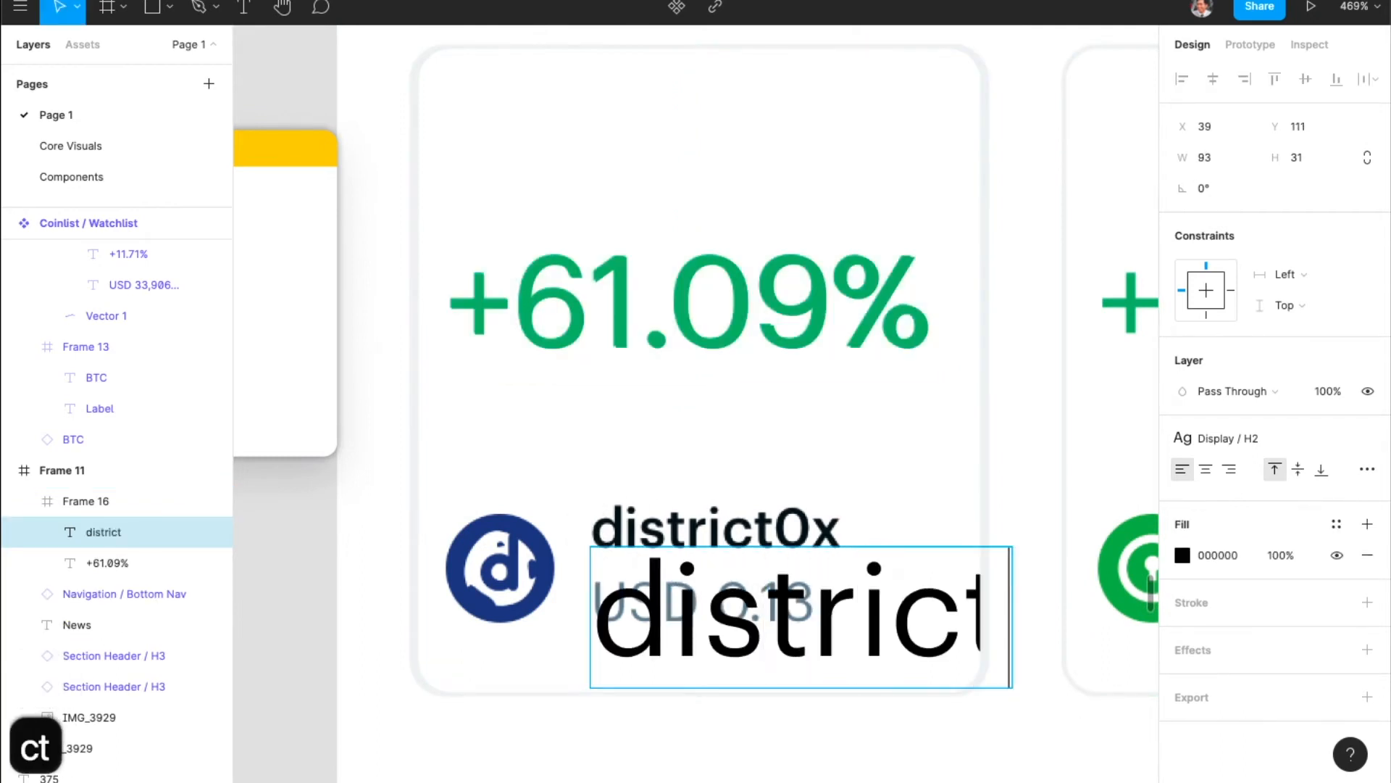
- Apply the Overline / Semibold text style to the "district" text and align it over the reference coin name at X 39, Y 101
key(super+a)
click(1189, 453)
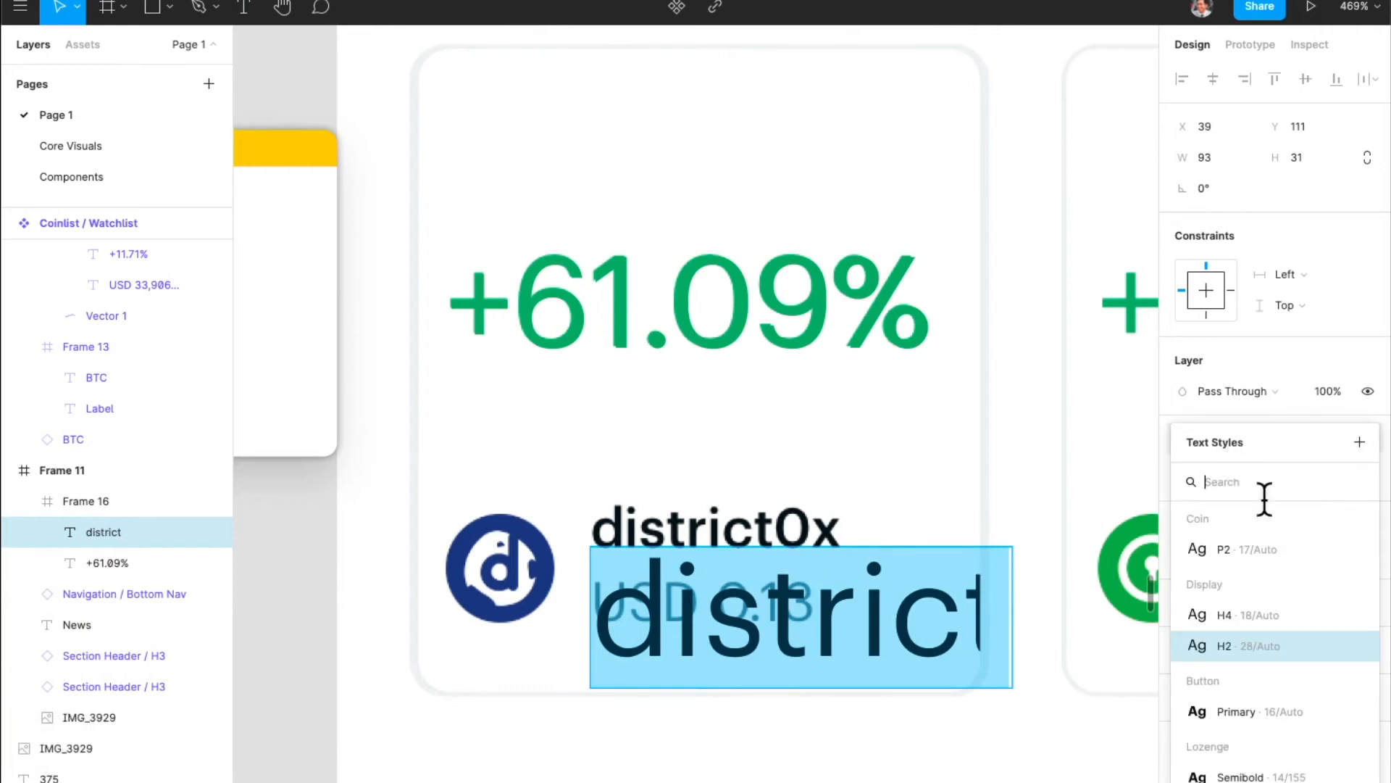
scroll(1233, 727, down, 2)
scroll(1259, 684, down, 5)
scroll(1263, 643, up, 4)
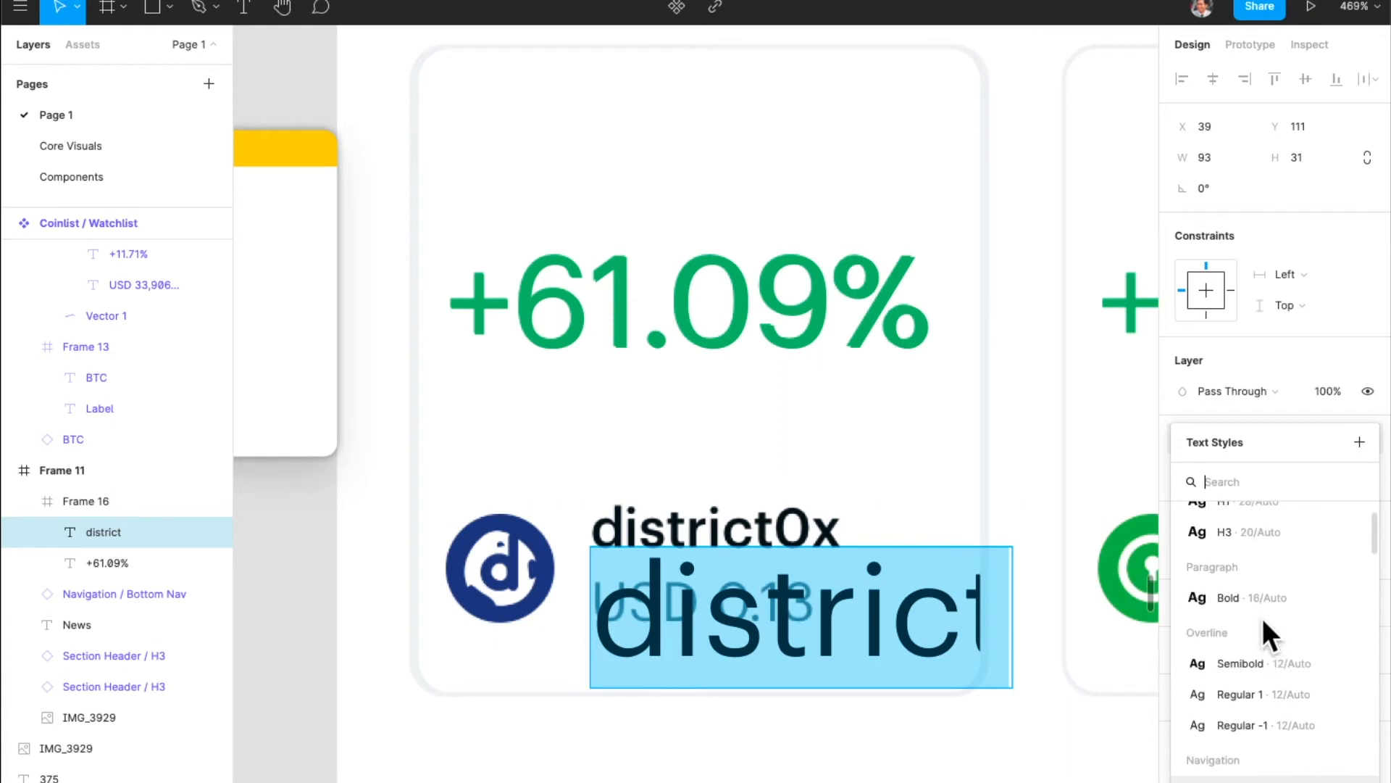
click(1267, 663)
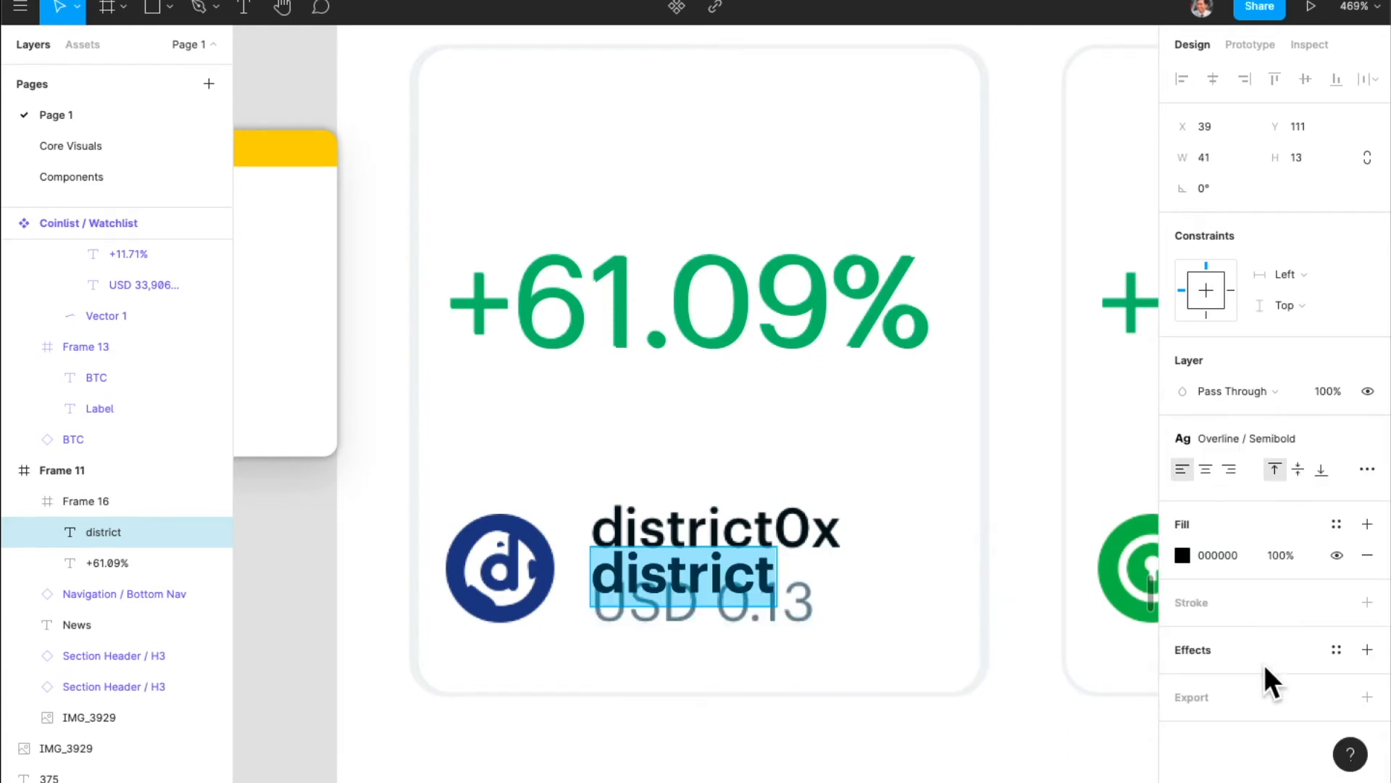
key(Escape)
drag(745, 599, 750, 561)
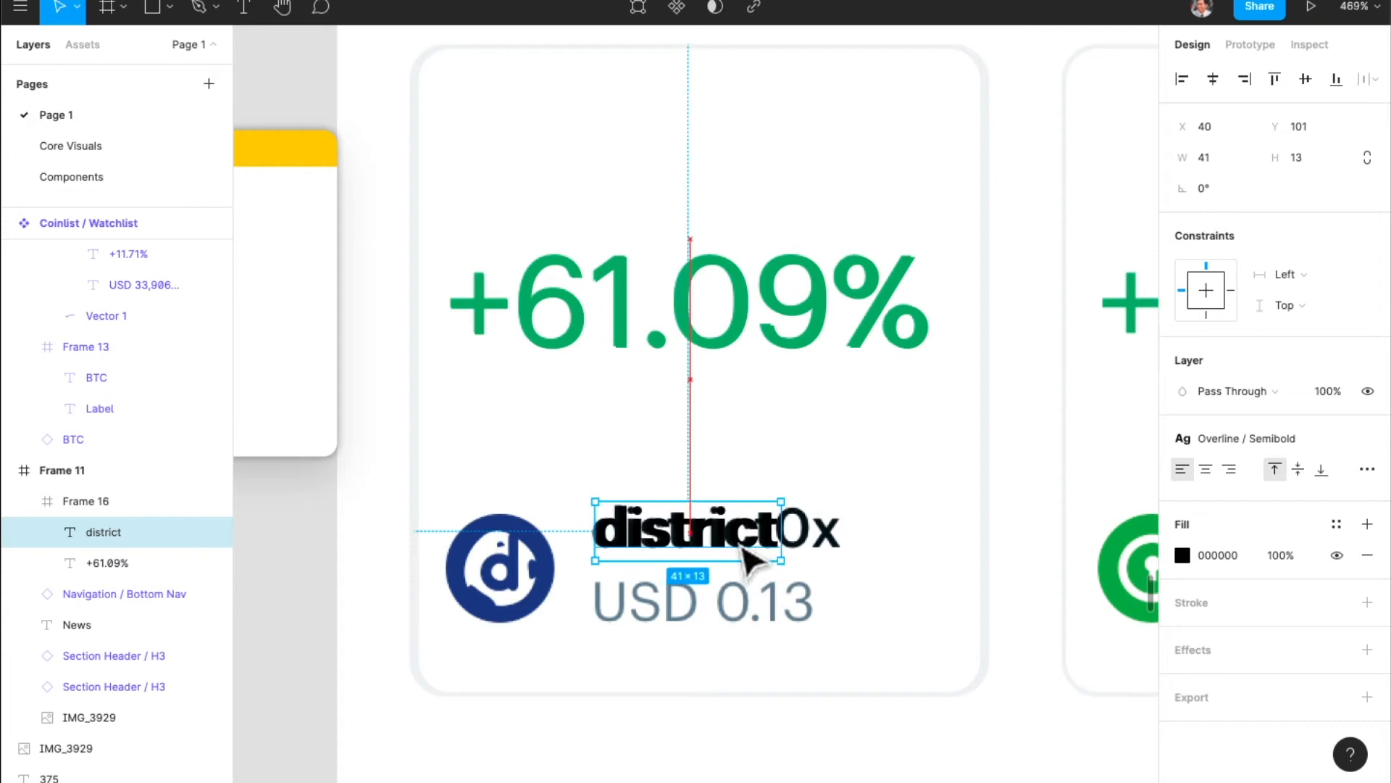
key(Left)
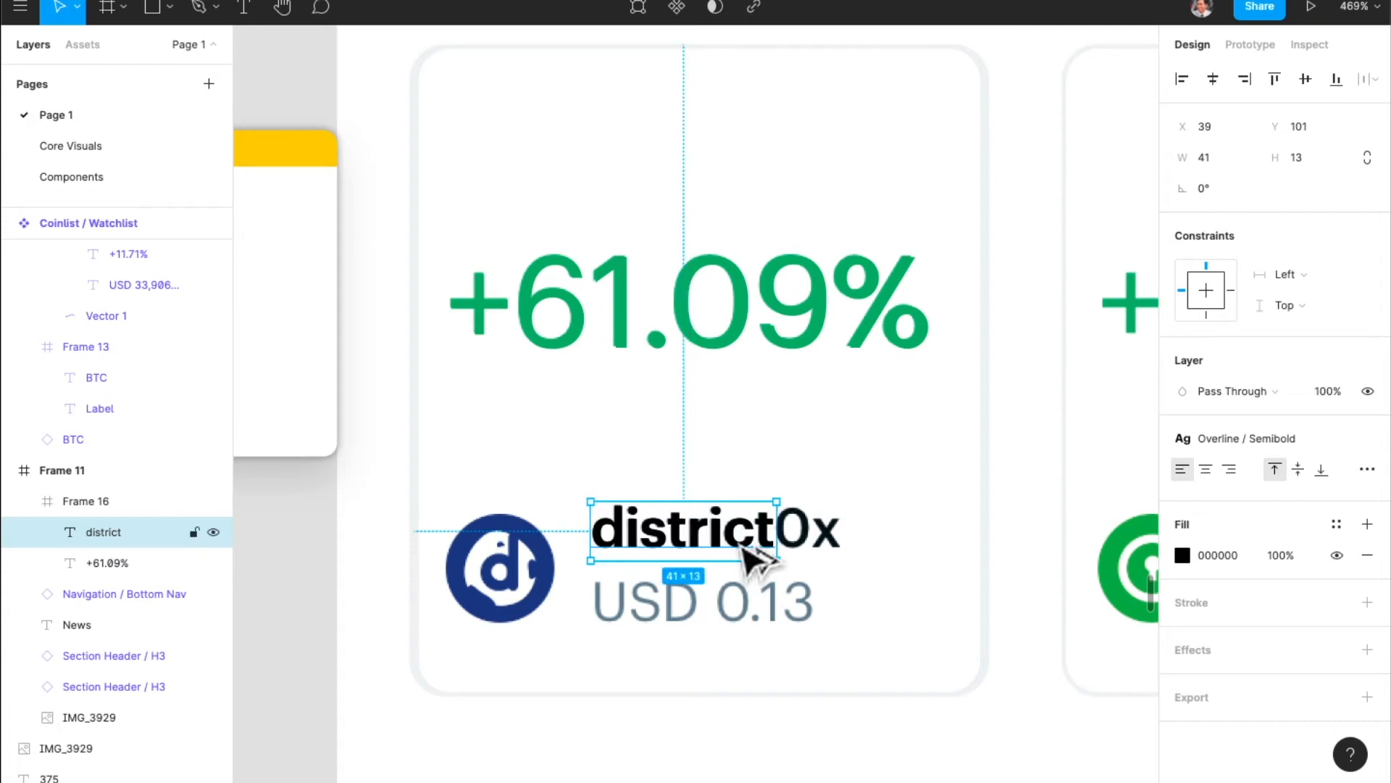
- Duplicate the "district" text directly below at X 39, Y 118 and change the copy to "USD 0.13"
drag(741, 545, 748, 616)
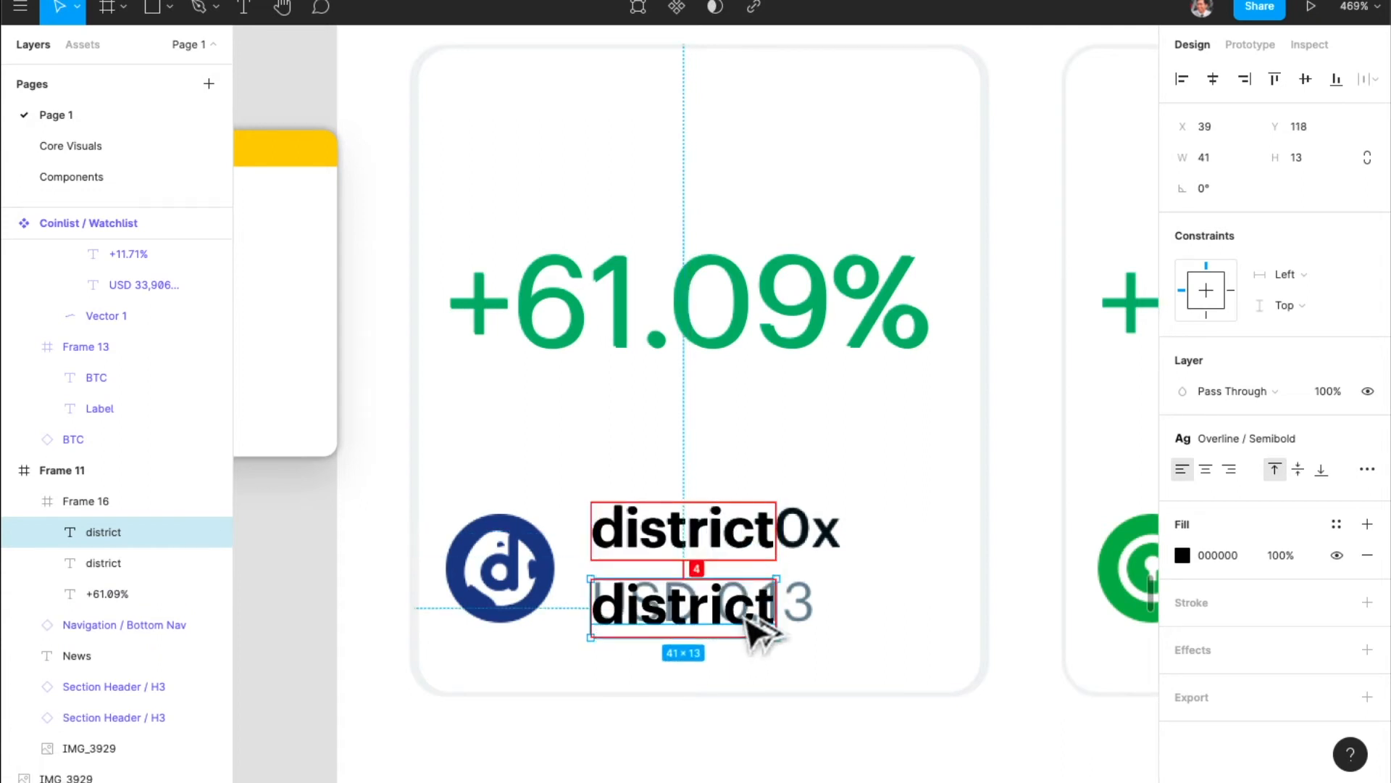
double_click(693, 607)
text(USD)
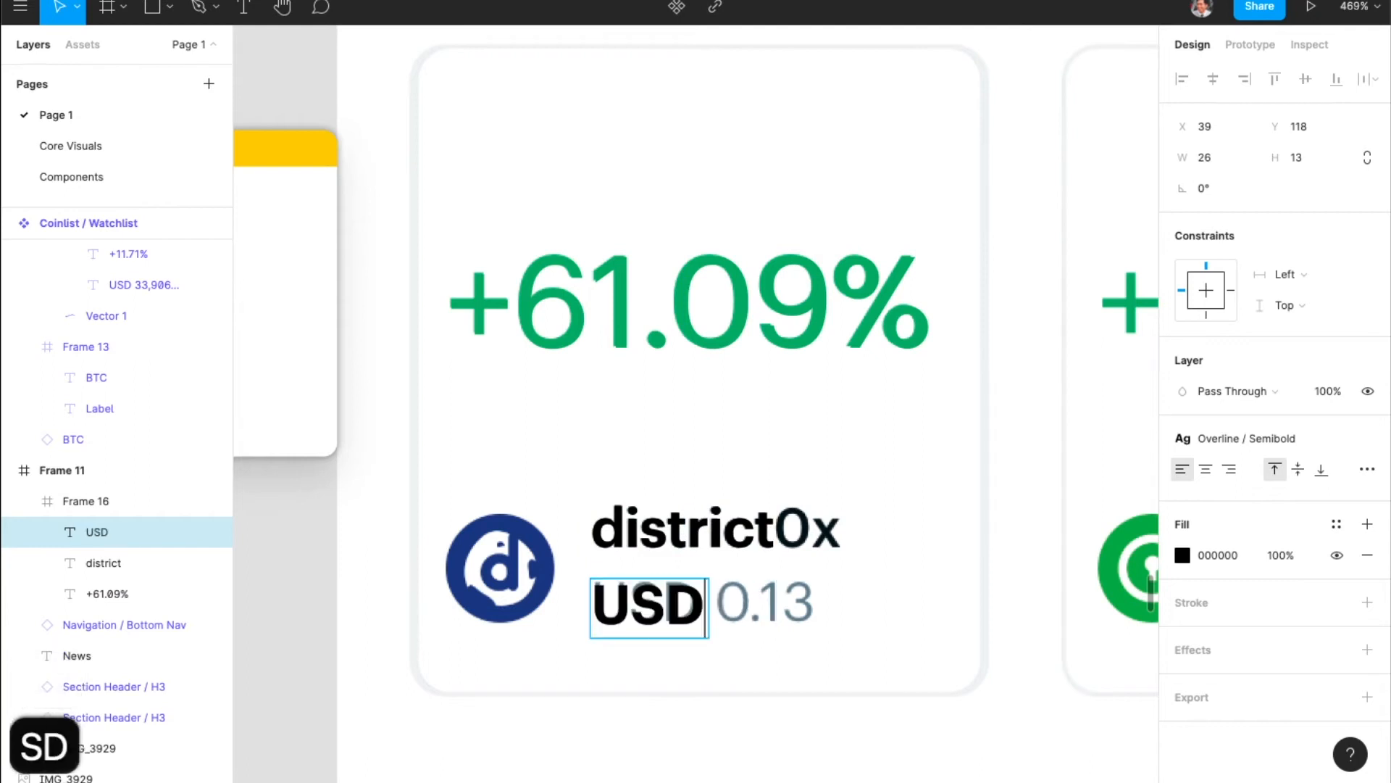
text( 0.1)
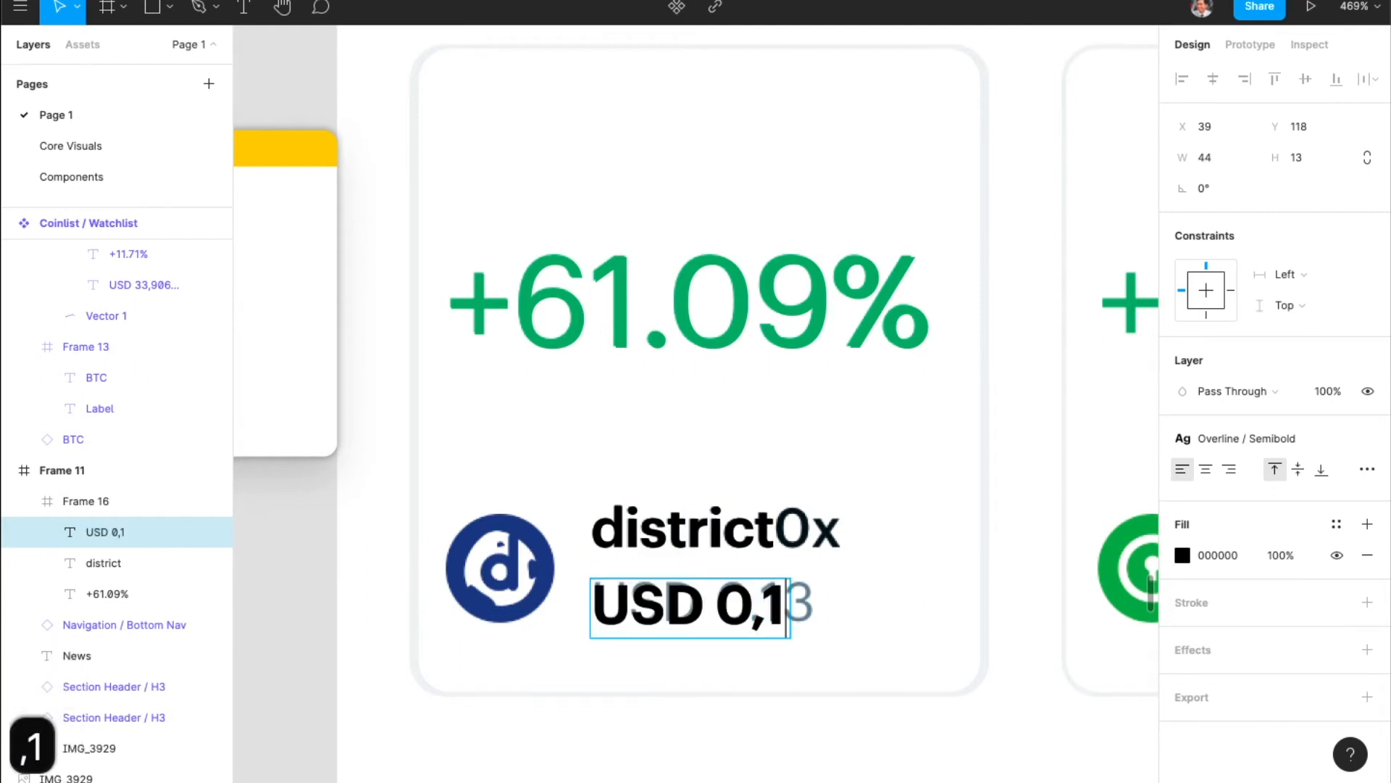
key(BackSpace)
key(BackSpace)
text(.13)
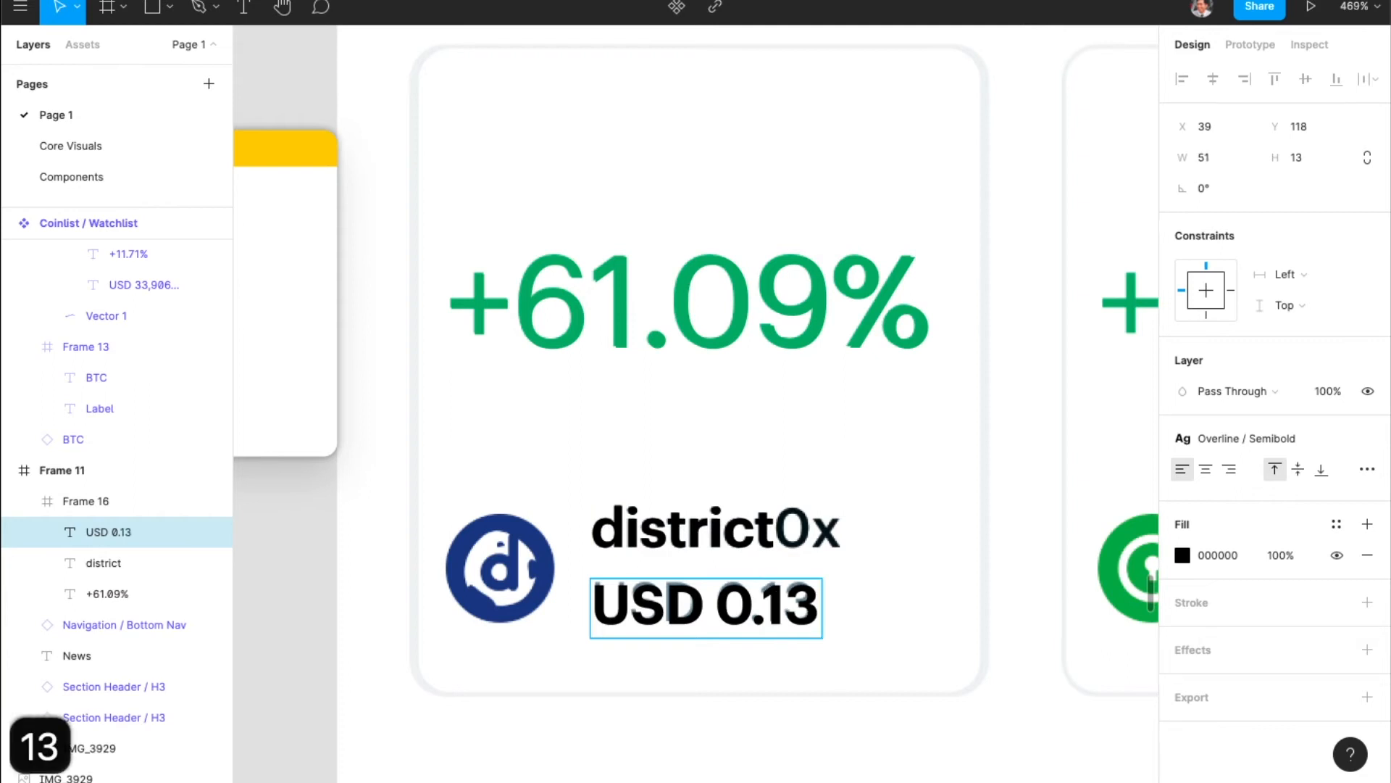
key(Escape)
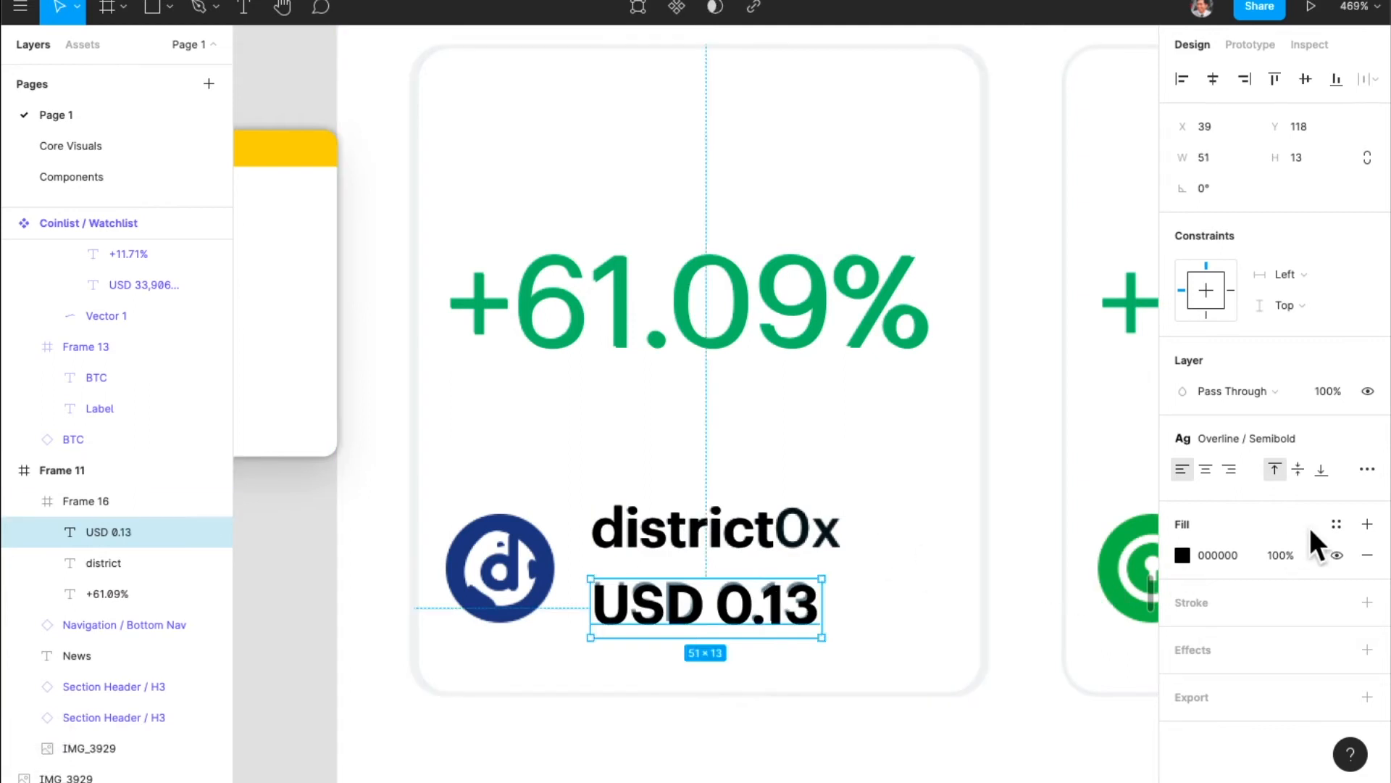
- Try the Button / Primary text style on the "USD 0.13" text
click(1279, 441)
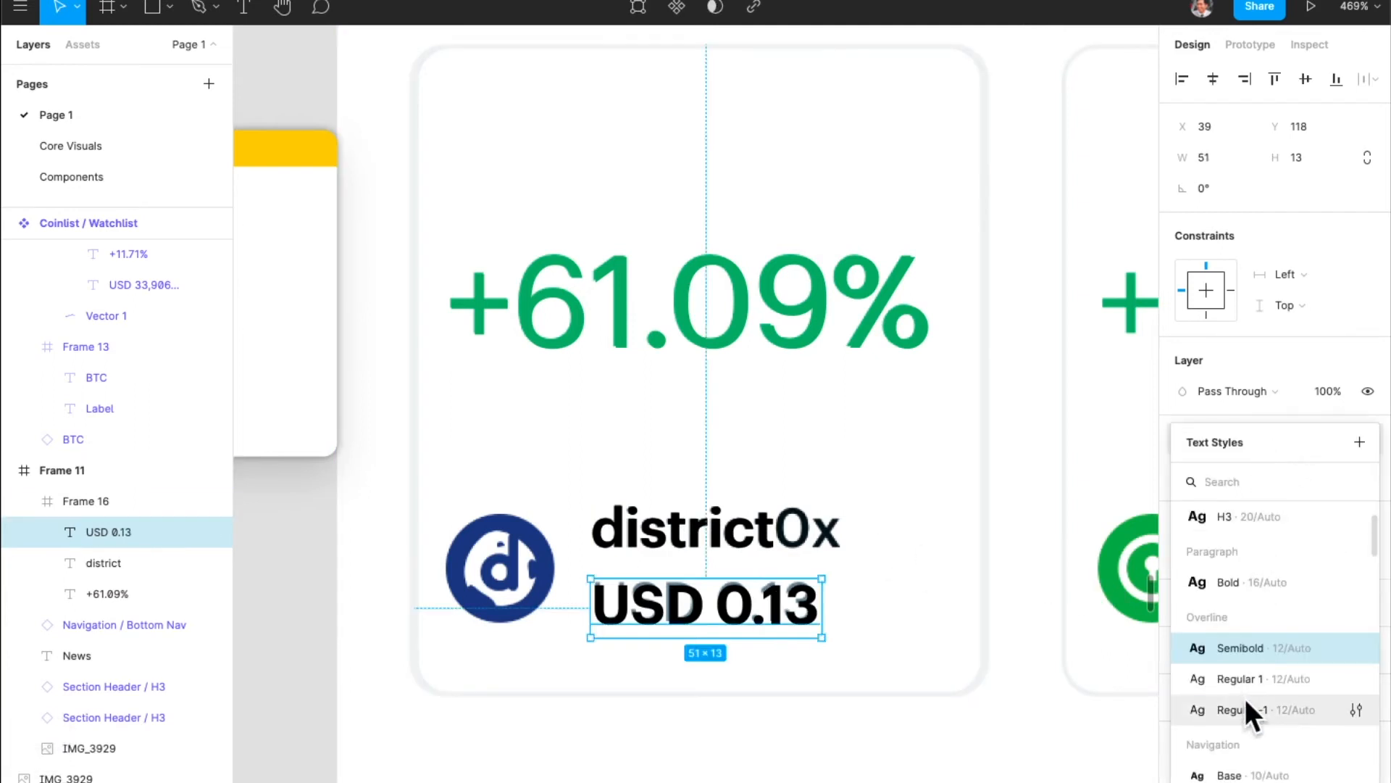
scroll(1253, 662, up, 2)
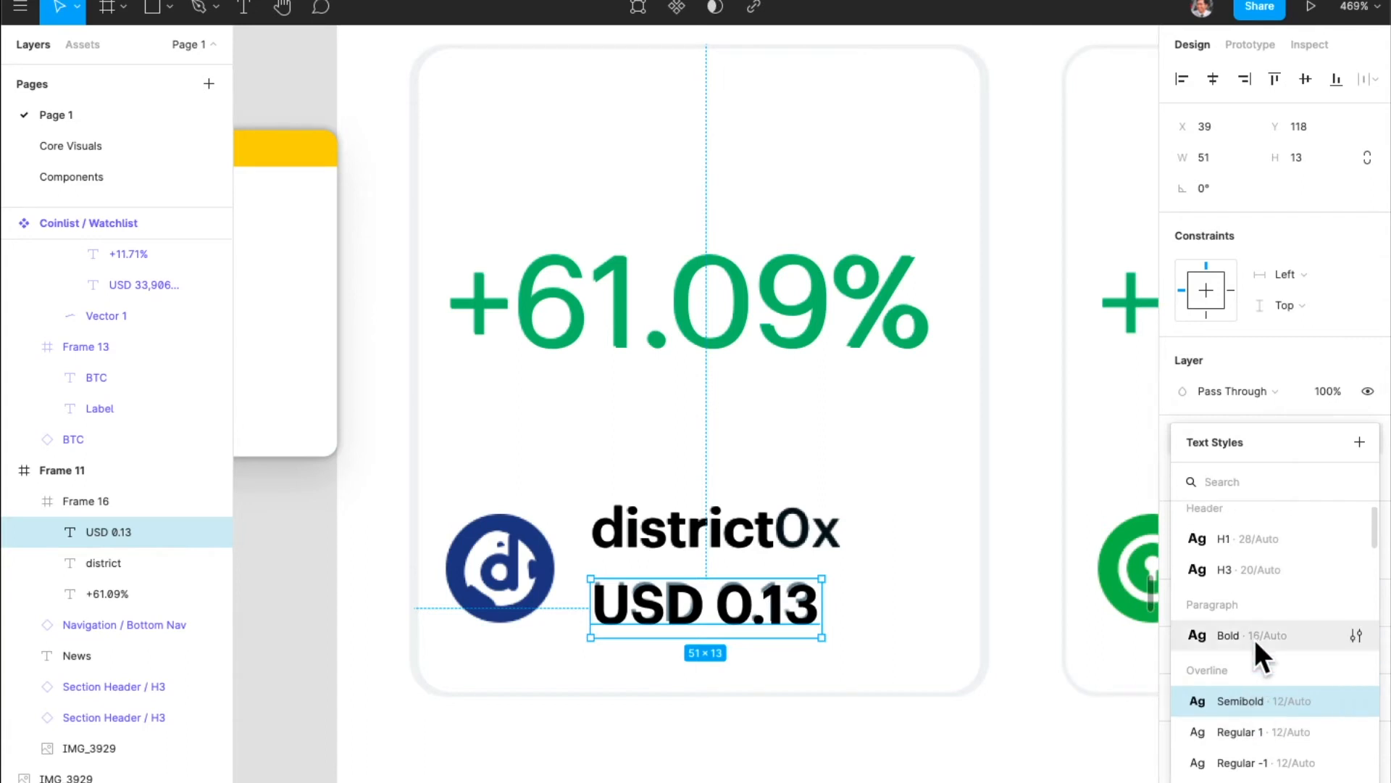
scroll(1257, 632, down, 3)
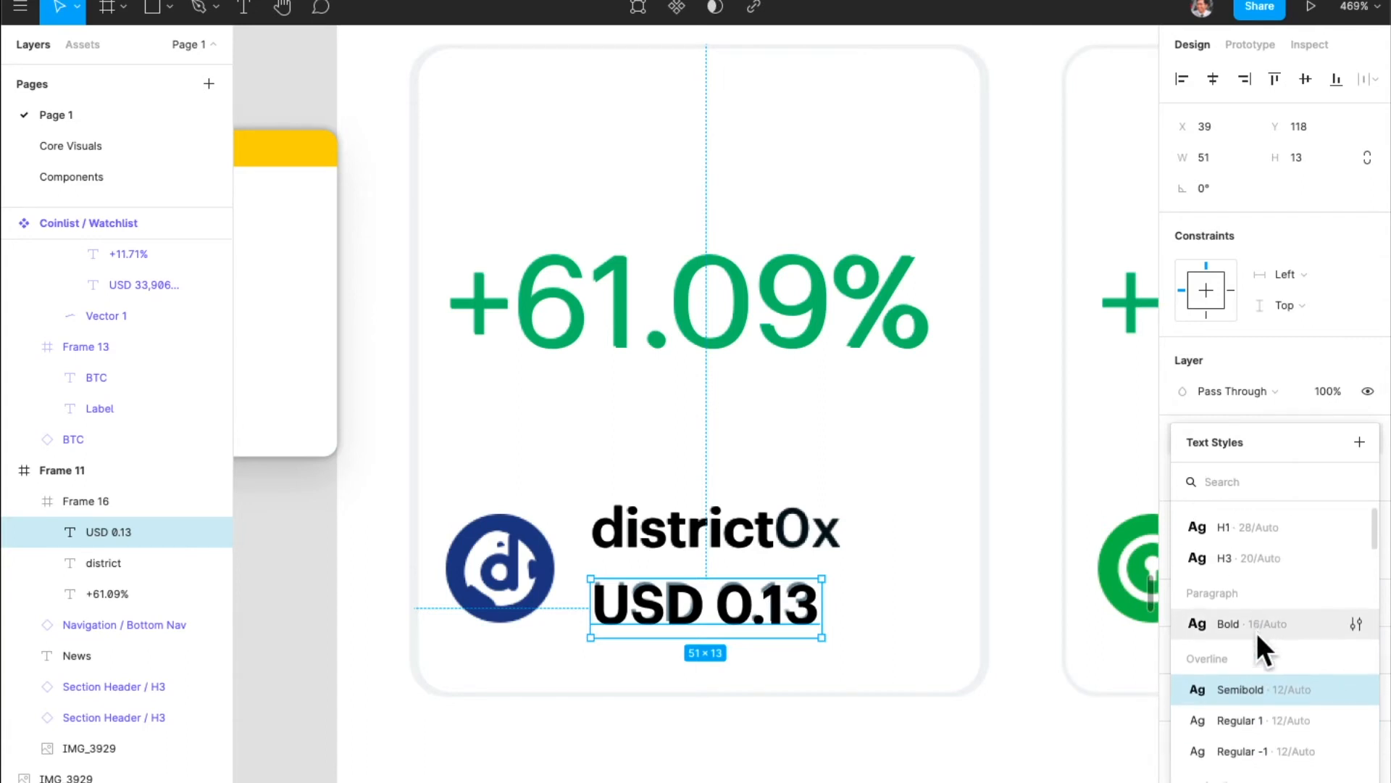
scroll(1260, 691, down, 1)
scroll(1260, 691, up, 4)
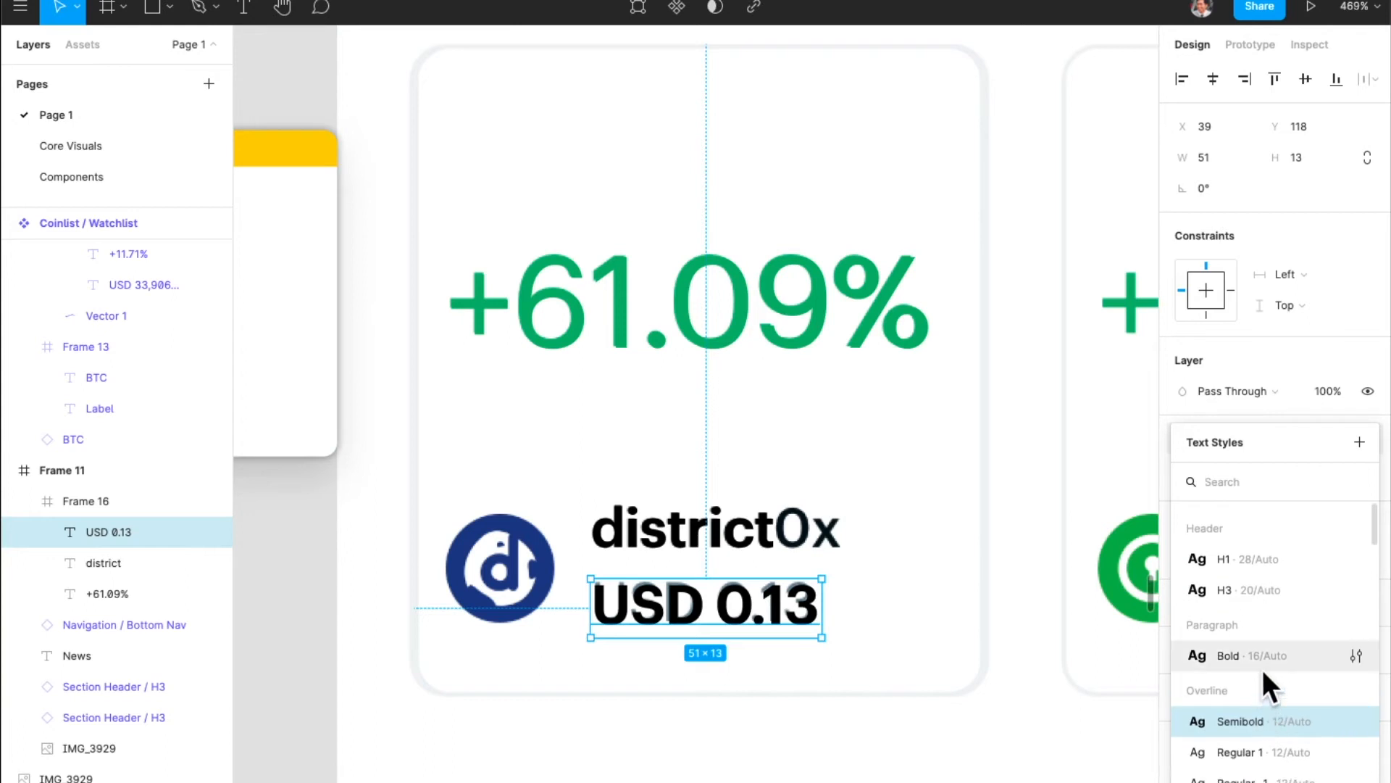
scroll(1263, 668, down, 5)
scroll(1254, 674, down, 2)
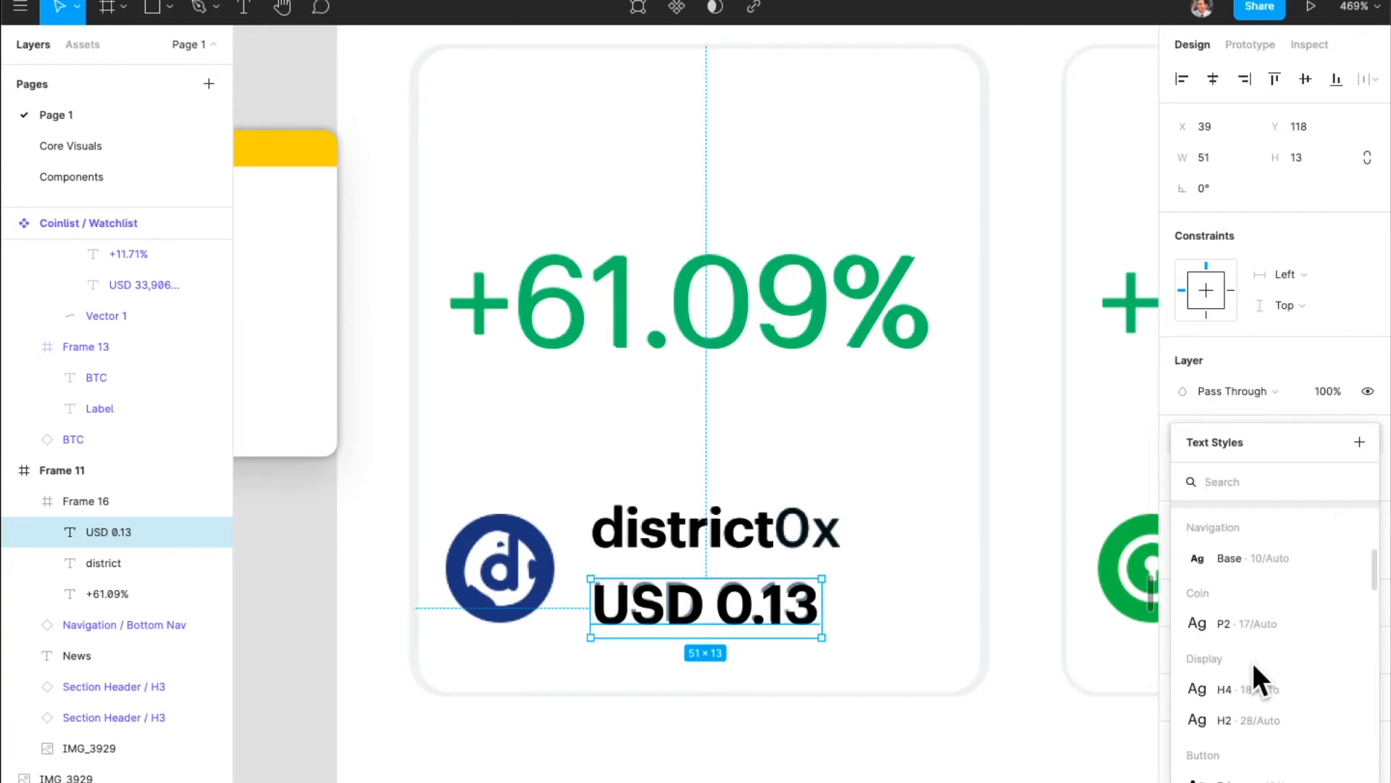
scroll(1252, 667, down, 1)
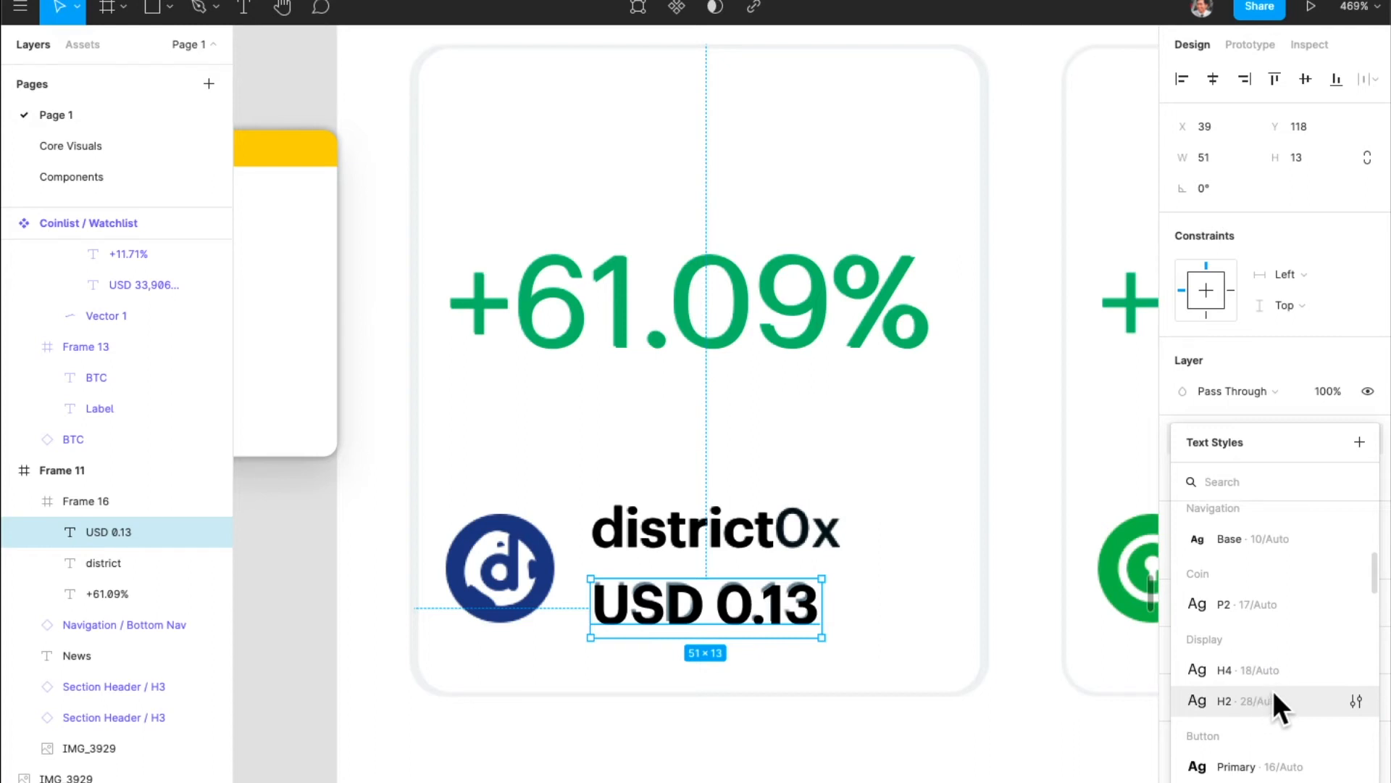
scroll(1272, 692, down, 1)
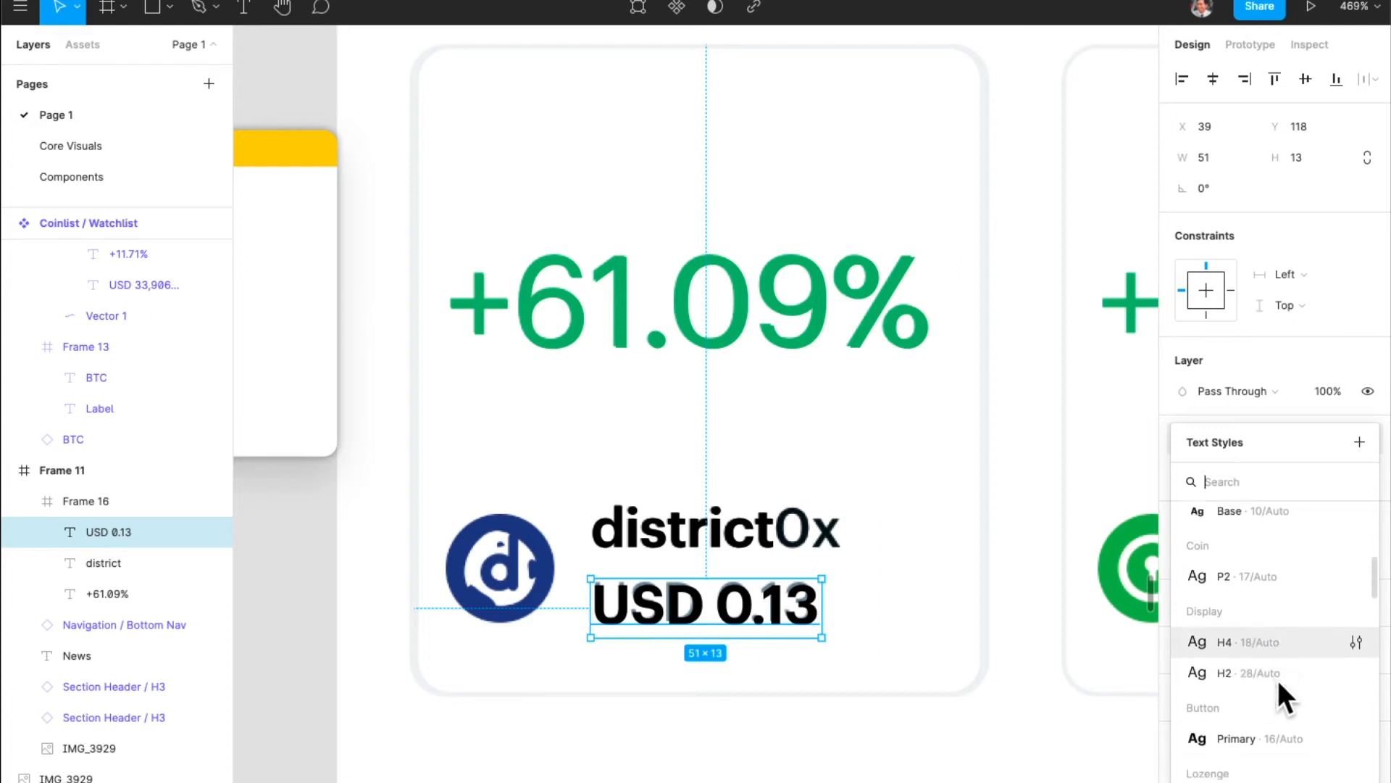
click(1266, 735)
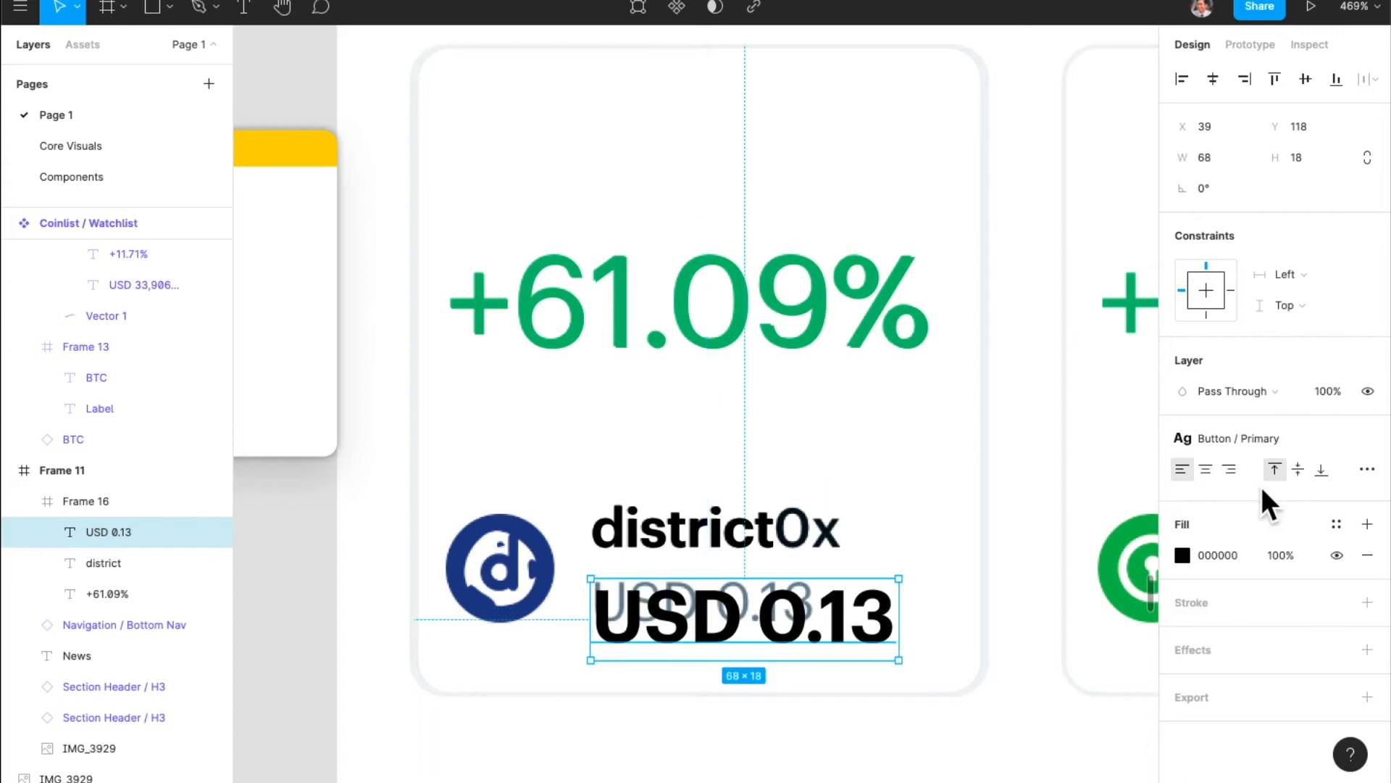
- Apply the Overline / Regular -1 text style to the "USD 0.13" text and move it up to Y 117
click(1280, 435)
scroll(1254, 646, up, 5)
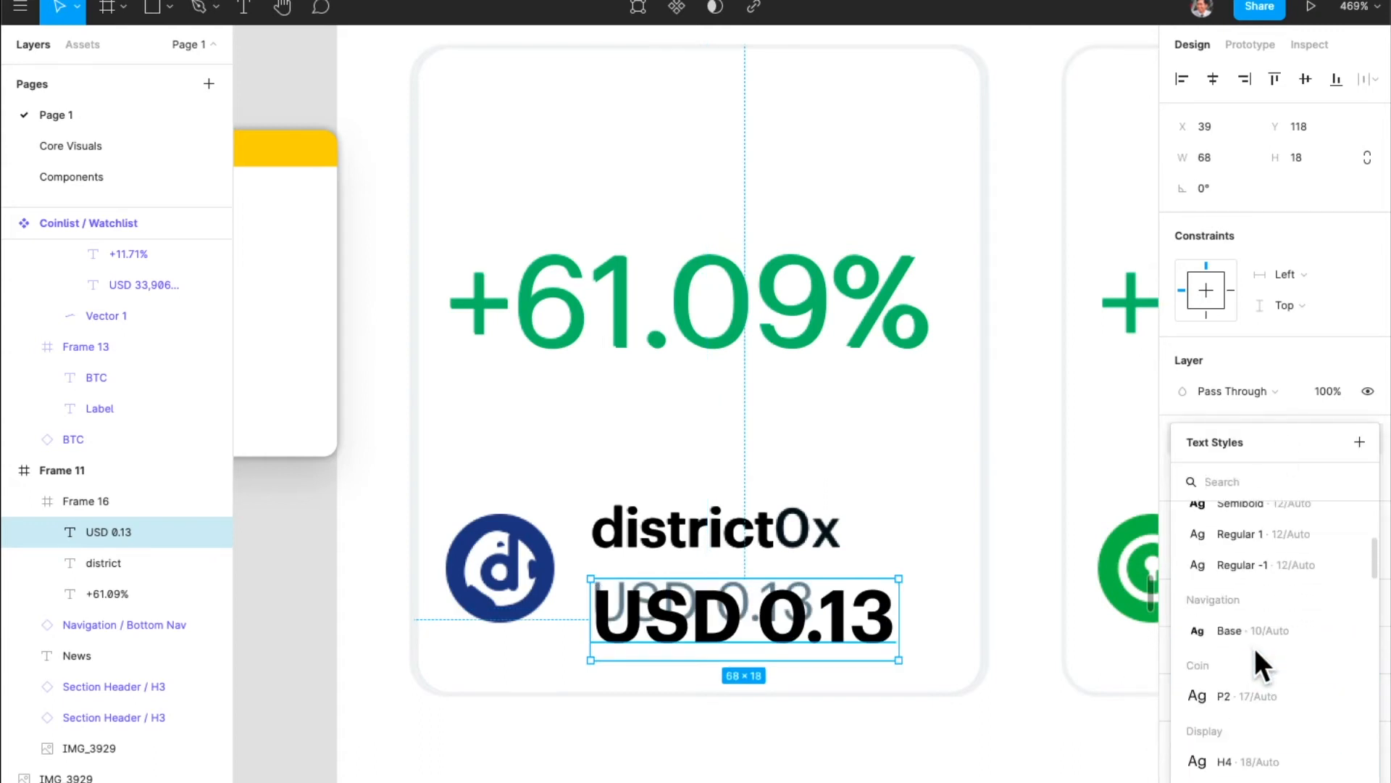
scroll(1254, 648, up, 1)
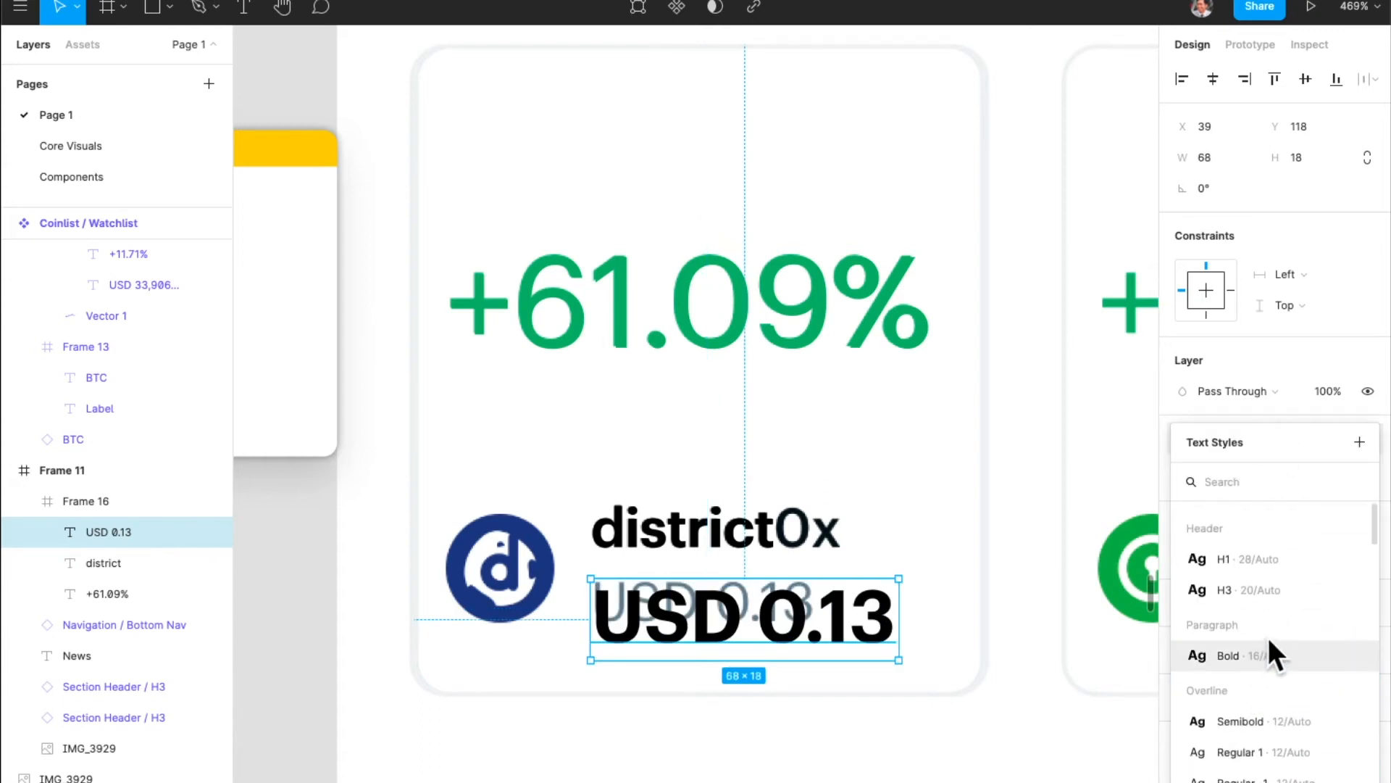
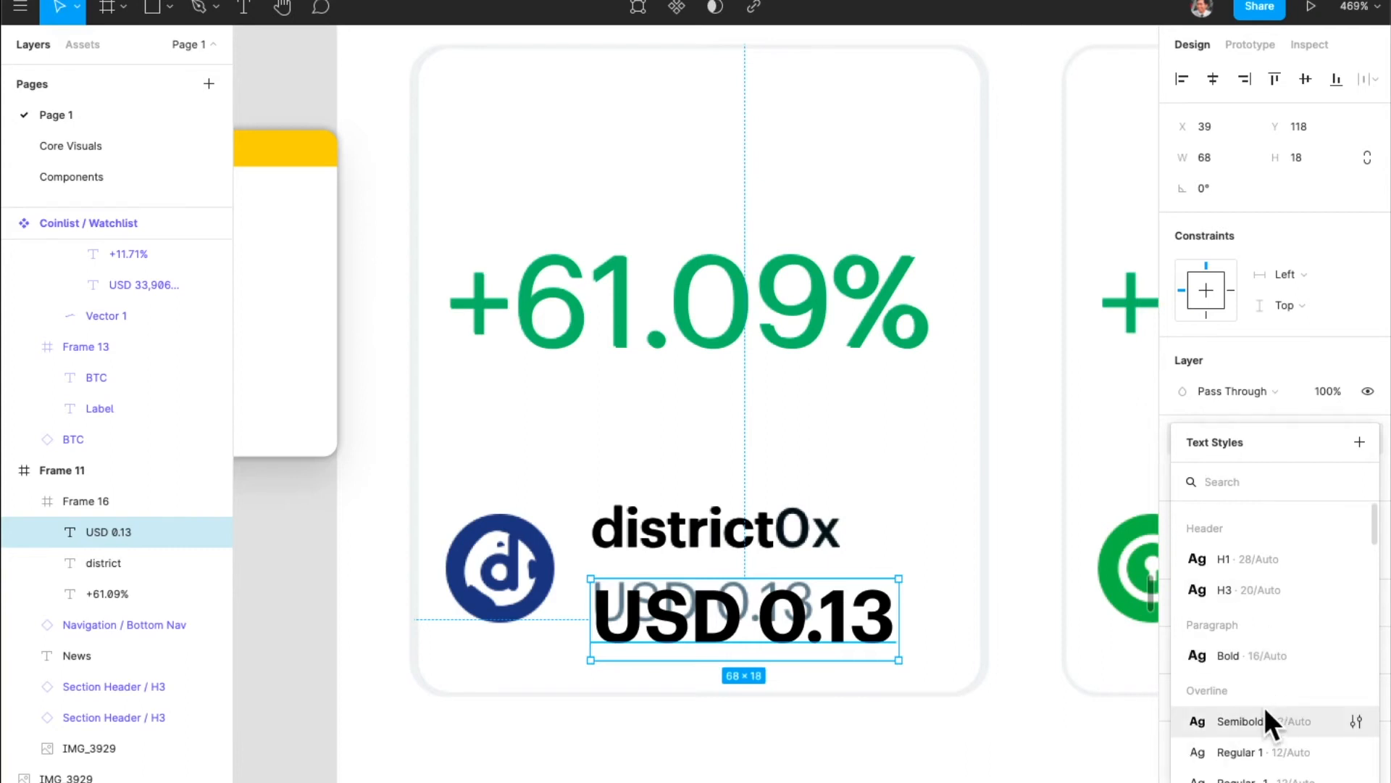
scroll(1266, 708, down, 1)
click(1272, 729)
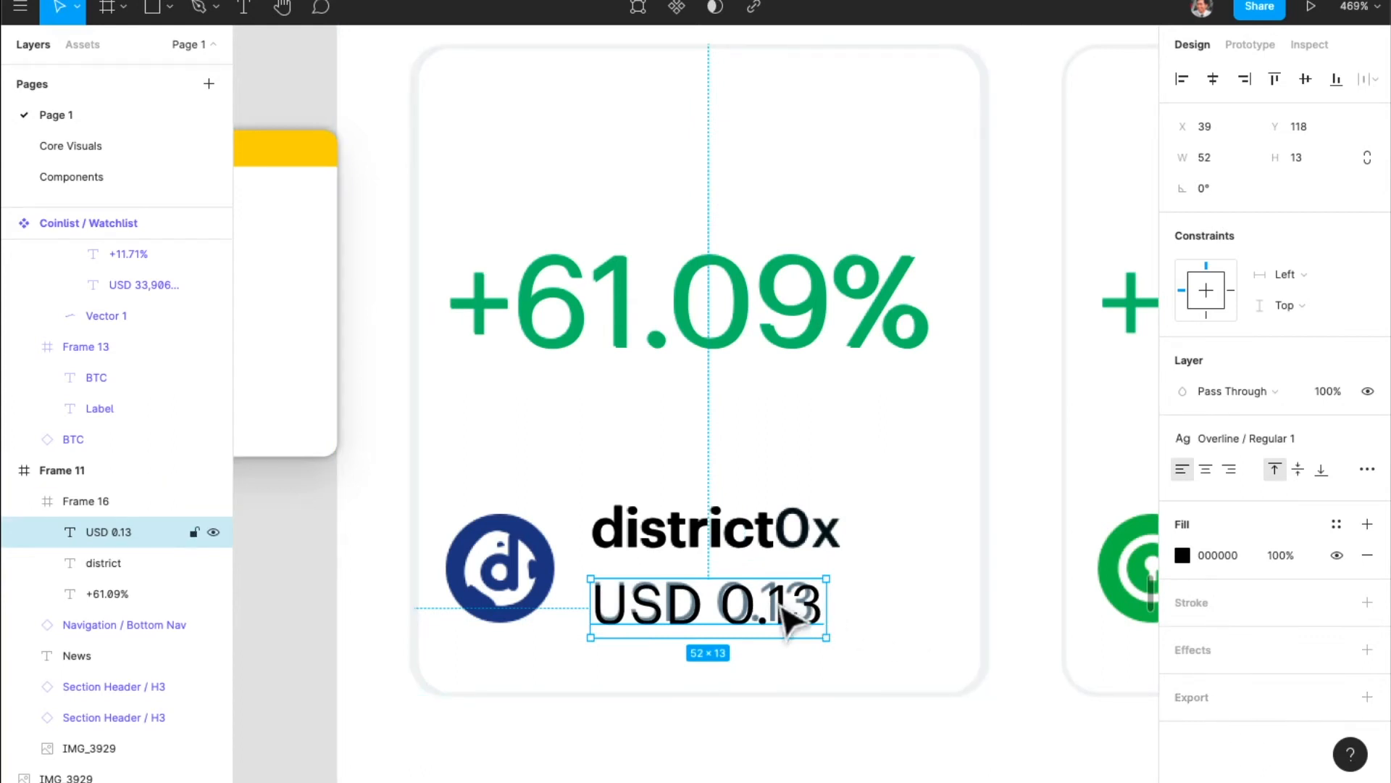
key(Up)
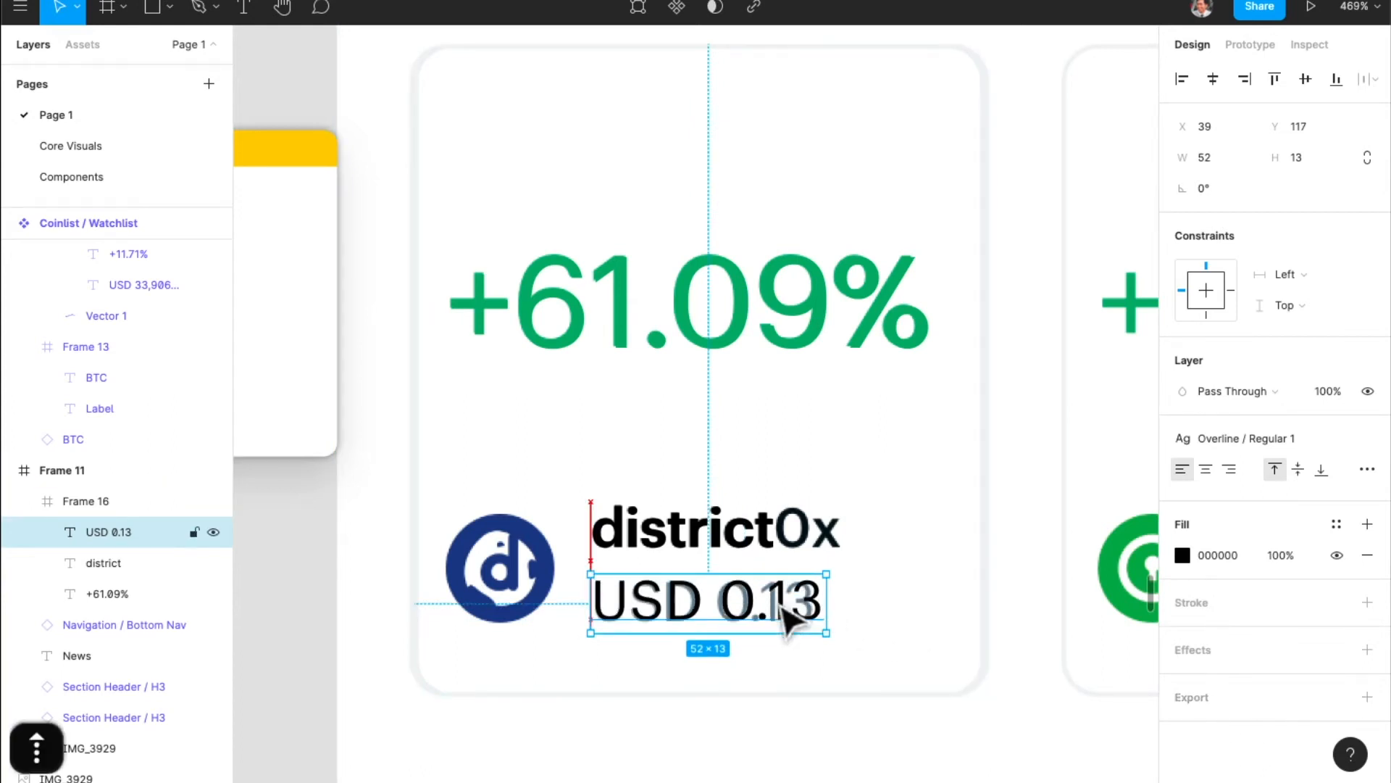
click(1277, 436)
click(1290, 663)
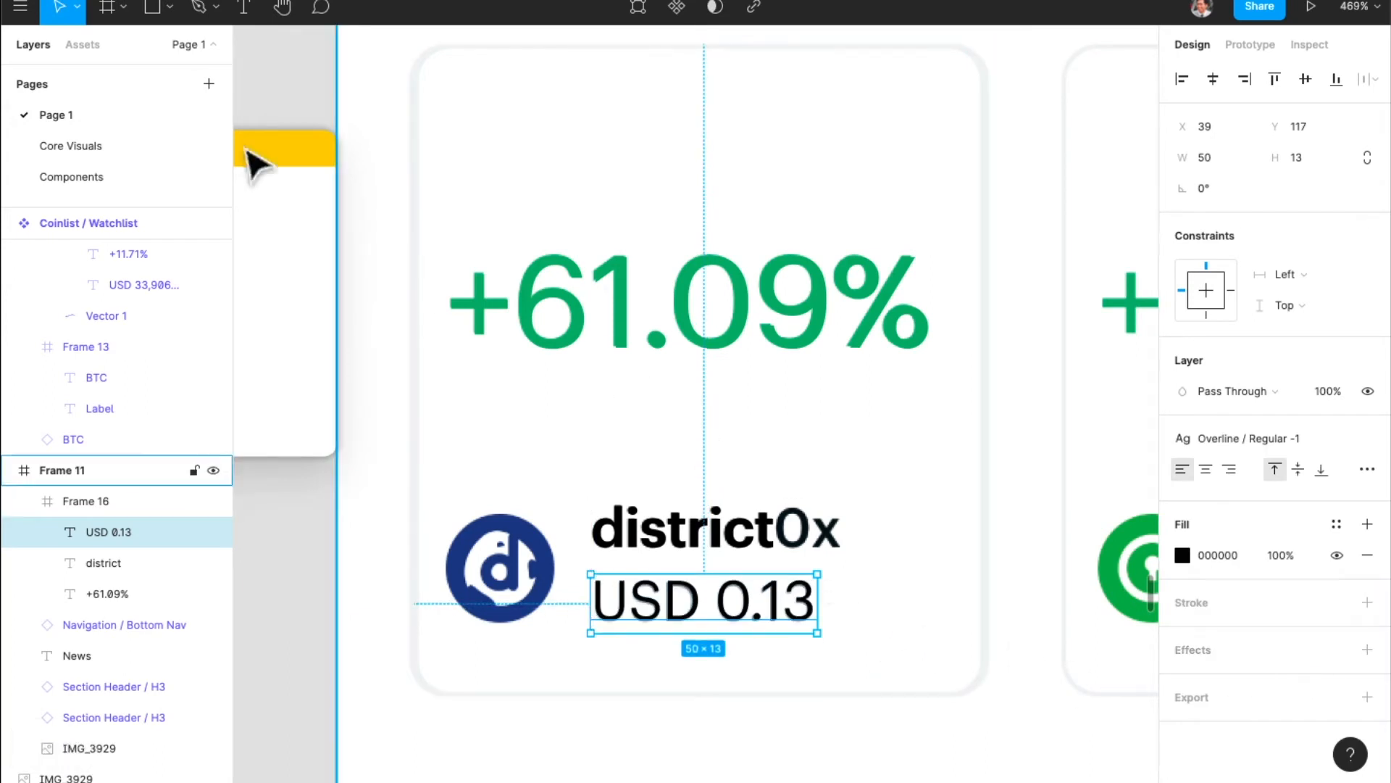
- Search the component assets for "dist" to find the coin's icon, and clear the search
click(90, 45)
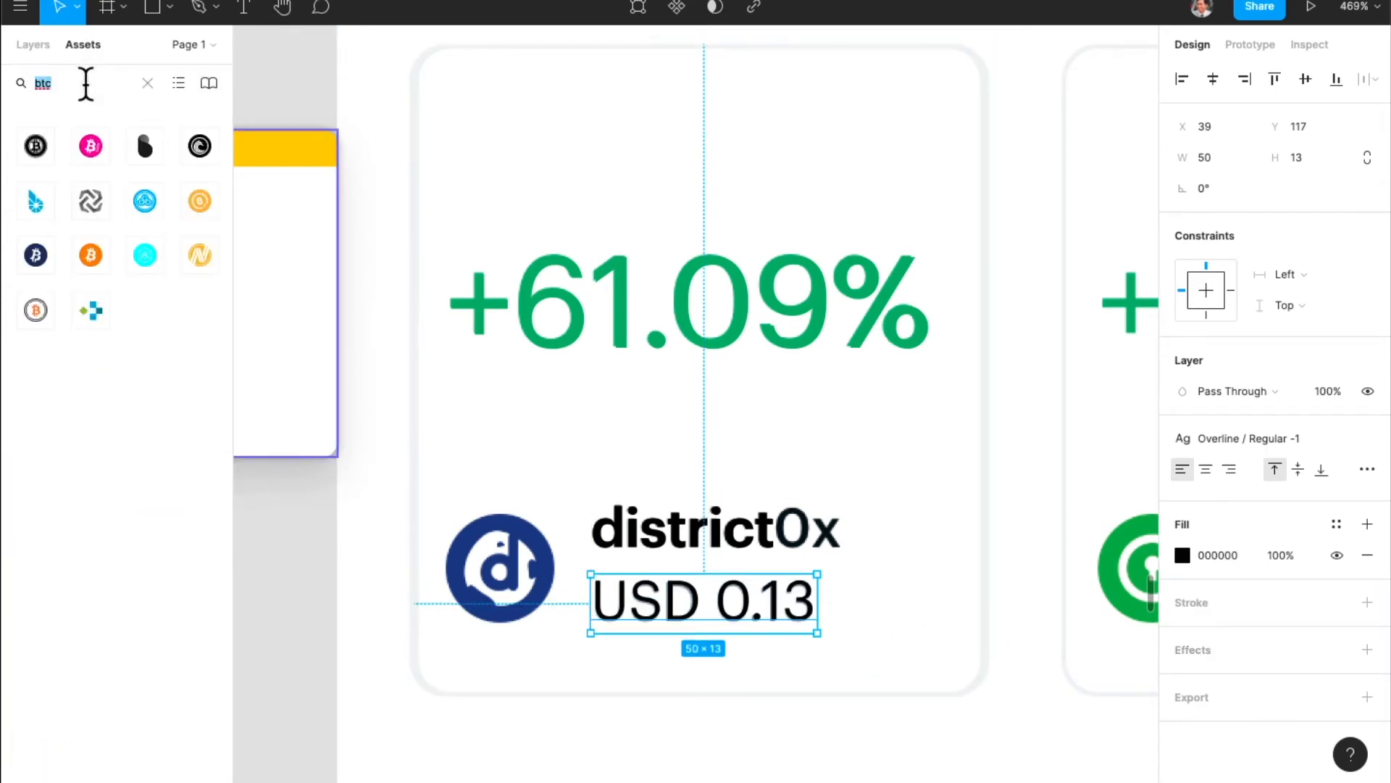
text(d)
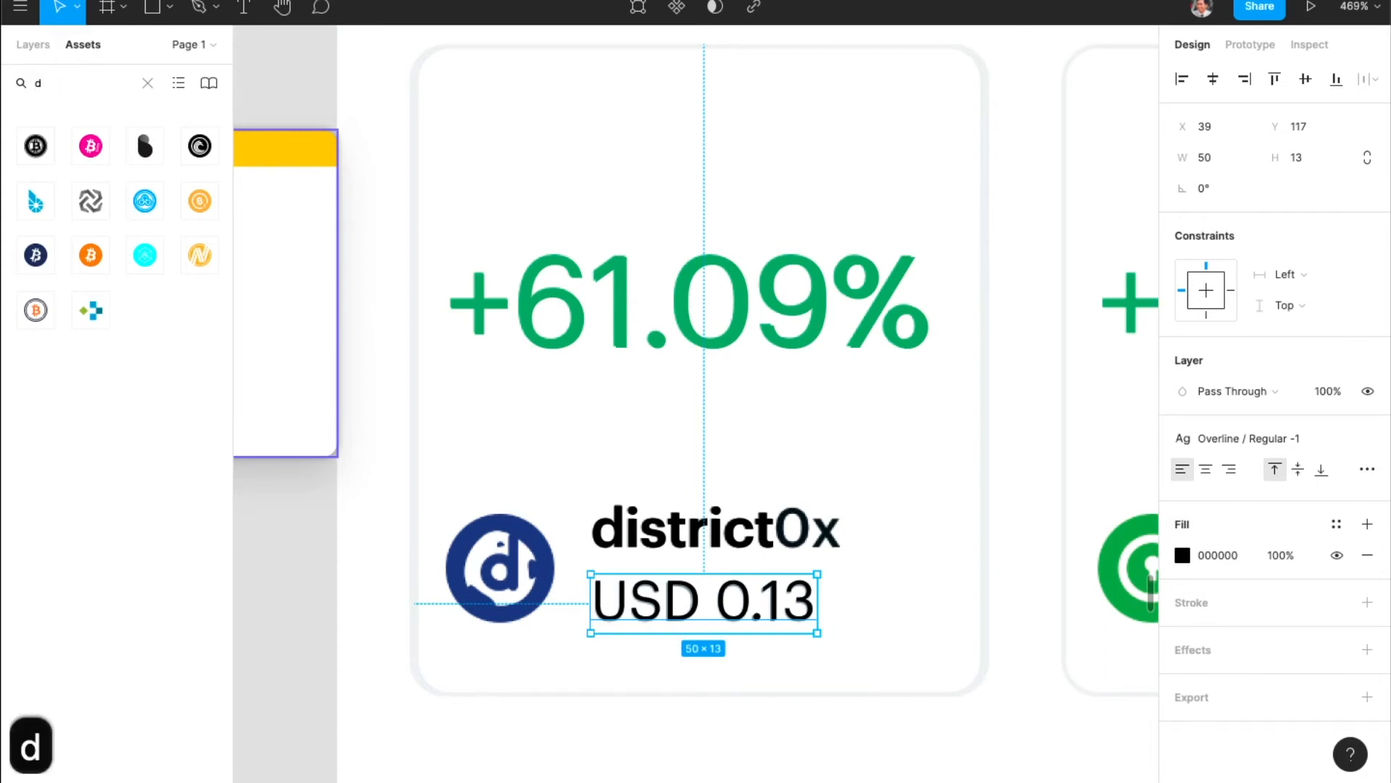
text(ist)
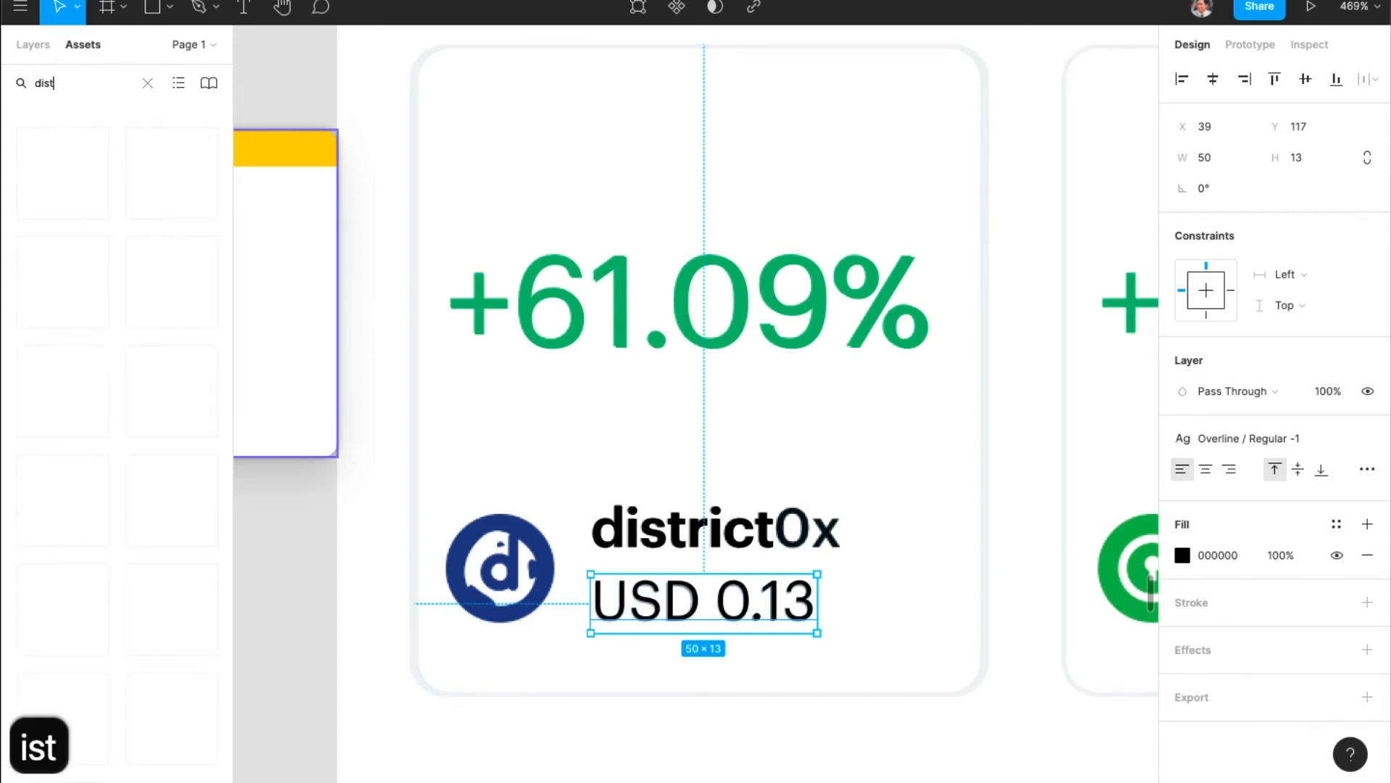
text(ric)
key(BackSpace)
key(BackSpace)
key(BackSpace)
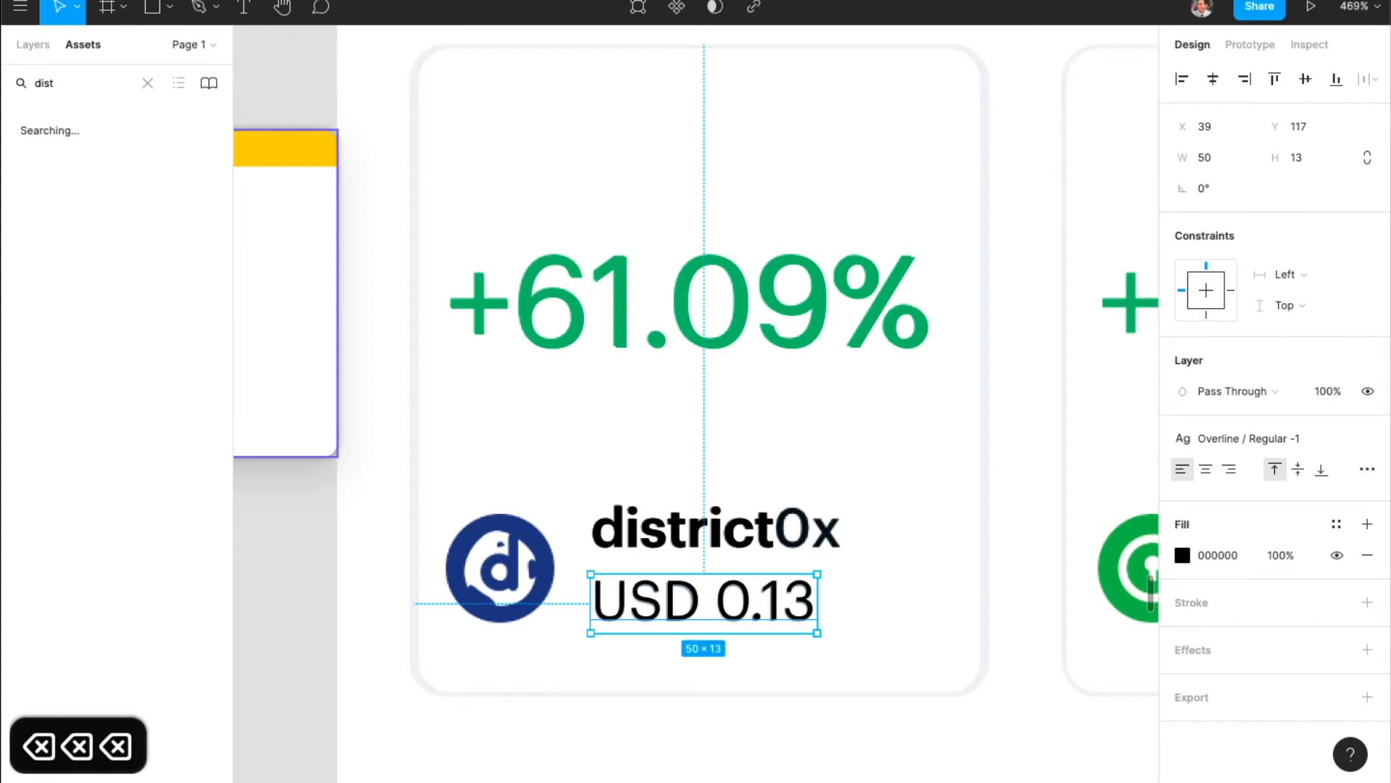
key(BackSpace)
key(BackSpace)
key(BackSpace)
key(BackSpace)
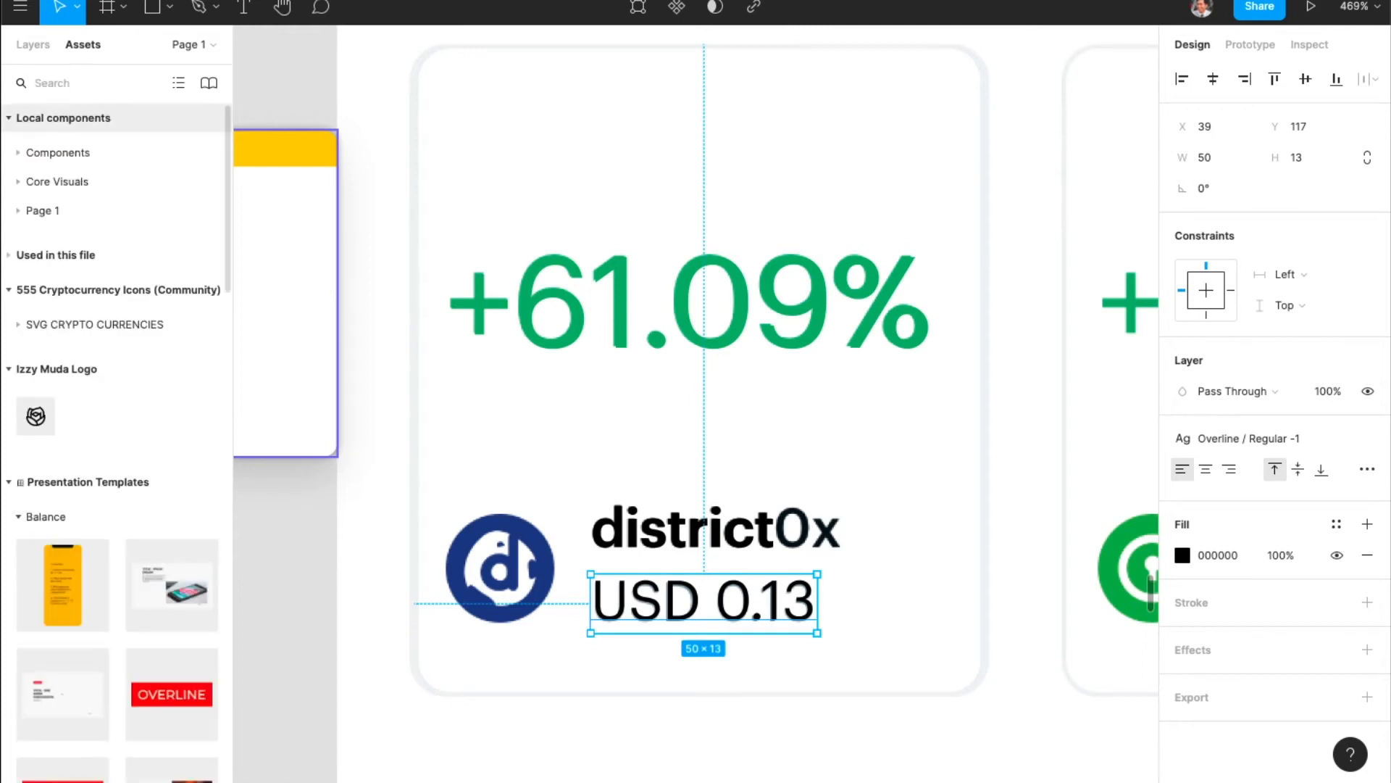
- Locate the DNT coin icon in the SVG CRYPTO CURRENCIES set of the 555 Cryptocurrency Icons library
click(19, 323)
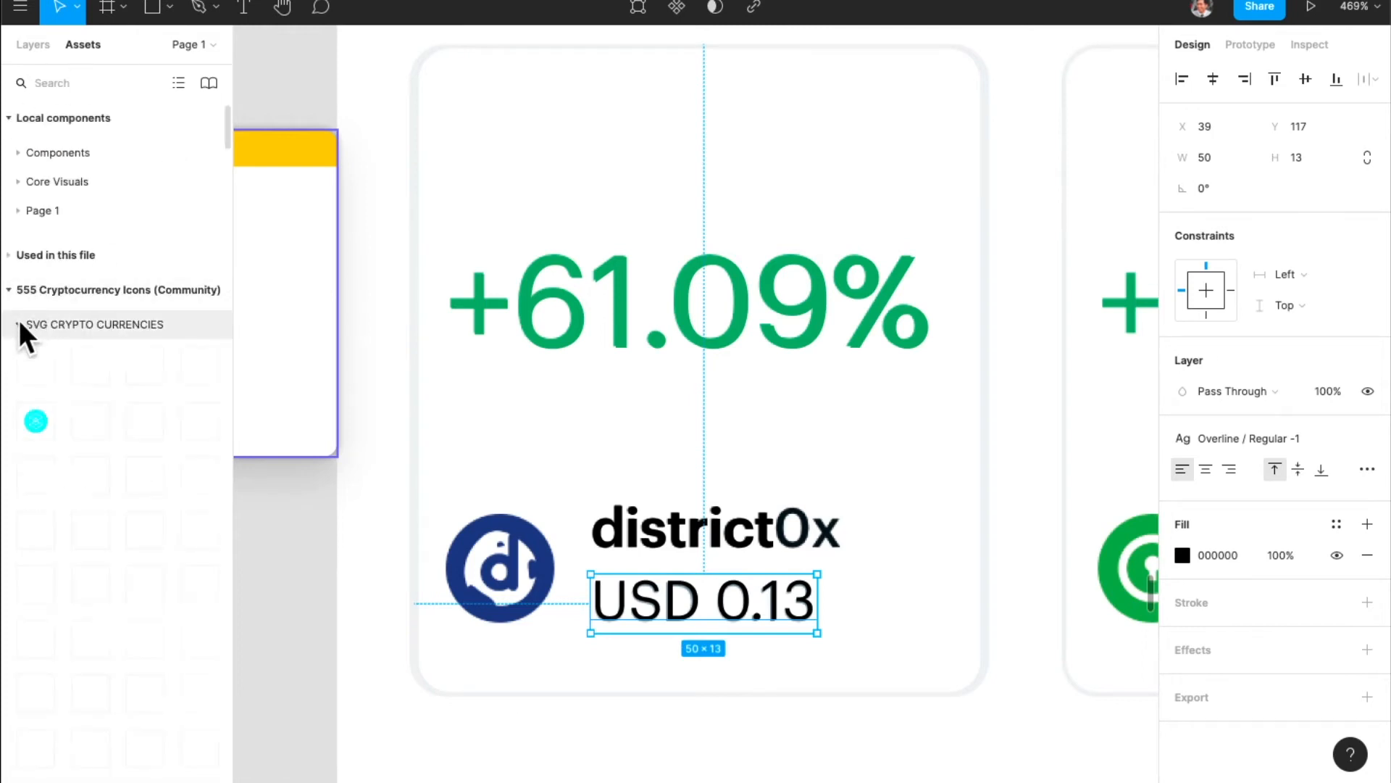
key(Escape)
scroll(102, 450, down, 5)
scroll(94, 442, down, 10)
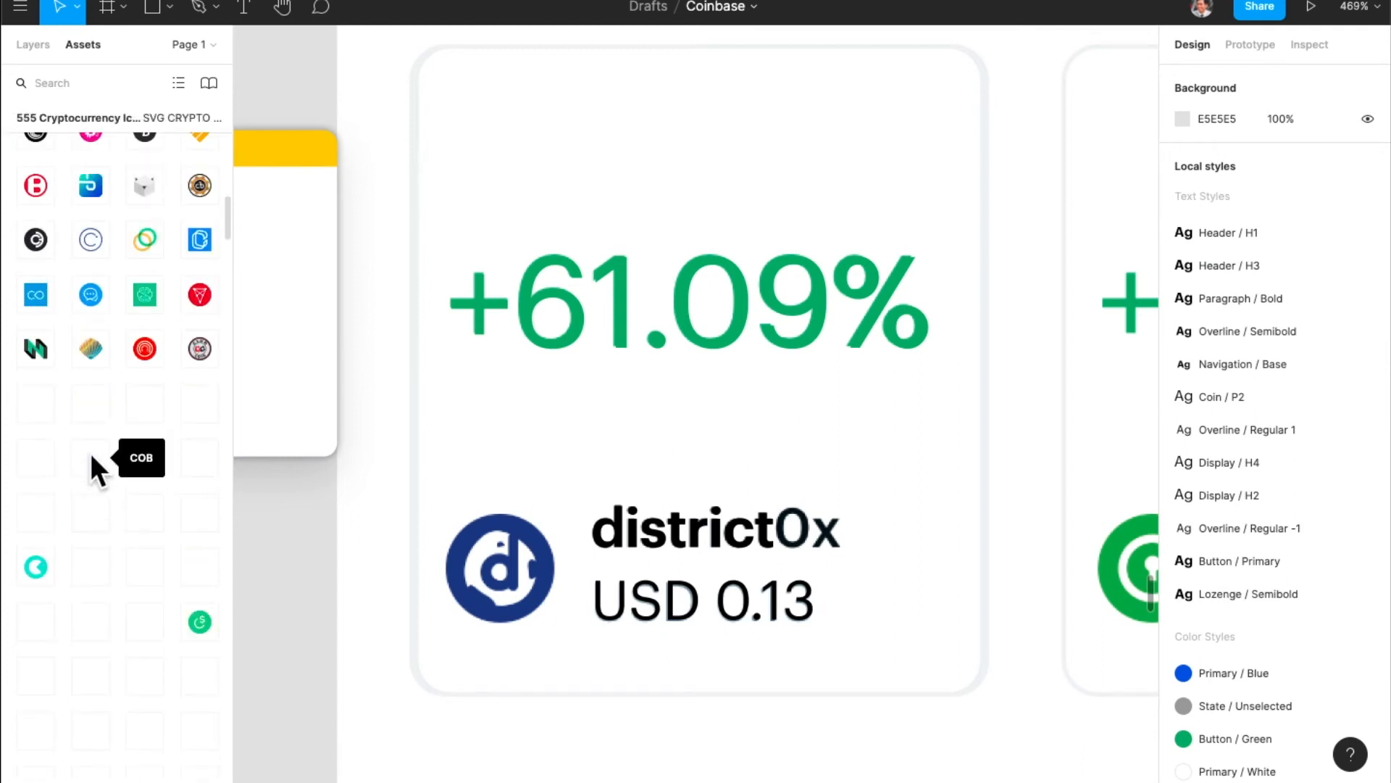
scroll(91, 464, down, 3)
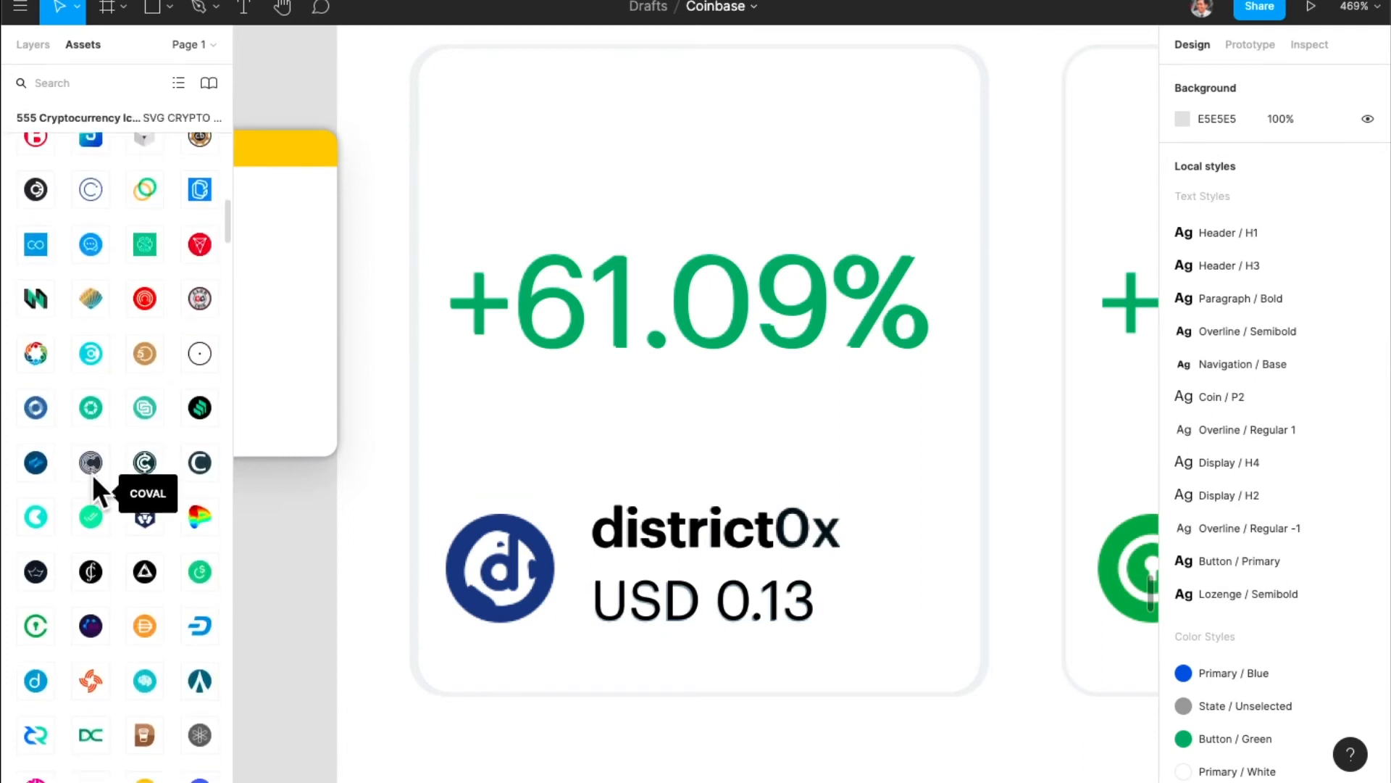
scroll(94, 486, down, 7)
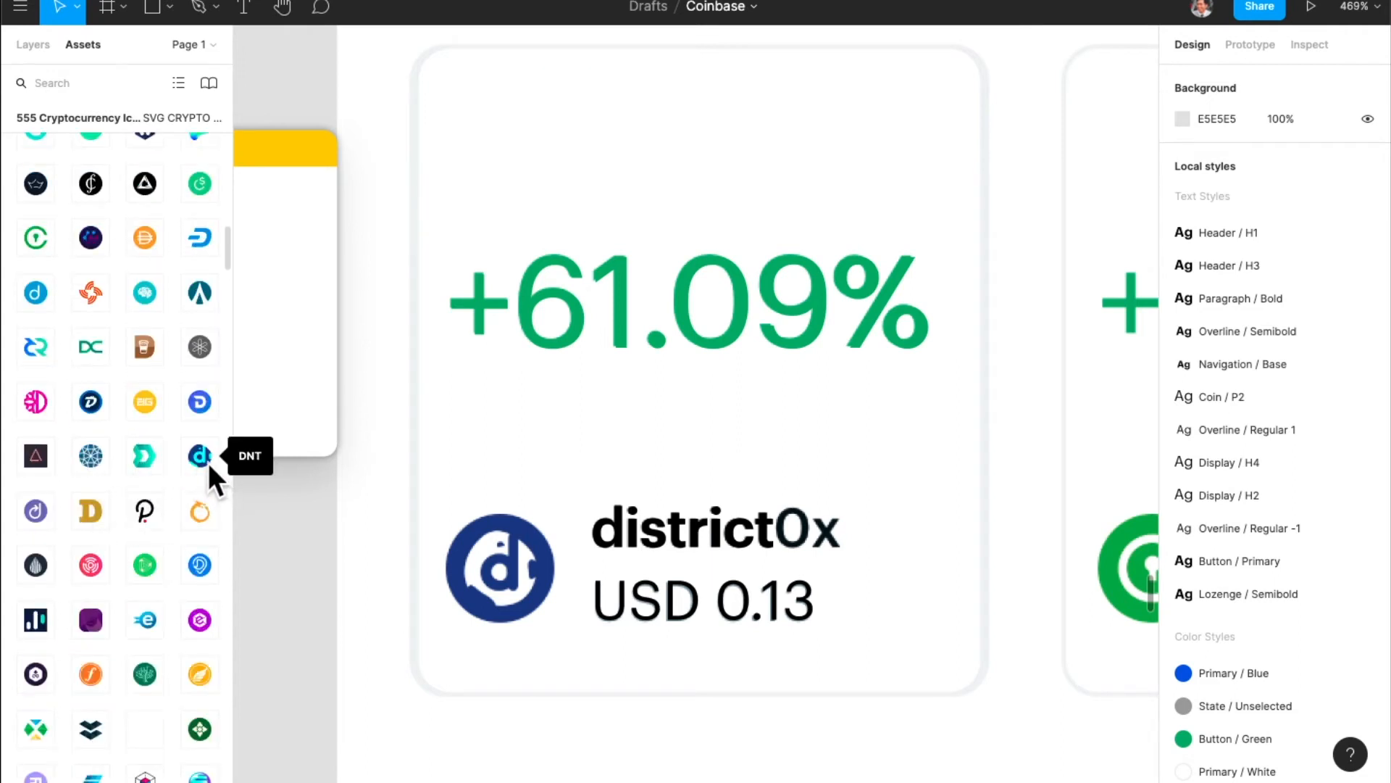
- Place the DNT icon over the card's logo, stack the district and USD 0.13 texts in auto layout, and widen the stack to match the percentage text
drag(204, 464, 500, 596)
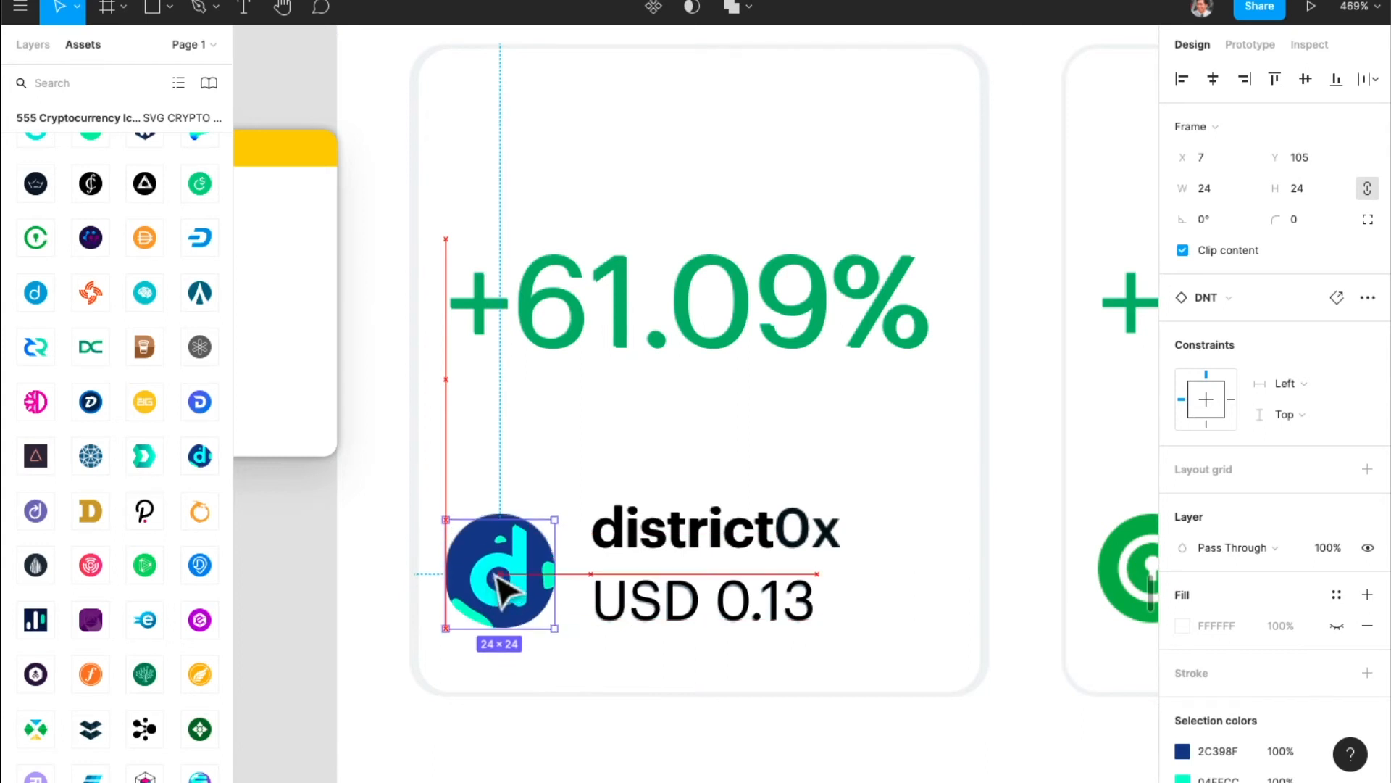
click(725, 552)
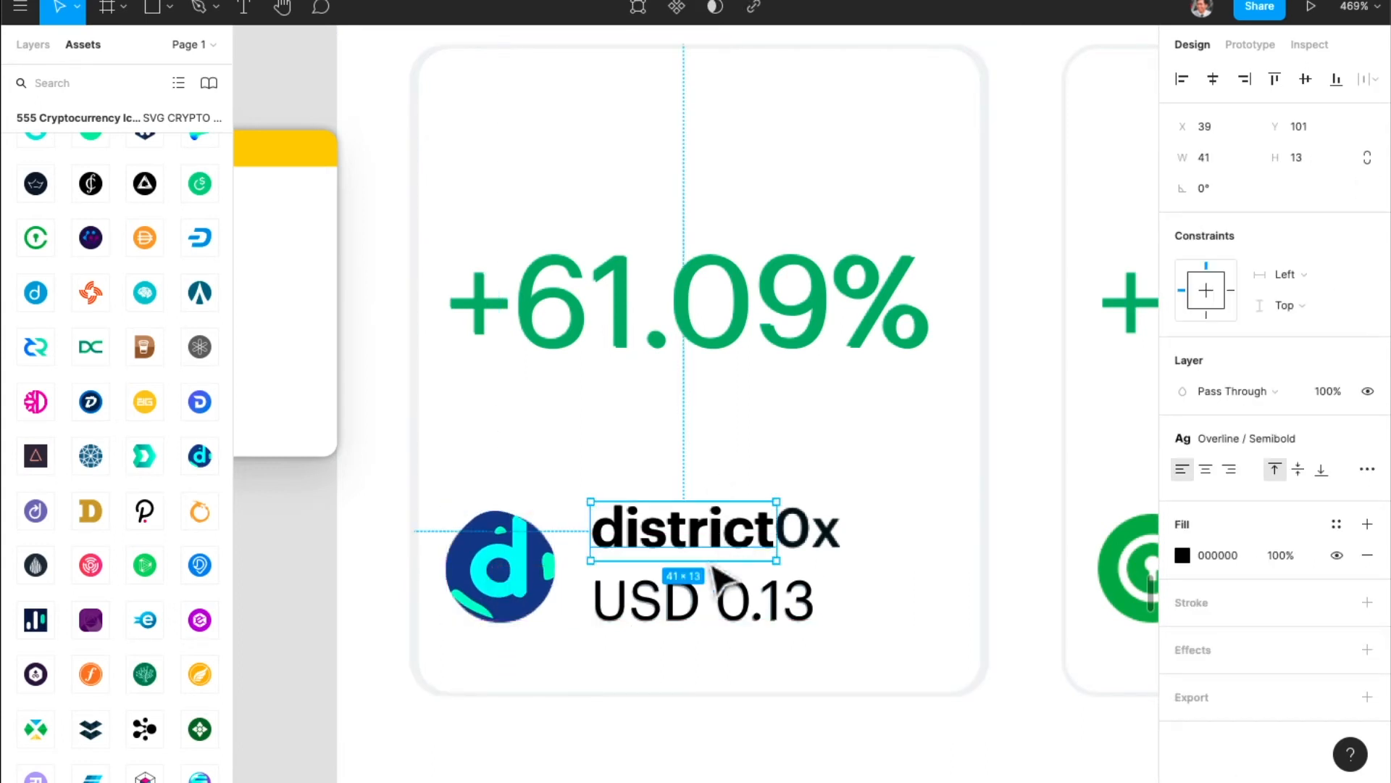
shift+click(708, 612)
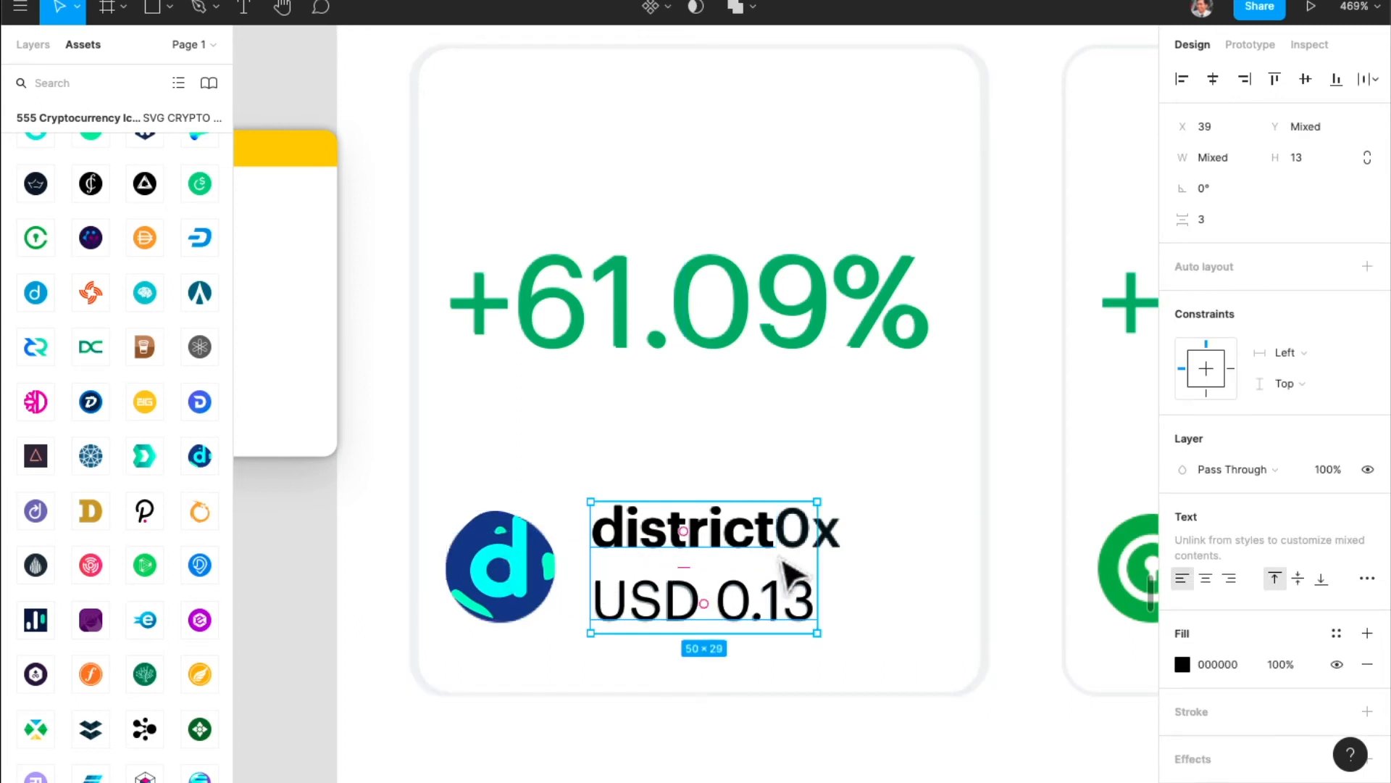
key(shift+a)
drag(819, 568, 942, 549)
- Combine the DNT icon and text stack in a horizontal auto layout with spacing 8 and vertically centred items
shift+click(521, 586)
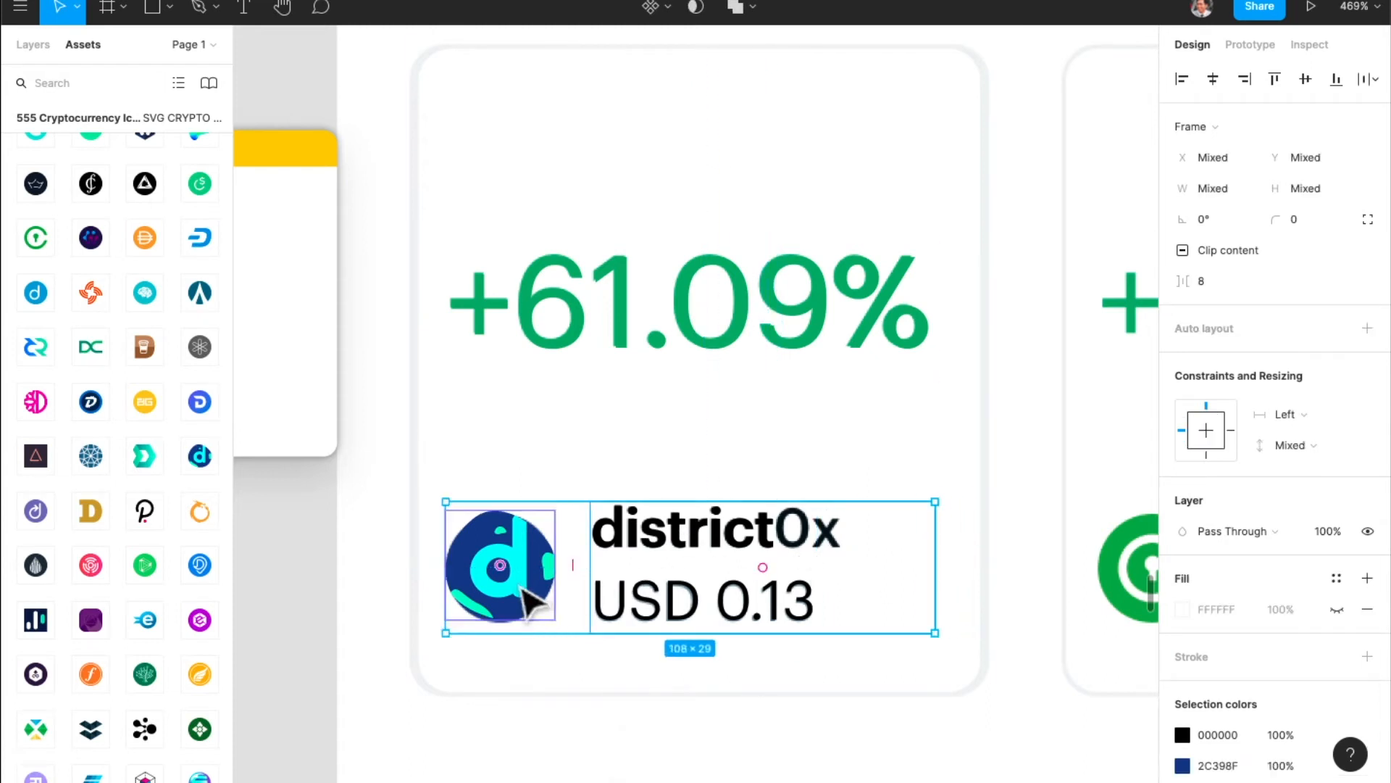
key(shift+a)
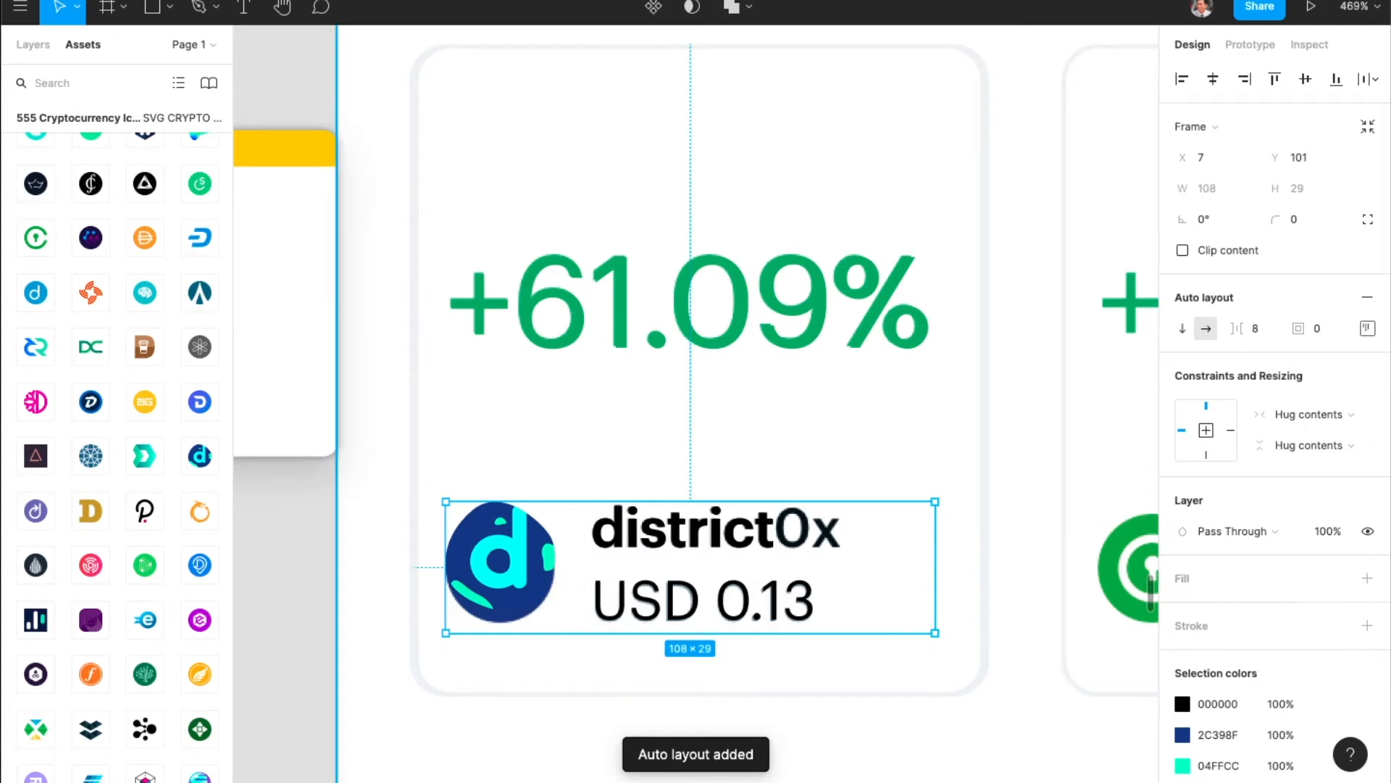
click(1368, 328)
click(1306, 415)
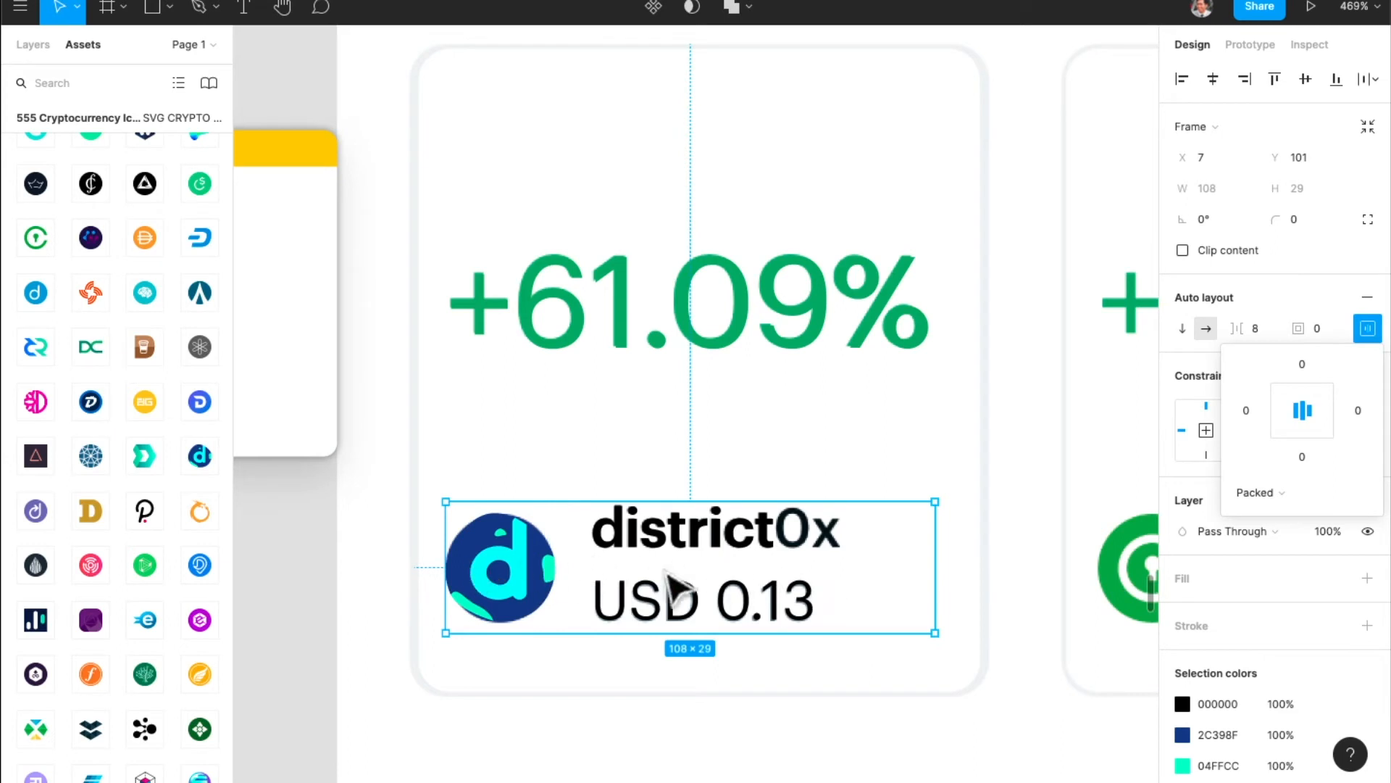
- Check the content's side margins in the card and extend the card frame's left edge to X 16
key(alt)
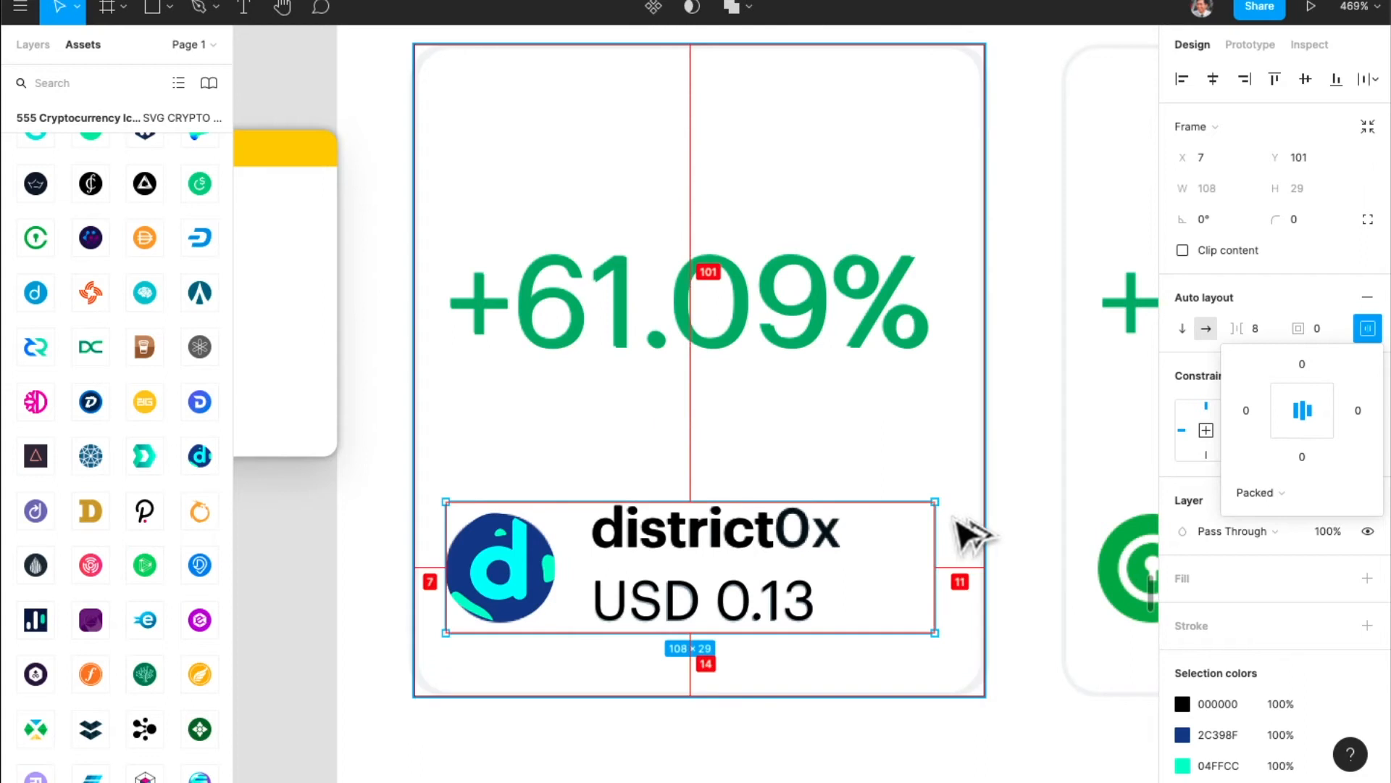
click(921, 333)
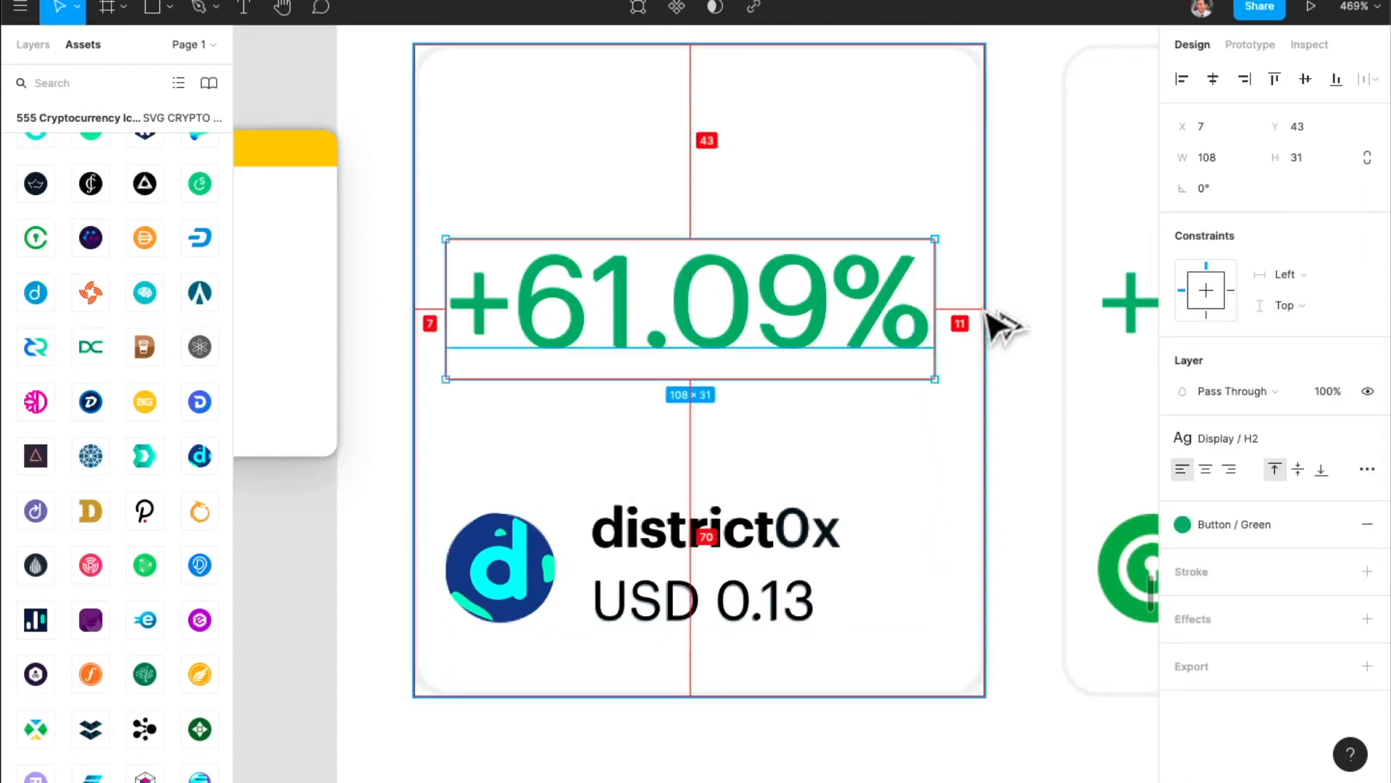
click(418, 425)
scroll(413, 348, down, 2)
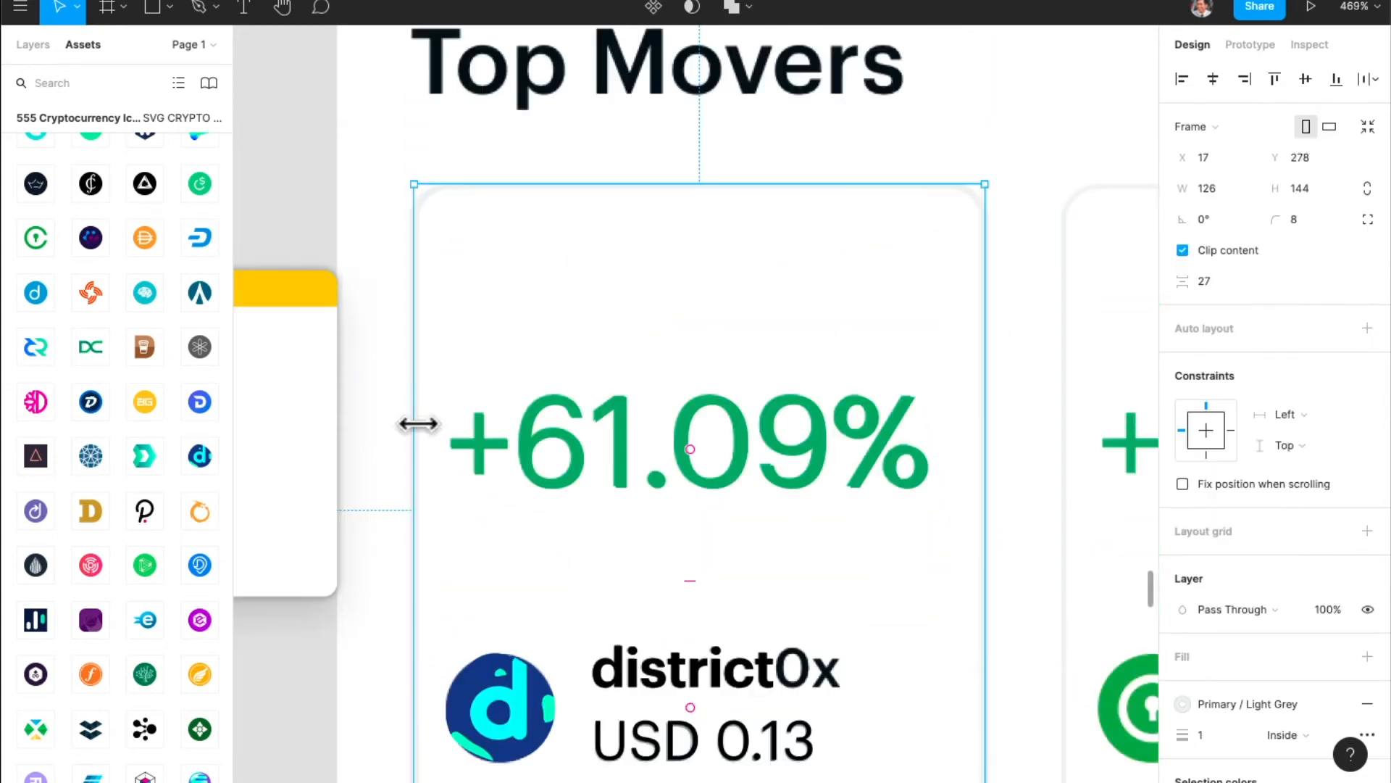
scroll(413, 335, up, 5)
drag(421, 328, 414, 327)
scroll(456, 428, down, 5)
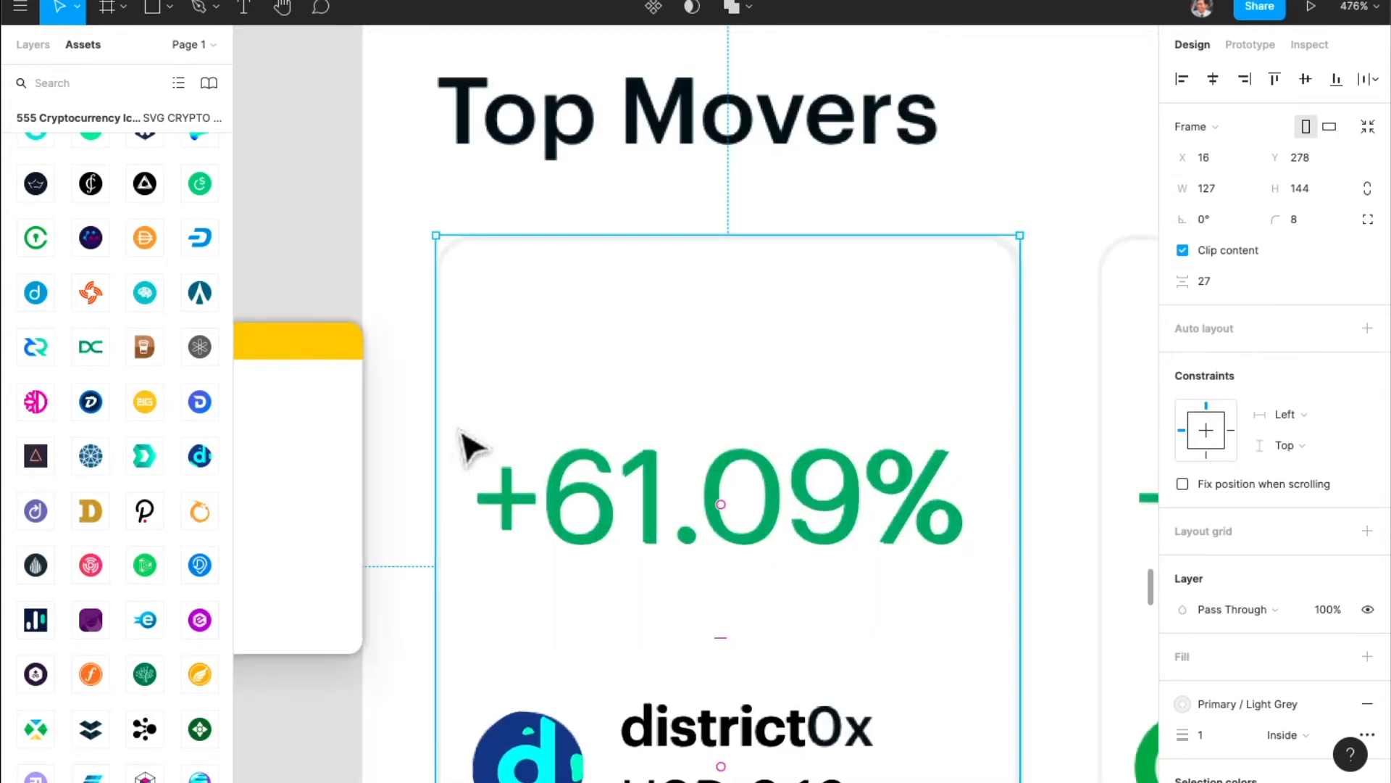
- Extend the card frame's right edge outward so the card is 128 wide
click(1043, 403)
click(925, 466)
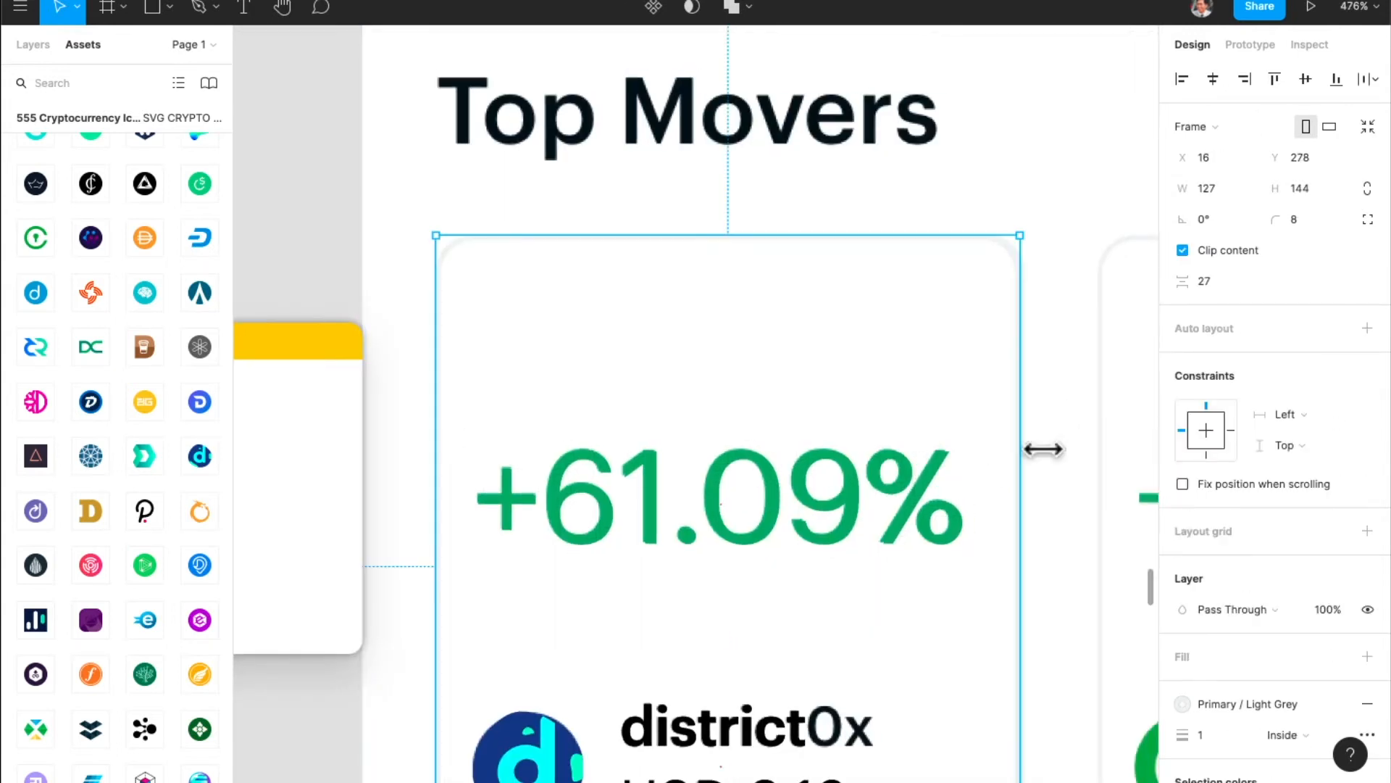
scroll(1051, 464, right, 2)
scroll(934, 462, up, 1)
scroll(947, 462, up, 1)
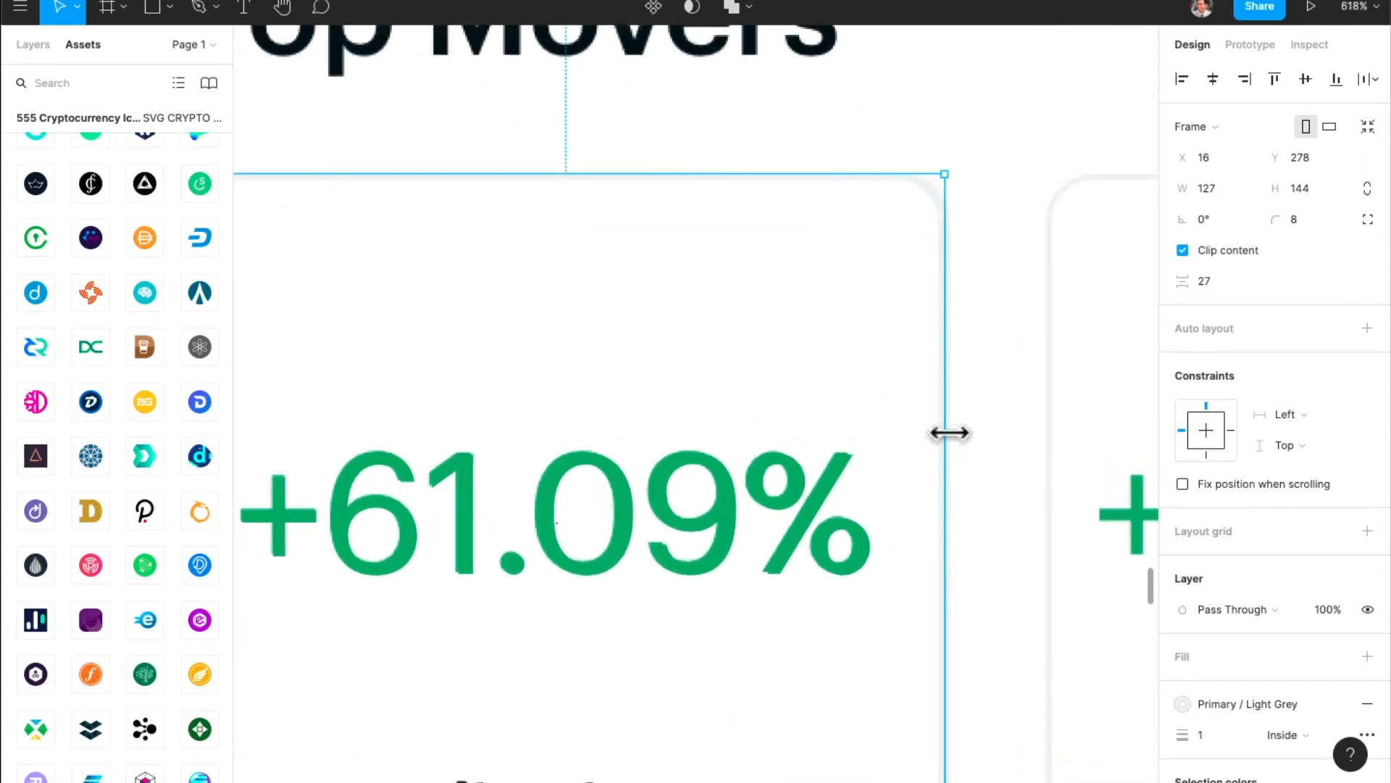
drag(953, 432, 949, 432)
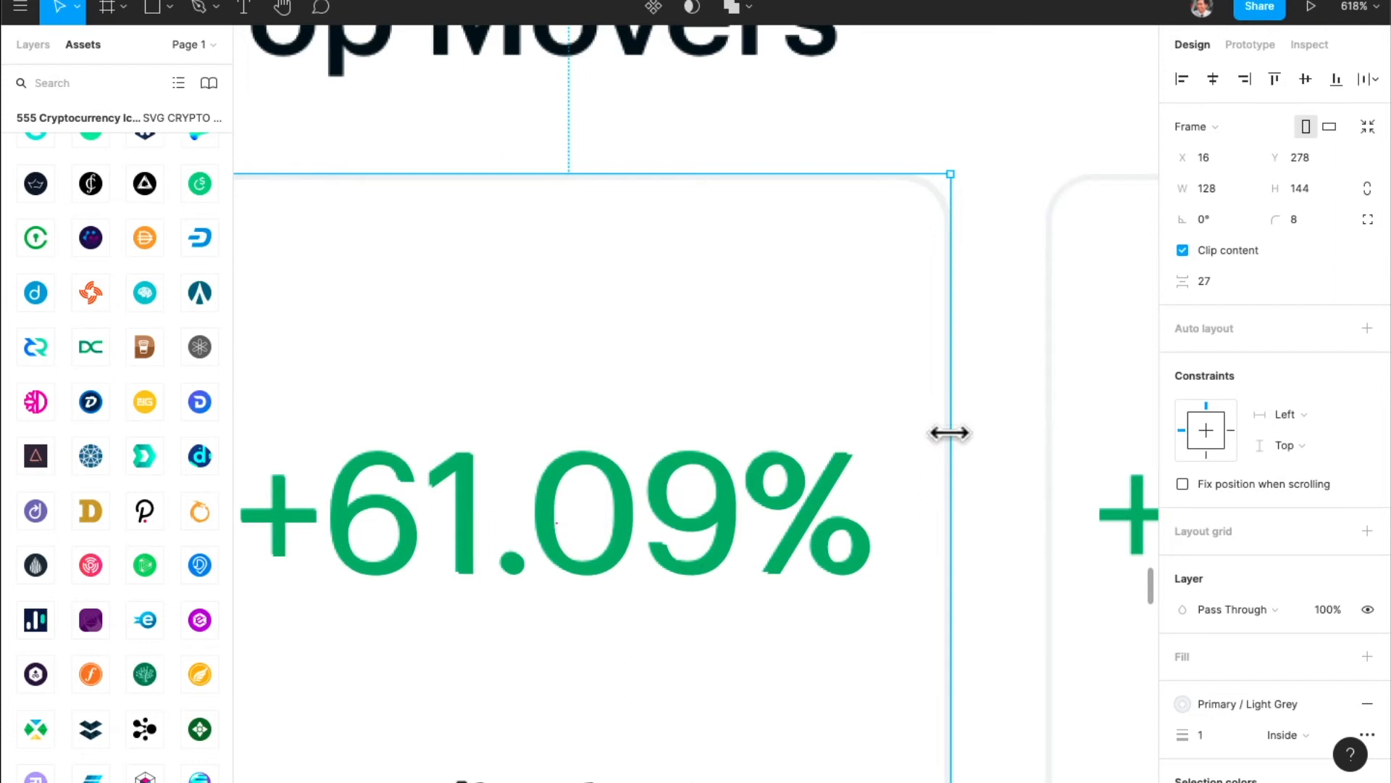
ctrl+scroll(957, 467, down, 2)
scroll(932, 528, down, 3)
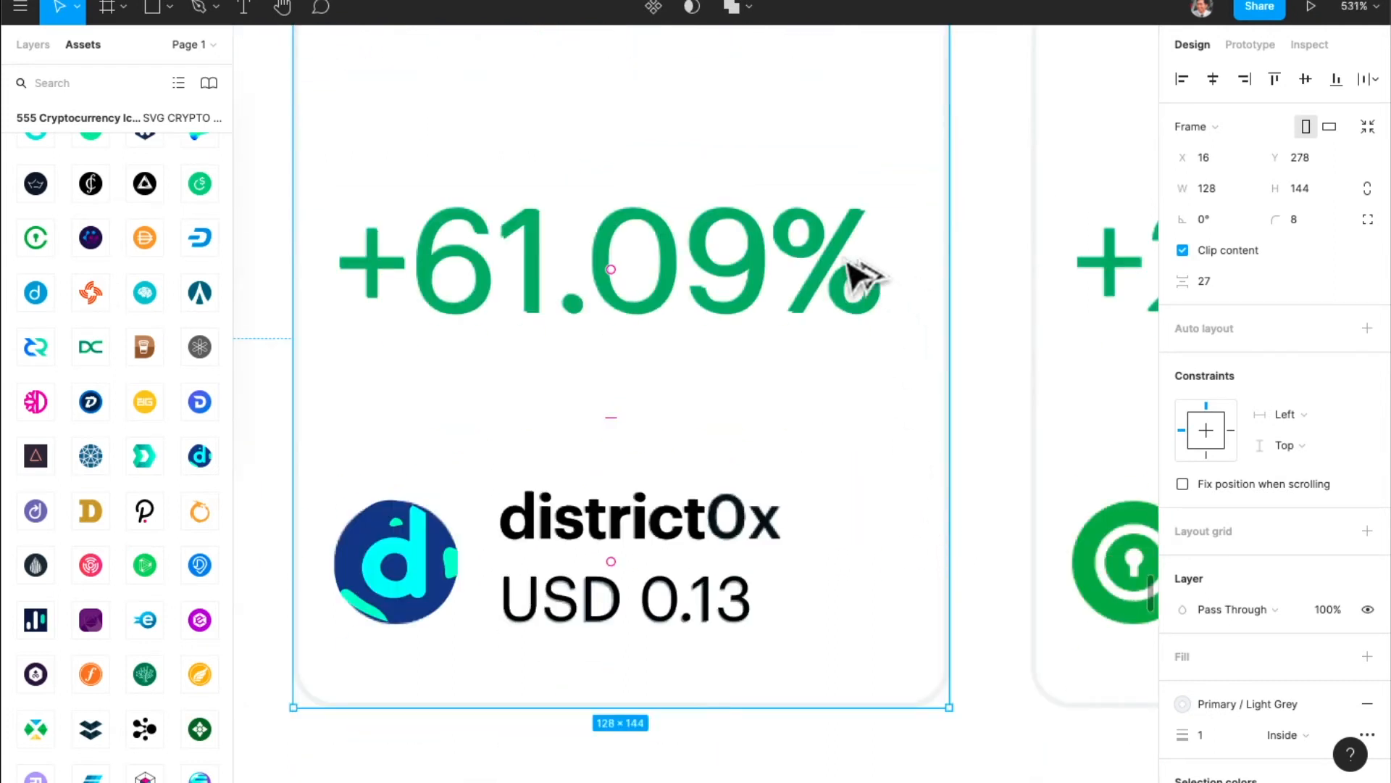
- Measure the +61.09% text's margins to the card and widen its text box to 112
click(833, 293)
key(alt)
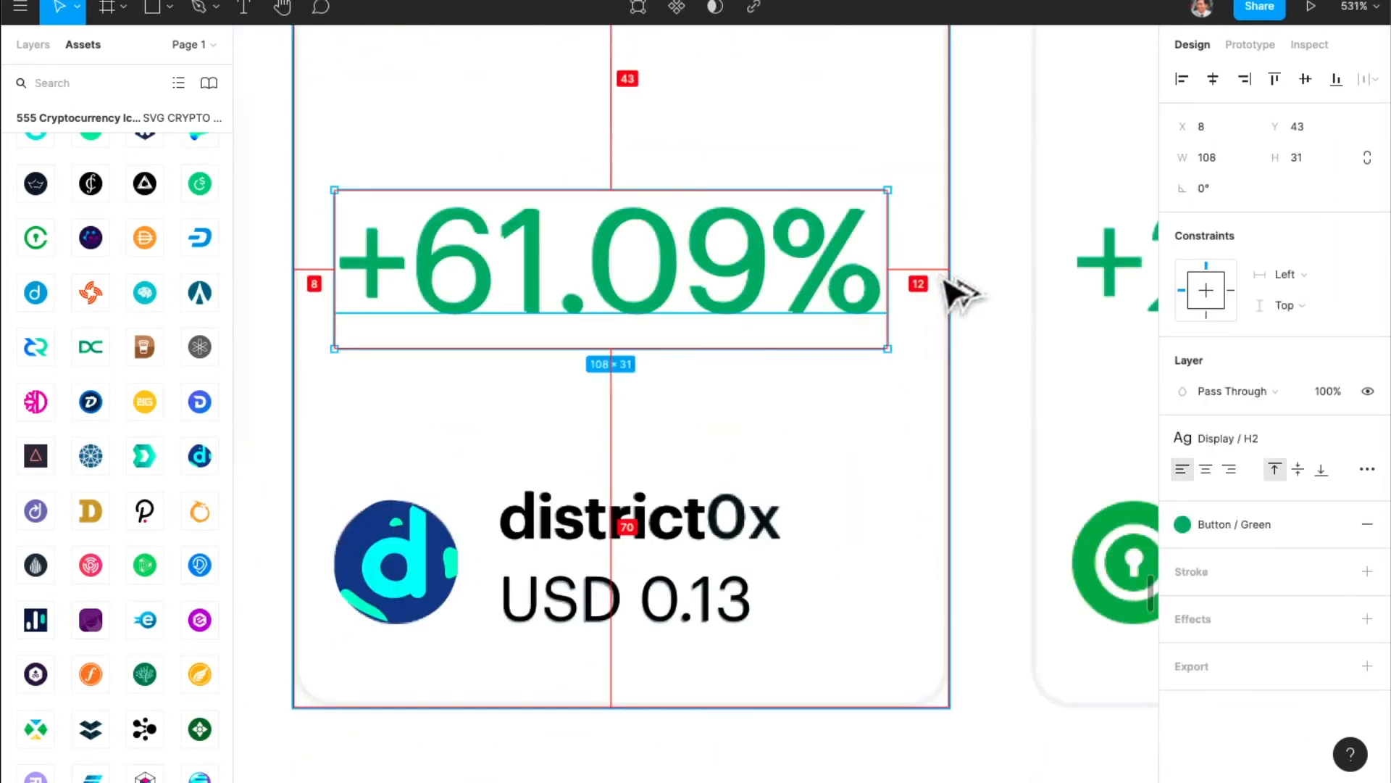
click(630, 559)
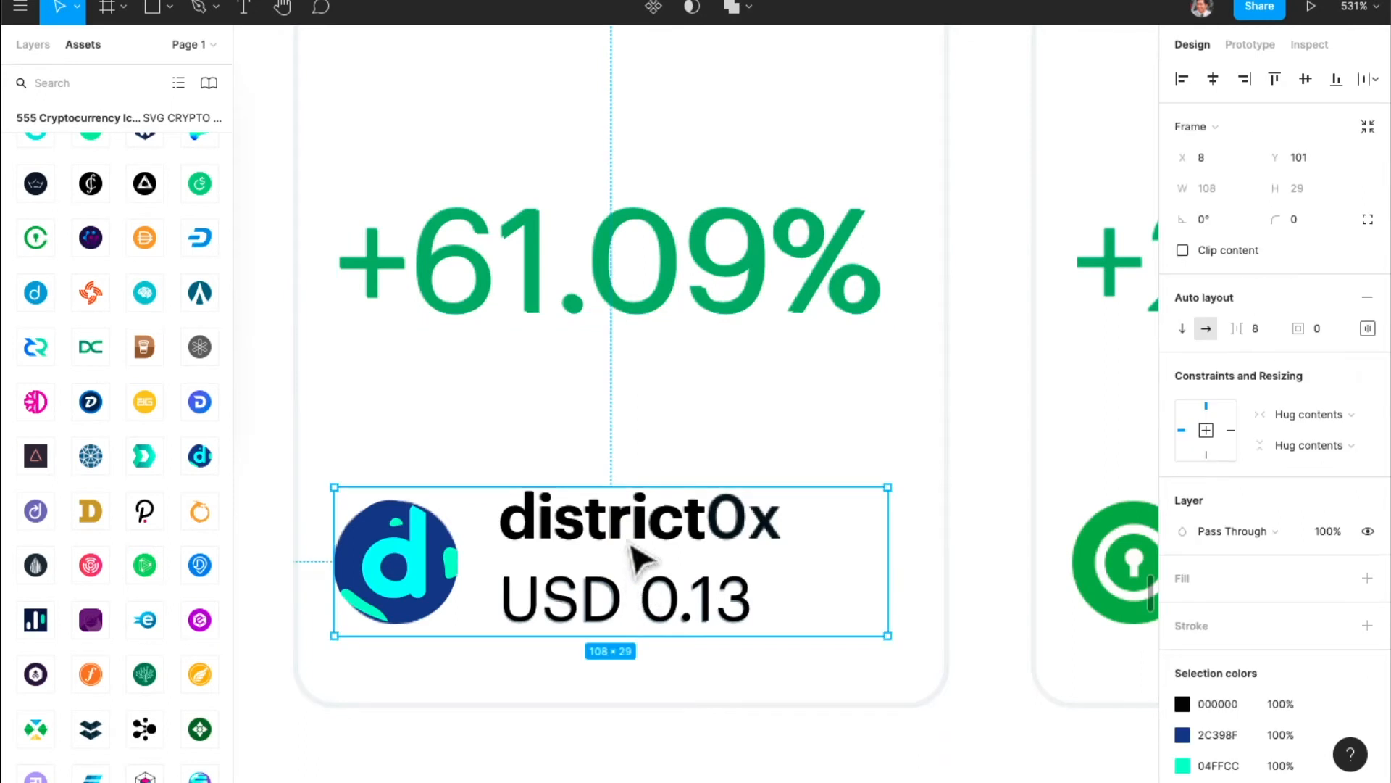
click(802, 310)
drag(893, 258, 905, 261)
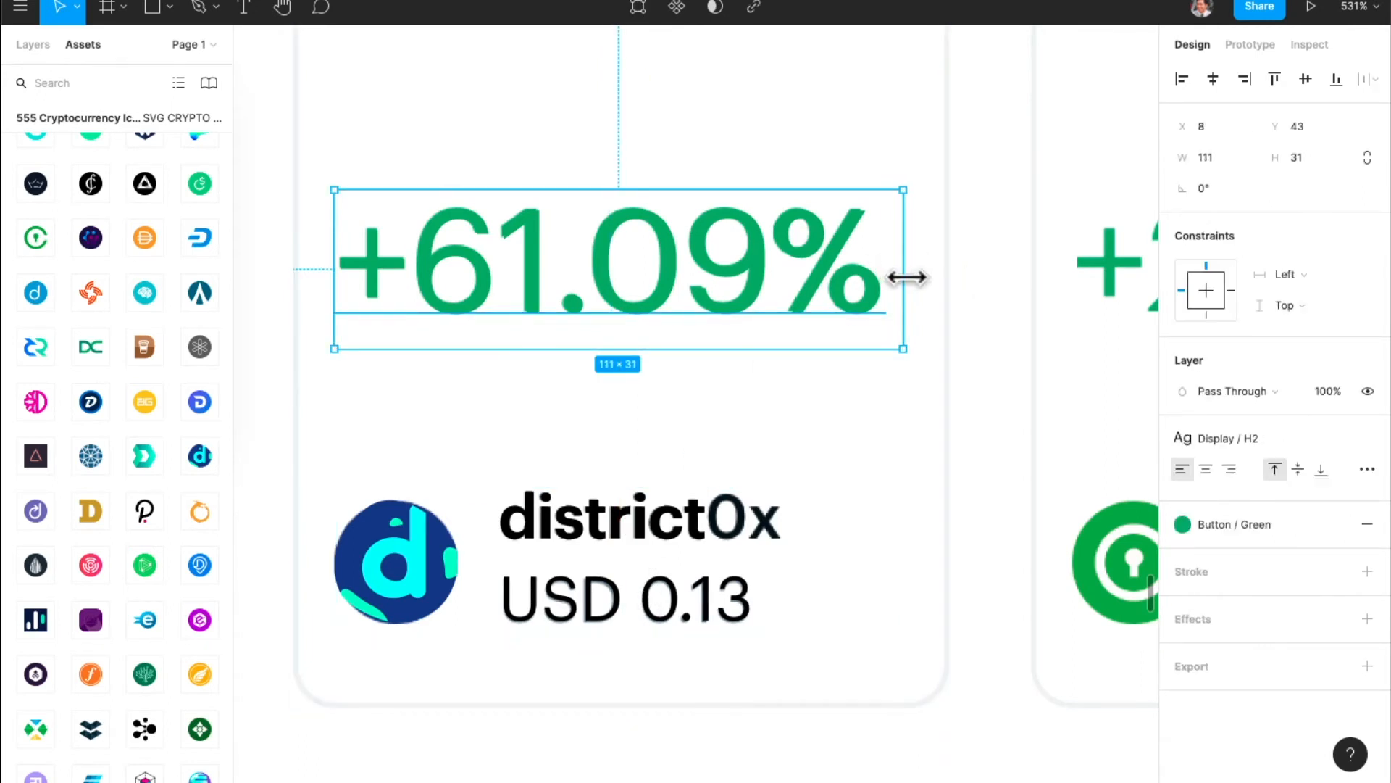
- Try to widen the coin row with the icon and texts to 112
click(768, 534)
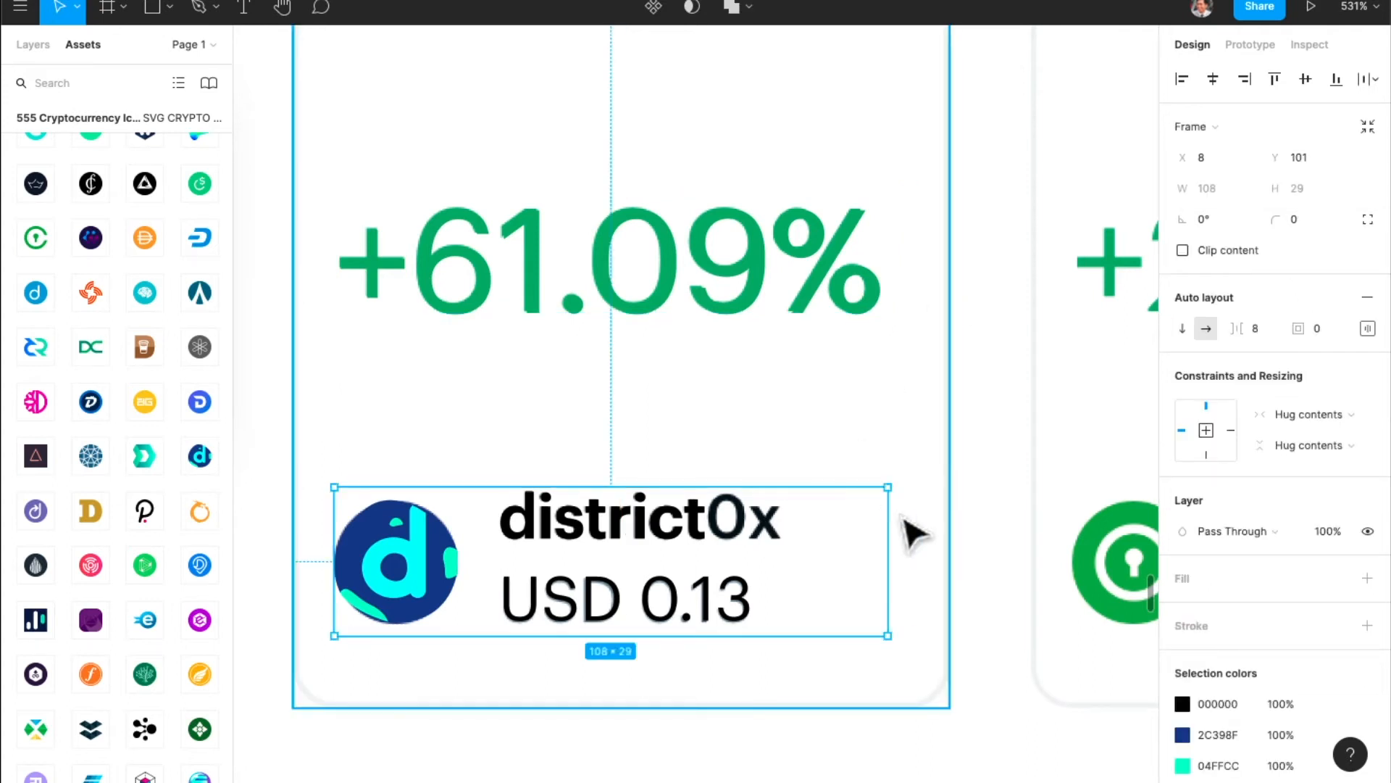
drag(890, 518, 910, 517)
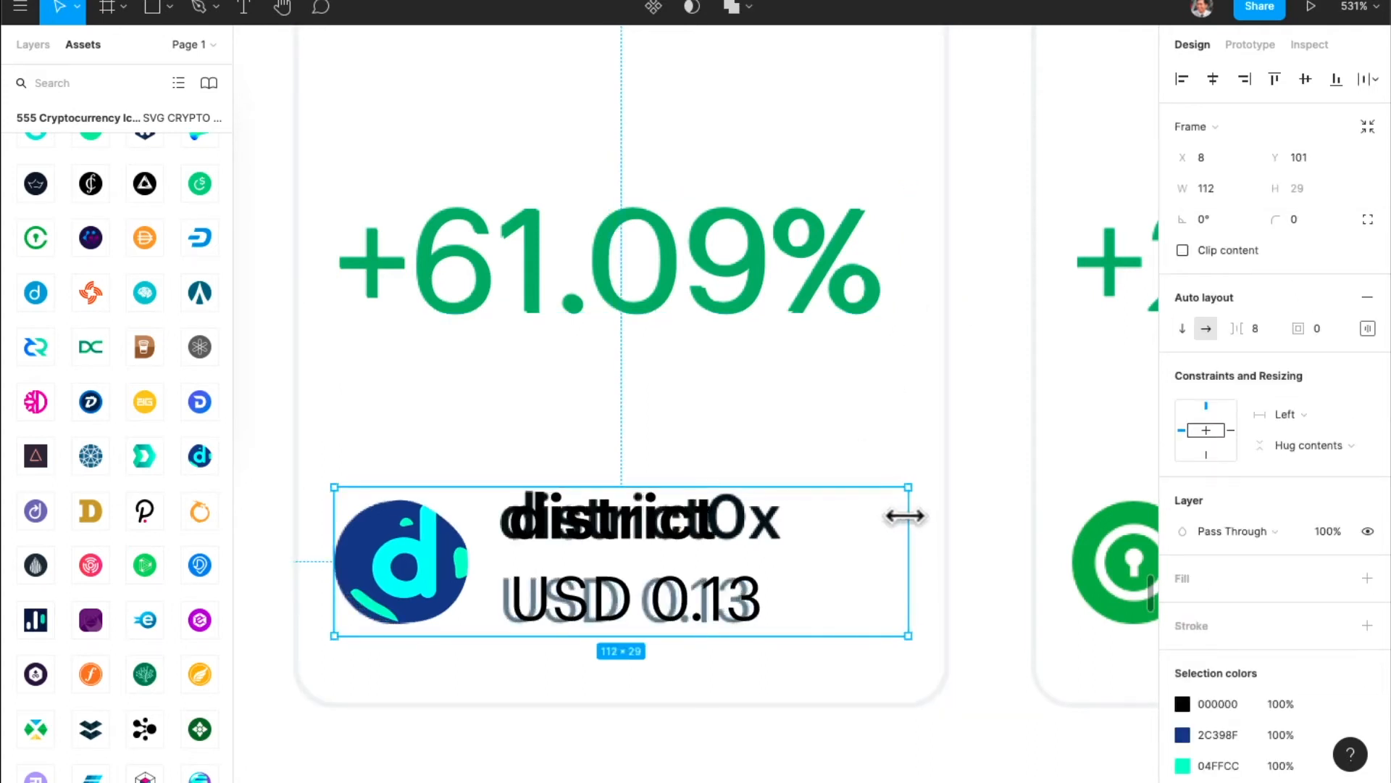
key(super+z)
- Wrap the +61.09% text and the coin row in a vertical auto layout with spacing 27
click(866, 305)
shift+click(814, 543)
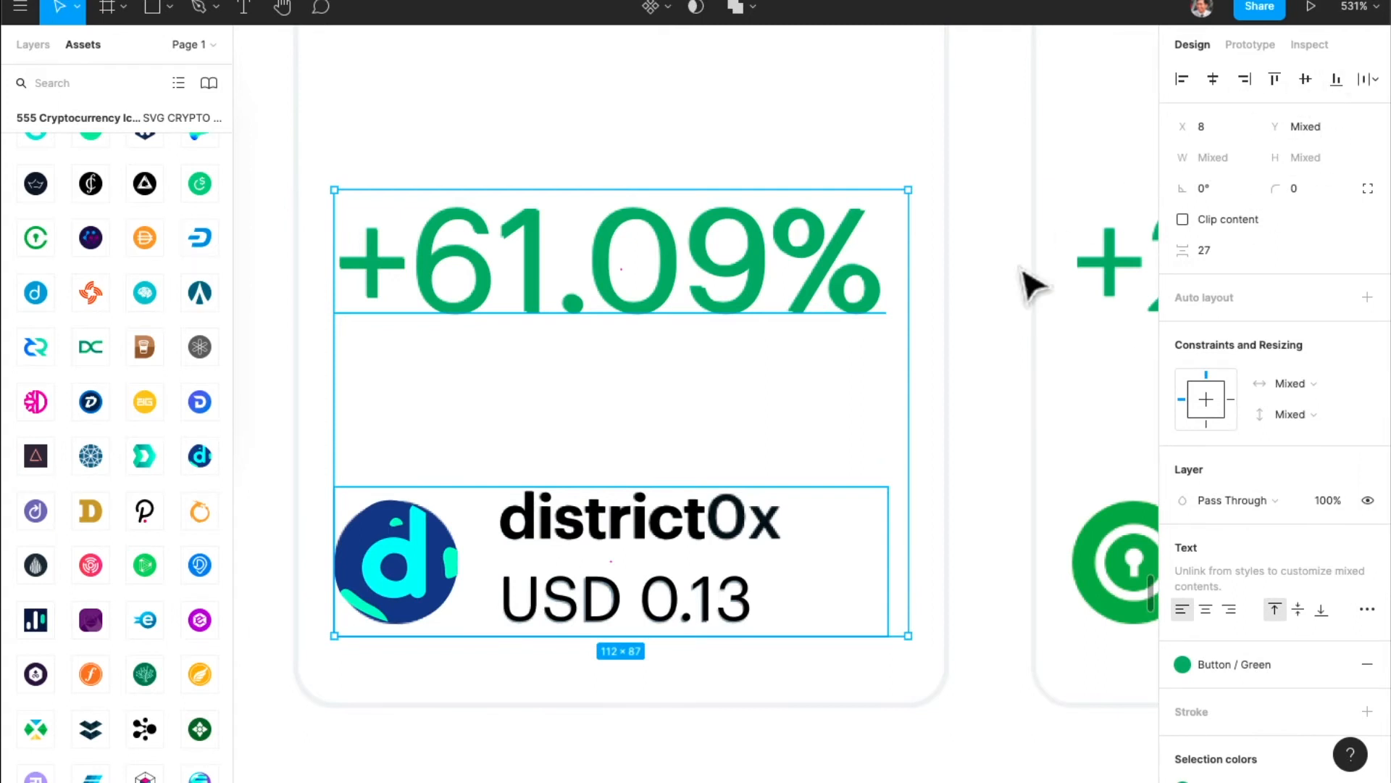
scroll(891, 347, up, 3)
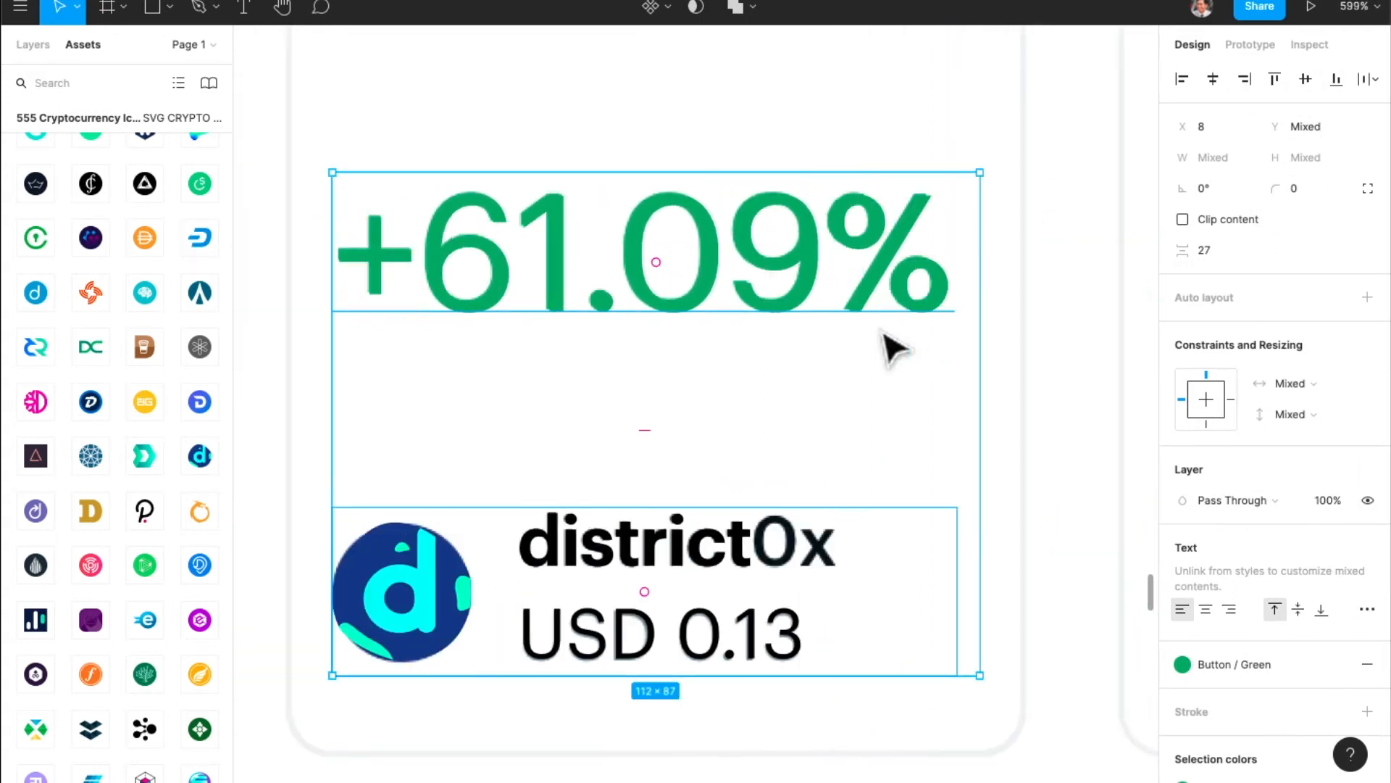
scroll(895, 348, down, 5)
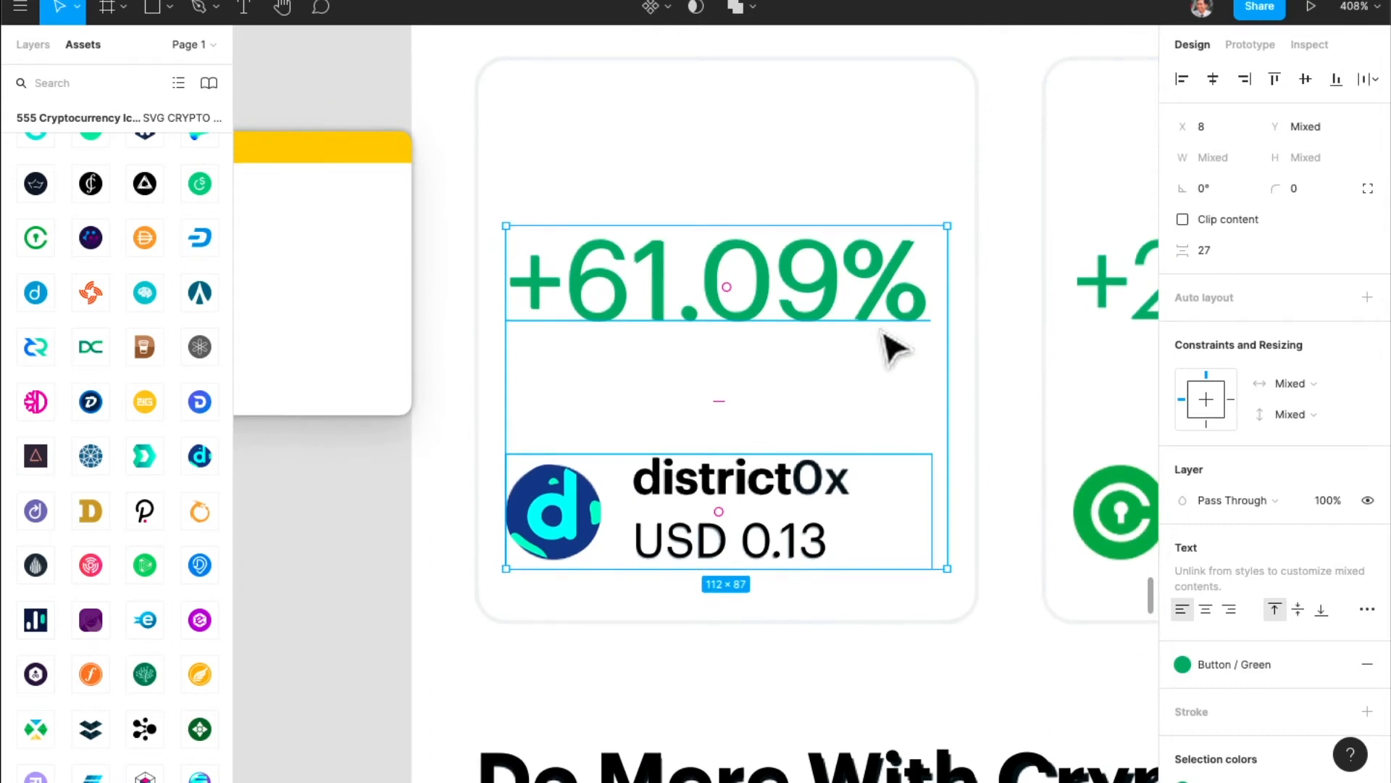
key(shift+a)
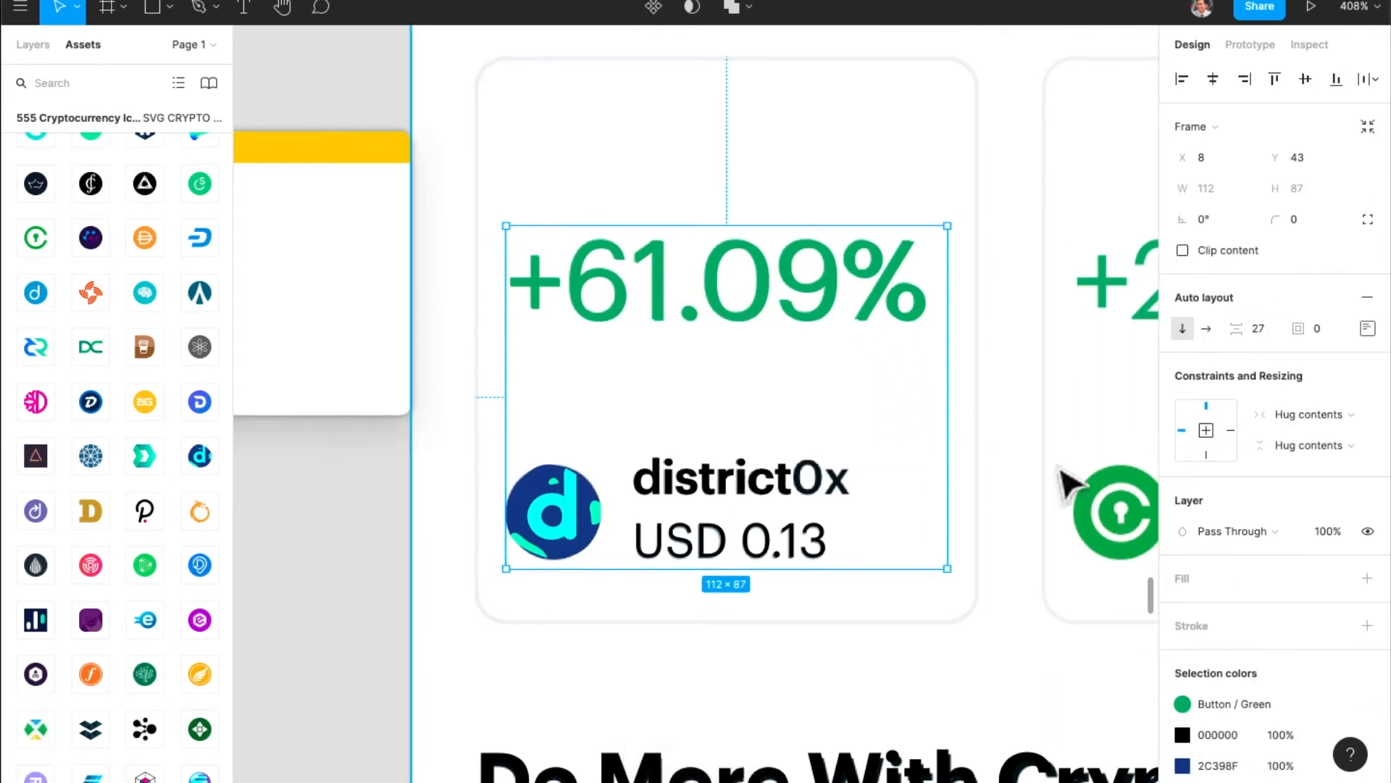
- Measure the new stack's distances to the card edges and set its auto layout padding to 8
key(alt)
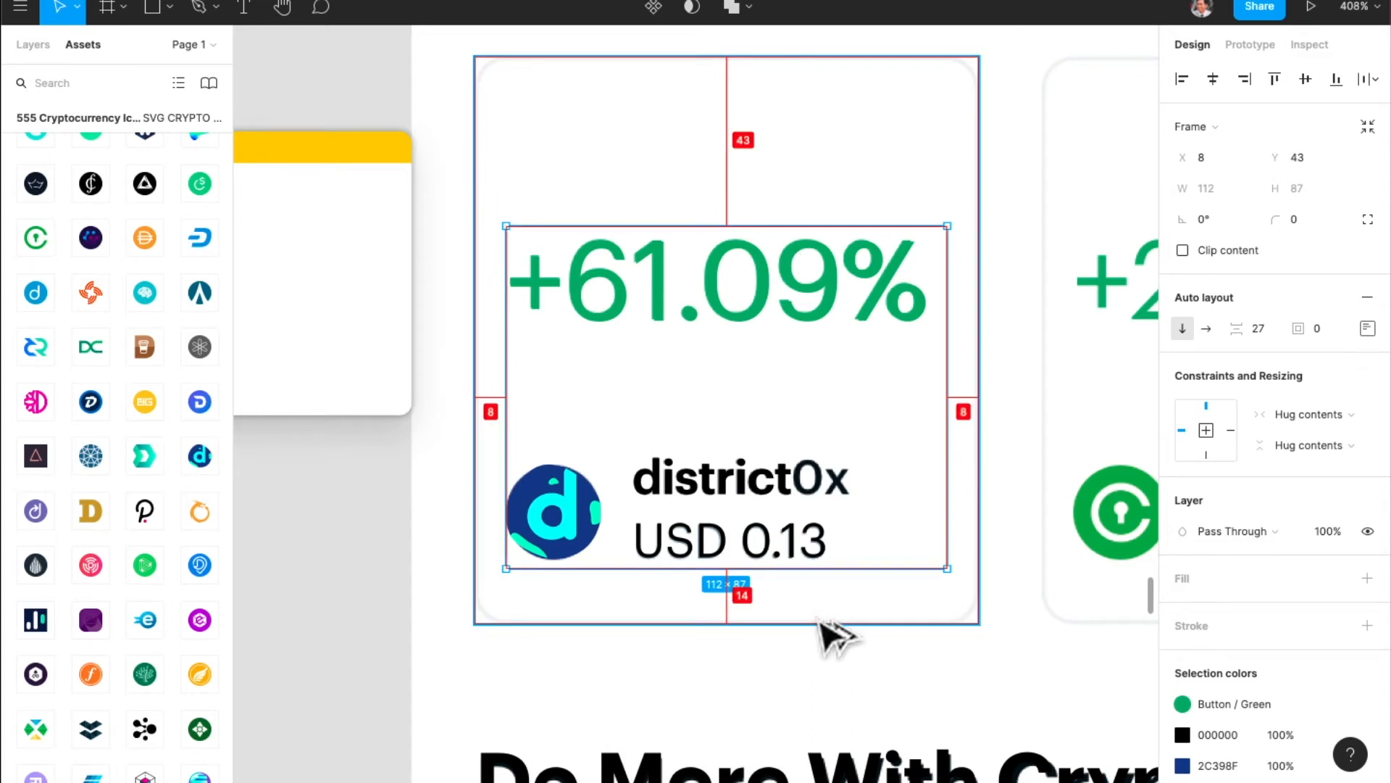
text(8)
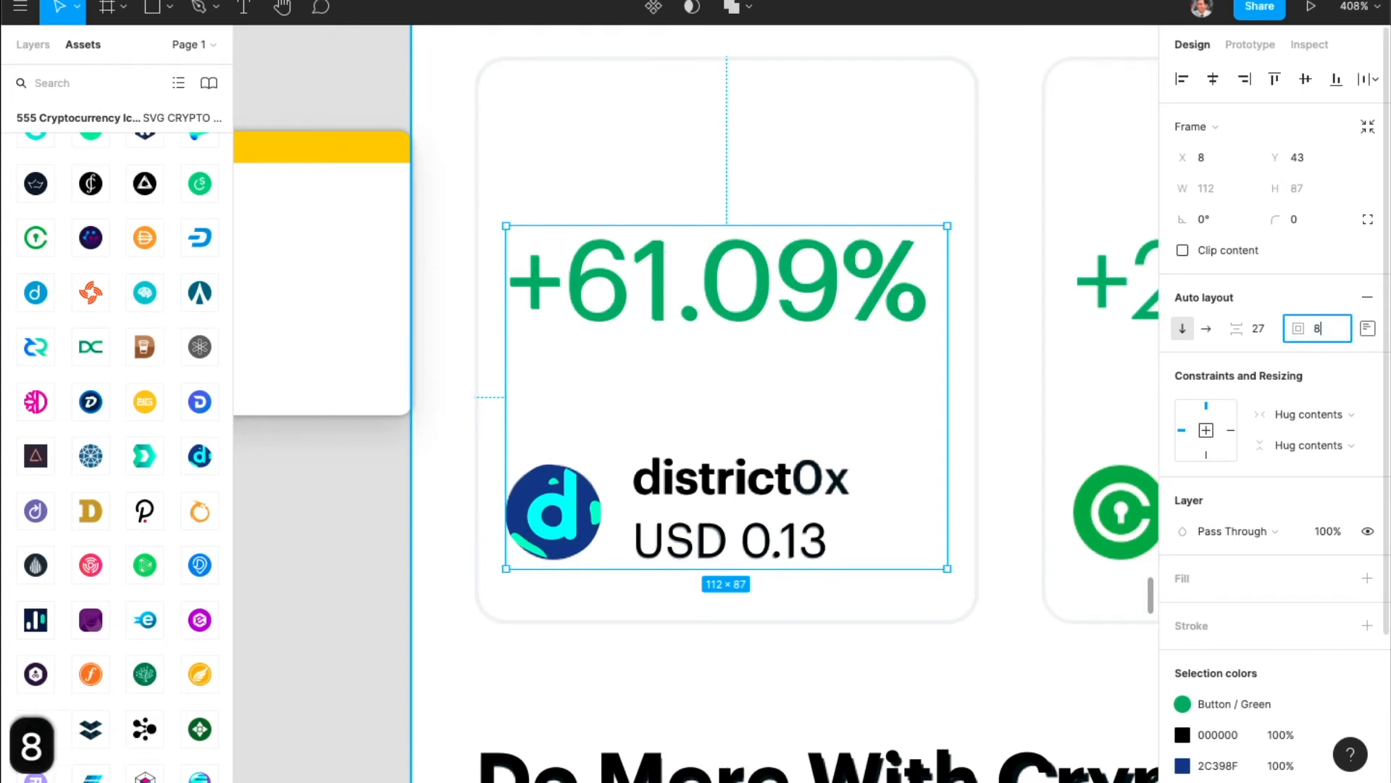
key(Return)
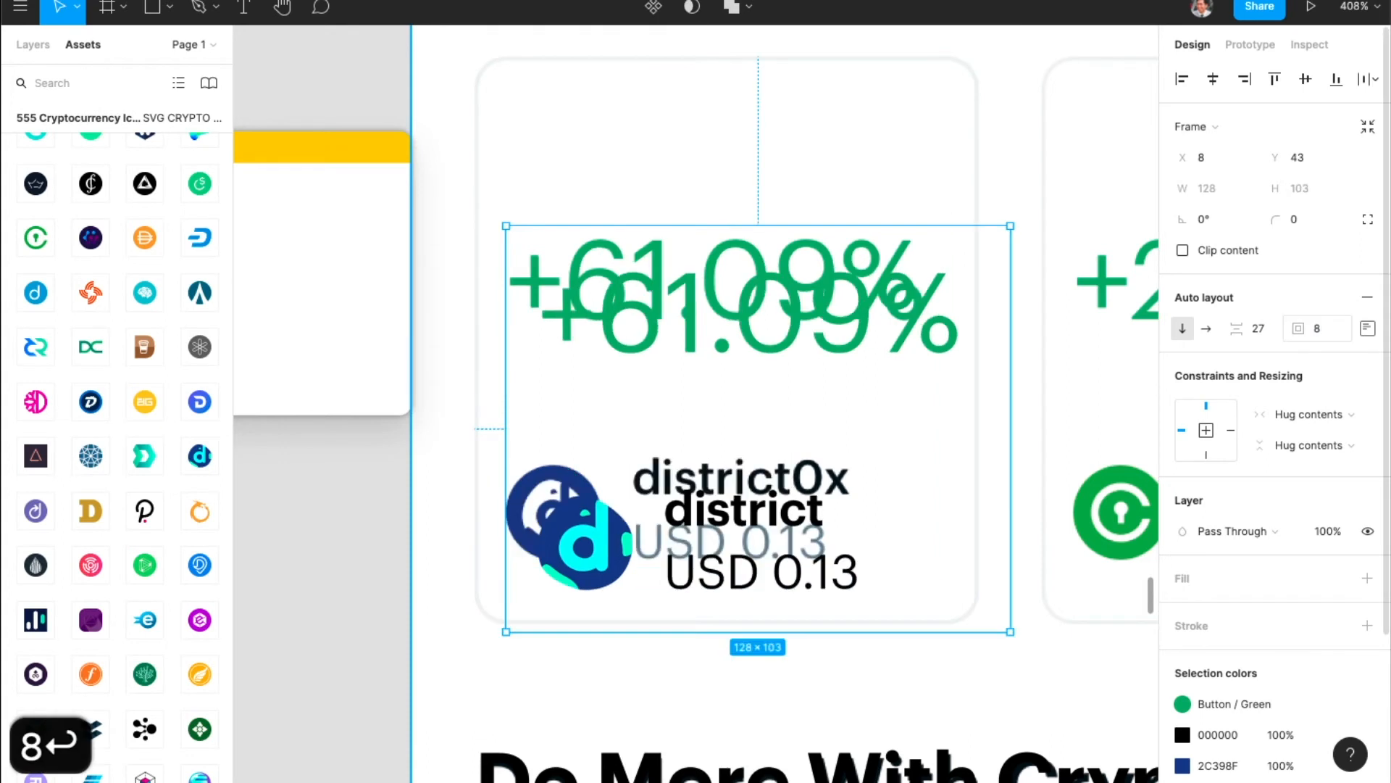
- Set the stack's top padding to 43 and its bottom padding to 14
click(1365, 329)
text(43)
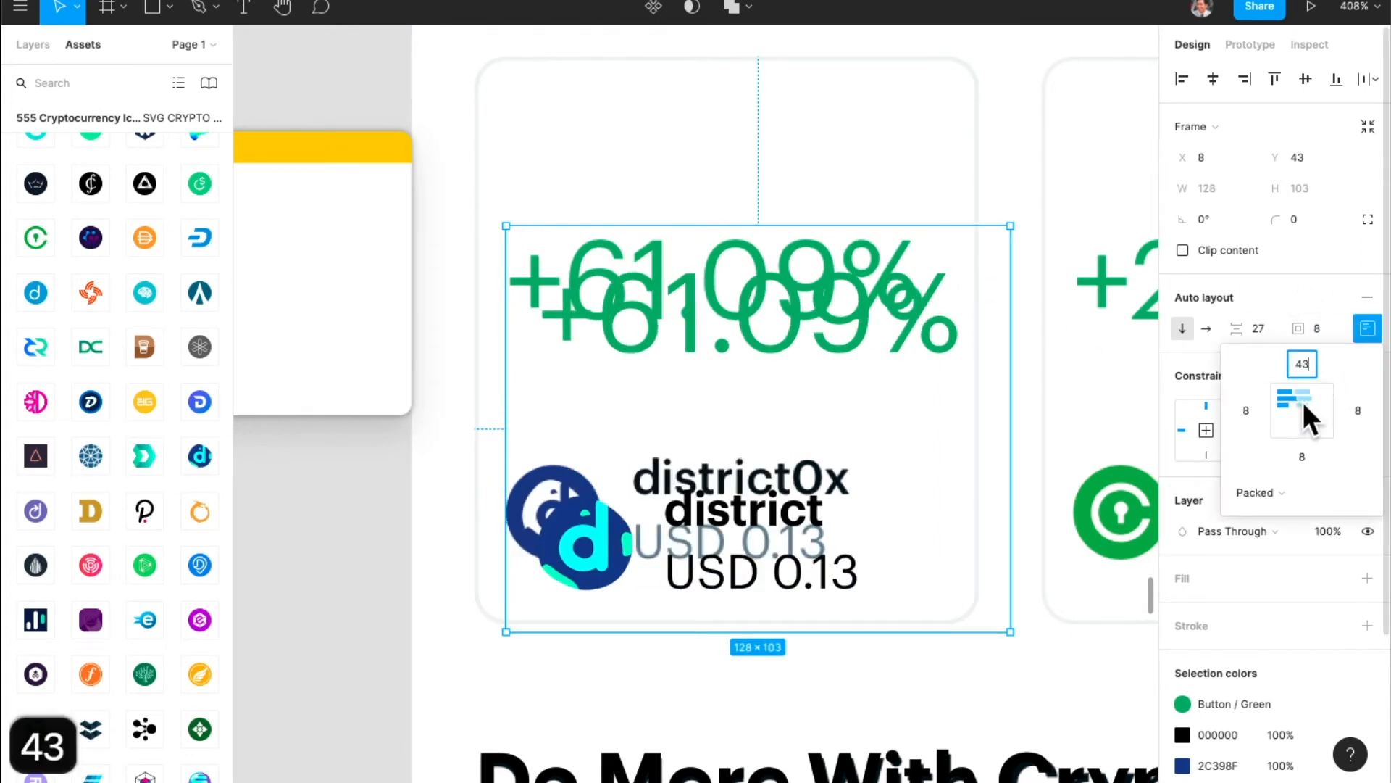
click(1302, 457)
text(14)
key(Return)
scroll(844, 484, down, 5)
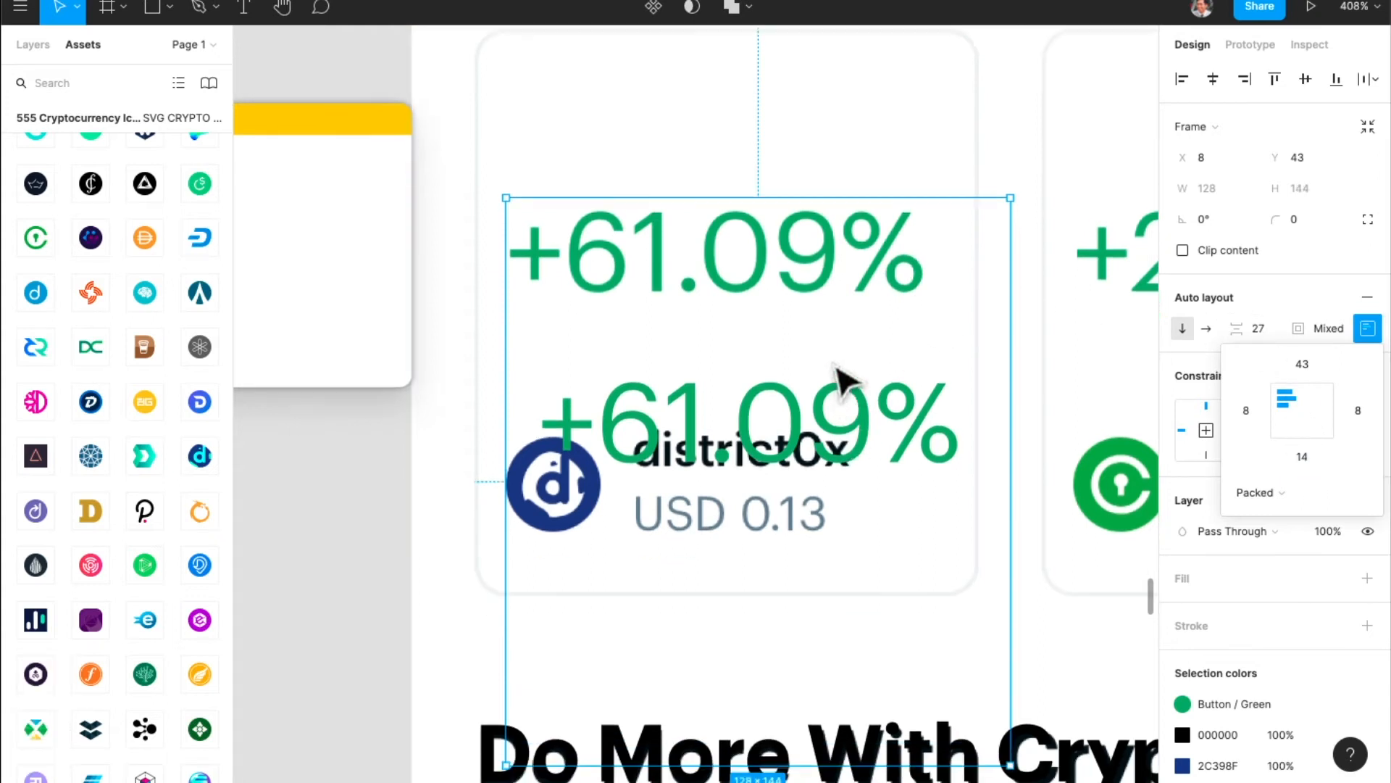
scroll(844, 376, up, 3)
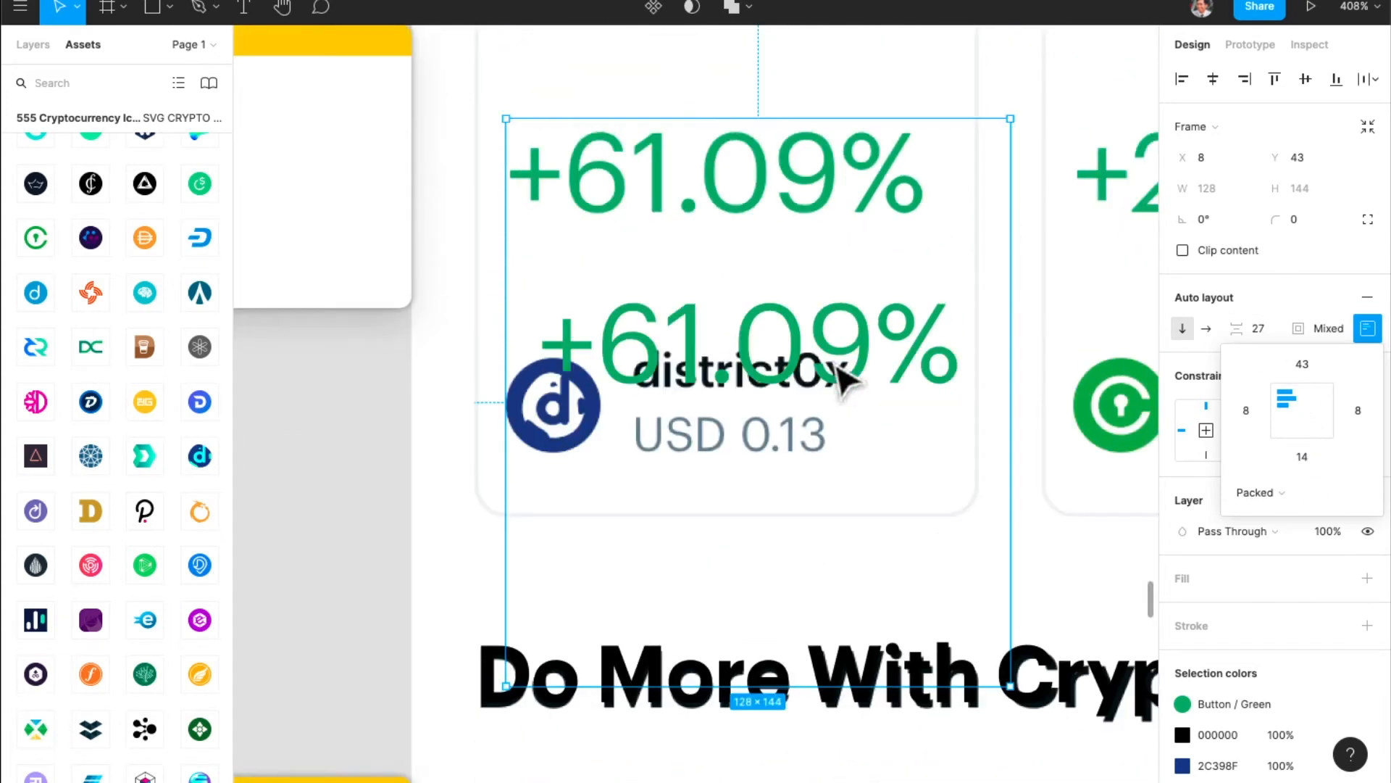
- Try to move the rebuilt card frame upward, off the reference card
click(971, 413)
drag(800, 394, 821, 292)
key(super+z)
click(808, 395)
scroll(821, 292, up, 4)
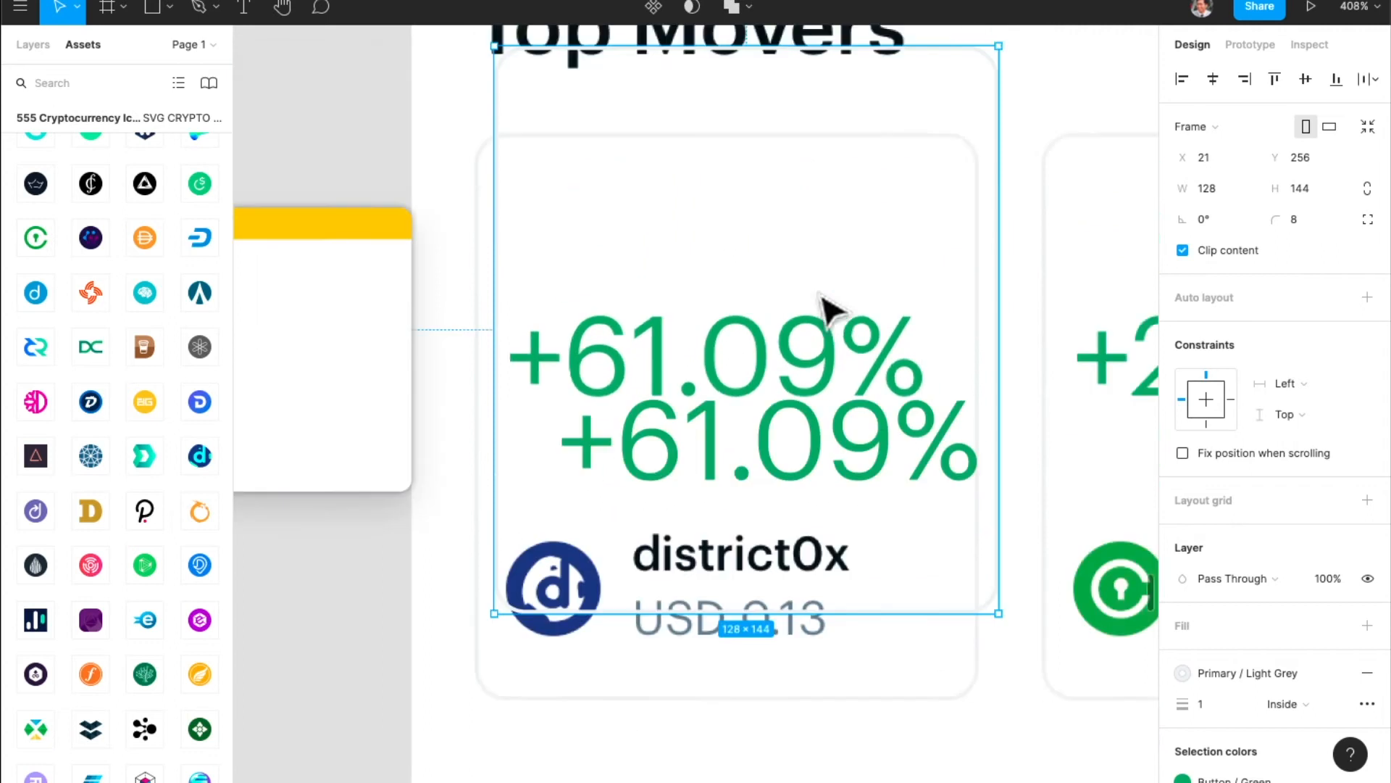
drag(819, 558, 832, 379)
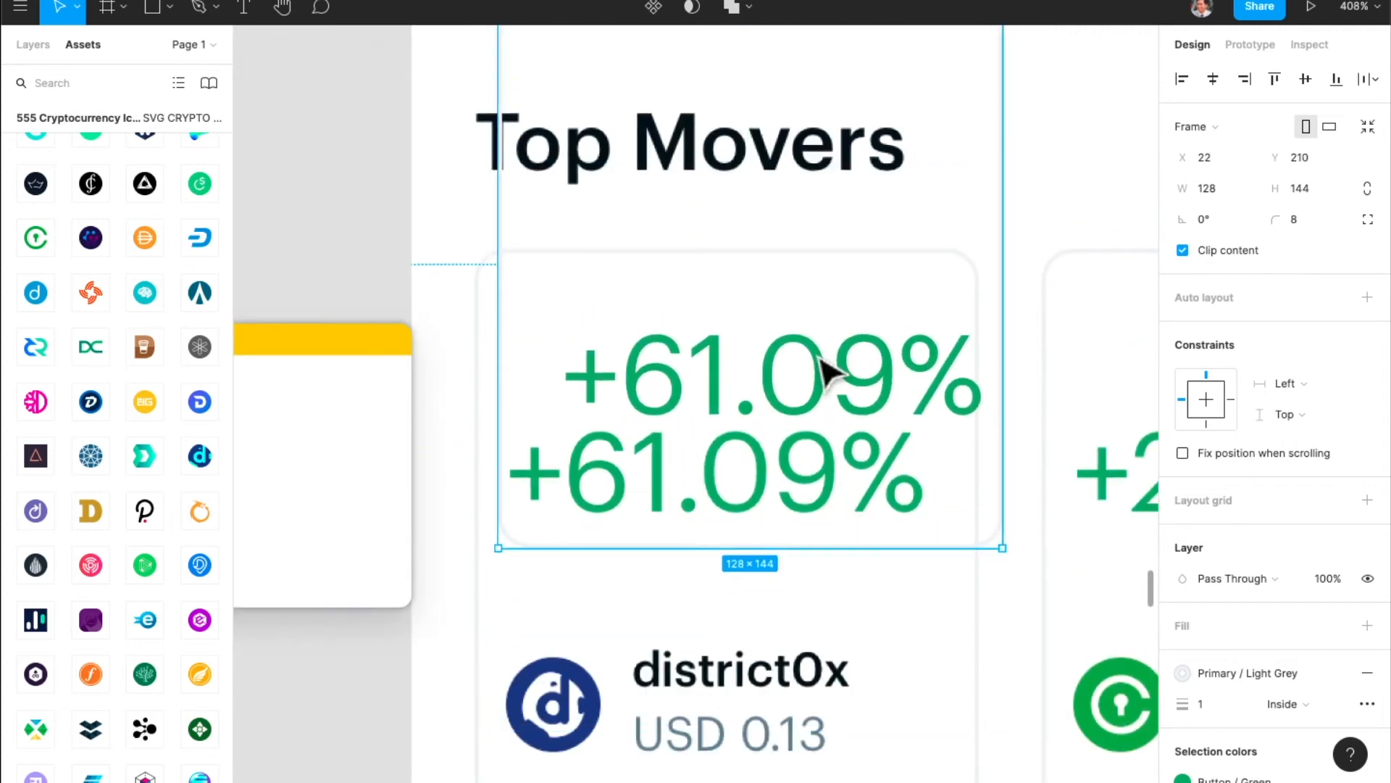
- Undo the card move and the separate top and bottom padding changes on the stack
key(super+z)
key(super+z)
key(super+z)
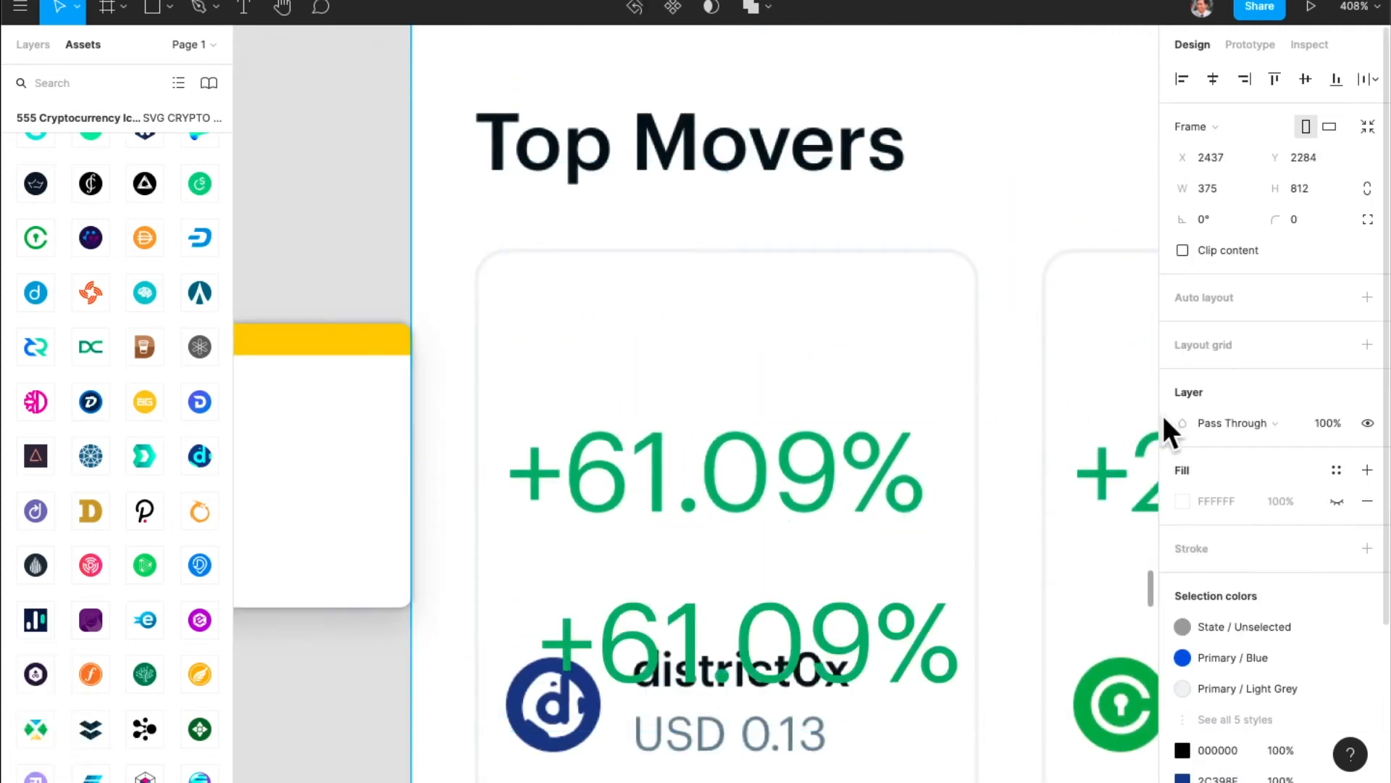
key(super+z)
scroll(839, 464, down, 1)
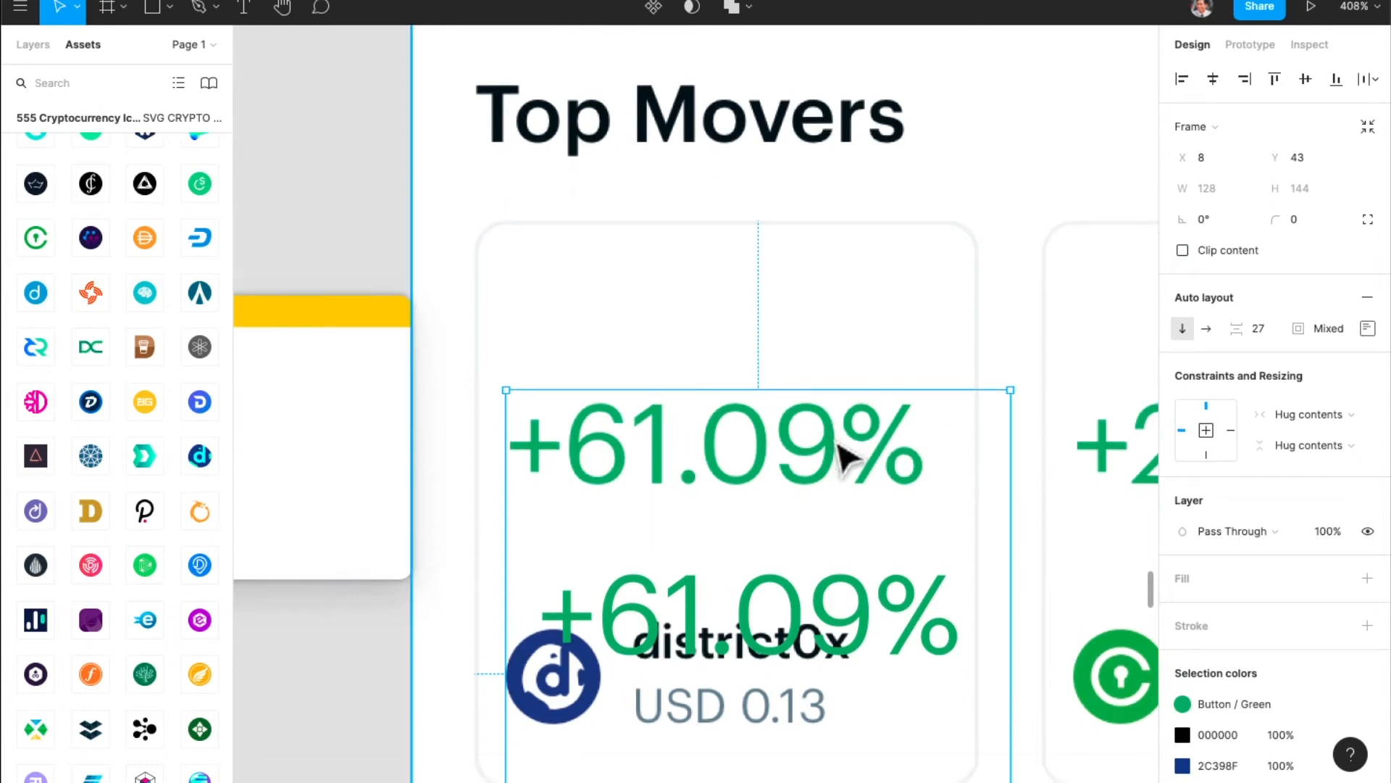
key(super+z)
key(super+z)
- Reposition the stack at the card frame's upper-left corner and set its top padding to 43 and bottom padding to 14
drag(823, 513, 805, 384)
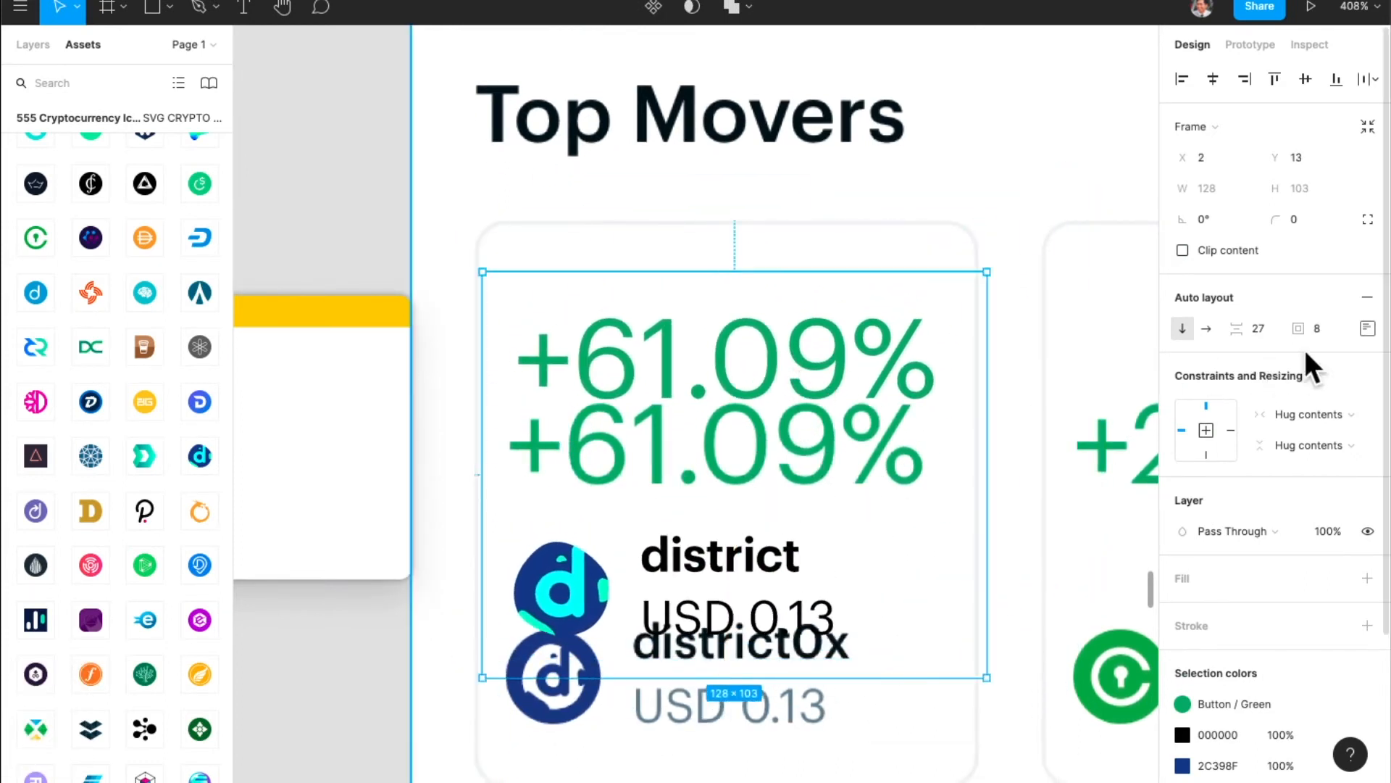
click(1368, 328)
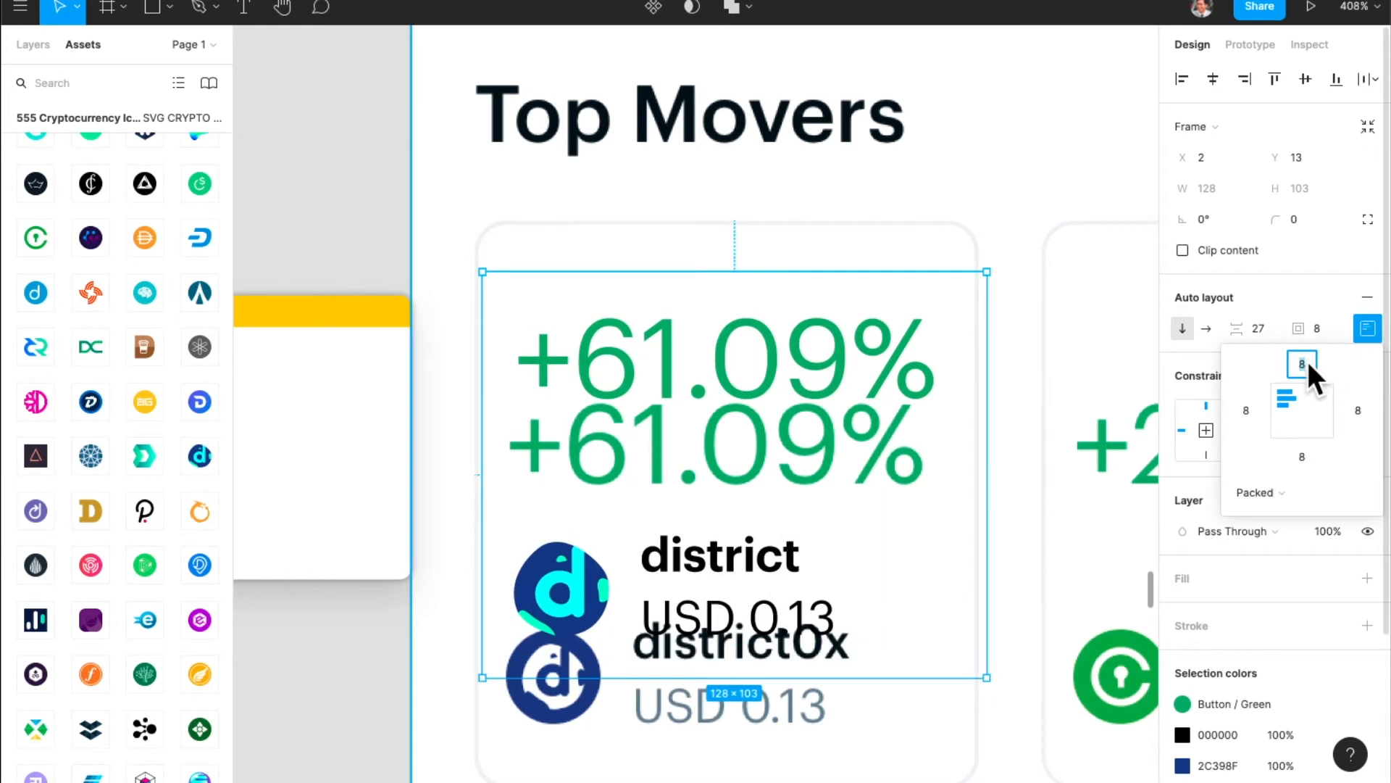
text(43)
key(Return)
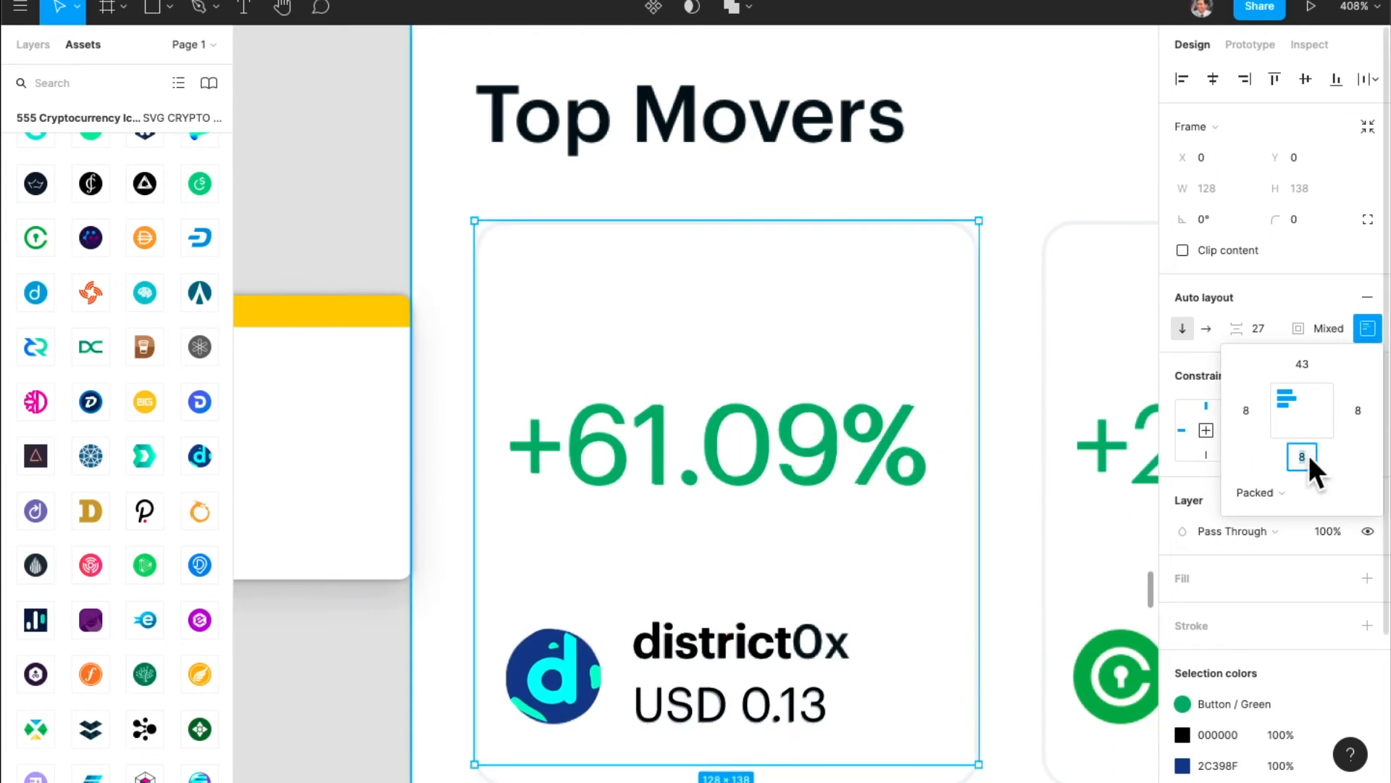
text(14)
key(Return)
mouse_move(754, 464)
mouse_down()
mouse_move(807, 434)
mouse_move(761, 472)
mouse_move(751, 456)
mouse_up()
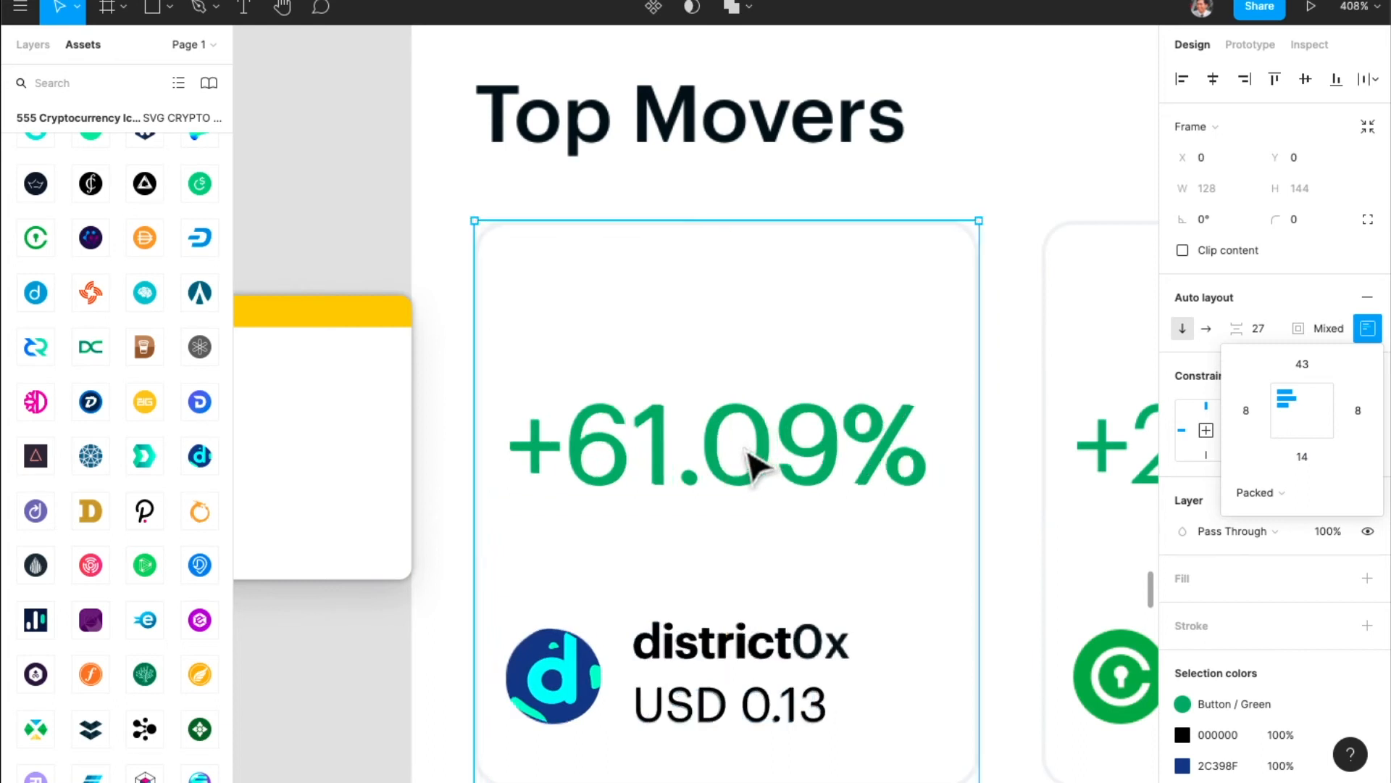
- Set the coin name and price text stack and its parent icon row to fill the container width
click(810, 439)
shift+click(761, 642)
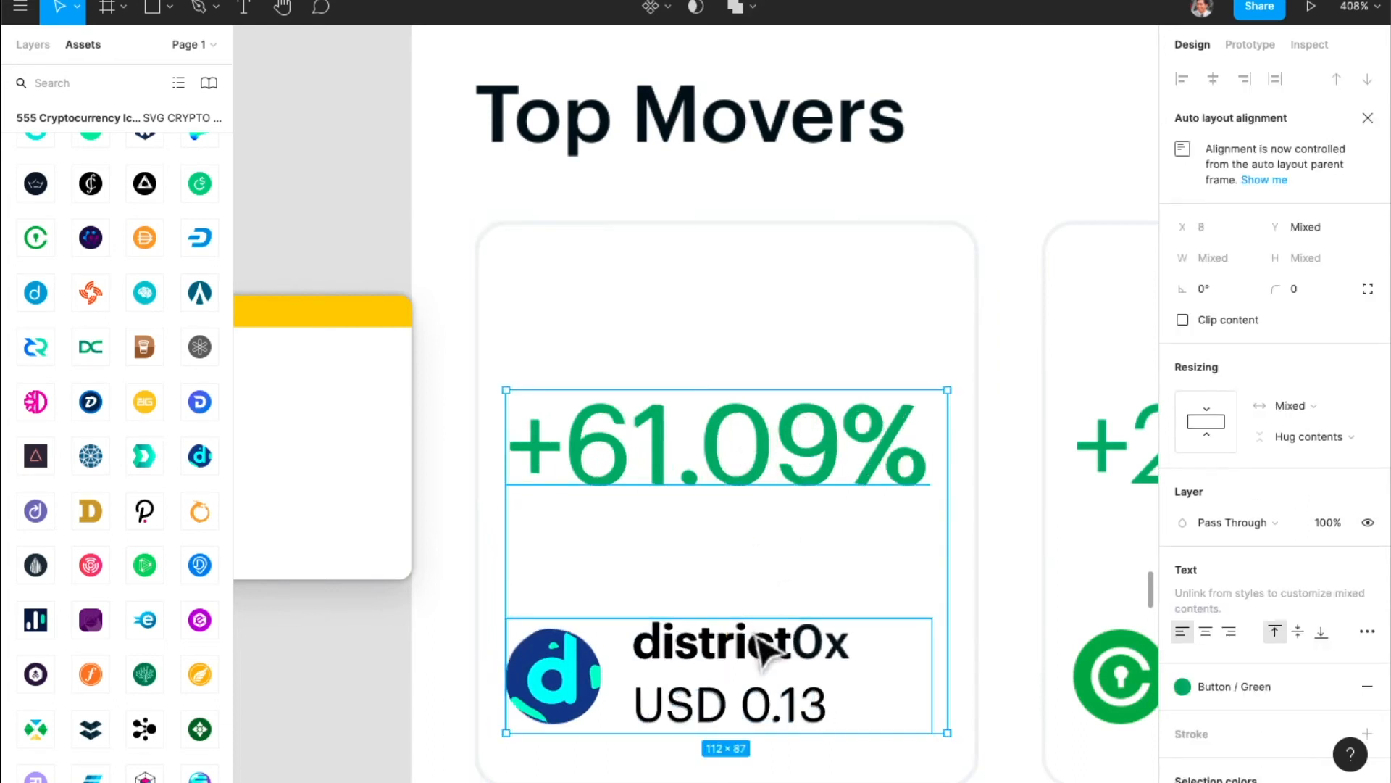
click(763, 644)
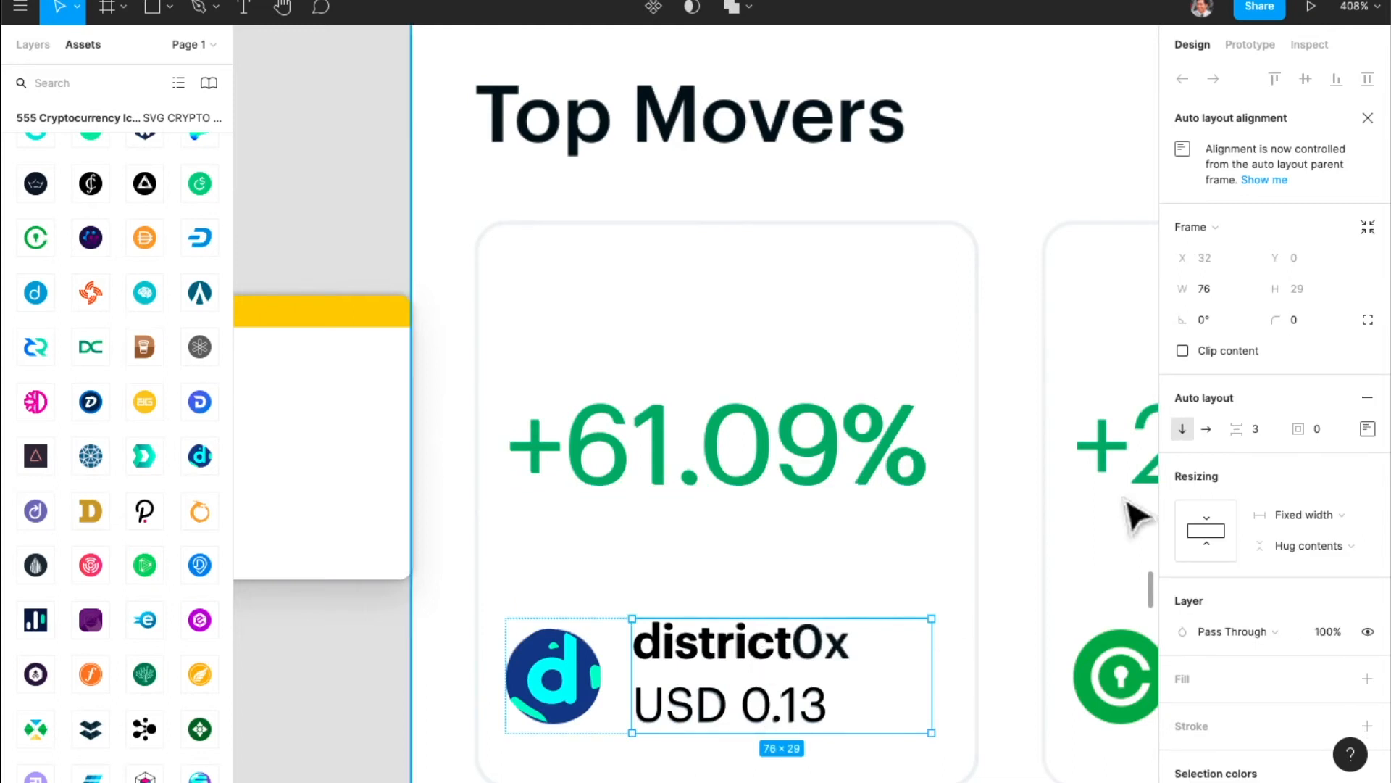
click(1229, 536)
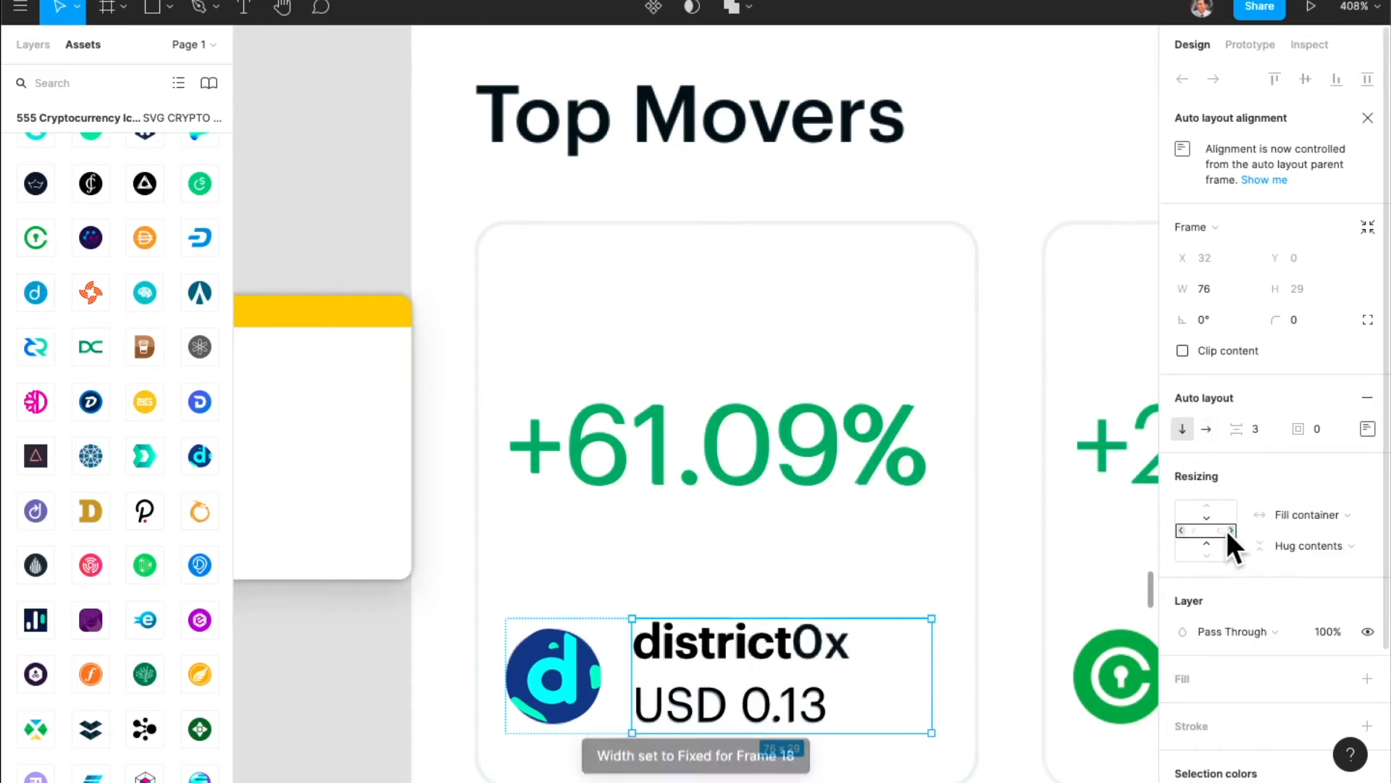
click(558, 689)
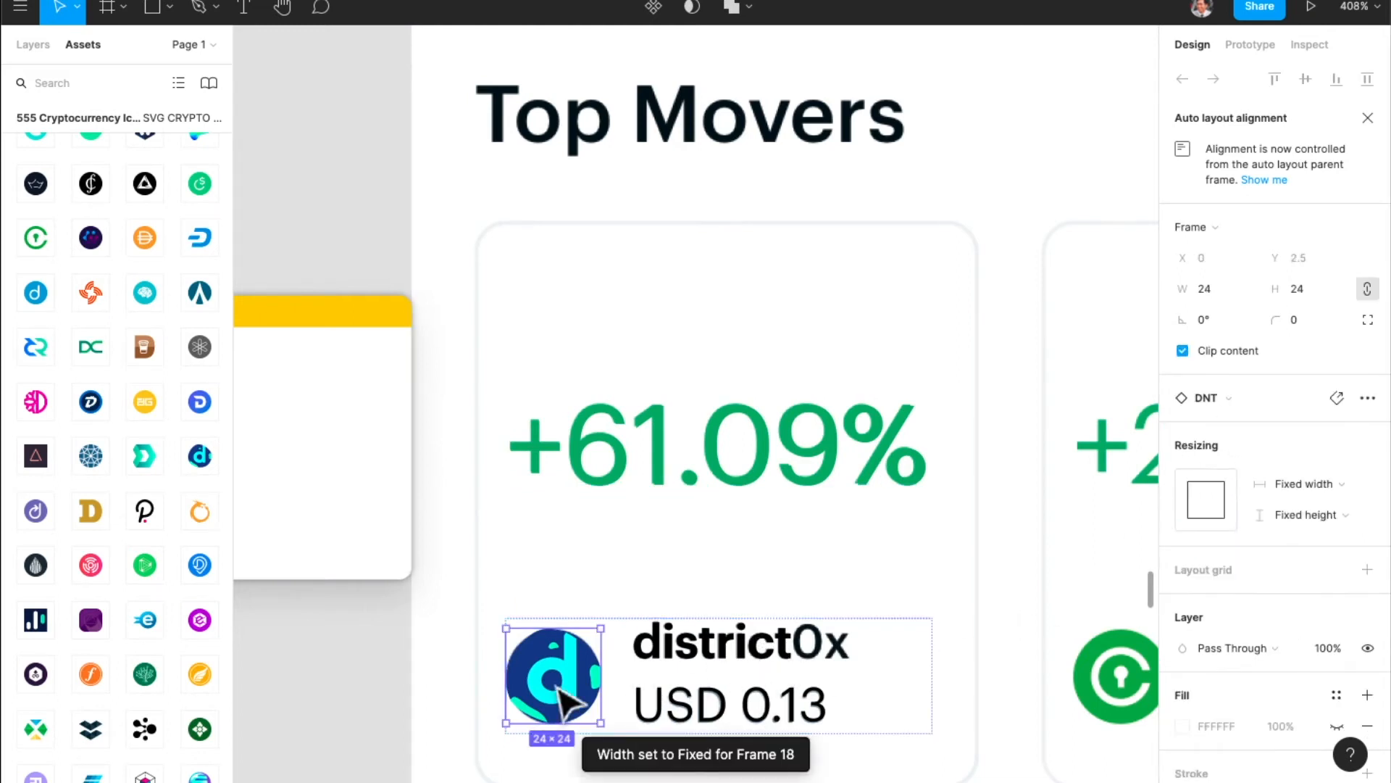
click(885, 647)
key(shift+Return)
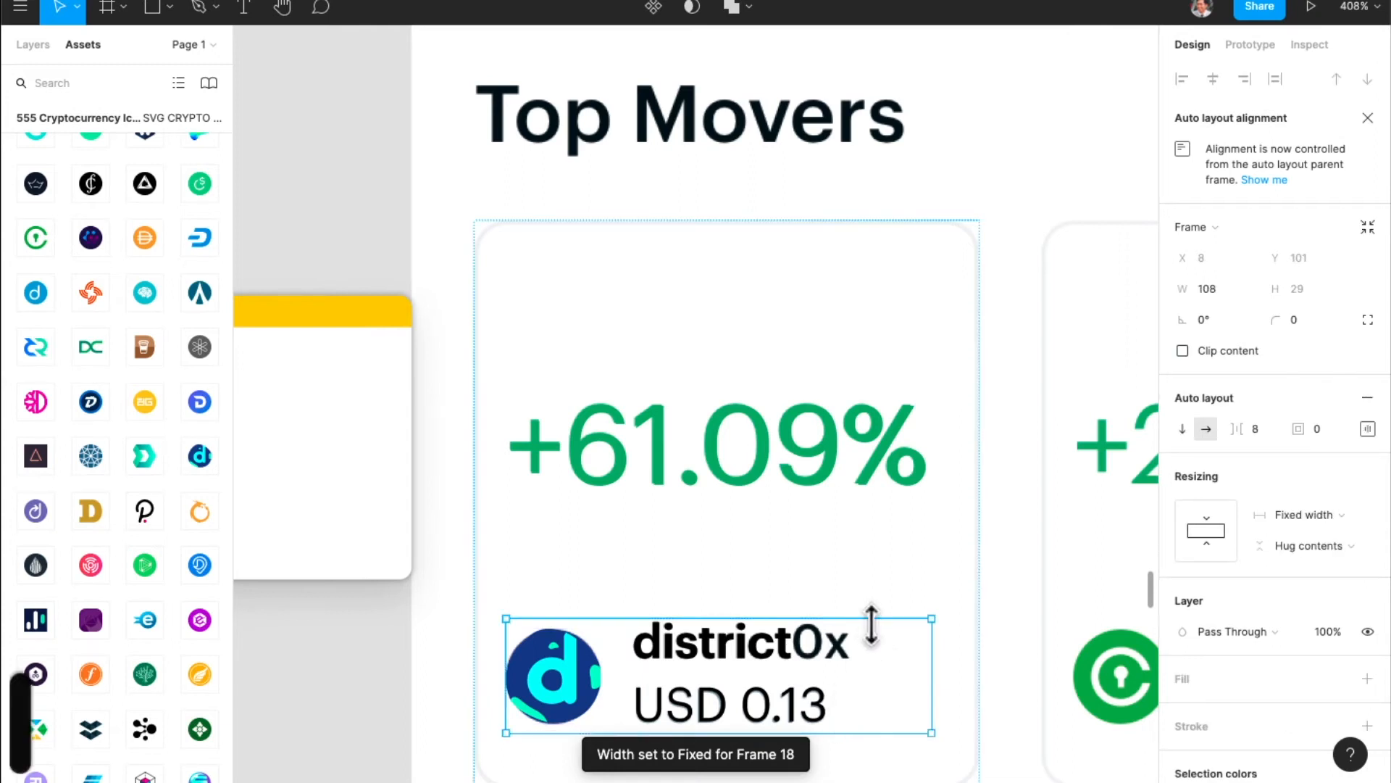
click(1230, 530)
ctrl+scroll(891, 500, down, 6)
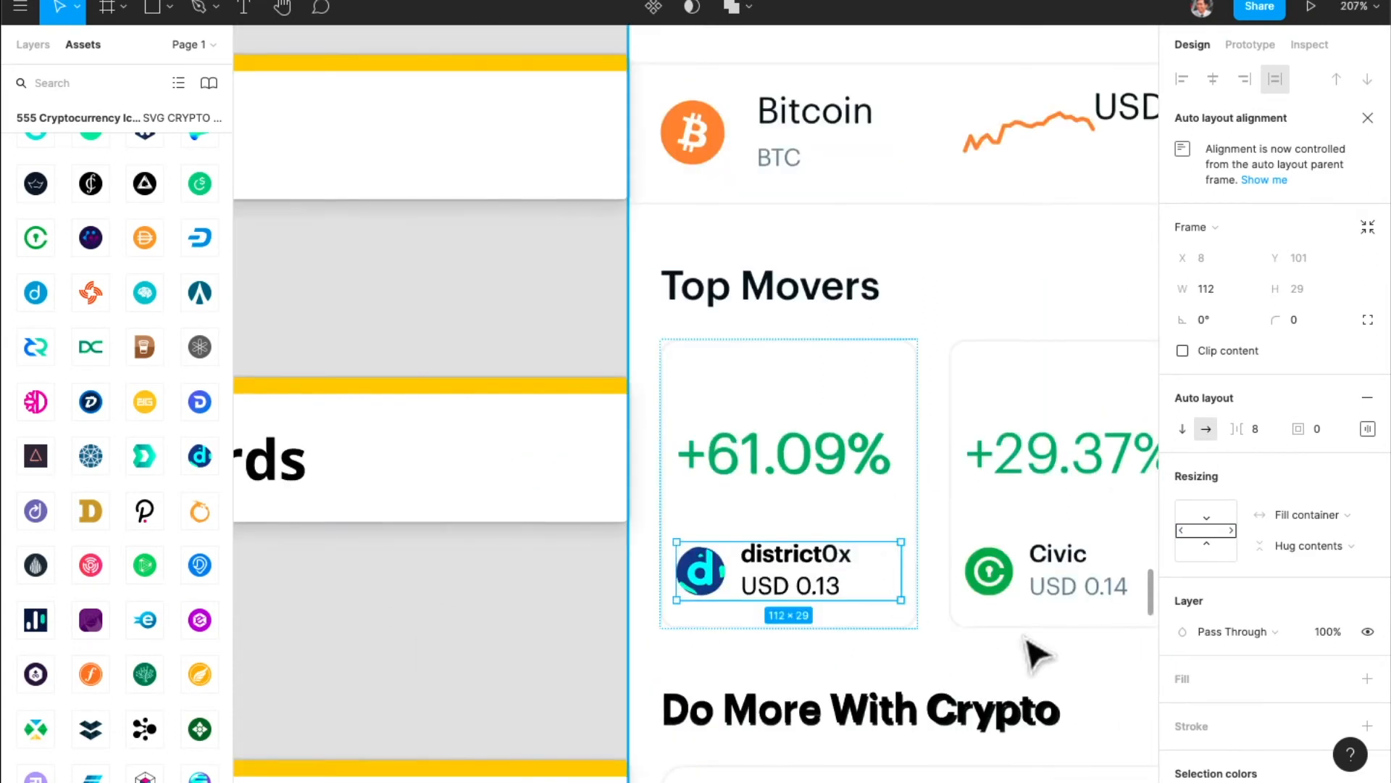
- Shift the rebuilt card frame slightly off the reference card and fill it with the Primary / White color style
click(813, 534)
alt+drag(770, 506, 733, 459)
scroll(826, 468, right, 2)
ctrl+scroll(816, 450, down, 2)
scroll(826, 460, left, 1)
scroll(739, 460, left, 3)
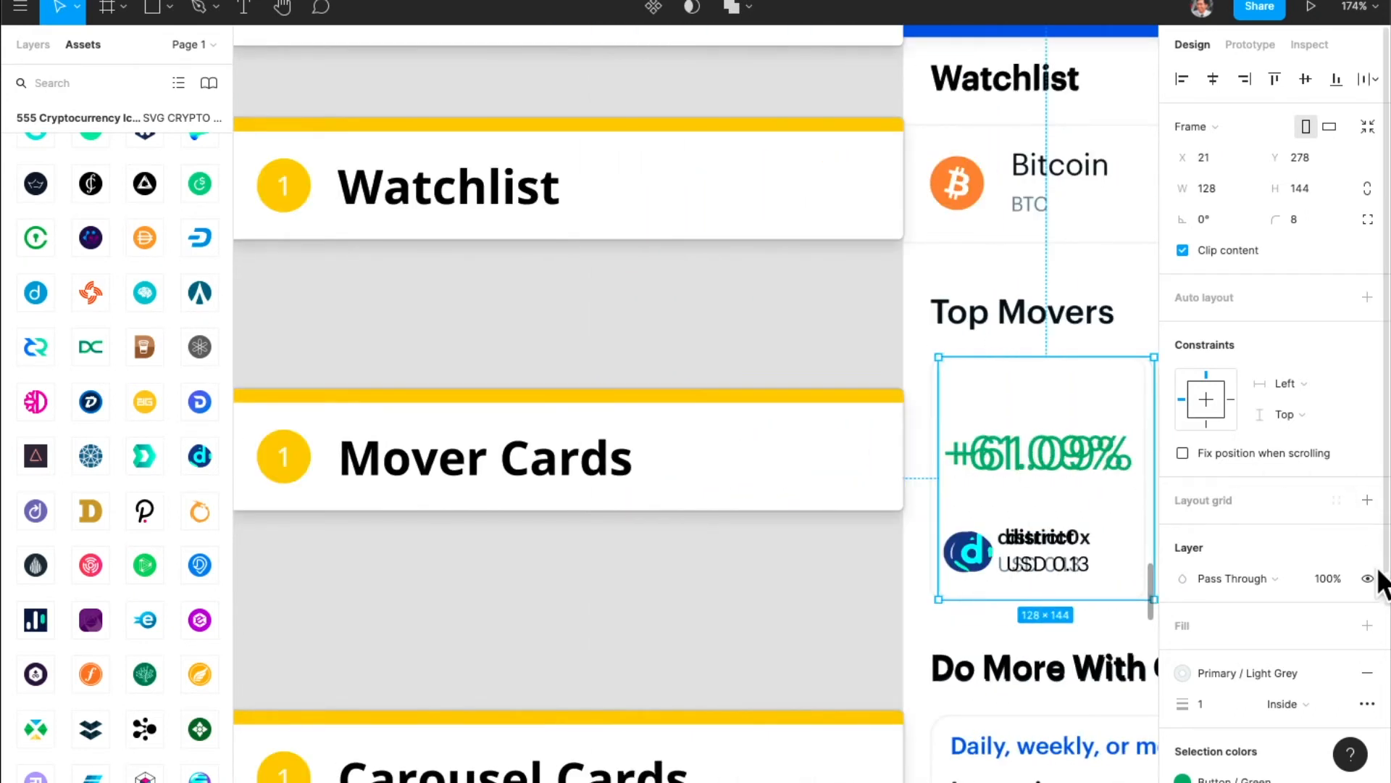
click(1335, 625)
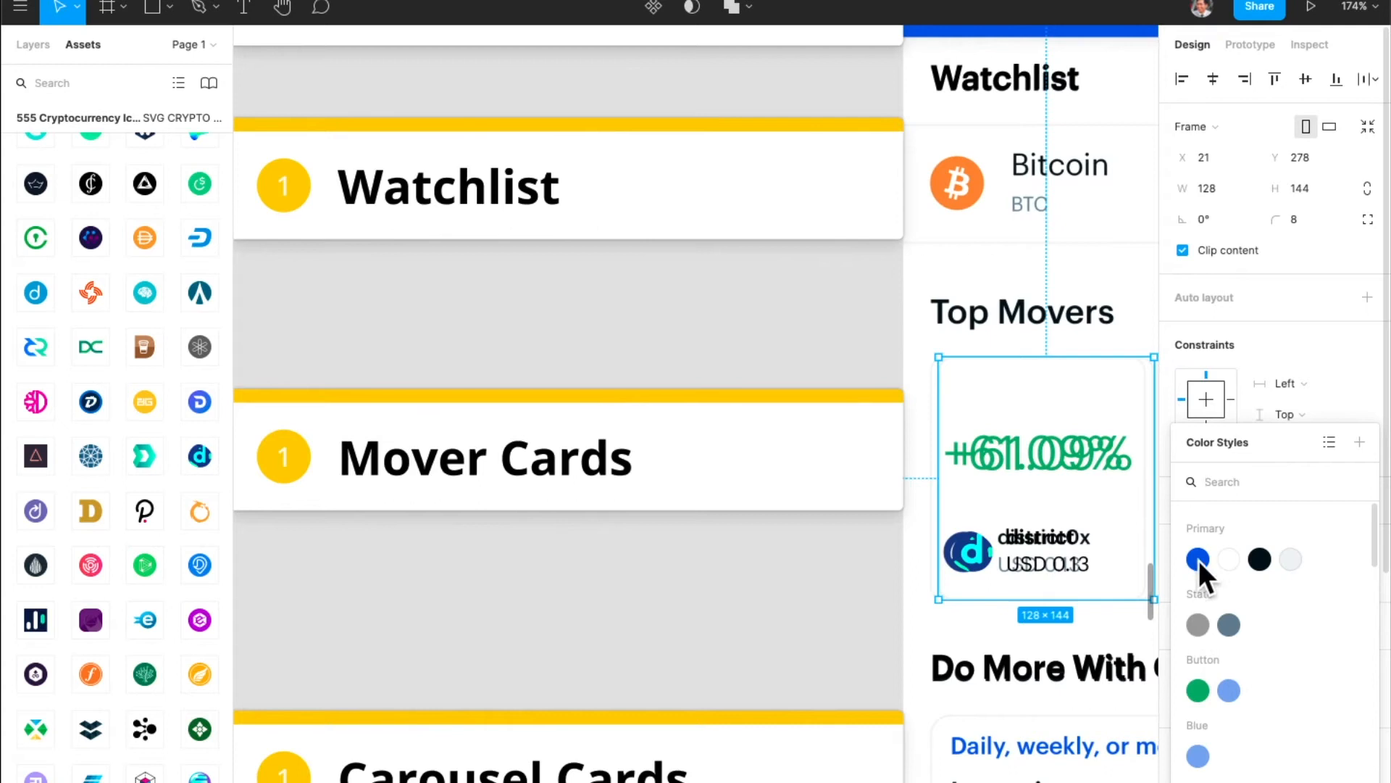
click(1228, 560)
ctrl+scroll(1012, 630, down, 3)
scroll(1012, 631, right, 4)
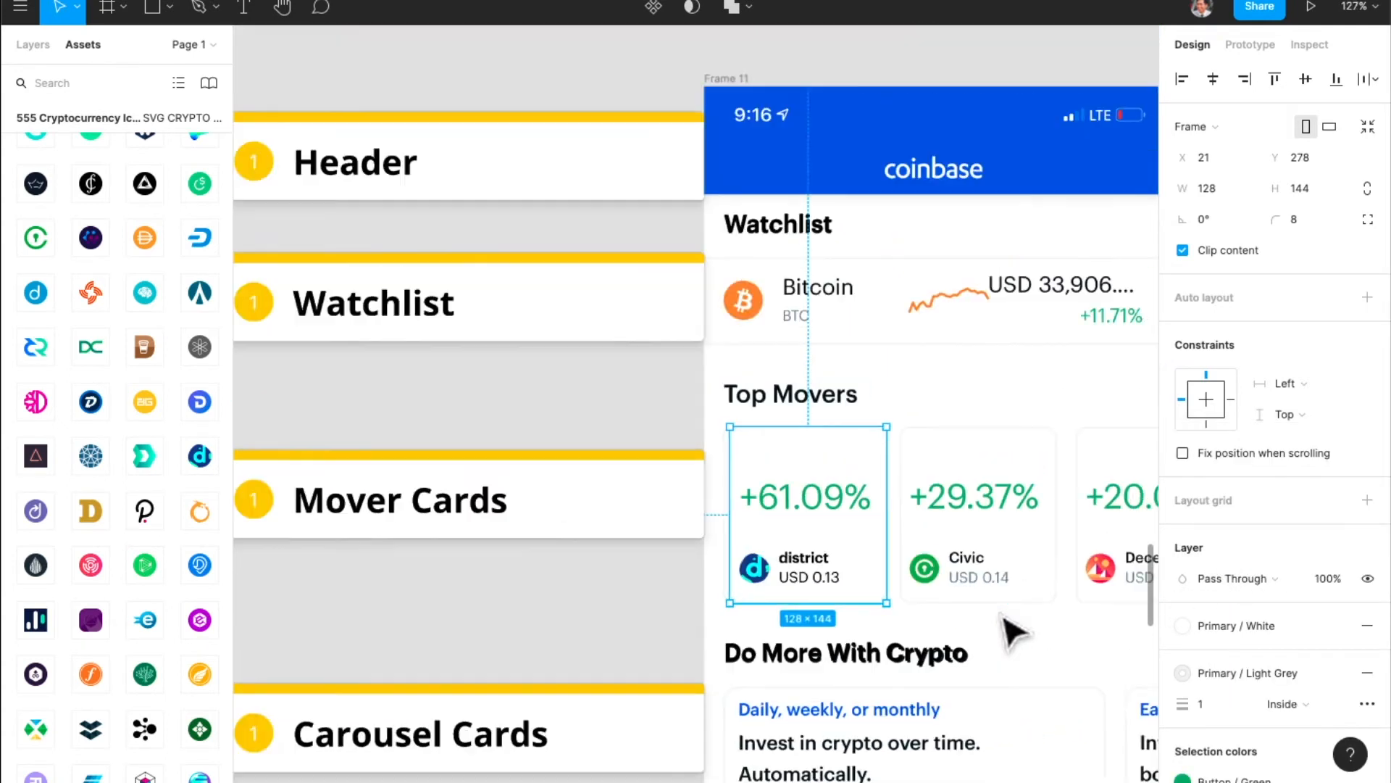
- Move the rebuilt card out of the phone screen, below the Coinlist / Watchlist component and aligned with its left edge
drag(621, 528, 1041, 529)
scroll(1041, 529, right, 5)
drag(814, 507, 853, 500)
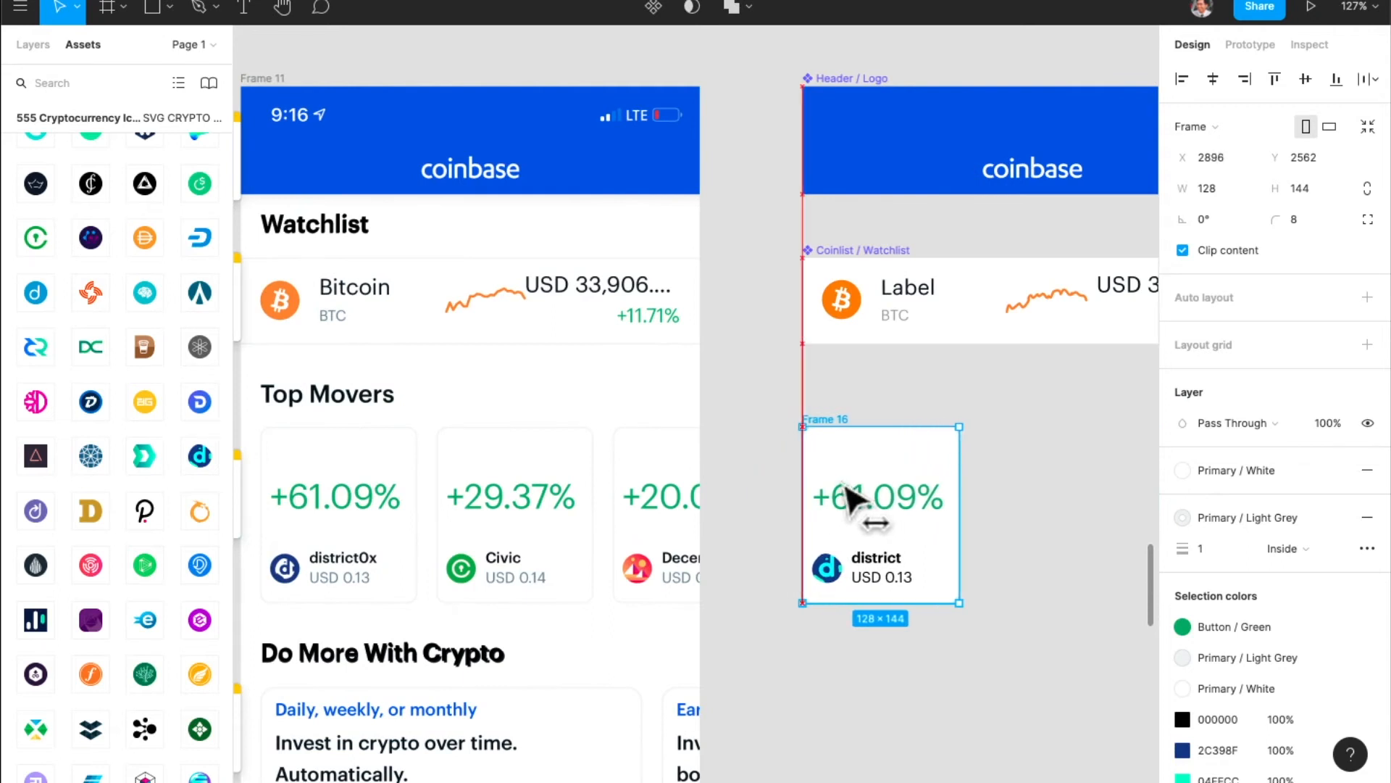
- Rename the rebuilt card frame to "Card / Mover"
key(super+r)
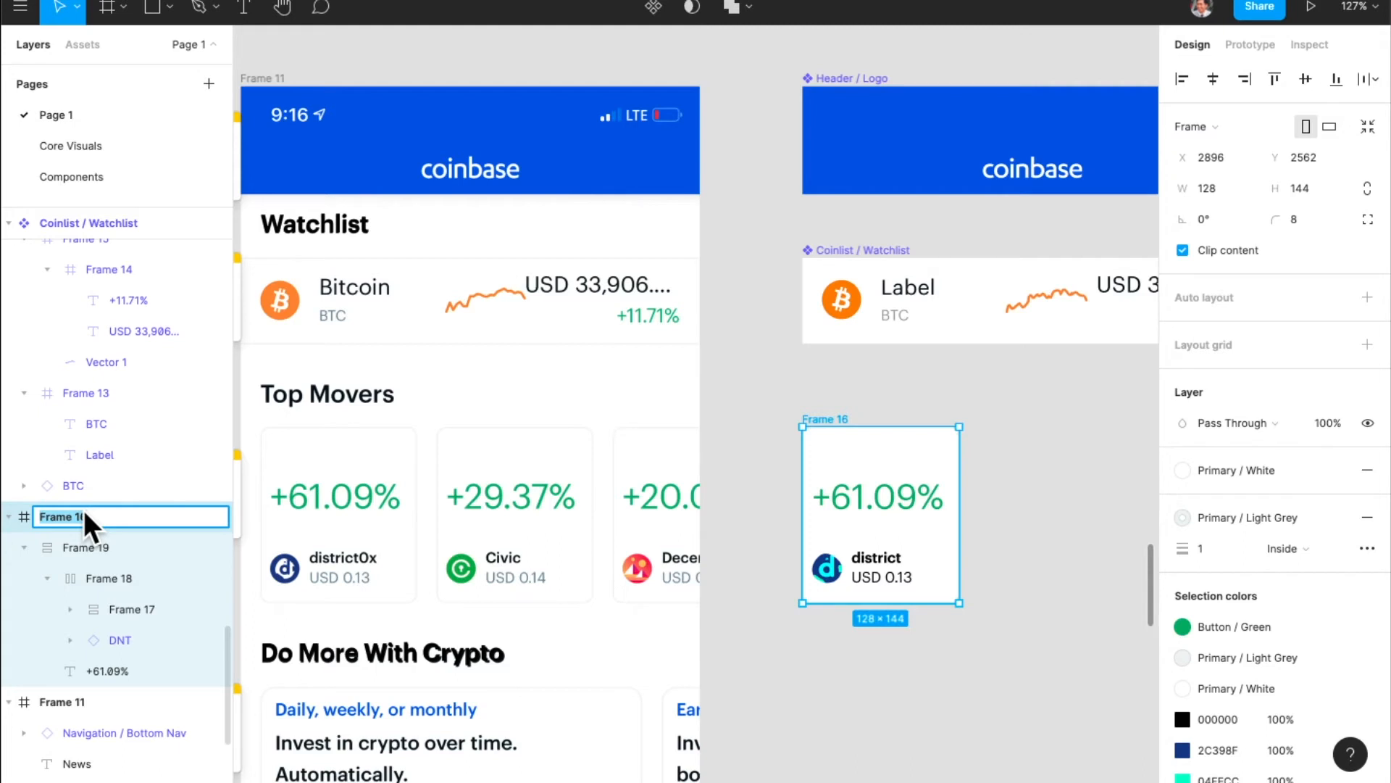
scroll(497, 435, left, 5)
scroll(501, 429, left, 1)
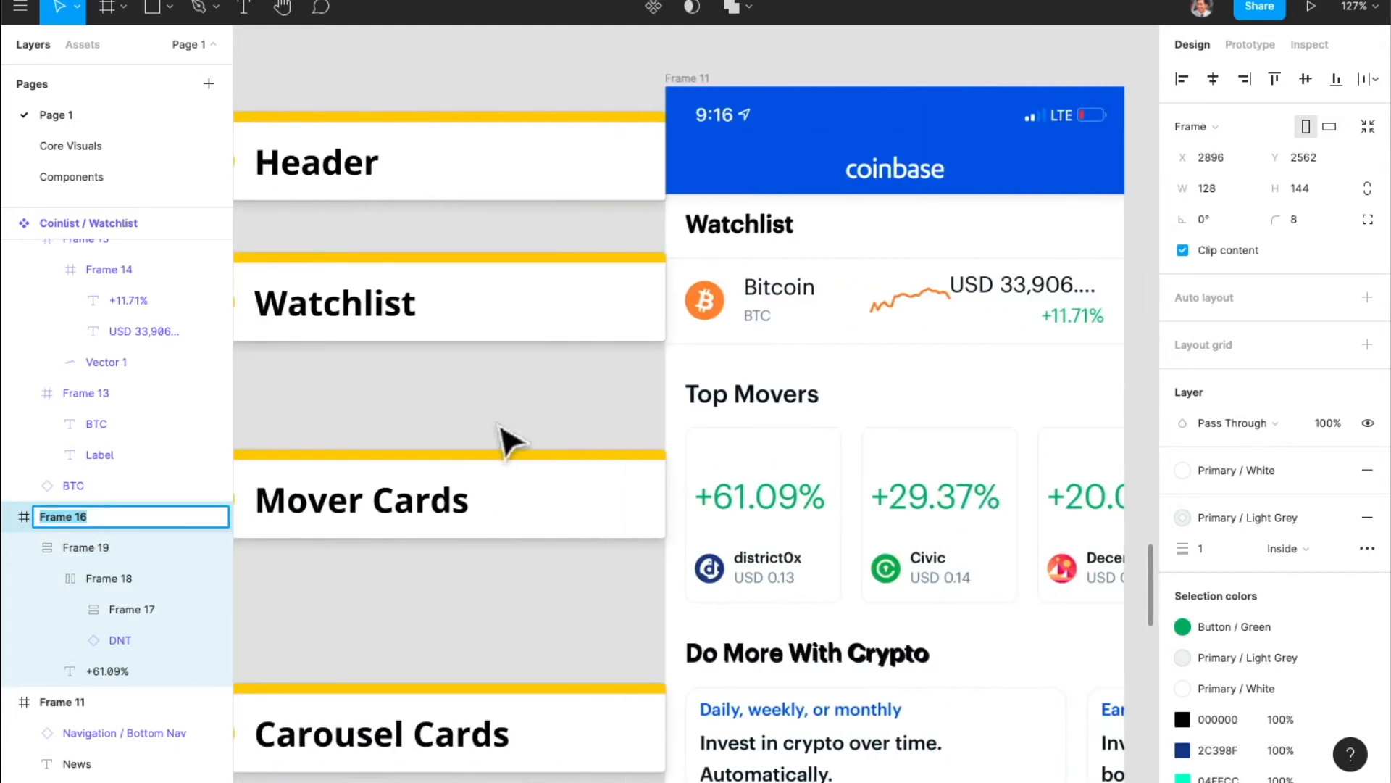
scroll(502, 428, right, 5)
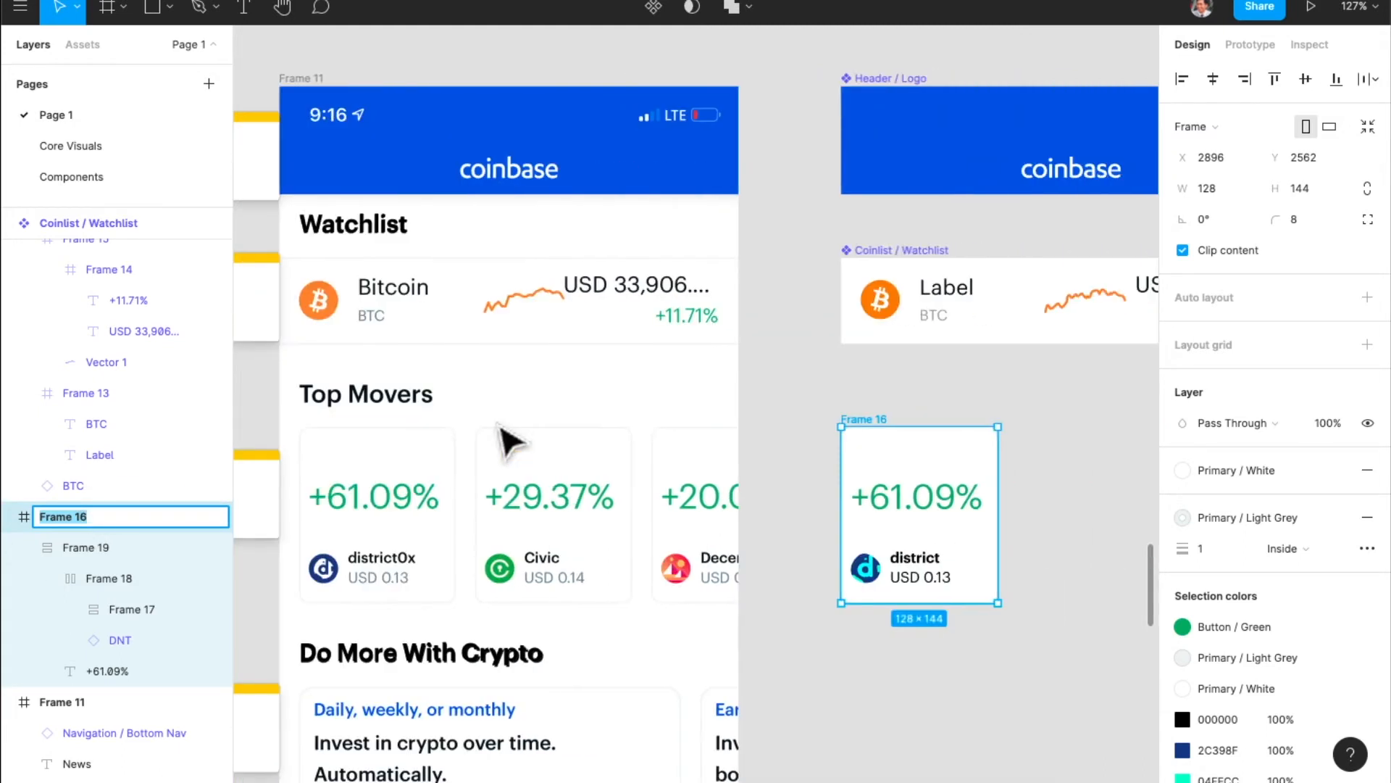
text(Mover)
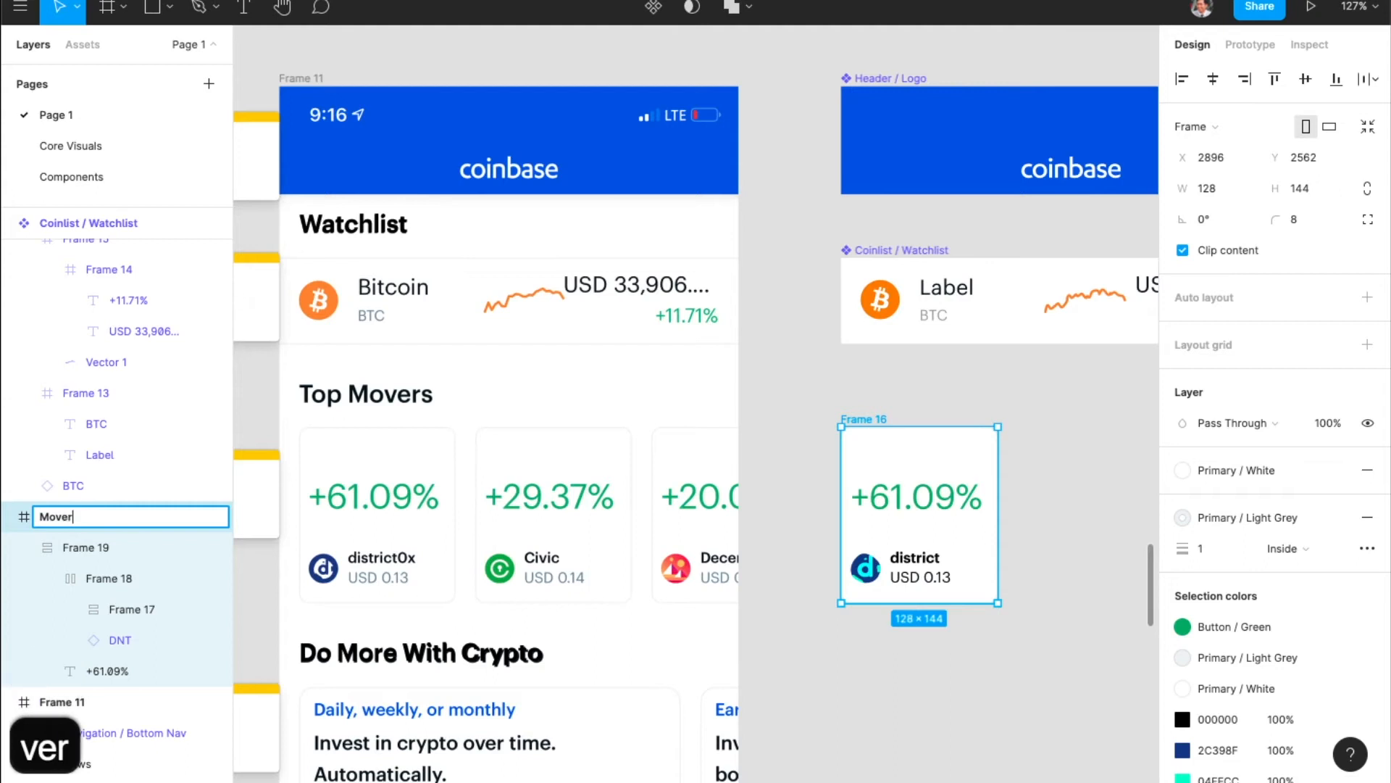
text( /)
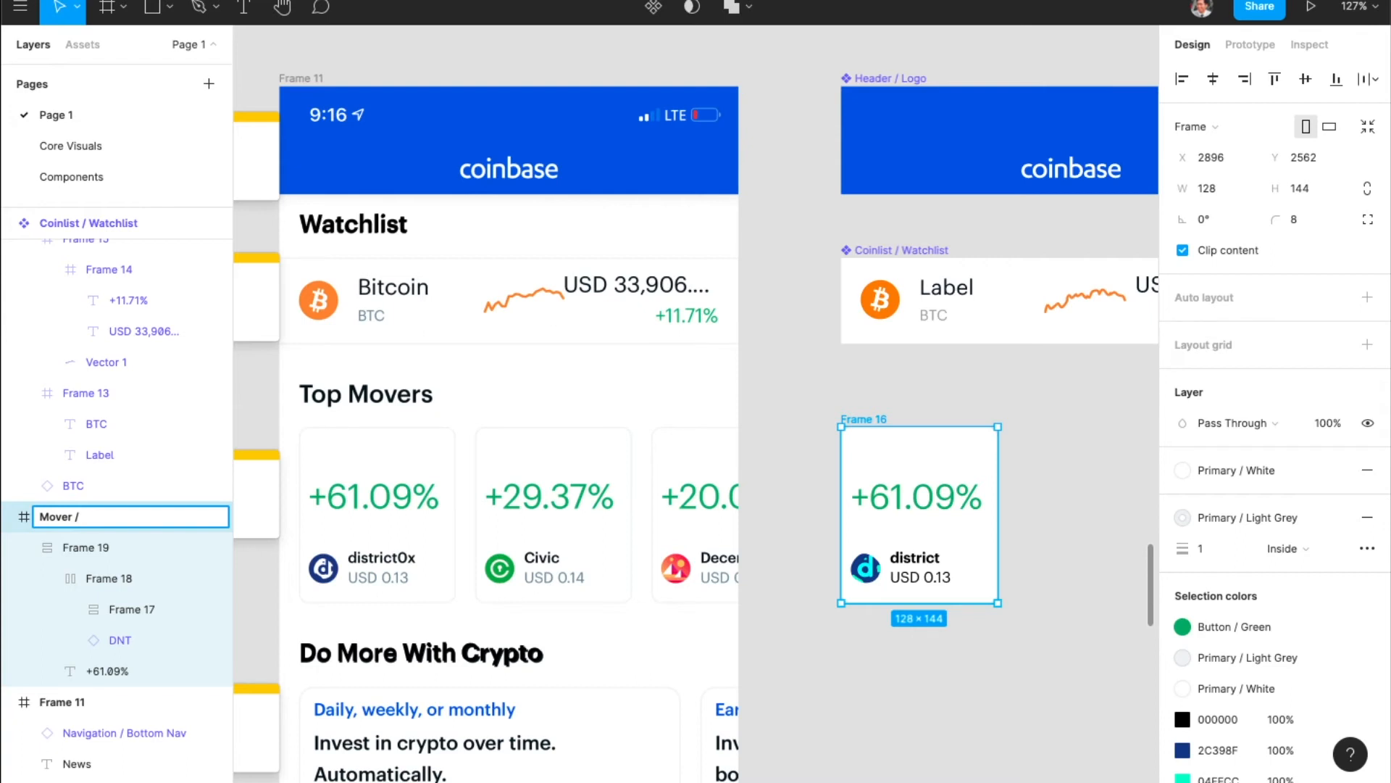
scroll(514, 446, left, 5)
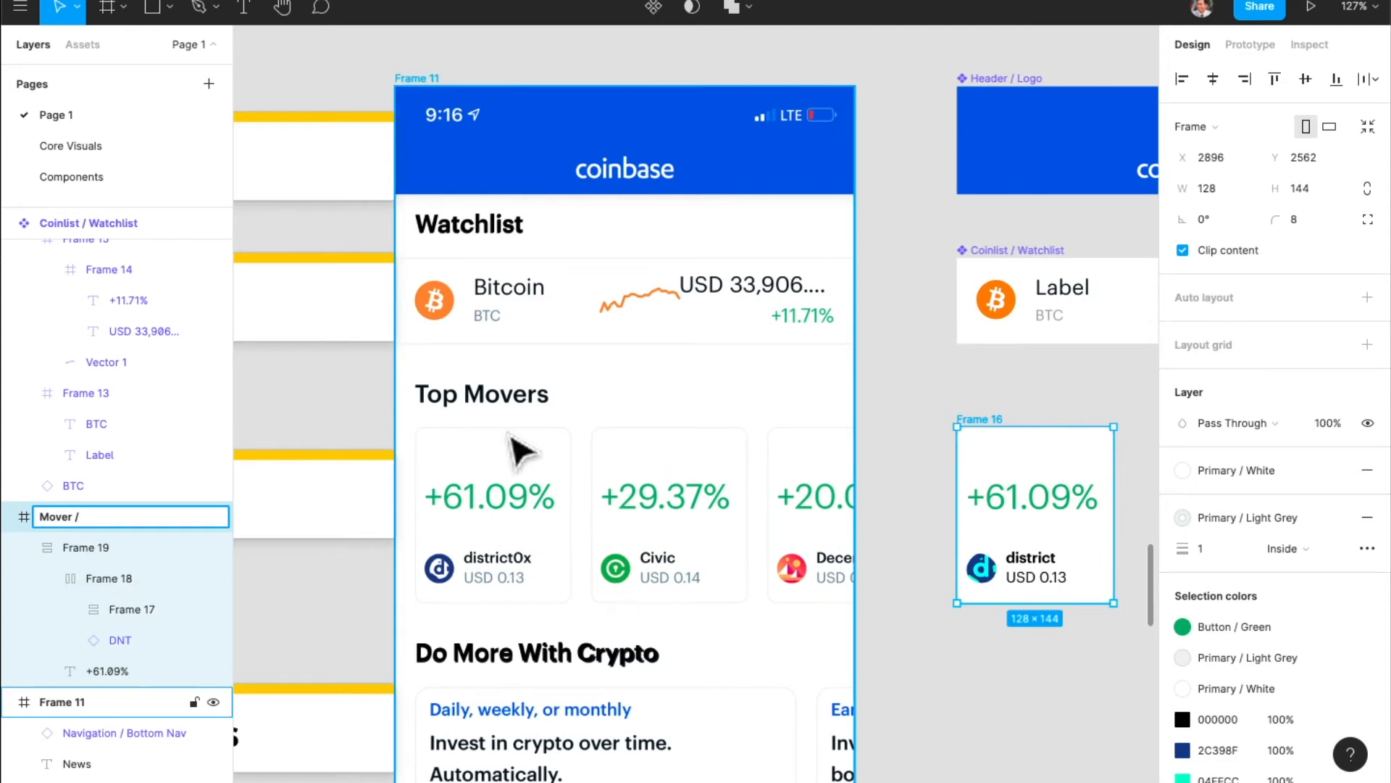
key(super+a)
text(Card /)
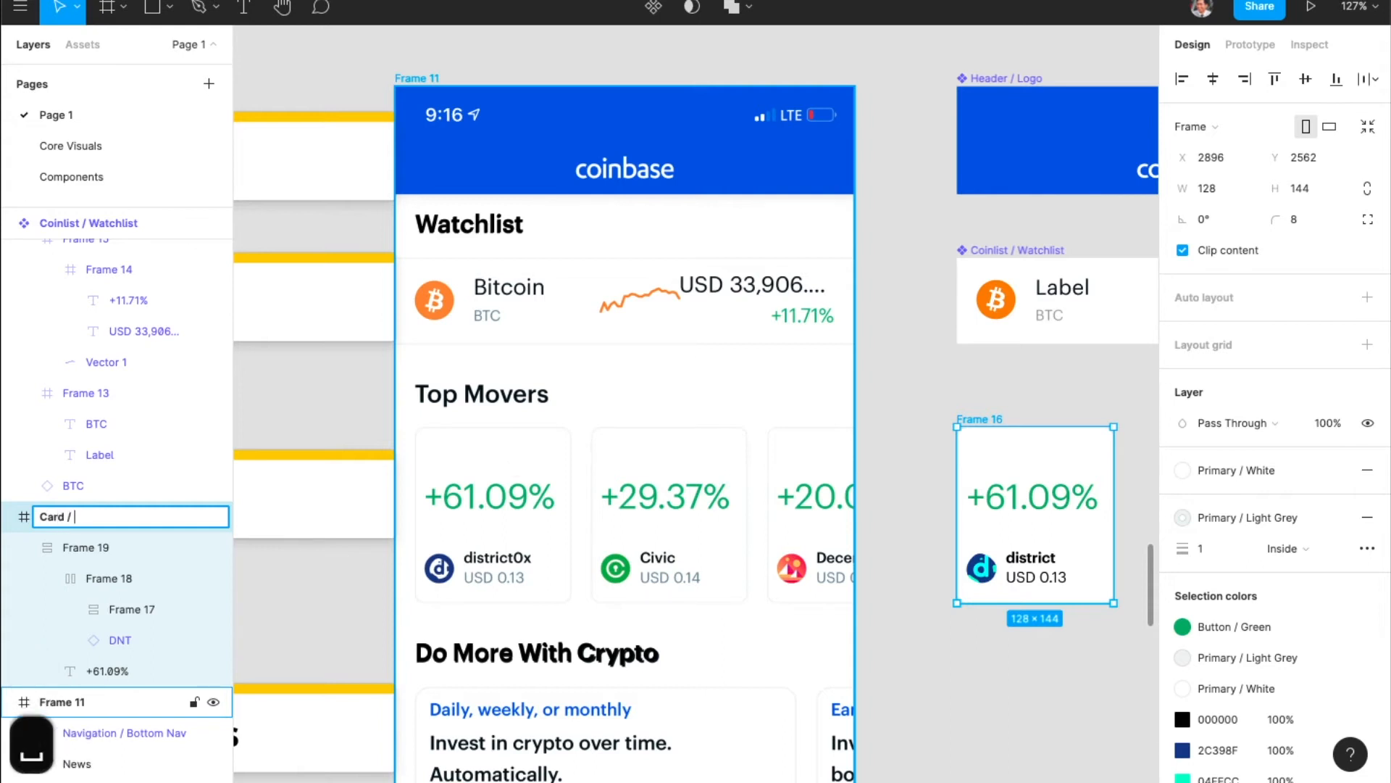
scroll(695, 435, left, 2)
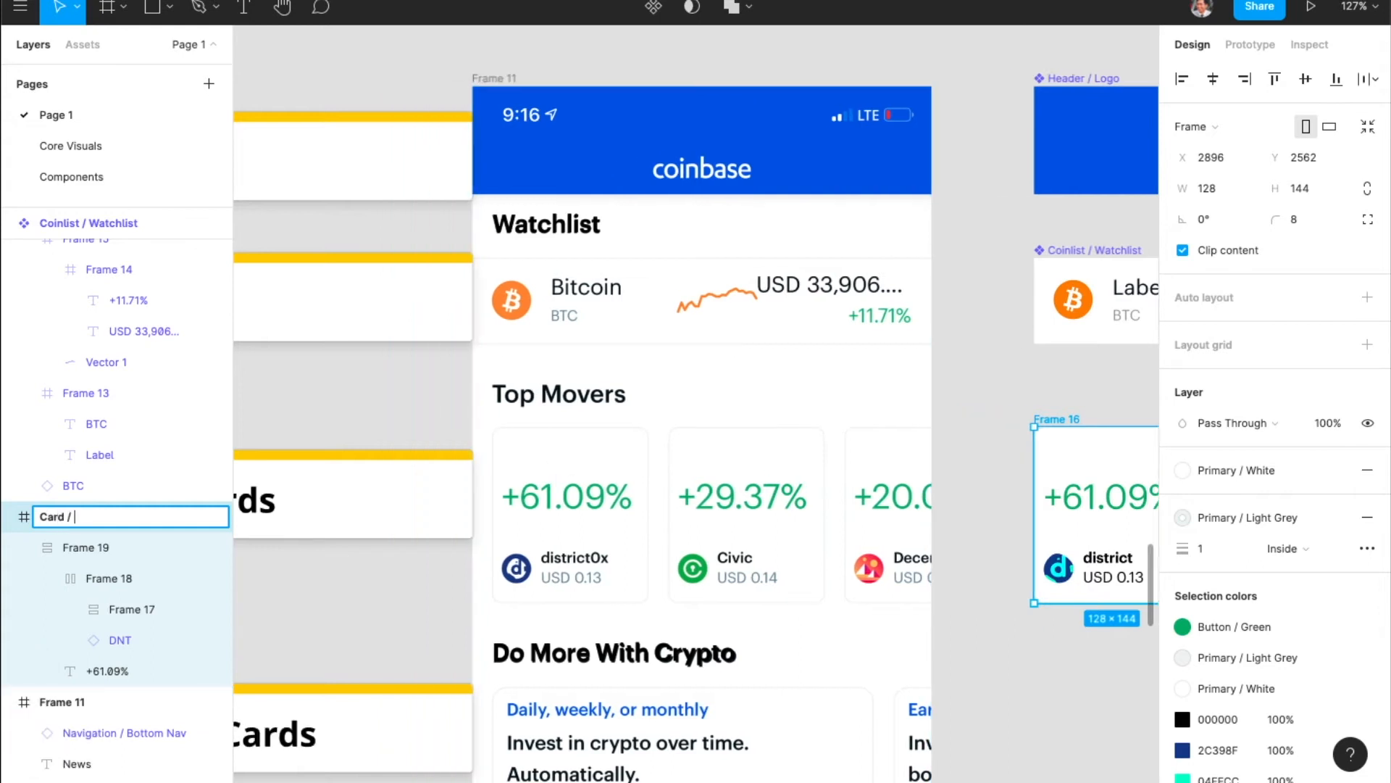
scroll(695, 428, right, 4)
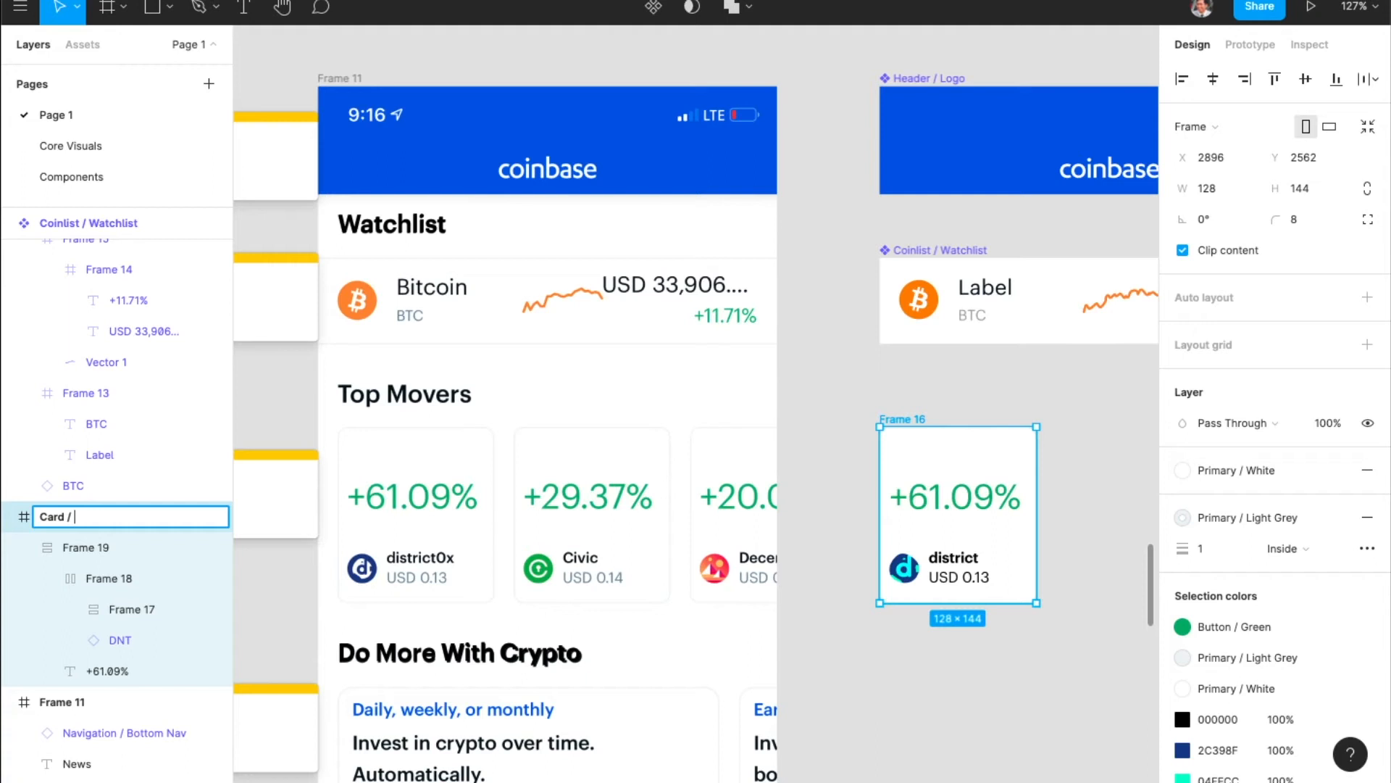
text(Mover)
key(Return)
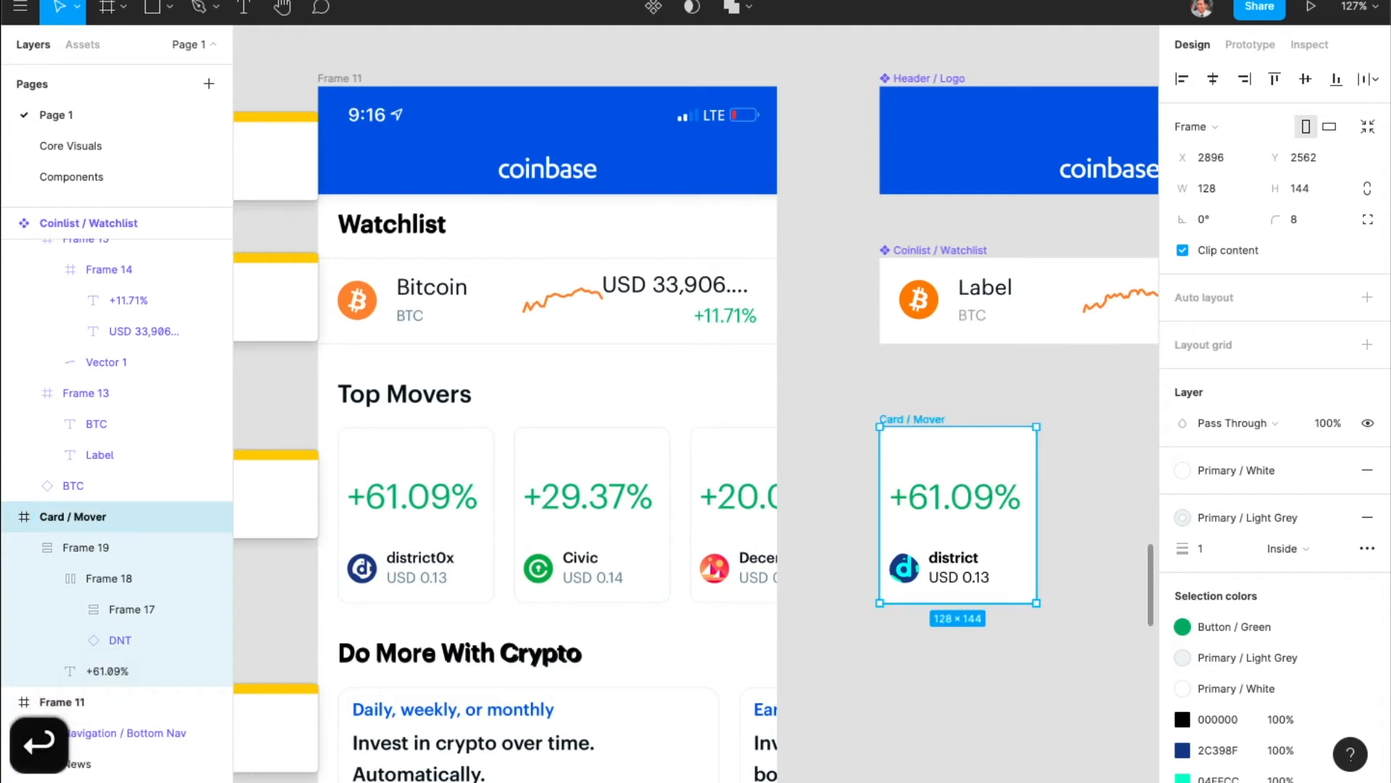
- Turn the Card / Mover frame into a component
click(653, 9)
scroll(811, 493, right, 1)
scroll(792, 499, left, 1)
scroll(792, 499, down, 3)
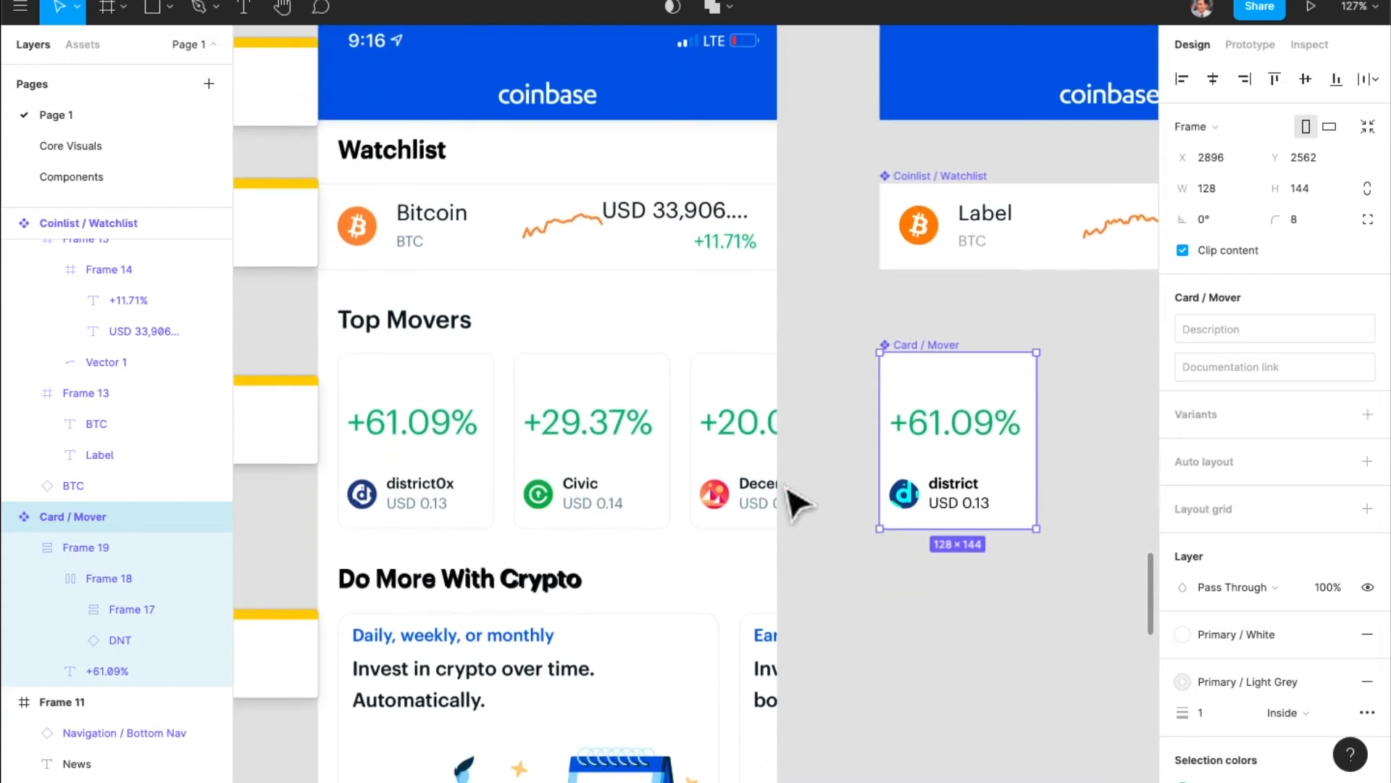
scroll(797, 503, down, 1)
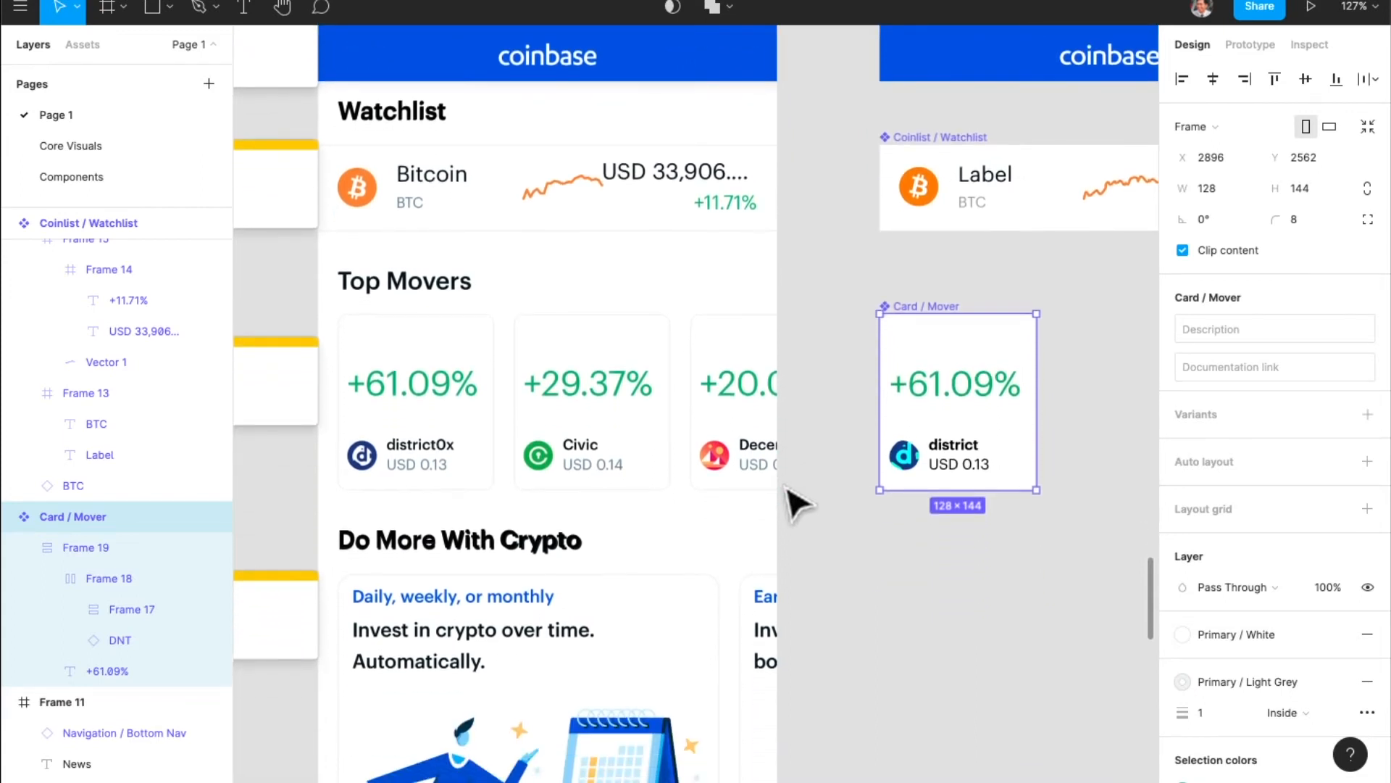
- Examine the Do More With Crypto section and its carousel card below the Top Movers cards
scroll(798, 503, right, 3)
scroll(797, 504, left, 2)
scroll(797, 503, left, 1)
scroll(797, 503, right, 1)
scroll(797, 504, down, 5)
scroll(797, 504, up, 2)
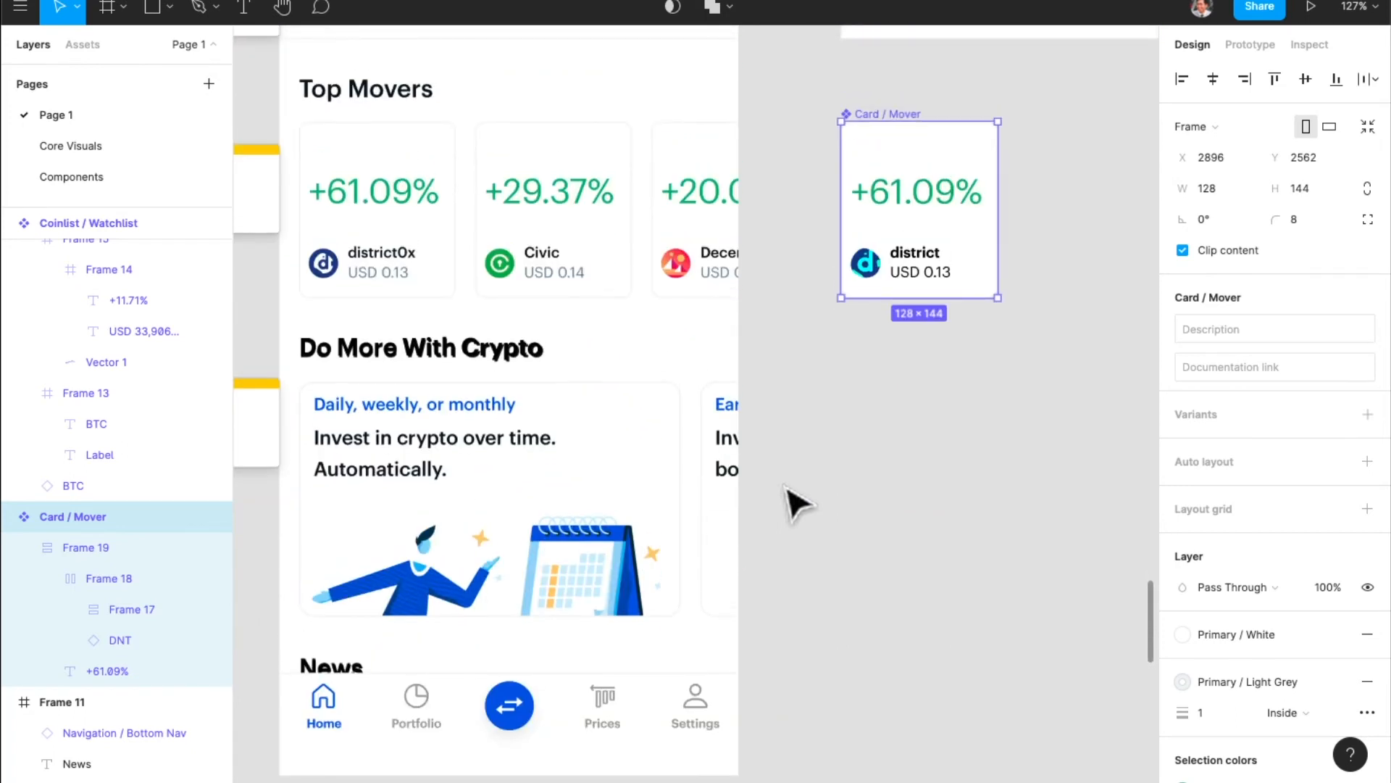
scroll(797, 504, left, 3)
scroll(571, 475, left, 2)
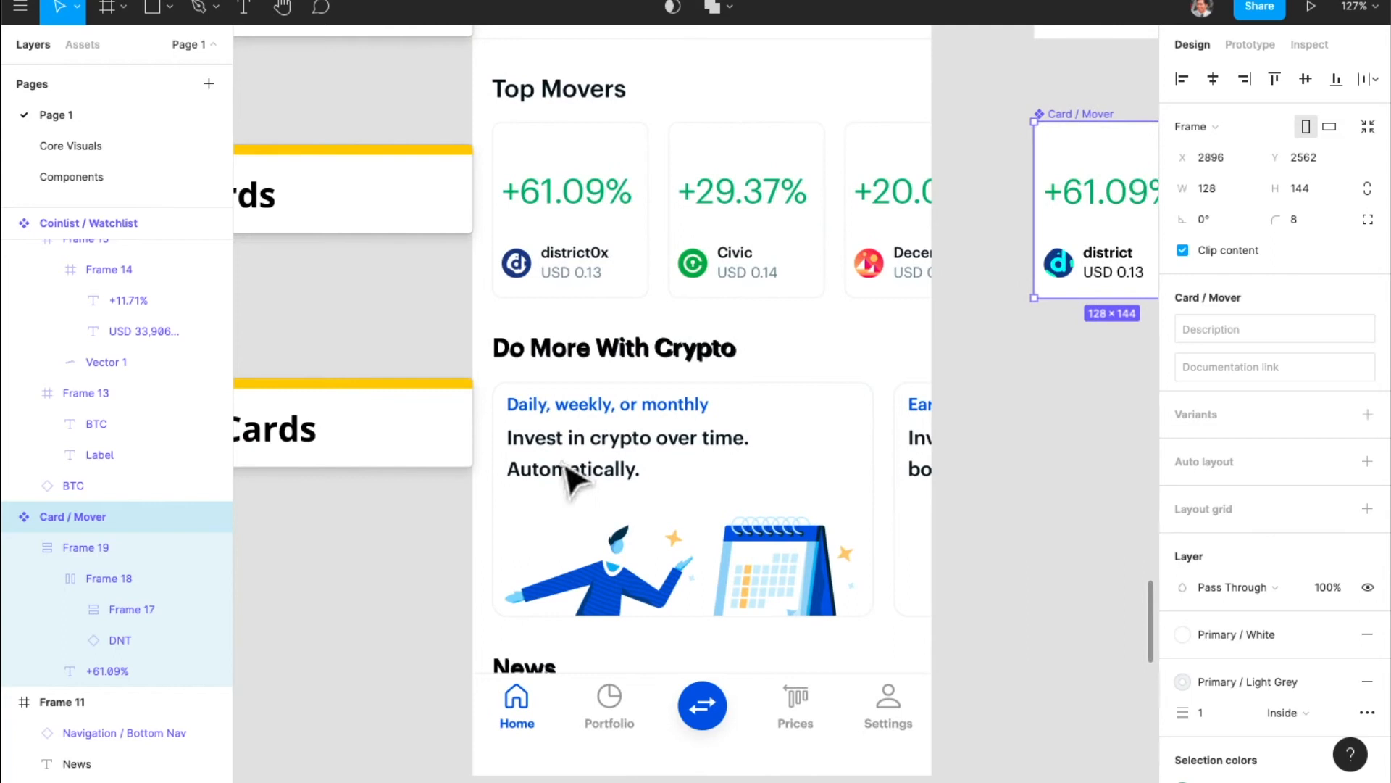
scroll(500, 493, down, 1)
key(a)
scroll(487, 349, left, 3)
scroll(490, 348, right, 2)
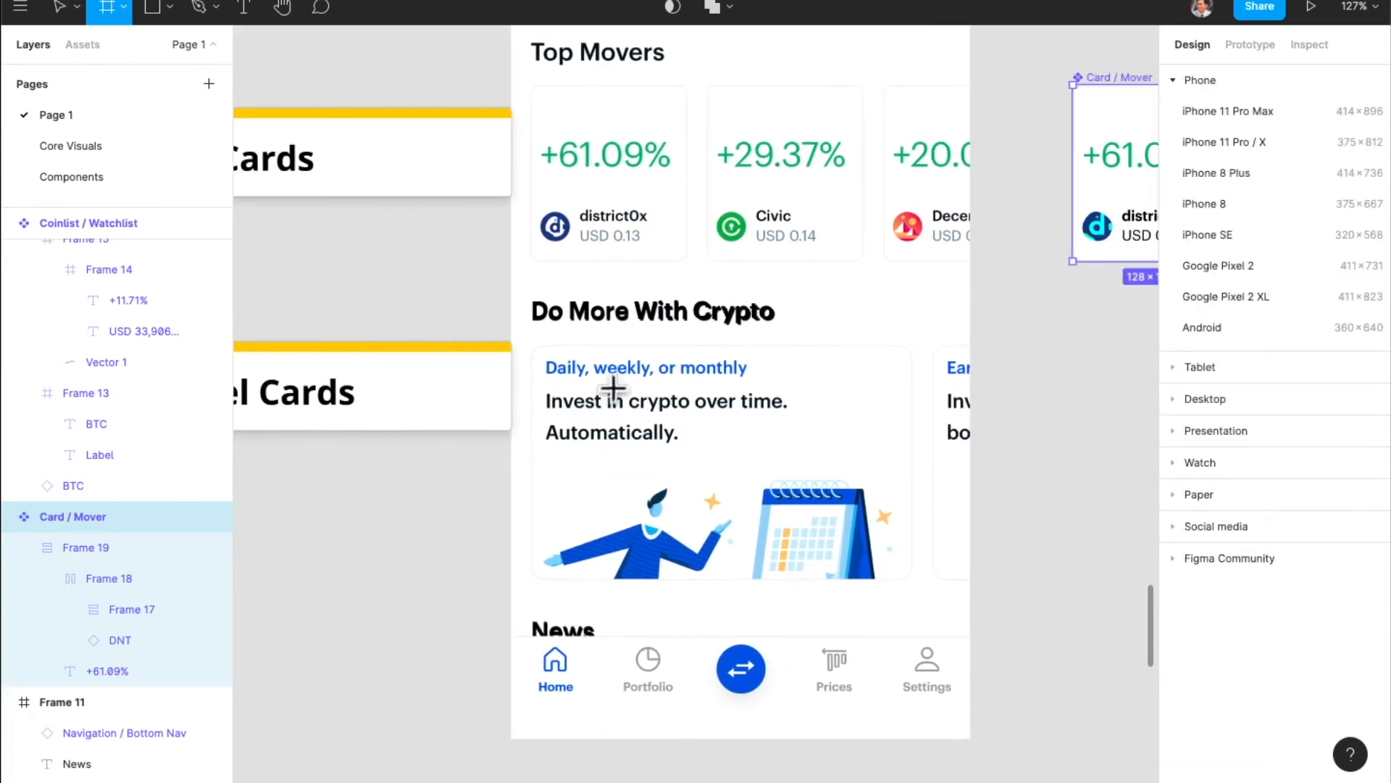
scroll(615, 386, up, 2)
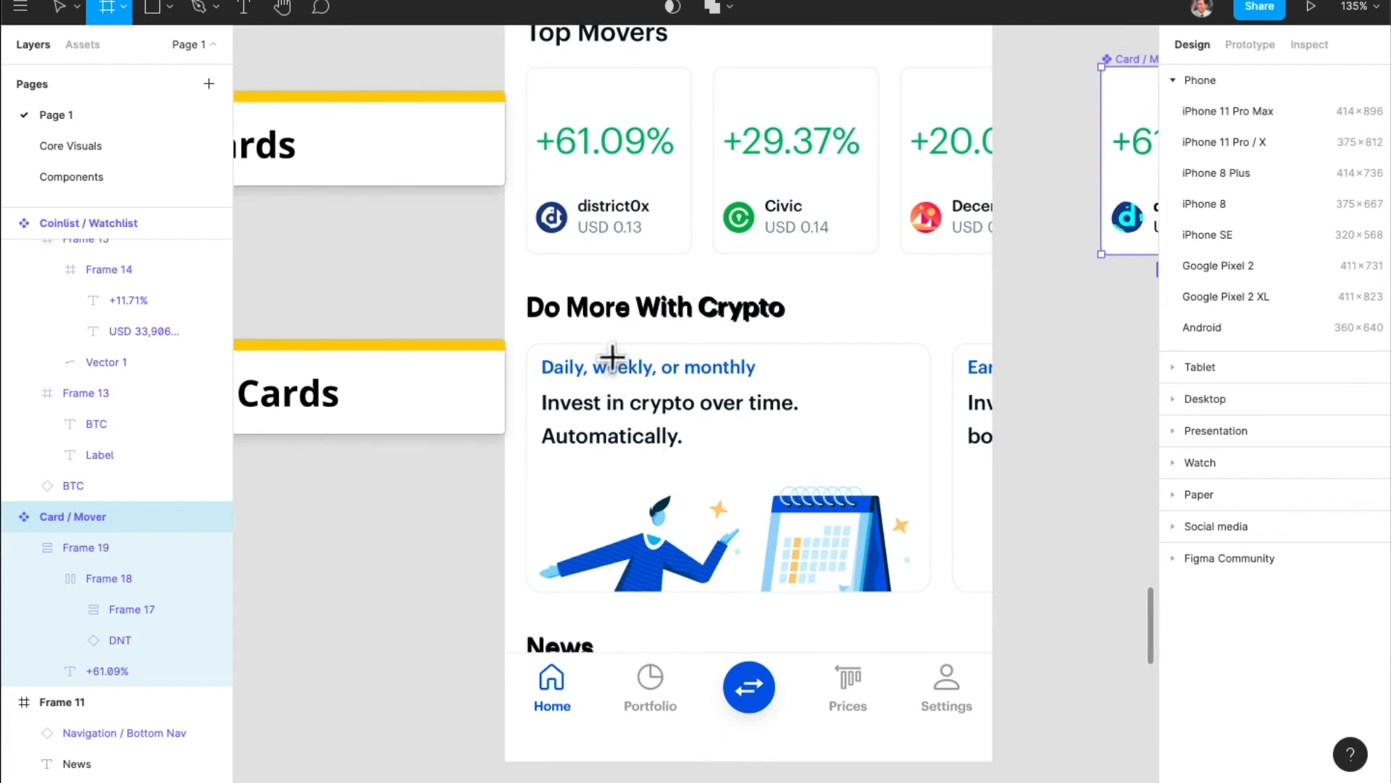
key(Escape)
- Change the "Carousel Cards" annotation note to read "Tips Cards"
scroll(515, 415, left, 4)
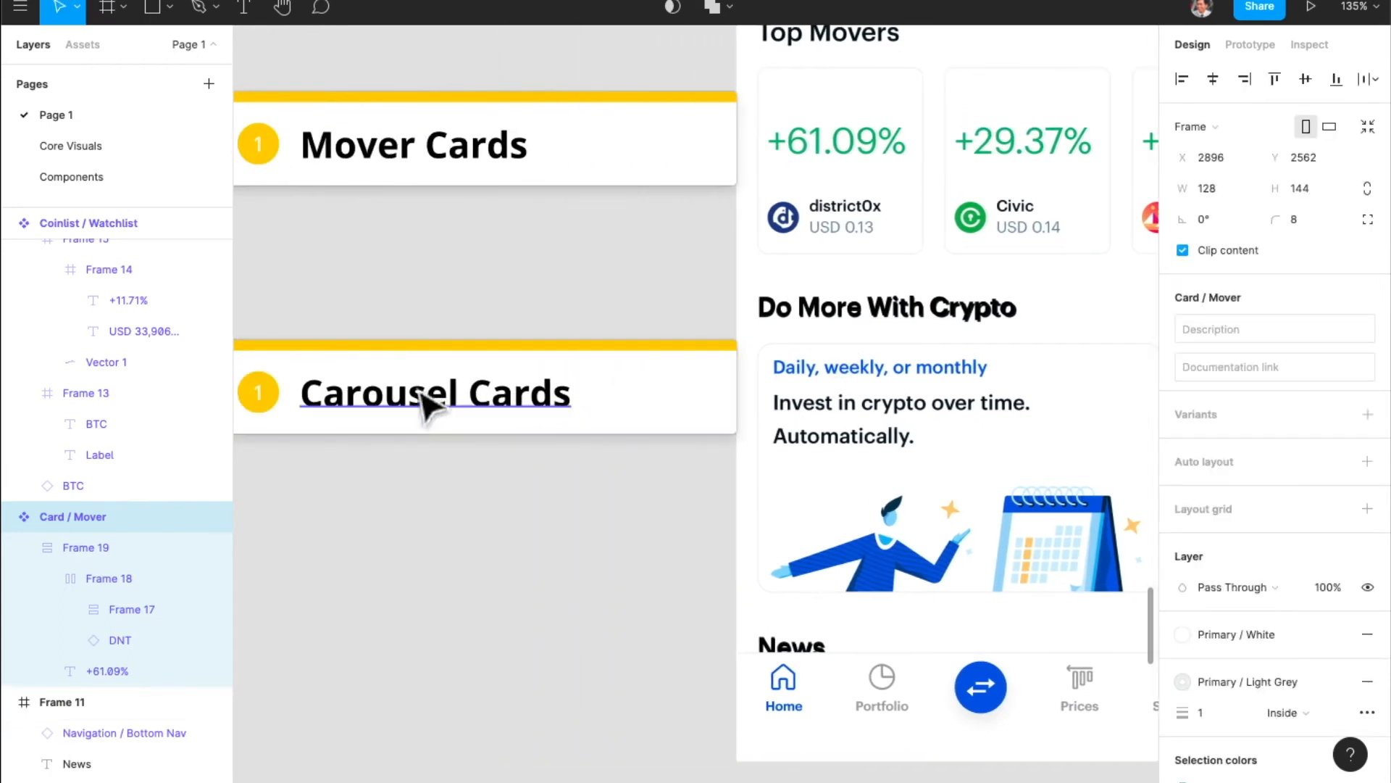
double_click(406, 391)
double_click(401, 384)
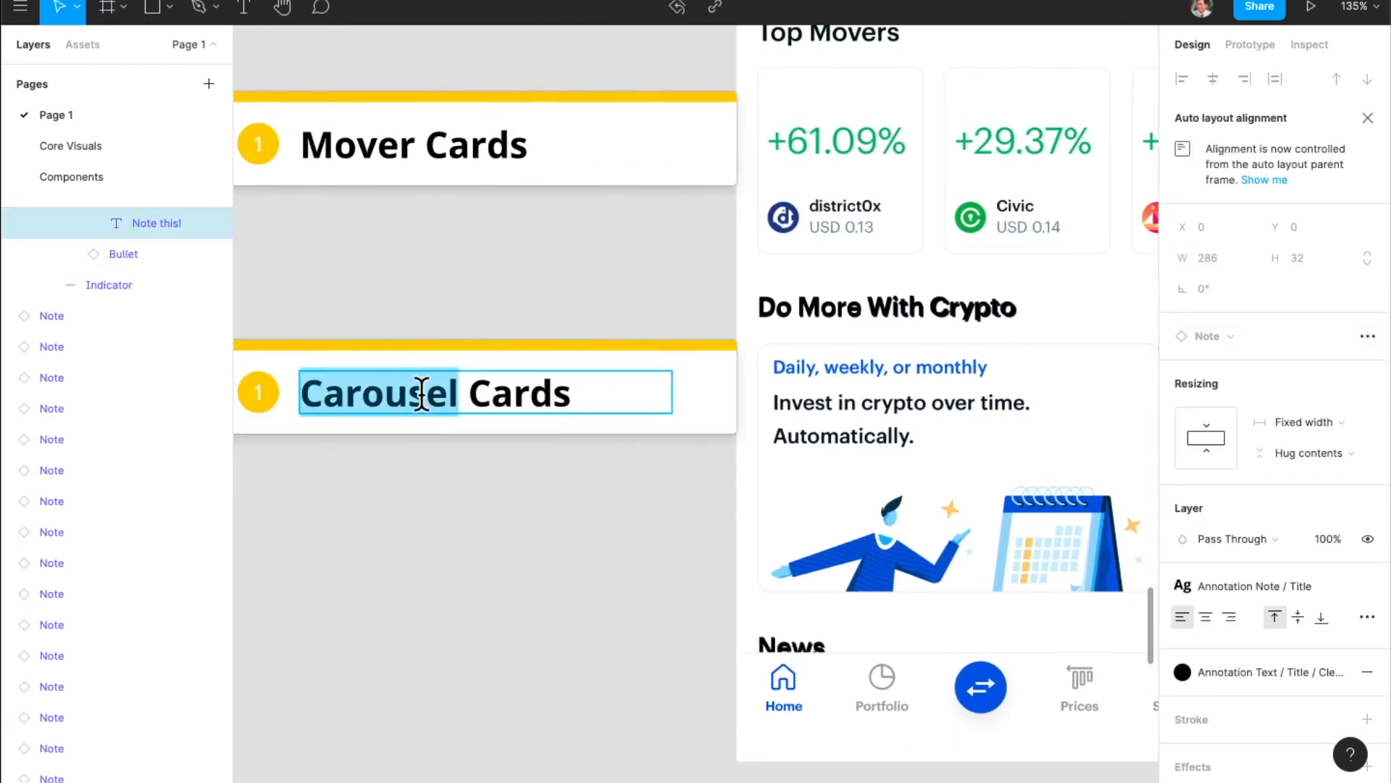
scroll(528, 485, right, 5)
scroll(529, 485, left, 1)
scroll(531, 461, up, 1)
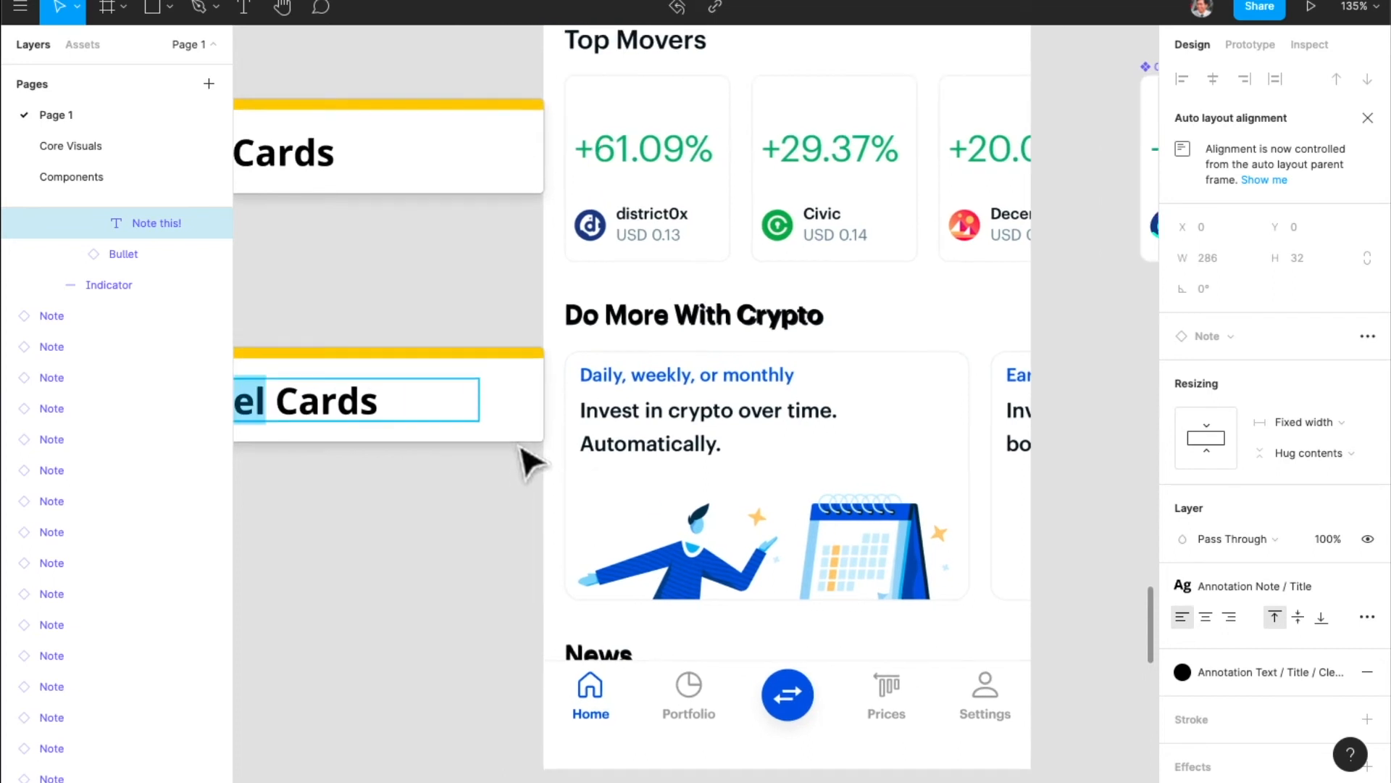
scroll(531, 462, left, 2)
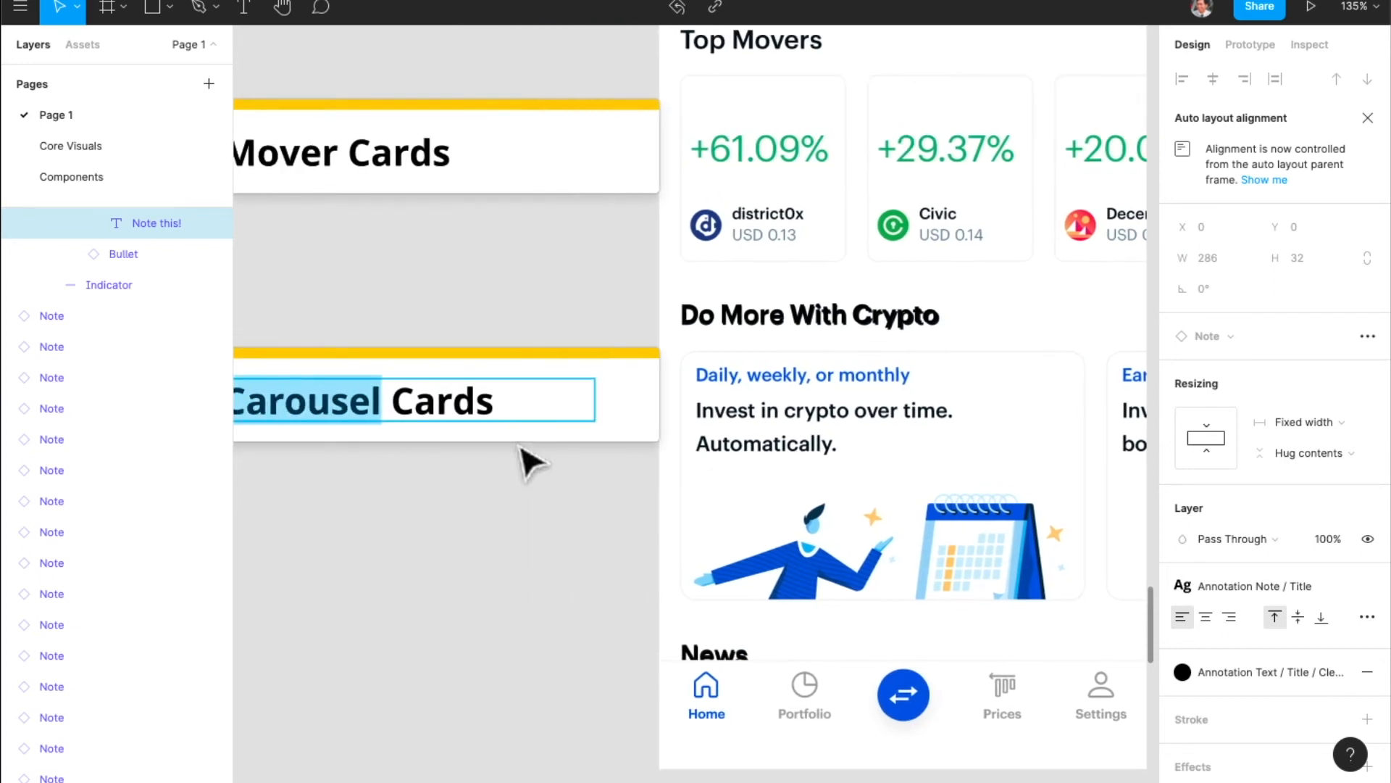
text(Tips)
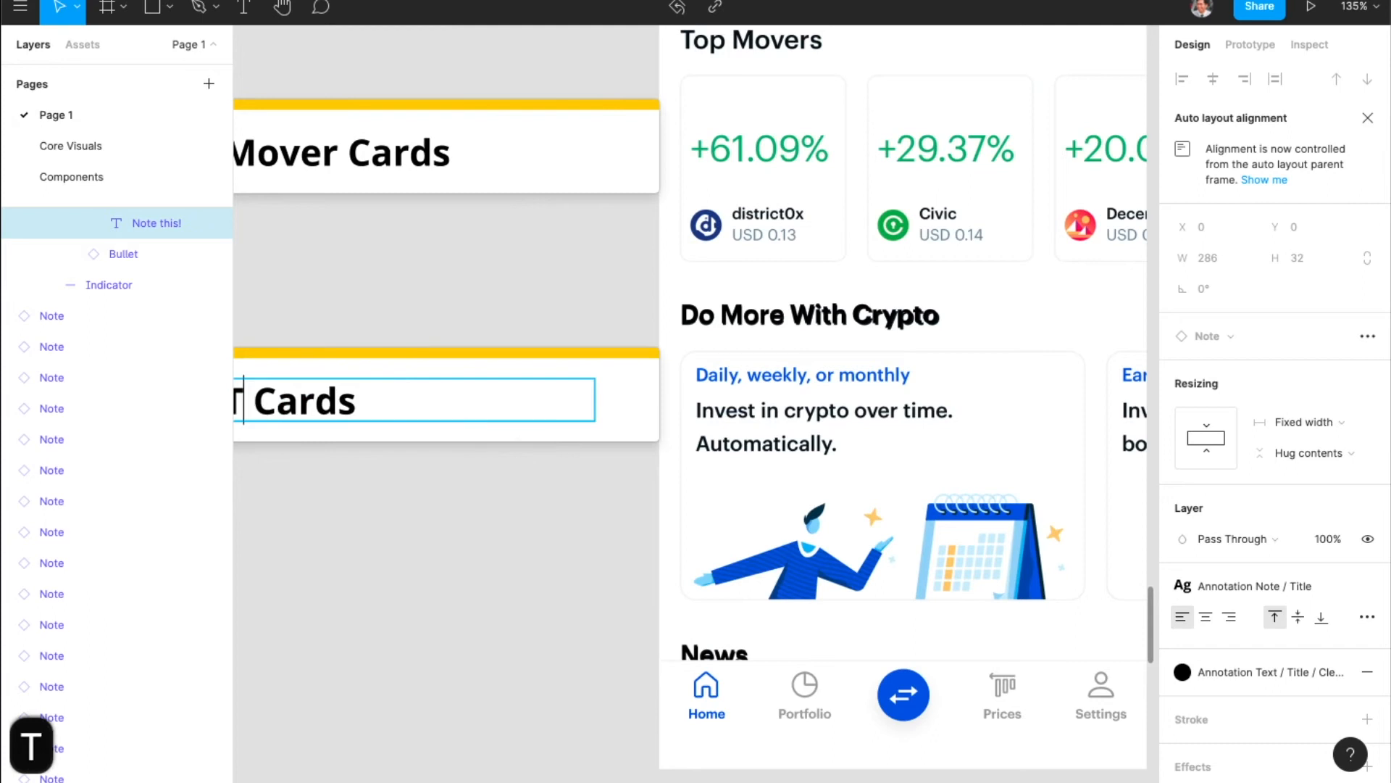
key(Escape)
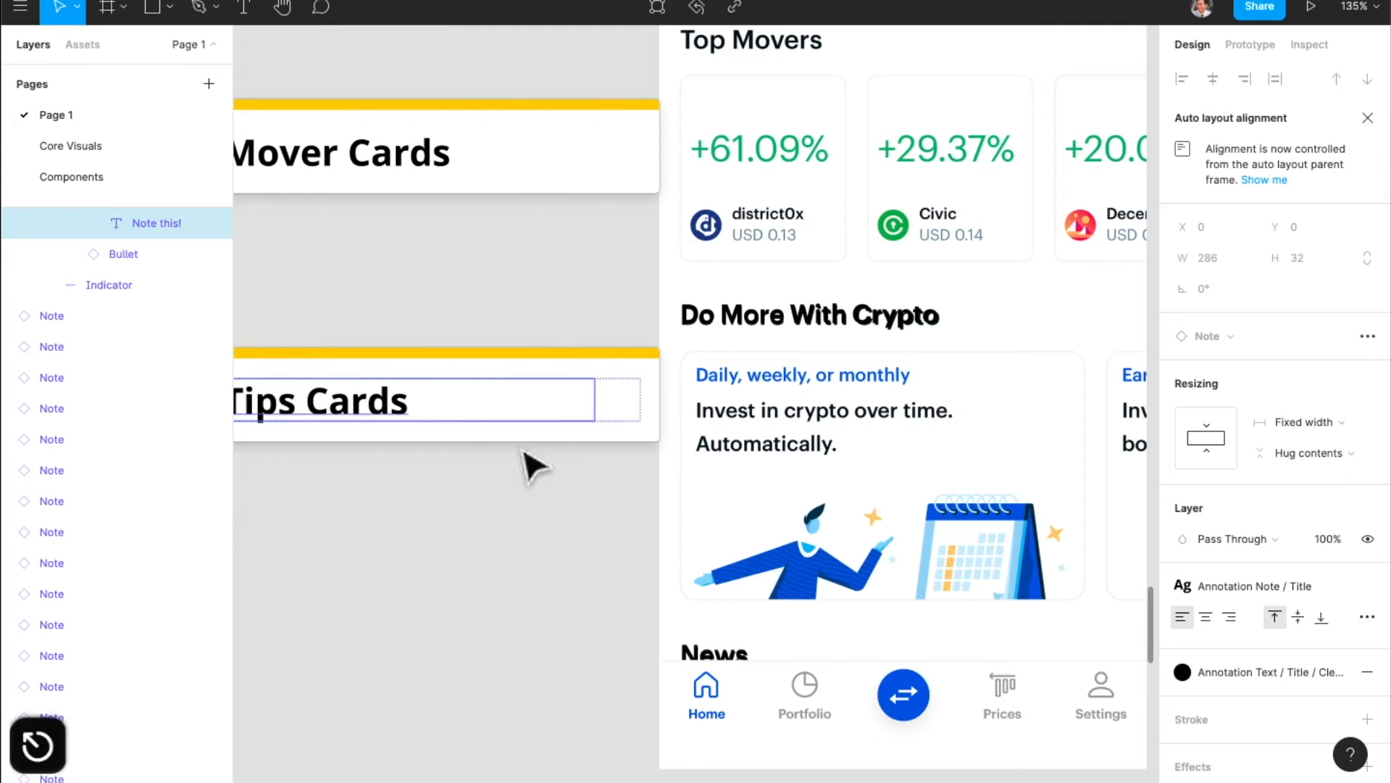
click(534, 589)
- Draw a frame over the first Do More With Crypto card and fit it to the card's outline at about 312 × 189
scroll(534, 583, right, 4)
key(a)
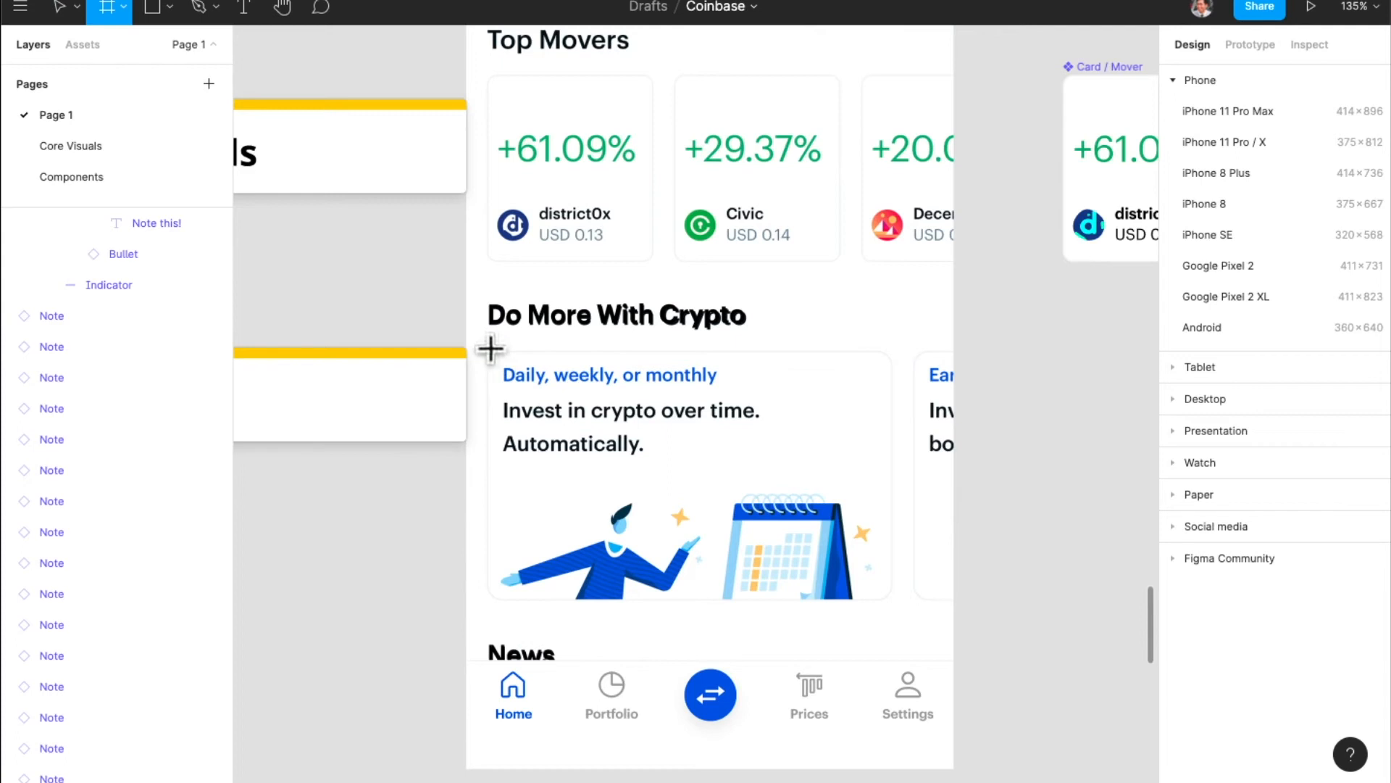
drag(490, 350, 894, 599)
scroll(540, 515, left, 3)
scroll(539, 515, left, 2)
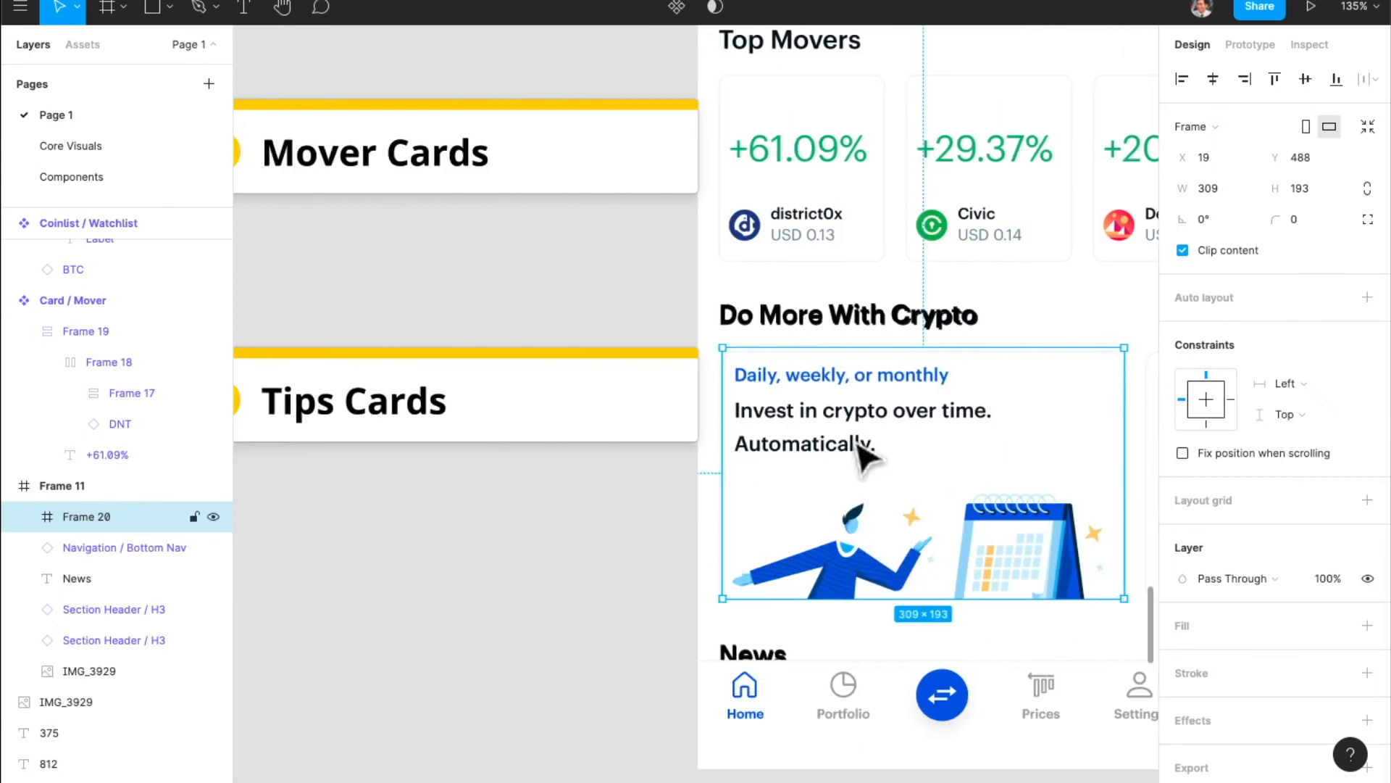
scroll(861, 454, up, 5)
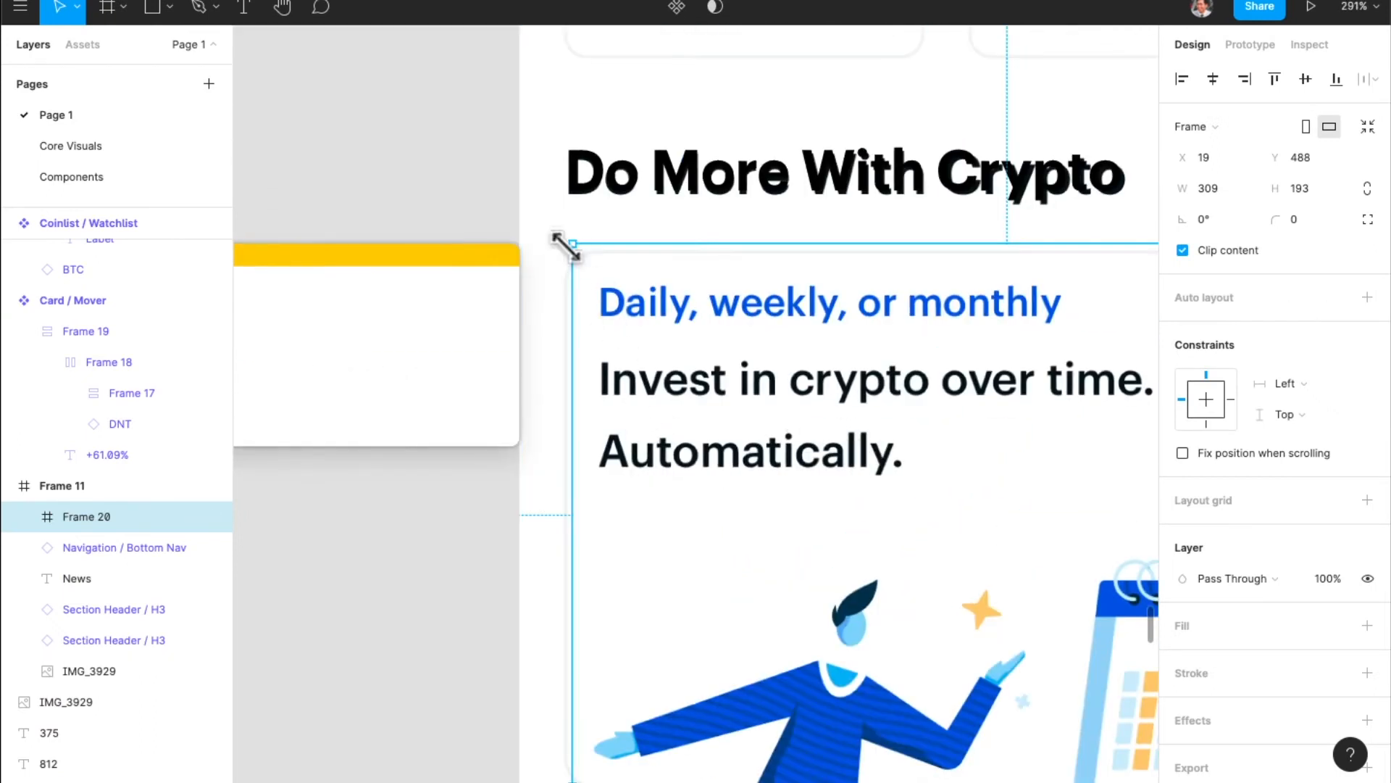
drag(567, 246, 561, 255)
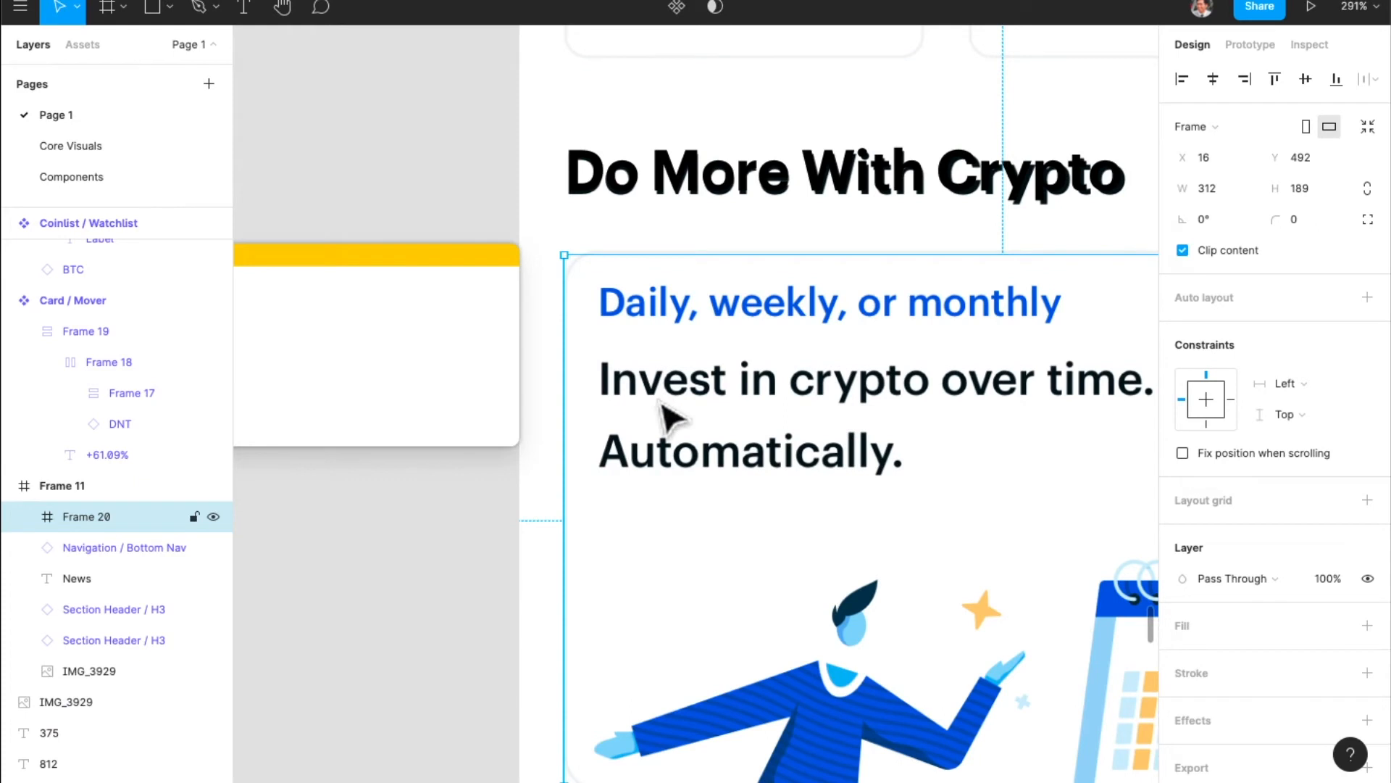
scroll(668, 420, down, 5)
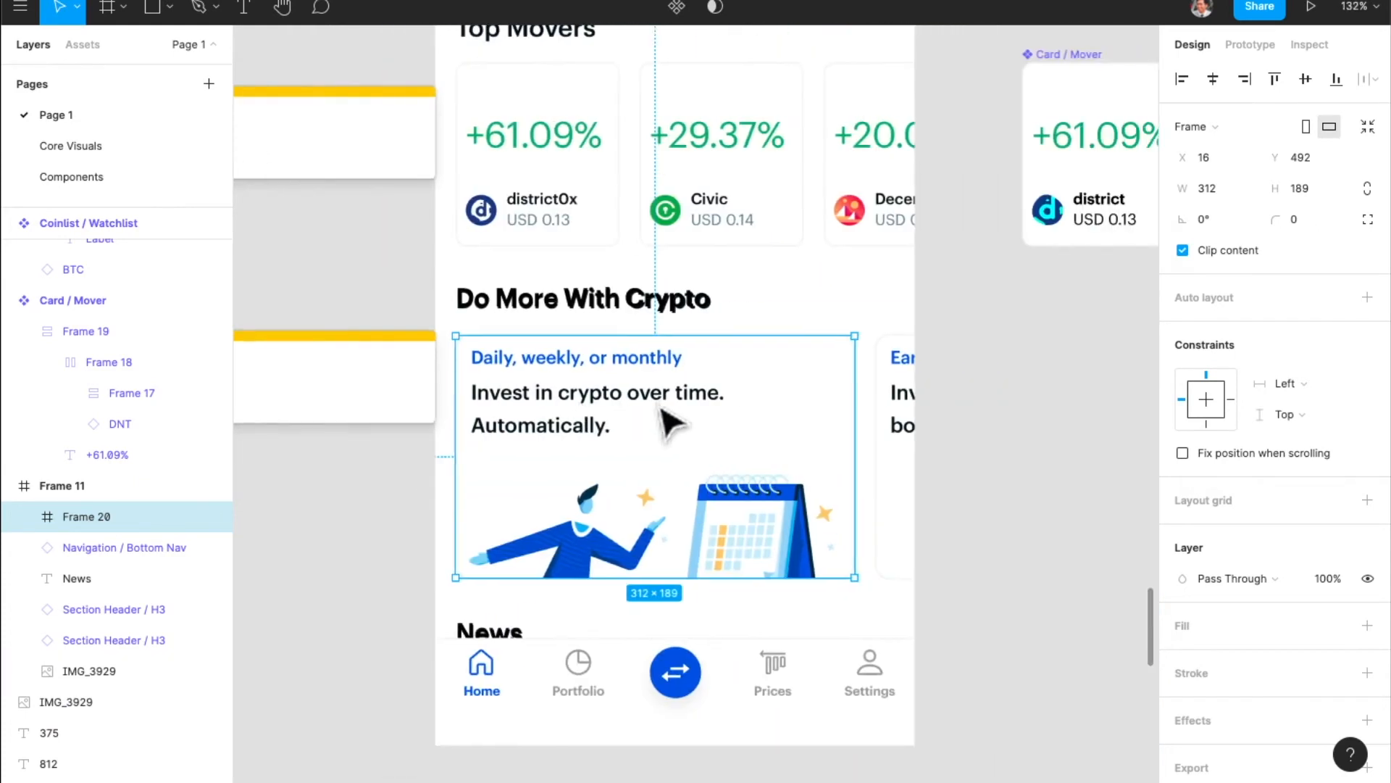
- Add an "Overline" text over the card's "Daily, weekly, or monthly" line and apply the Overline / Semibold text style
scroll(570, 435, up, 2)
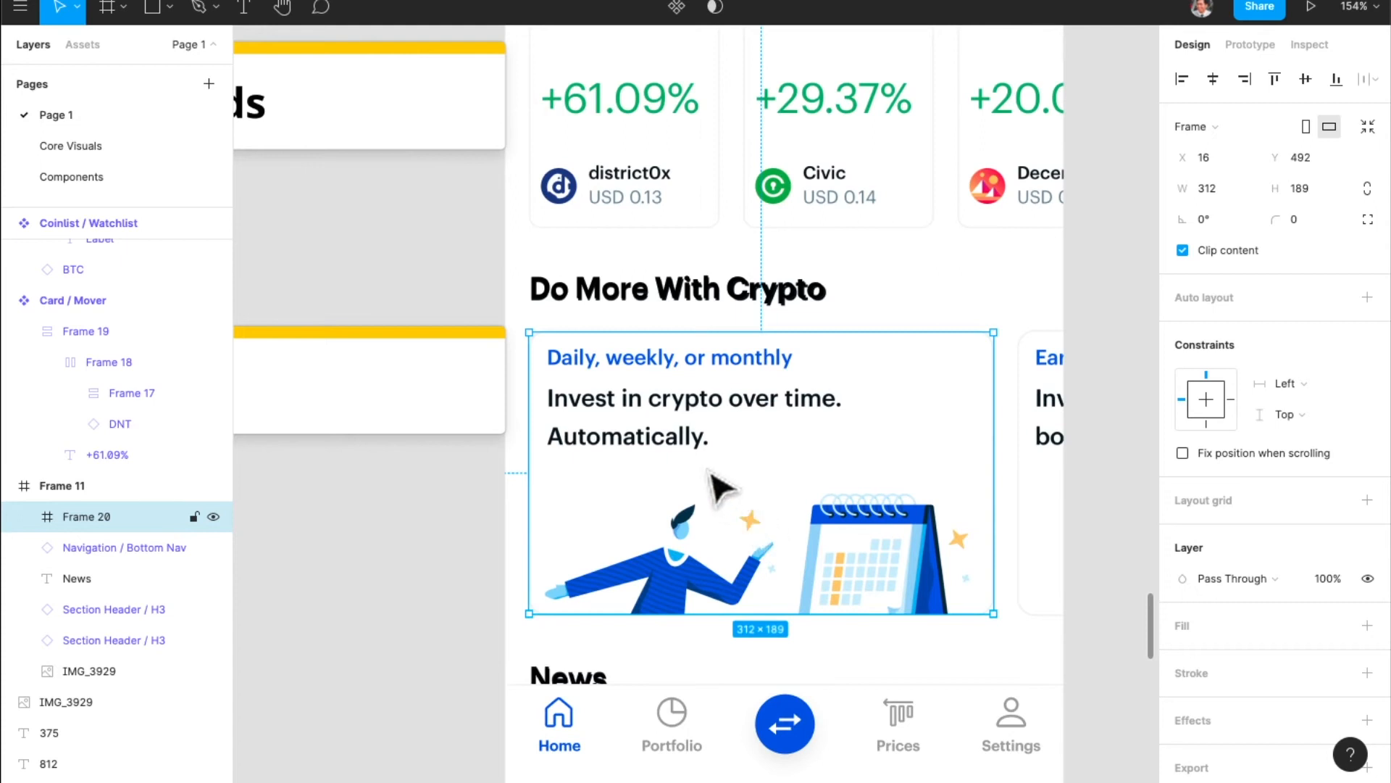
key(t)
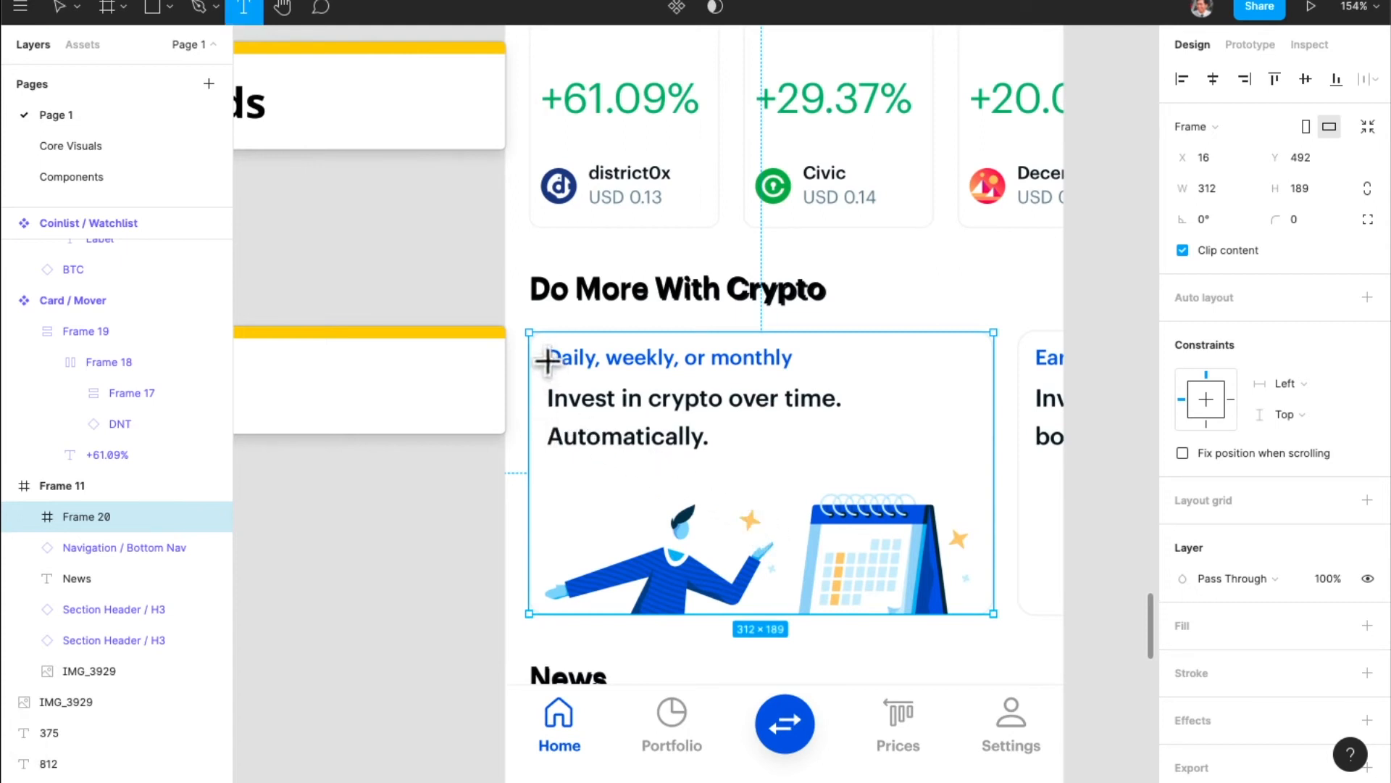
click(550, 361)
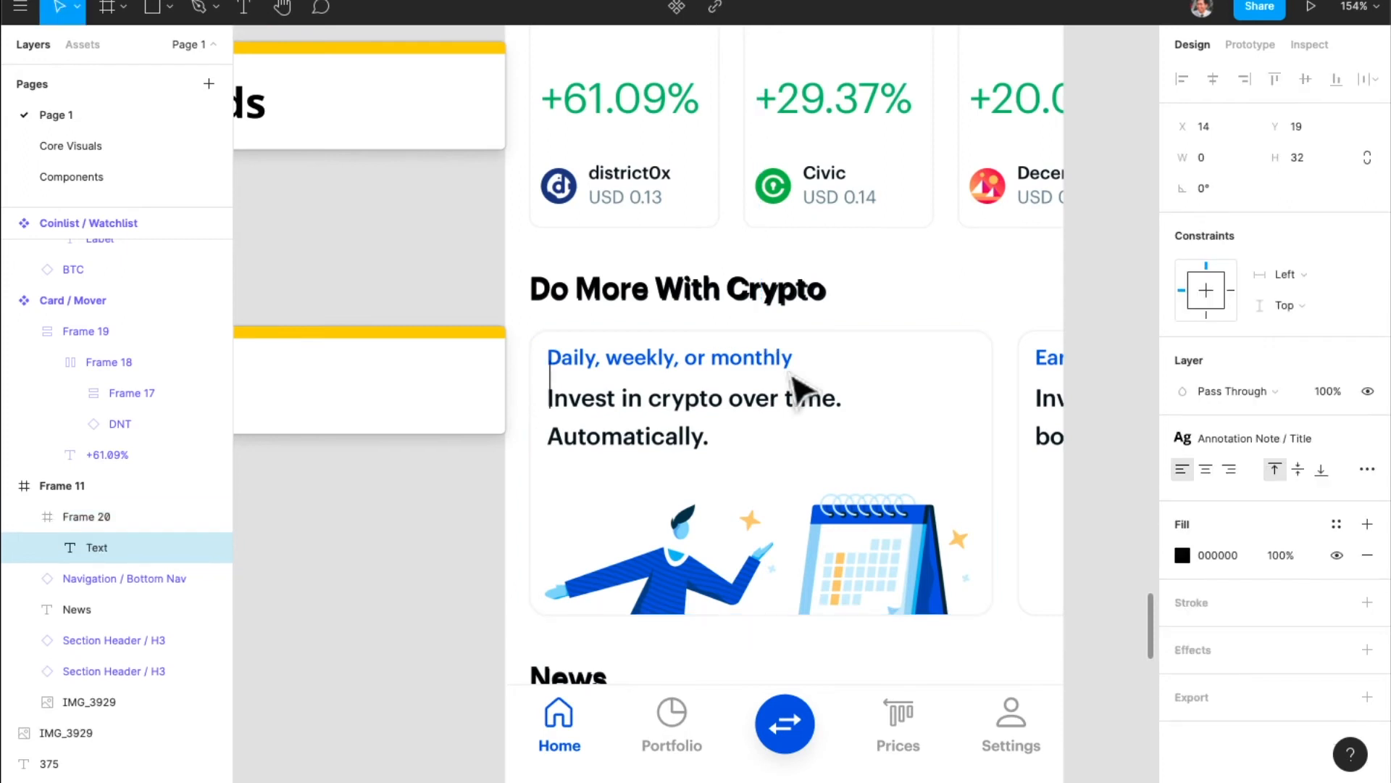
text(Overlin)
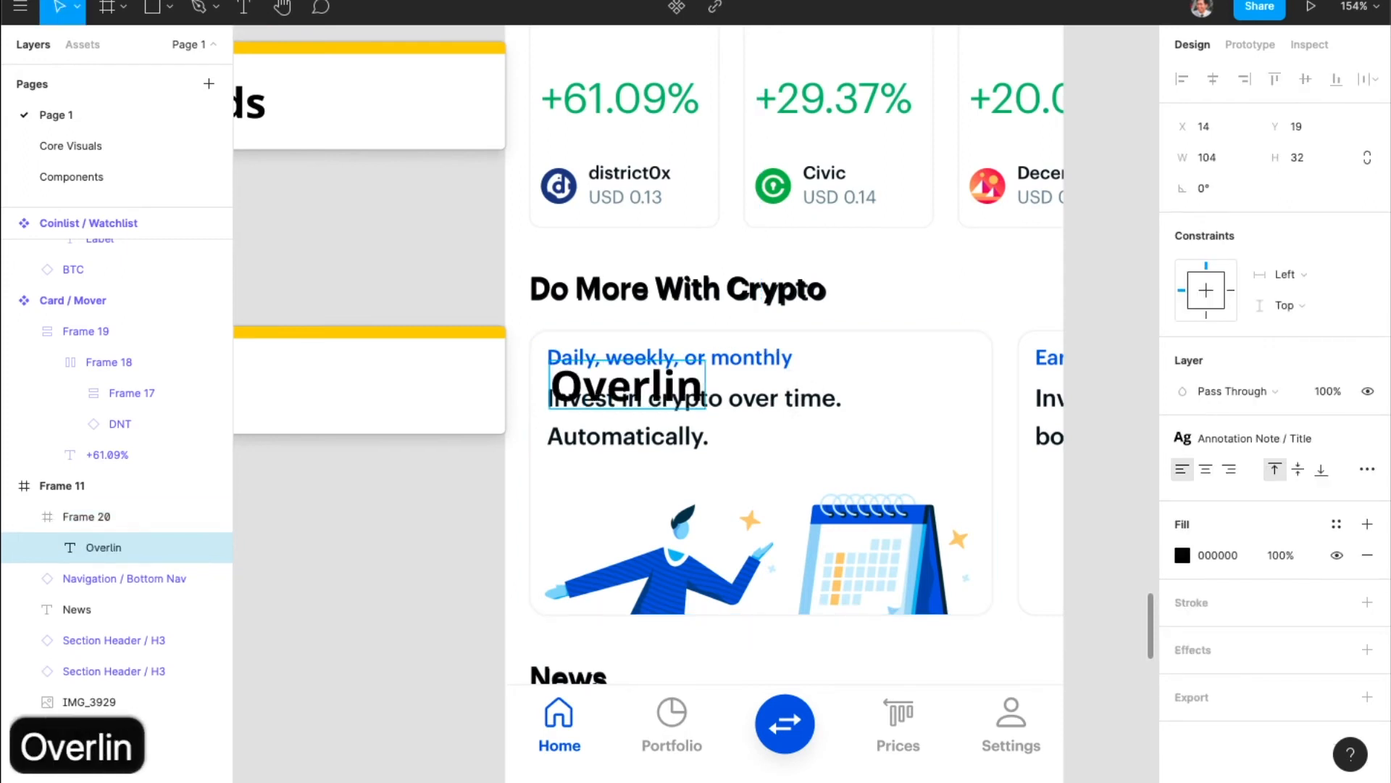
text(e)
key(Escape)
click(1247, 434)
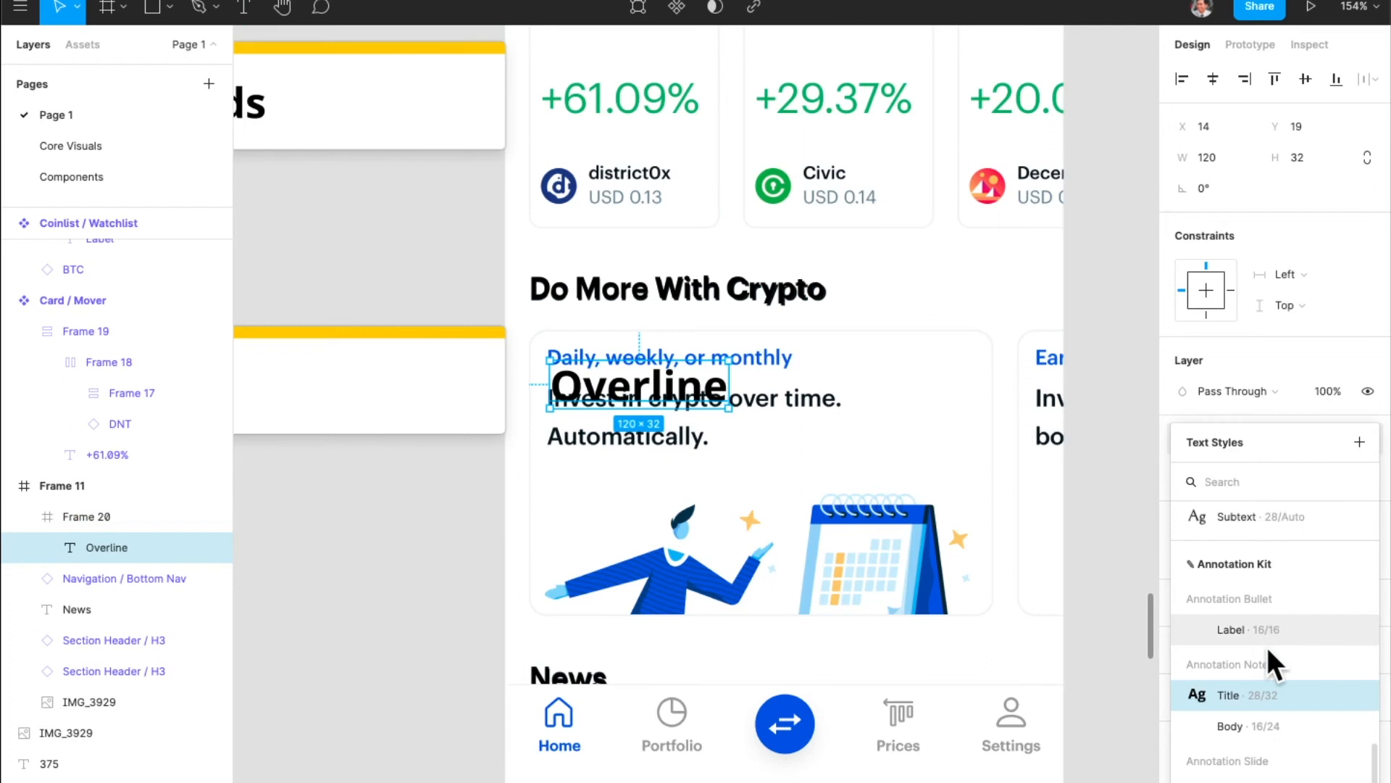
scroll(1268, 652, up, 5)
scroll(1263, 655, down, 10)
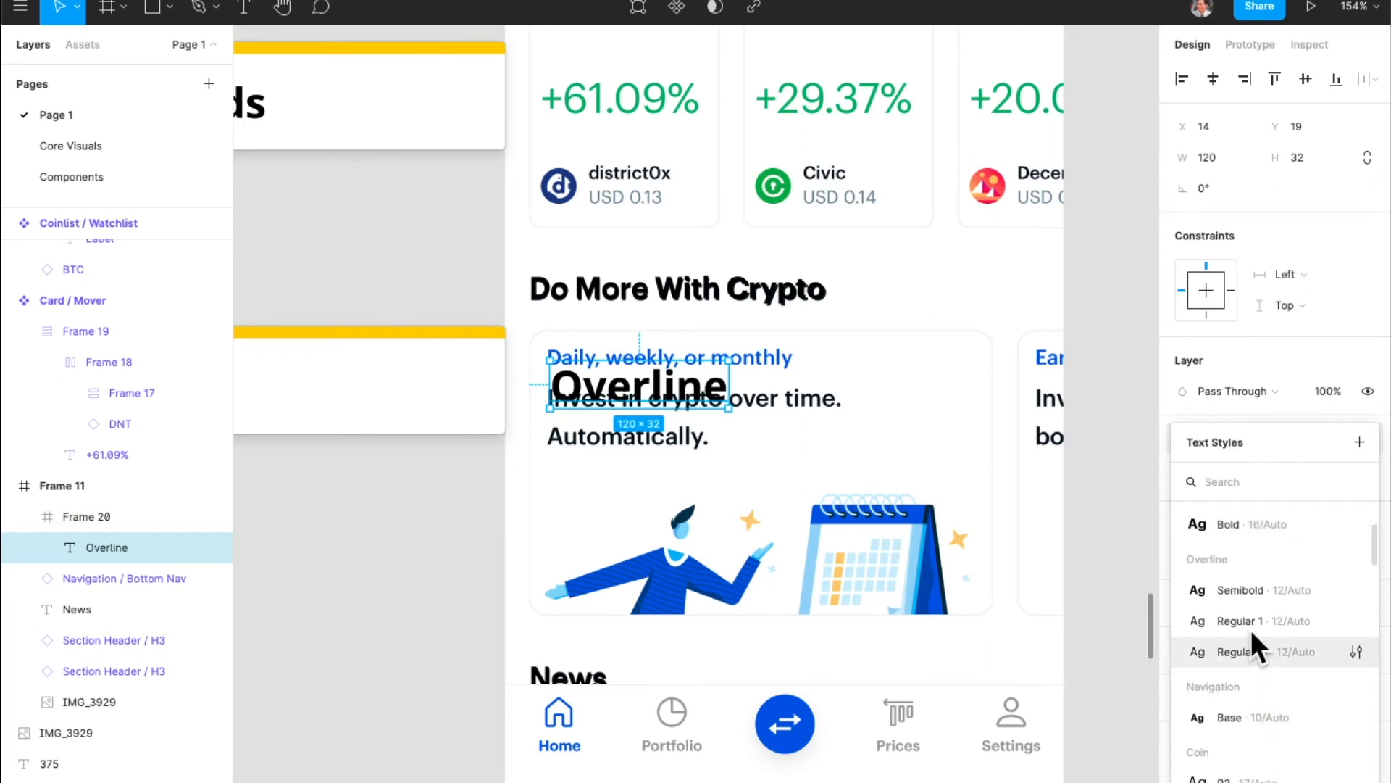
click(1253, 591)
- Duplicate the Overline text onto the card's "Invest in crypto" line, apply the Paragraph / Bold style, and position it at X 13, Y 32
drag(594, 372, 590, 402)
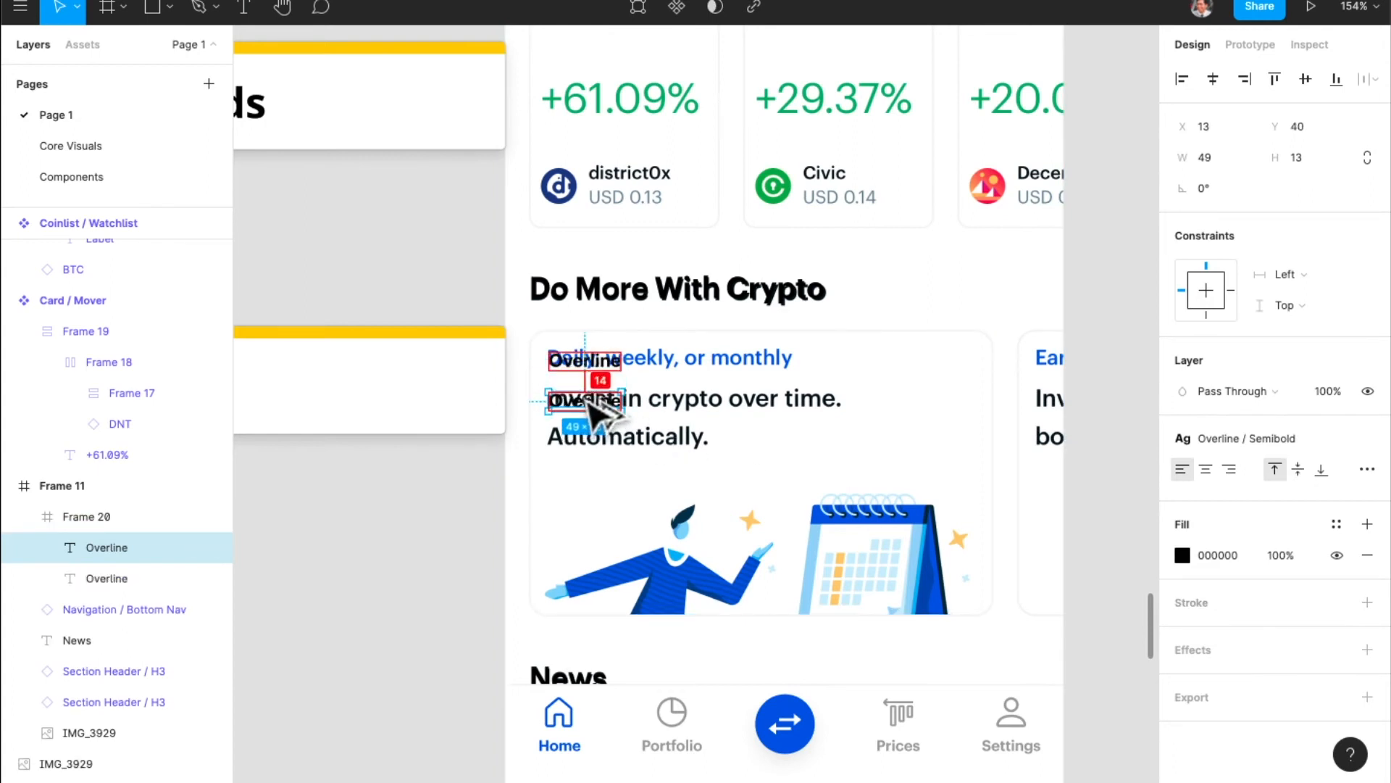
click(1288, 438)
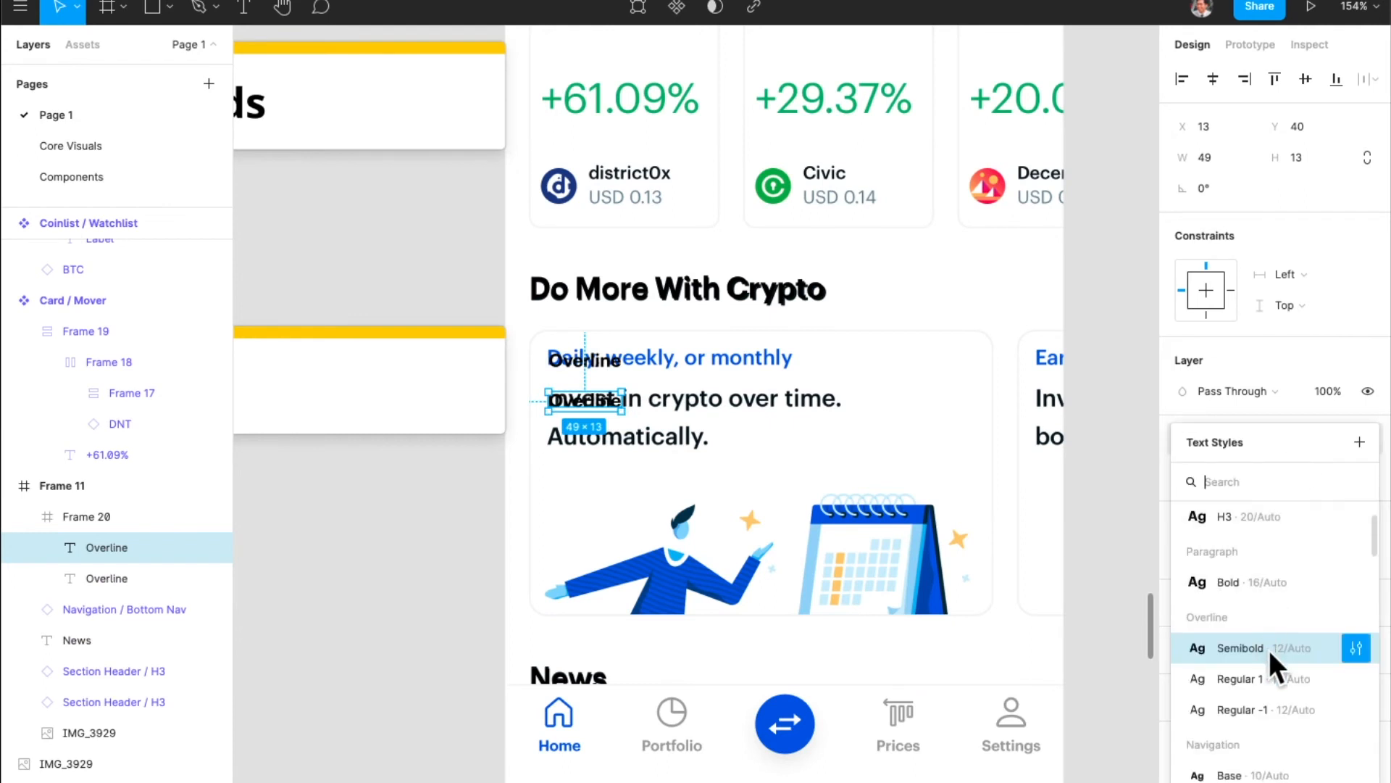
click(1253, 585)
drag(621, 413, 621, 406)
scroll(621, 417, left, 2)
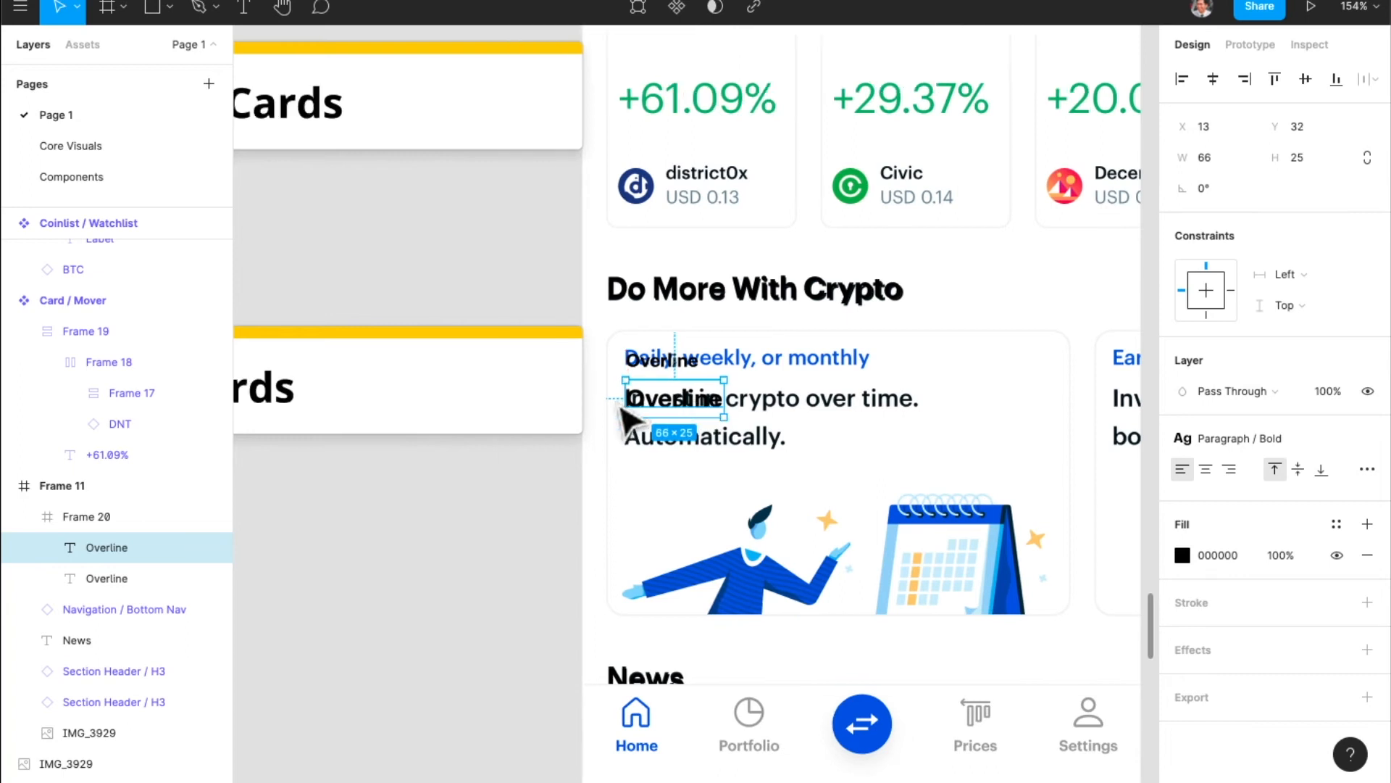
- Replace the duplicated text with "Body - Lorem Ipsum Dolor Est" and extend its text box to a height of 50 for two lines
double_click(716, 411)
text(Body)
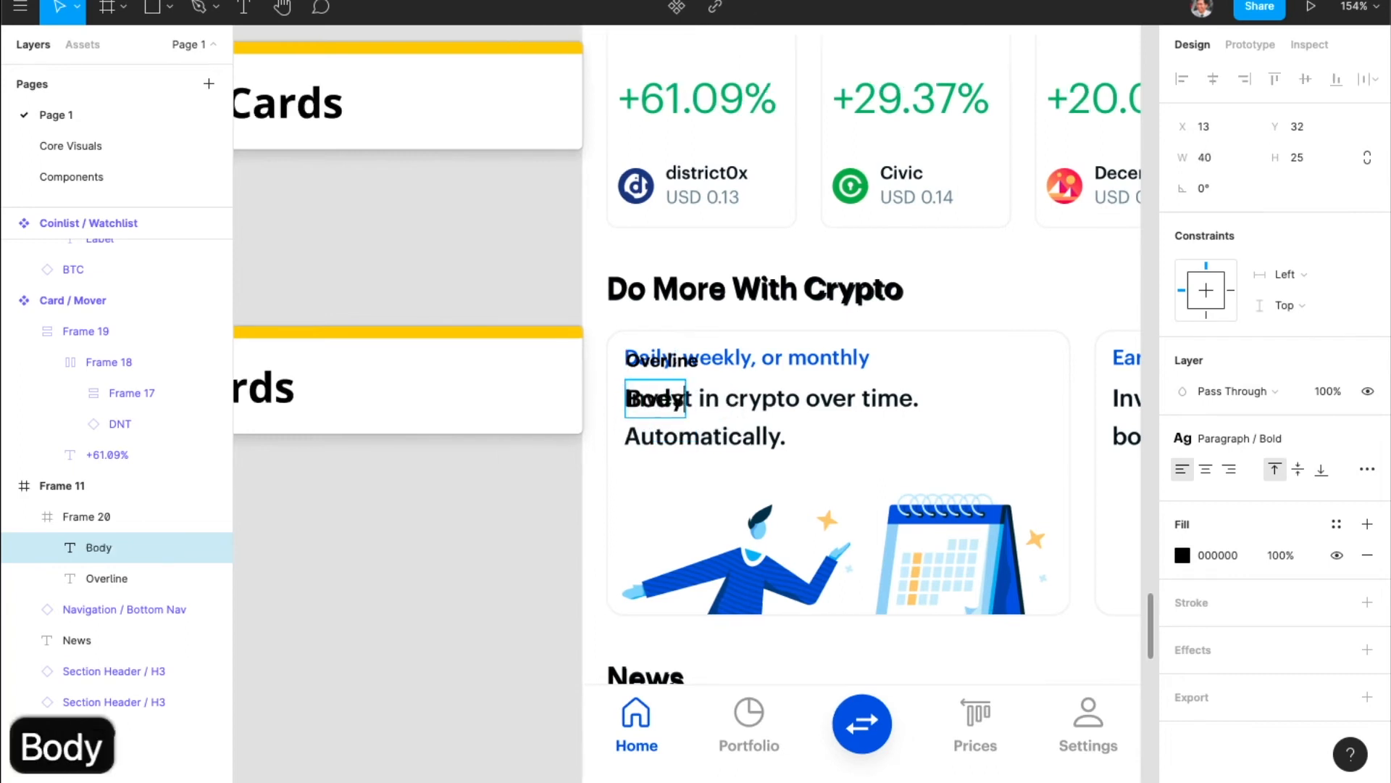
text( - Lore)
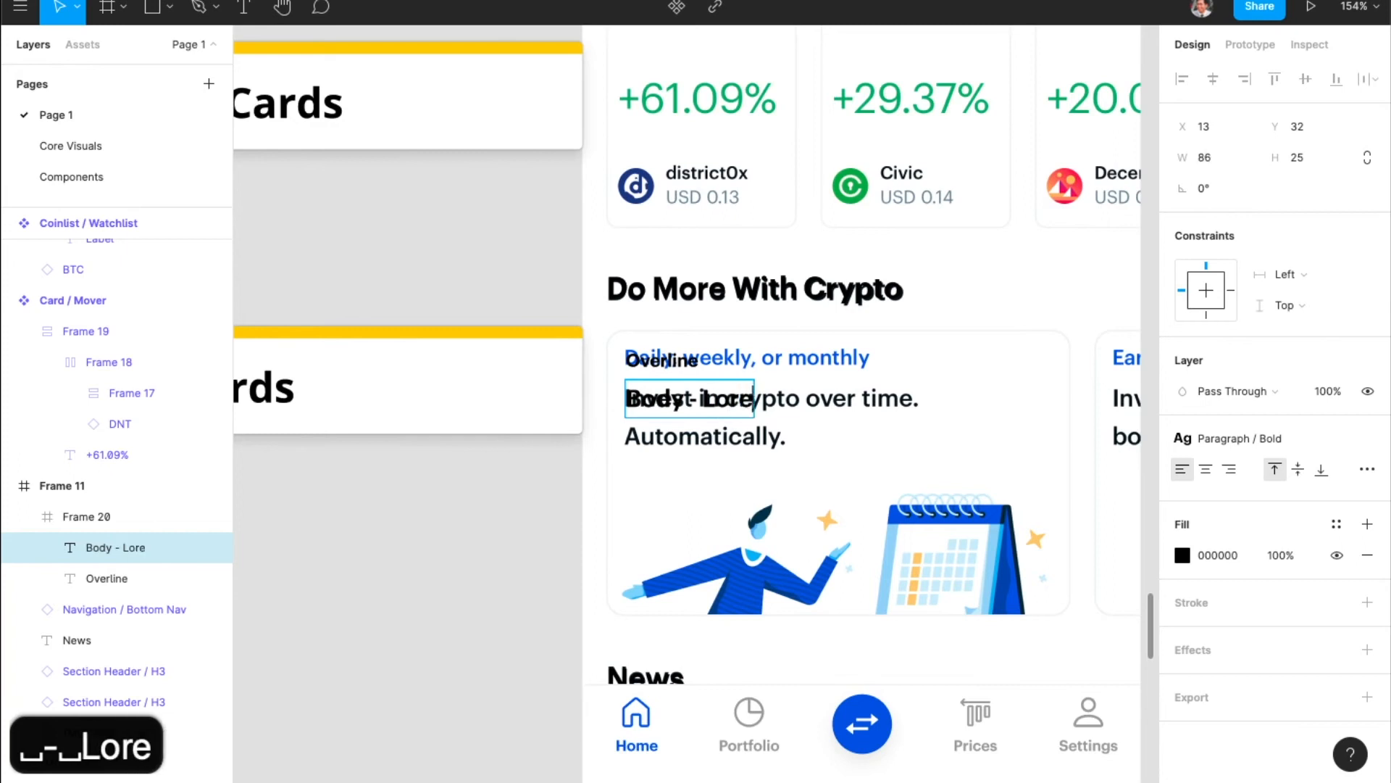
text(m Ipsu)
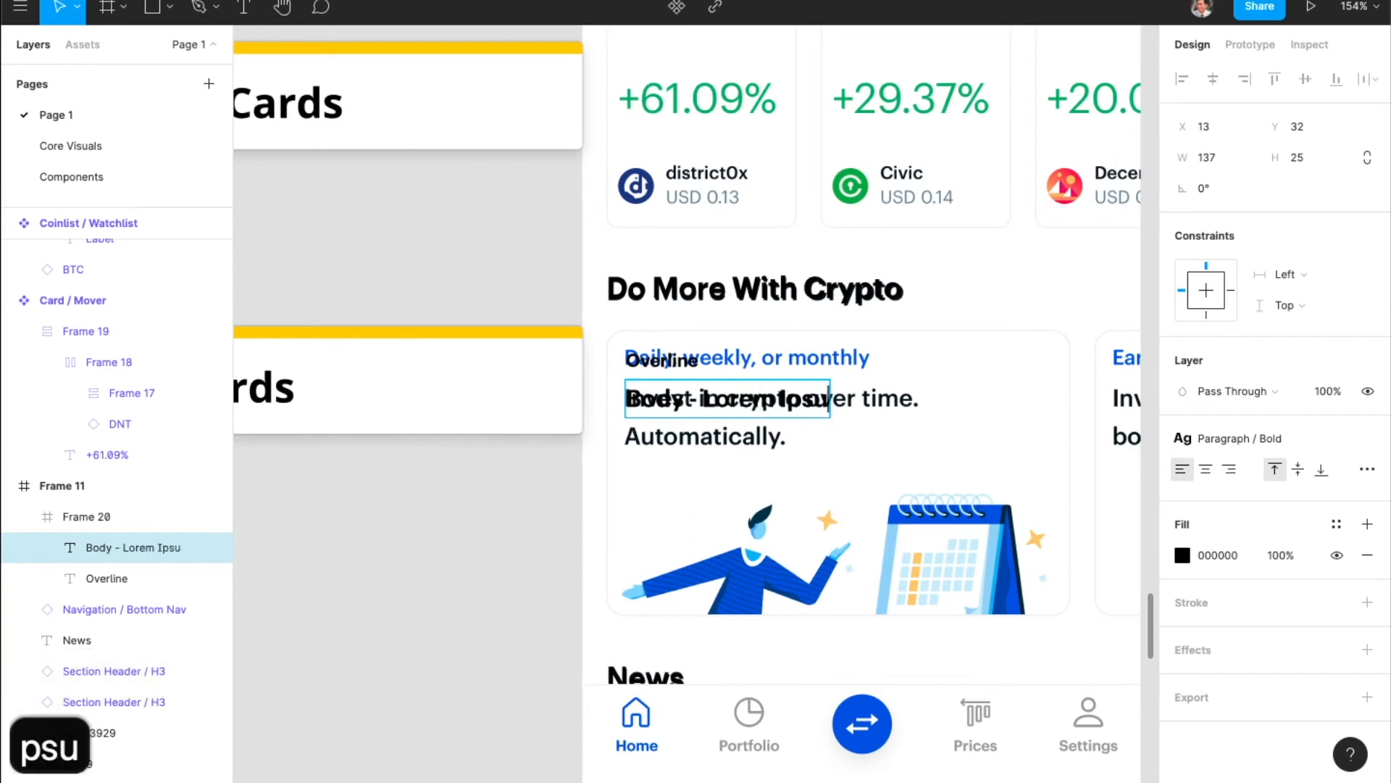
text(m Dolor )
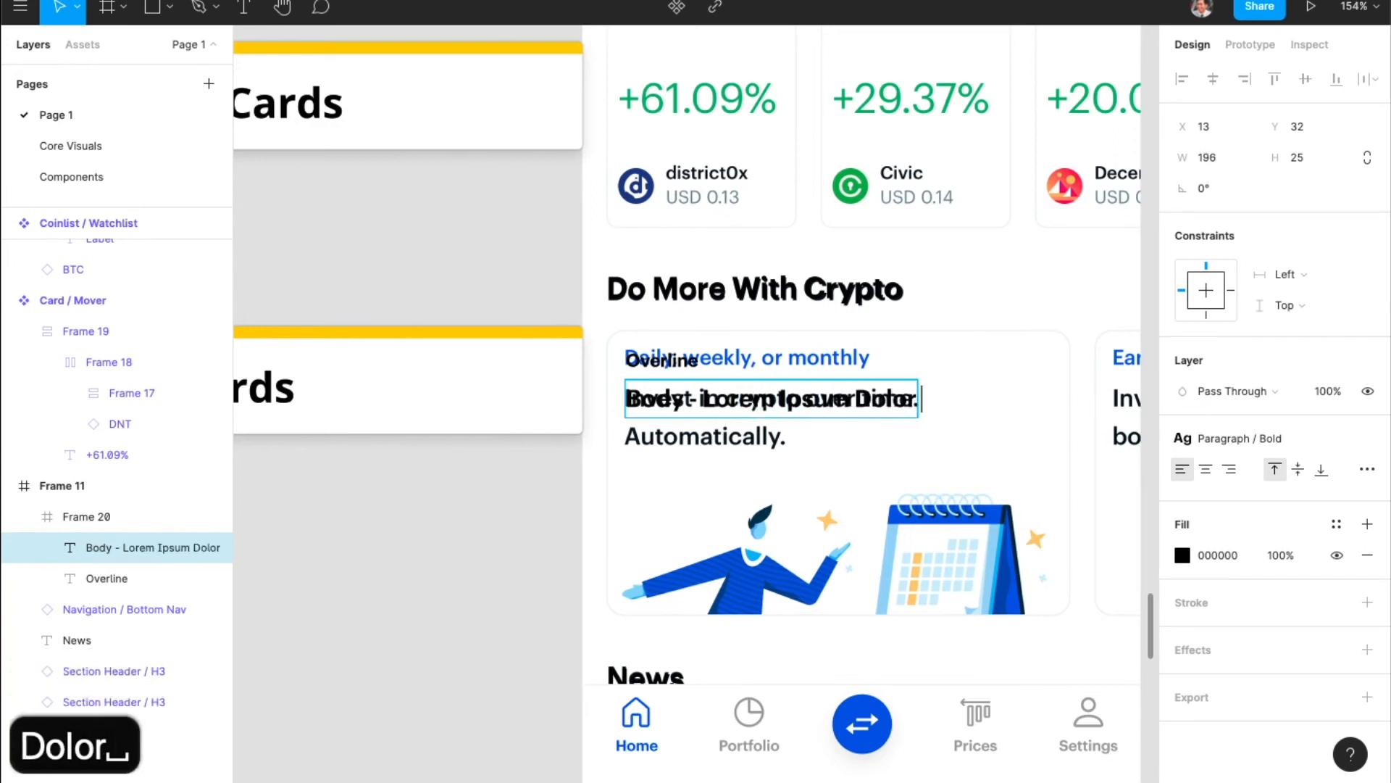
text(e)
key(BackSpace)
text(Est)
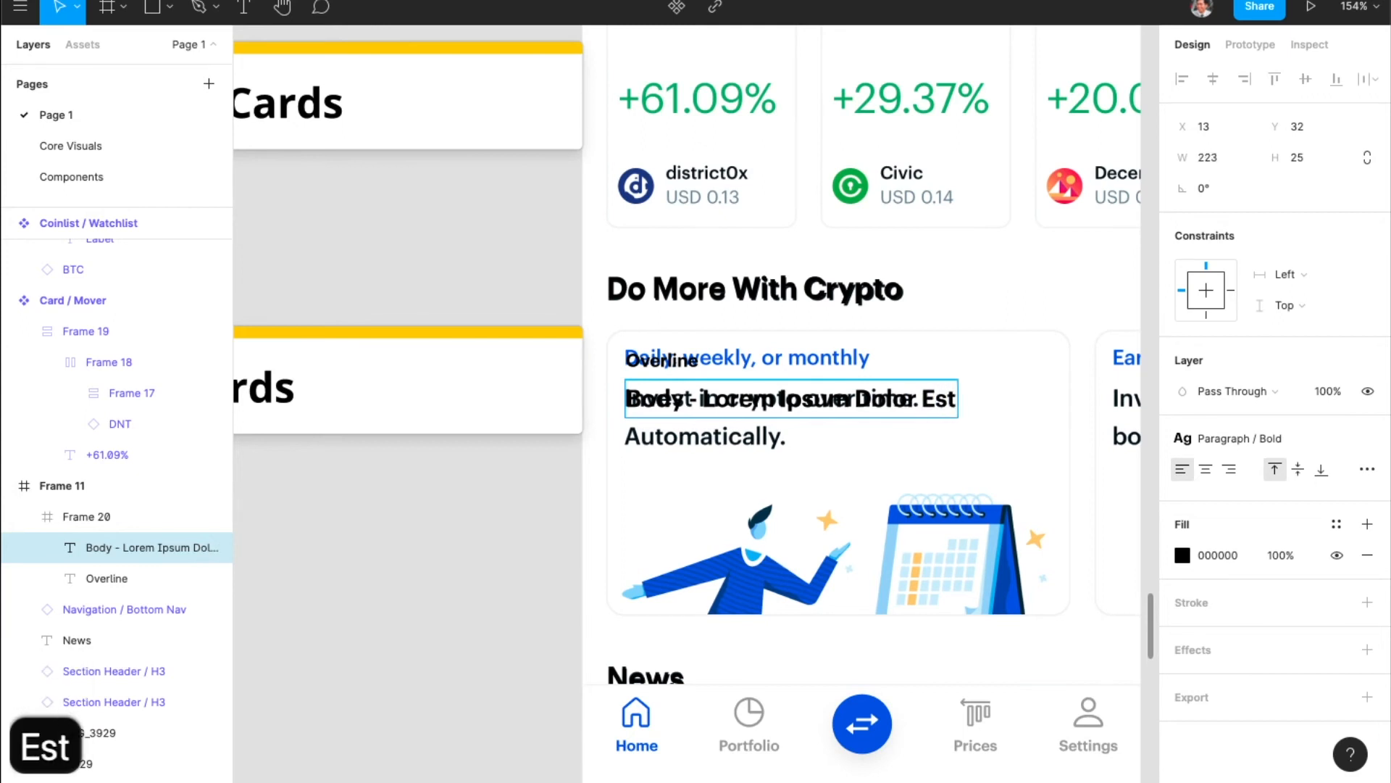
key(Escape)
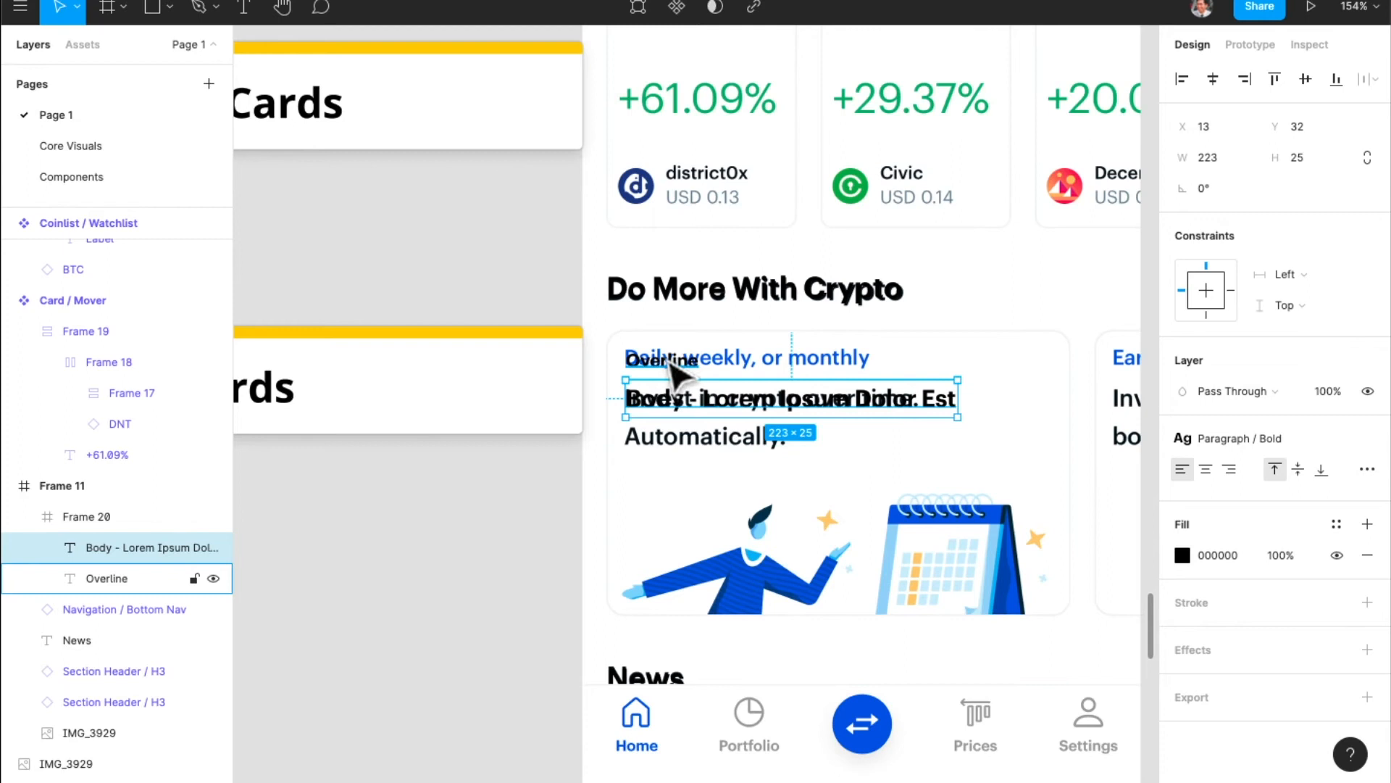
drag(708, 414, 704, 452)
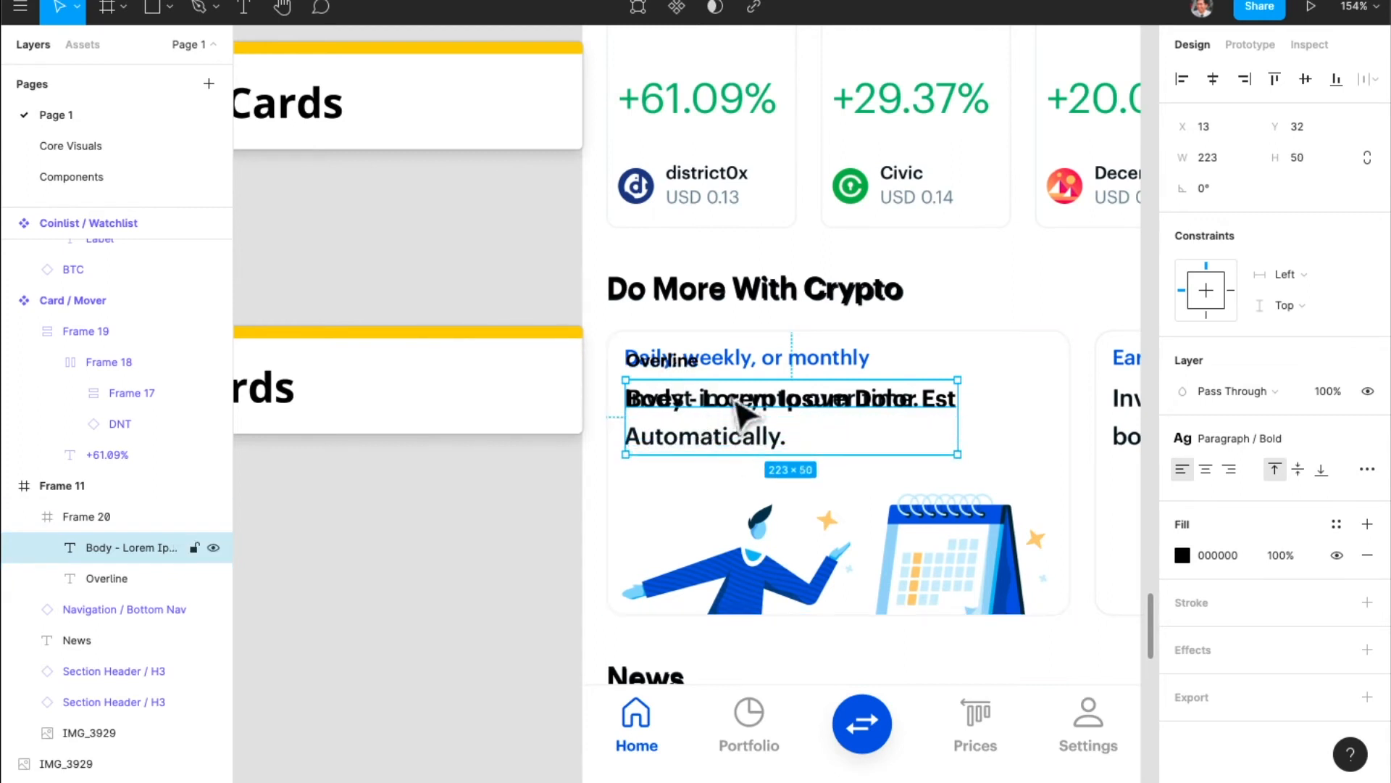
- Try to combine the overline and body texts in an auto layout and align it with the reference card's text
shift+click(688, 357)
key(shift+a)
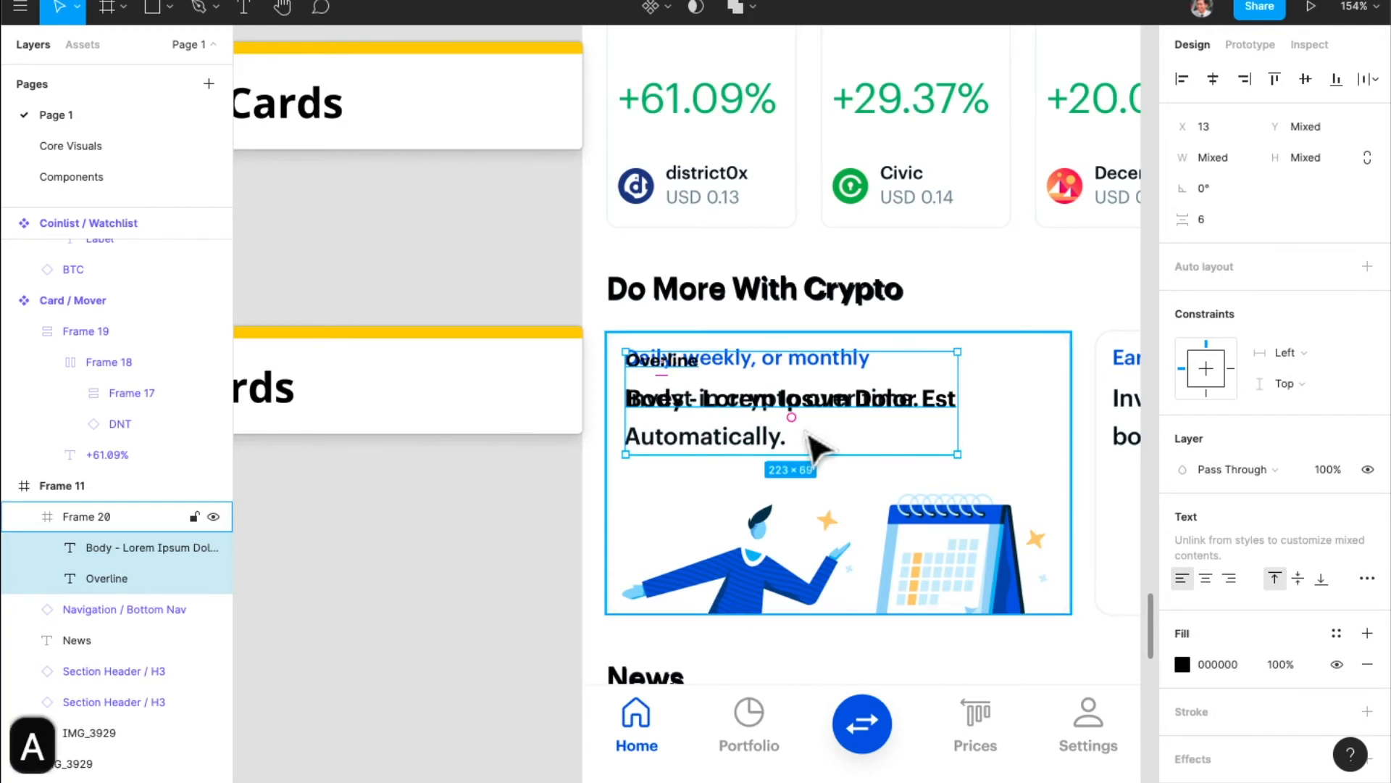
scroll(688, 397, up, 3)
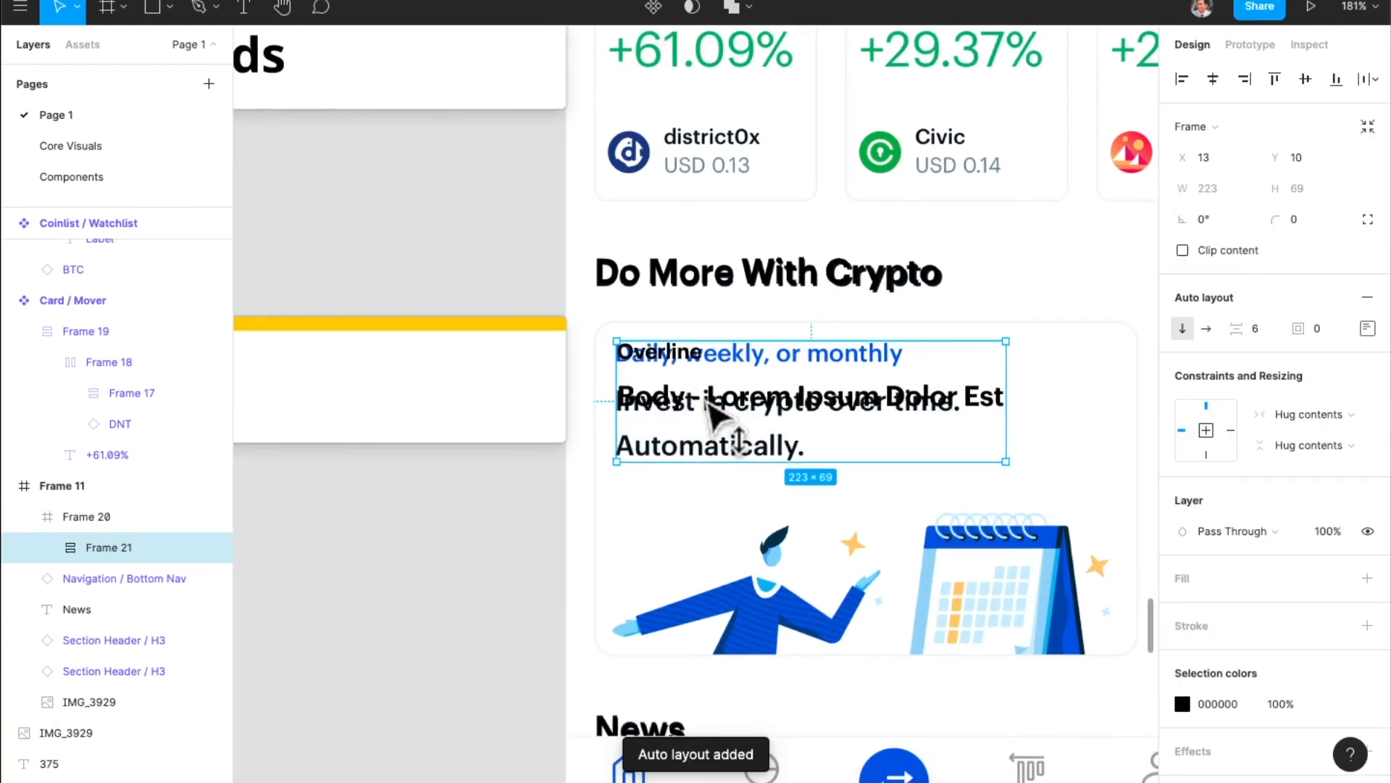
drag(713, 418, 714, 420)
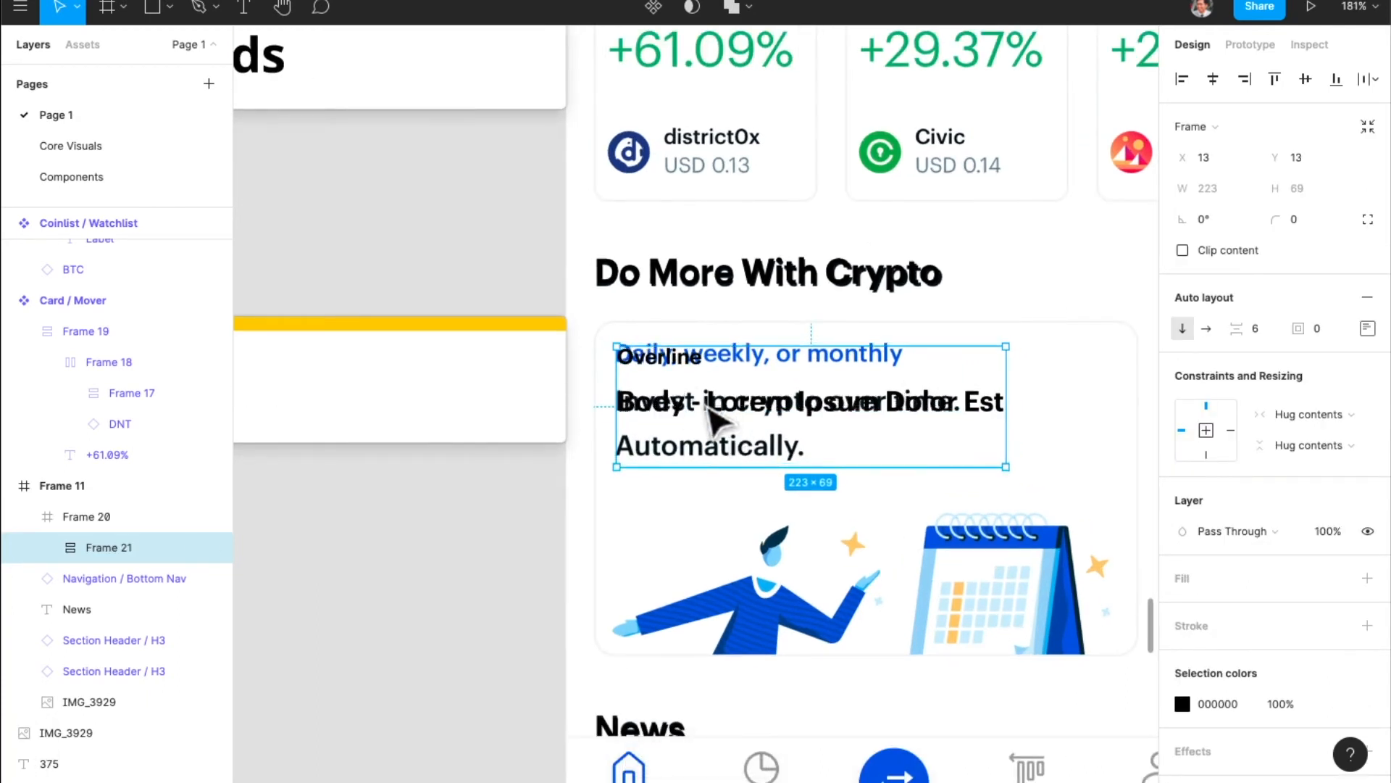
key(Up)
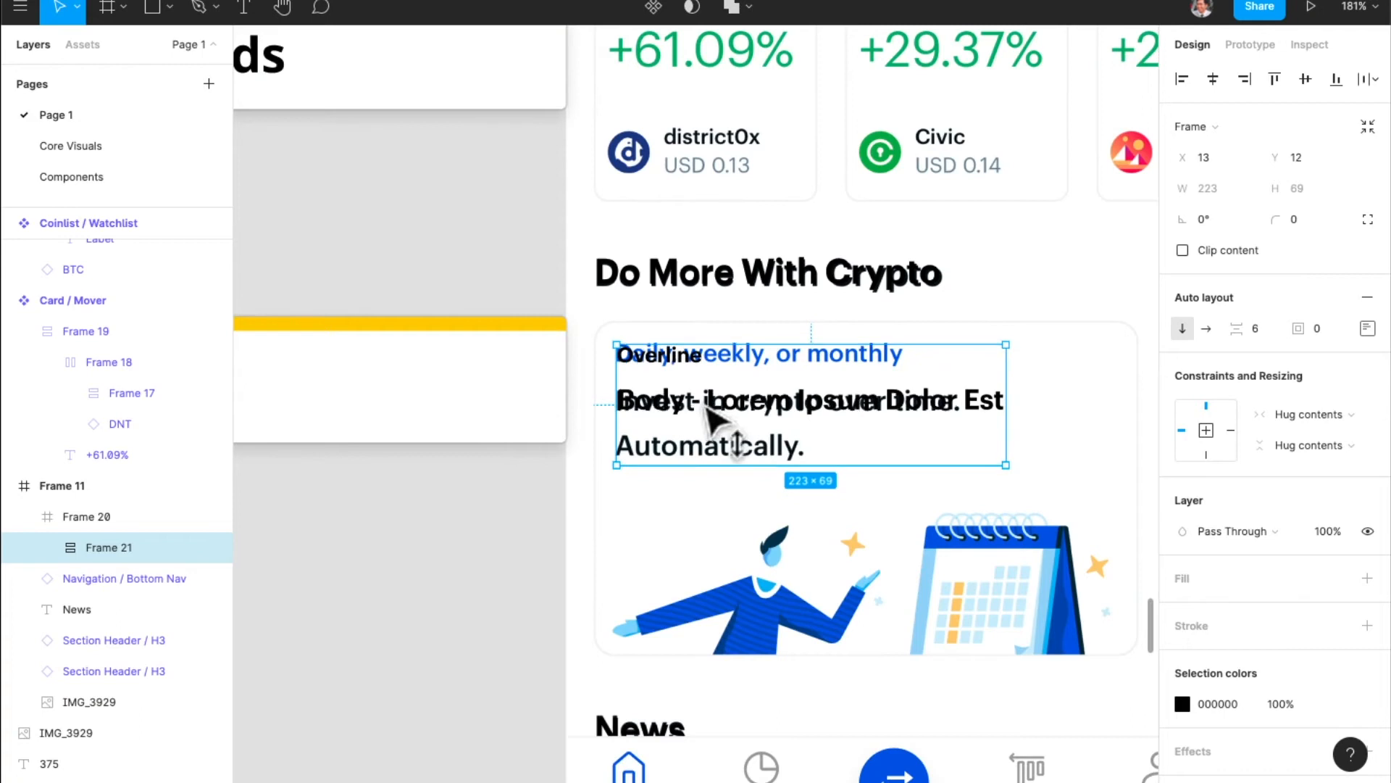
key(super+z)
key(super+z)
- Try to draw a rectangle covering the illustration inside the tips card
key(r)
mouse_move(613, 655)
mouse_down()
mouse_move(807, 532)
mouse_move(993, 537)
mouse_move(968, 545)
mouse_move(1000, 505)
mouse_up()
scroll(993, 538, right, 3)
key(alt)
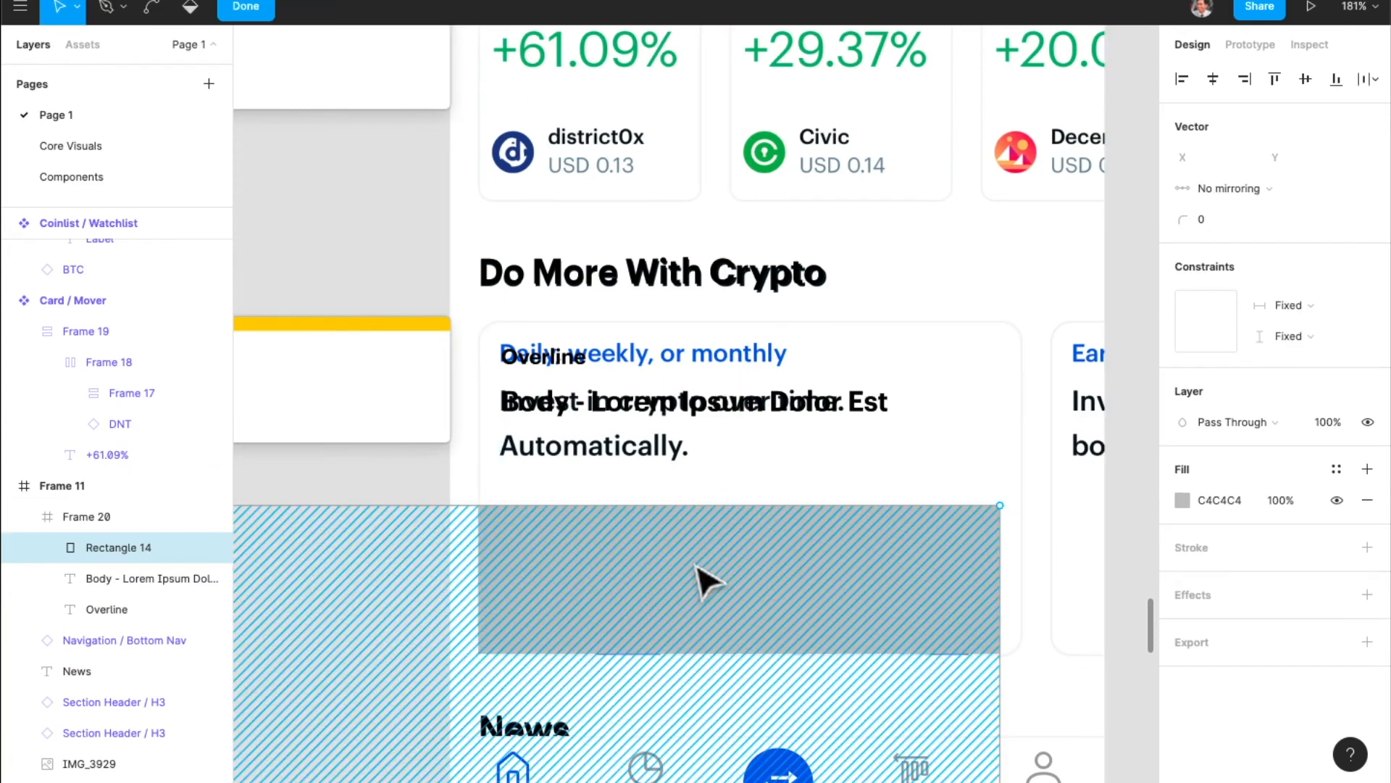
key(super+z)
key(super+z)
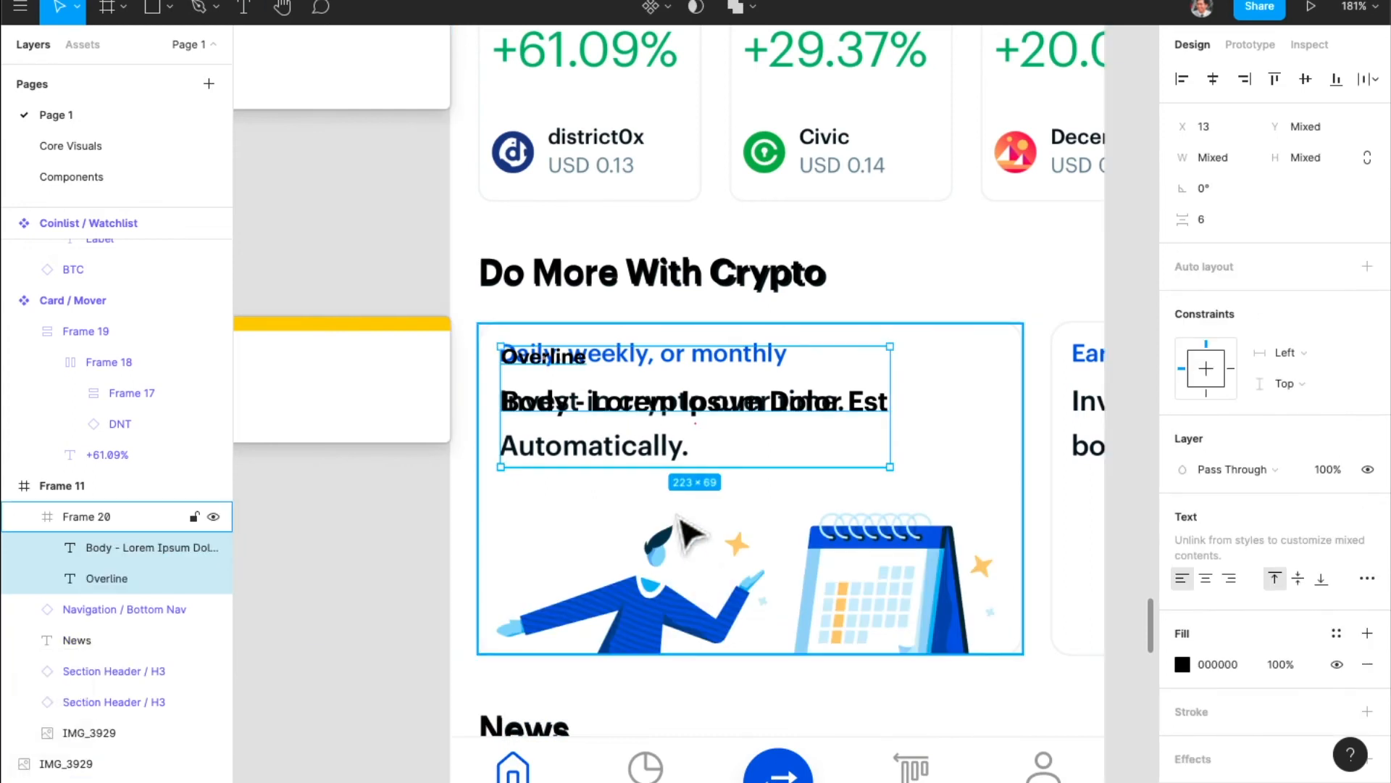
- Try to draw a nested frame around the tips card's illustration
key(a)
drag(503, 645, 940, 534)
key(super+z)
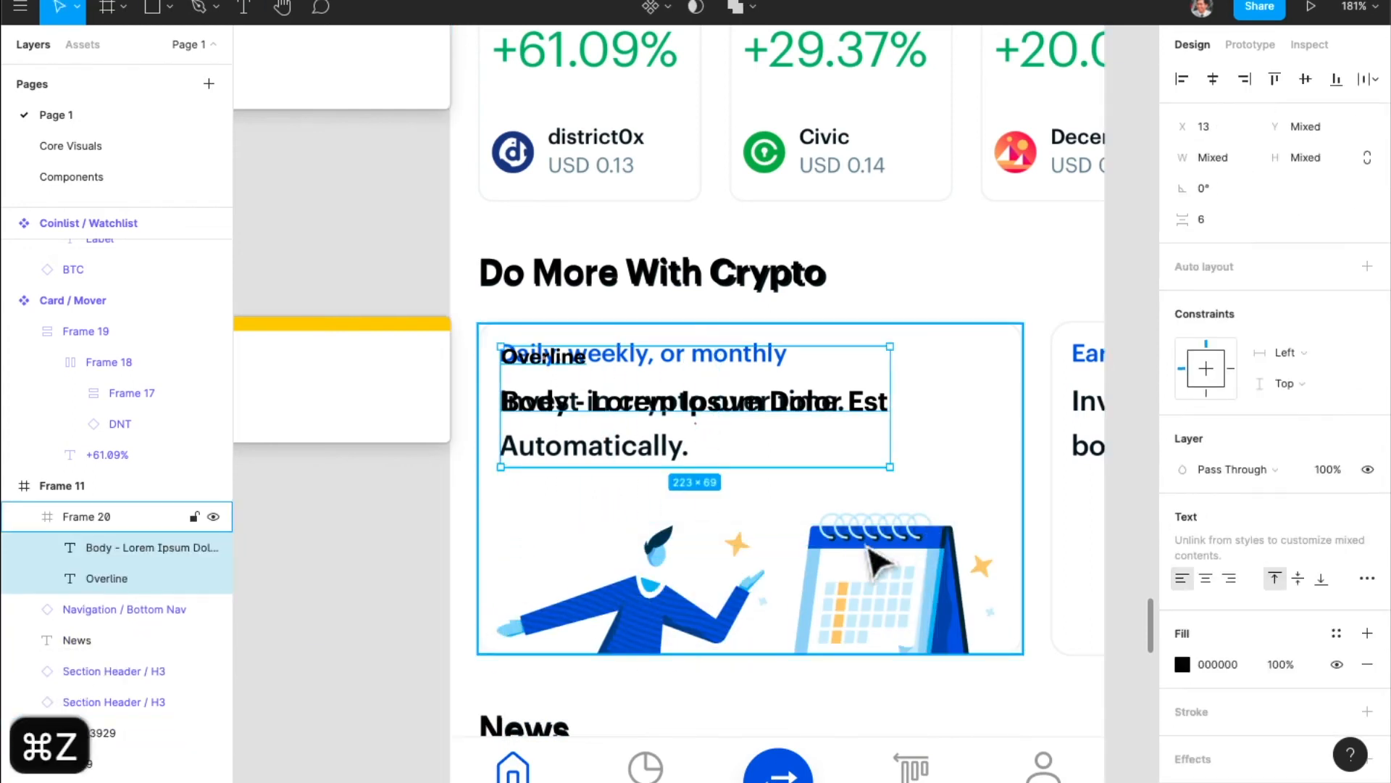
- Draw a placeholder rectangle of 286 × 85 over the tips card's illustration, inset 13 from both sides and ending at the card's lower edge
key(r)
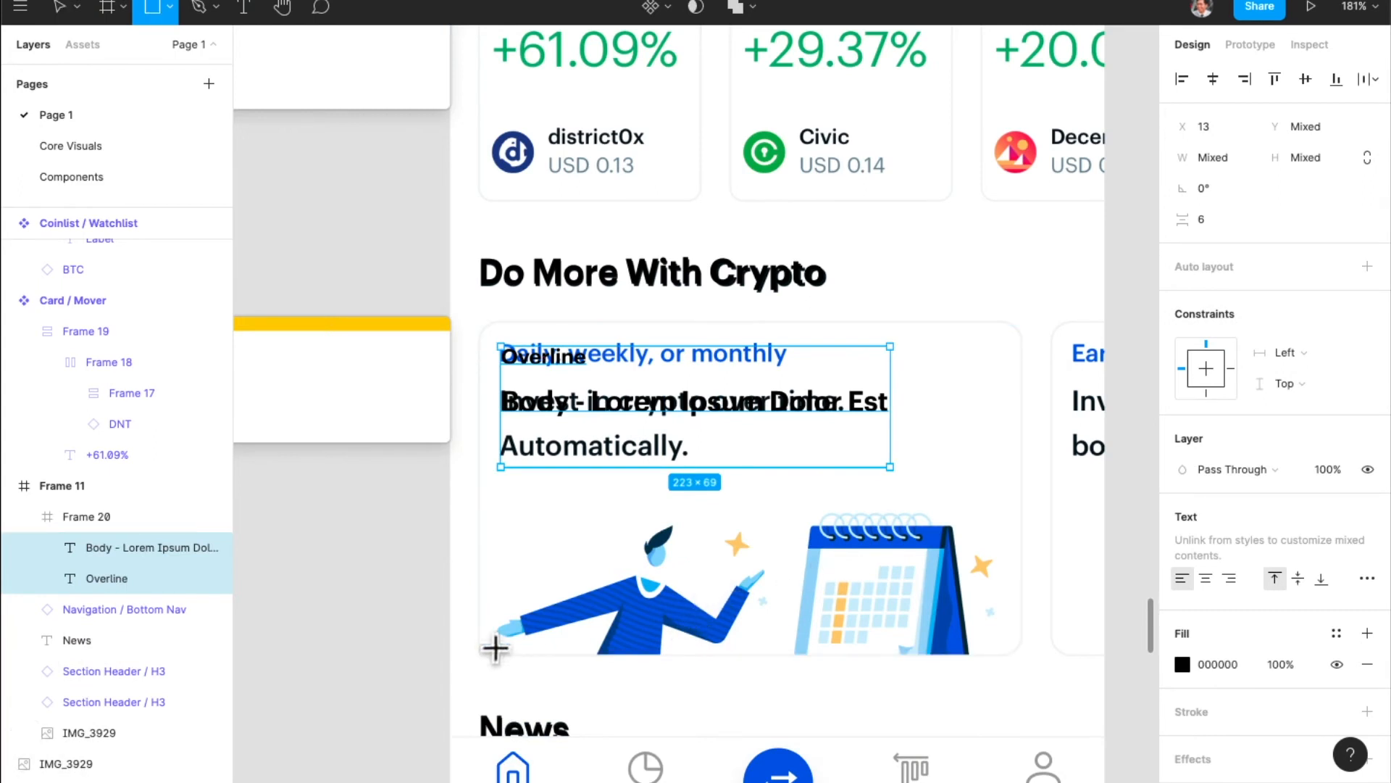
mouse_move(500, 655)
mouse_down()
mouse_move(507, 630)
mouse_move(631, 539)
mouse_move(981, 528)
mouse_move(1002, 505)
mouse_up()
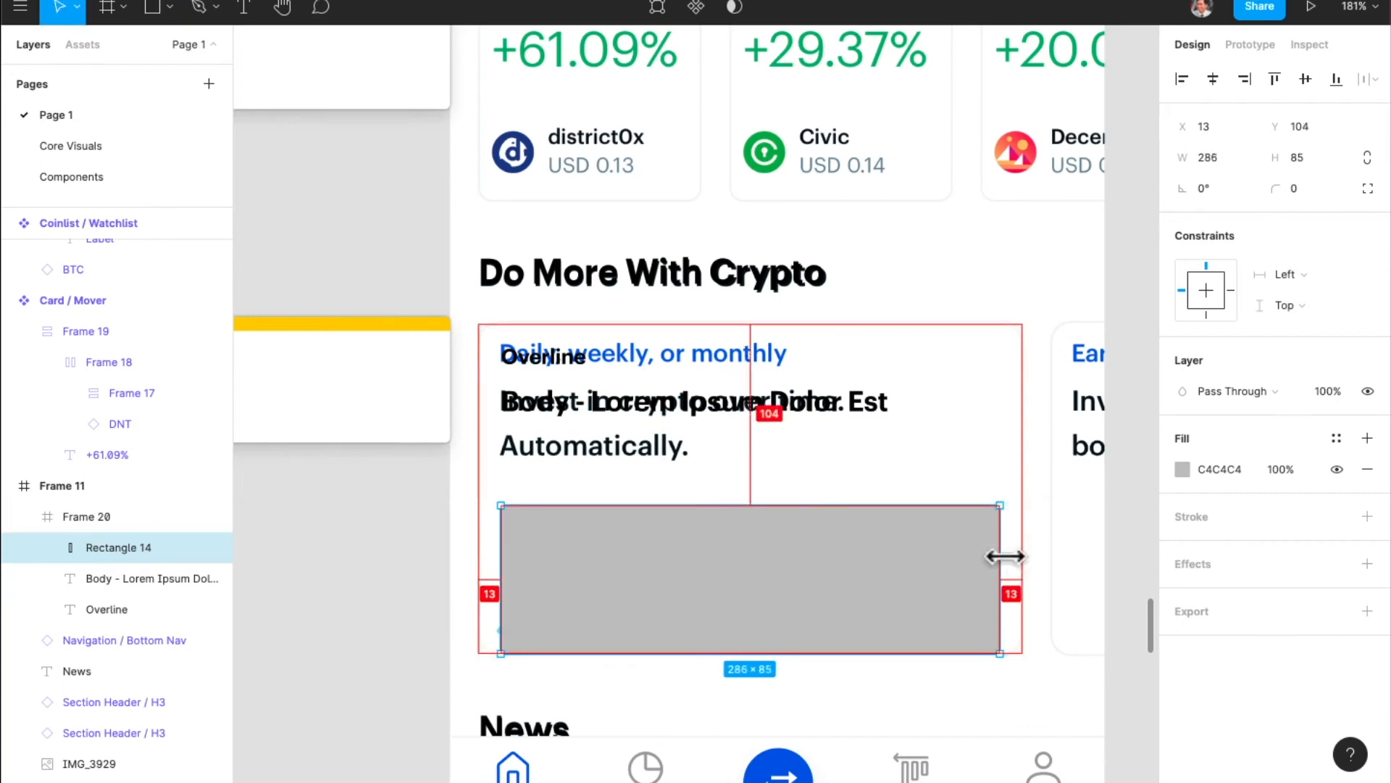
drag(1009, 557, 997, 556)
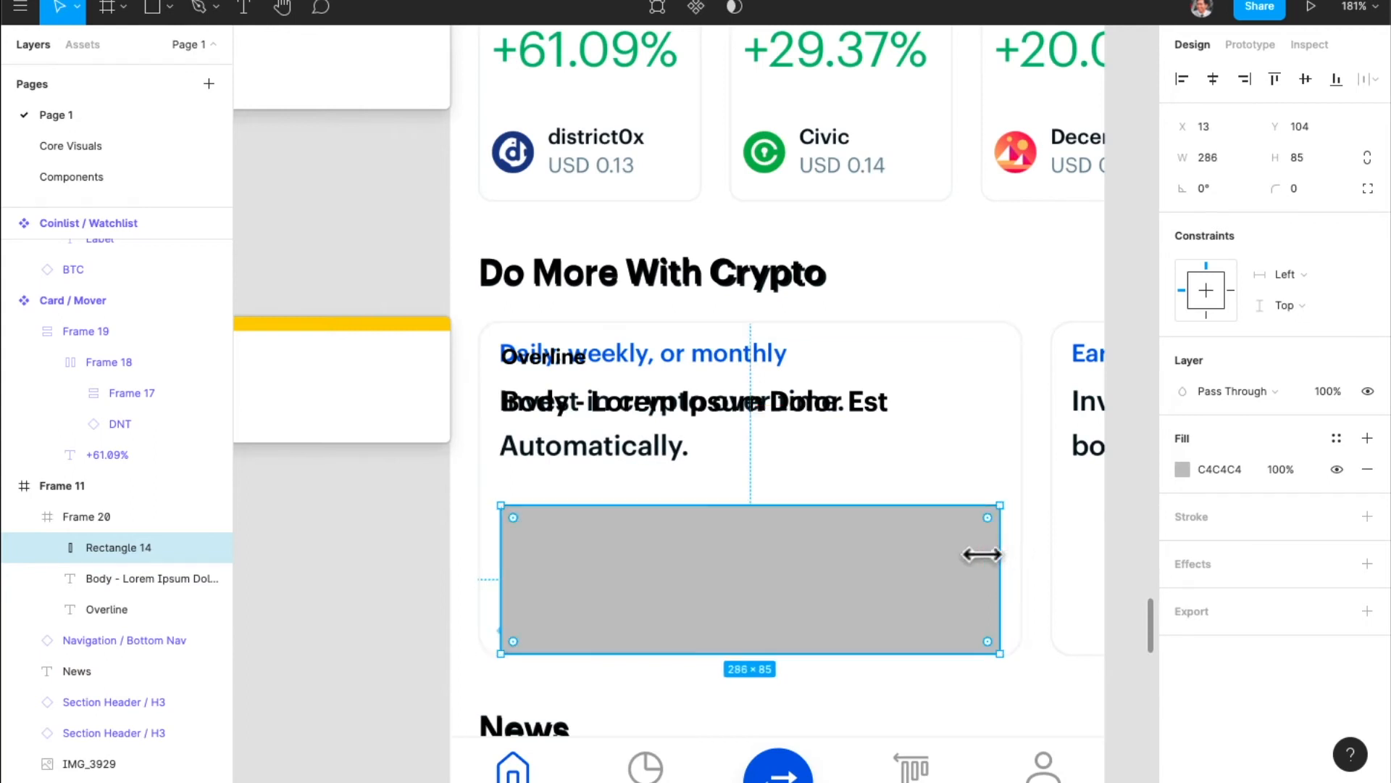
- Nudge the body text box left to X 12 inside the tips card
click(594, 446)
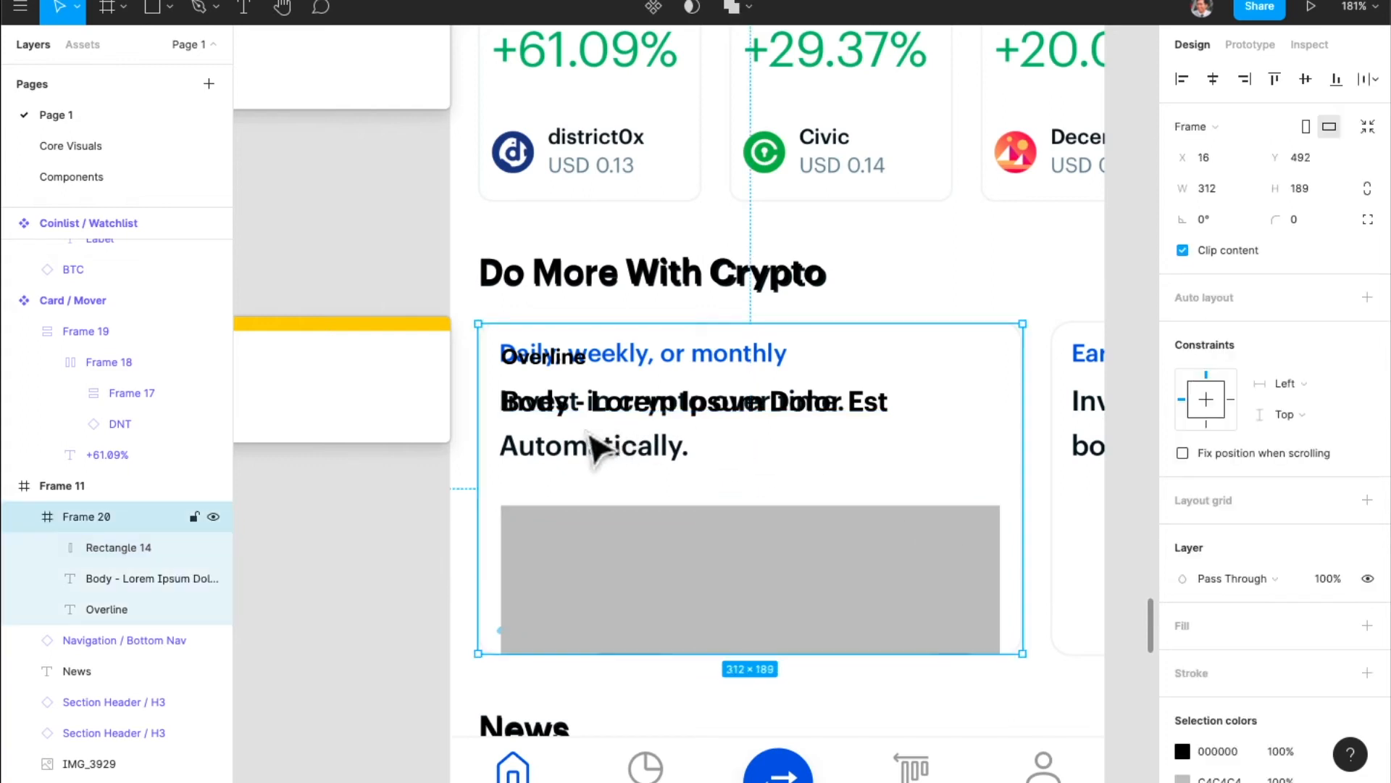
super+click(533, 455)
super+click(539, 398)
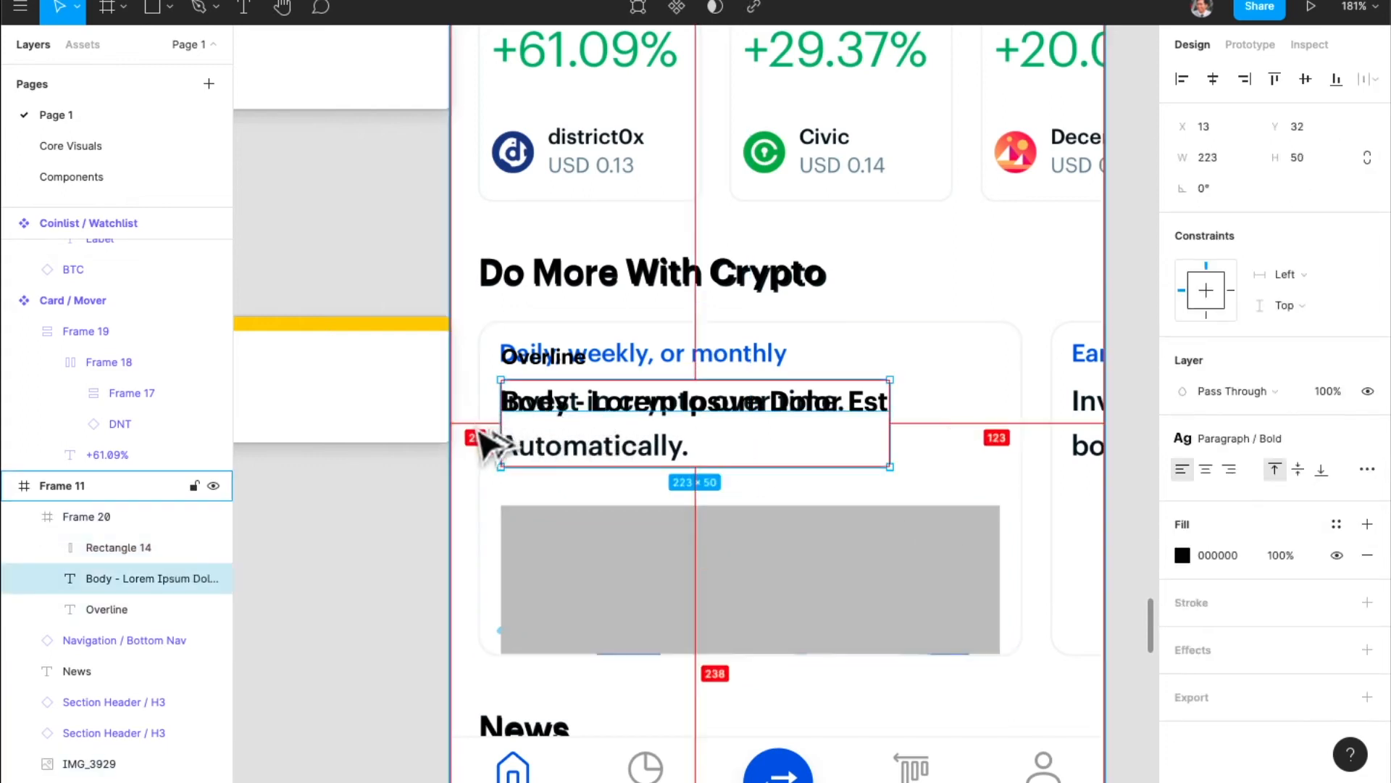
scroll(497, 481, up, 5)
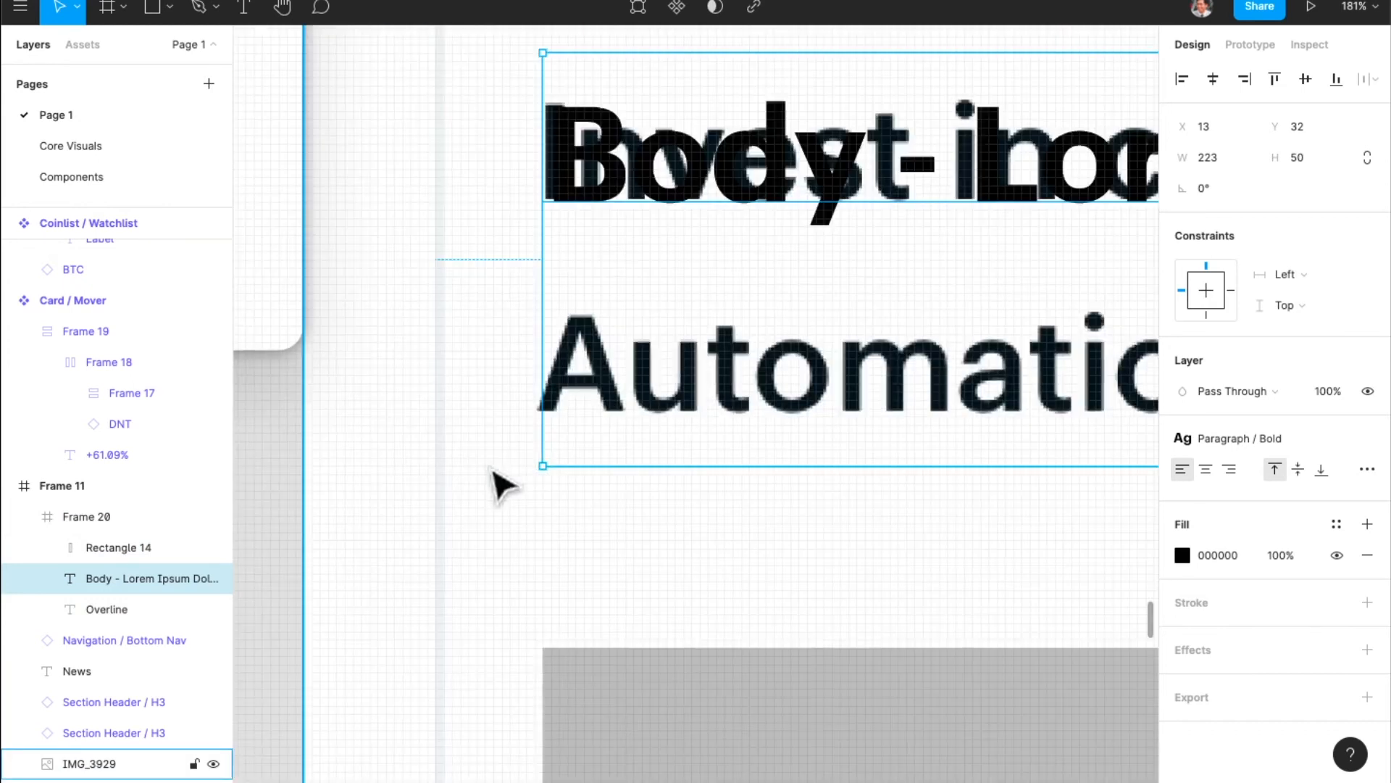
drag(620, 177, 638, 177)
key(Left)
key(Left)
key(Left)
key(Left)
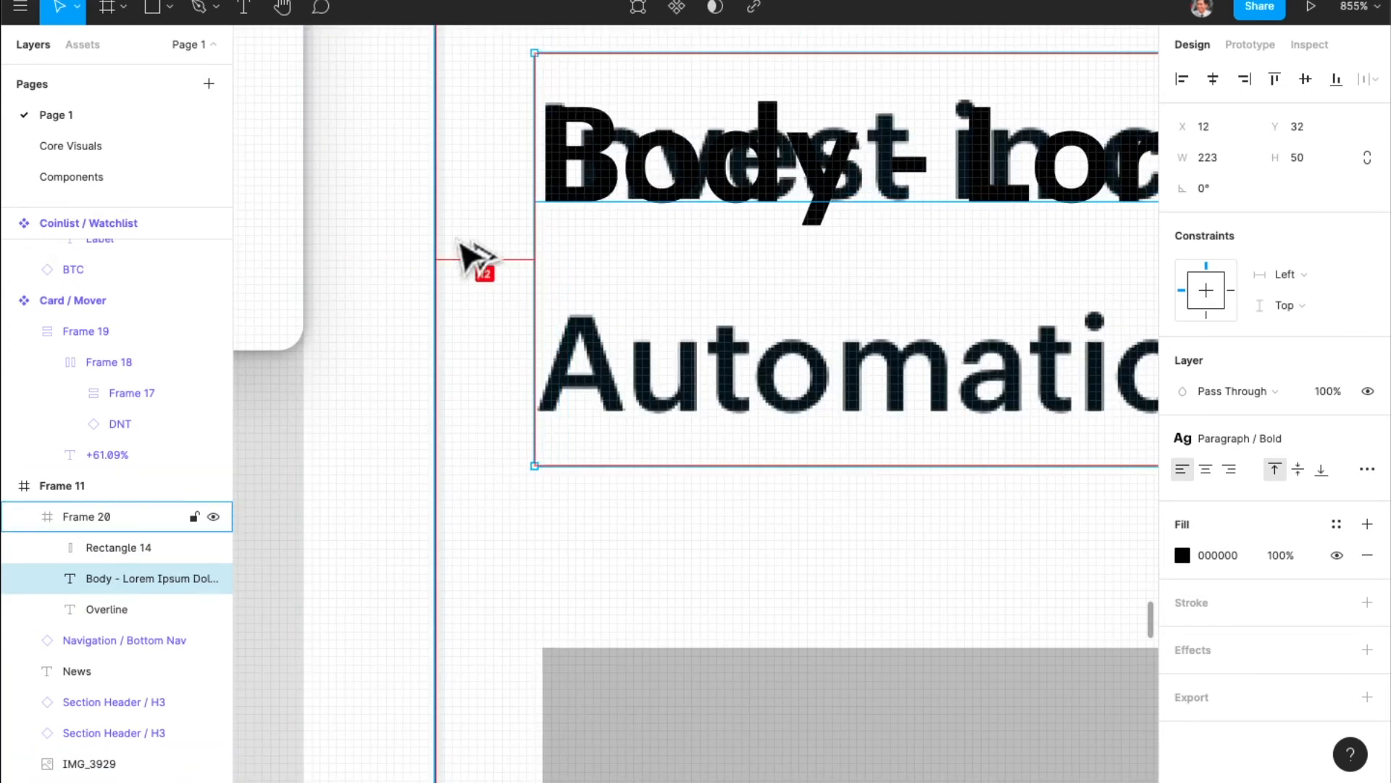
scroll(492, 227, down, 4)
scroll(516, 311, down, 3)
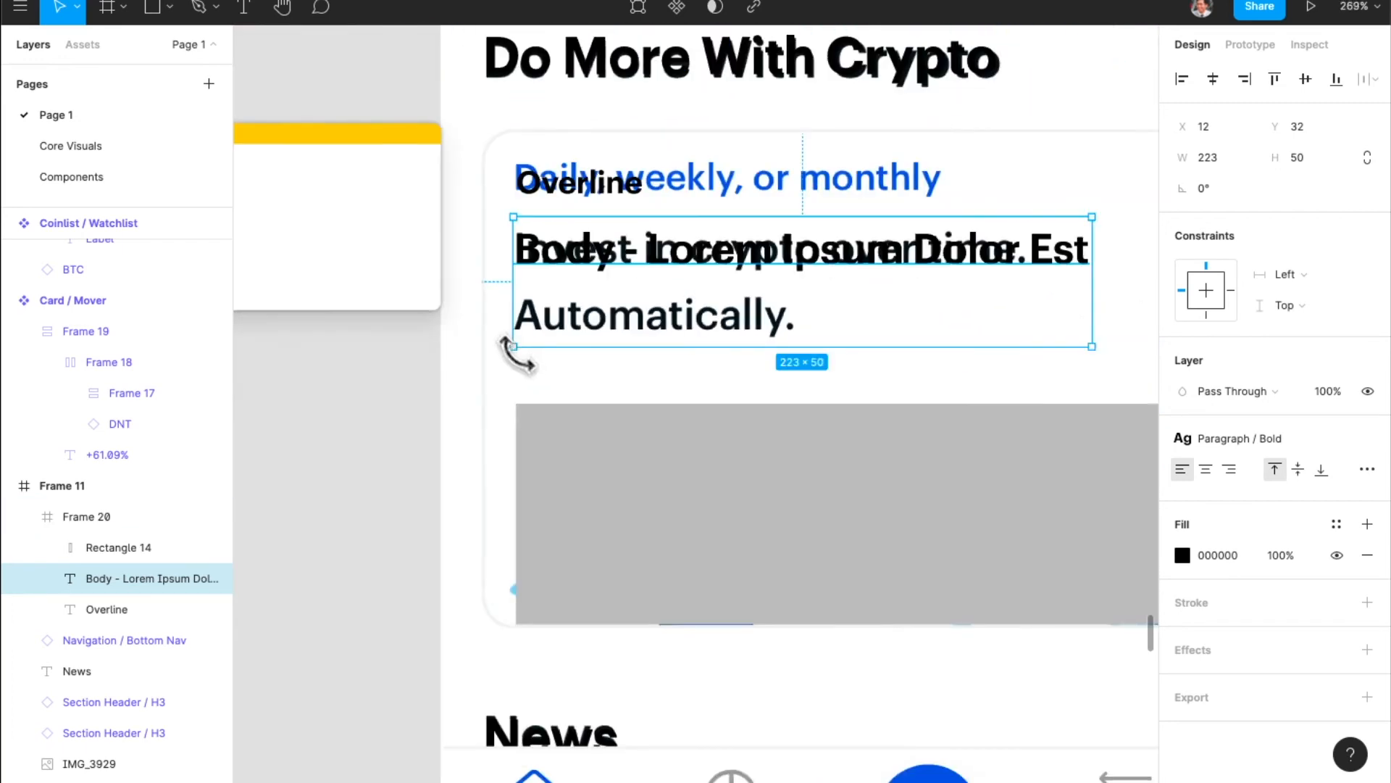
- Try to combine the placeholder rectangle, body text and overline in a single auto layout
click(590, 472)
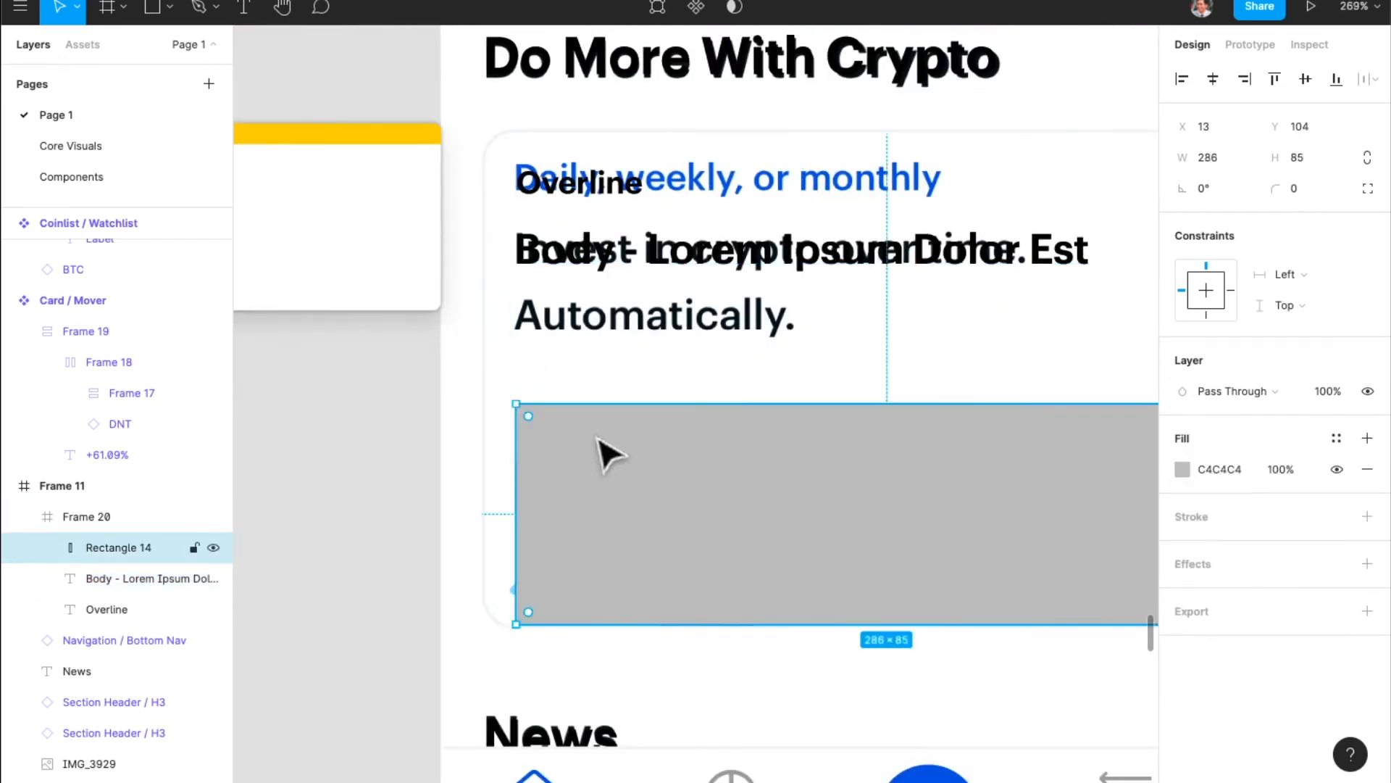
shift+click(602, 279)
shift+click(631, 191)
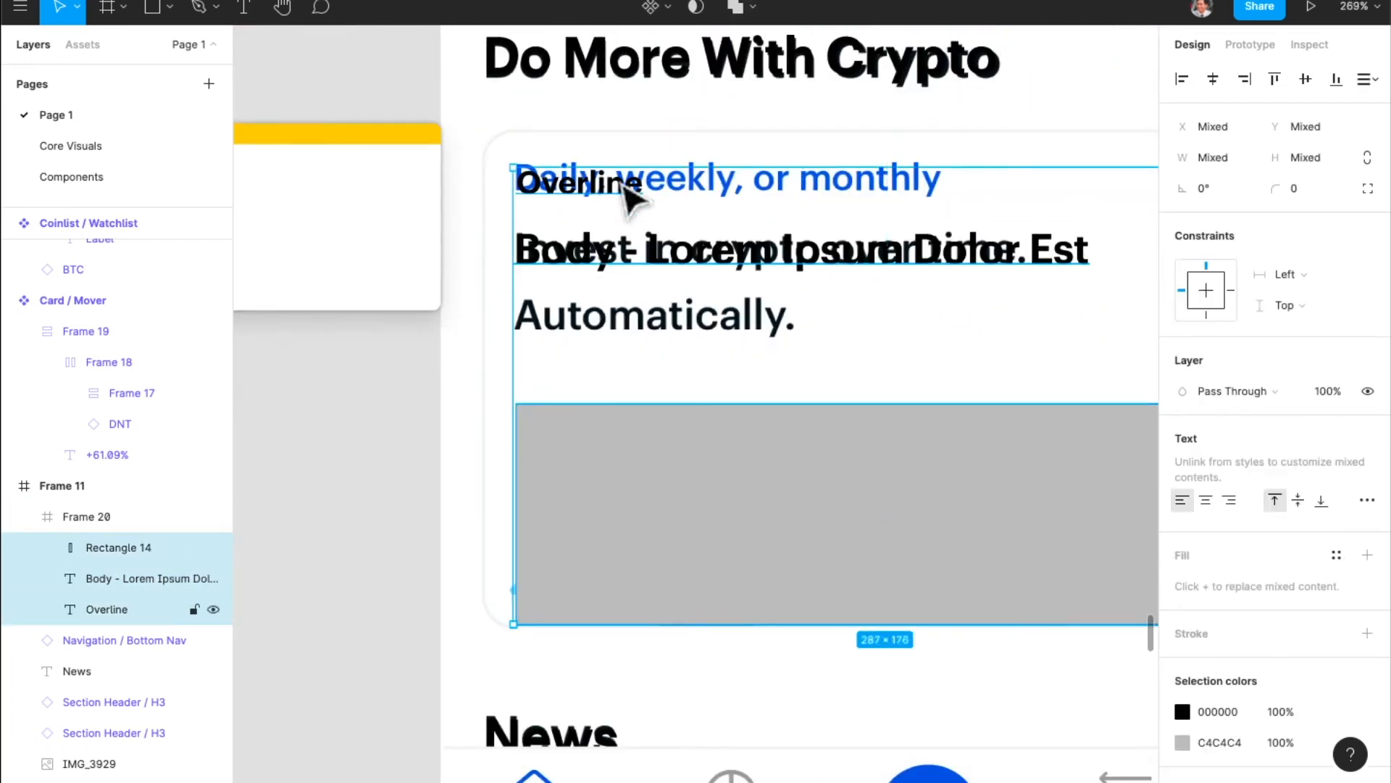
click(663, 463)
shift+click(624, 273)
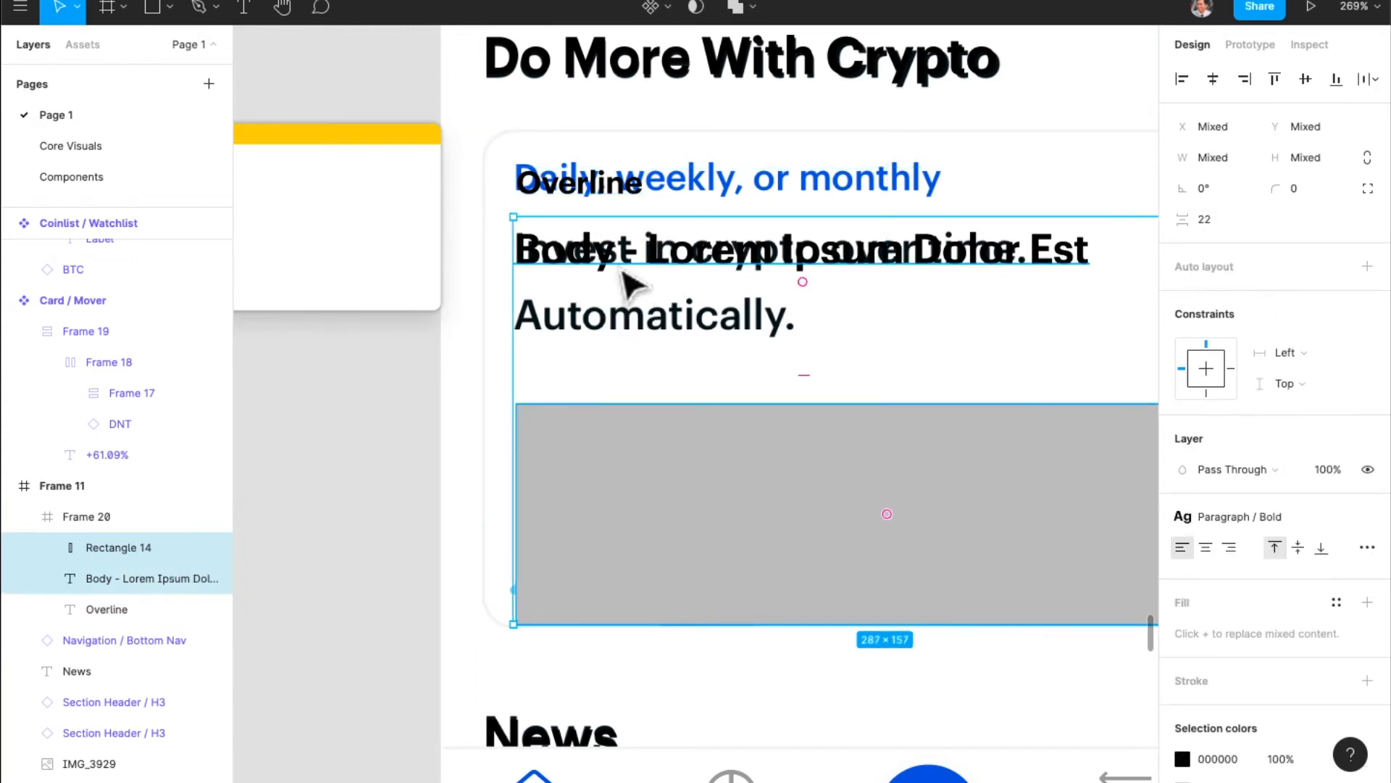
shift+click(589, 198)
key(shift+a)
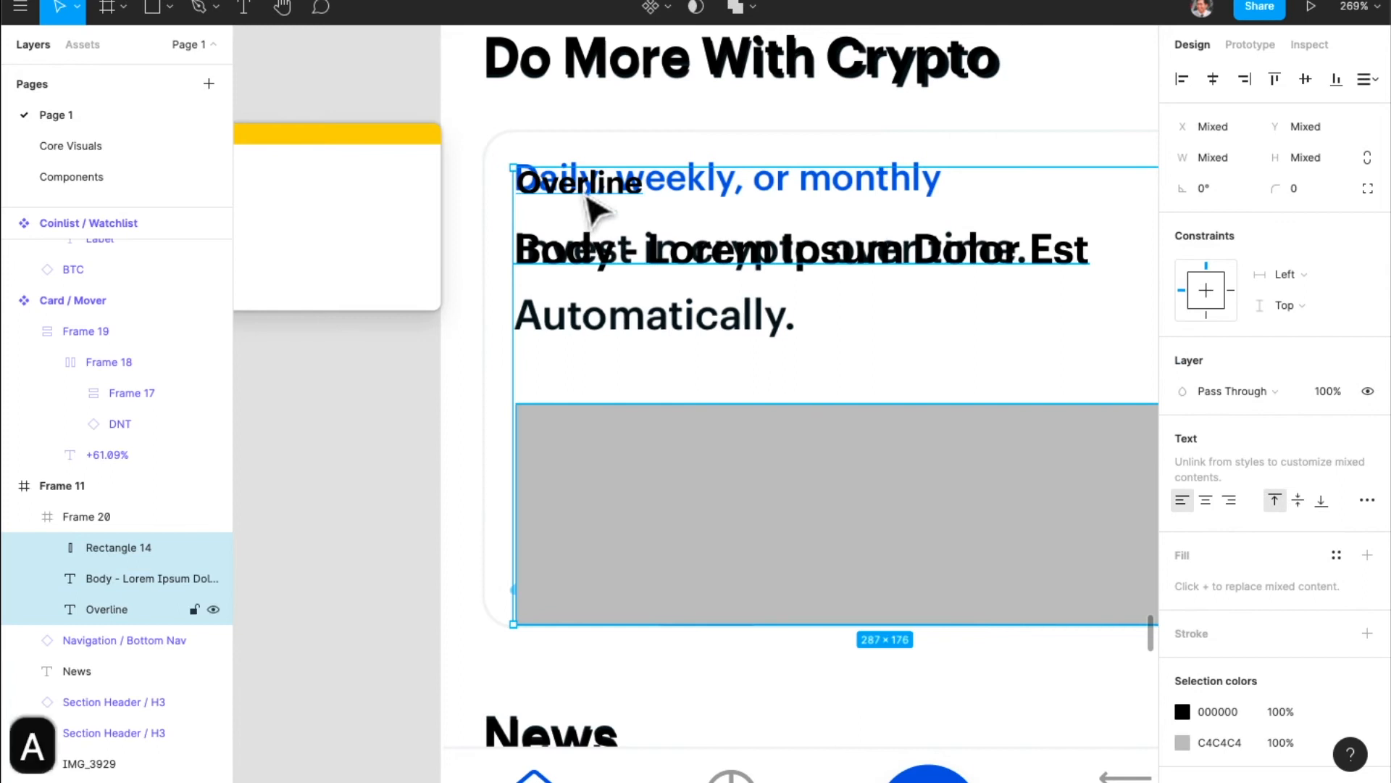
key(super+z)
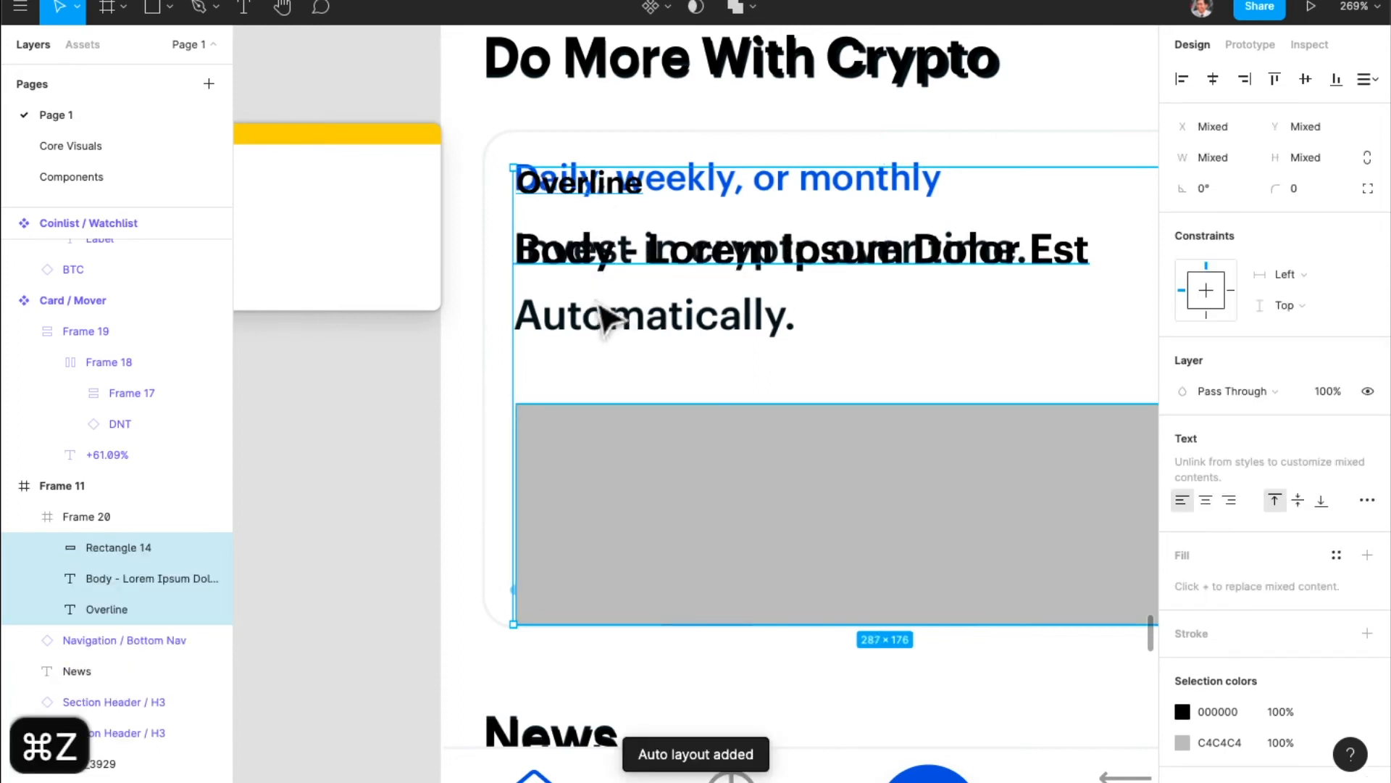
- Combine the tips card's overline and body text in a vertical auto layout
click(590, 274)
shift+click(590, 194)
key(shift+a)
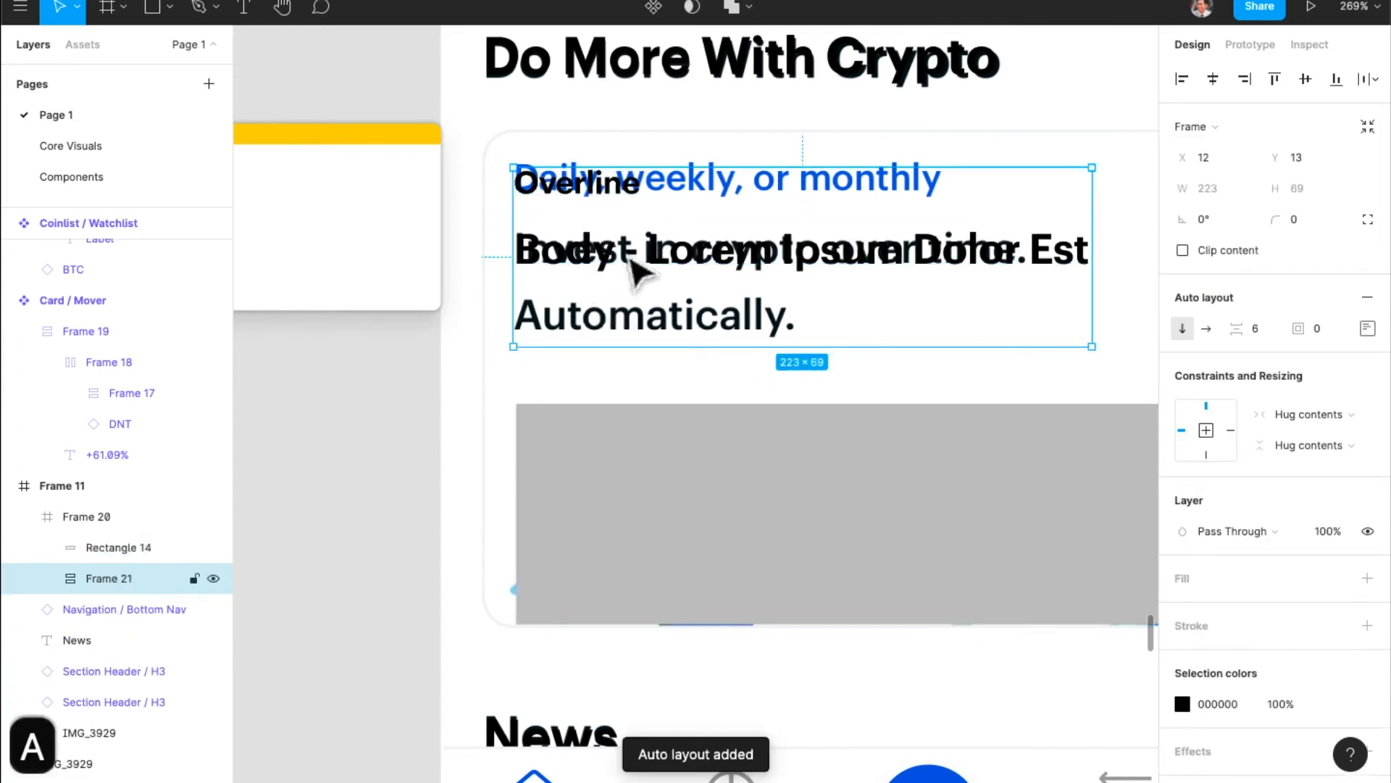
- Combine the text group and the placeholder rectangle in an outer vertical auto layout
shift+click(685, 467)
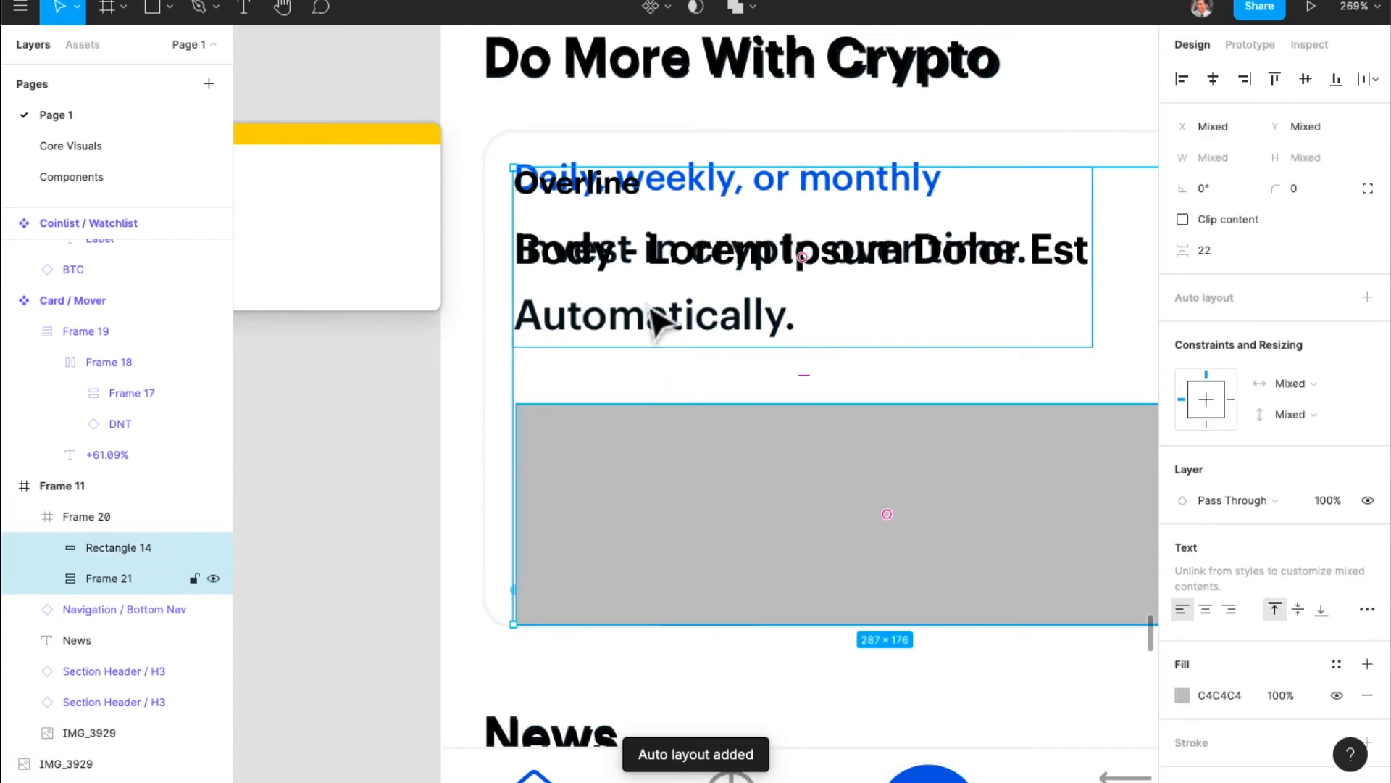
click(696, 497)
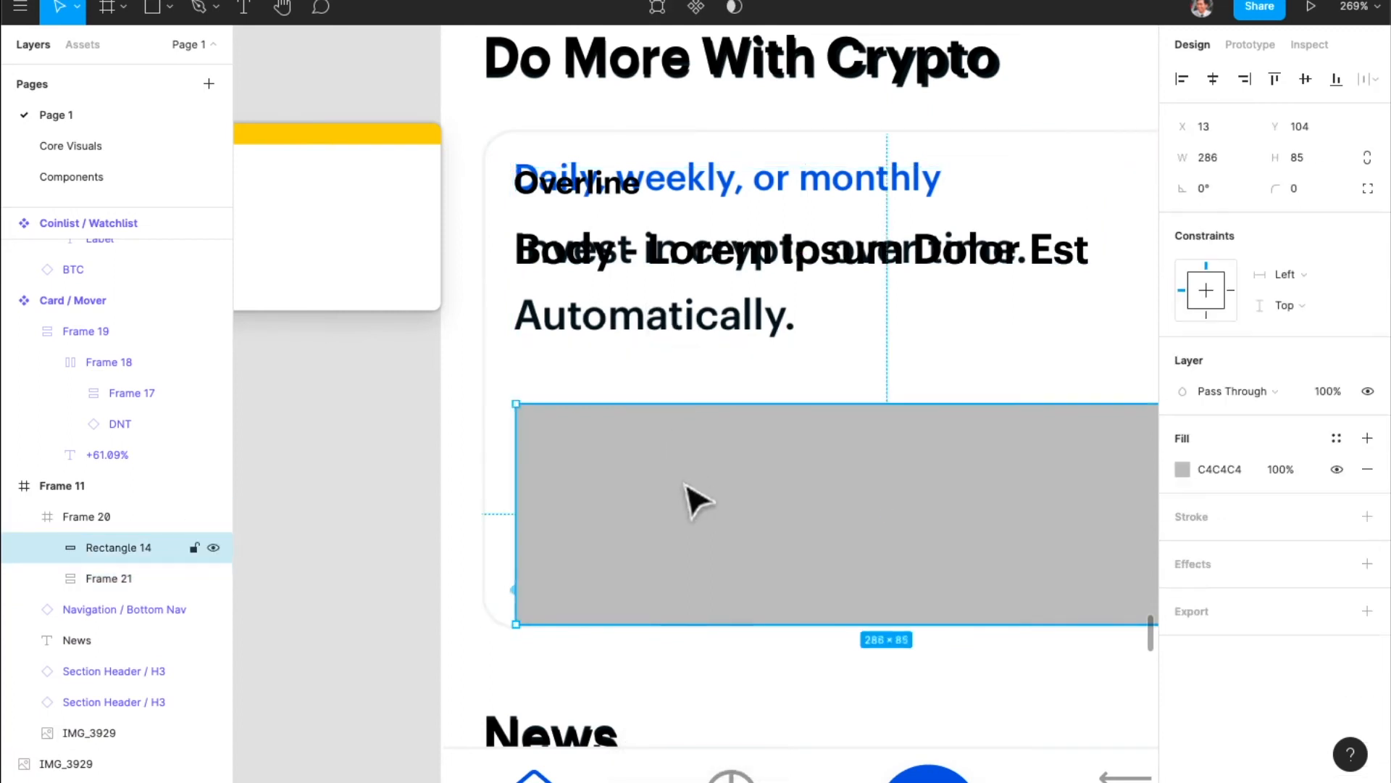
shift+click(672, 300)
key(shift+a)
scroll(592, 465, down, 1)
scroll(591, 465, right, 3)
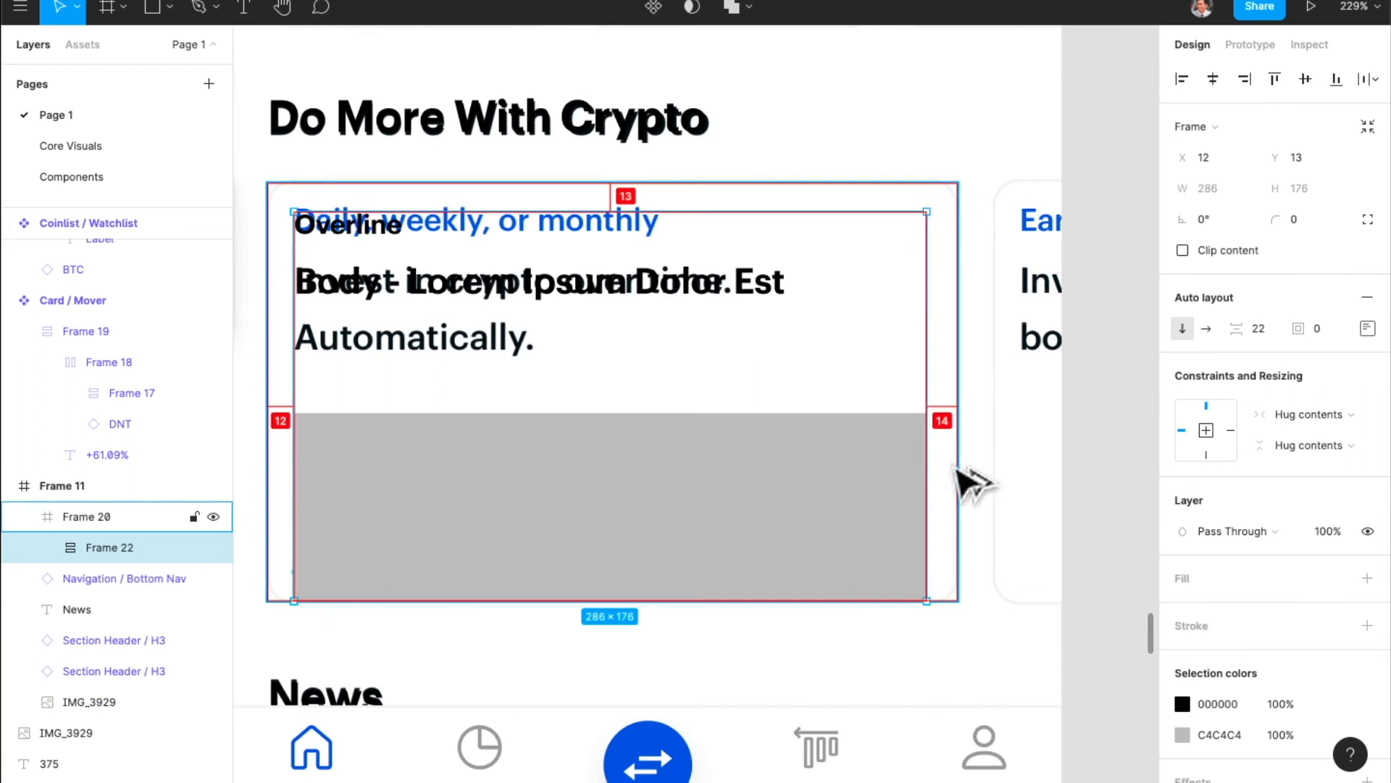
- Widen the placeholder rectangle to a width of 288
click(867, 471)
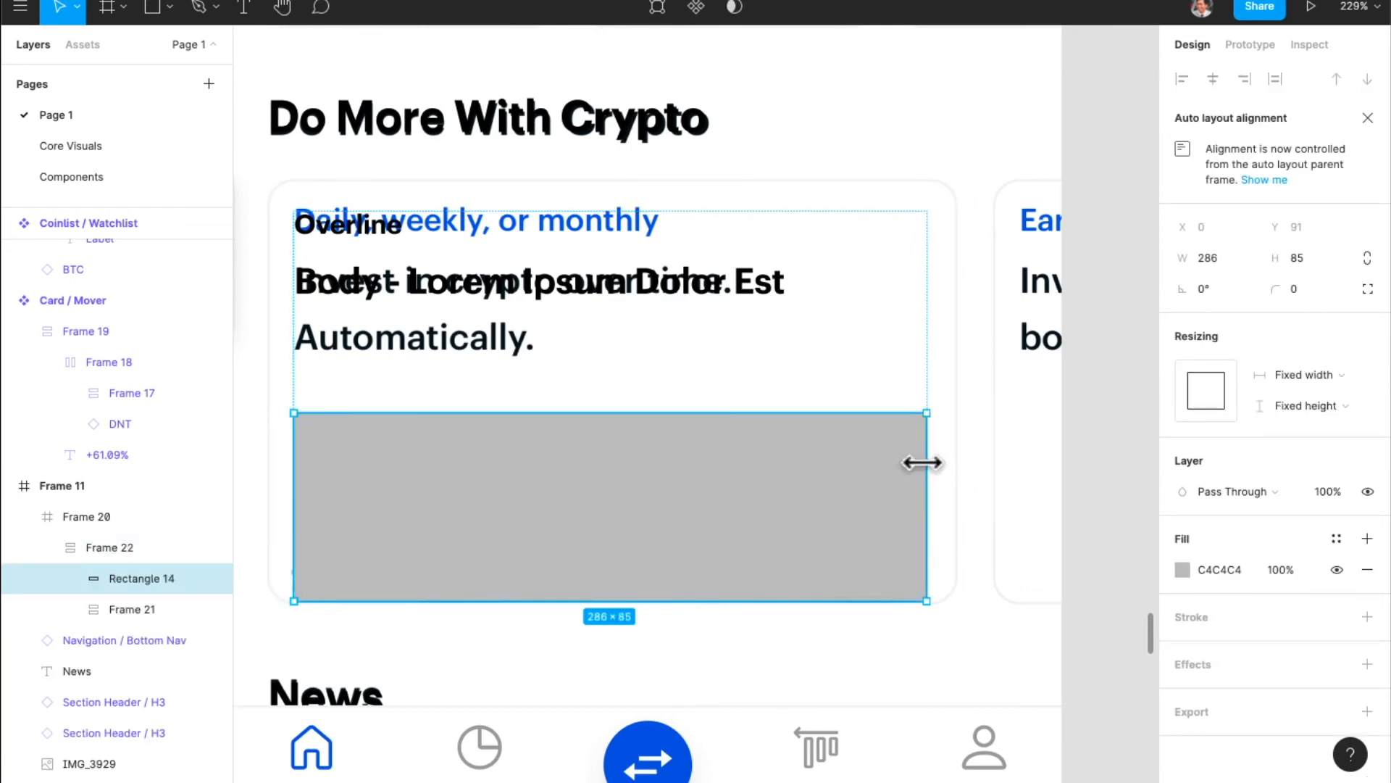
drag(932, 464, 934, 465)
key(super+z)
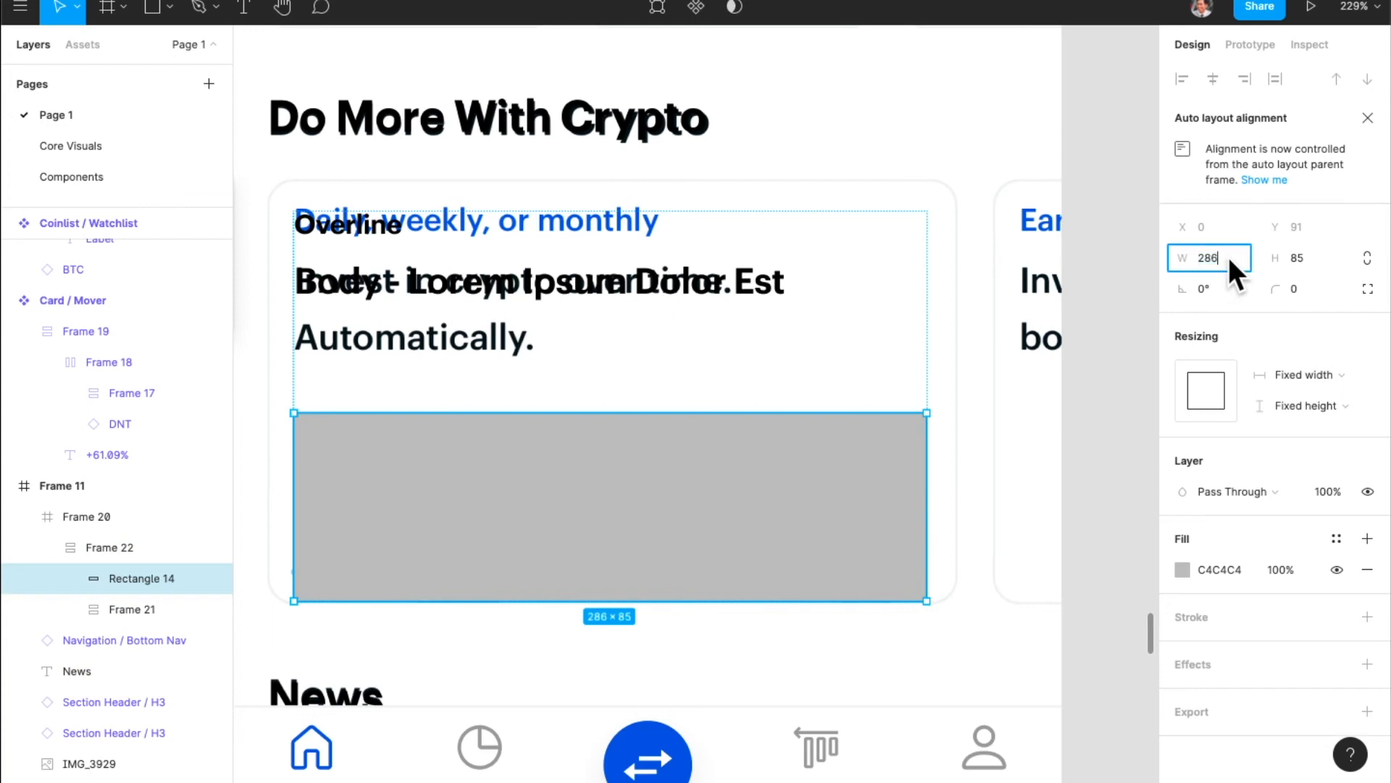
text(+2)
key(Return)
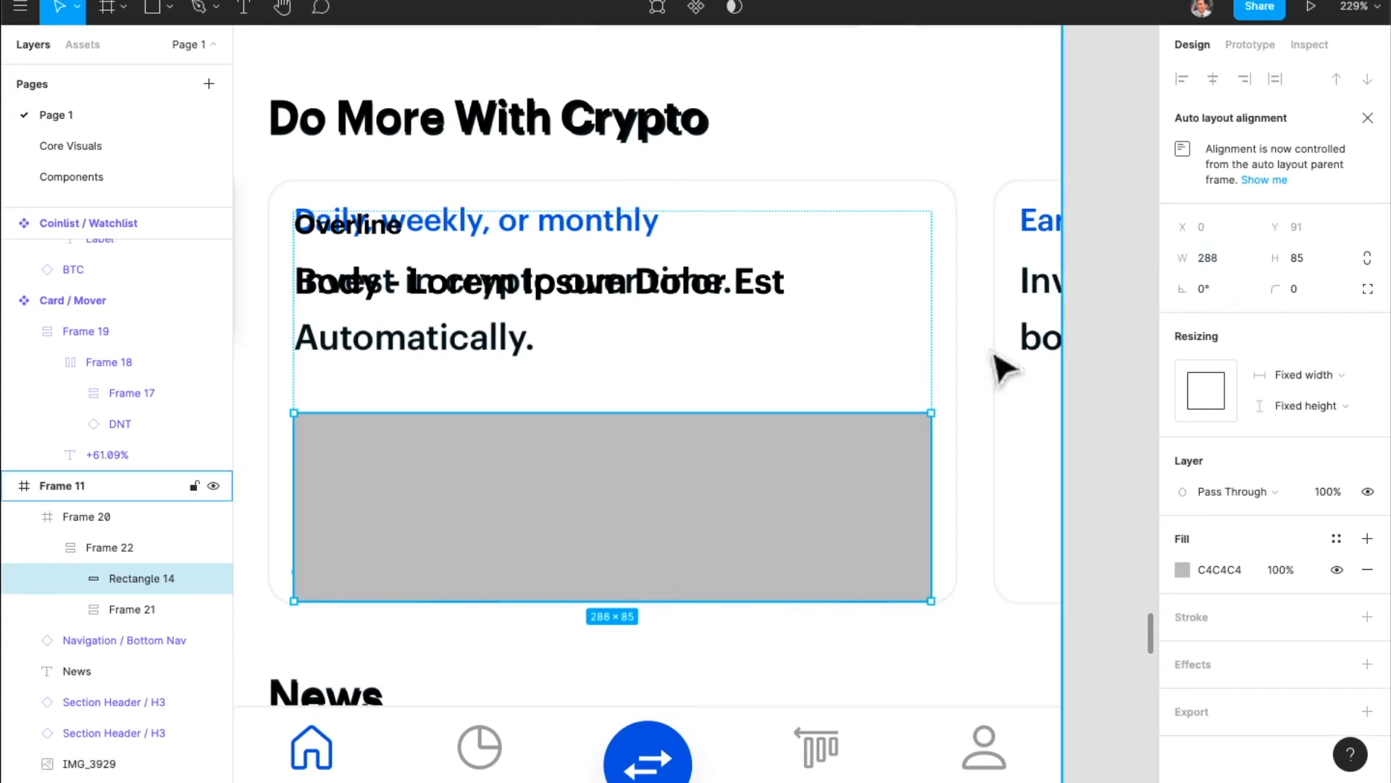
scroll(942, 471, left, 4)
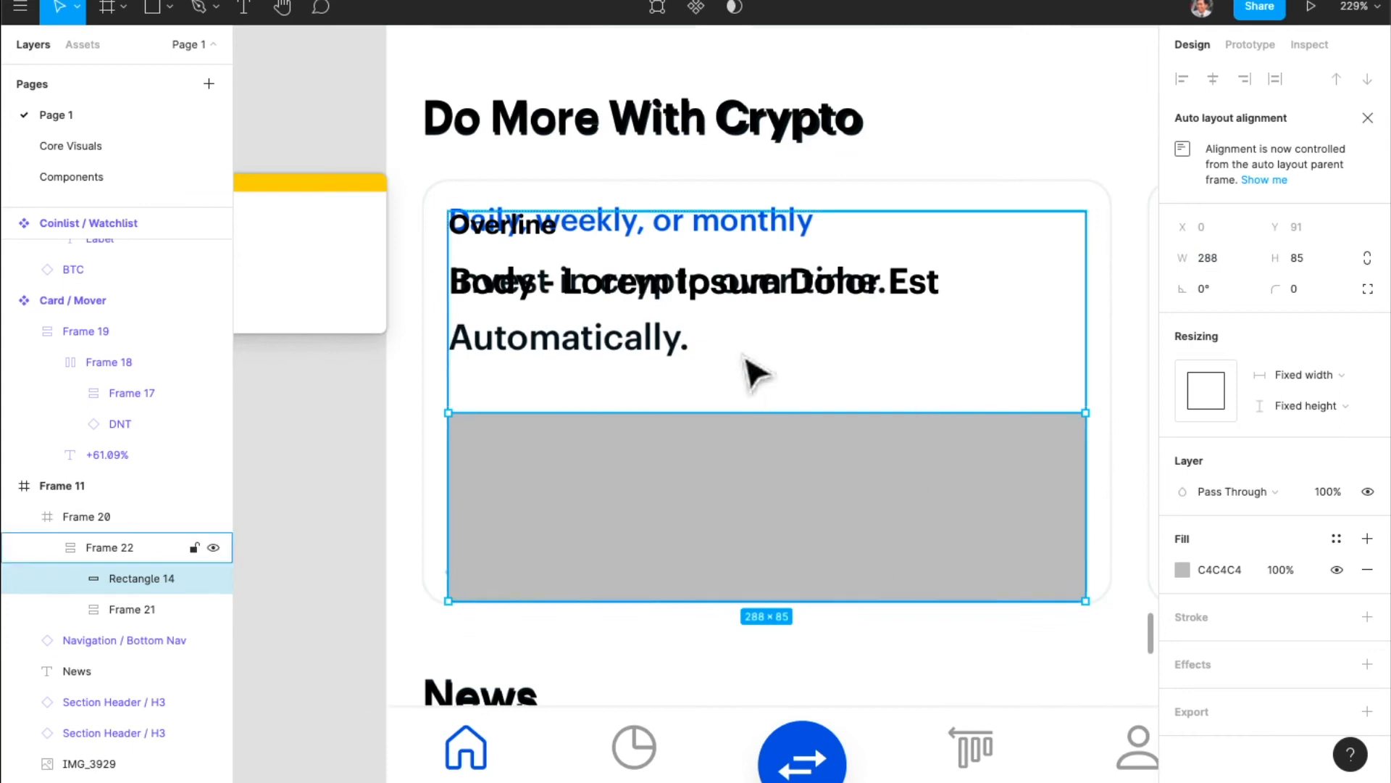
- Nudge the auto layout holding the text and rectangle up to Y 12 within the tips card frame
click(1003, 378)
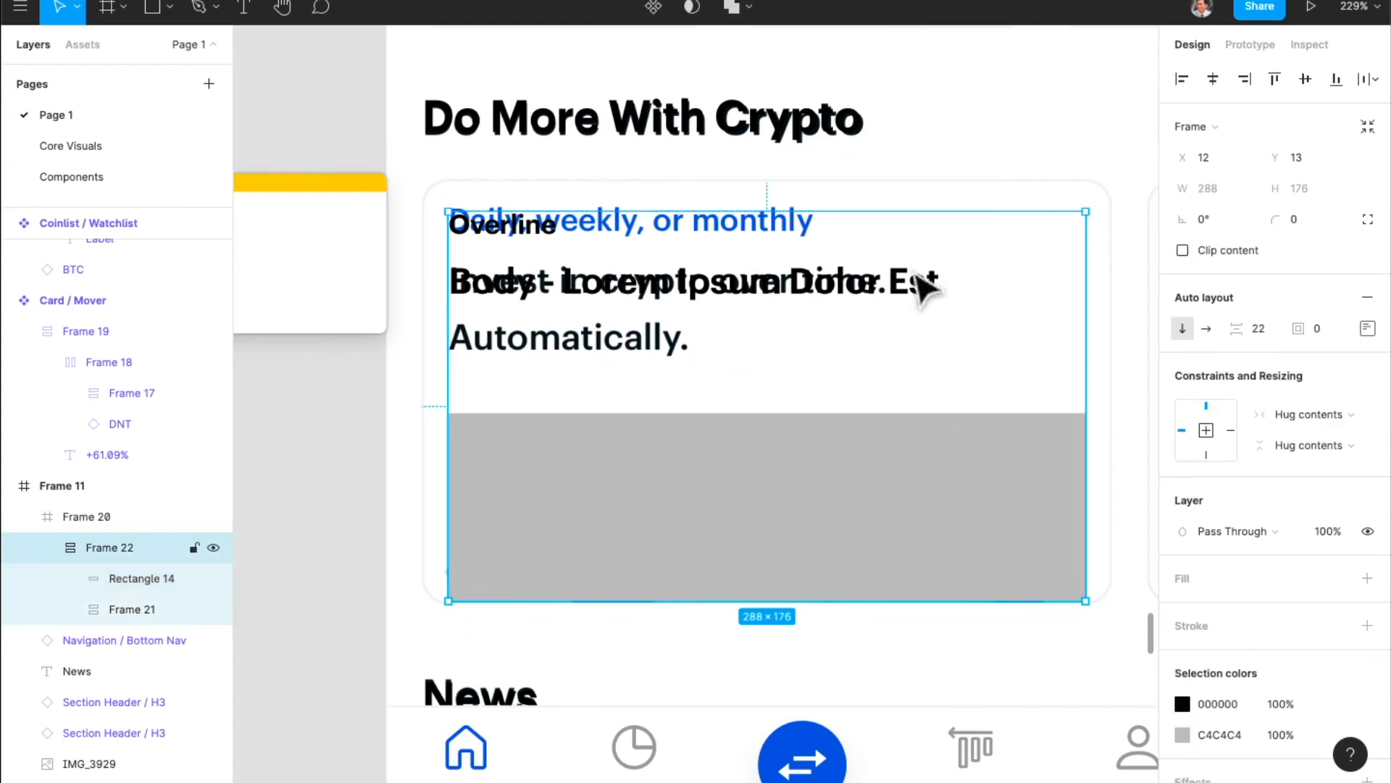
key(F15)
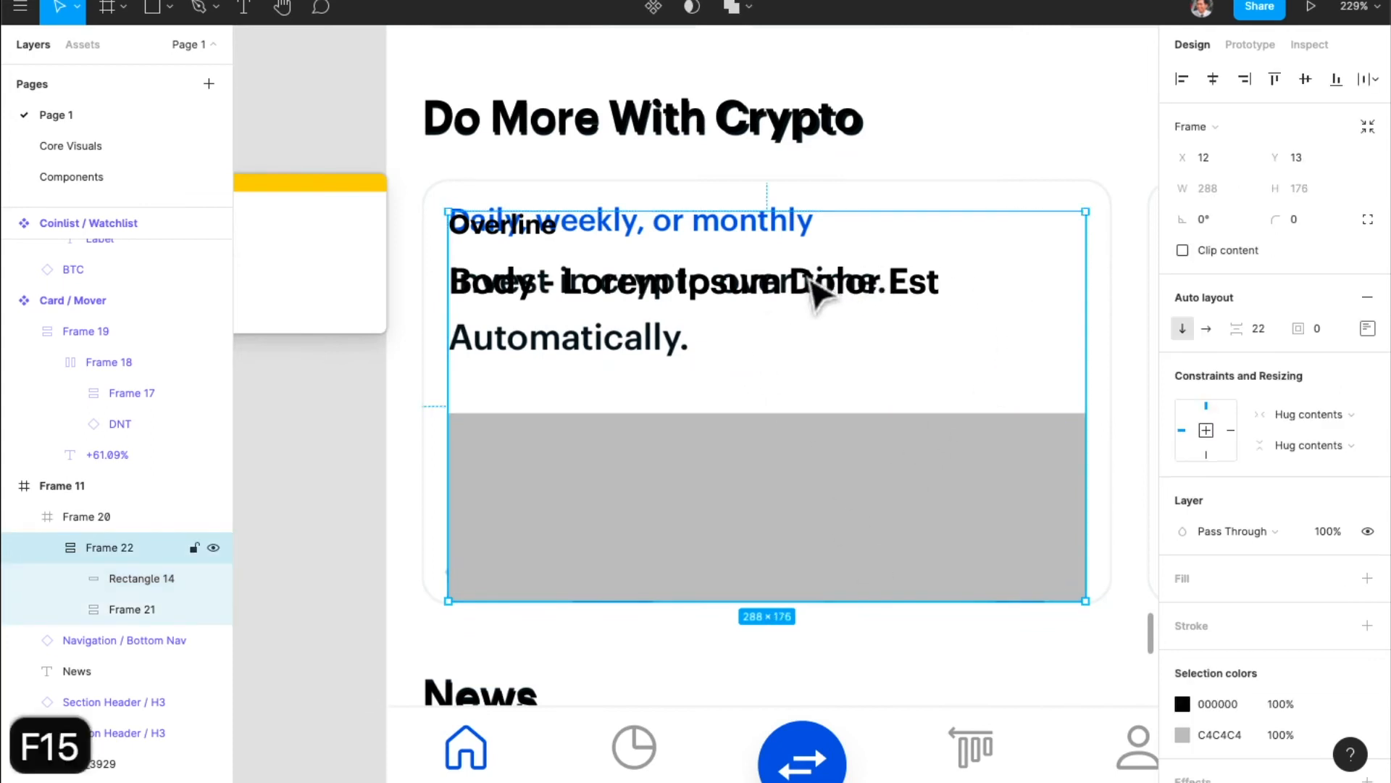
key(Up)
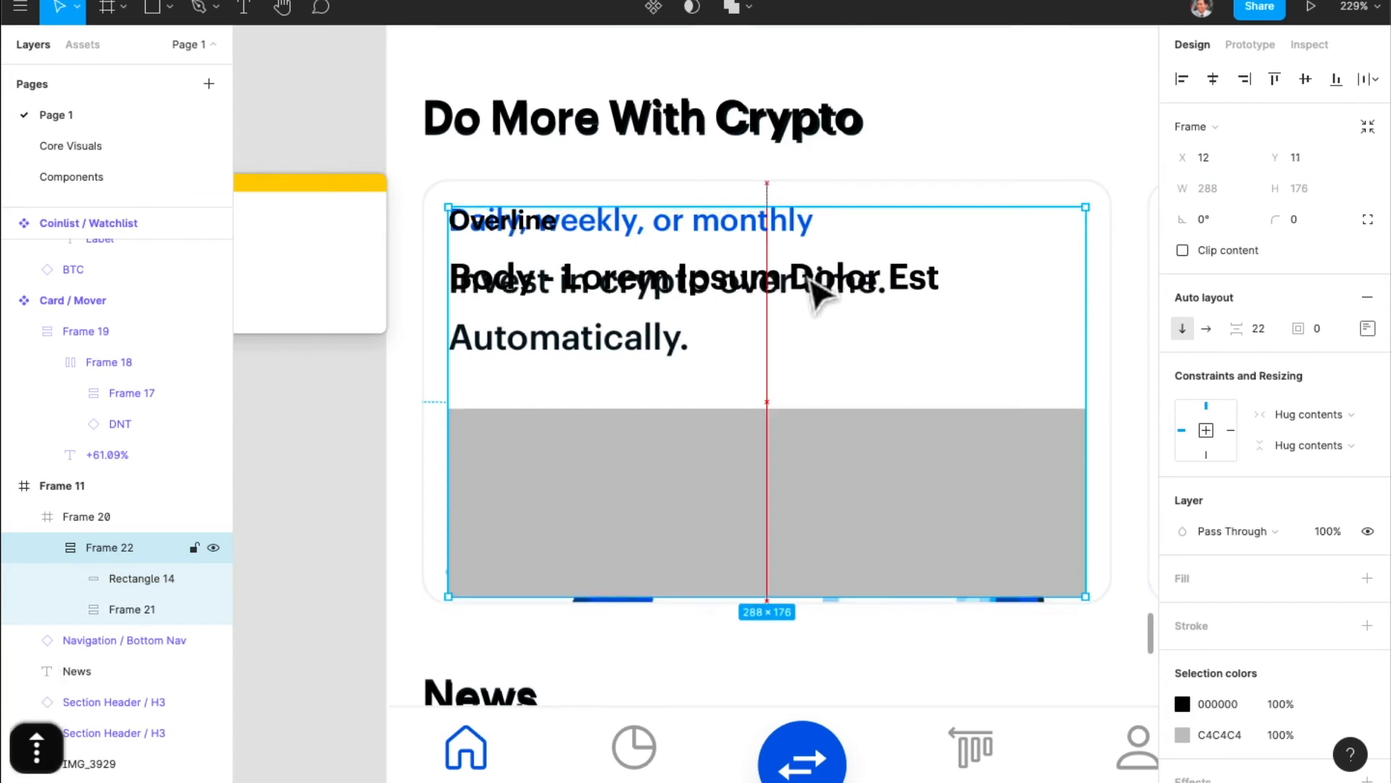
key(Up)
key(Down)
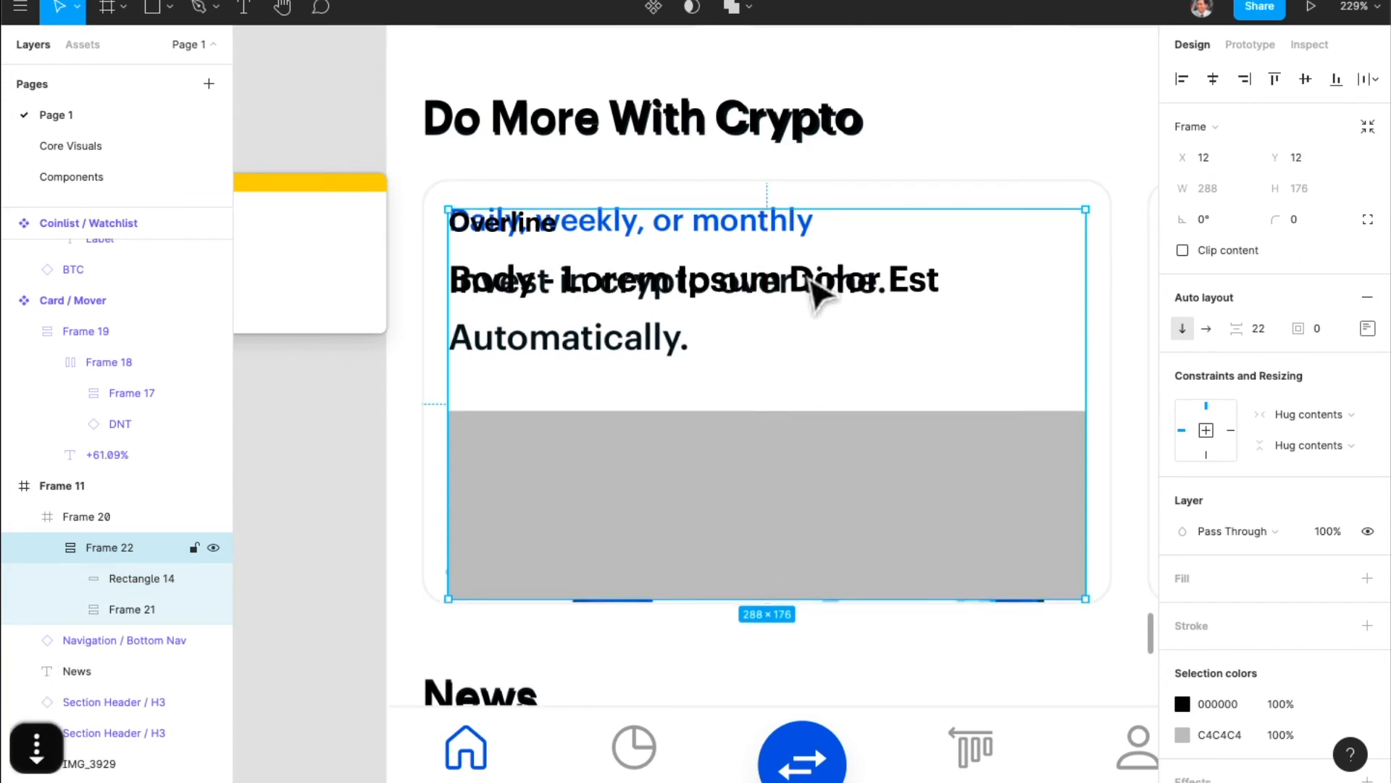
- Compare the card frame and its text with the reference card up close, nudging the frame down and back up
scroll(481, 186, up, 5)
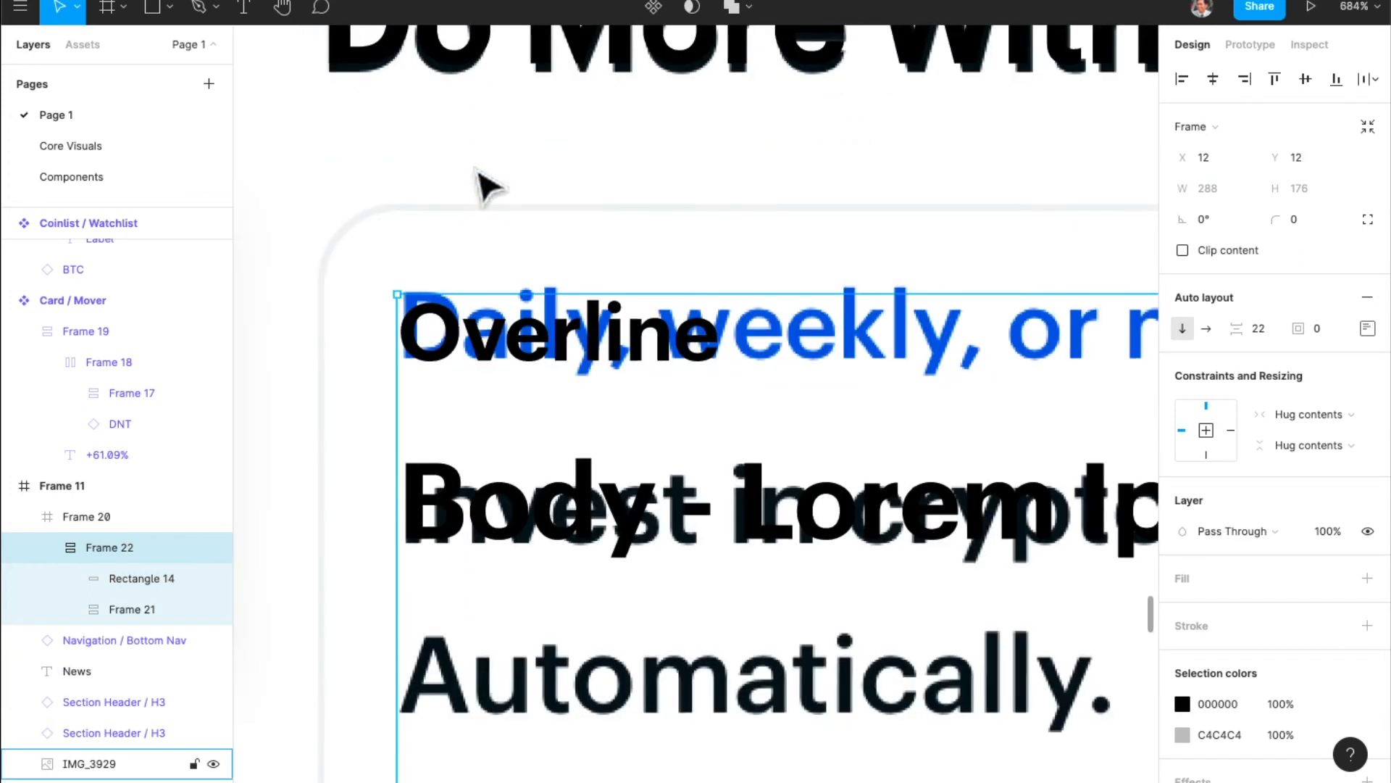
double_click(527, 349)
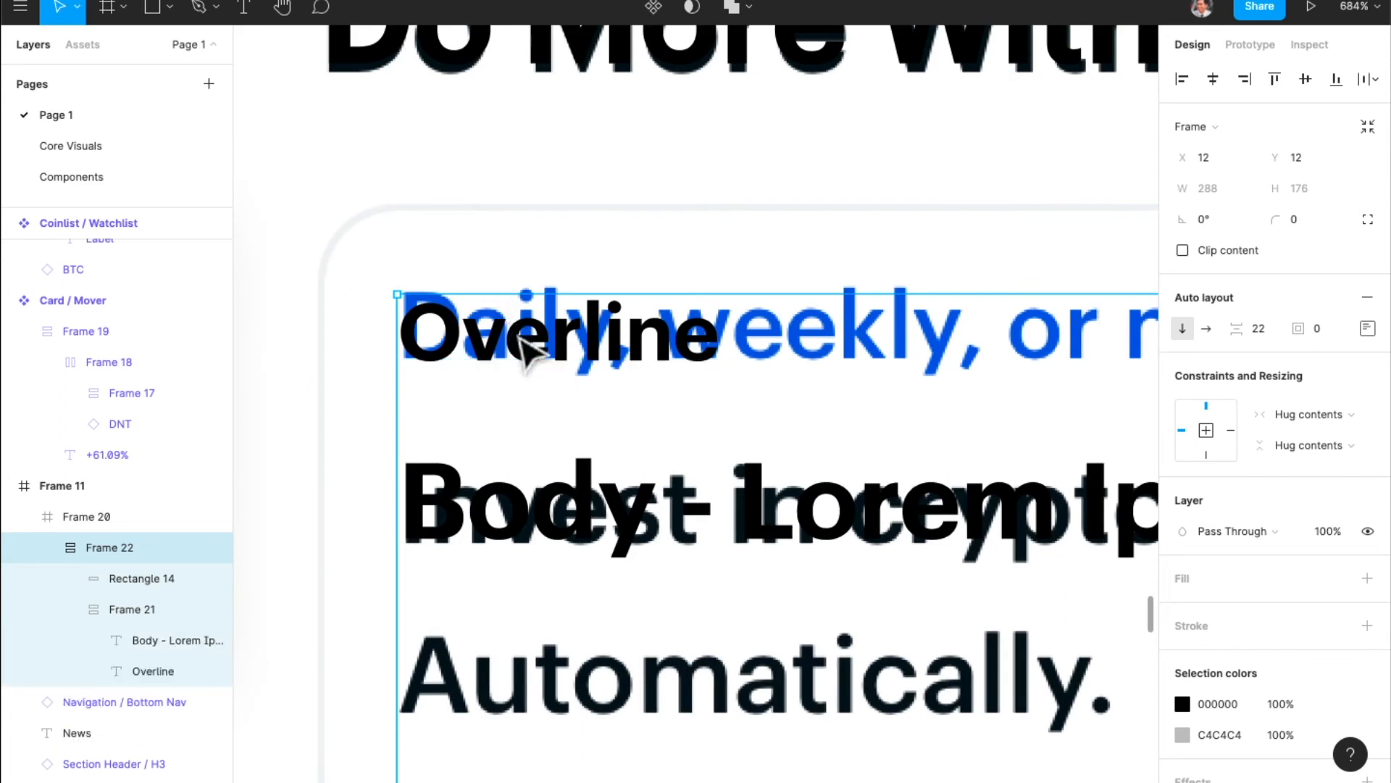
key(Escape)
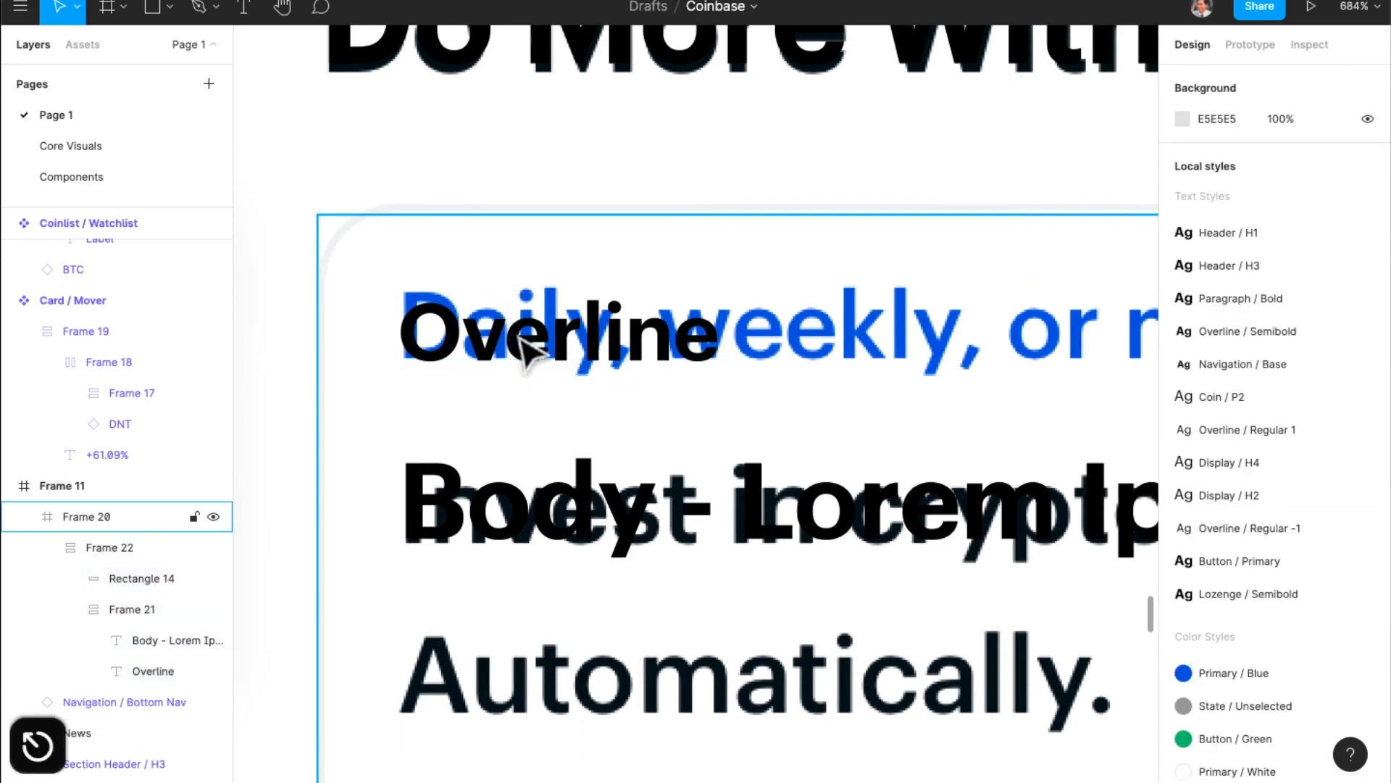
scroll(519, 337, down, 1)
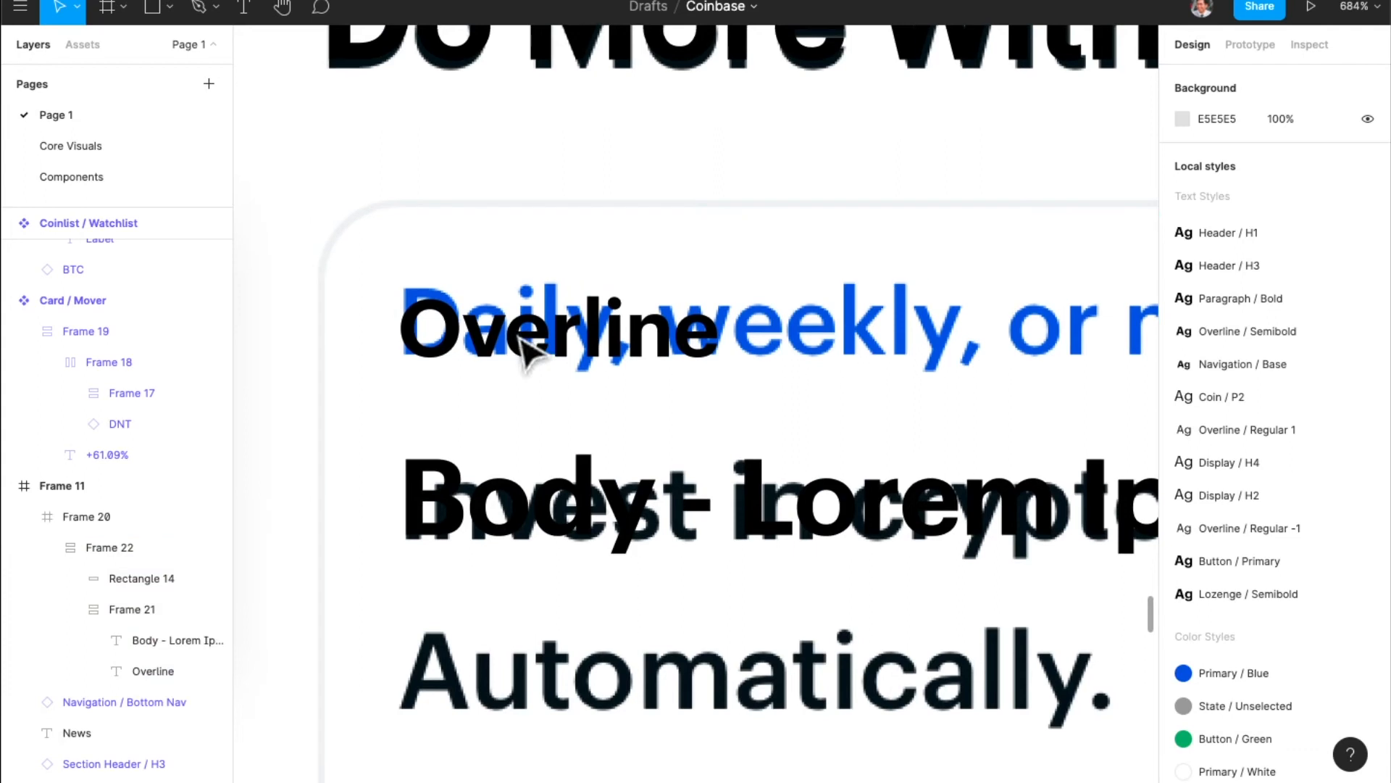
click(478, 502)
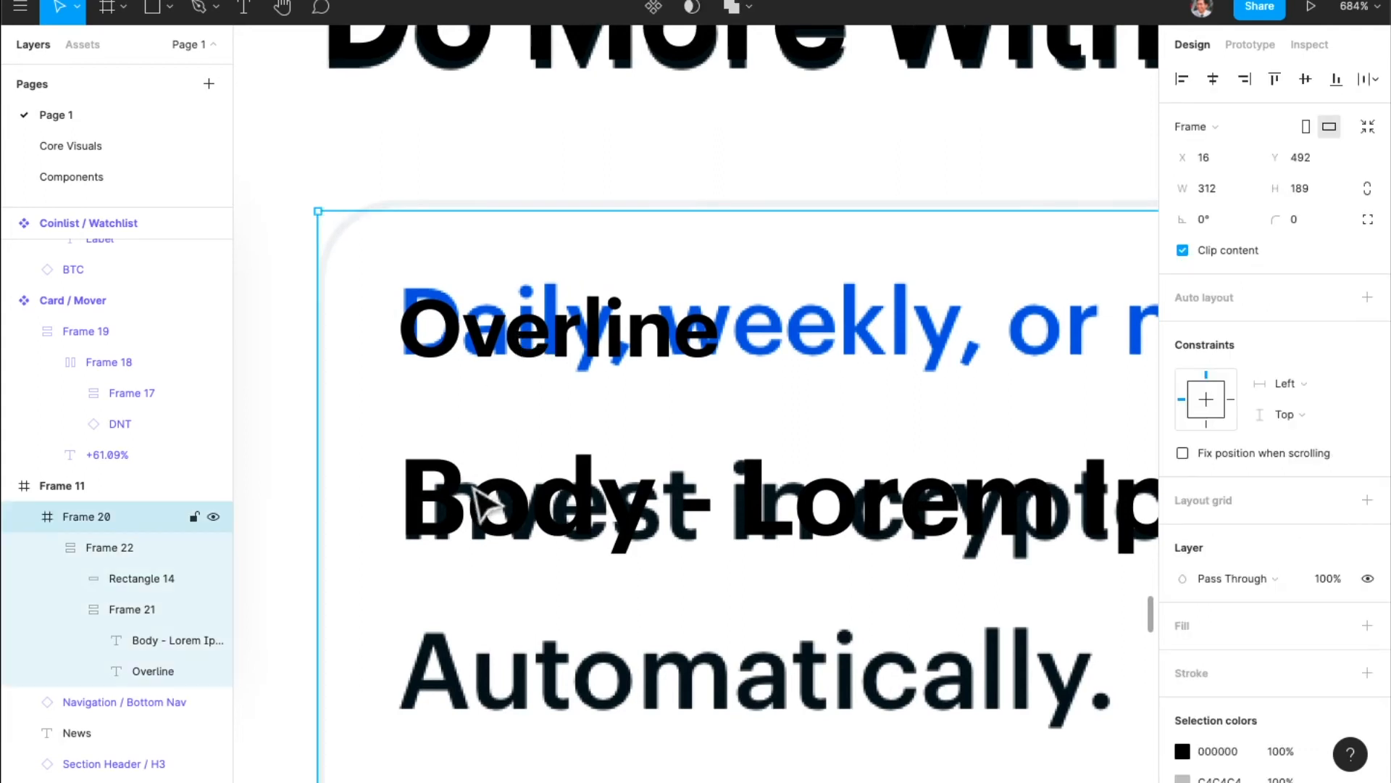
key(Down)
key(Up)
scroll(478, 502, down, 5)
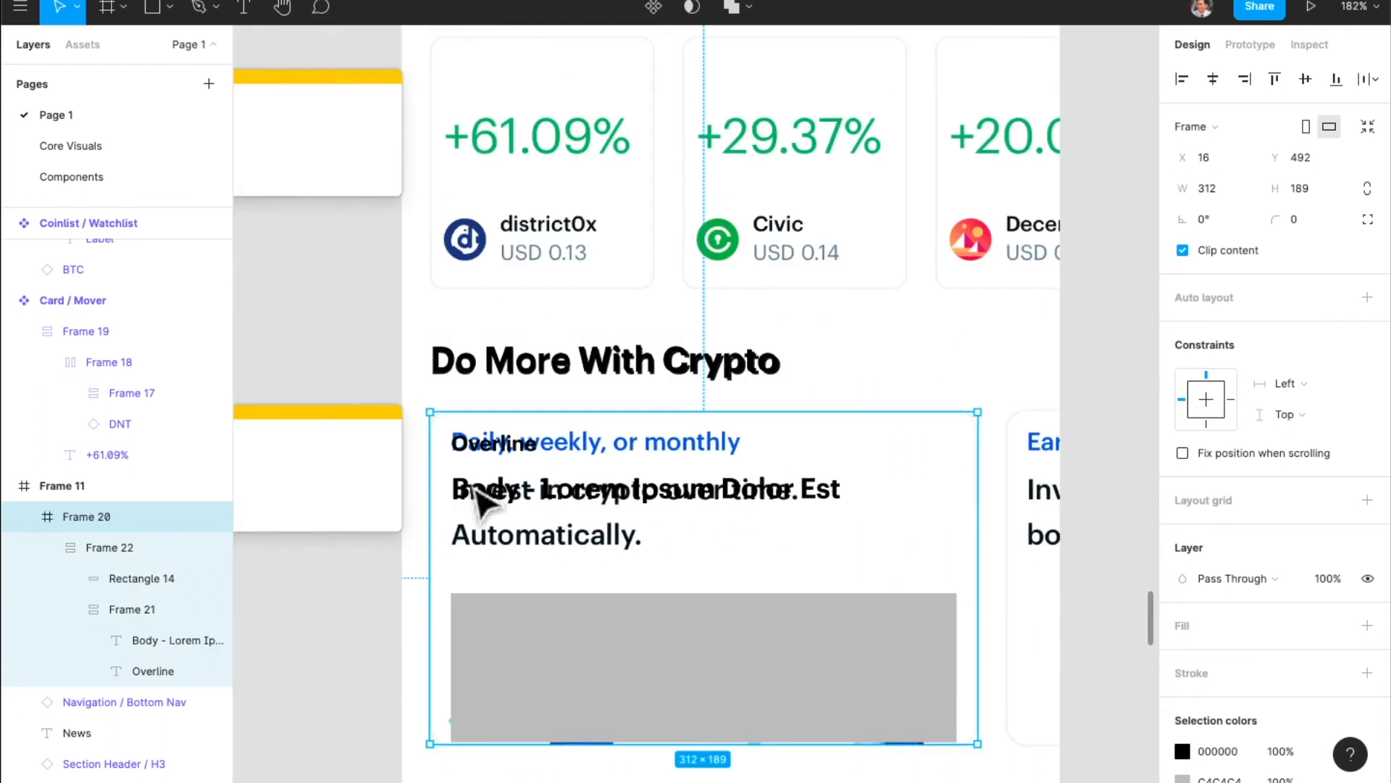
scroll(479, 500, down, 3)
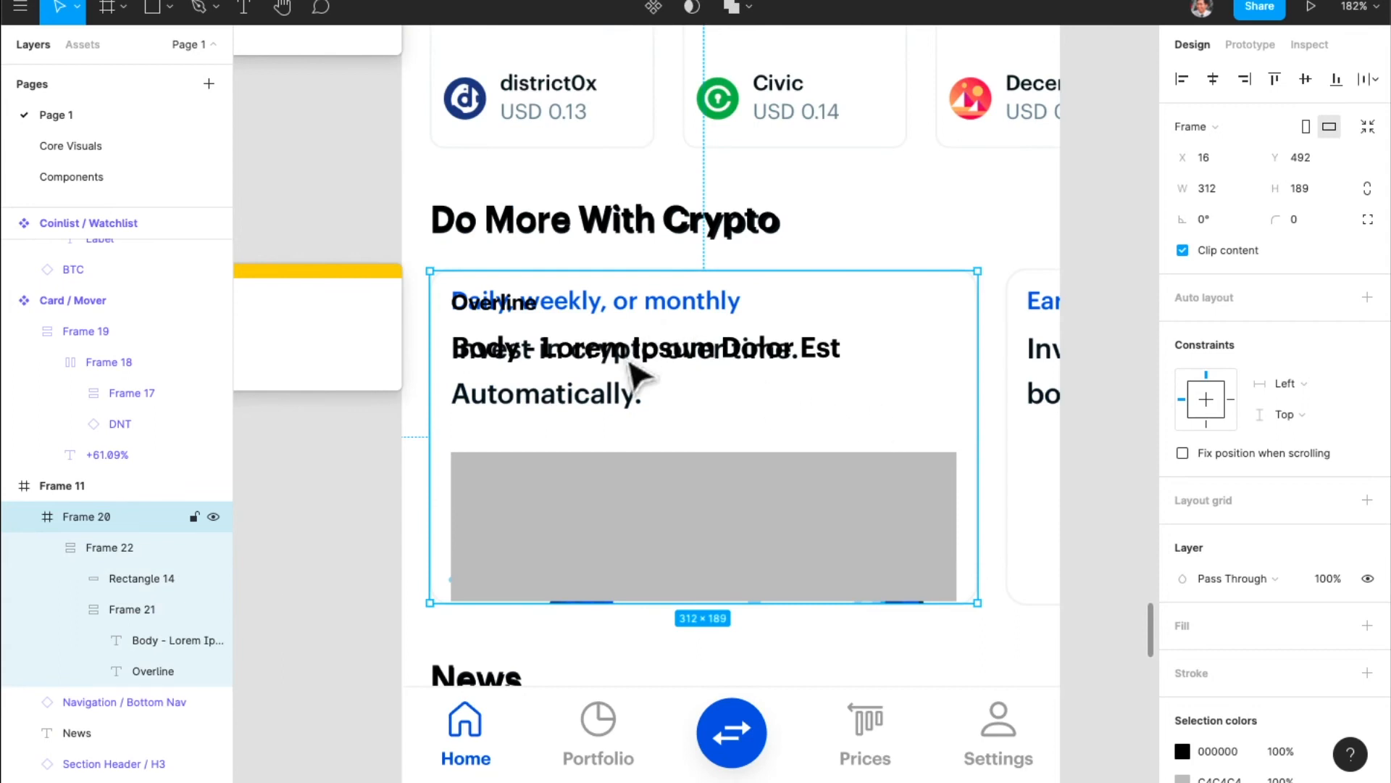
- Set the spacing between the text group and the placeholder rectangle to 24
double_click(637, 373)
click(1280, 328)
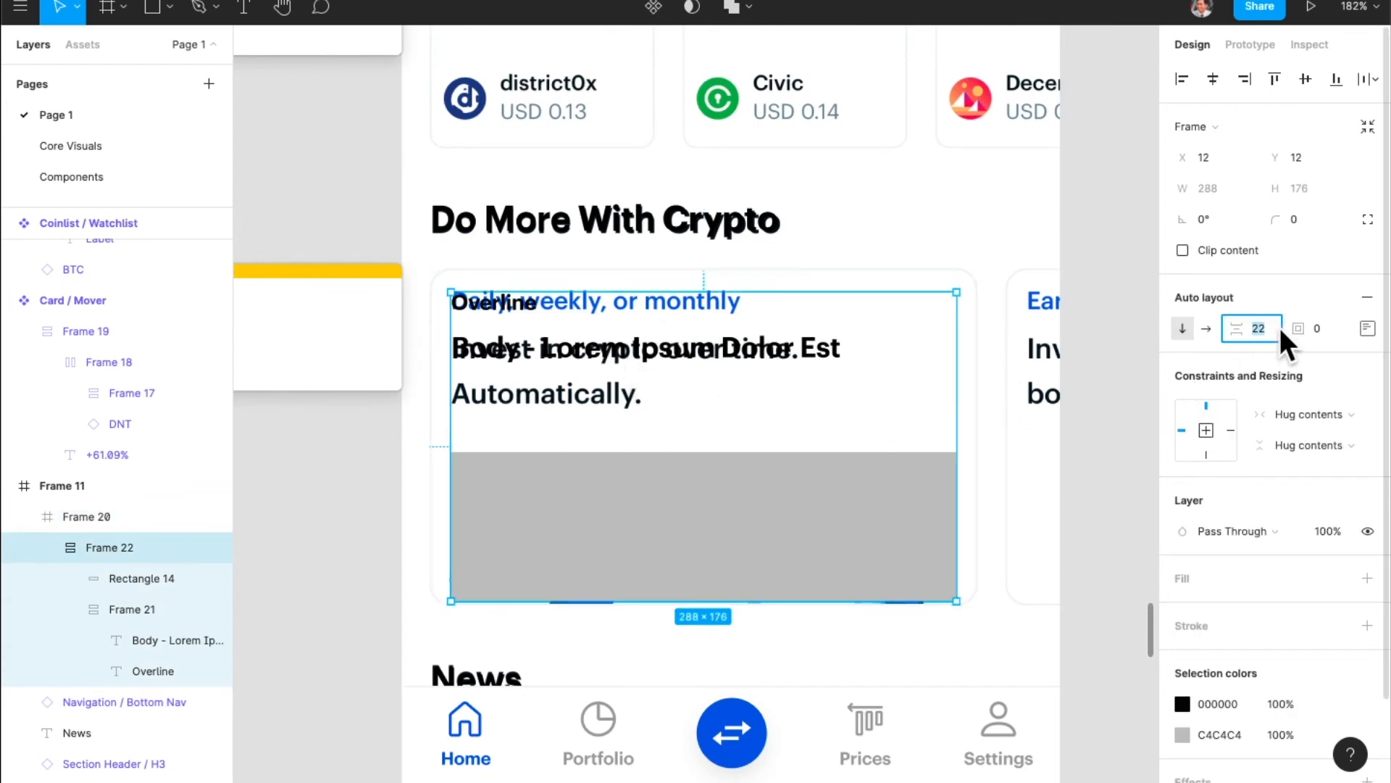
text(24)
key(Return)
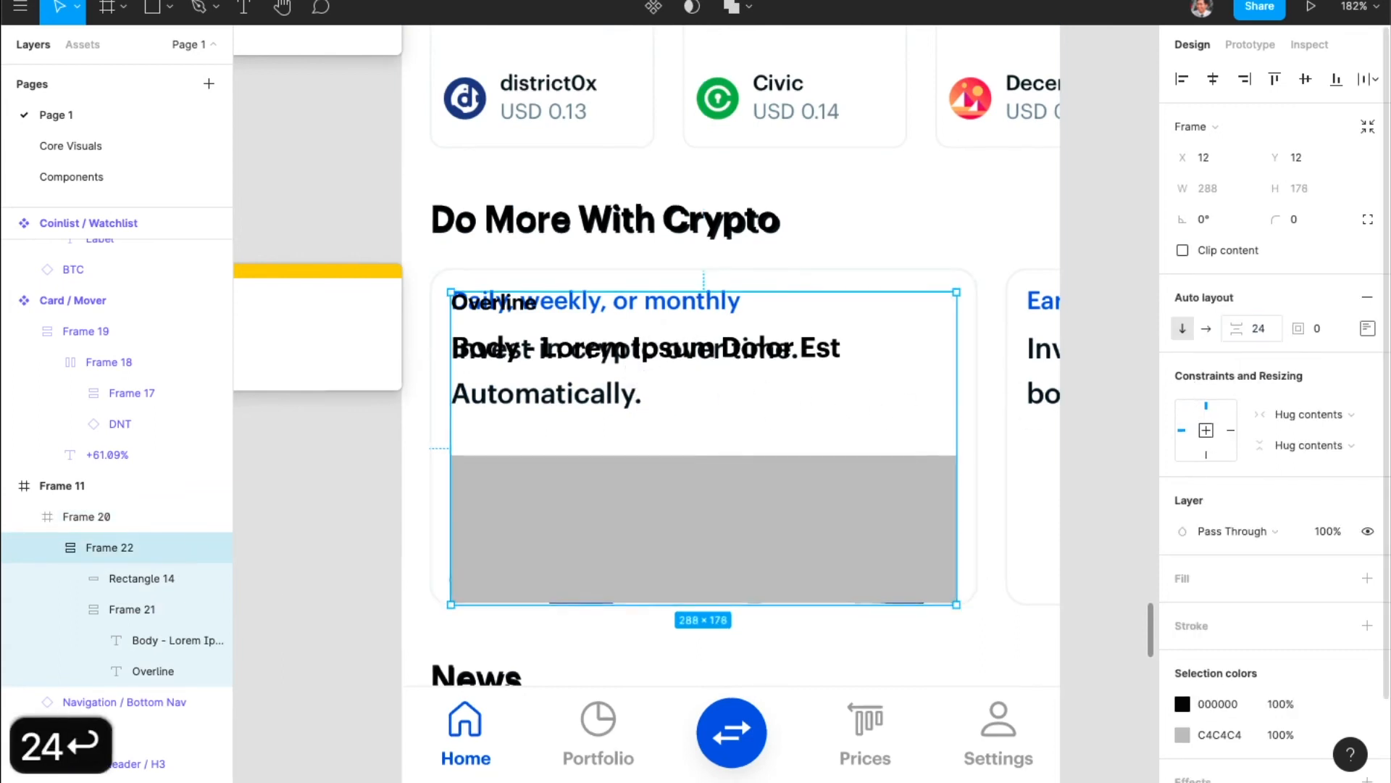
- Apply a vertical auto layout to the outer tips card frame
click(1024, 544)
click(875, 521)
key(shift+a)
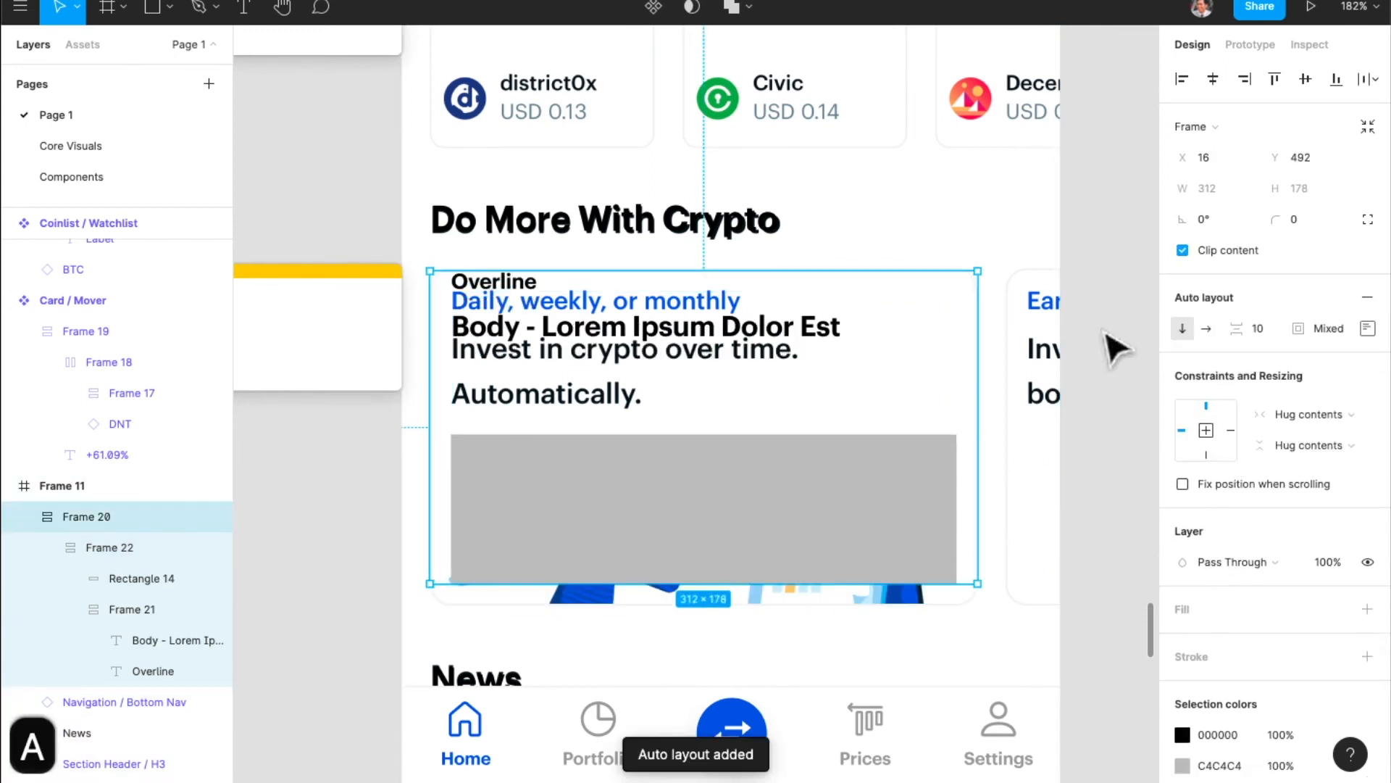
- Set the top padding of the outer tips card auto layout to 12
click(1366, 328)
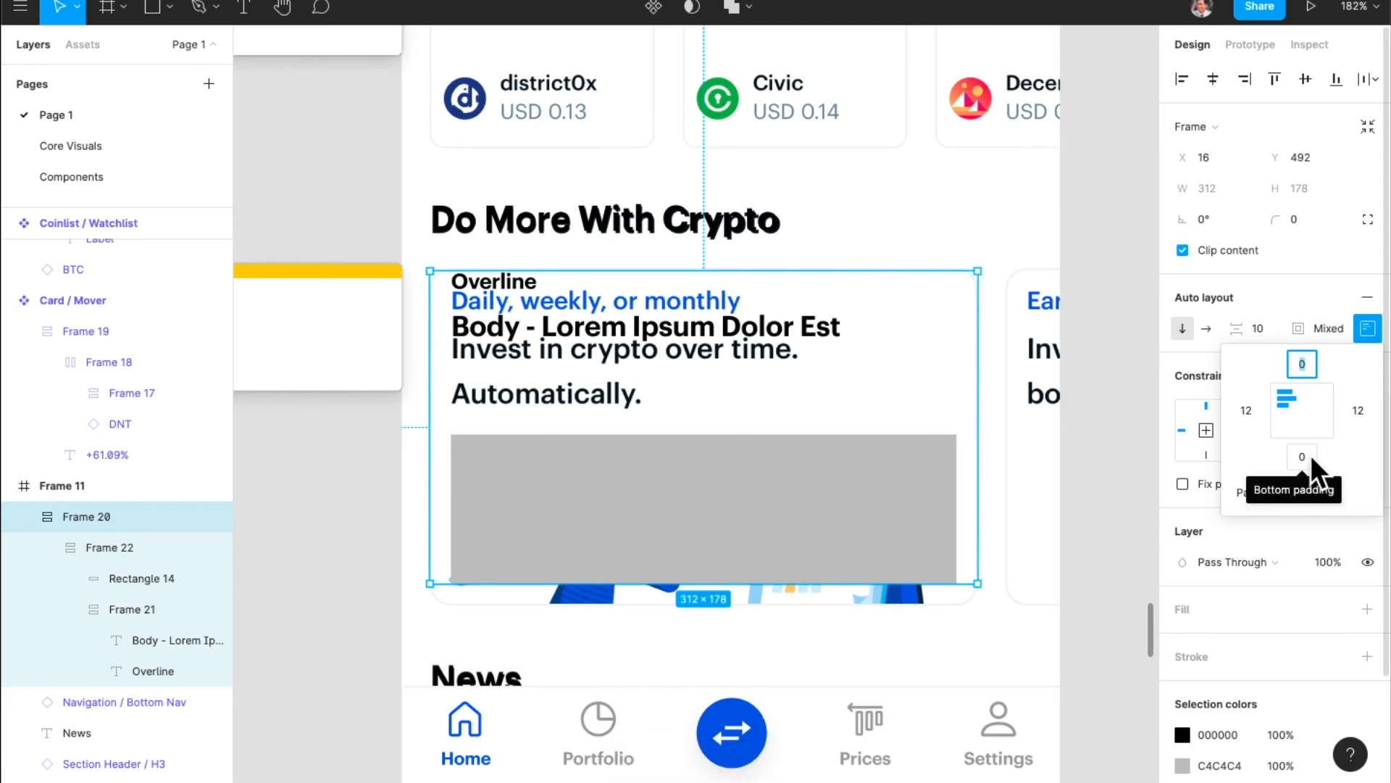
text(12)
key(Return)
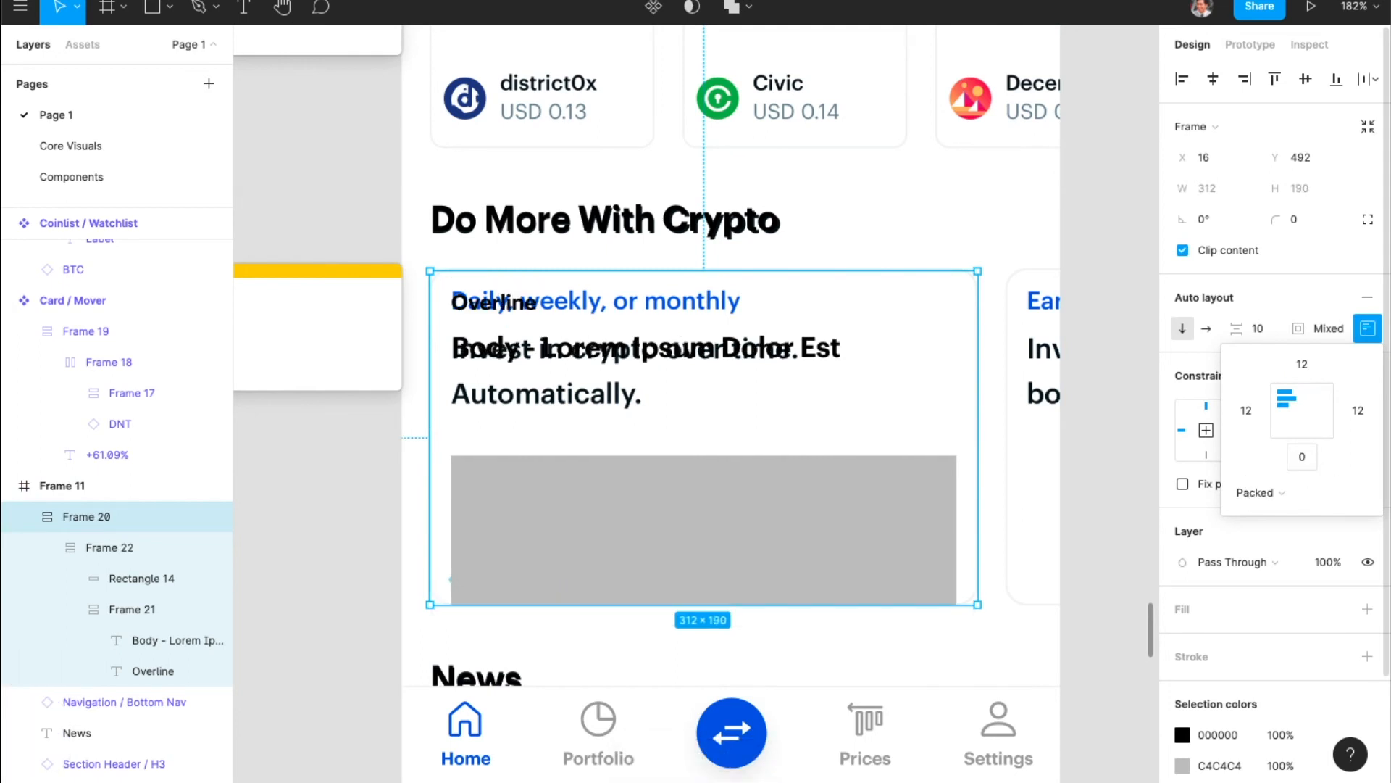
scroll(512, 321, up, 10)
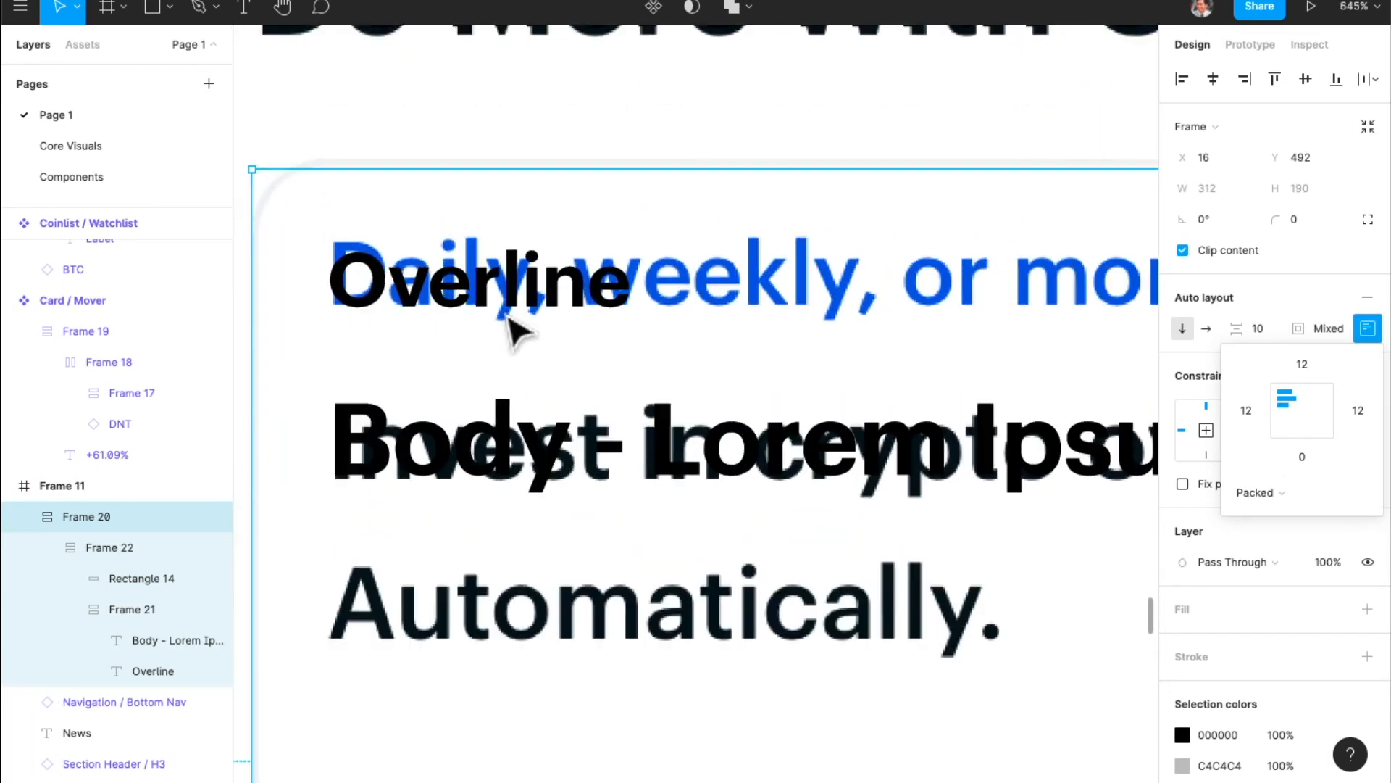
- Round the outer tips card frame's corners with a radius of 8
scroll(512, 321, down, 8)
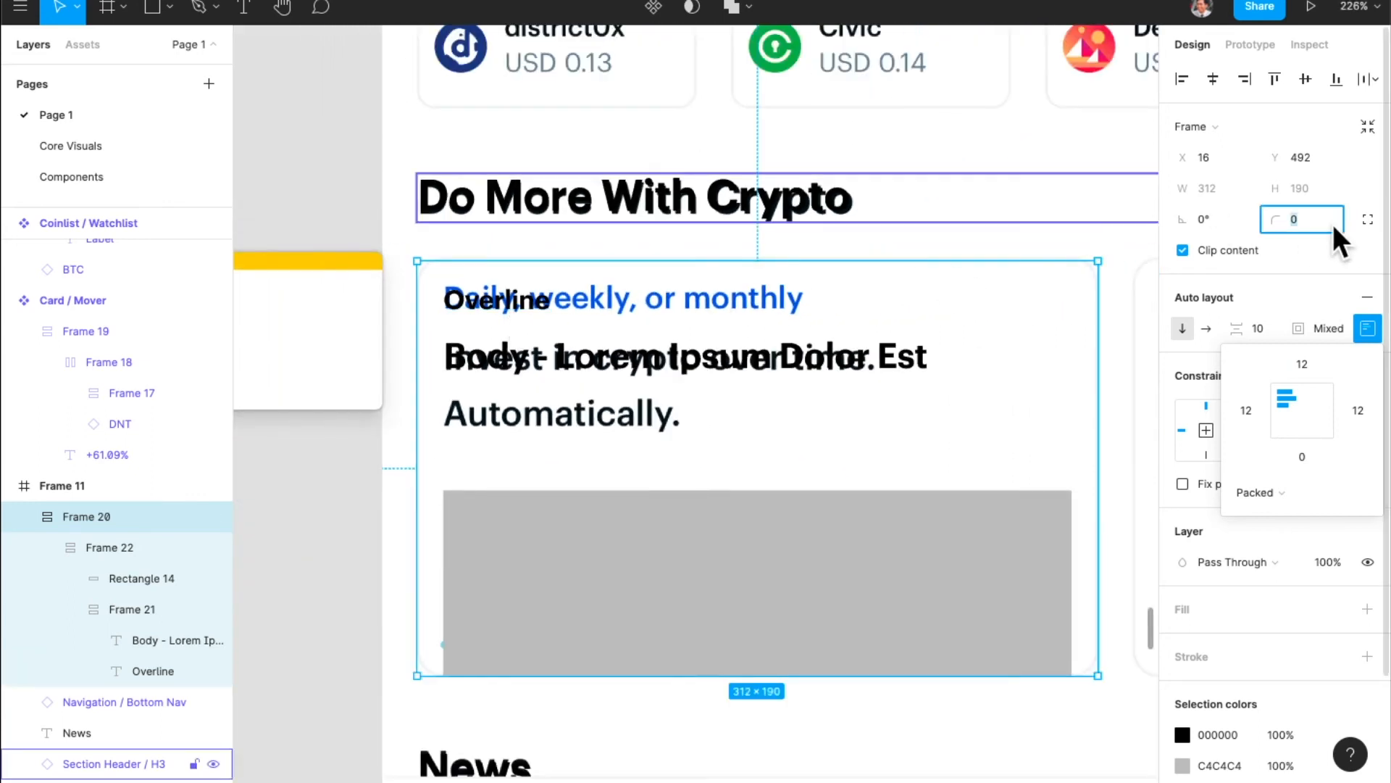
text(8)
key(Return)
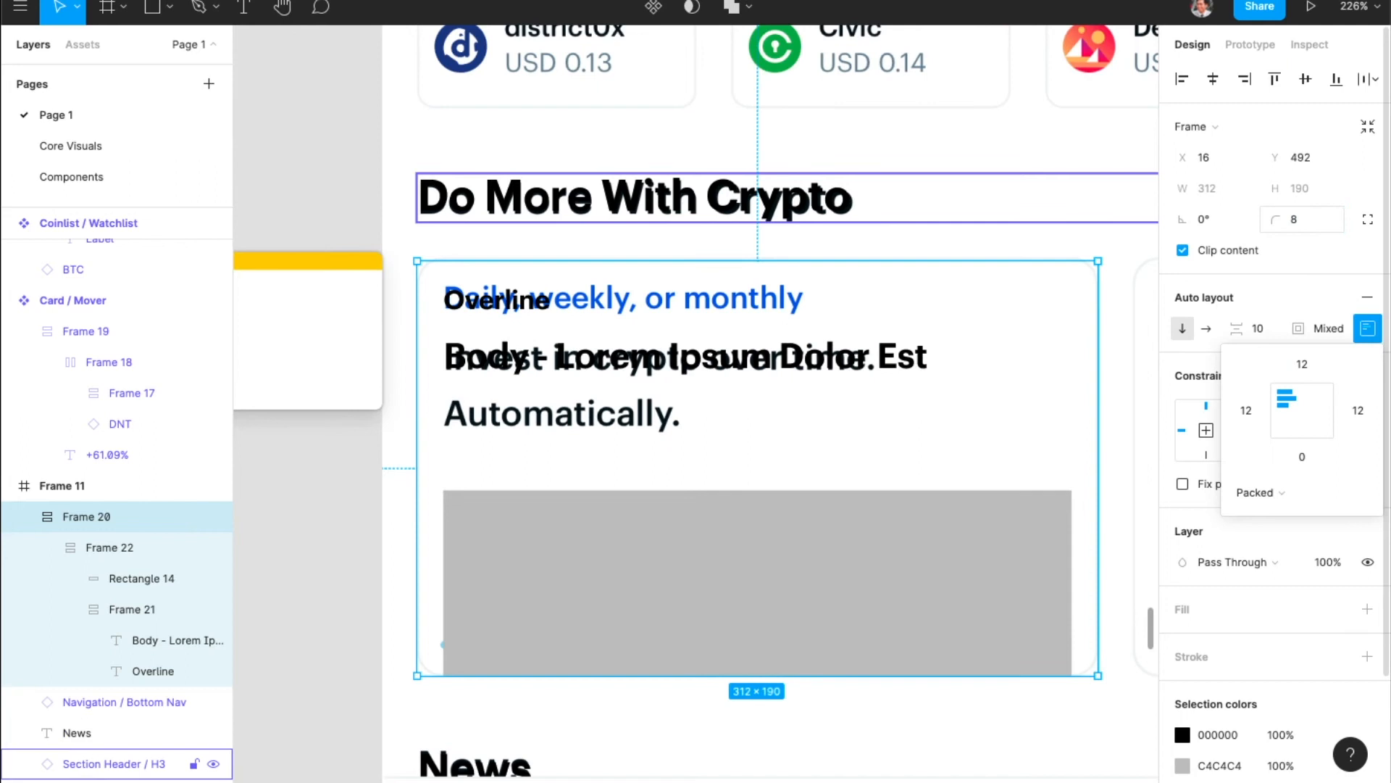
key(Return)
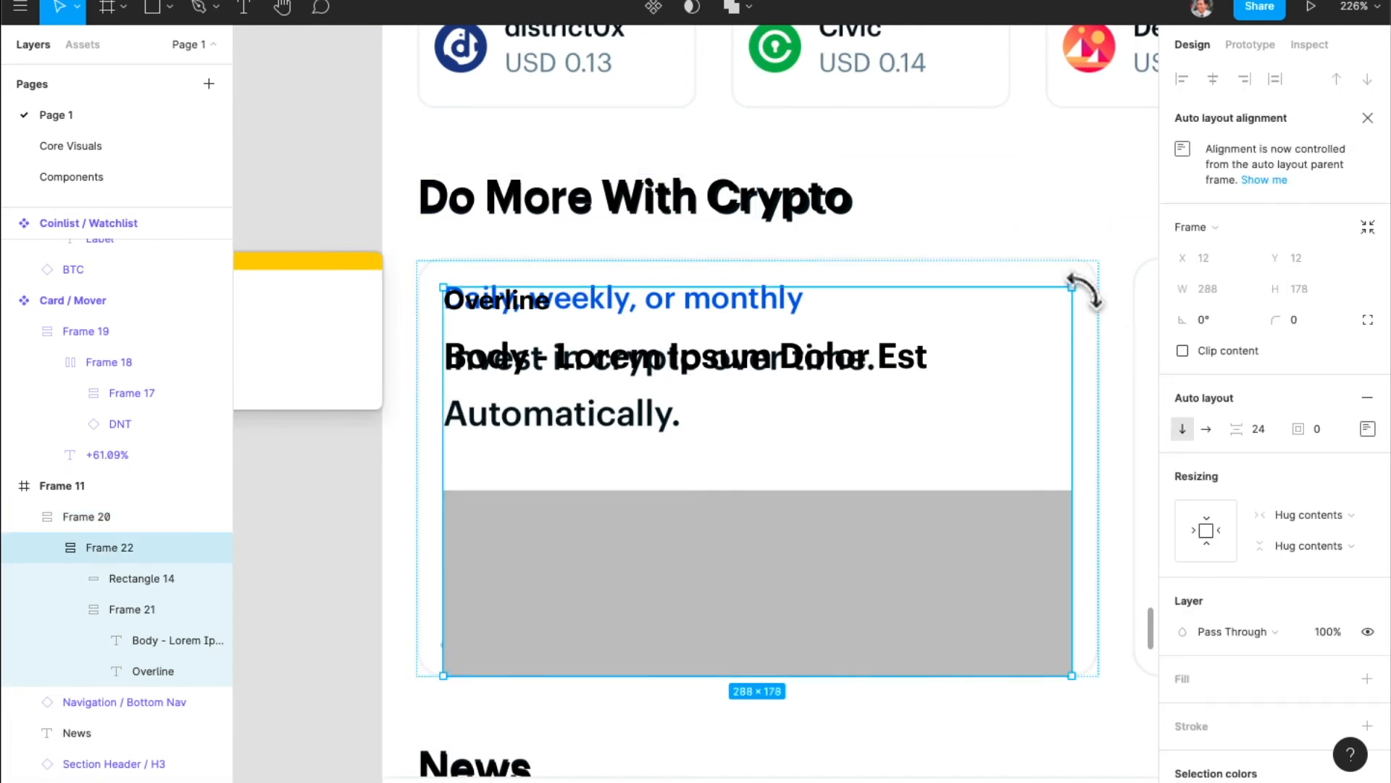
key(super+z)
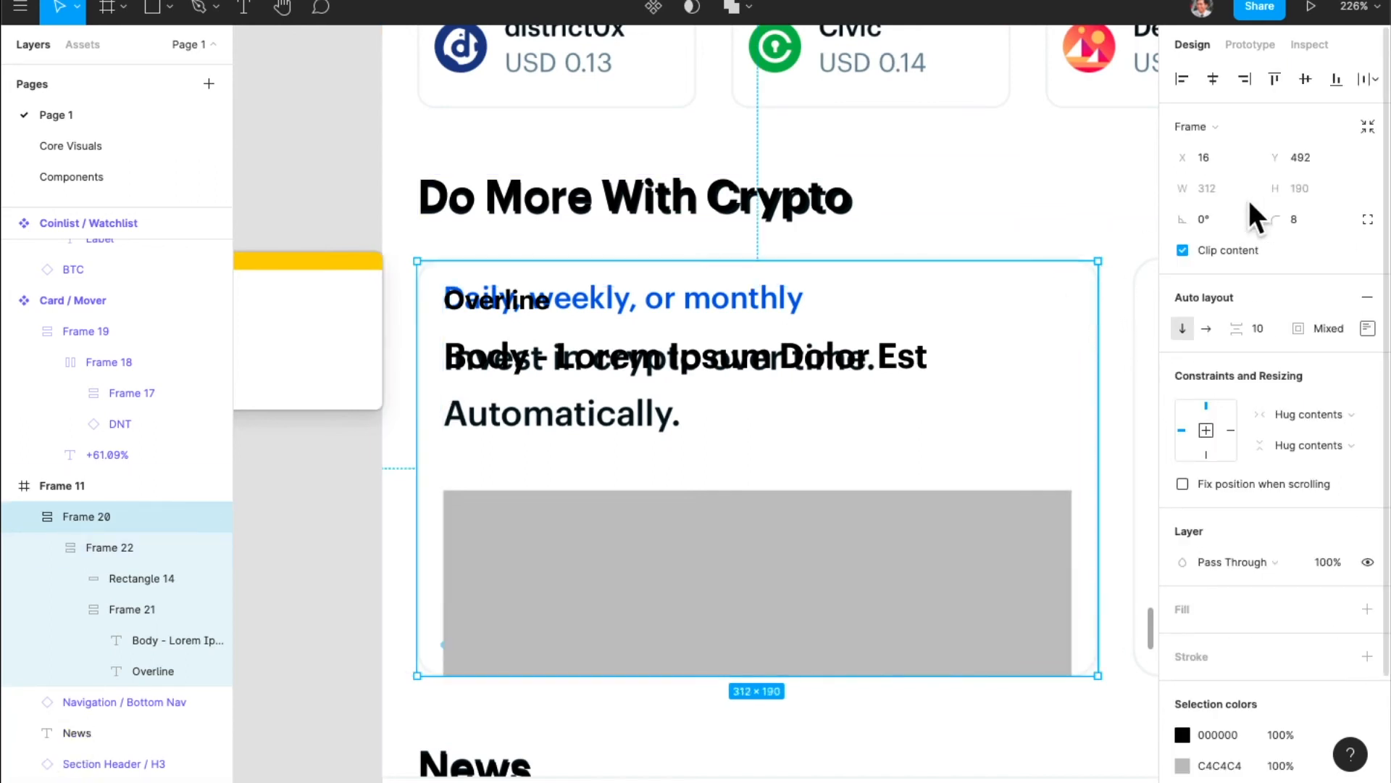
key(Return)
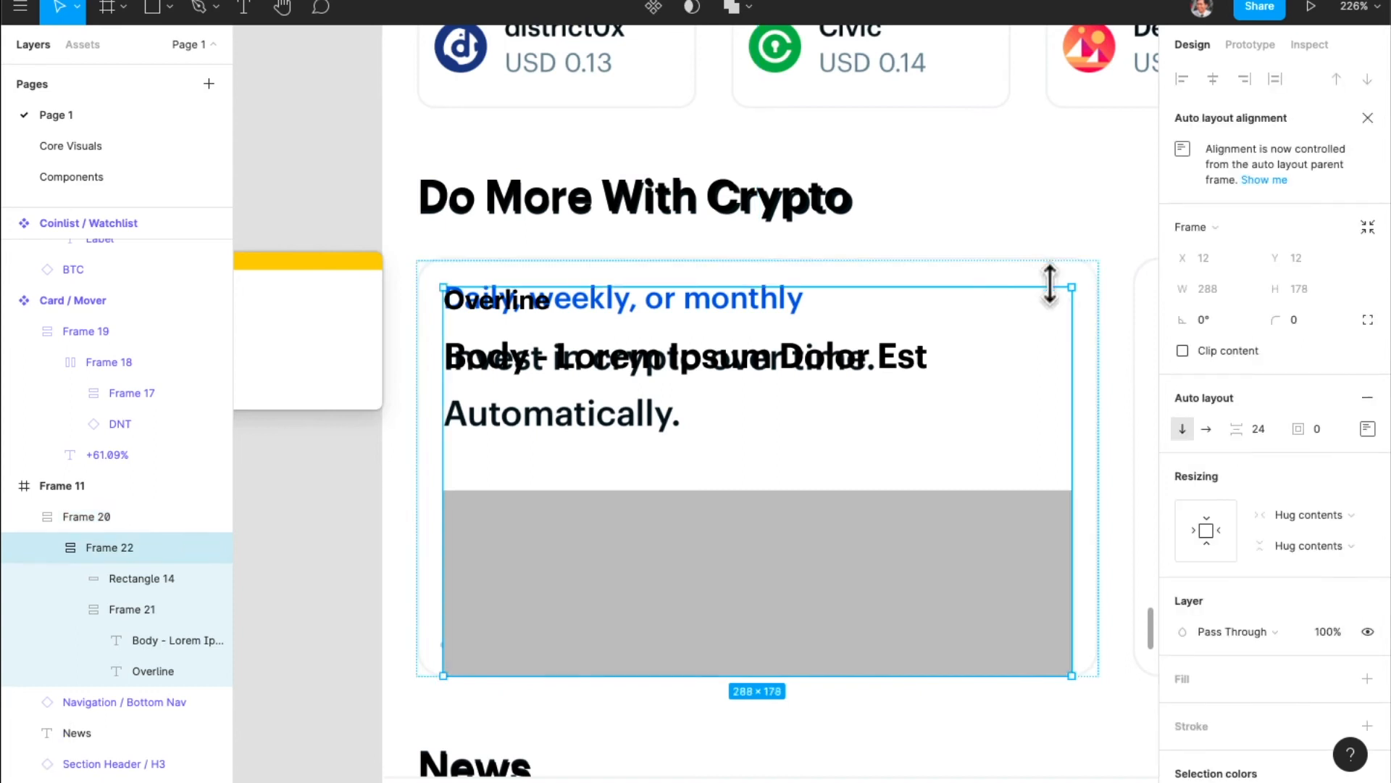
- Add a stroke to the outer tips card frame using the Primary / Light Grey color style
click(1095, 286)
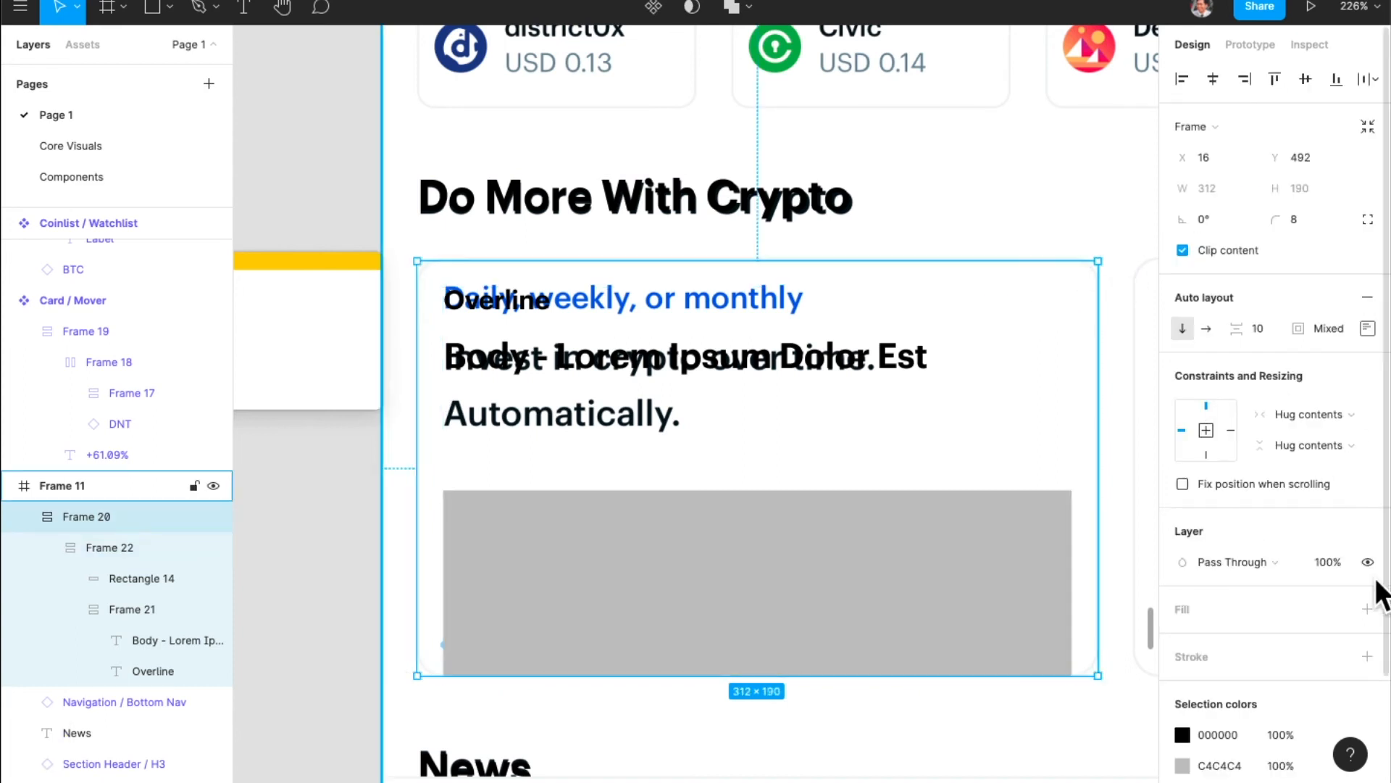
click(1336, 656)
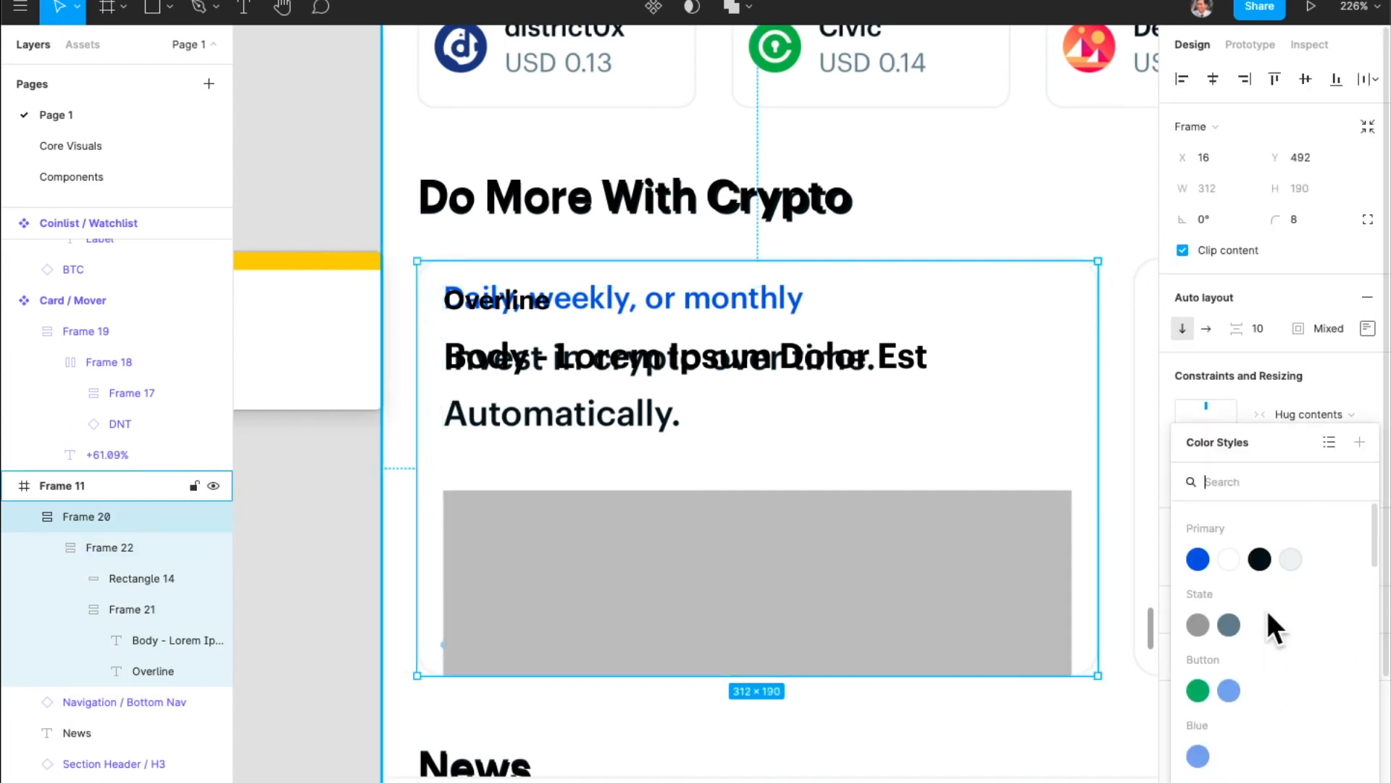
click(1293, 558)
scroll(931, 518, down, 2)
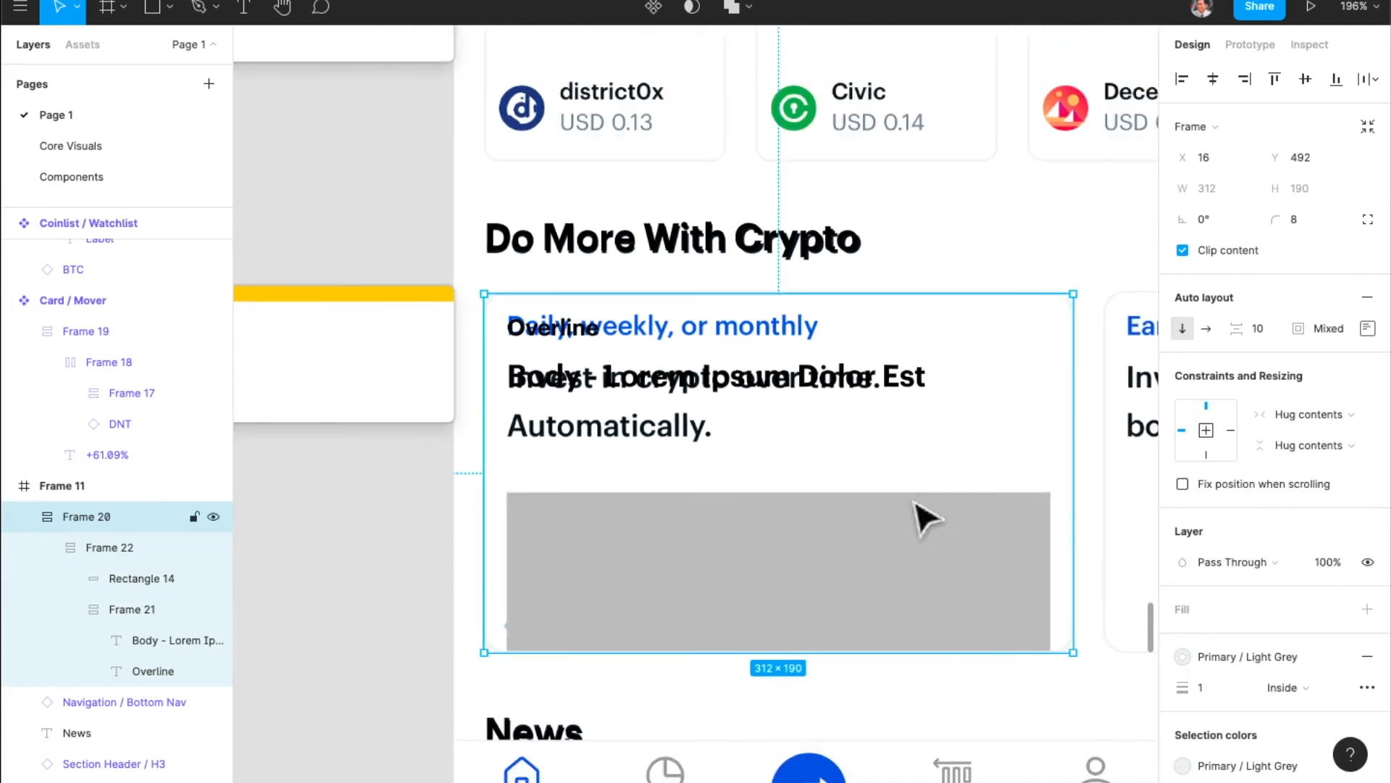
scroll(924, 515, right, 3)
scroll(860, 568, down, 2)
scroll(840, 562, left, 2)
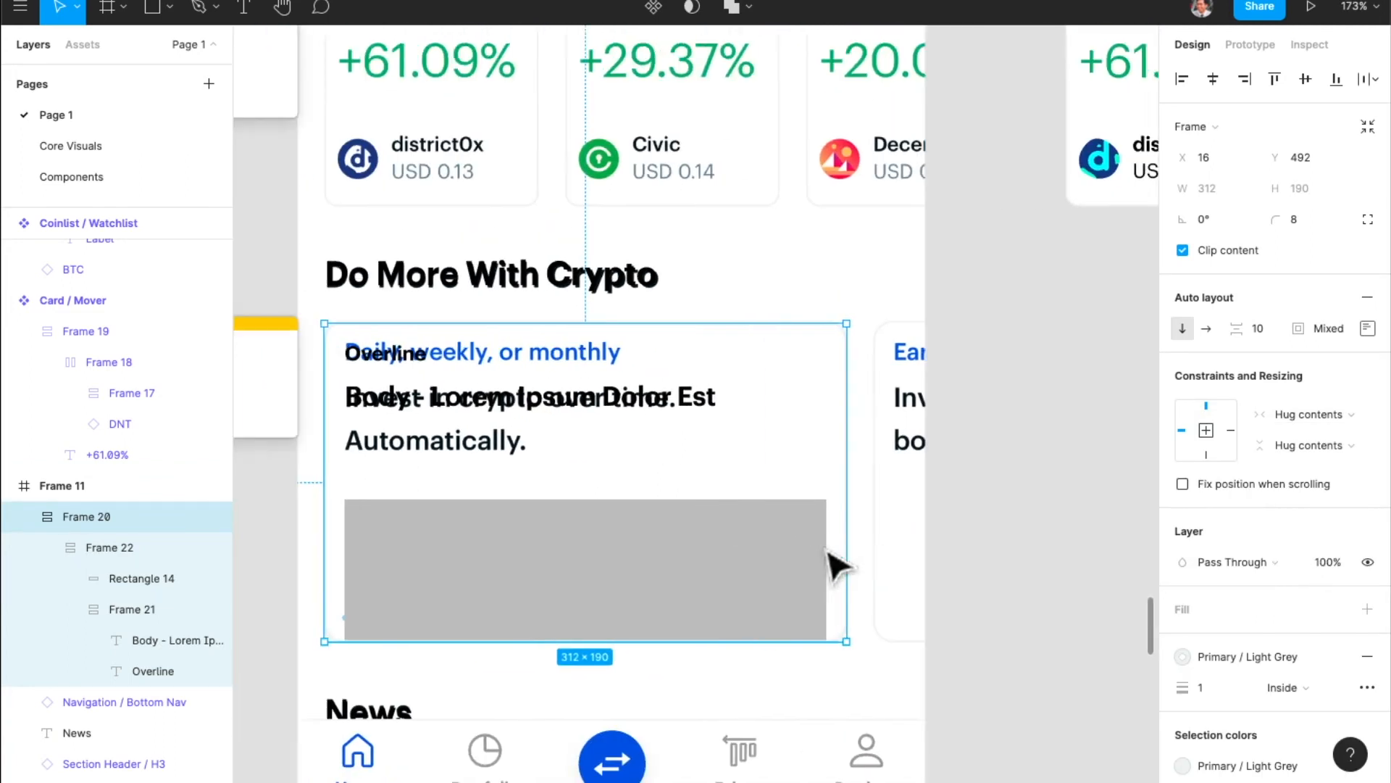
- Rename the grey rectangle inside the tips card as Placeholder
super+click(774, 571)
key(super+r)
text(pla)
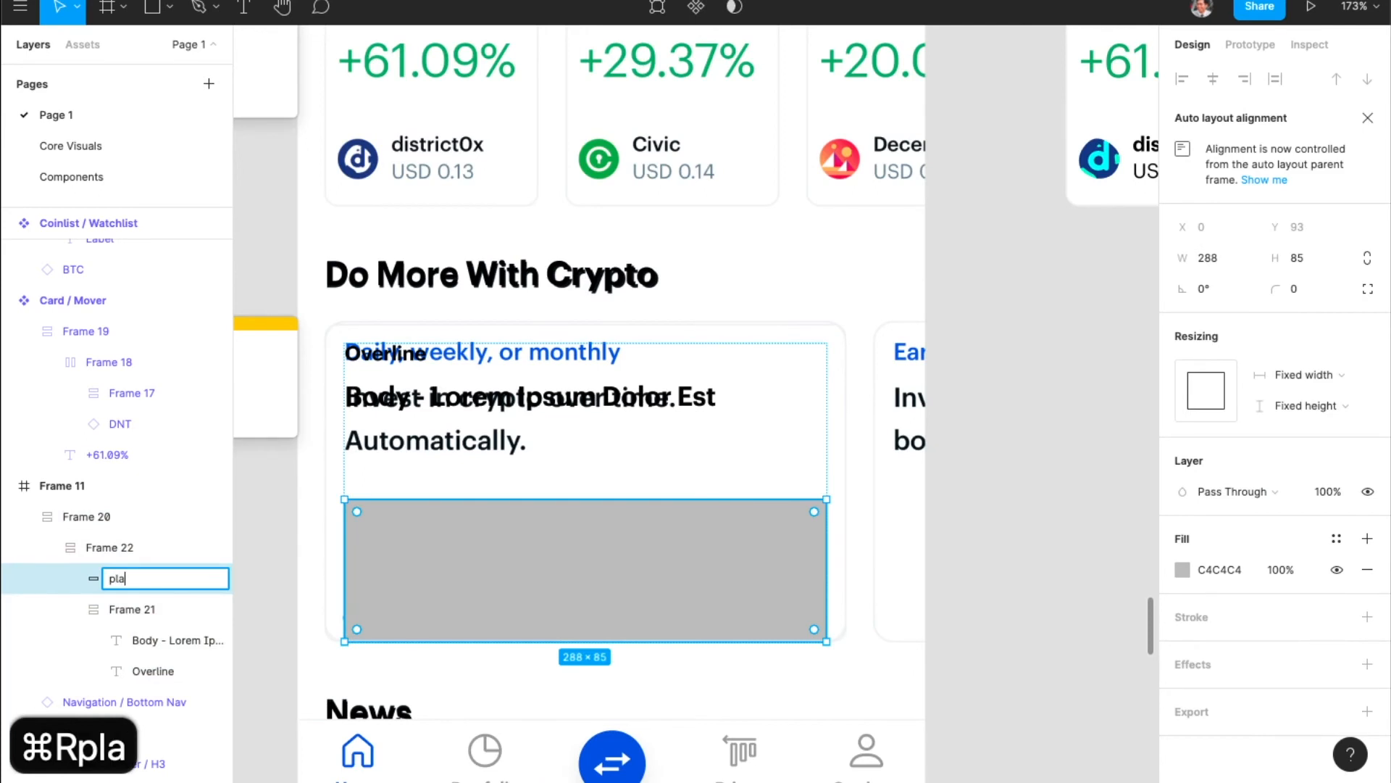
key(BackSpace)
key(BackSpace)
key(BackSpace)
text(Placehod)
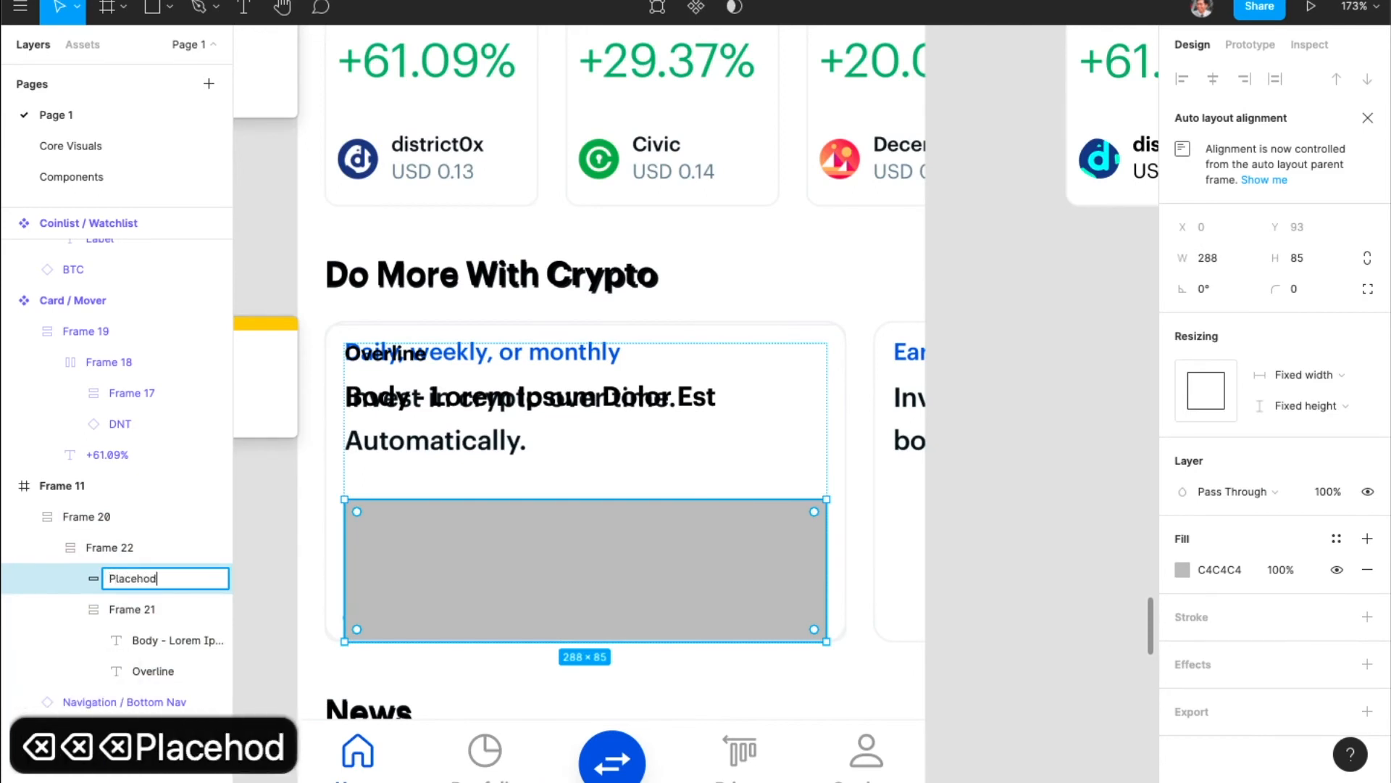
text(ld)
key(BackSpace)
key(BackSpace)
key(BackSpace)
text(lder)
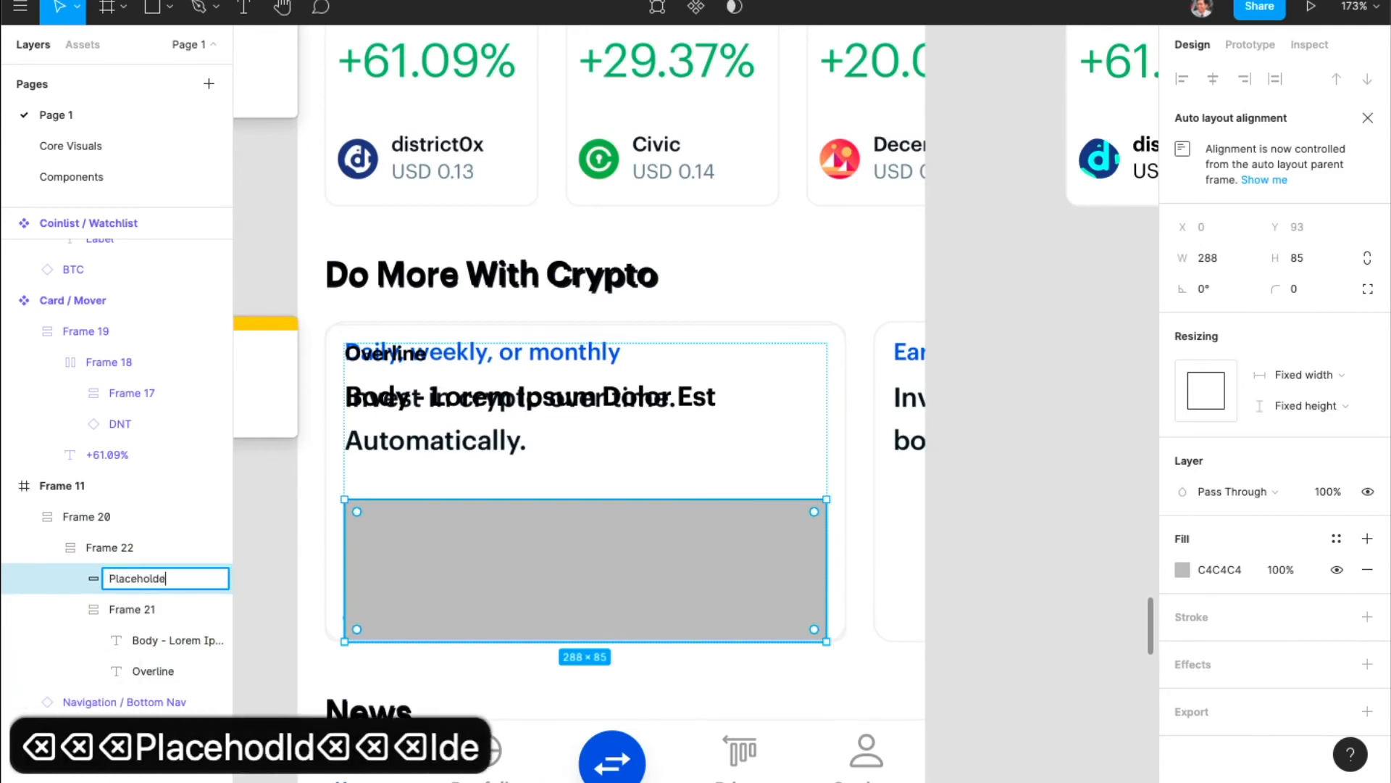
key(Return)
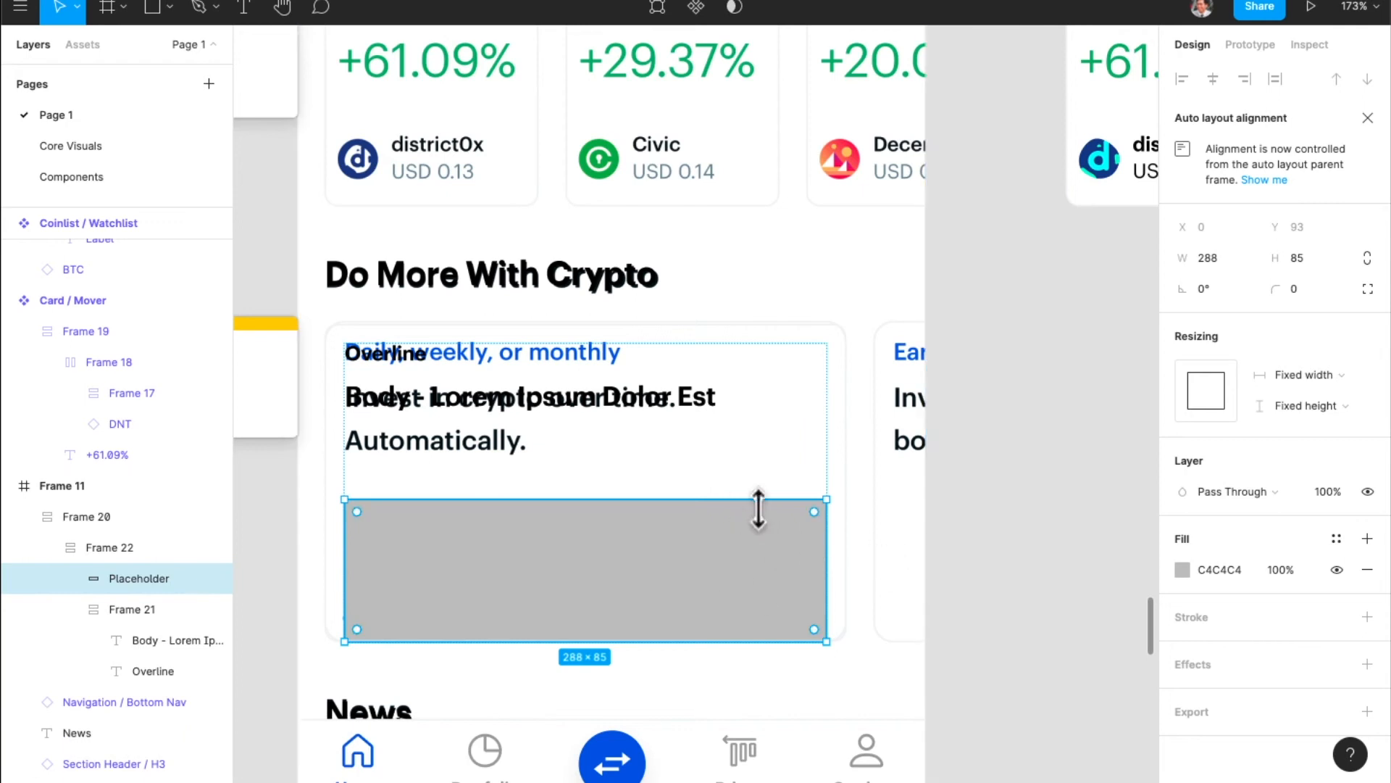
- Move the tips card out of the screen frame onto the empty canvas beneath the Card / Mover component
click(956, 551)
click(736, 487)
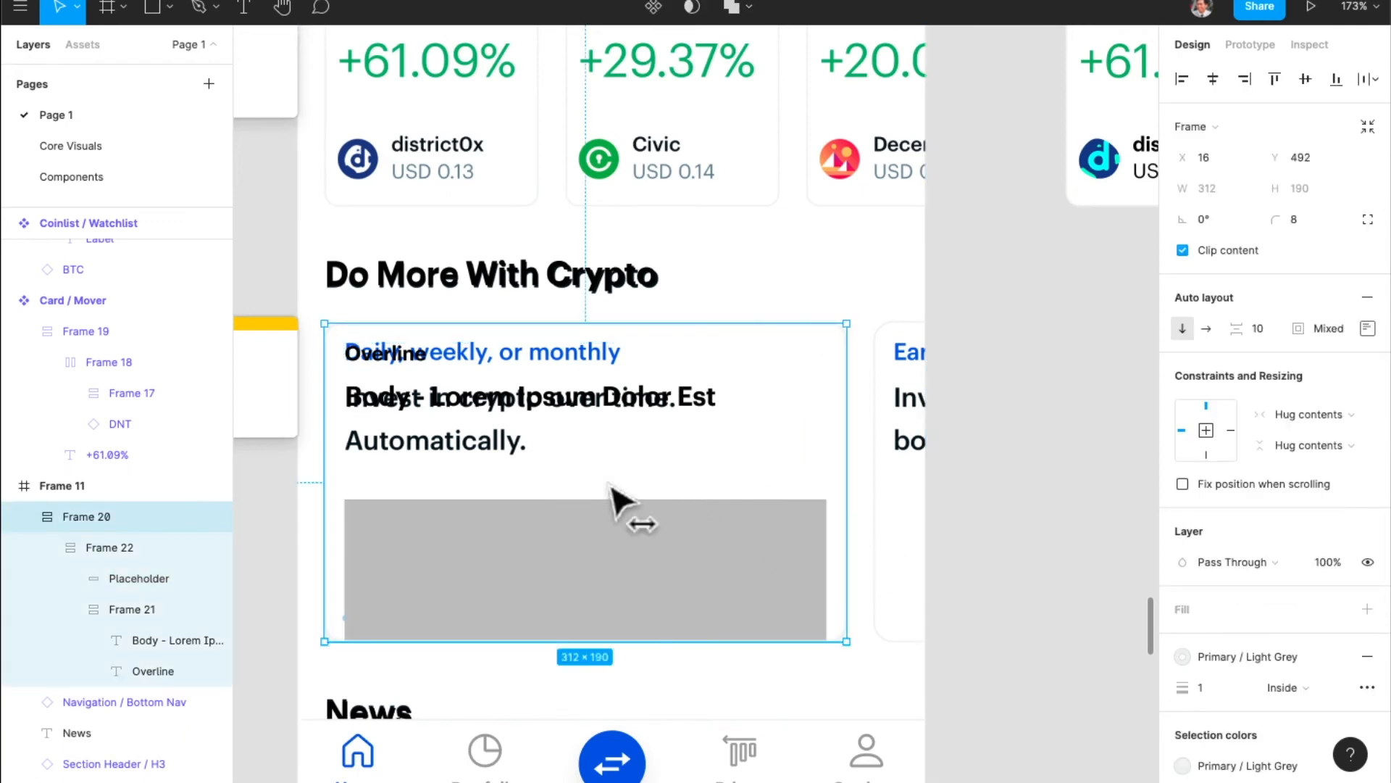
drag(557, 487, 1069, 474)
scroll(847, 557, right, 3)
drag(761, 543, 944, 550)
scroll(873, 577, right, 6)
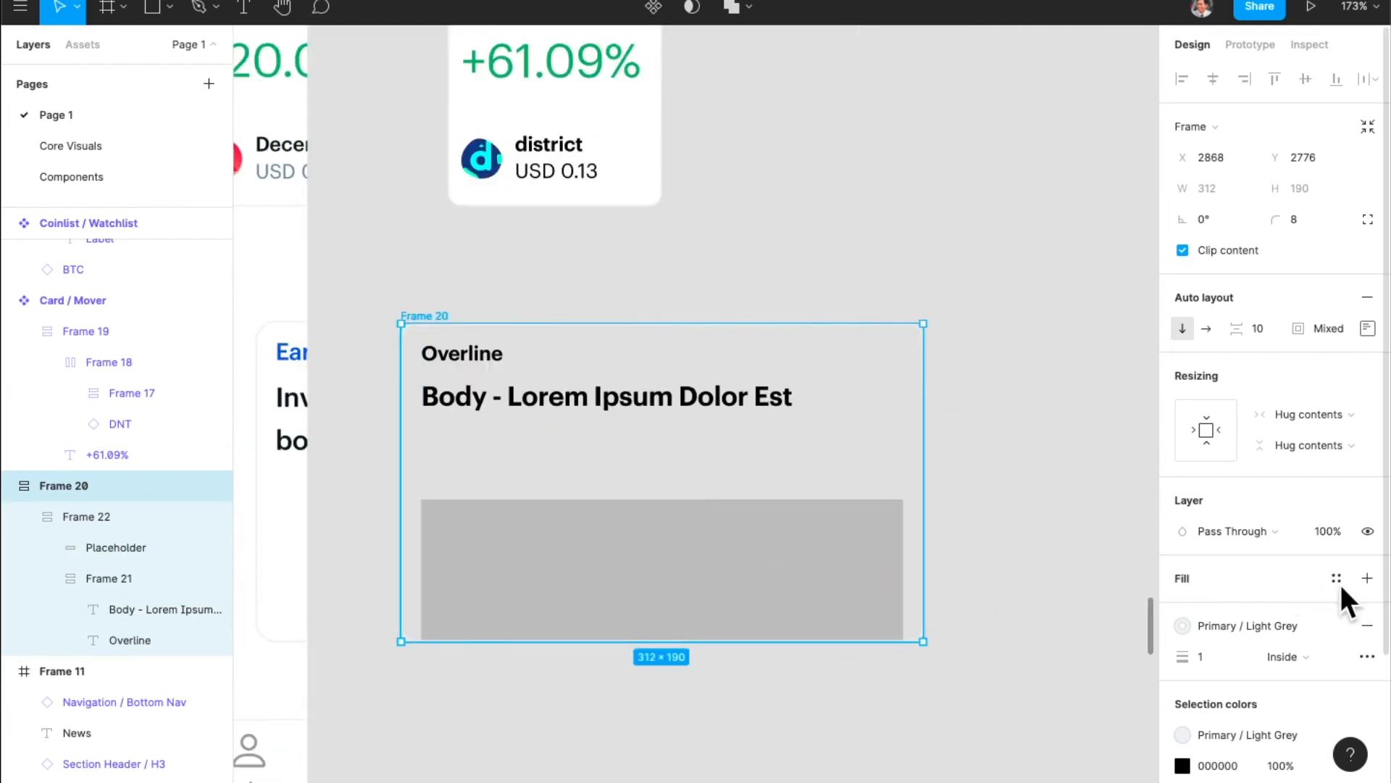
- Fill the tips card frame with the Primary / White color style
click(1336, 578)
click(1223, 564)
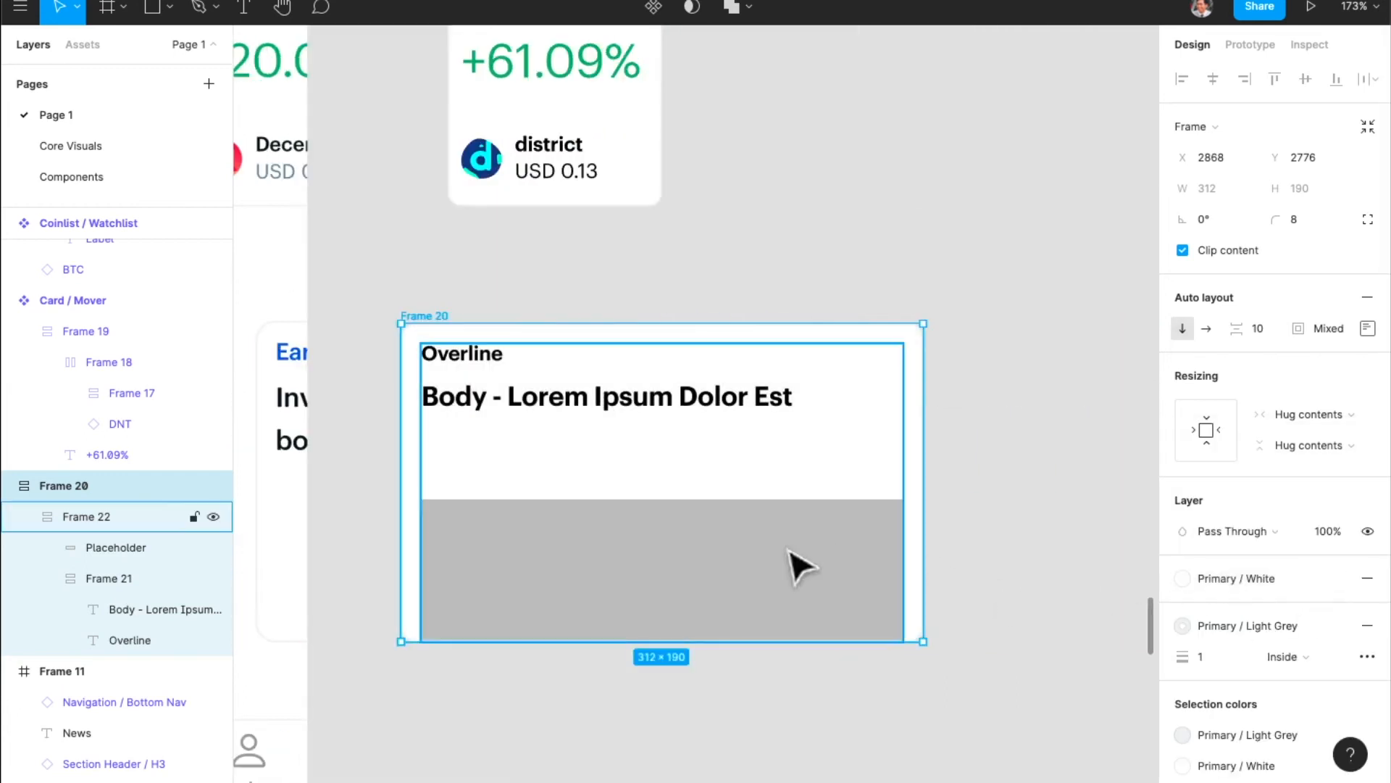
scroll(813, 548, left, 2)
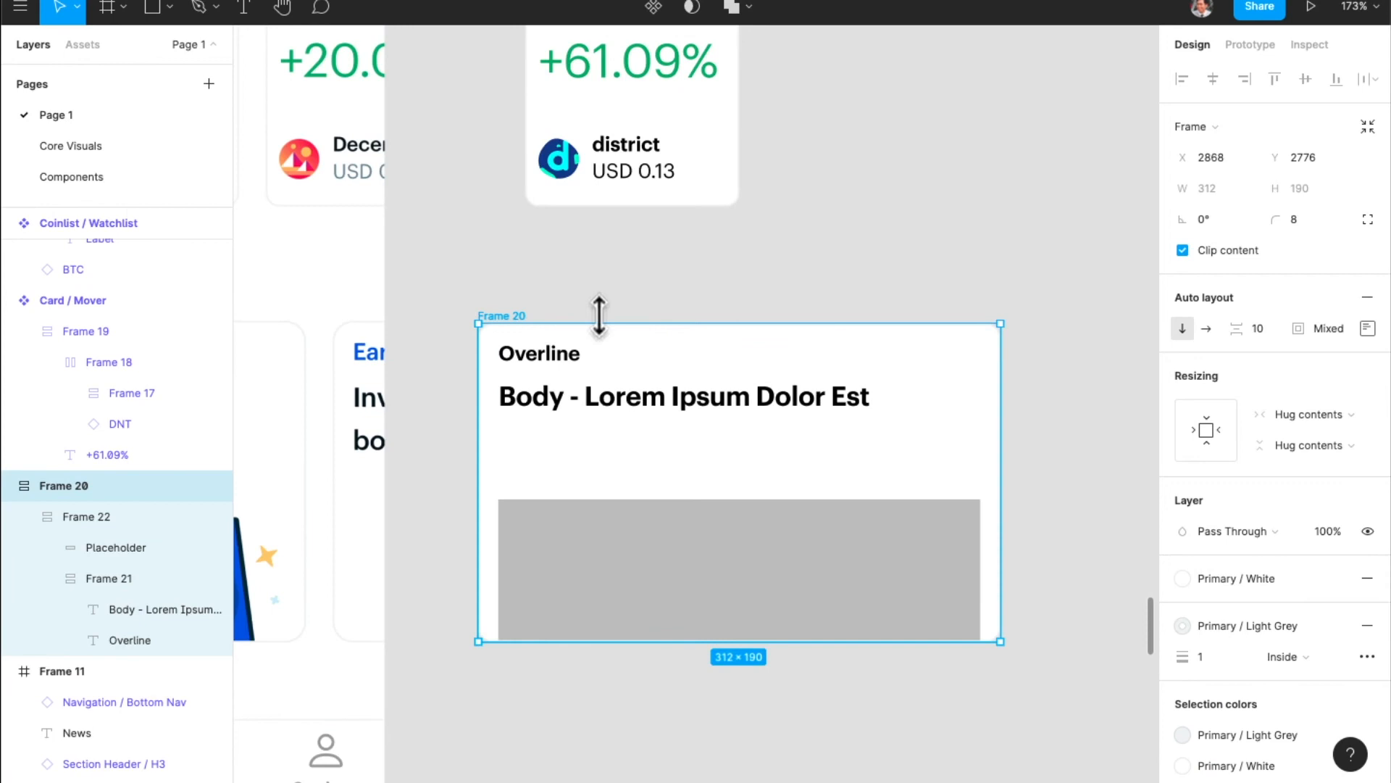
key(super+r)
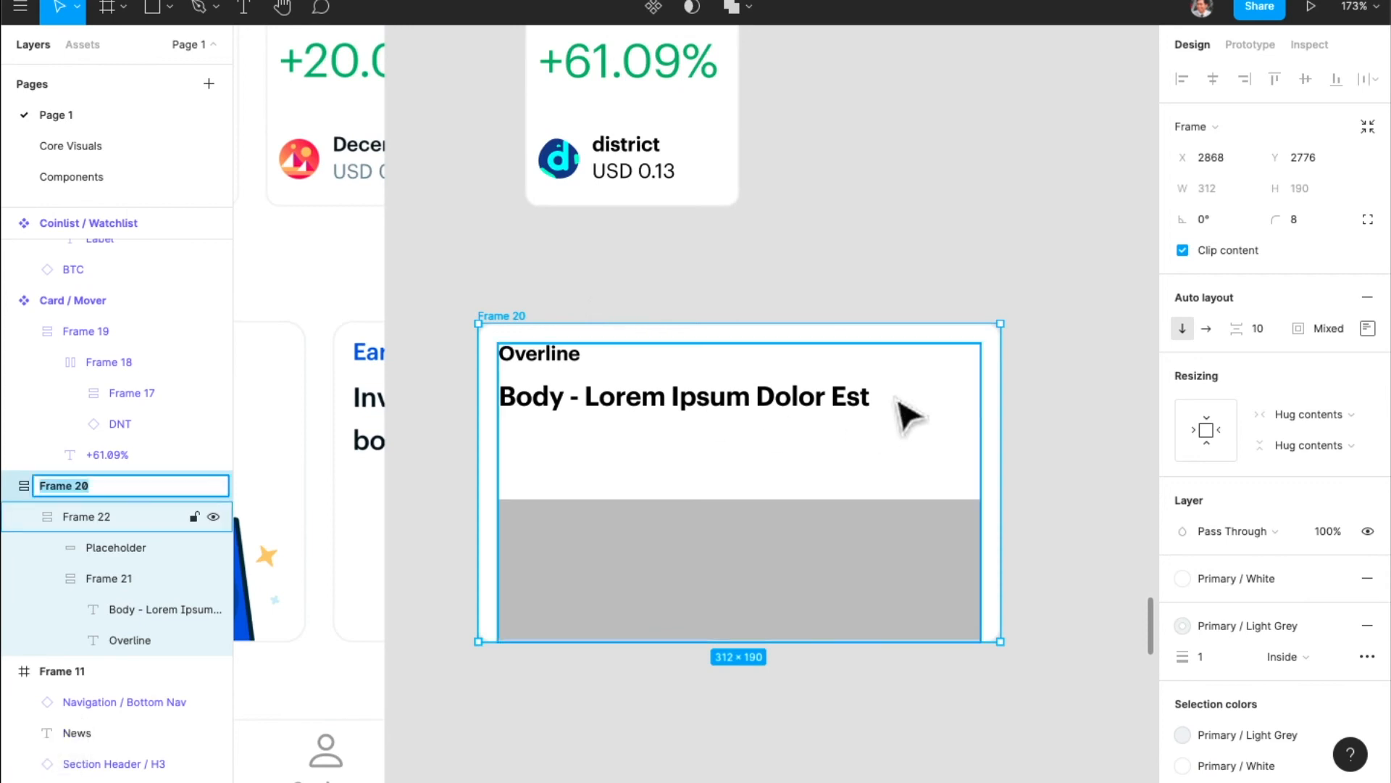
text(Education / Card)
key(super+a)
text(Card / Education)
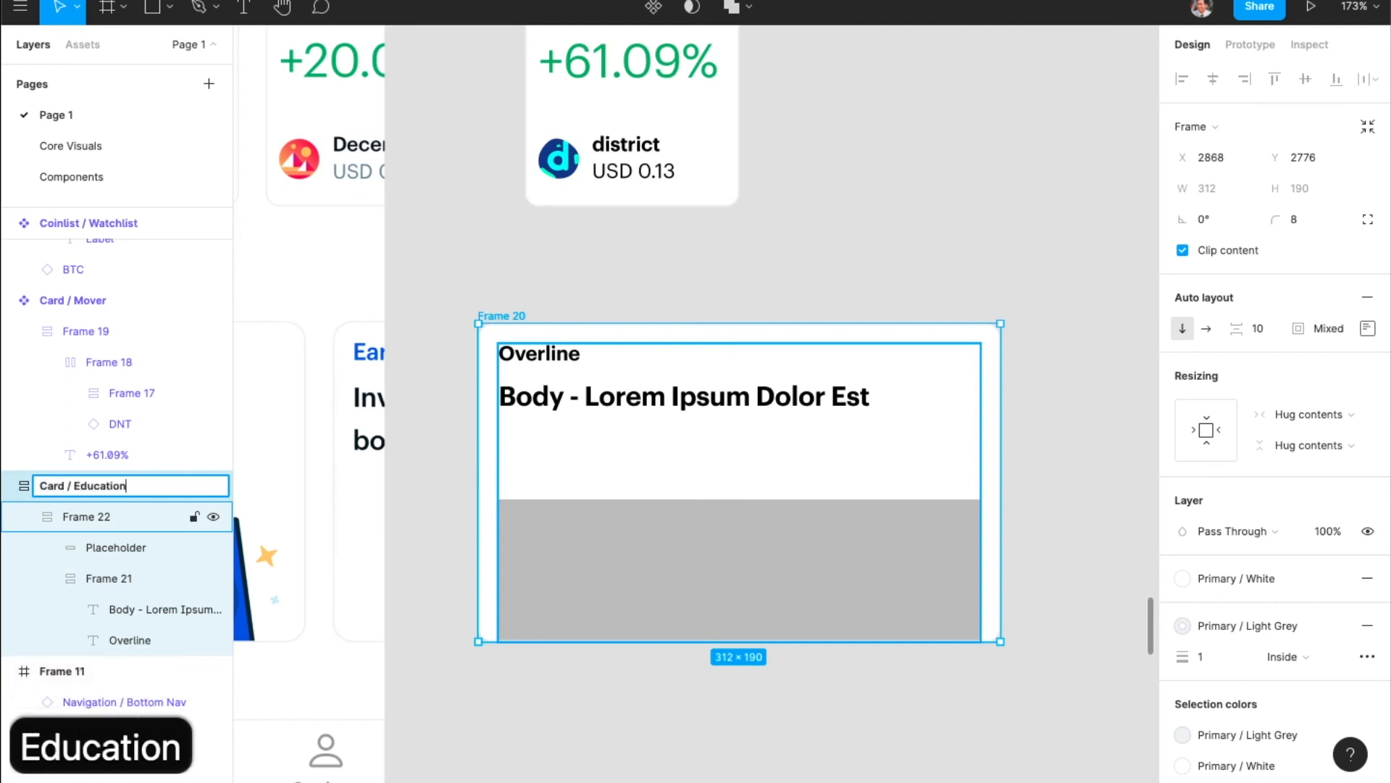
key(Escape)
click(708, 275)
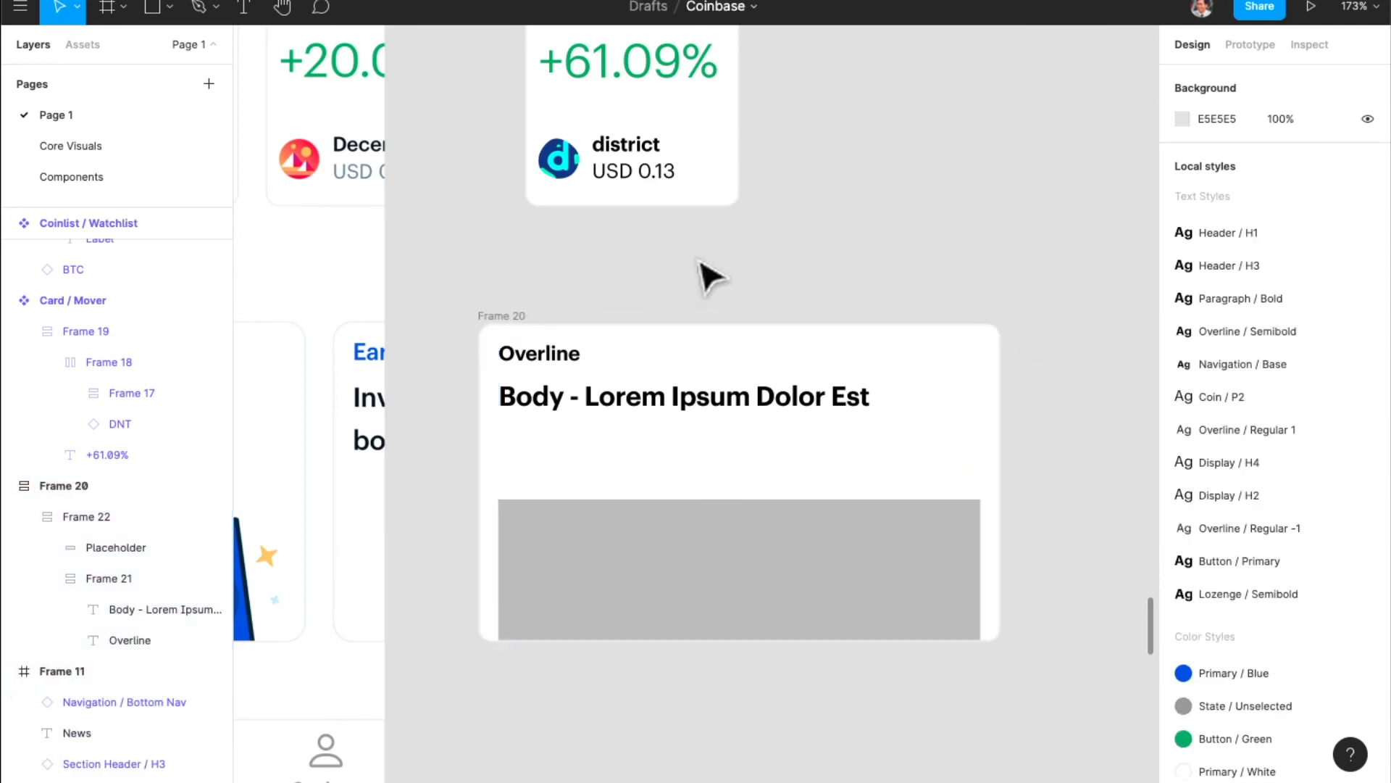
- Rename the tips card frame as Card / Education
click(516, 319)
key(super+r)
text(E)
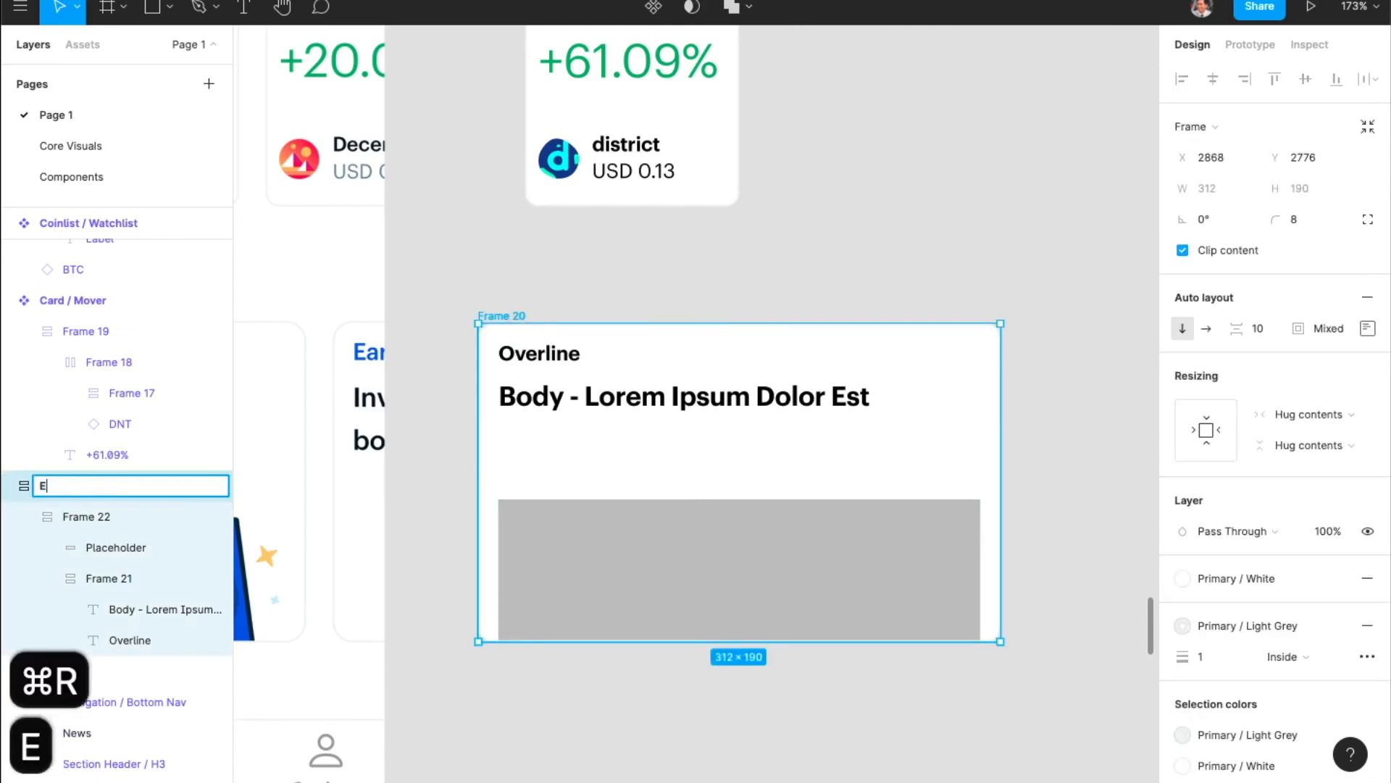
text(ducation / Car)
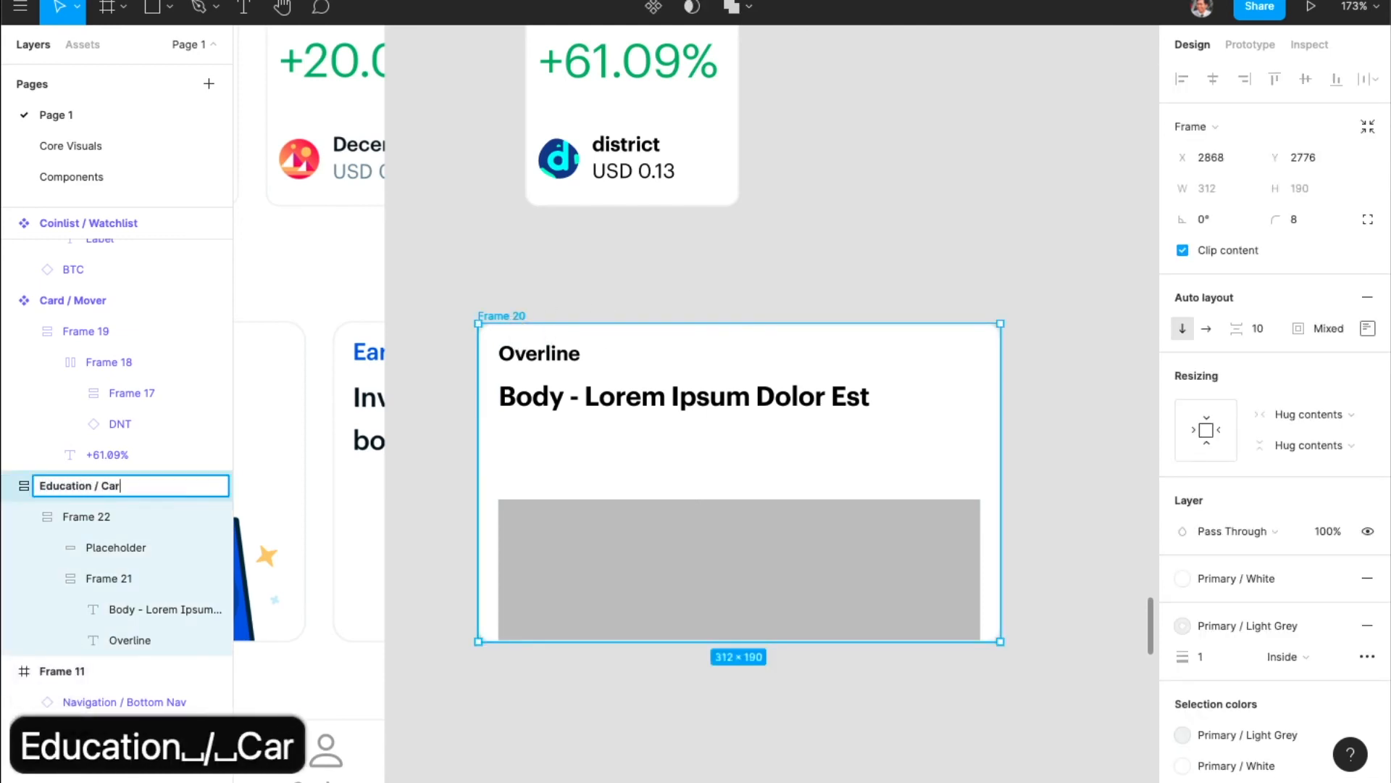
key(BackSpace)
key(BackSpace)
key(BackSpace)
key(BackSpace)
key(BackSpace)
key(BackSpace)
key(shift+super+Left)
key(super+Left)
text(Card /)
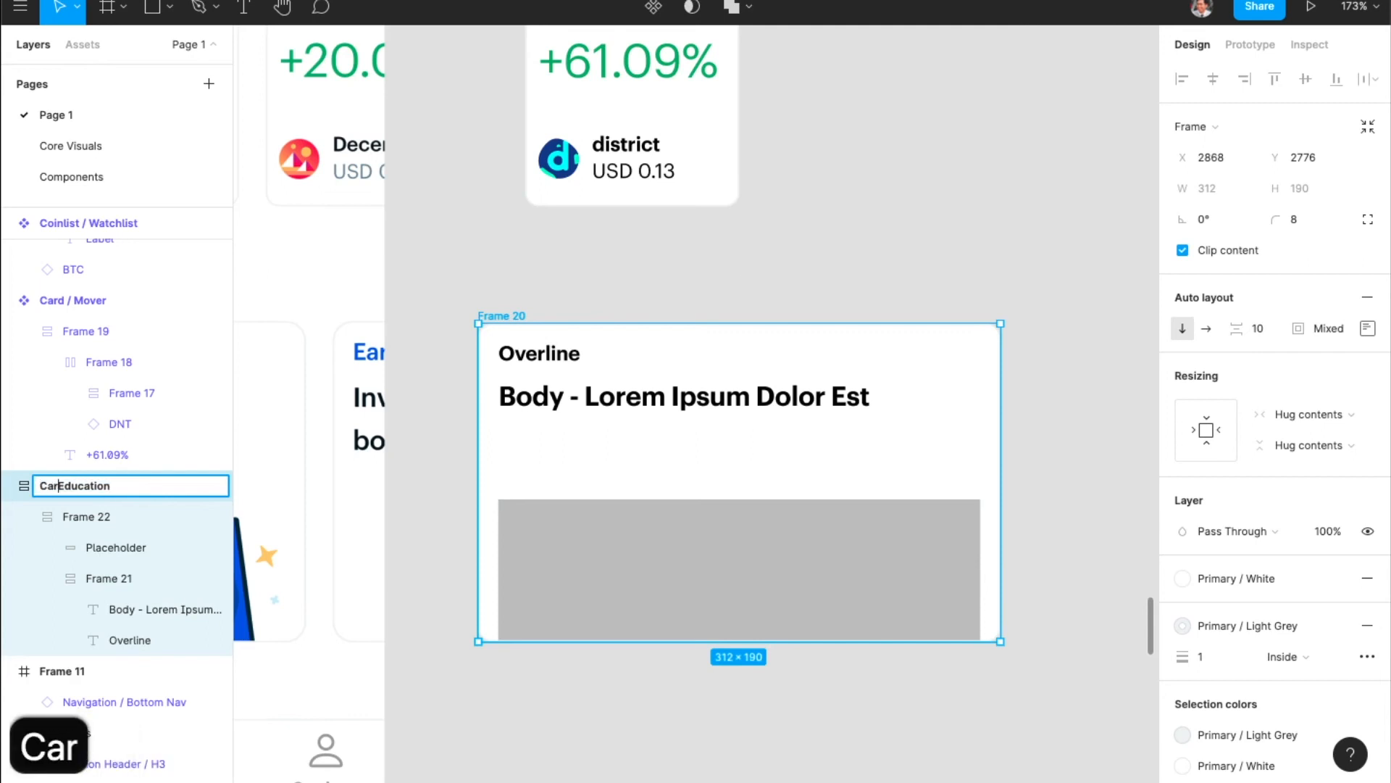
key(Return)
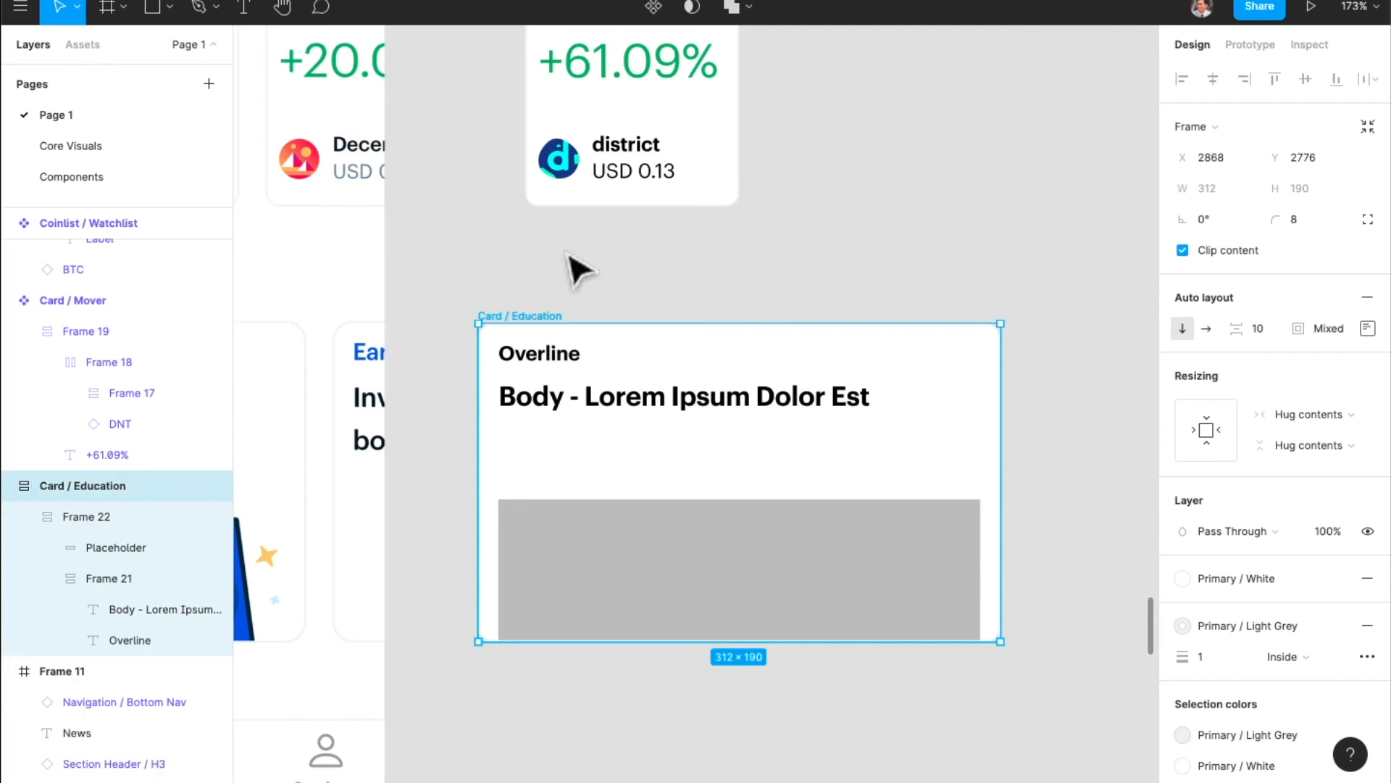
- Line up the Card / Education frame with the left edge of the components above it and convert it into a component
drag(528, 319, 578, 323)
click(653, 7)
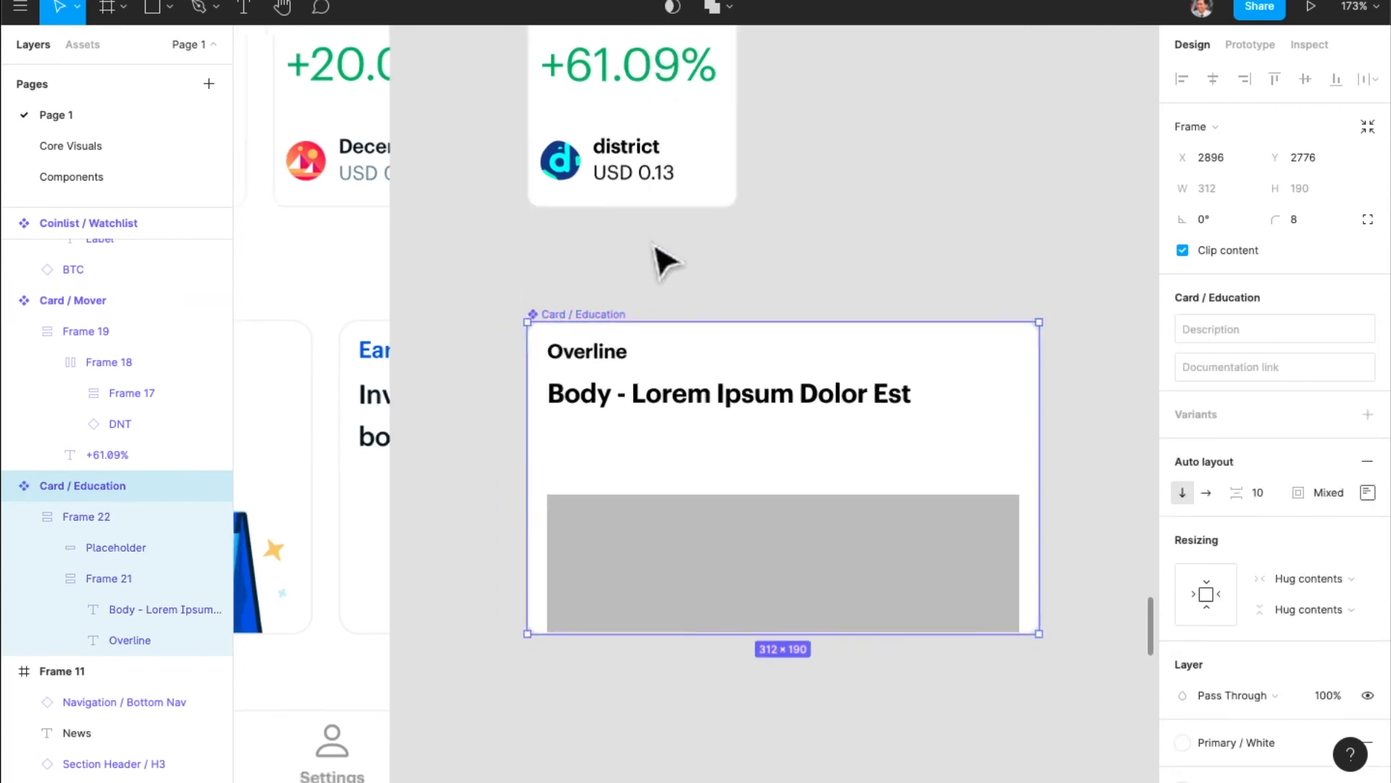
ctrl+scroll(662, 258, down, 2)
scroll(661, 258, up, 4)
scroll(662, 258, up, 1)
scroll(662, 258, down, 5)
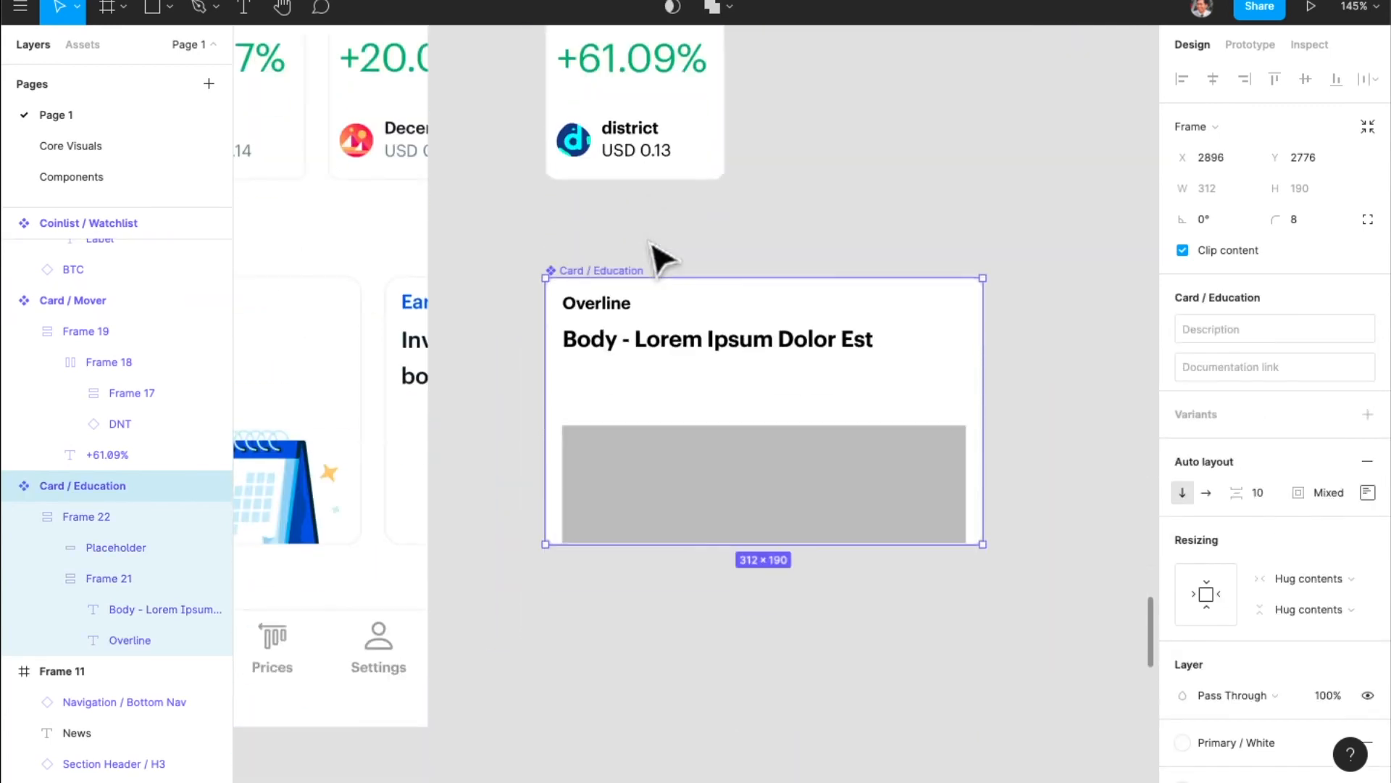
- Compare the column of built components with the matching sections of the Coinbase screen
scroll(661, 258, down, 4)
scroll(662, 258, left, 8)
scroll(655, 255, up, 2)
scroll(658, 256, right, 4)
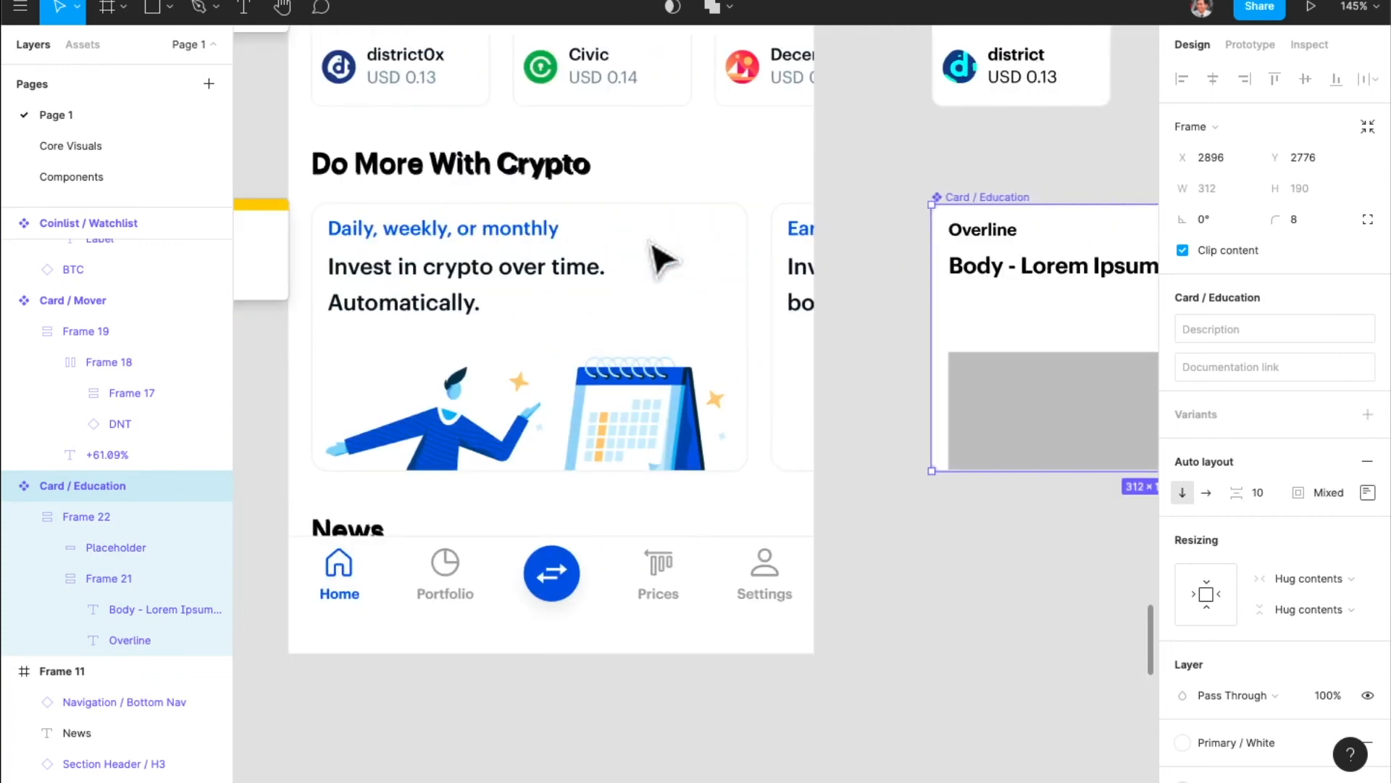
scroll(662, 258, down, 4)
scroll(662, 258, up, 5)
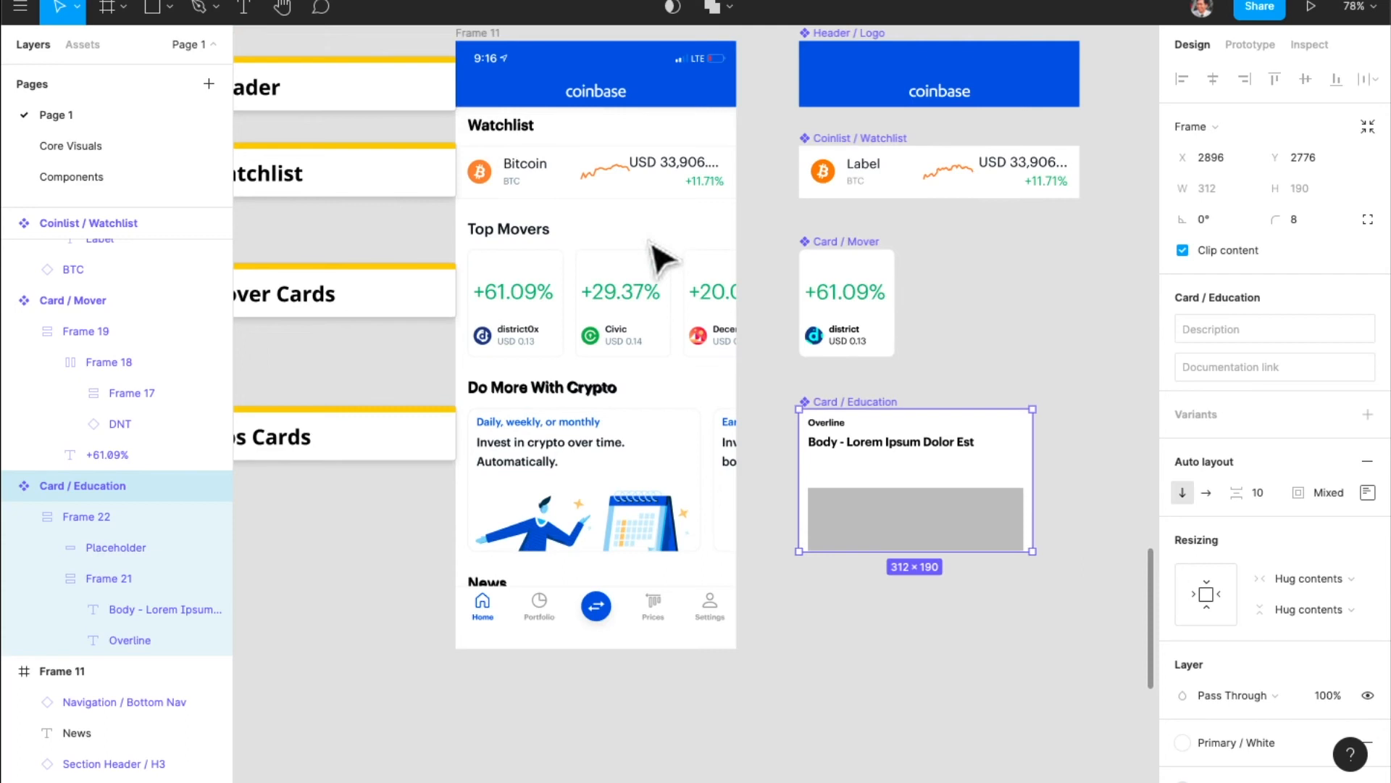
scroll(659, 257, up, 2)
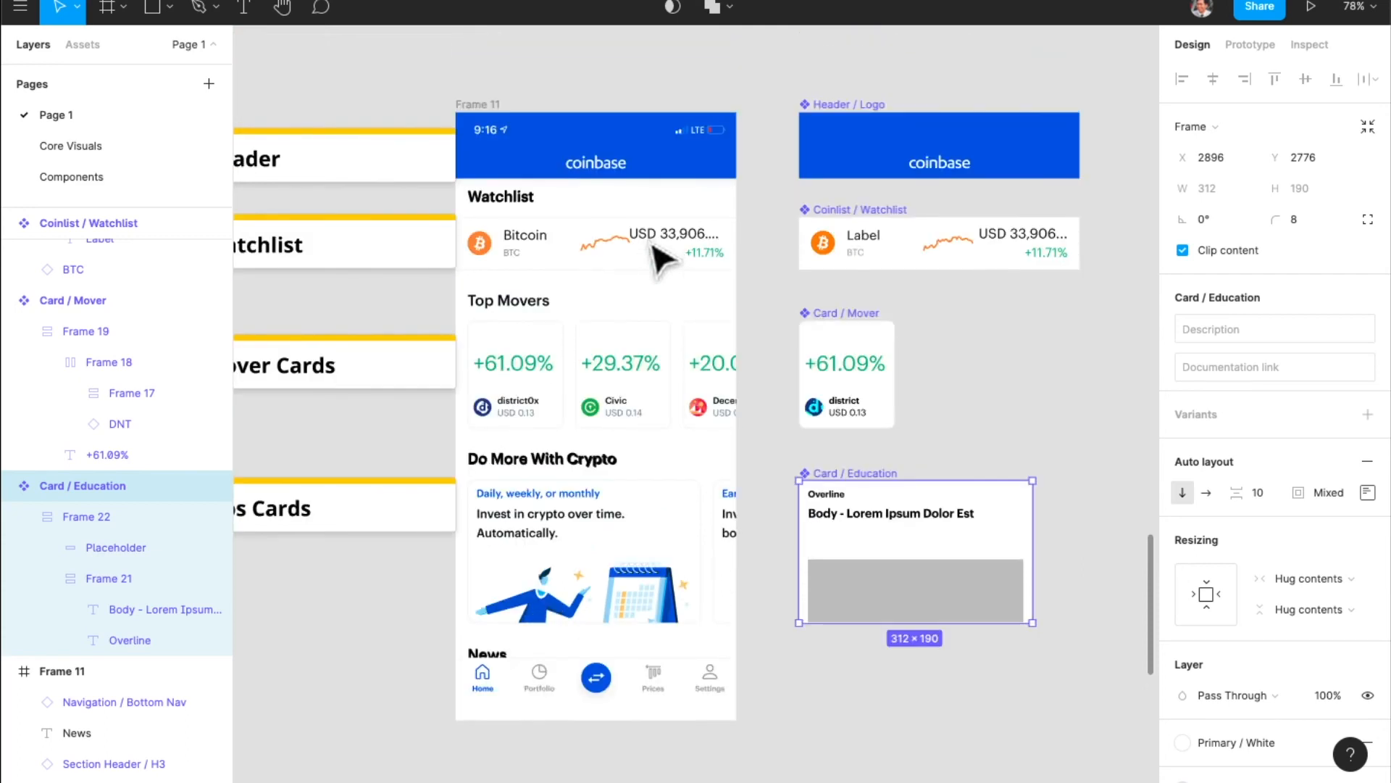
scroll(659, 257, right, 2)
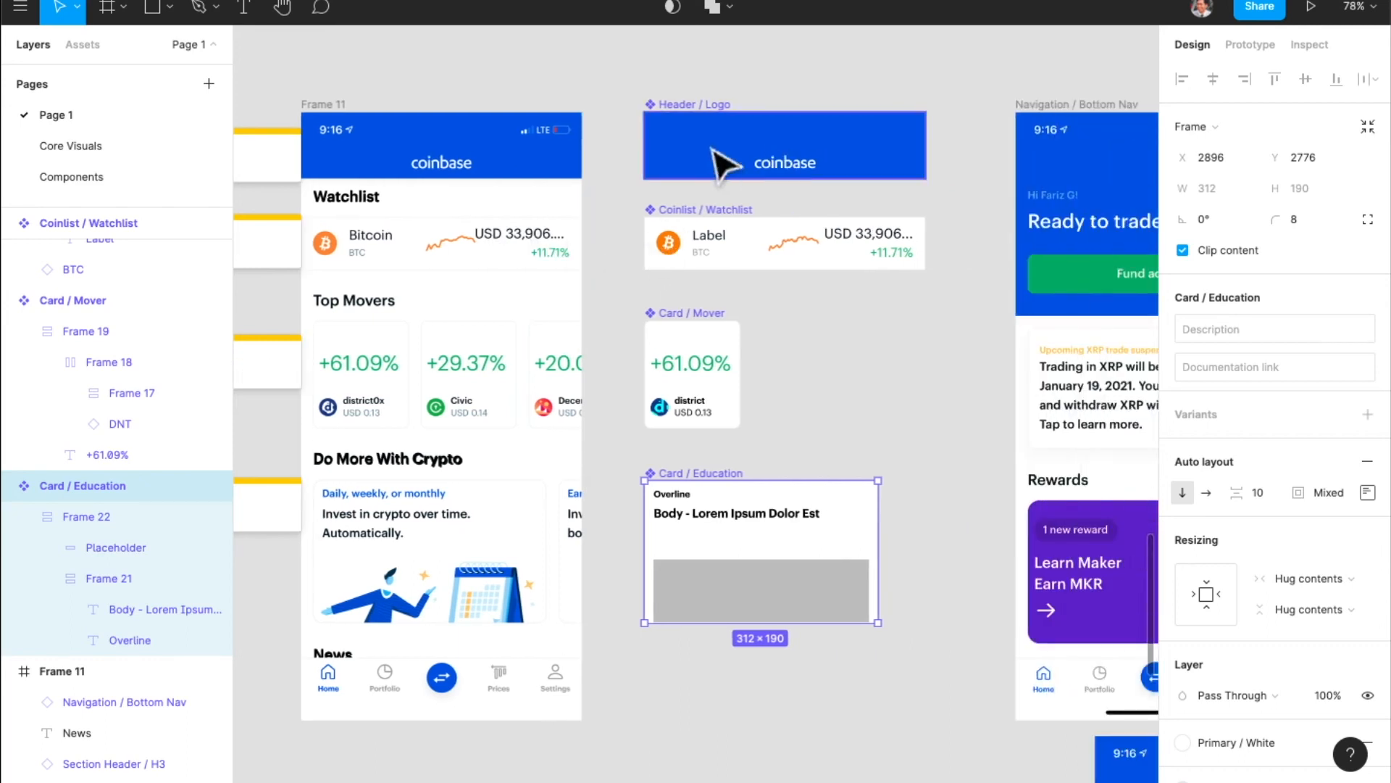
scroll(343, 138, down, 3)
scroll(344, 147, down, 2)
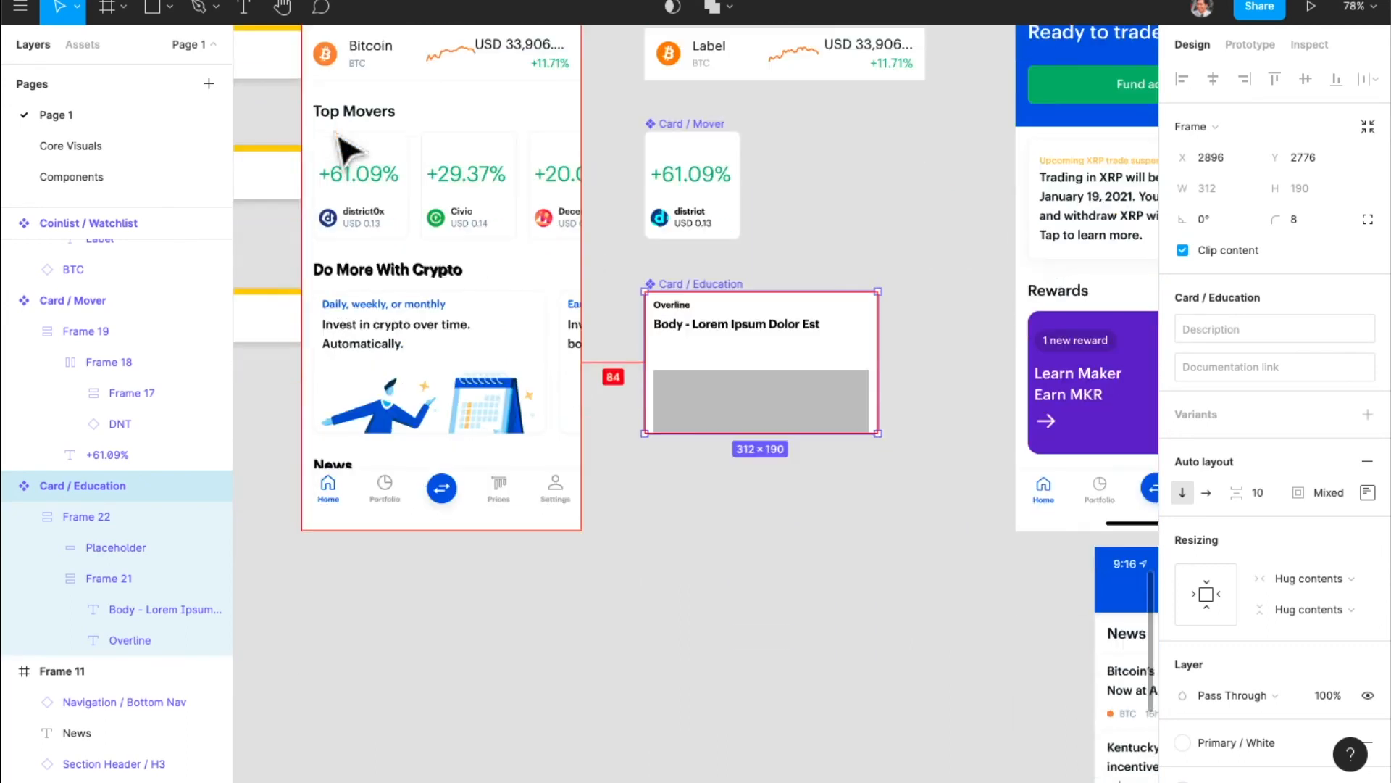
scroll(348, 149, up, 4)
click(616, 246)
scroll(616, 246, down, 5)
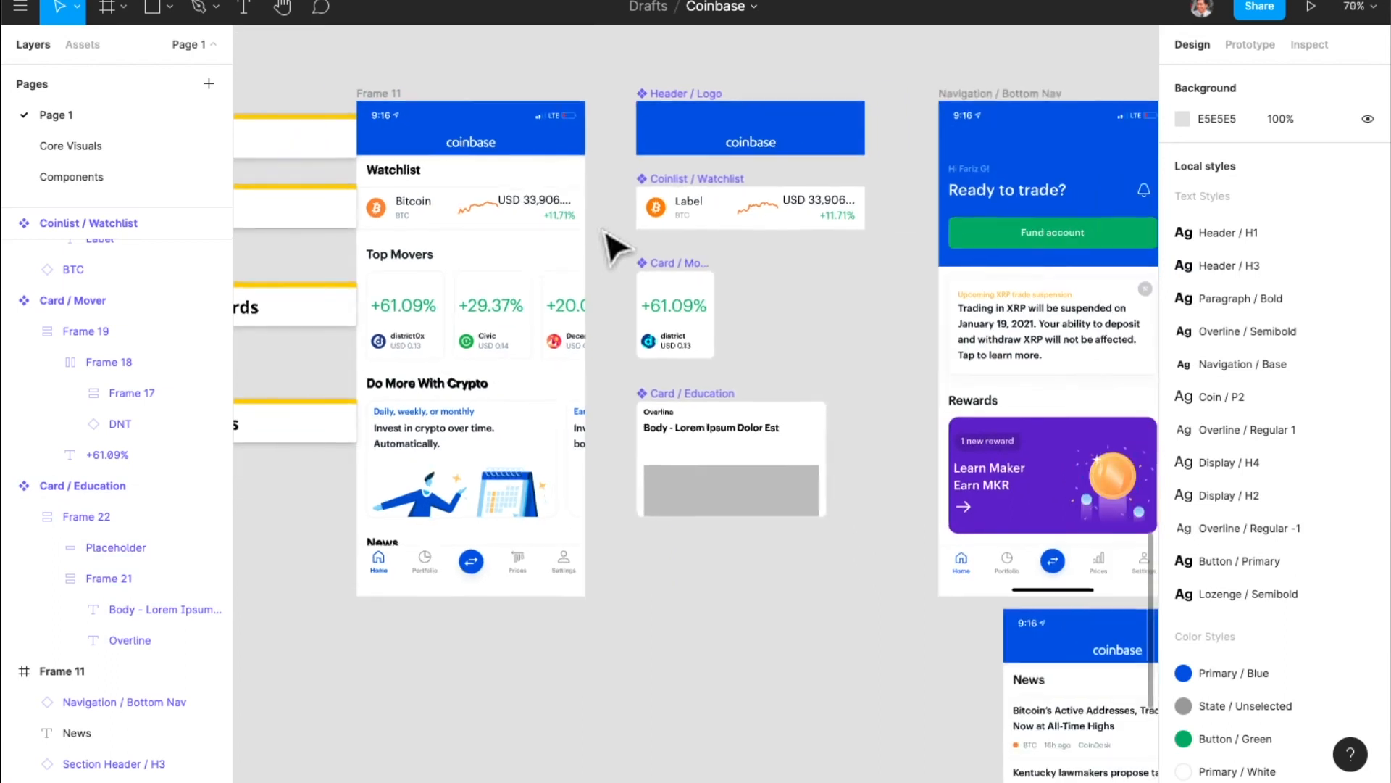
- Duplicate Frame 11 directly below itself and place a Card / Education instance over the tips card in the copy
drag(478, 125, 479, 514)
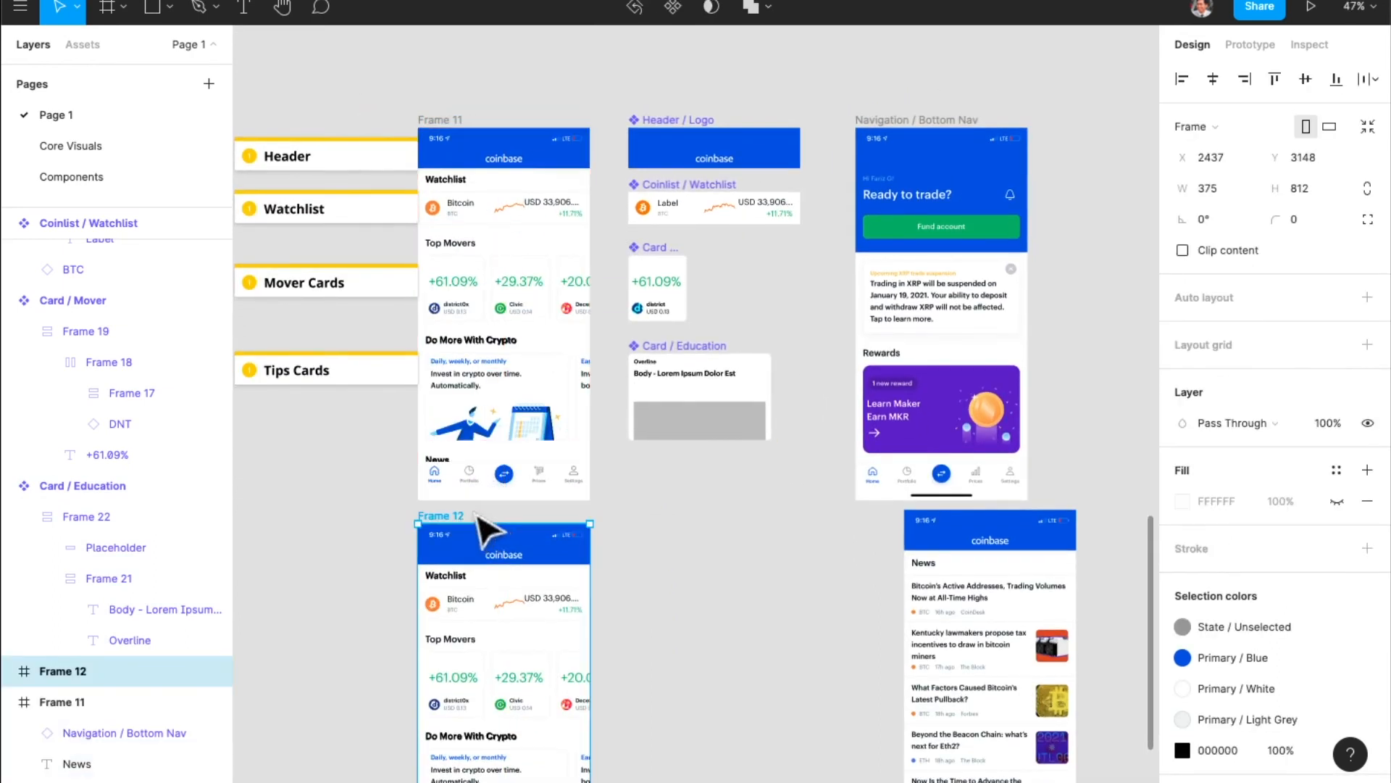
scroll(479, 511, down, 3)
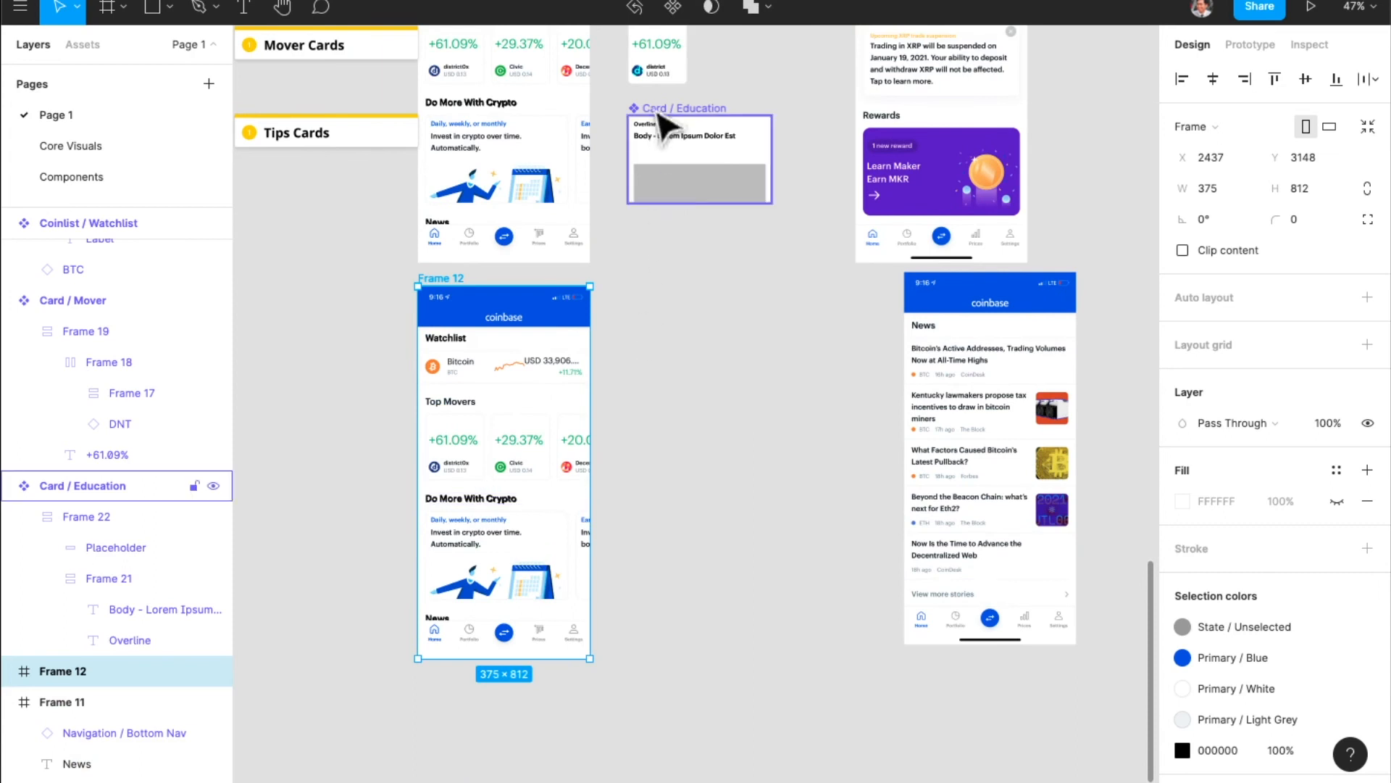
key(alt)
drag(594, 433, 499, 526)
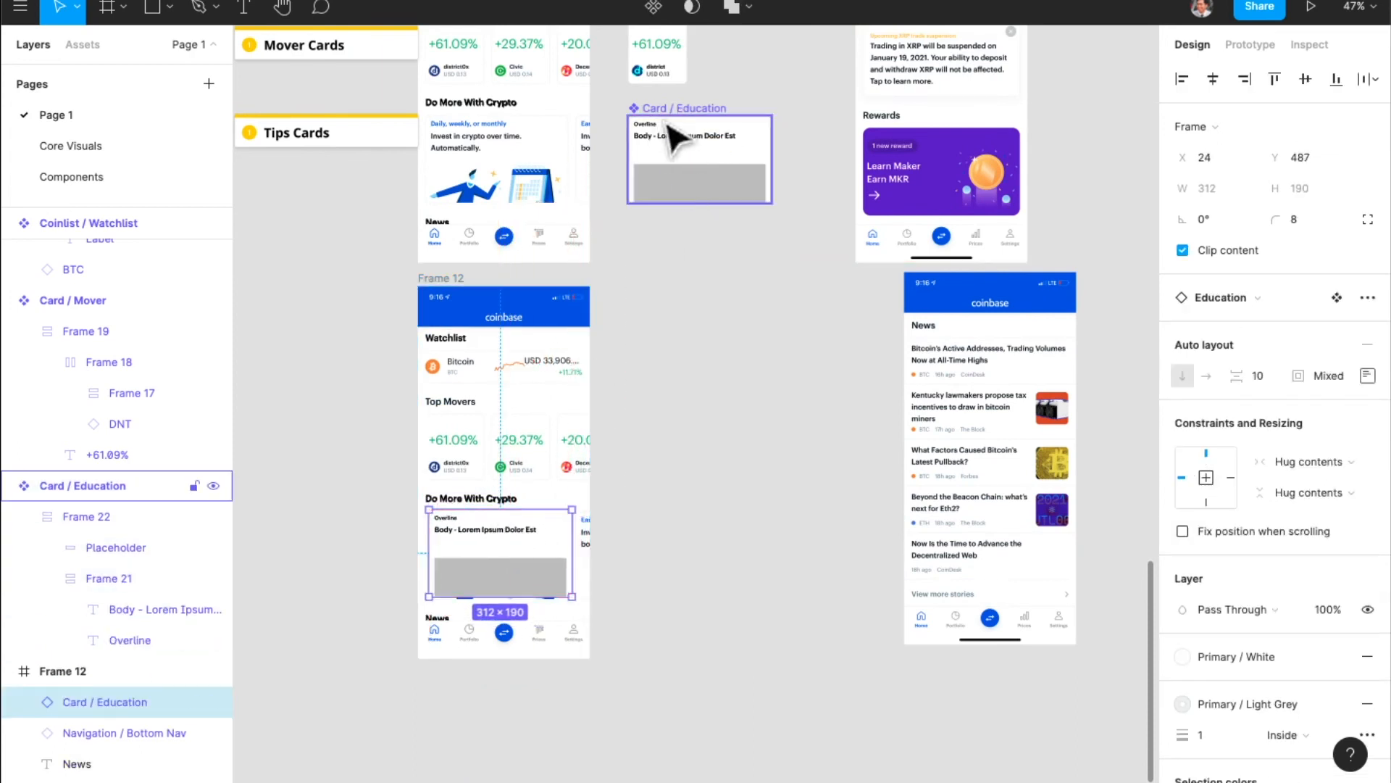
- Color the Overline text in the main Card / Education component with the Primary / Blue style
ctrl+click(652, 127)
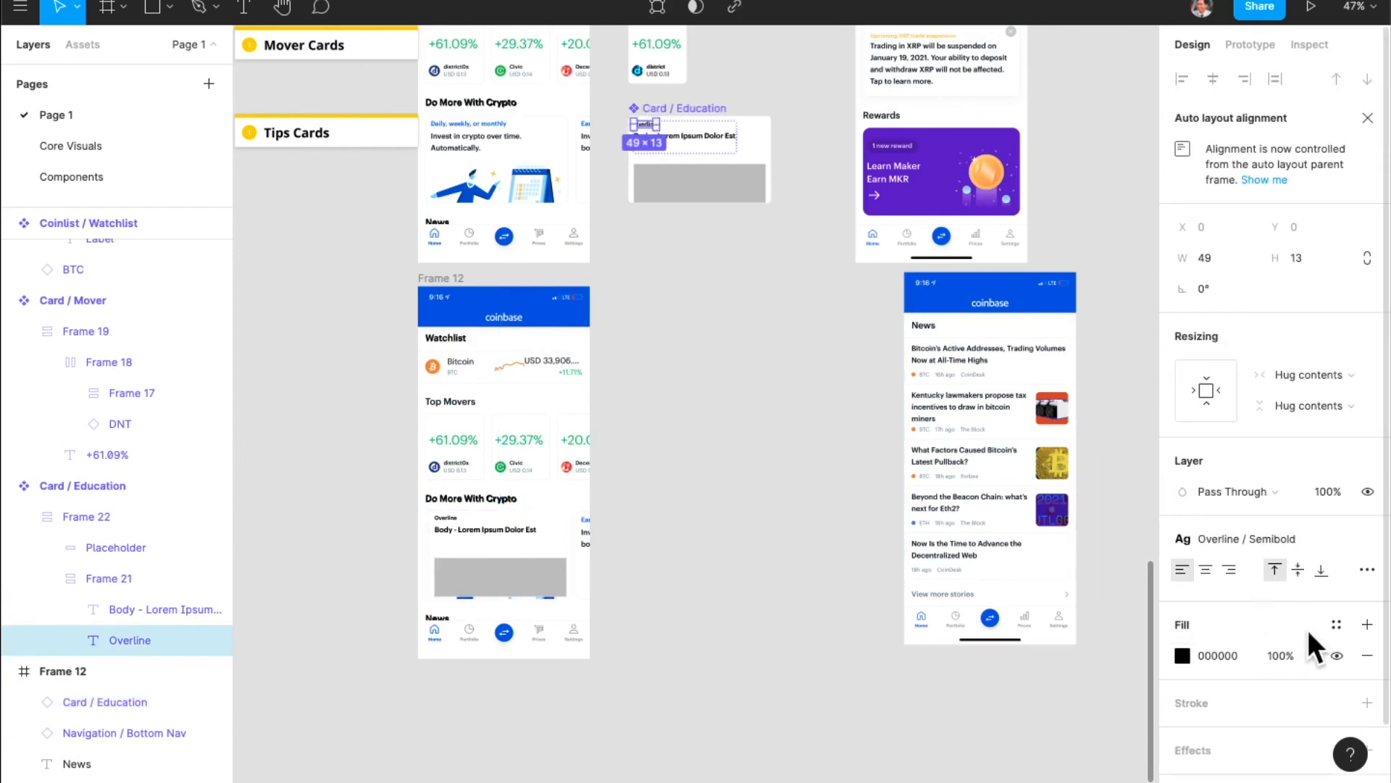
click(1336, 624)
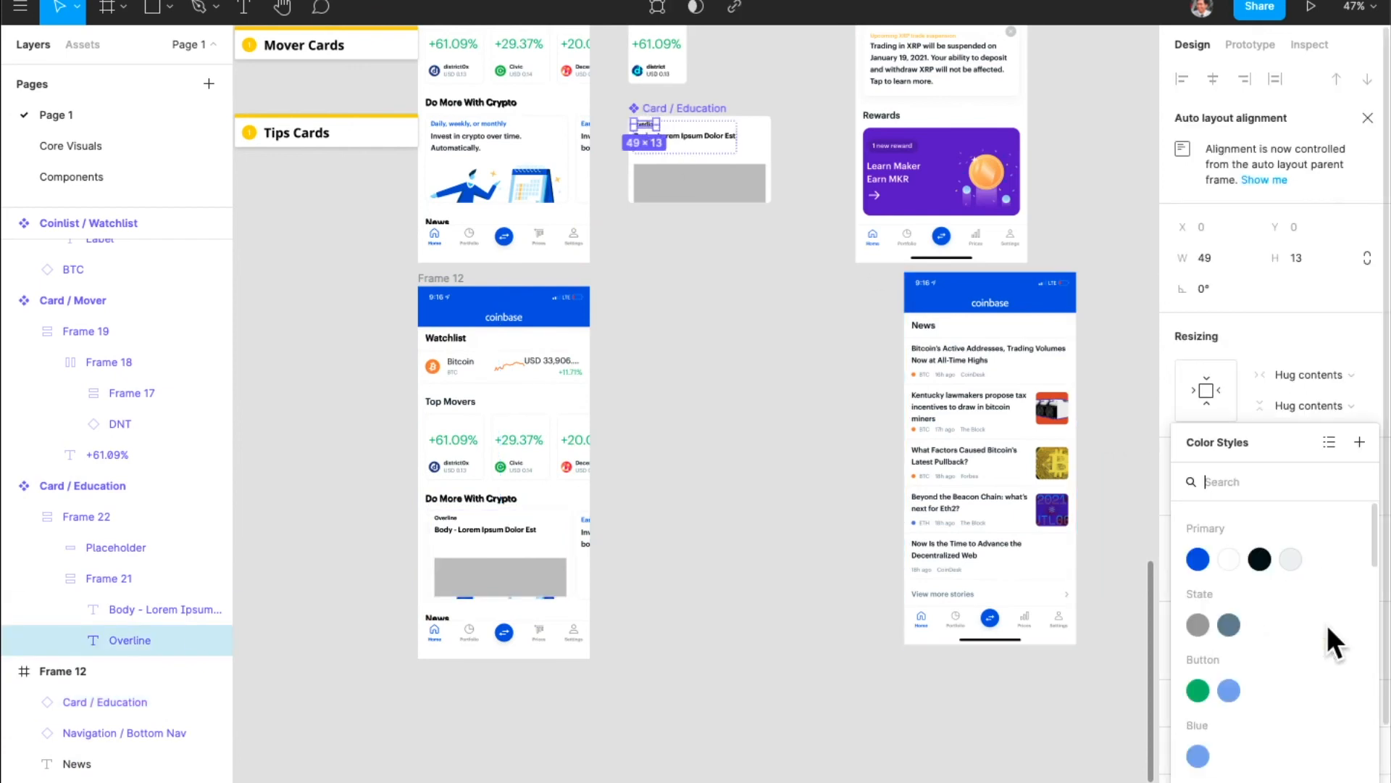
click(1195, 559)
click(745, 379)
- Replace the 000000 color across the four main components with the Primary / Black style and review all their applied color styles
scroll(700, 320, up, 5)
drag(817, 512, 621, 152)
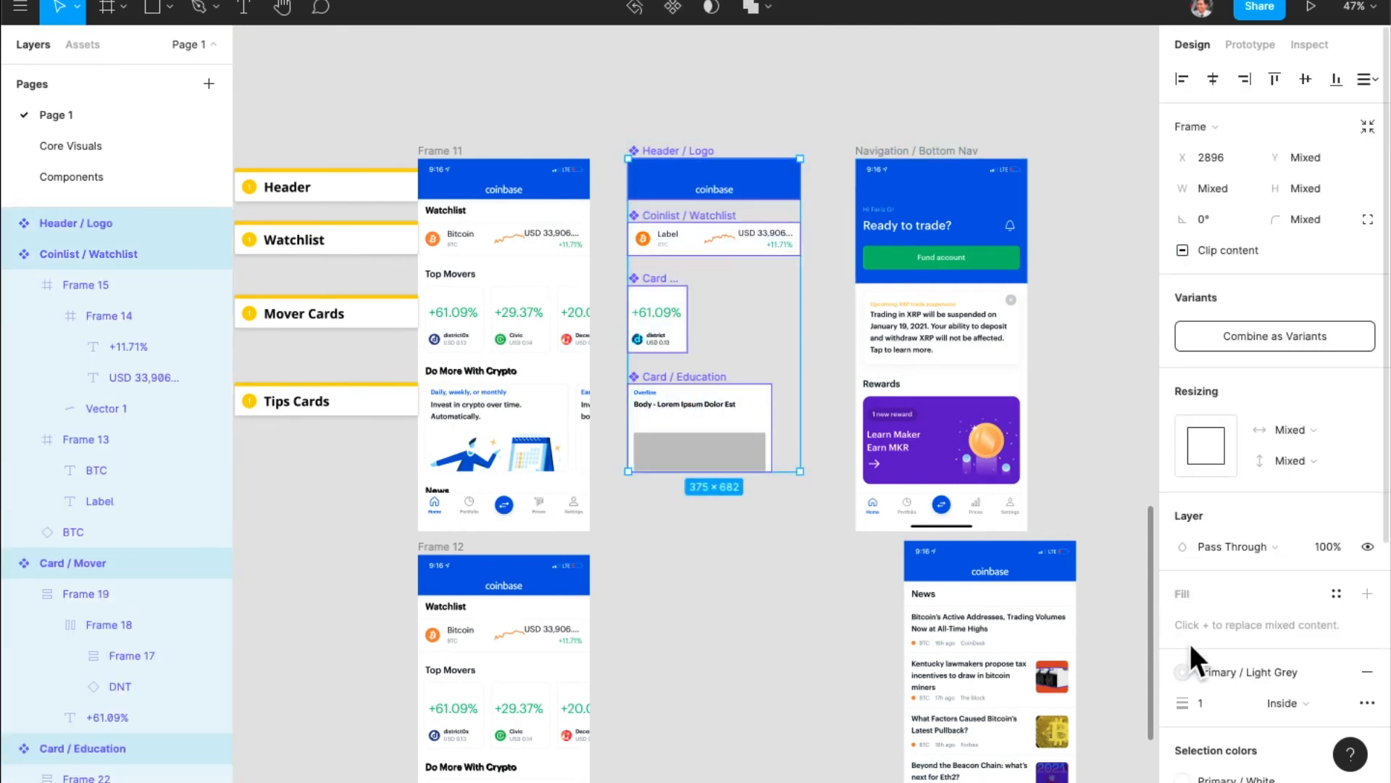
scroll(1212, 645, down, 4)
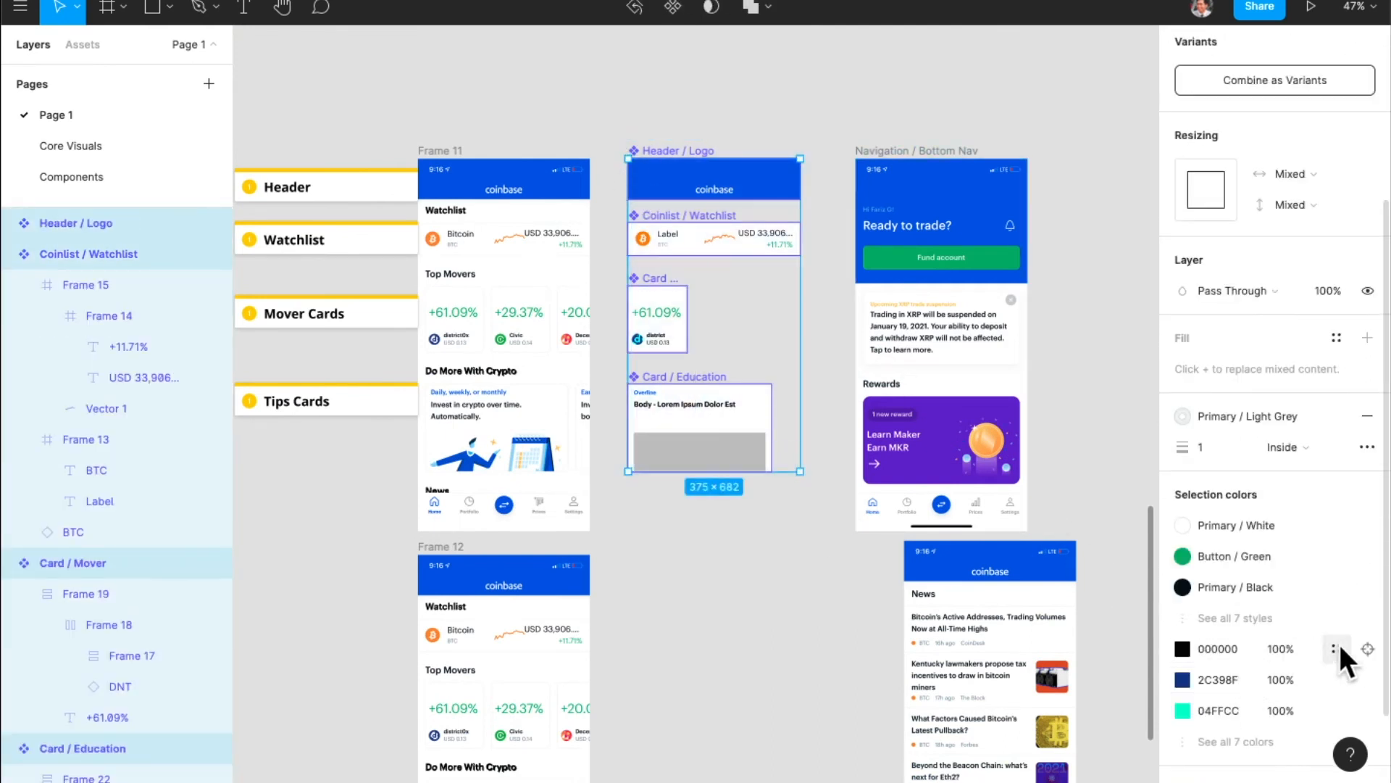
click(1337, 649)
click(1039, 547)
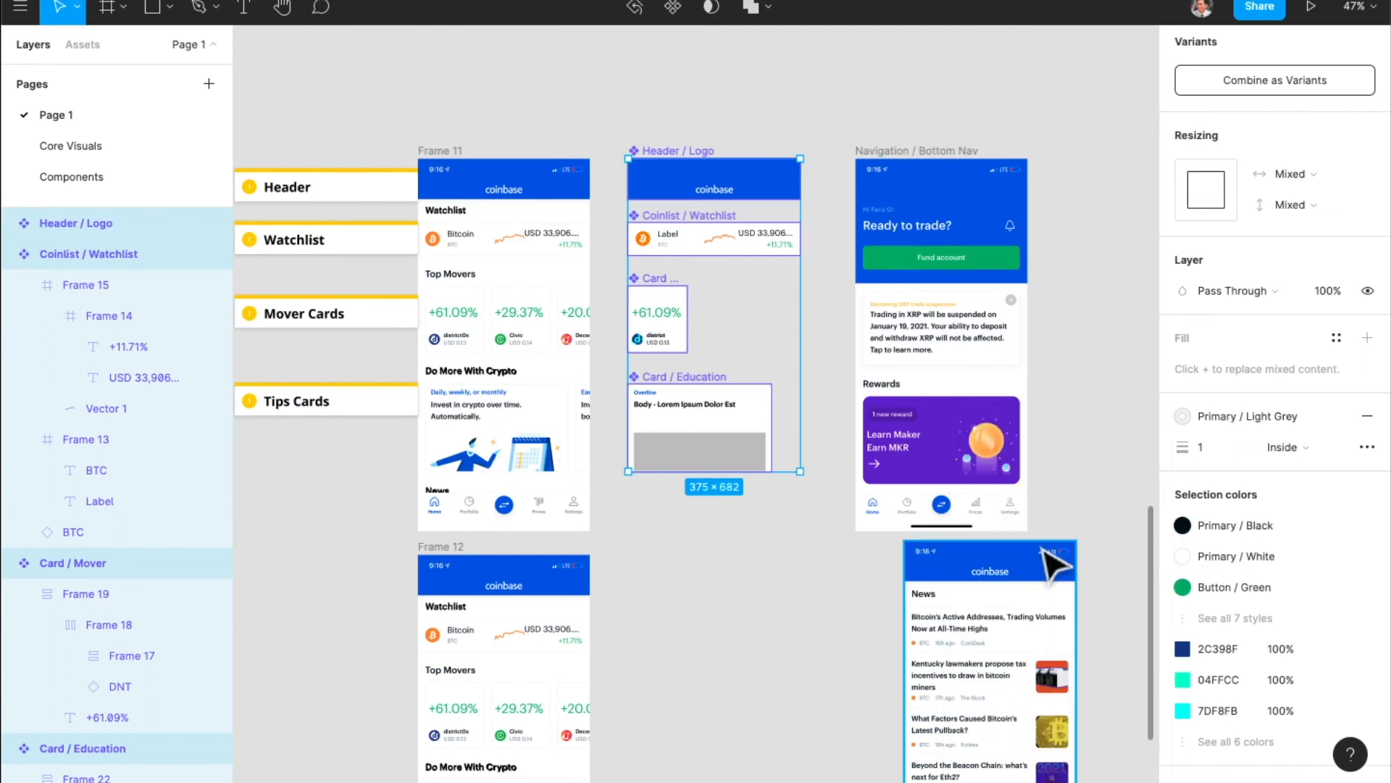
click(1270, 619)
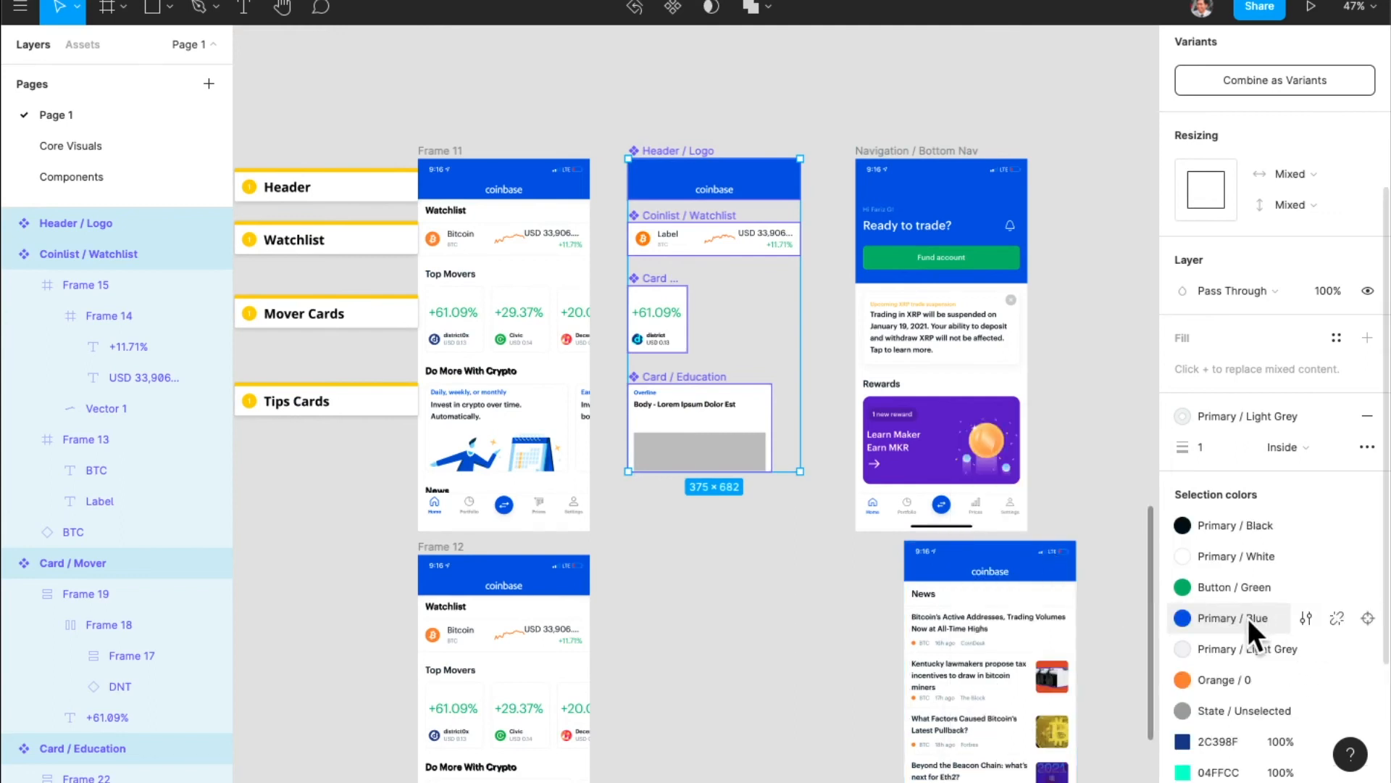
scroll(1311, 615, down, 2)
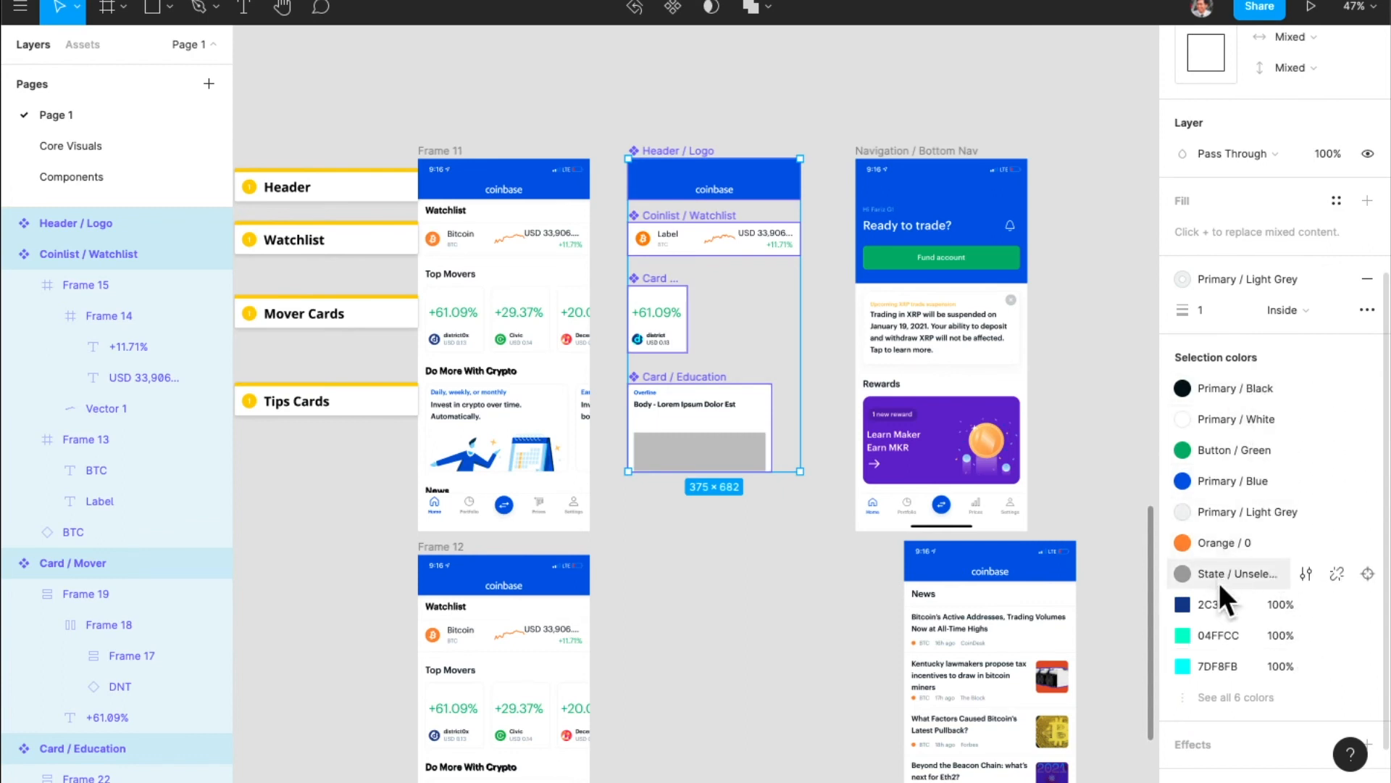
click(738, 638)
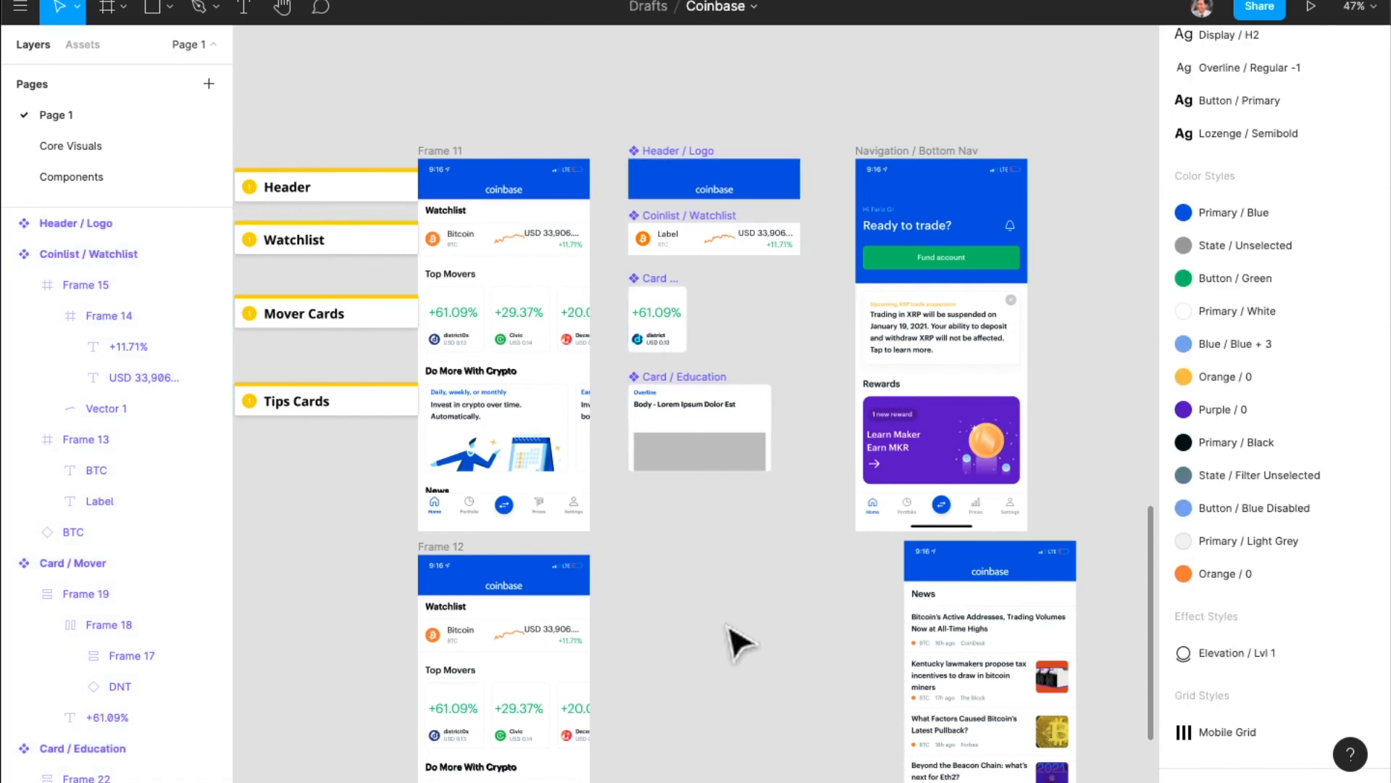
- Place a Card / Mover instance over the first Top Movers card in Frame 12
scroll(761, 580, down, 4)
scroll(783, 553, up, 1)
scroll(790, 547, up, 1)
scroll(786, 544, left, 2)
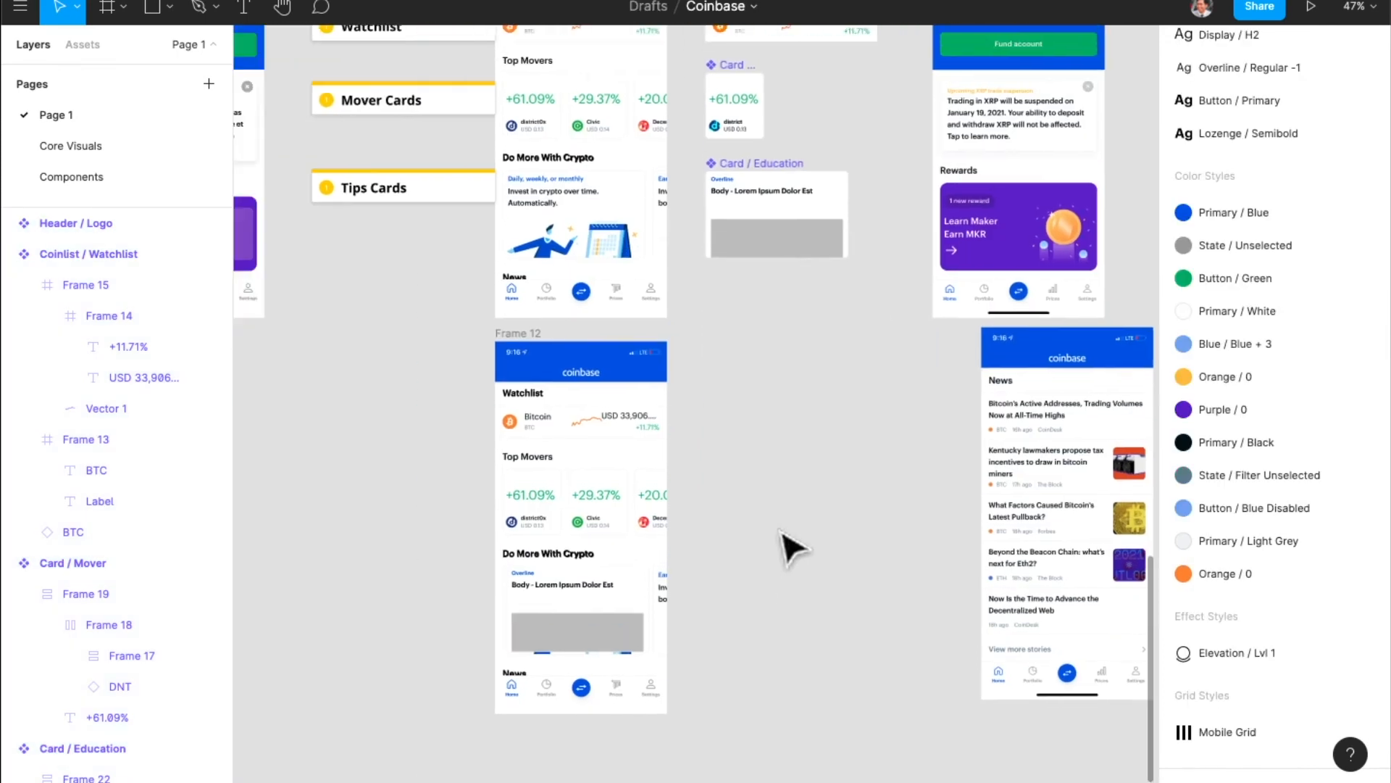
scroll(566, 456, up, 4)
drag(717, 272, 534, 671)
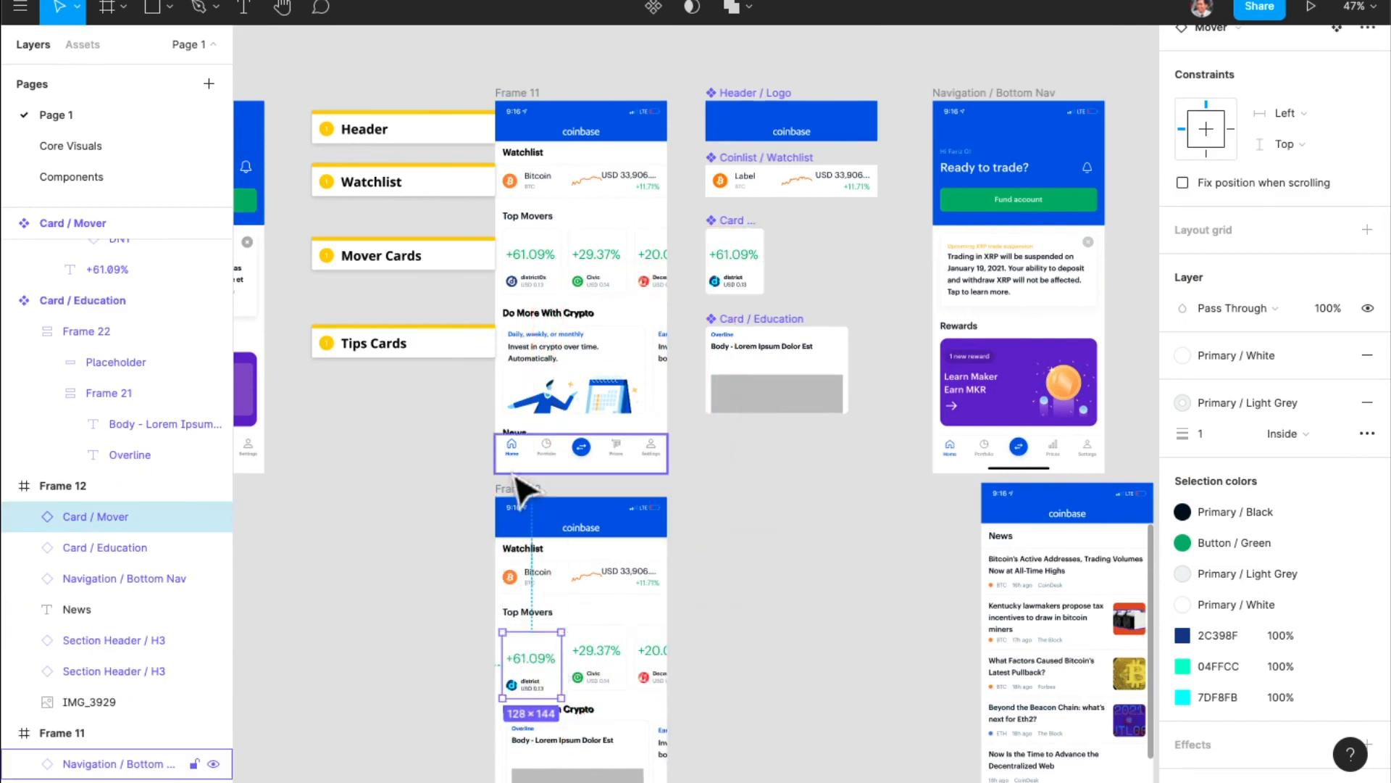
- Show layout grids and apply the Mobile Grid style to Frame 12
click(525, 490)
key(ctrl+g)
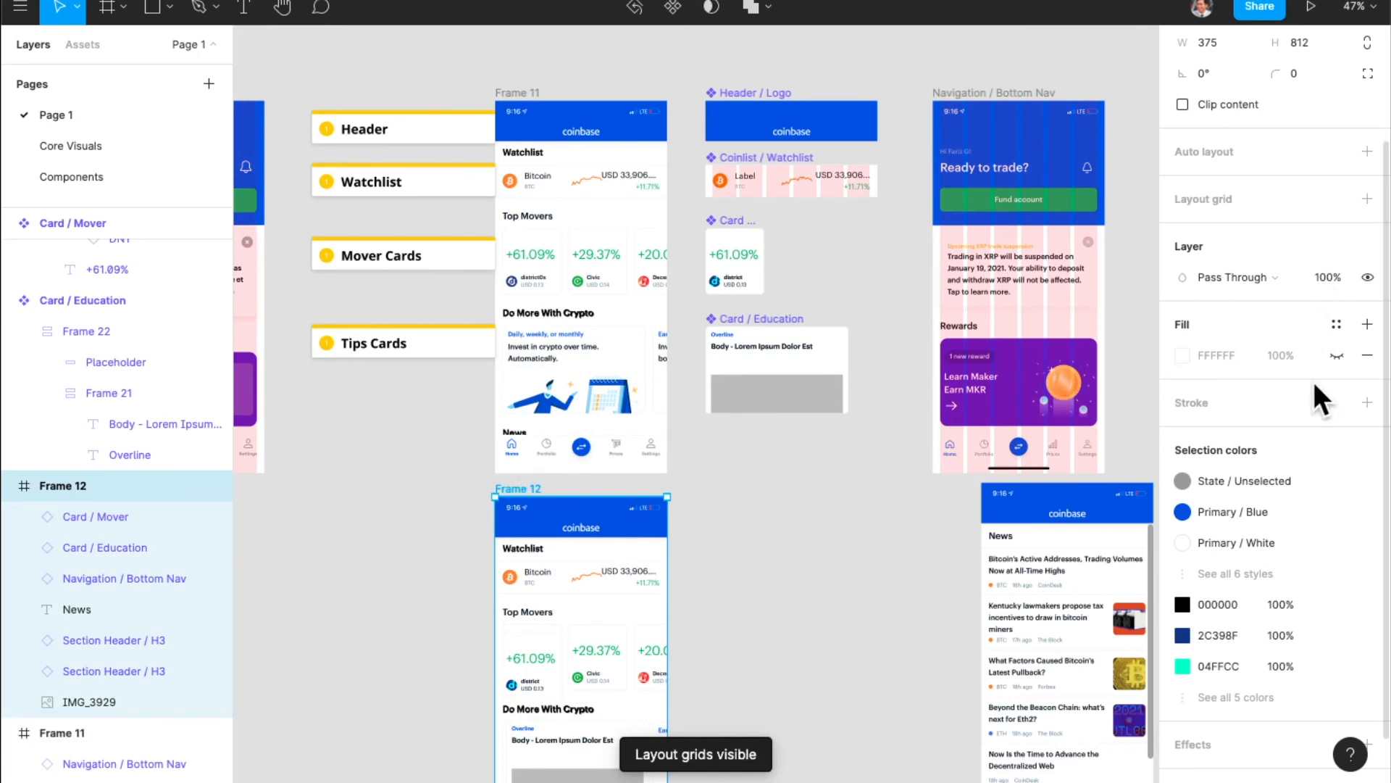
click(1337, 199)
click(1242, 313)
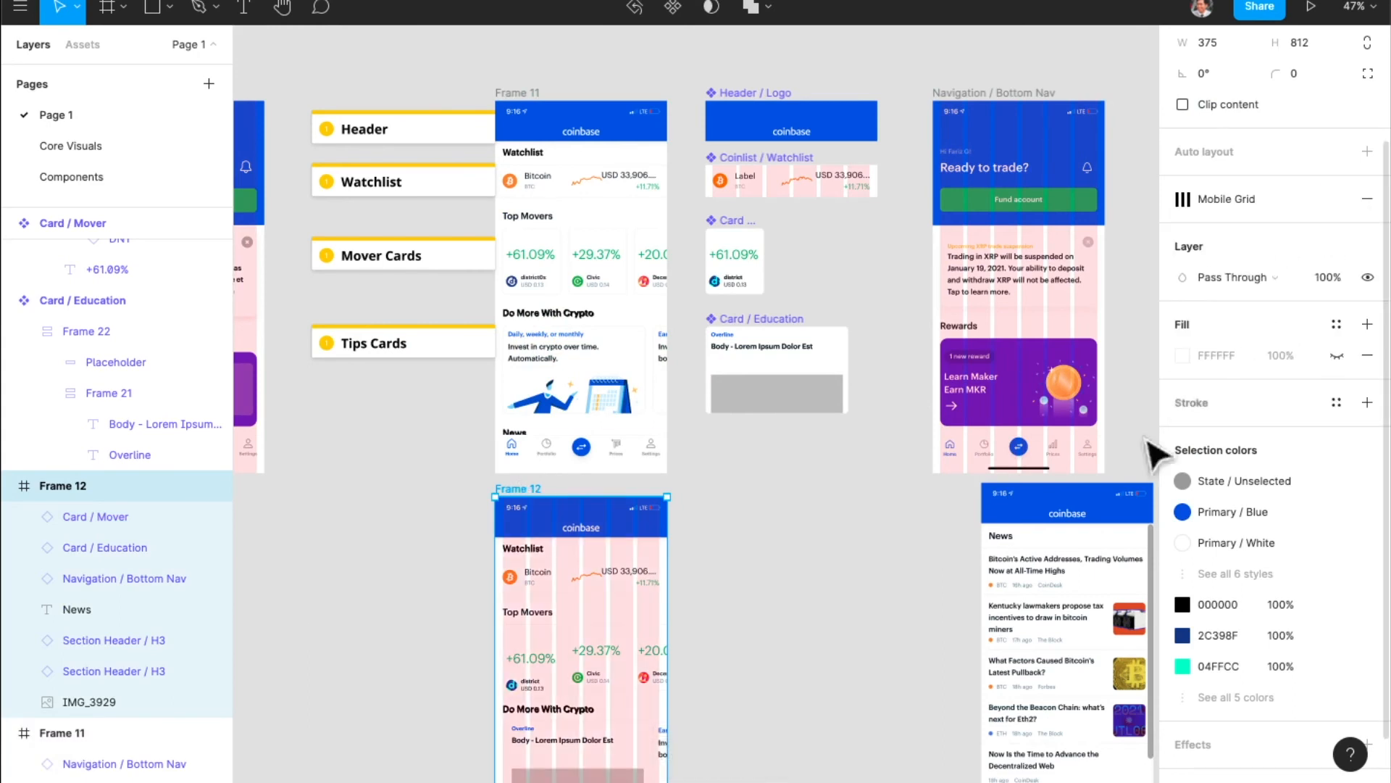
click(817, 597)
scroll(717, 620, down, 3)
scroll(771, 379, up, 1)
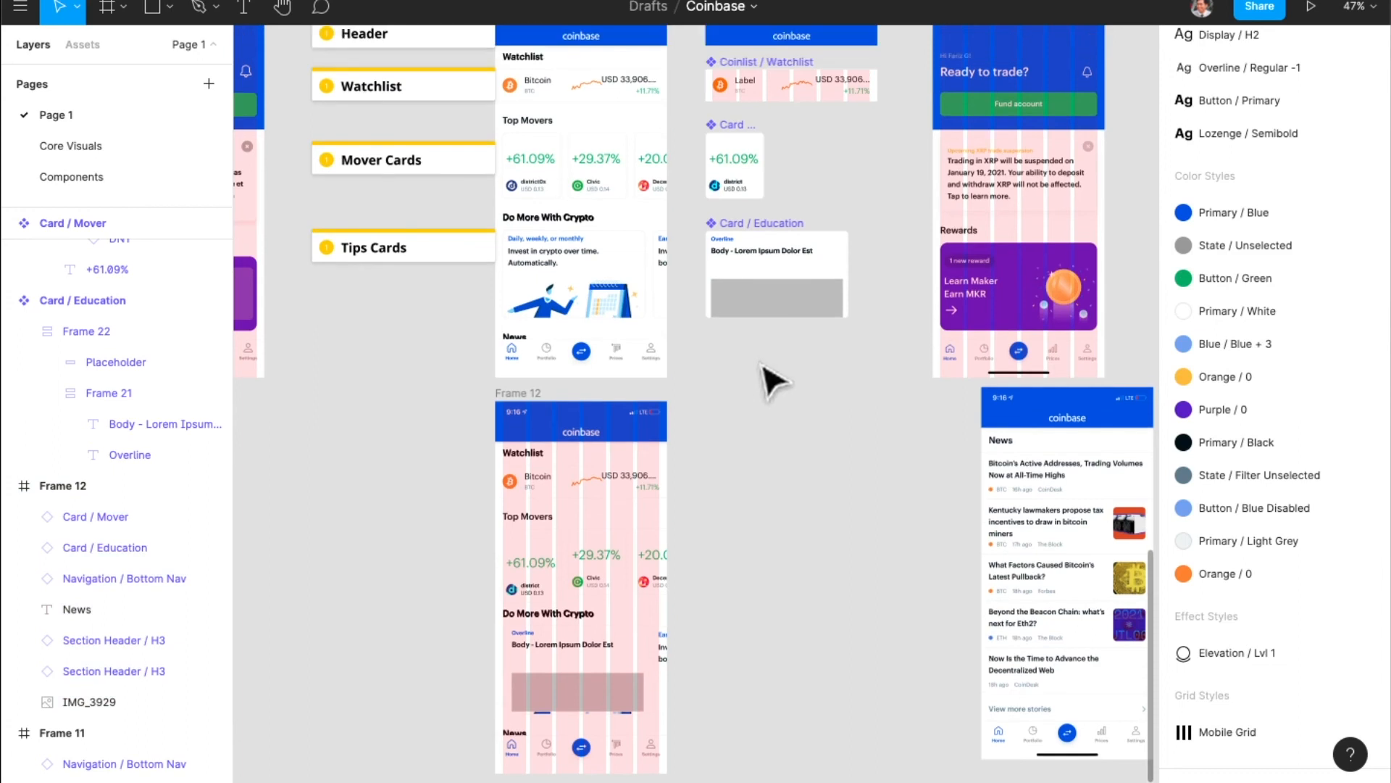
scroll(768, 363, up, 1)
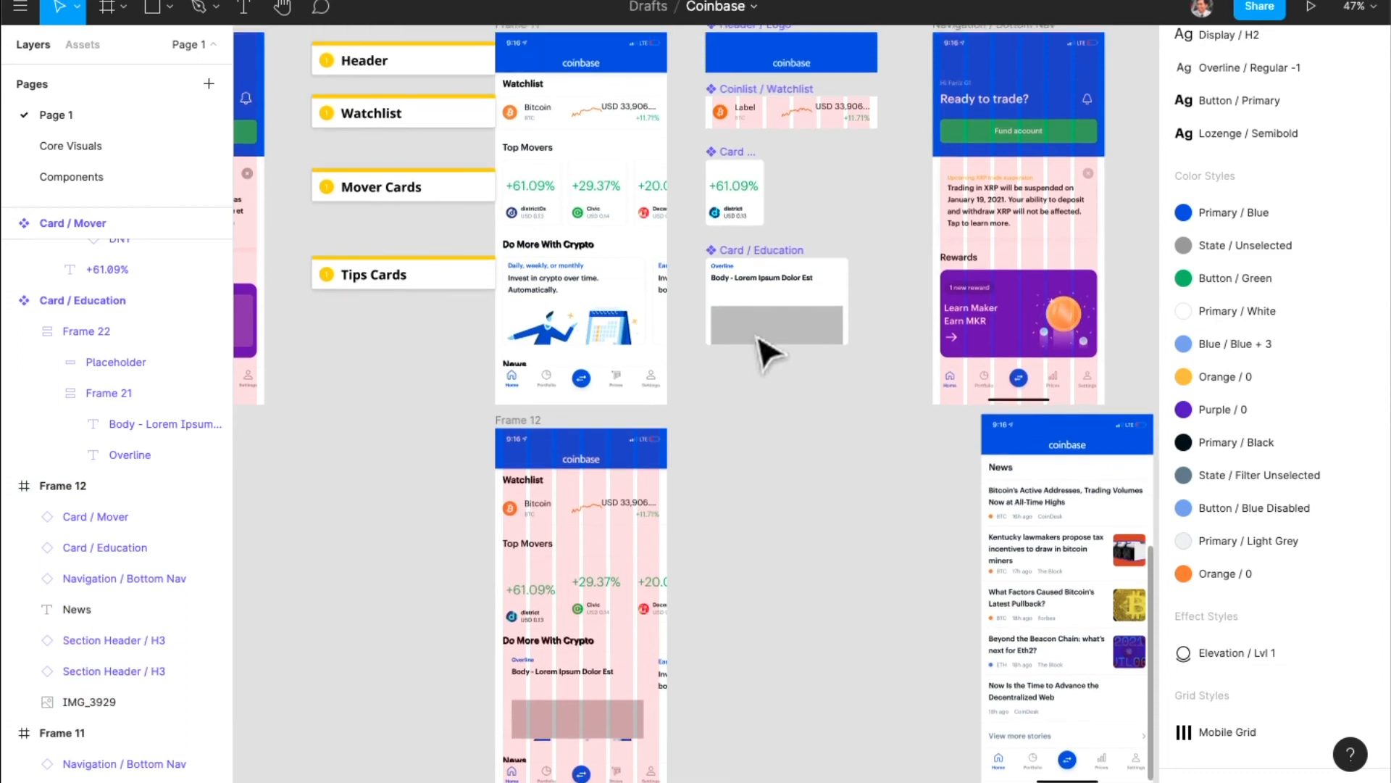
- Place a Coinlist / Watchlist instance over the Bitcoin row in Frame 12 and center it horizontally in the frame
click(816, 114)
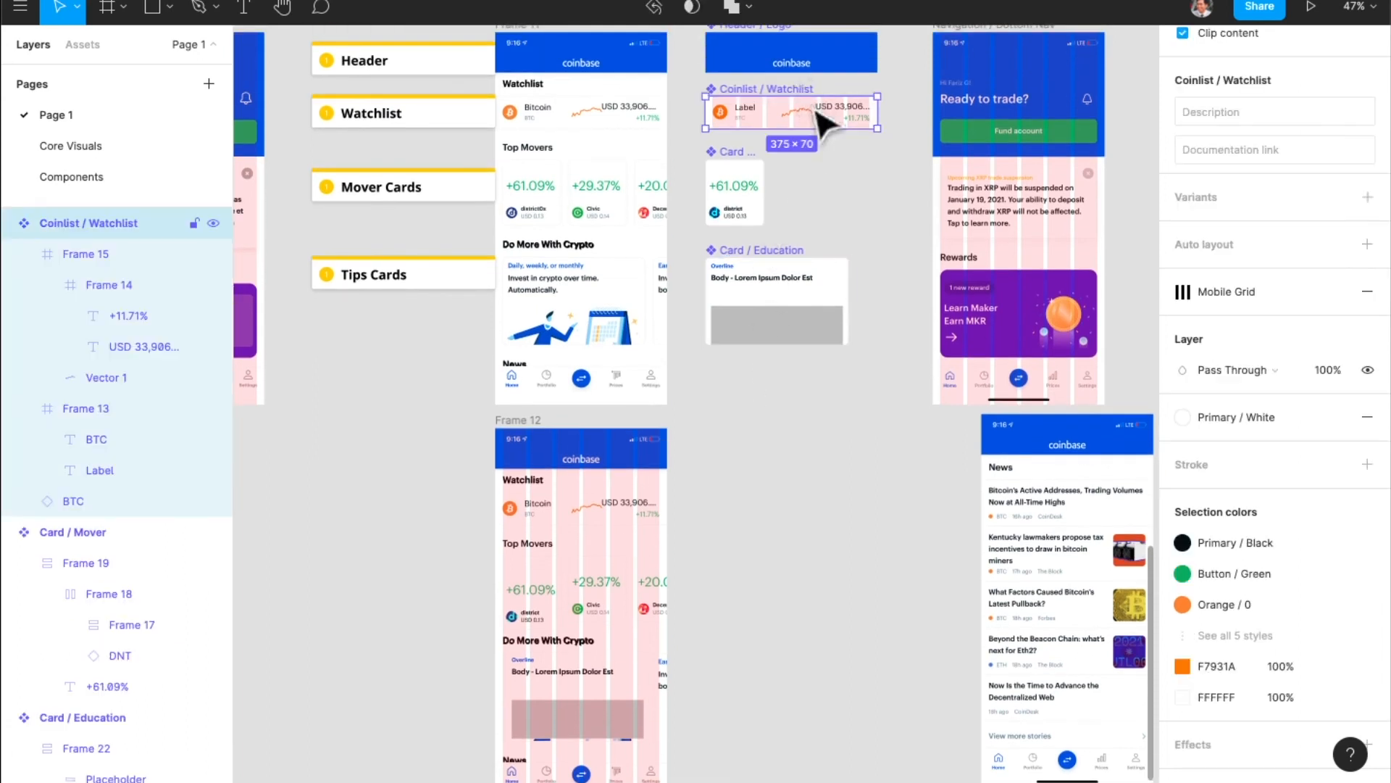
drag(819, 116, 617, 512)
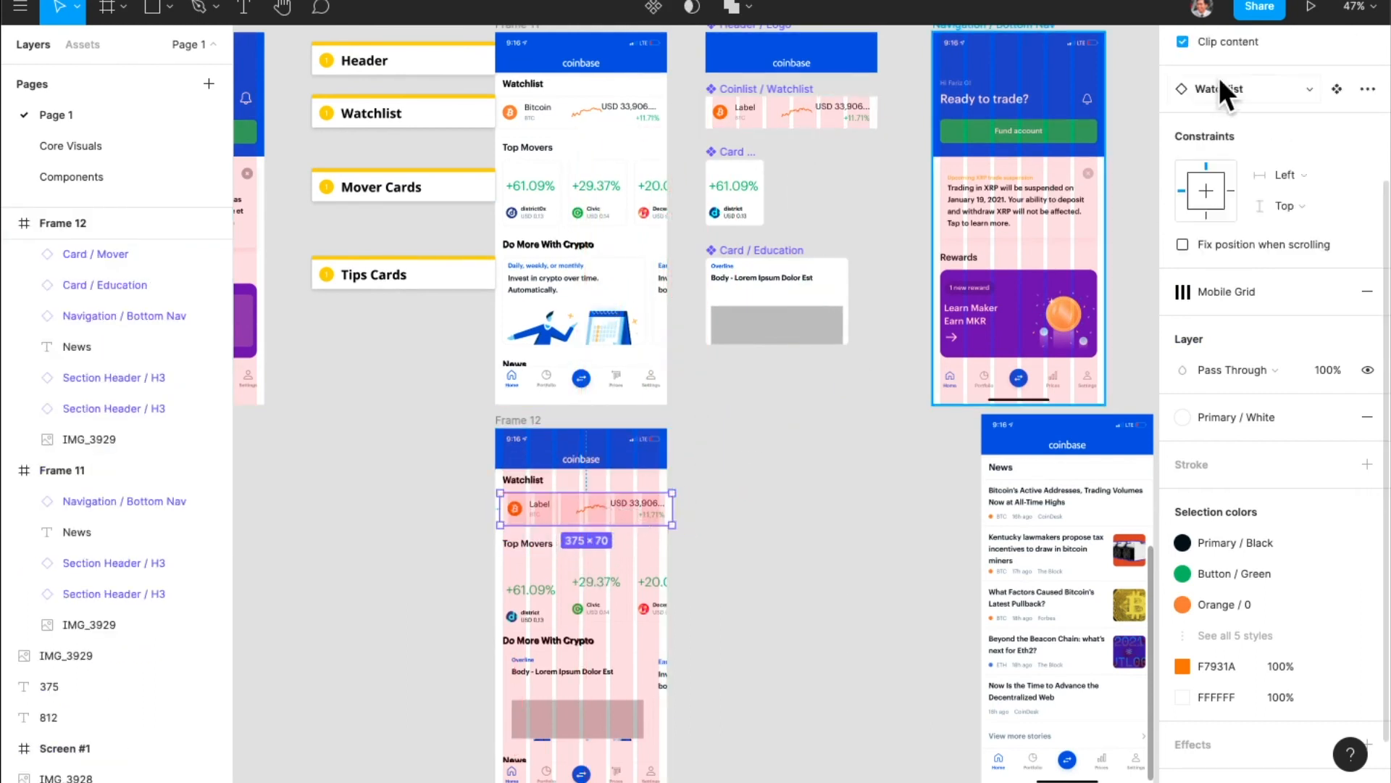
scroll(1129, 192, up, 2)
scroll(1273, 151, up, 3)
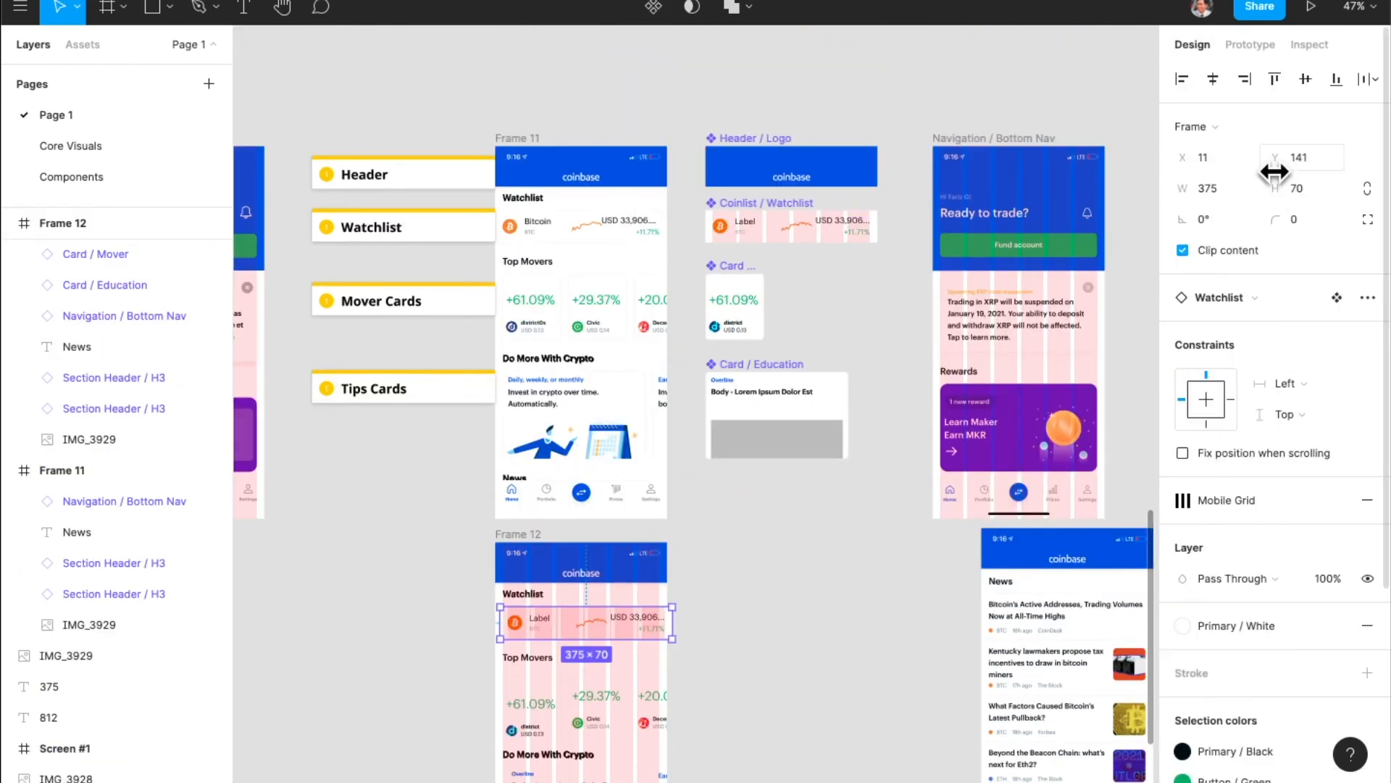
click(1210, 75)
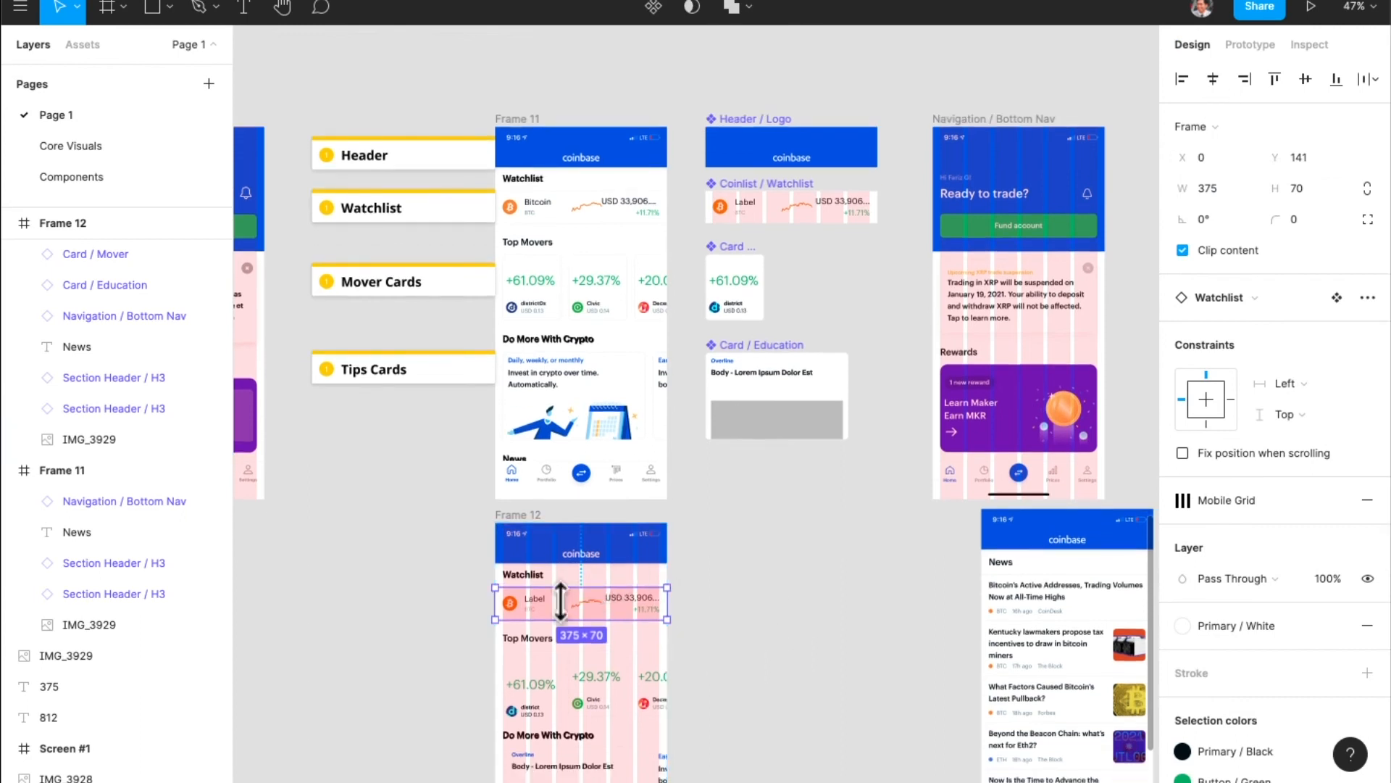
scroll(572, 638, up, 5)
scroll(569, 630, up, 5)
scroll(569, 629, down, 1)
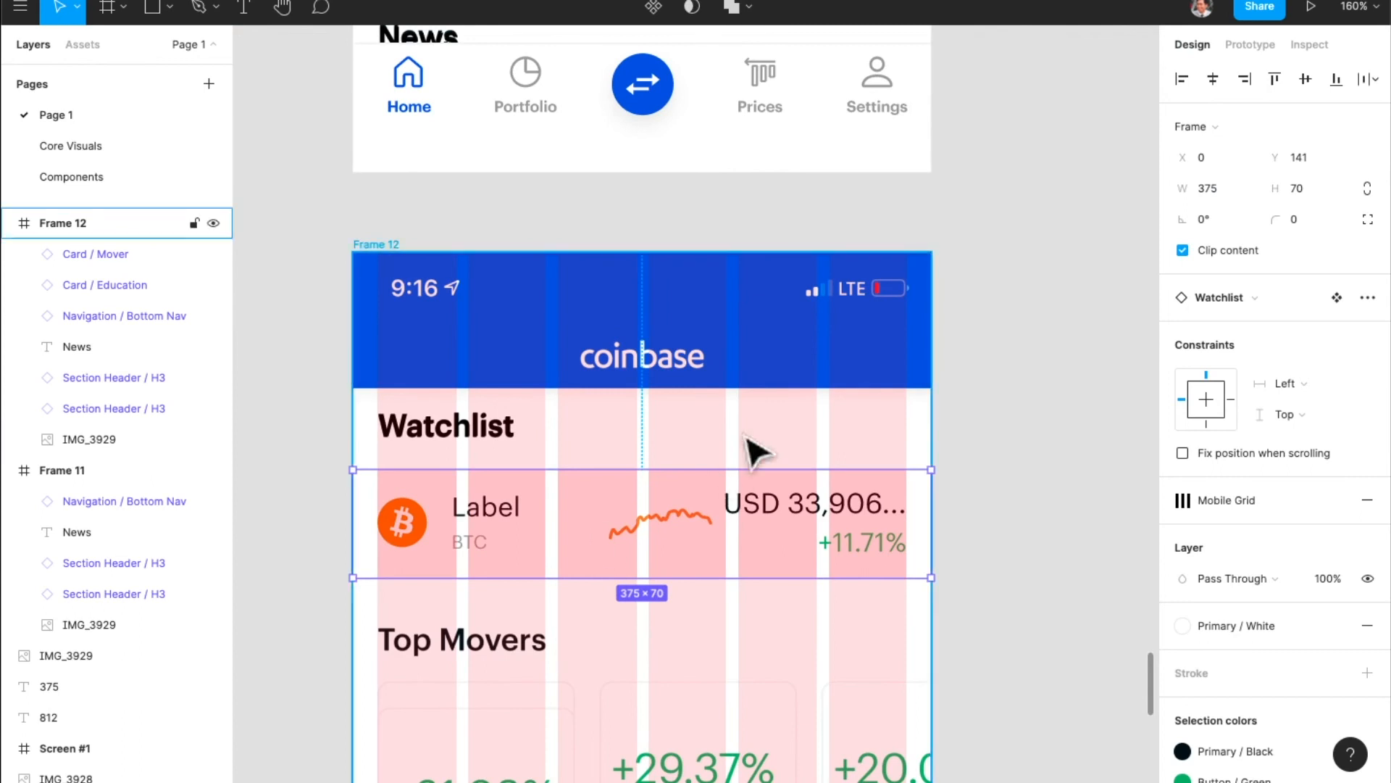
- Place a Header / Logo instance over the blue header of Frame 12, flush with the frame's top edge
scroll(961, 466, down, 10)
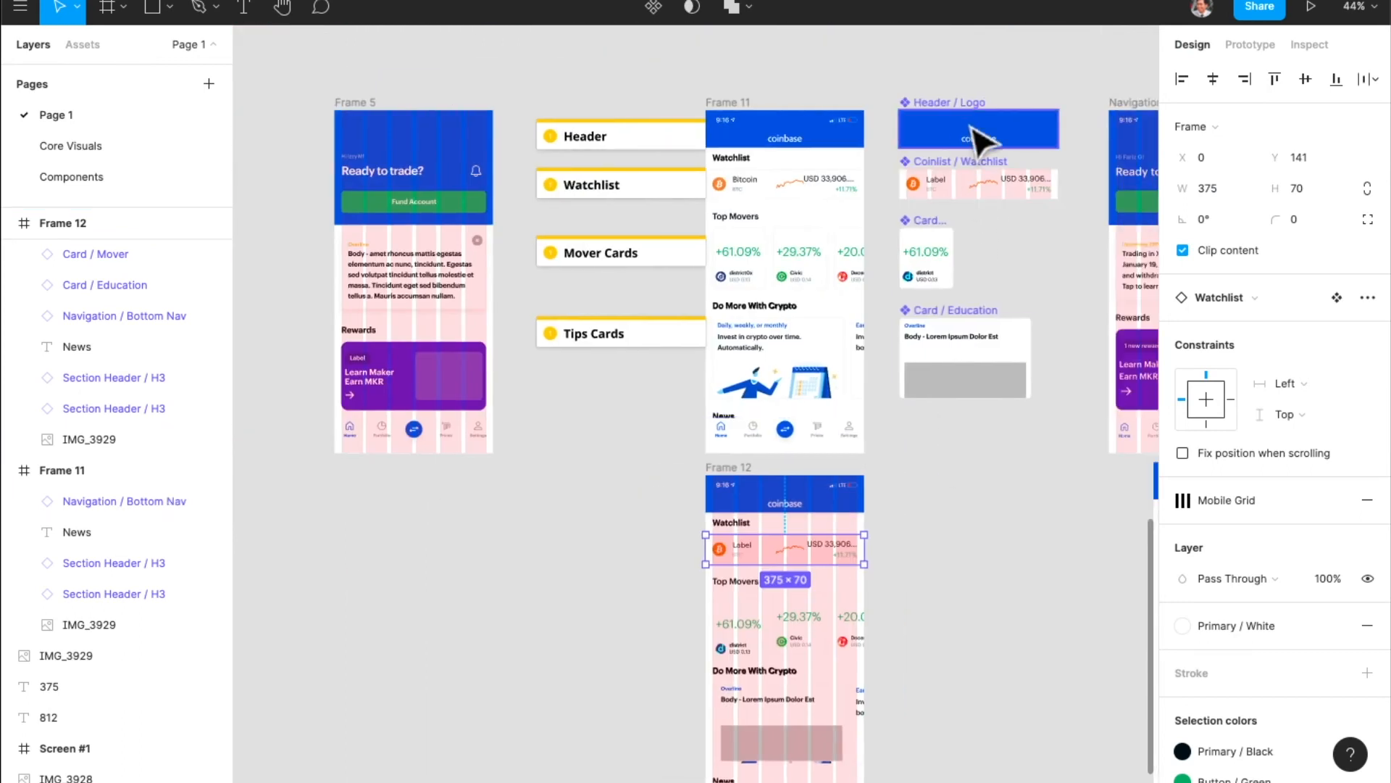
click(982, 138)
drag(1043, 127, 848, 489)
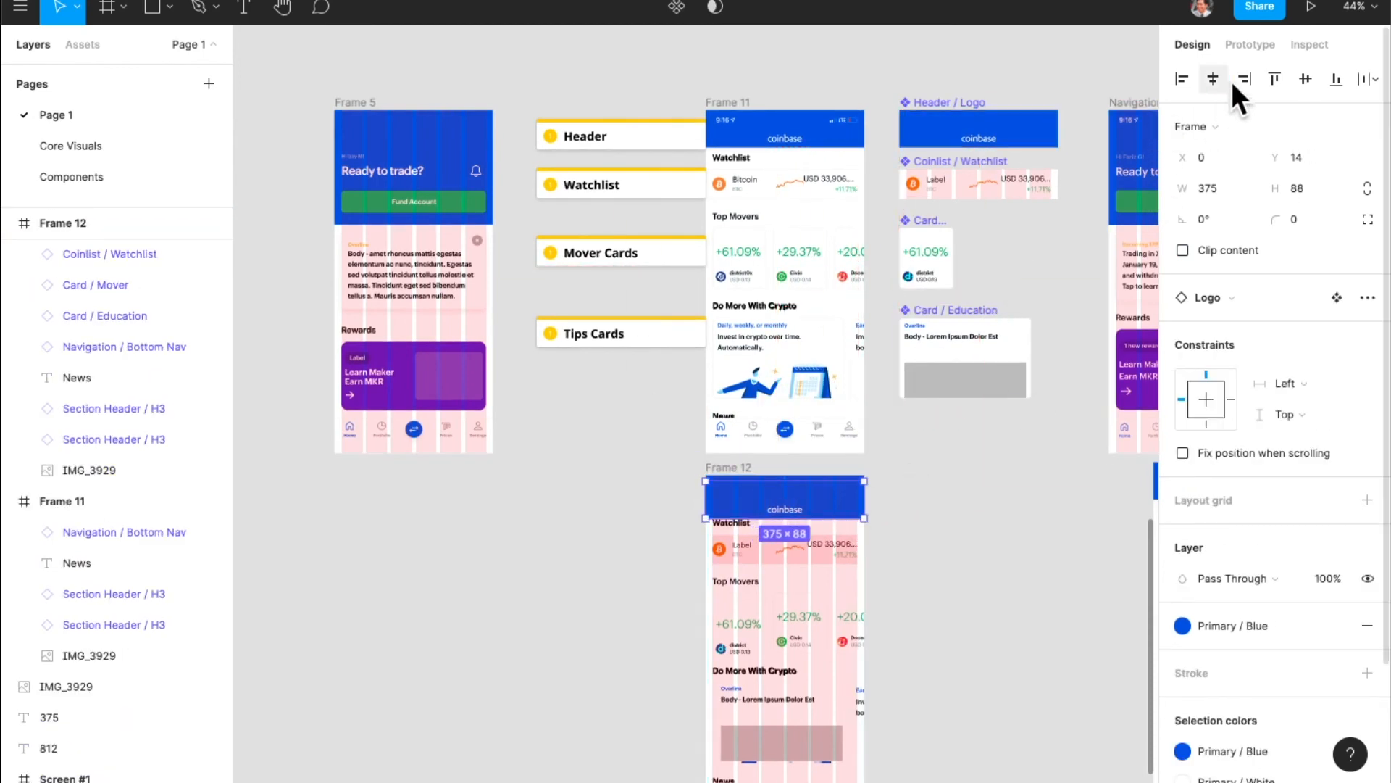
click(957, 608)
scroll(906, 594, down, 3)
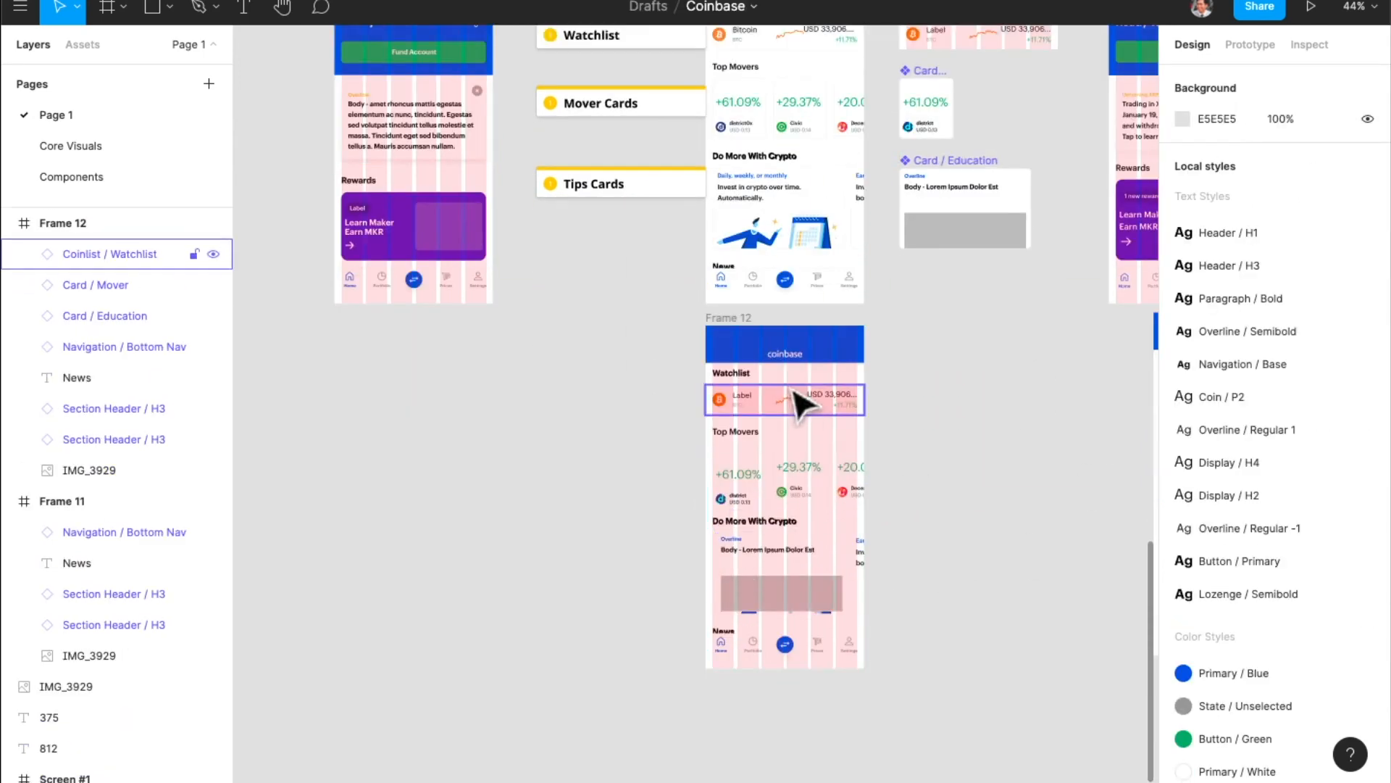
scroll(801, 400, up, 5)
click(654, 362)
shift+click(675, 411)
shift+click(761, 319)
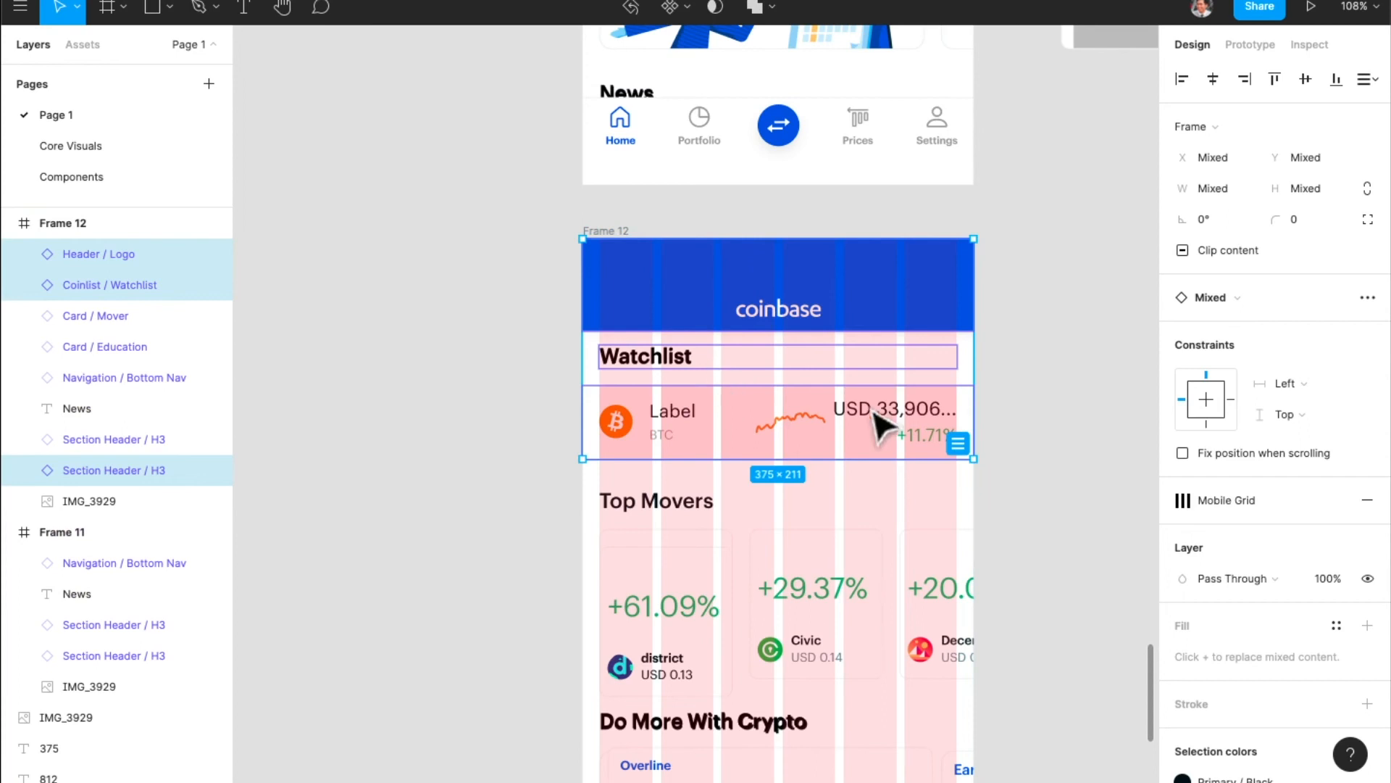
click(981, 404)
- Duplicate the Watchlist section header onto the Top Movers heading in Frame 12 and change its text to "Top Movers"
click(678, 363)
drag(678, 362, 665, 502)
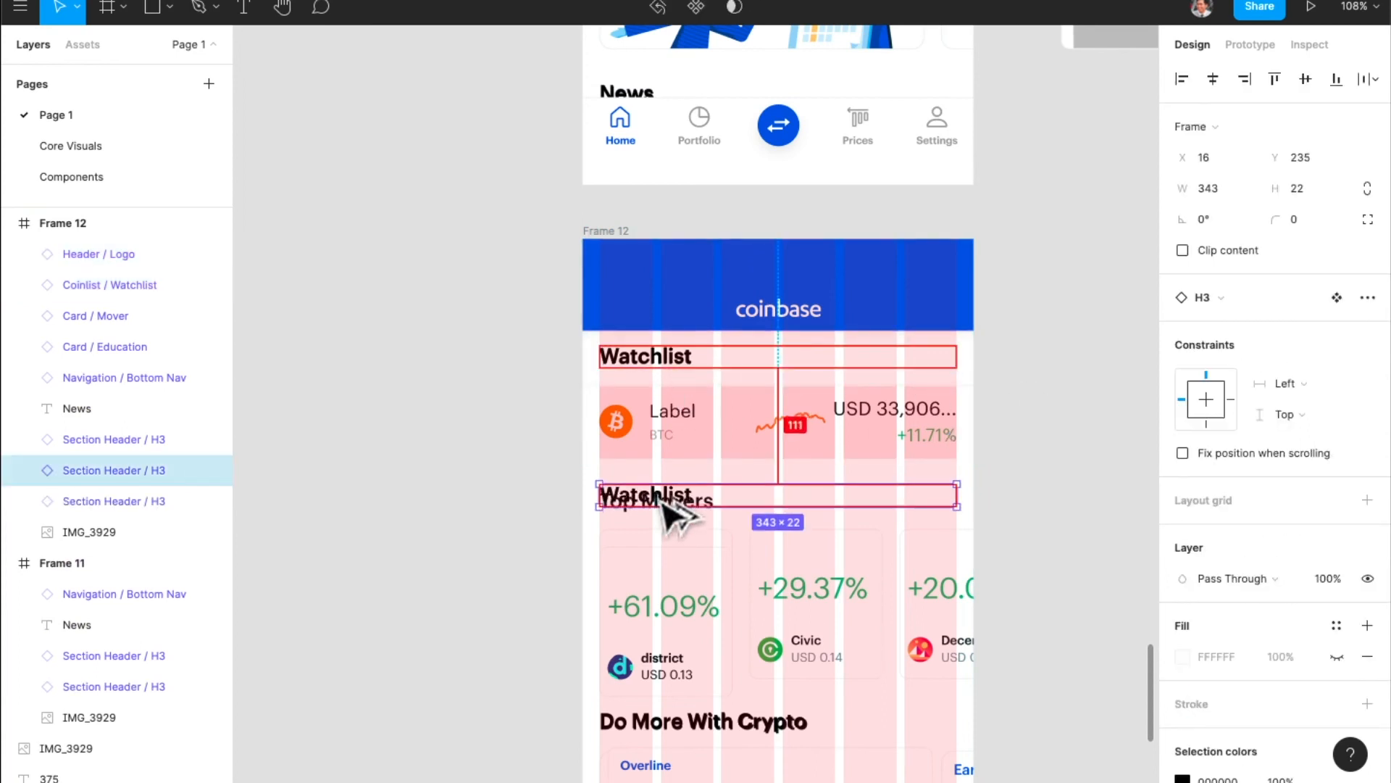
double_click(659, 500)
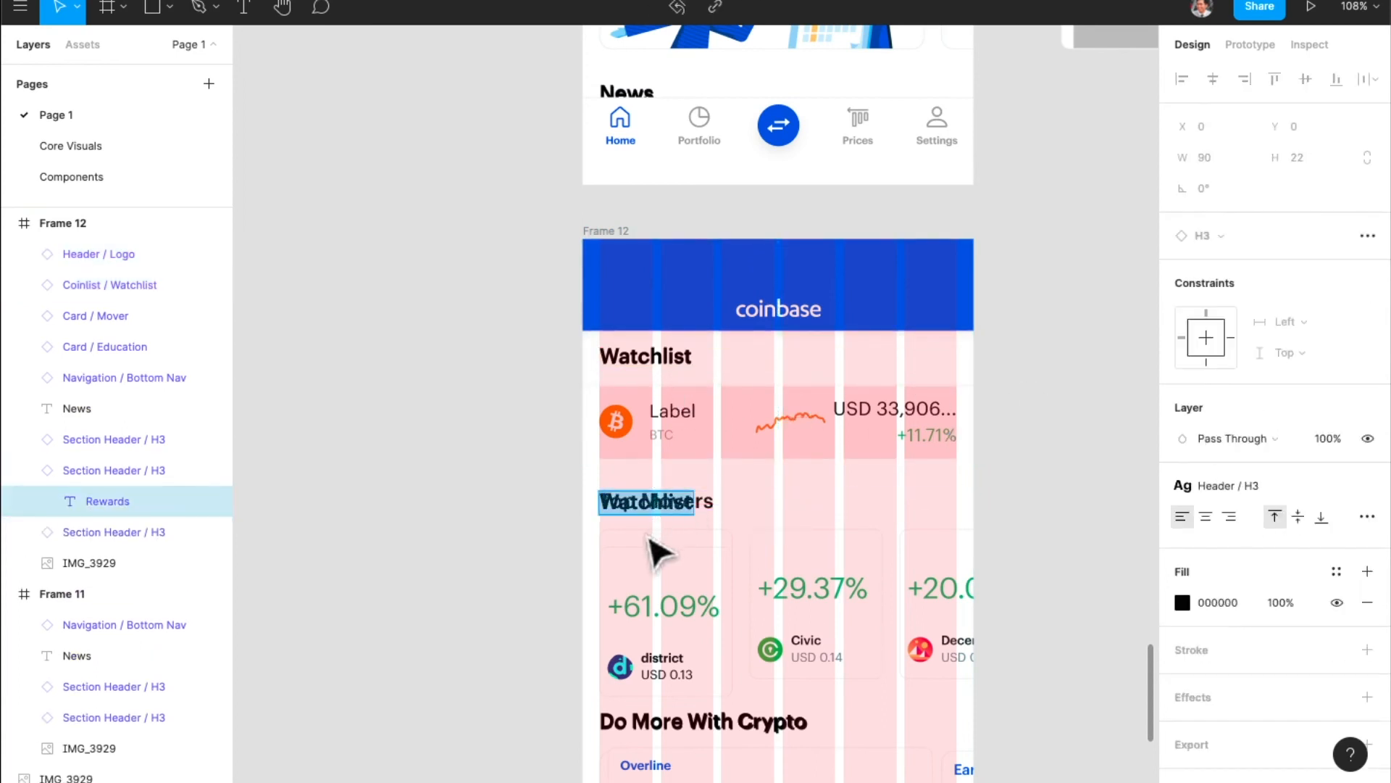
scroll(659, 555, up, 5)
text(Top)
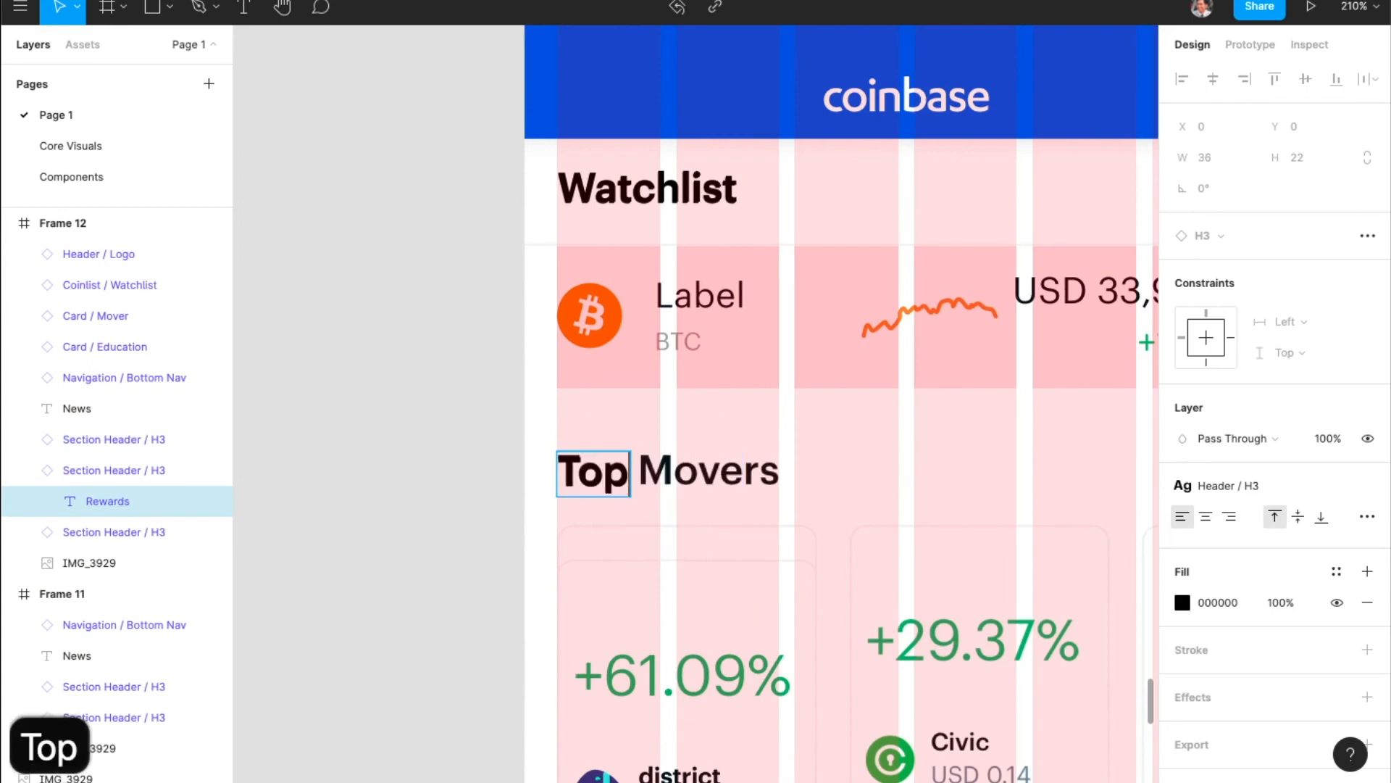
text( Movers)
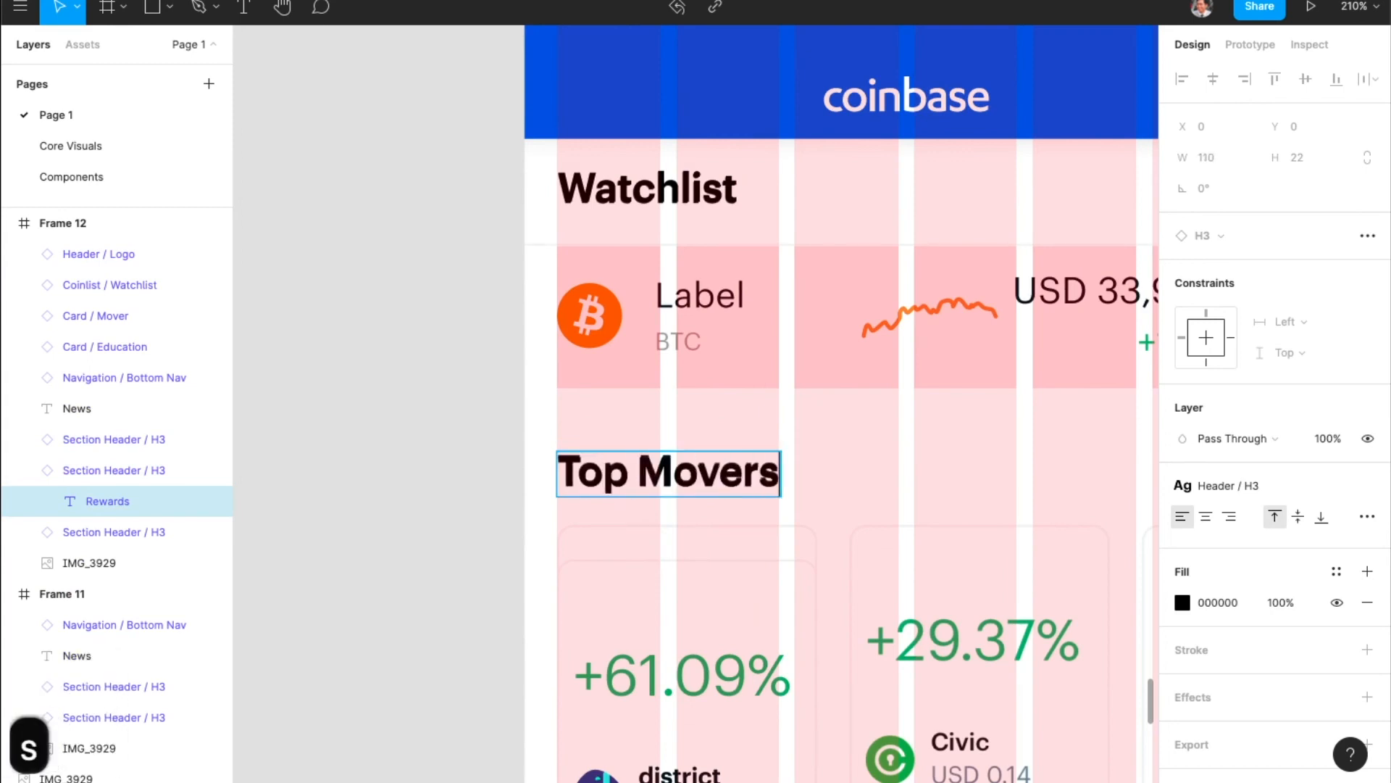
key(Escape)
- Align the Card / Mover instance with the first reference card and duplicate it over the second one at X 160
scroll(739, 512, down, 6)
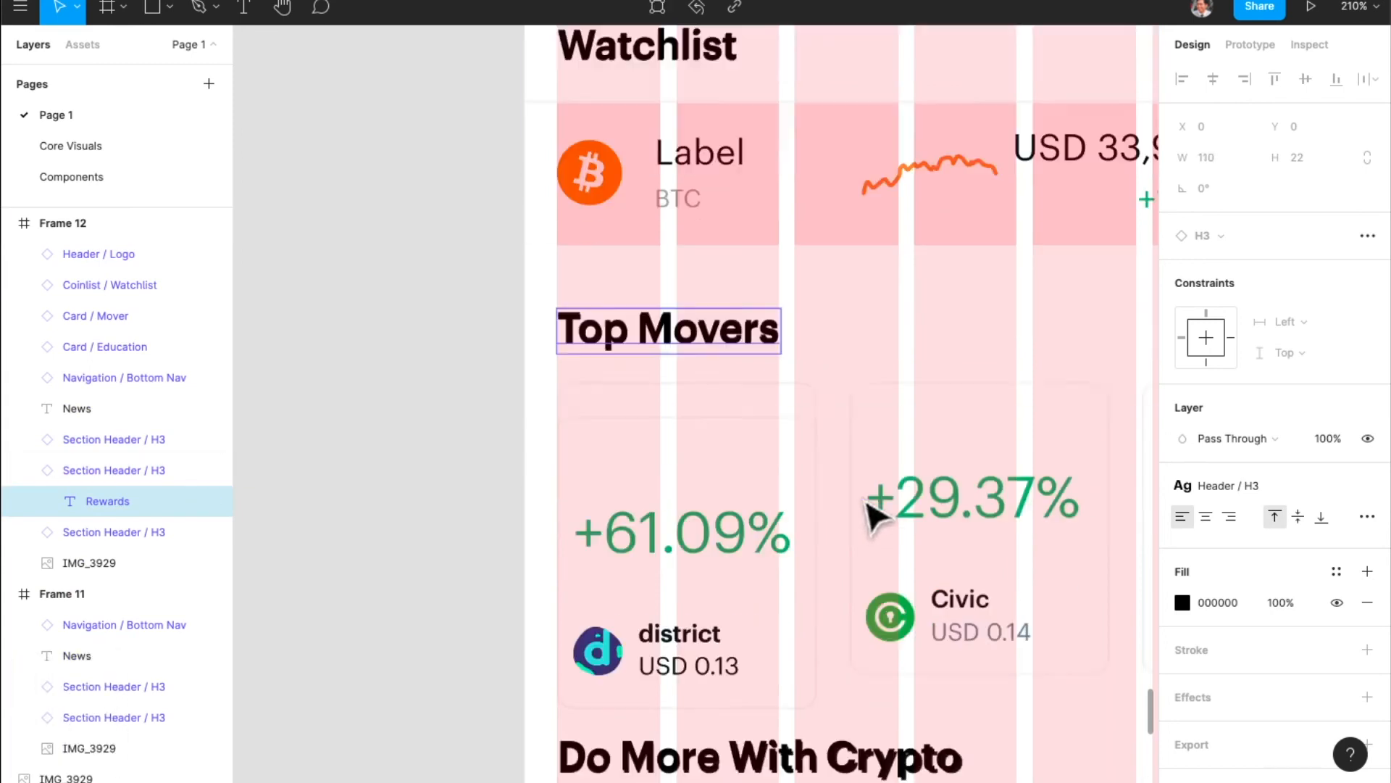
scroll(799, 559, down, 2)
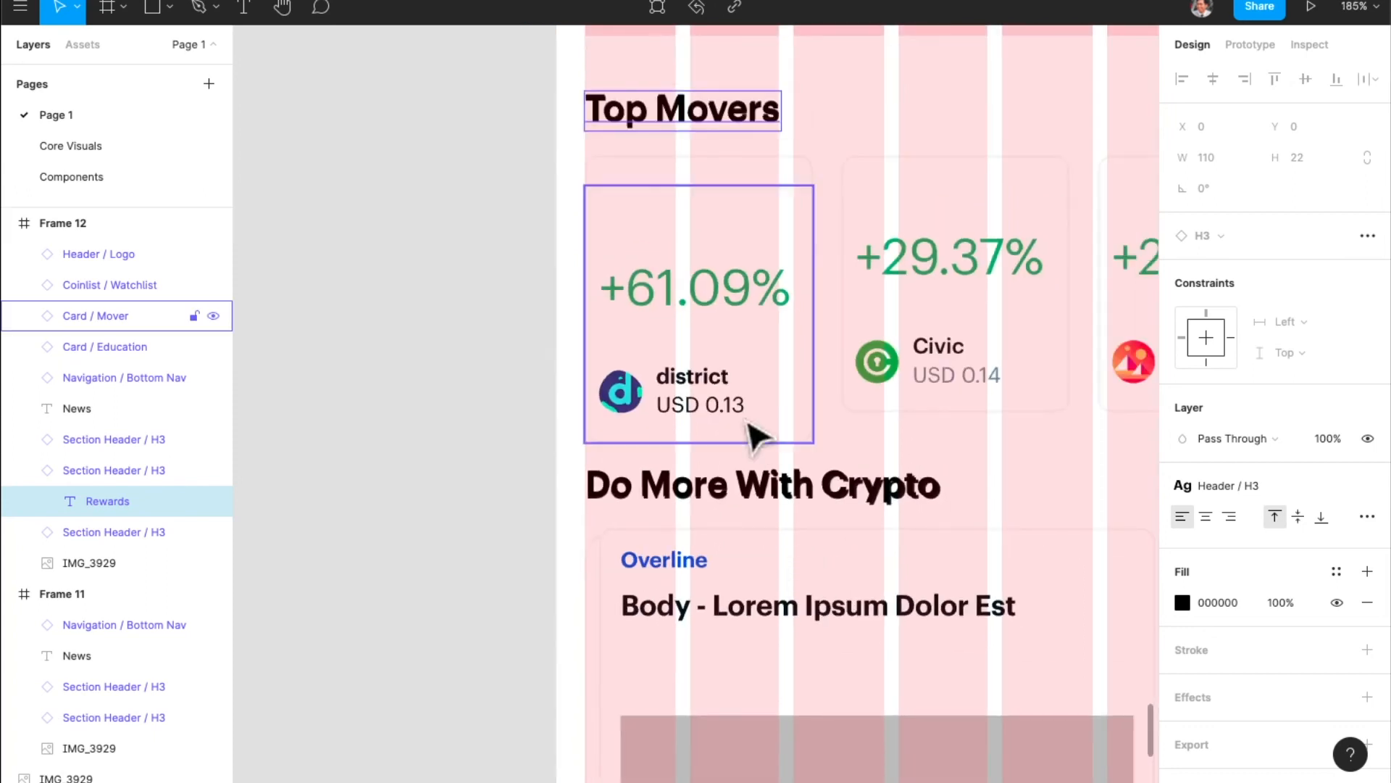
click(736, 385)
scroll(728, 385, right, 2)
drag(712, 370, 901, 318)
scroll(833, 385, right, 2)
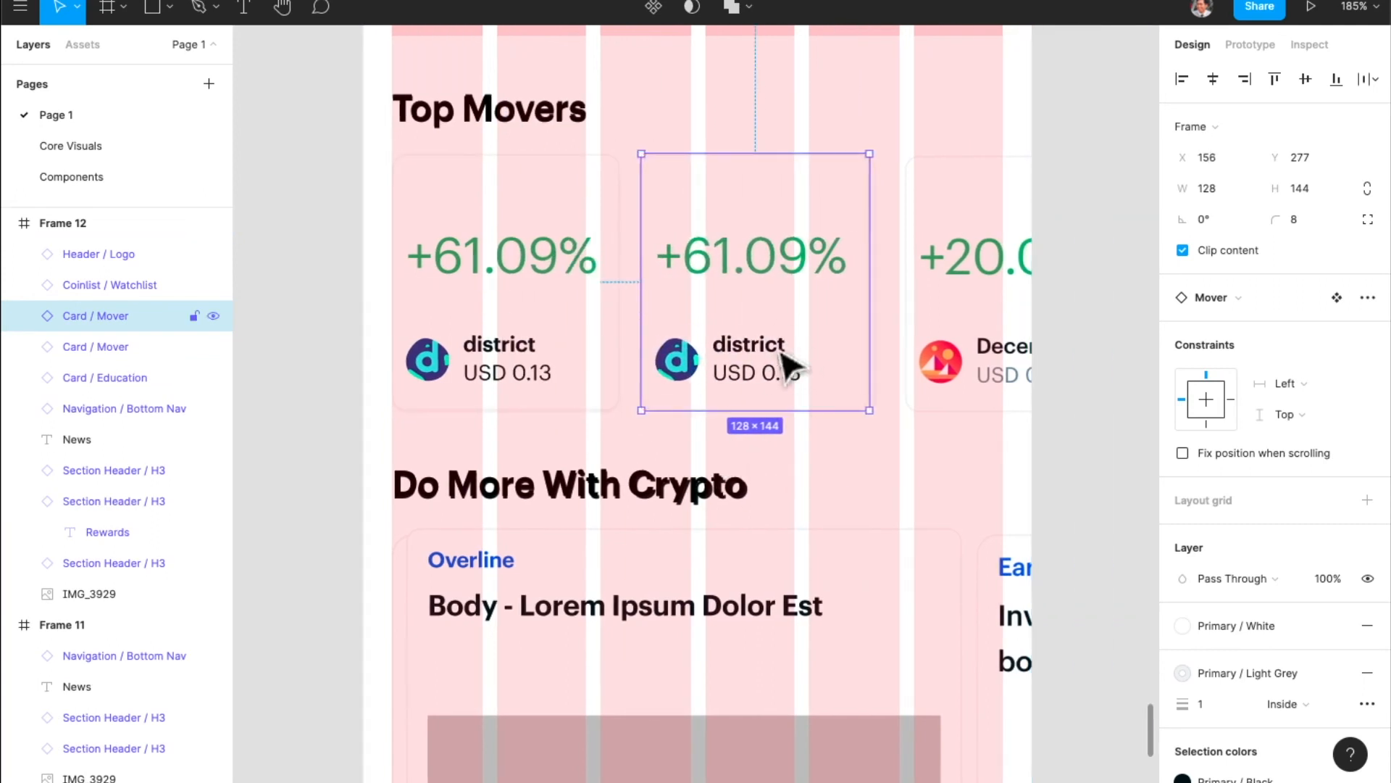
click(984, 365)
scroll(901, 355, up, 1)
click(752, 339)
drag(751, 341, 760, 342)
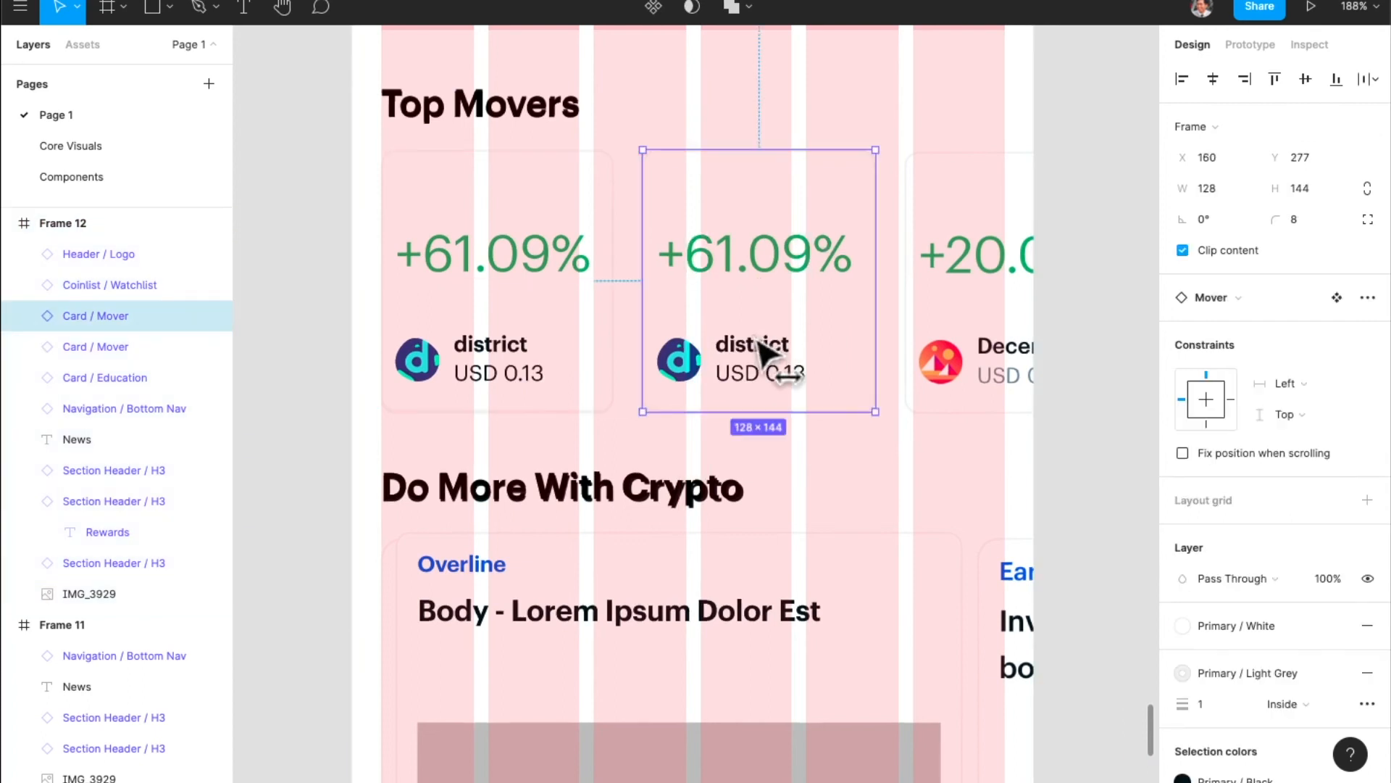
- Duplicate the second Card / Mover instance over the third Top Movers card at X 306
scroll(764, 437, right, 2)
drag(631, 323, 898, 298)
scroll(834, 357, up, 4)
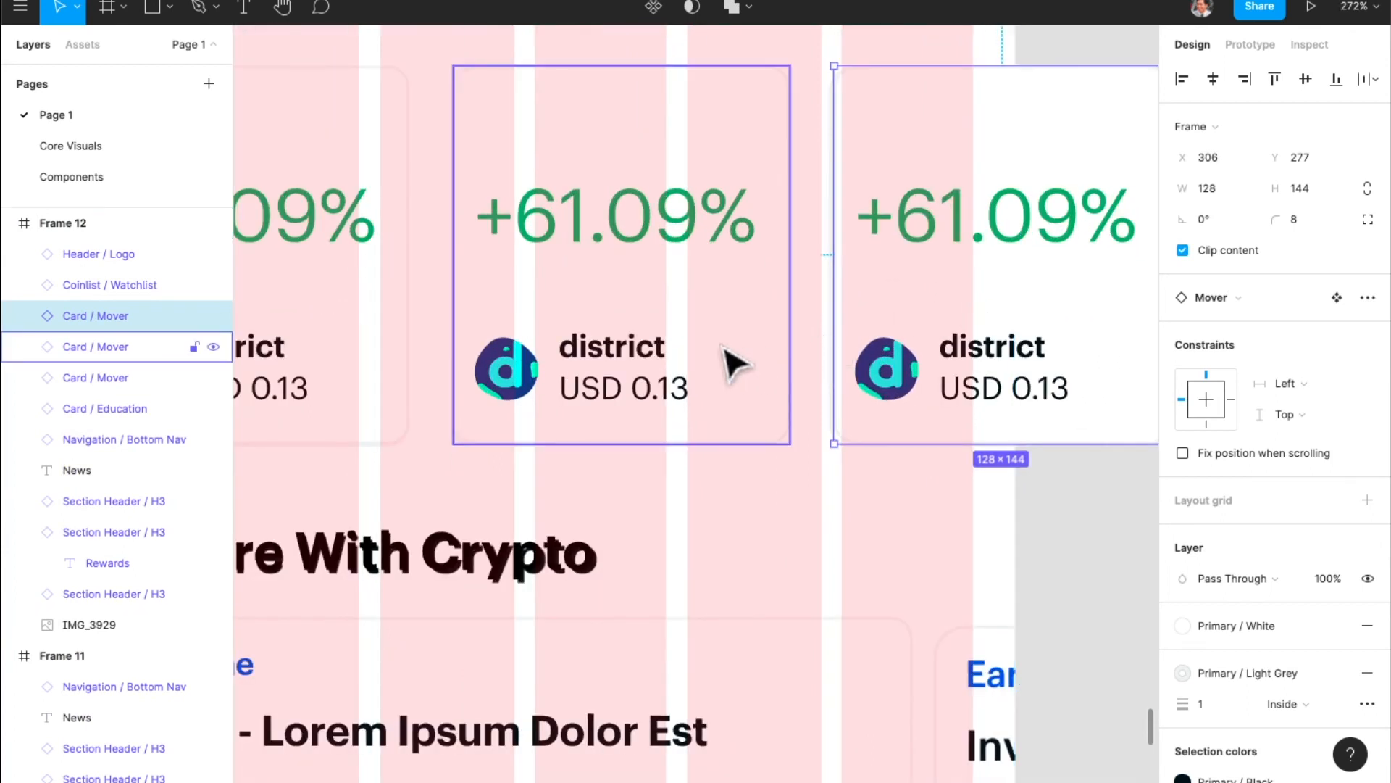
- Nudge the second Top Movers card to X 160 and the third to X 304 in Frame 12
click(734, 362)
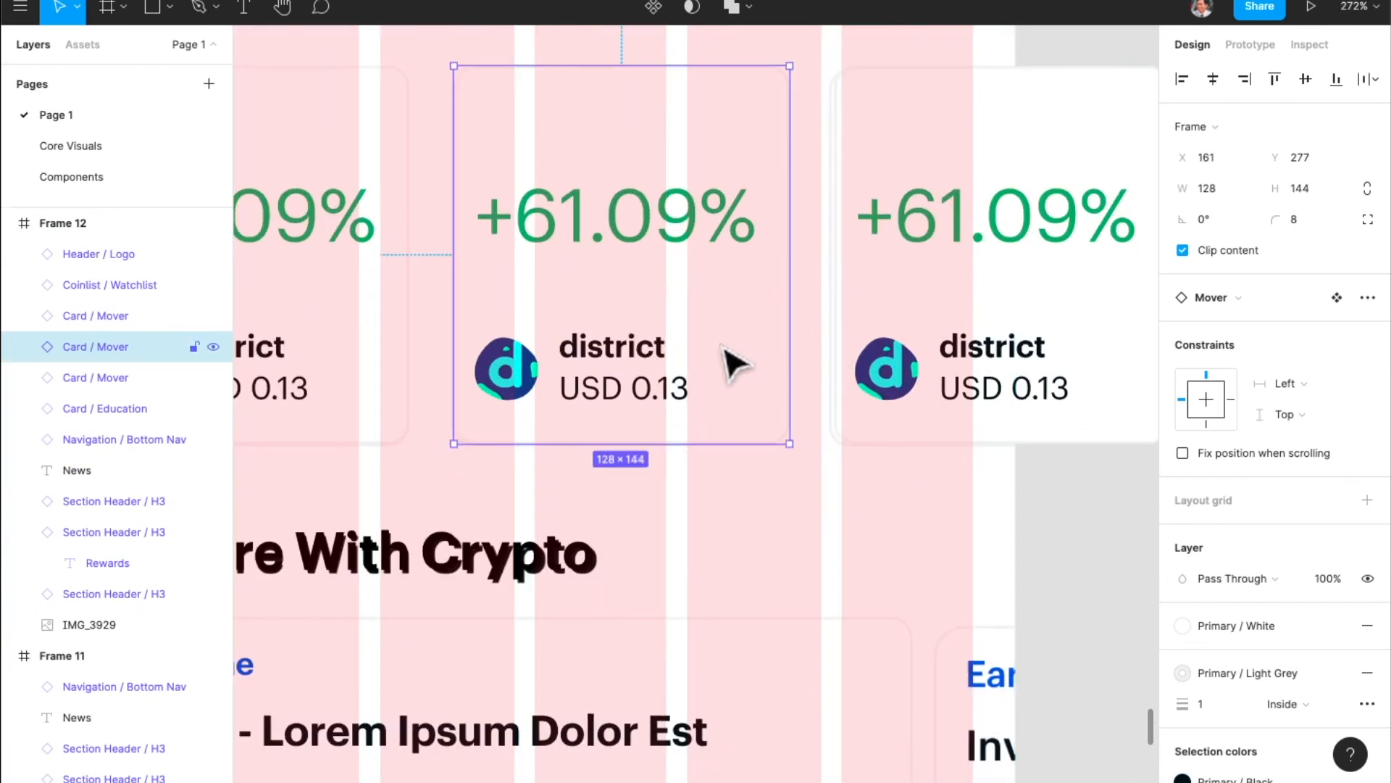
click(925, 304)
key(Left)
key(Left)
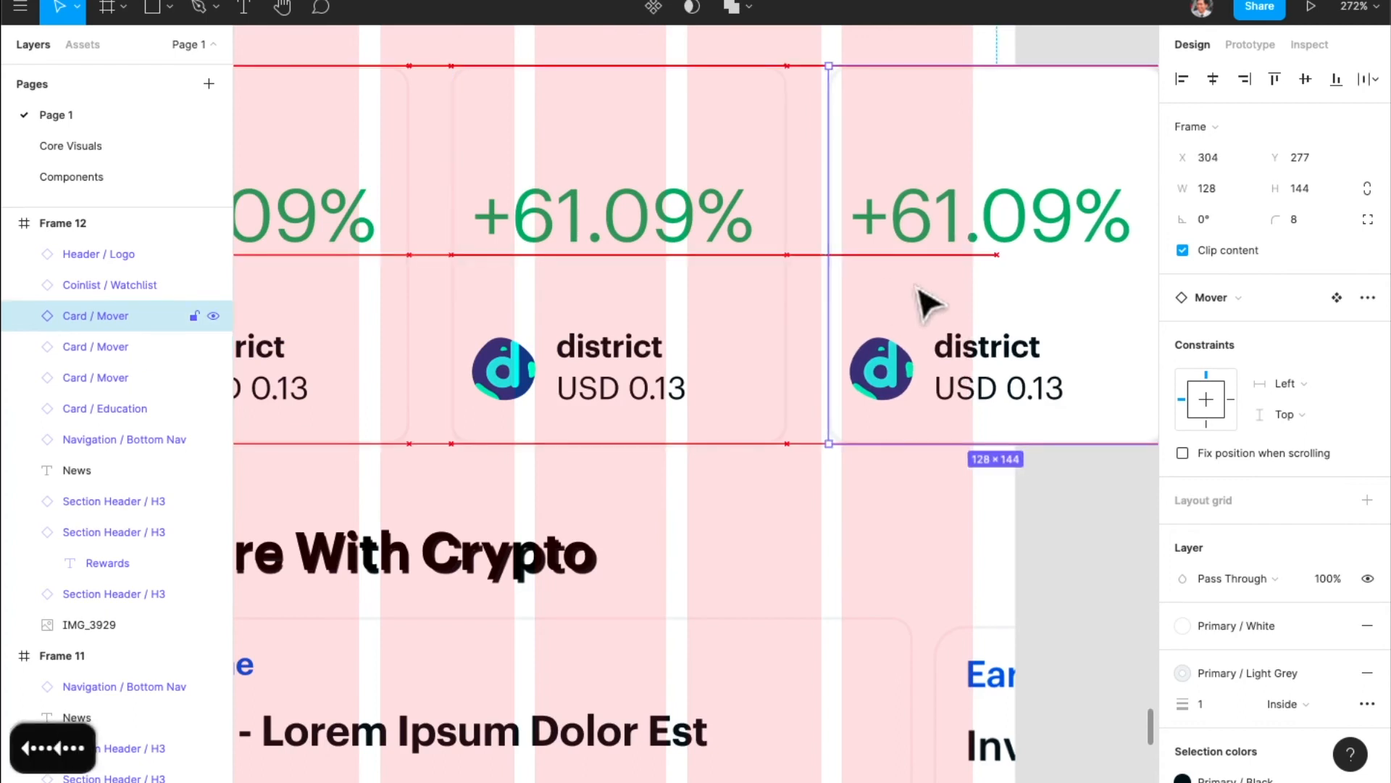
ctrl+scroll(843, 349, down, 3)
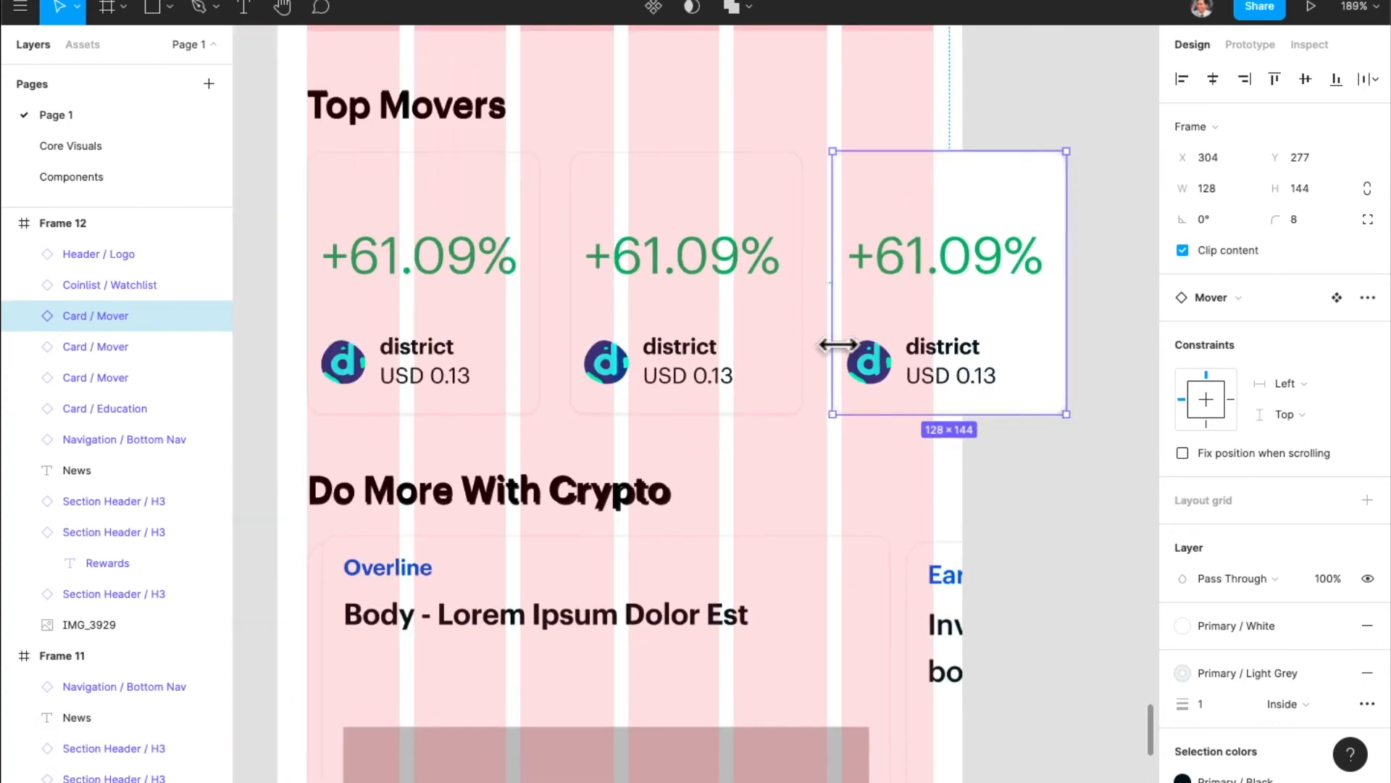
- Combine the three Card / Mover instances into a horizontal auto layout frame with 16 spacing
ctrl+scroll(826, 383, down, 1)
click(737, 382)
click(928, 375)
shift+click(689, 379)
shift+click(515, 376)
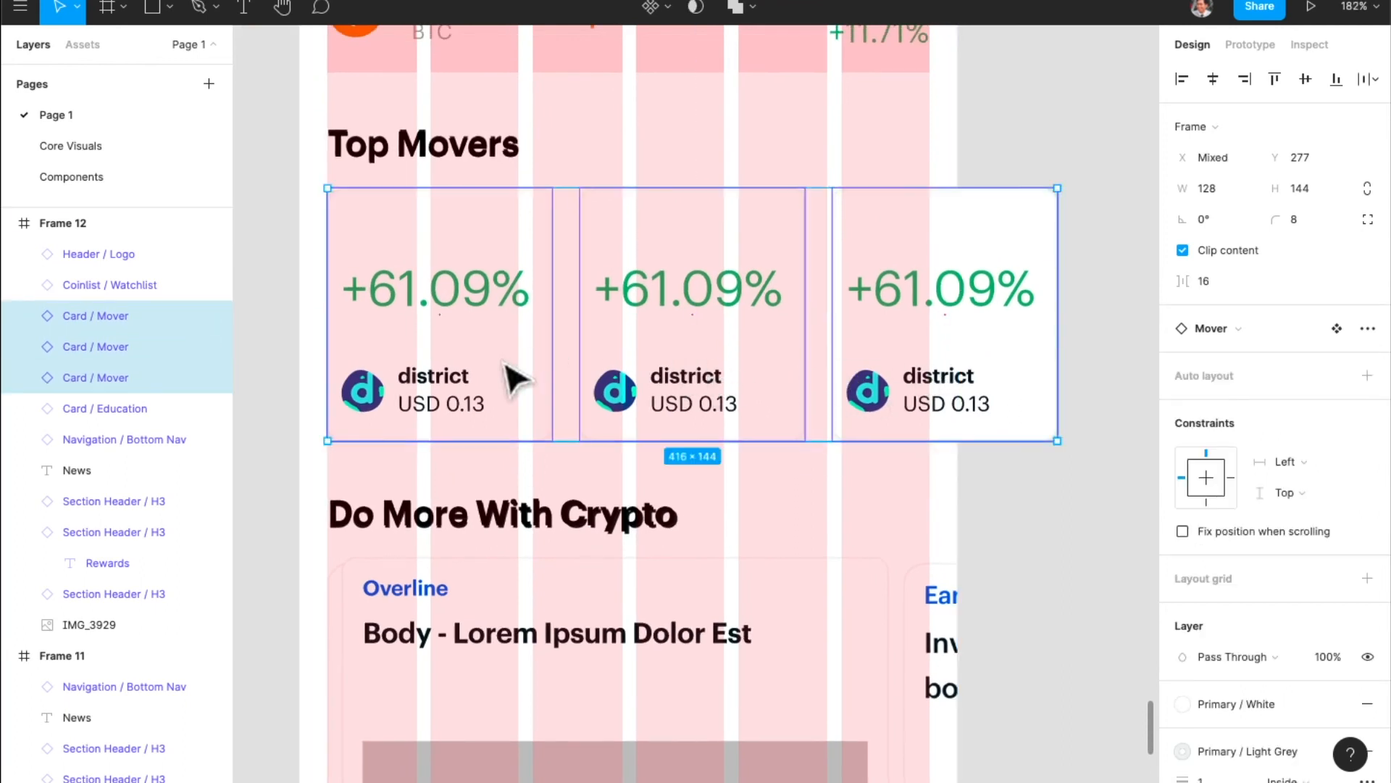
scroll(694, 357, left, 3)
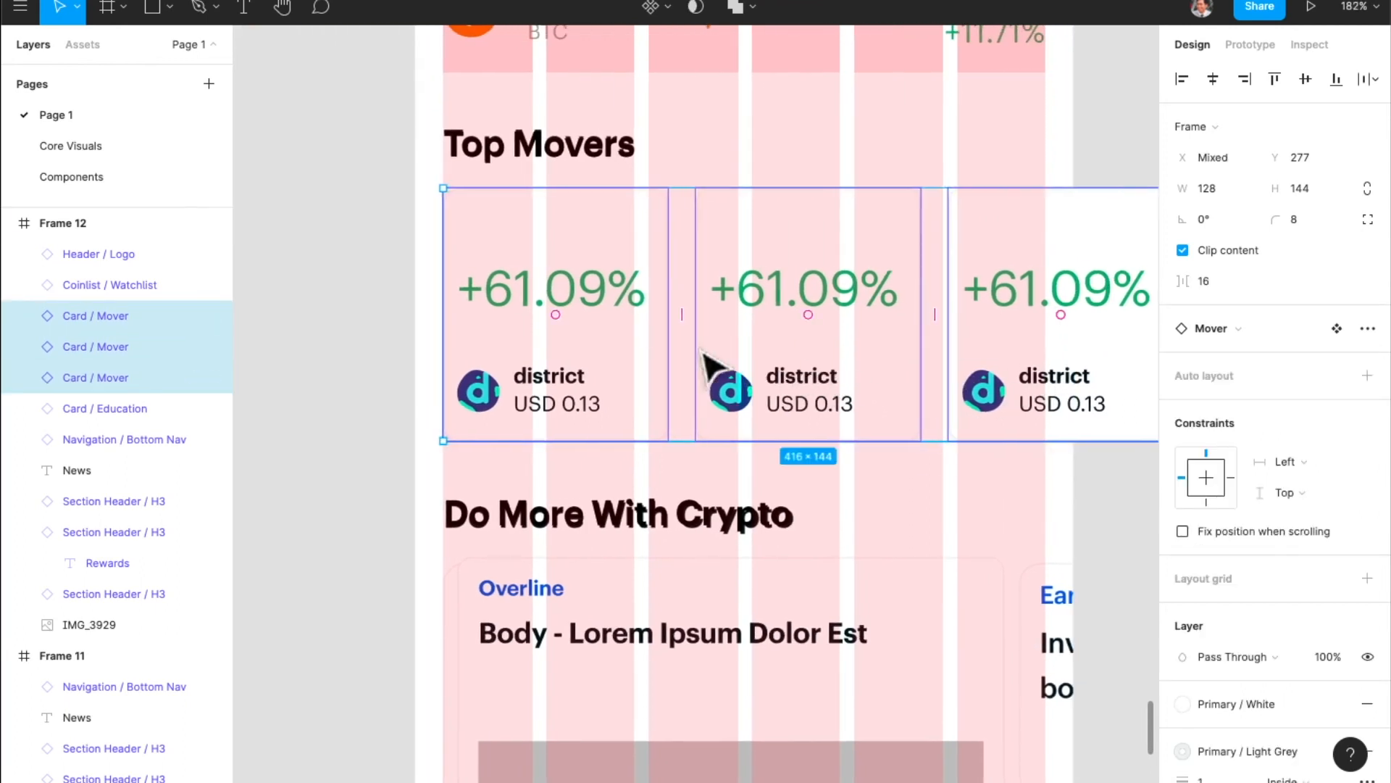
key(shift+a)
scroll(742, 434, up, 1)
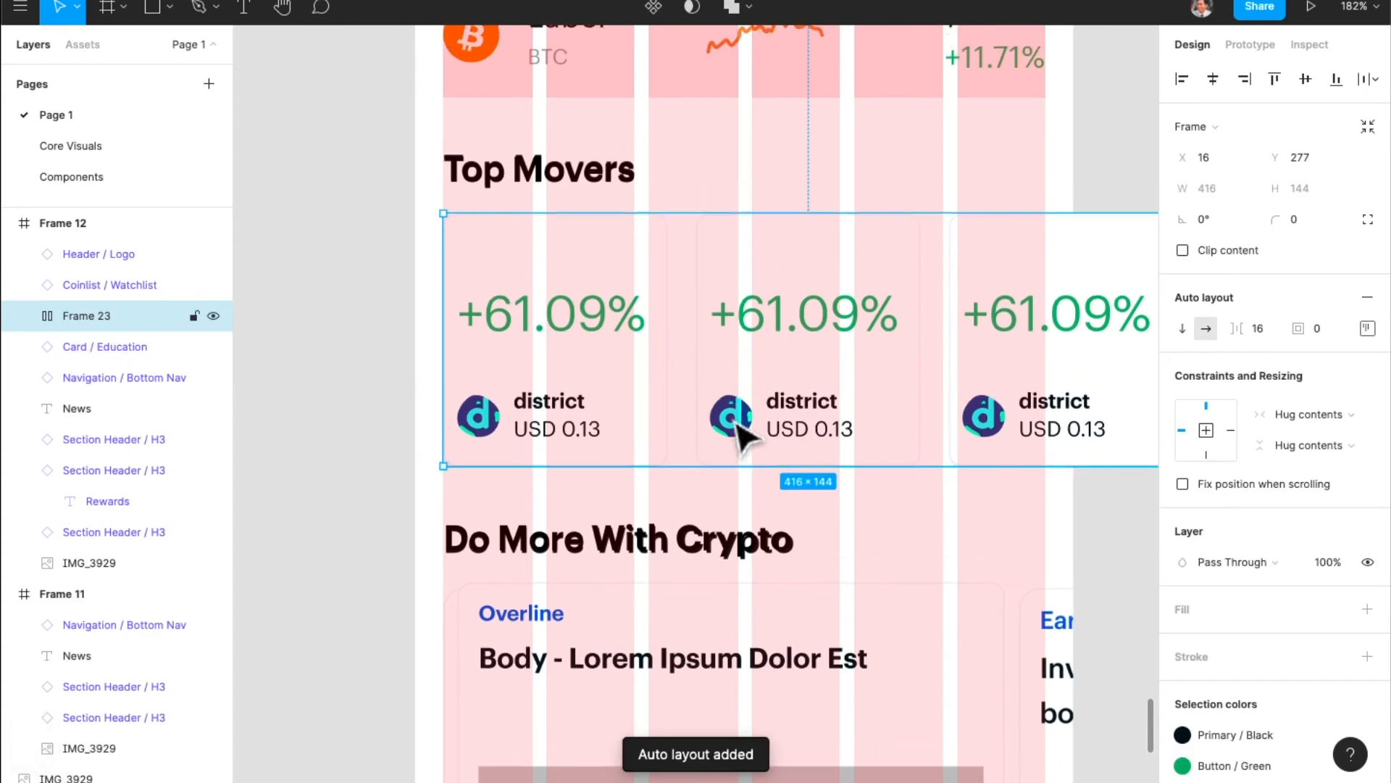
- Shrink the Top Movers auto layout frame to 359 wide, ending at the screen's edge, and clip its content
scroll(743, 435, right, 3)
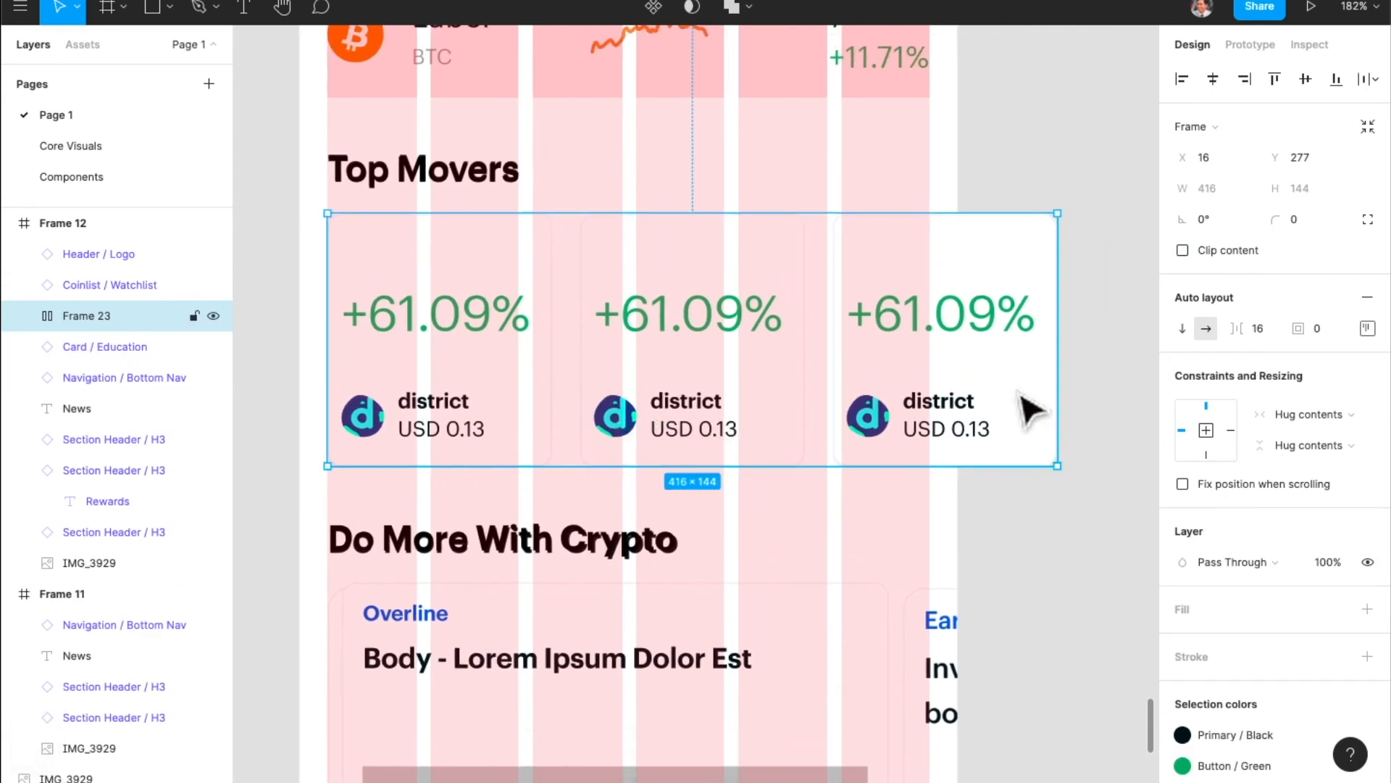
drag(1060, 362, 959, 360)
scroll(872, 460, down, 3)
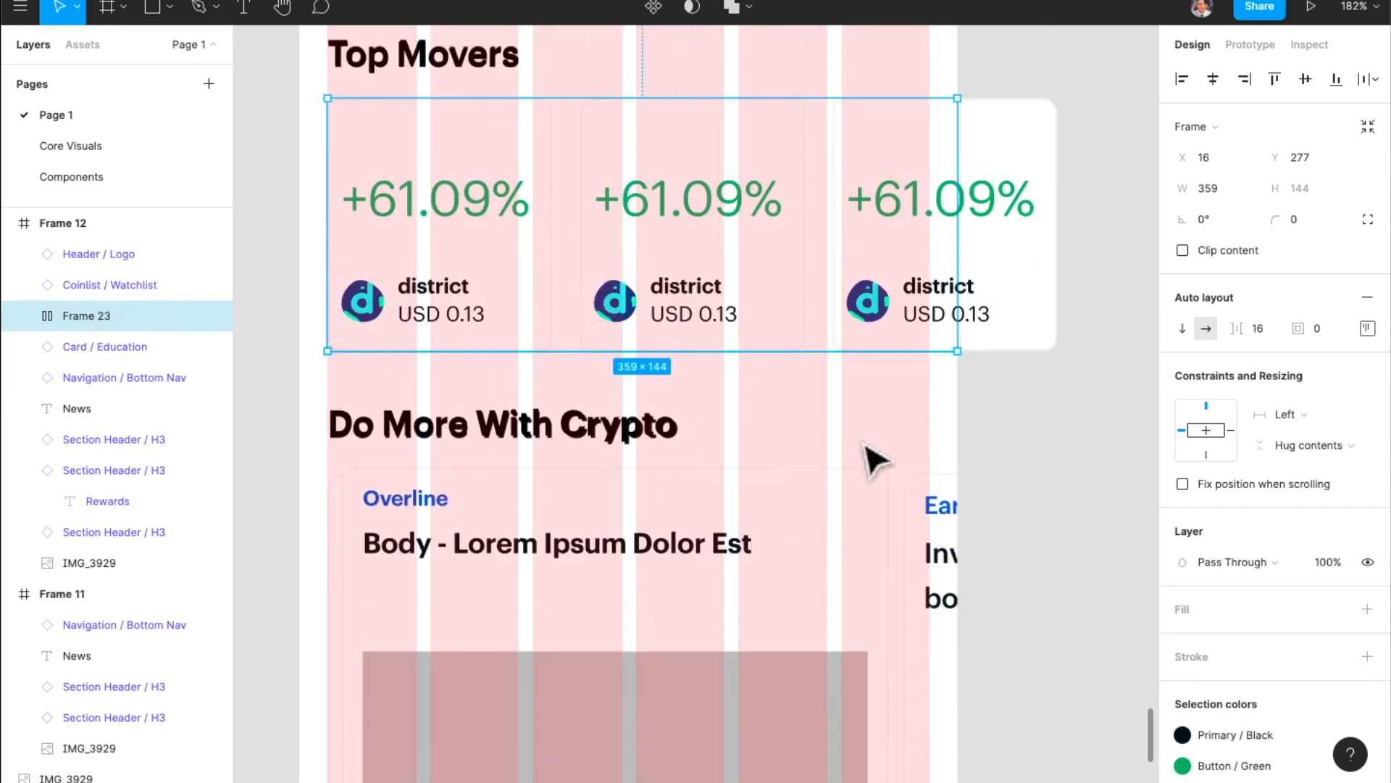
scroll(875, 460, up, 1)
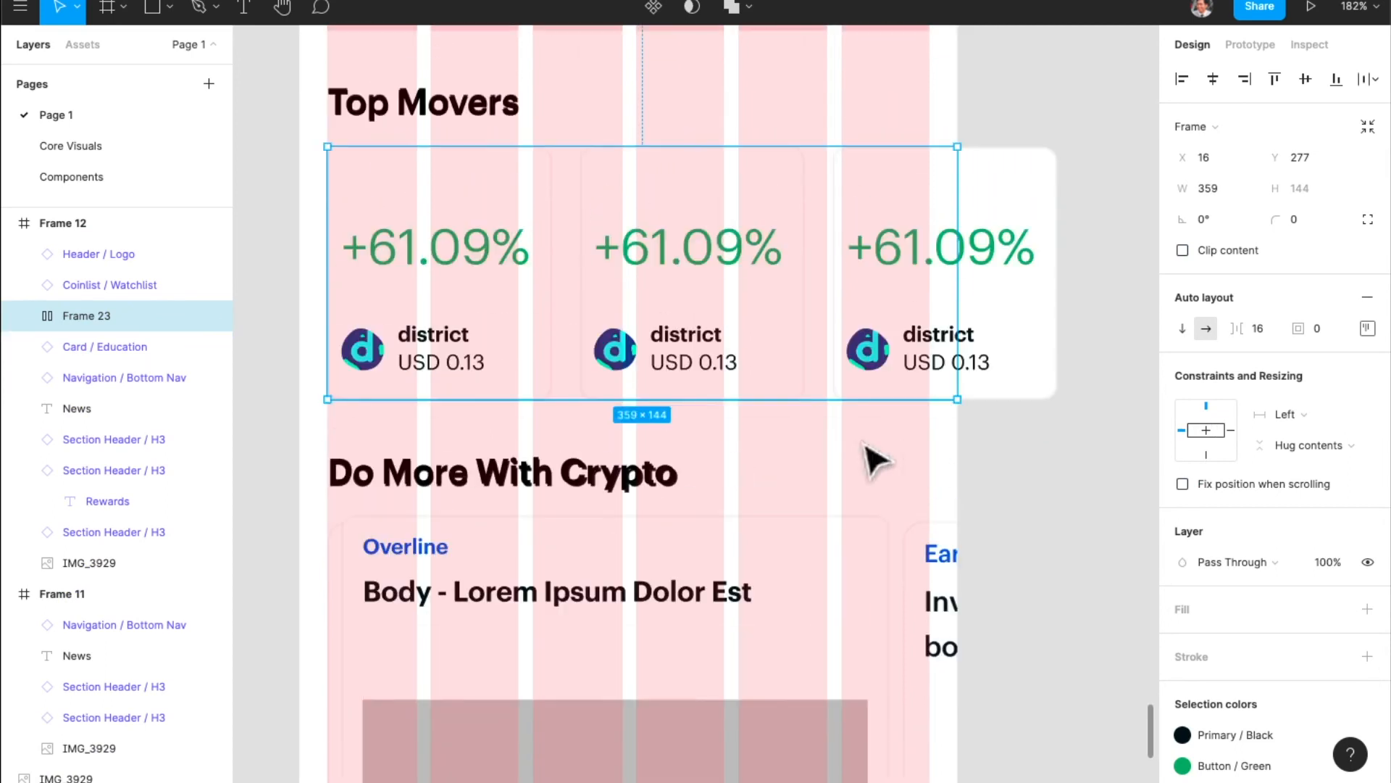
click(1182, 250)
scroll(833, 478, down, 3)
scroll(832, 475, up, 2)
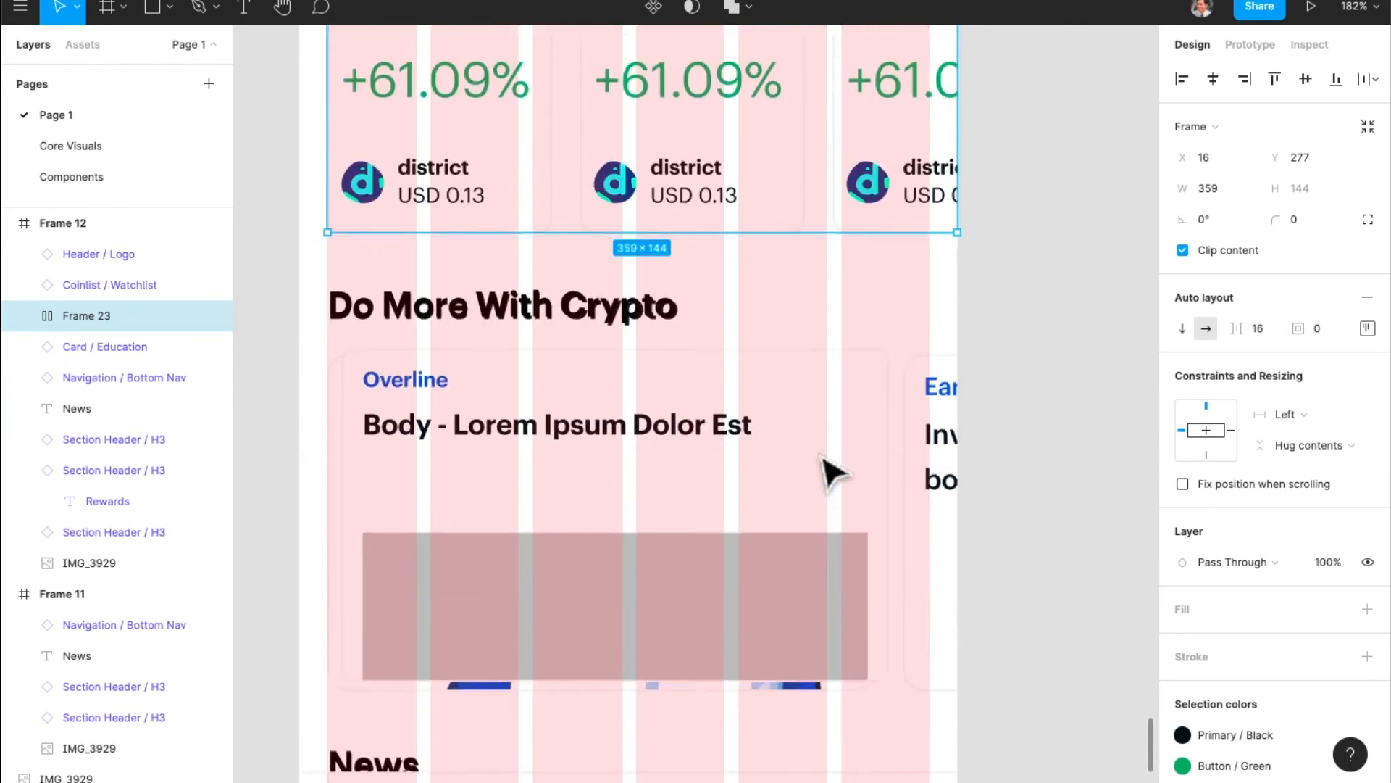
- Align the Card / Education instance with the first reference card at X 16, Y 491
scroll(831, 470, down, 2)
click(748, 447)
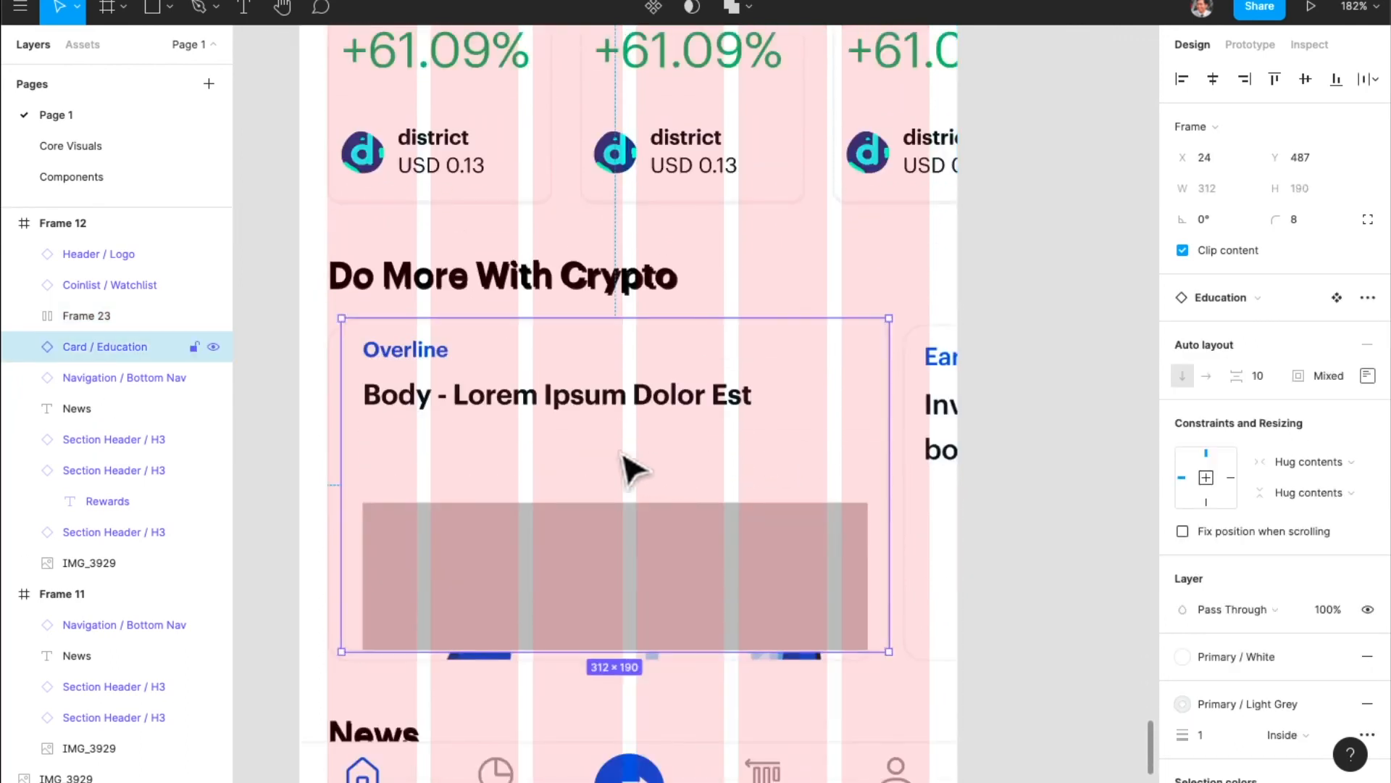
drag(596, 464, 575, 458)
key(Up)
key(Up)
key(Down)
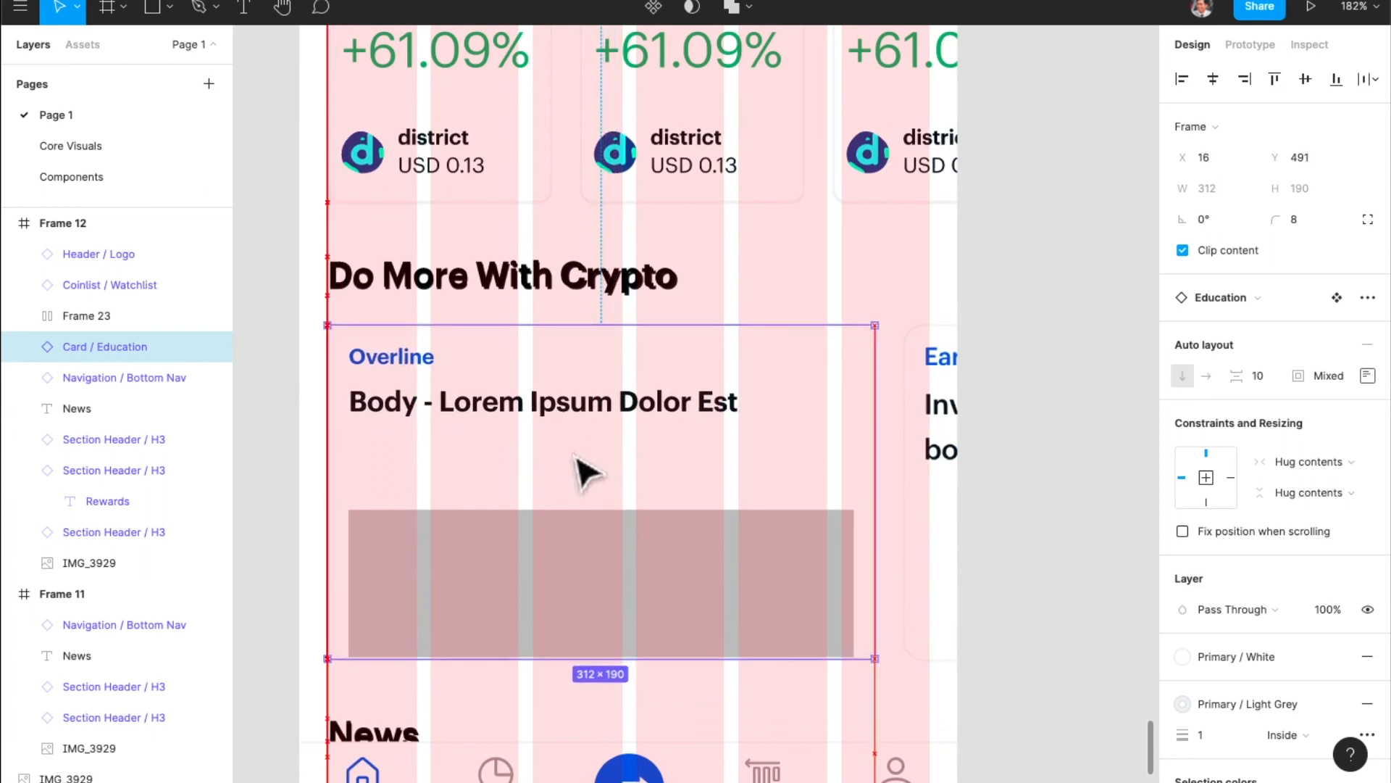
- Duplicate the Card / Education instance to X 344 and combine both cards into a horizontal auto layout frame with 16 spacing
scroll(591, 475, left, 2)
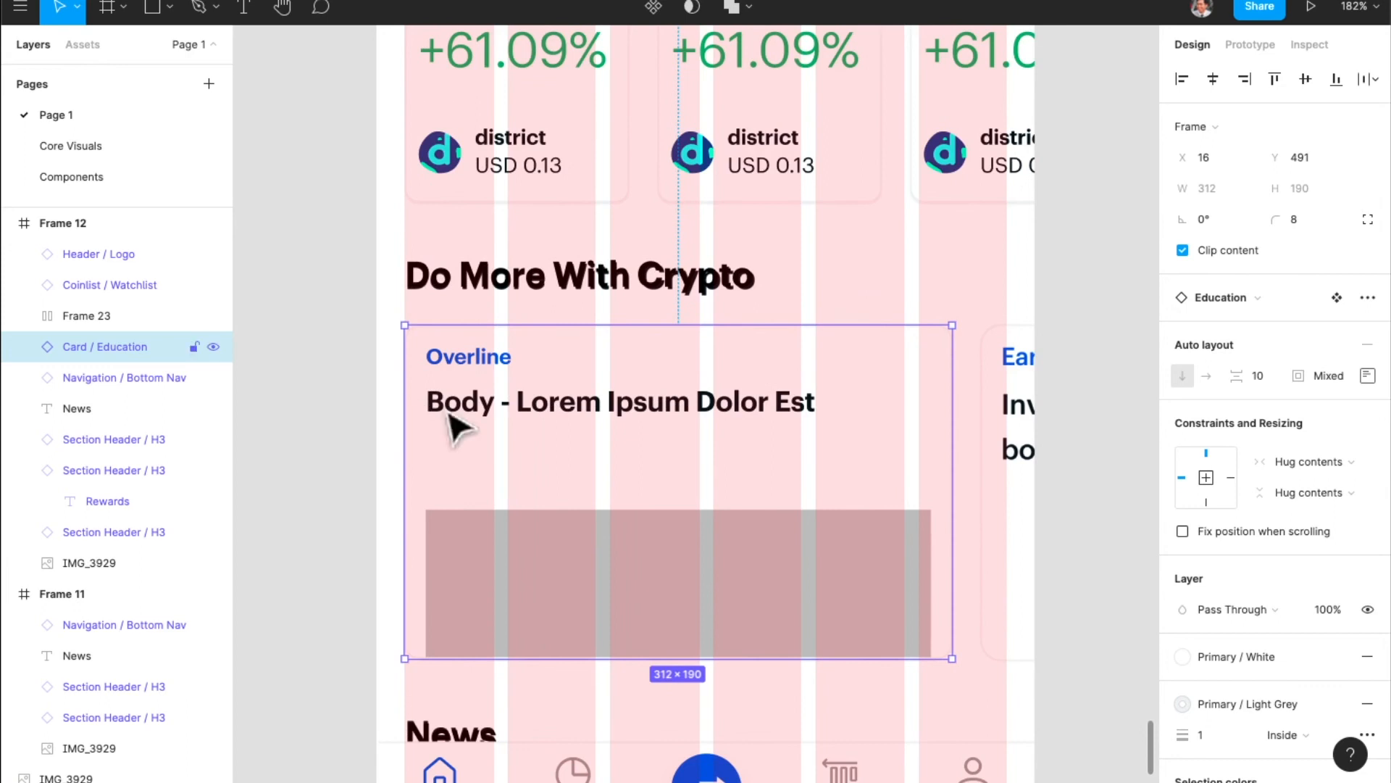
click(357, 425)
click(496, 419)
drag(448, 419, 1015, 435)
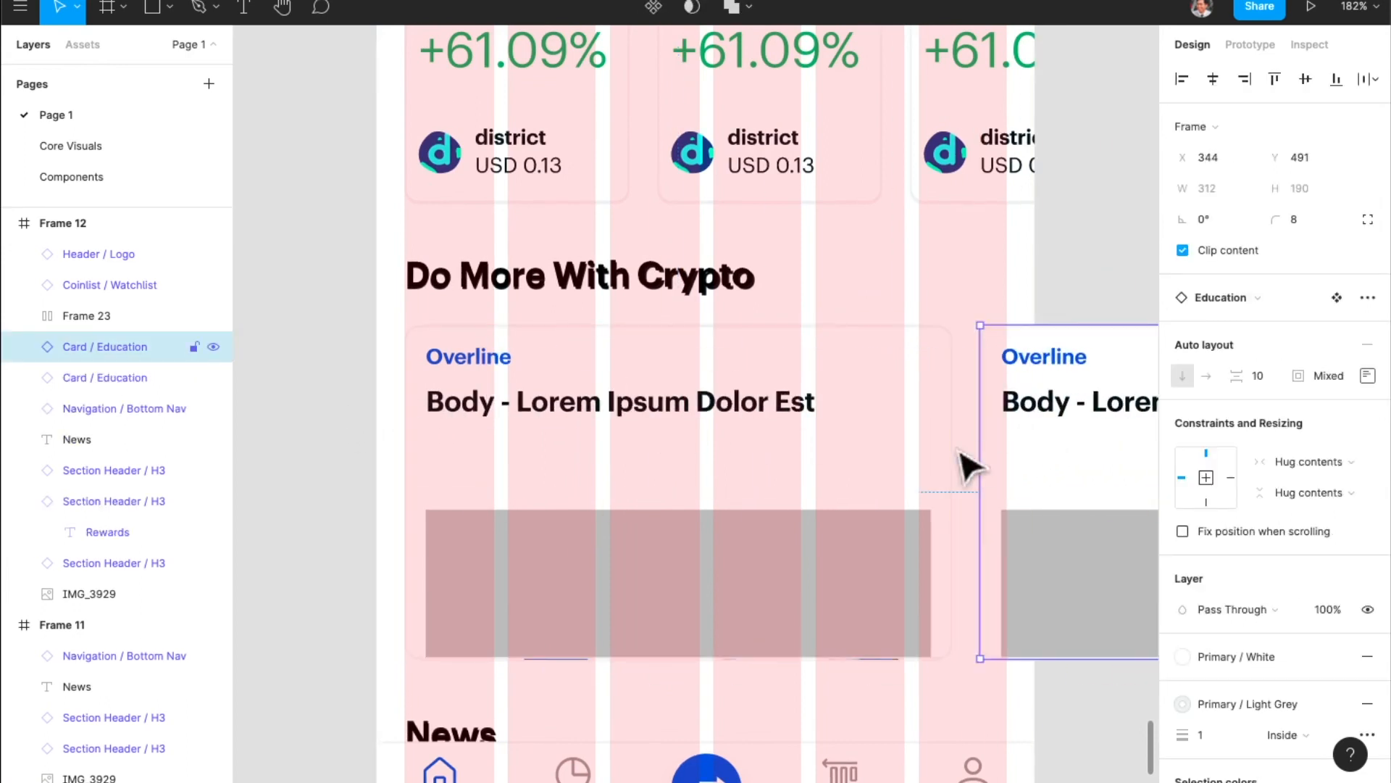
shift+click(823, 458)
key(shift+a)
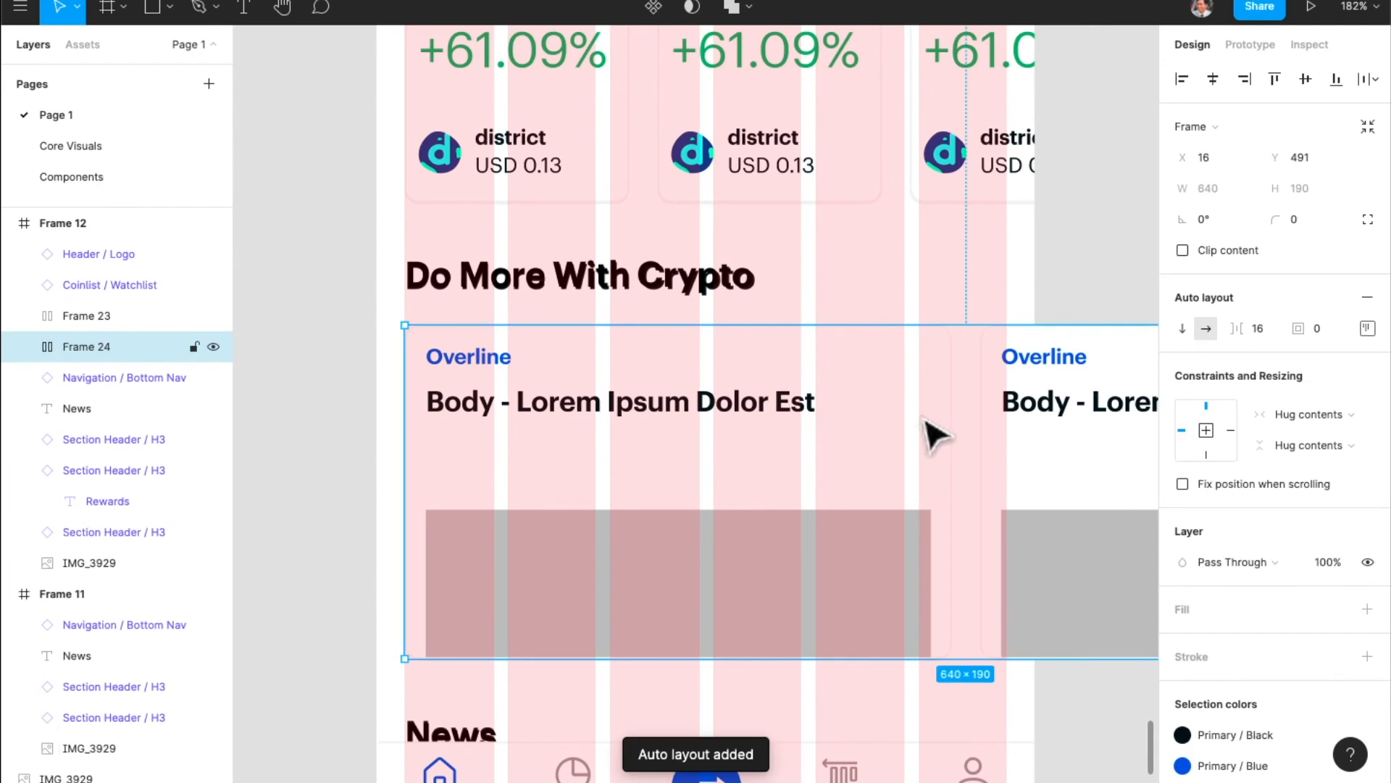
- Shrink the education cards' auto layout frame to 359 wide and clip its content at the screen's edge
key(shift+0)
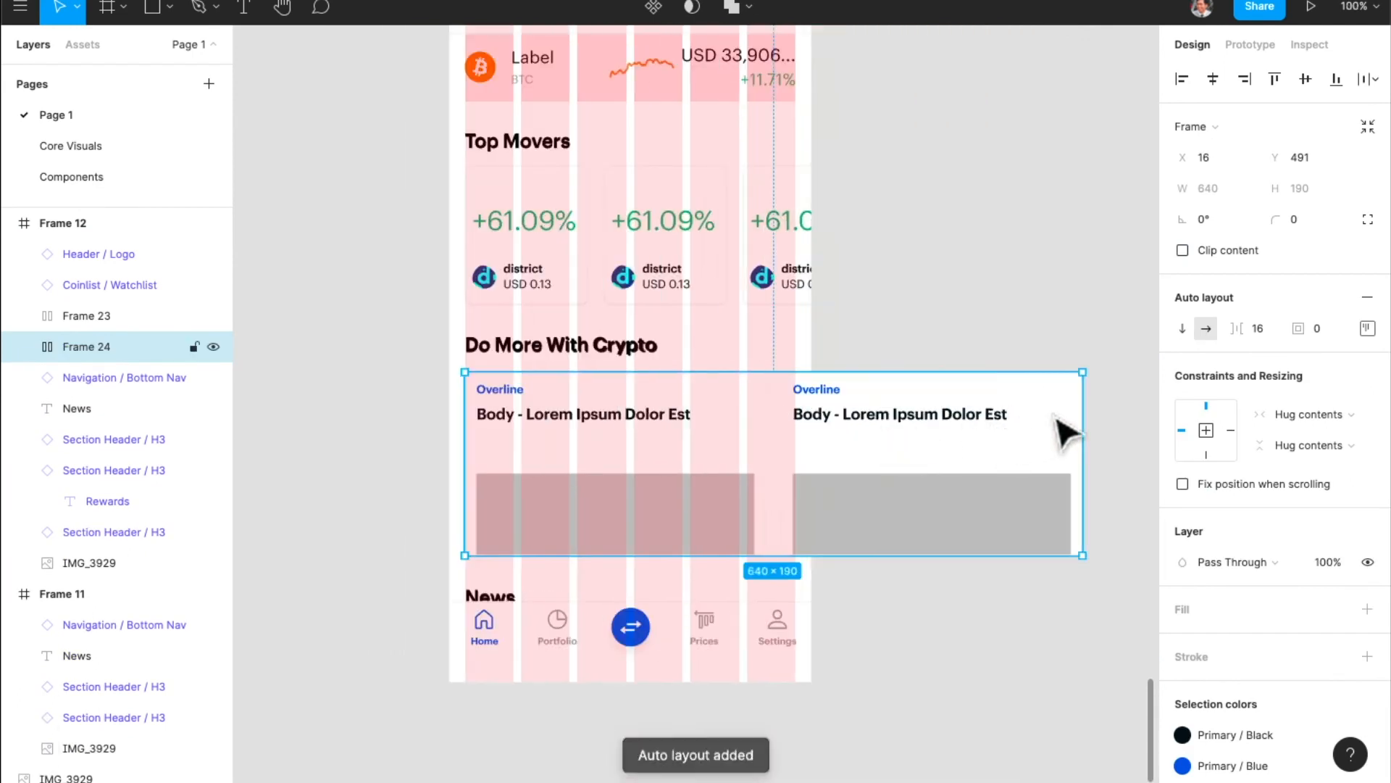
drag(1035, 417, 815, 414)
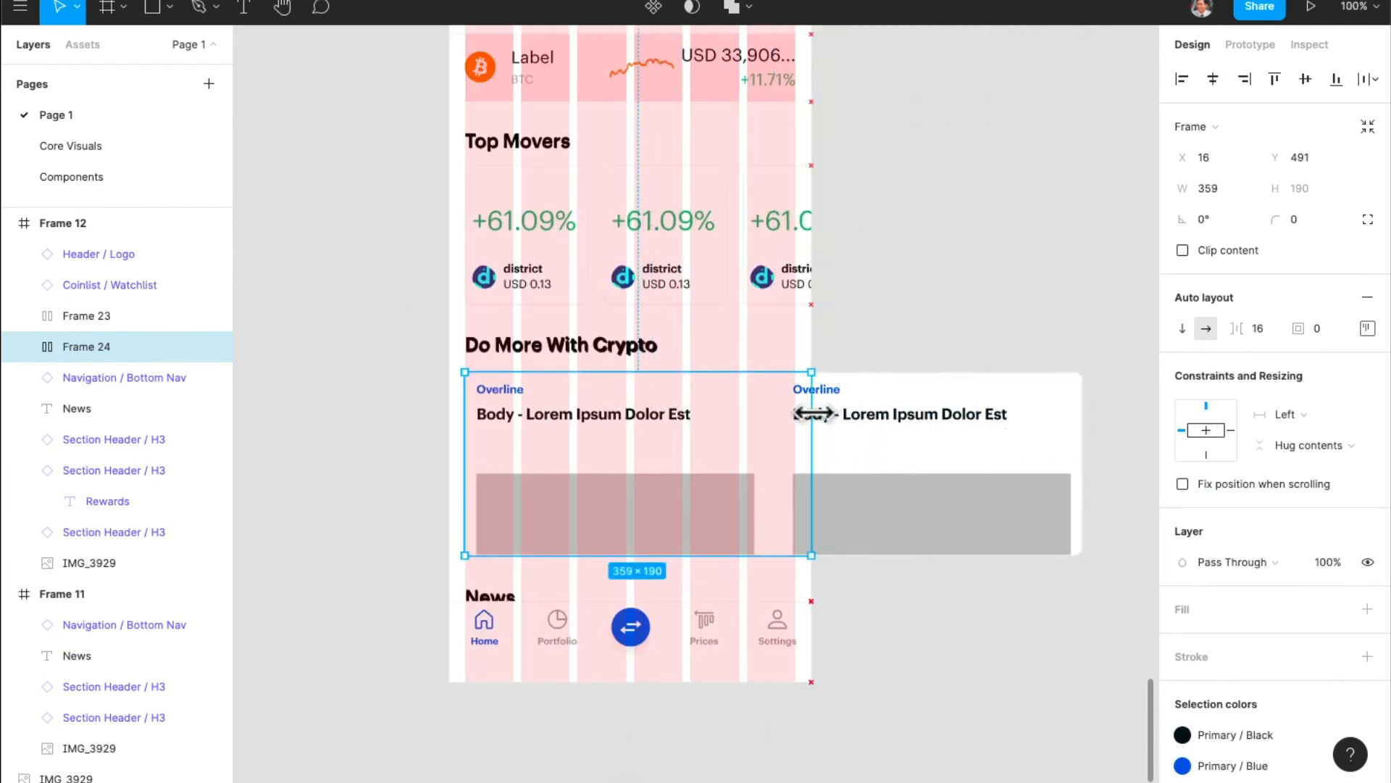
click(1240, 249)
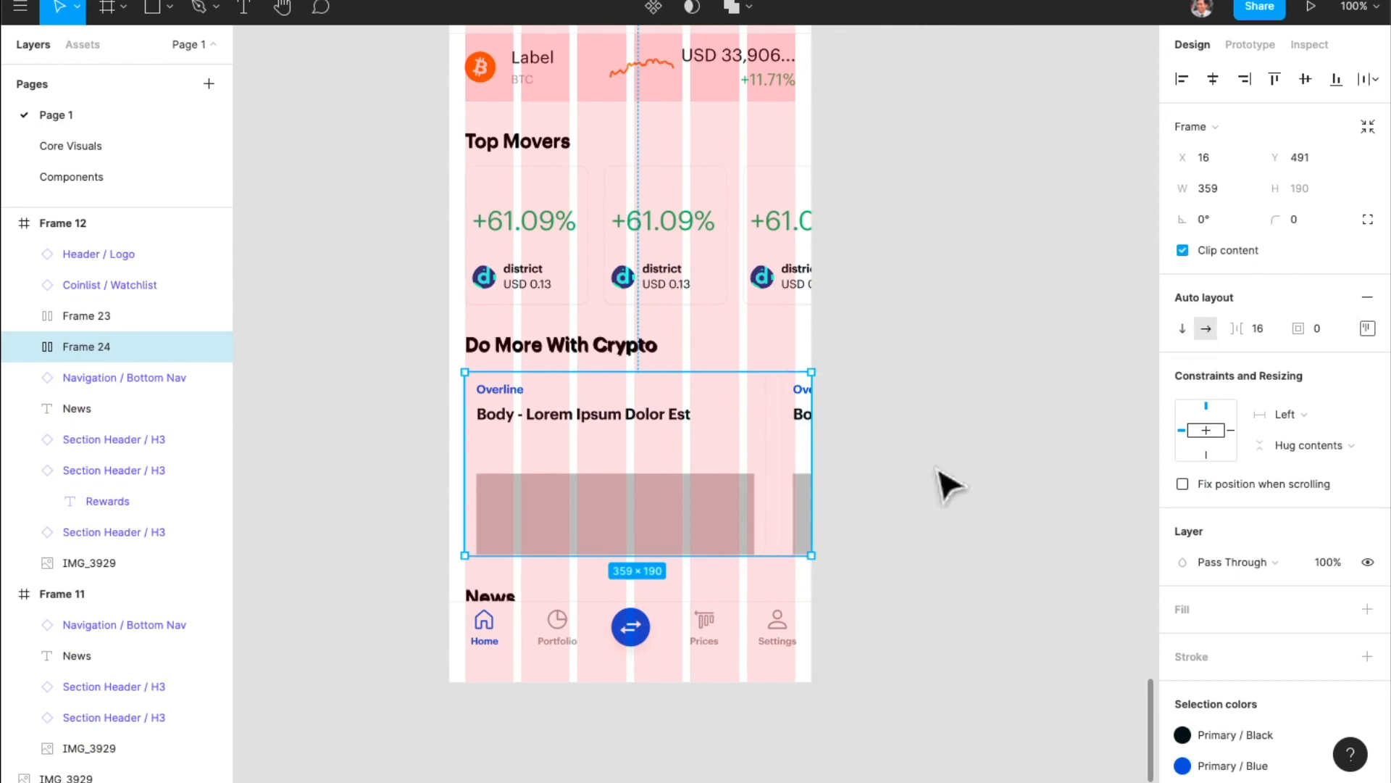
- Move the reference image IMG_3929 out of Frame 12 and place it beside the frame at X 2962, Y 3148
click(562, 351)
scroll(652, 442, left, 2)
scroll(683, 465, up, 2)
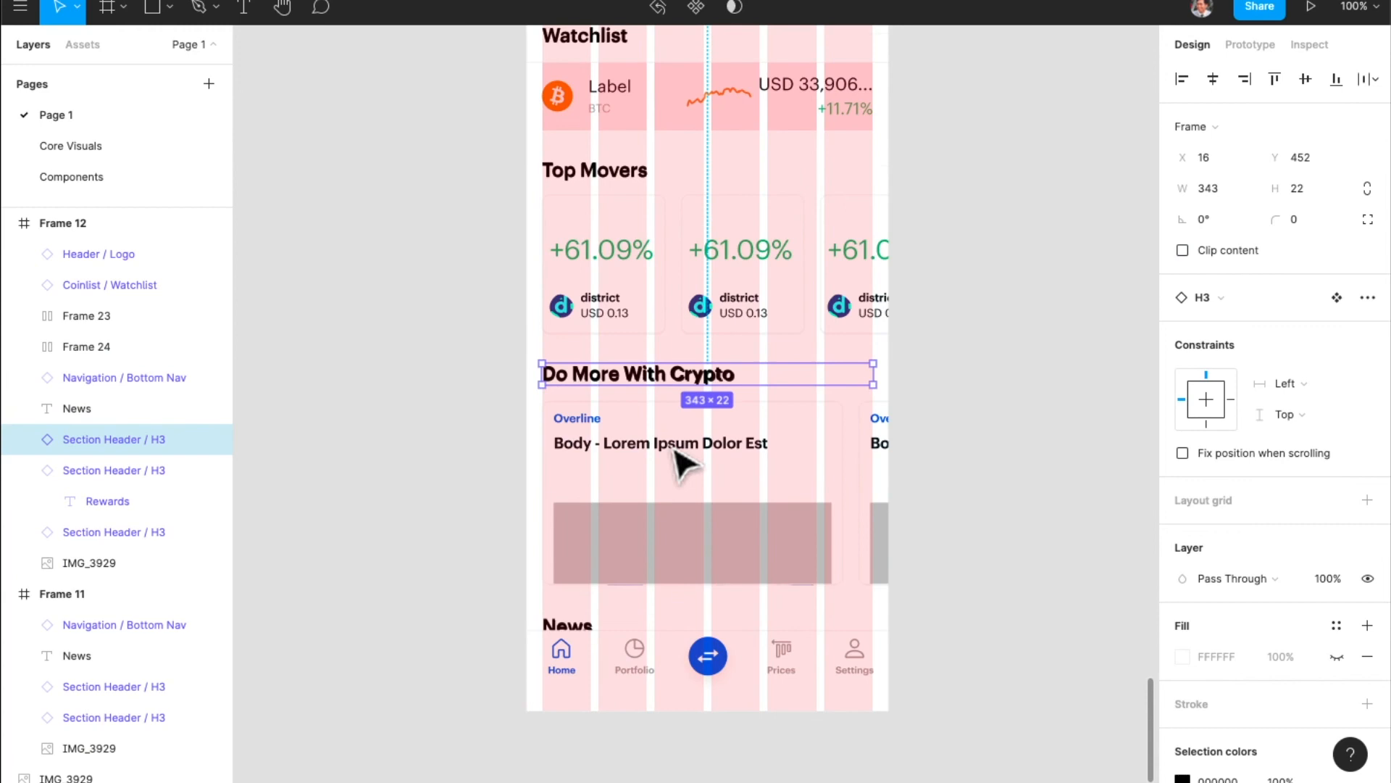
scroll(687, 507, down, 1)
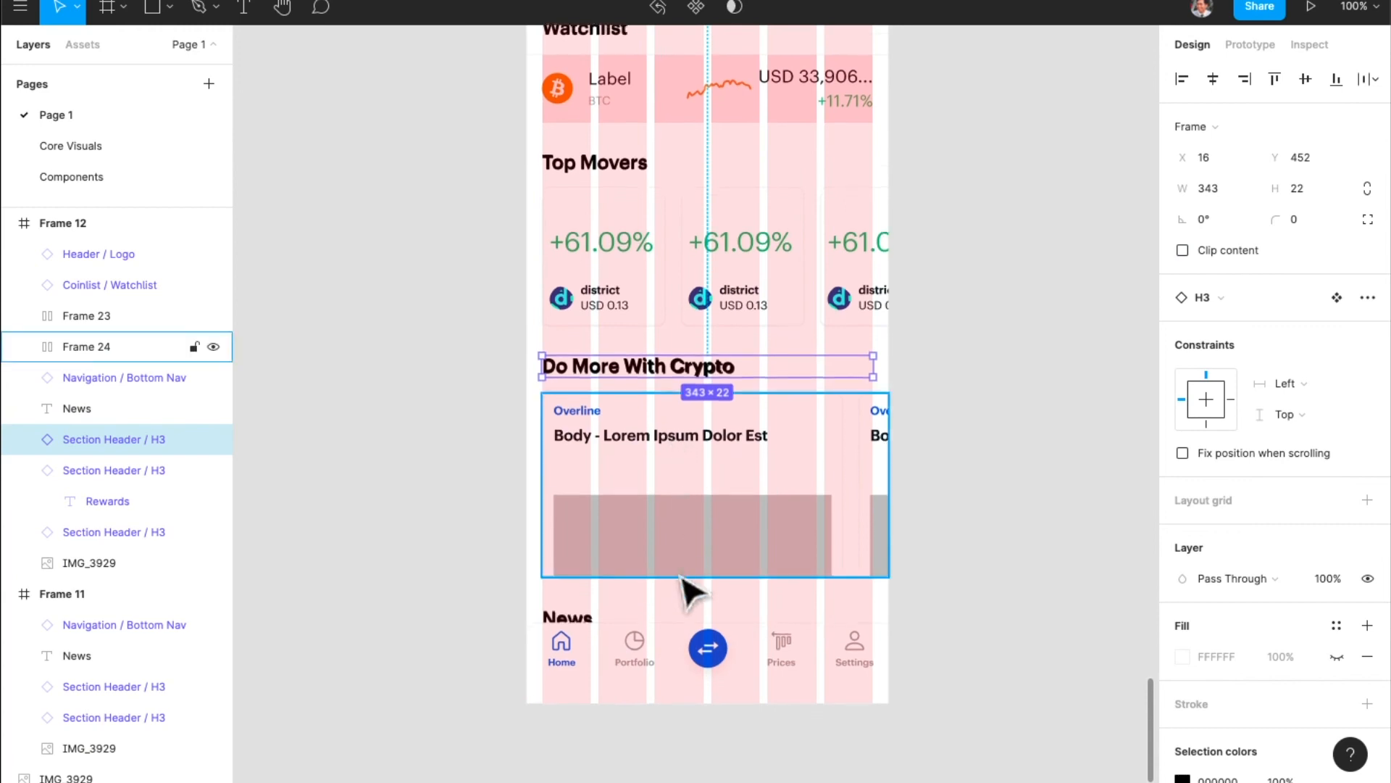
click(560, 621)
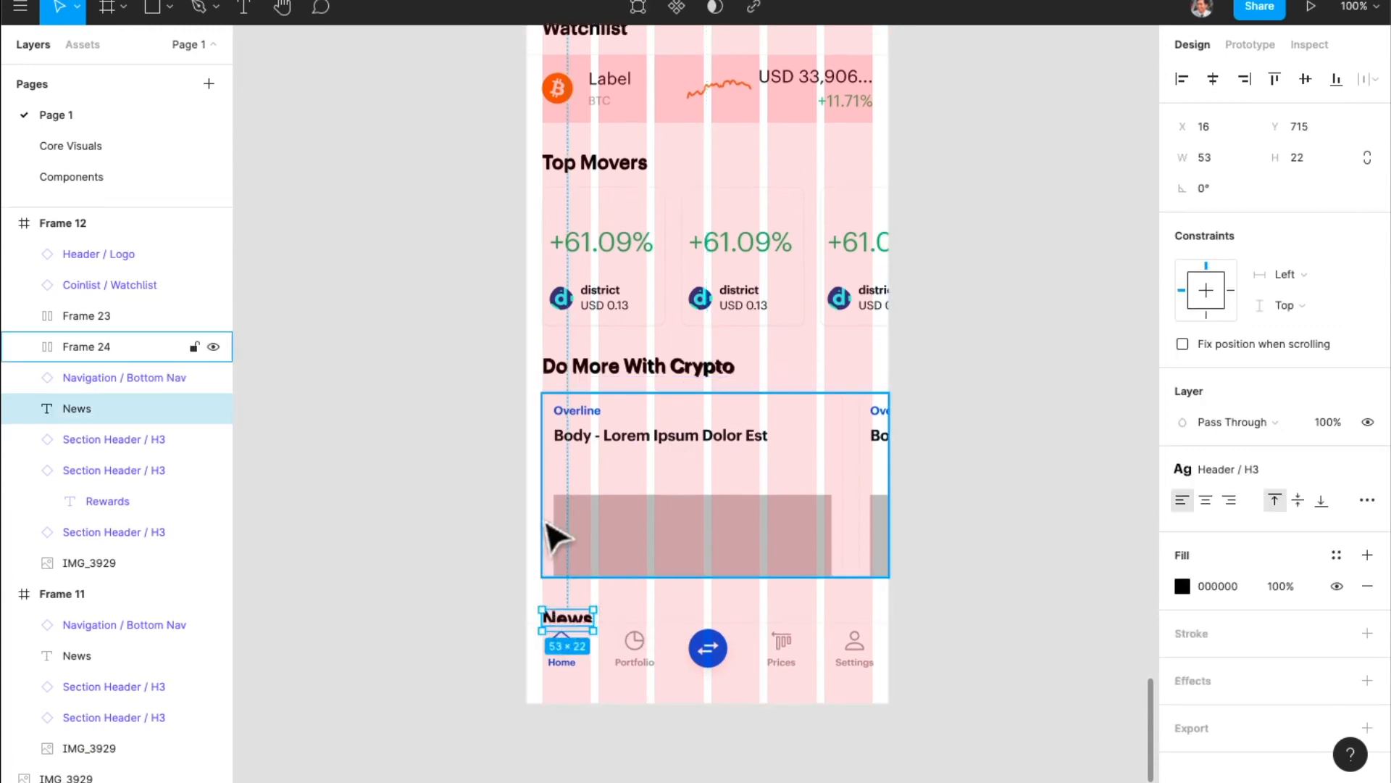
key(Escape)
drag(545, 510, 1058, 533)
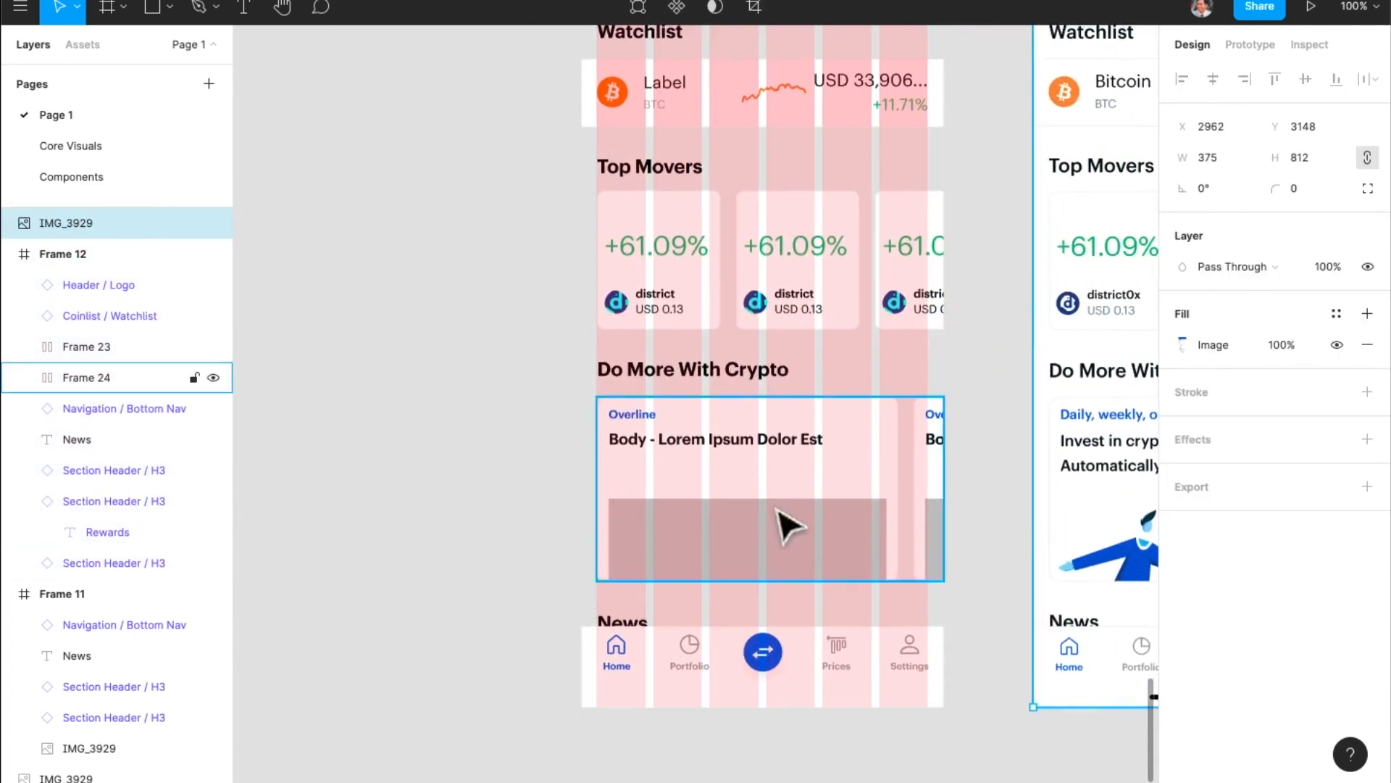
- Fill Frame 12 with the Primary / White color style
scroll(785, 528, up, 4)
click(633, 185)
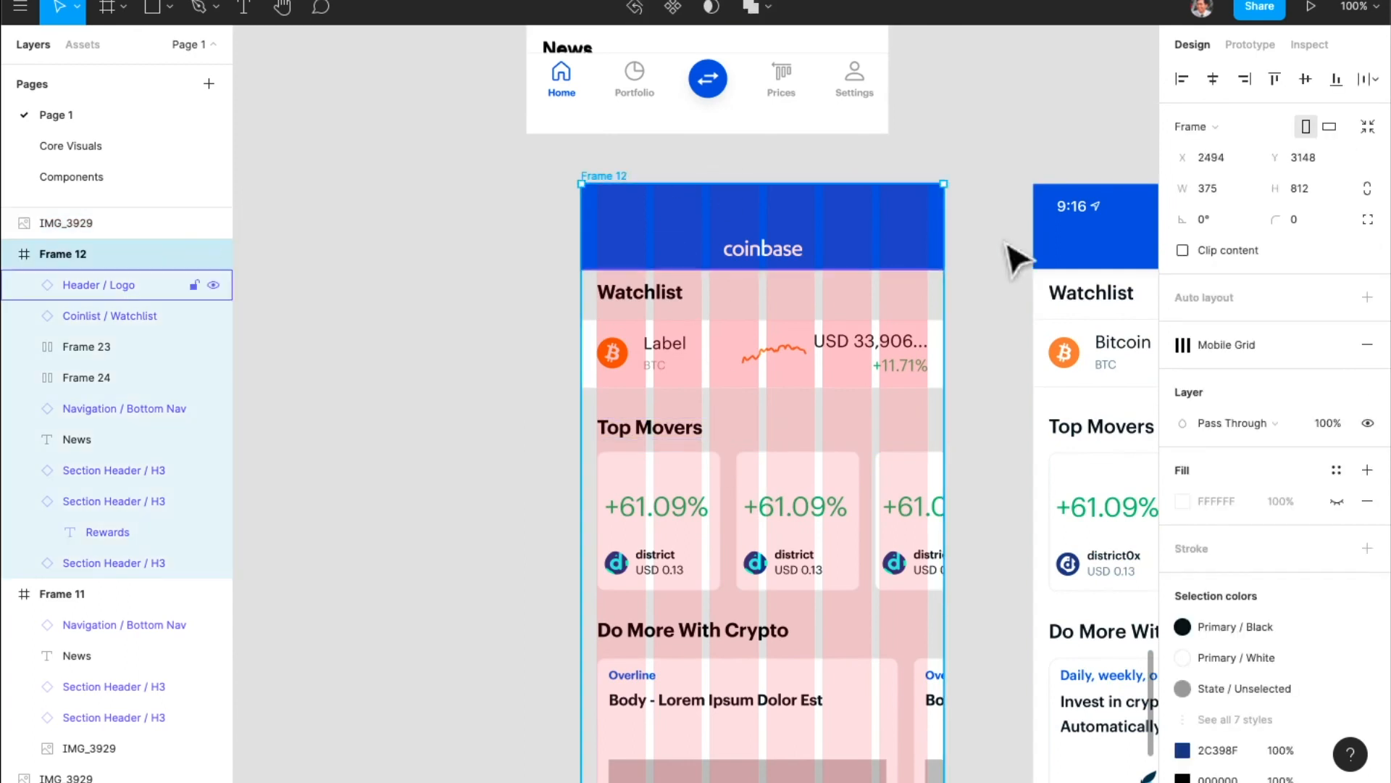
click(1335, 470)
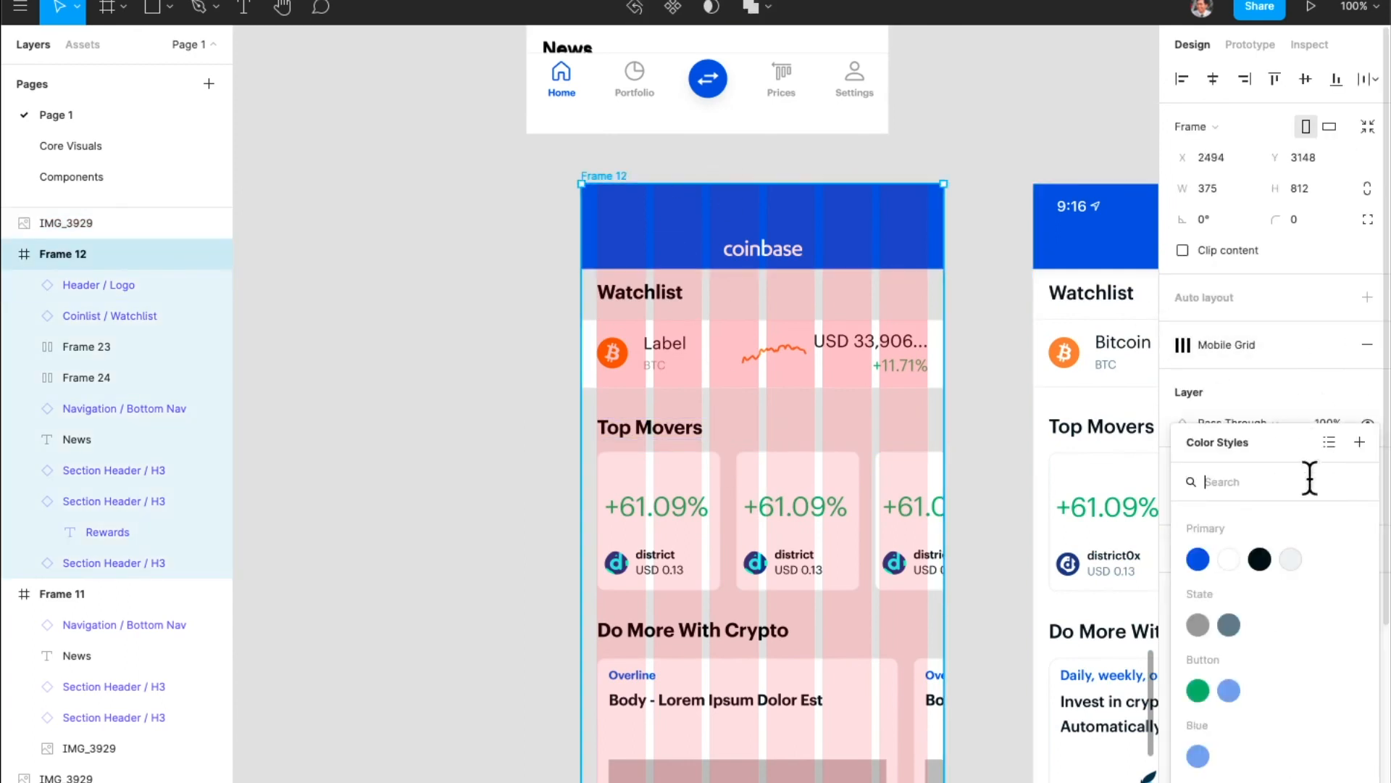
click(1232, 547)
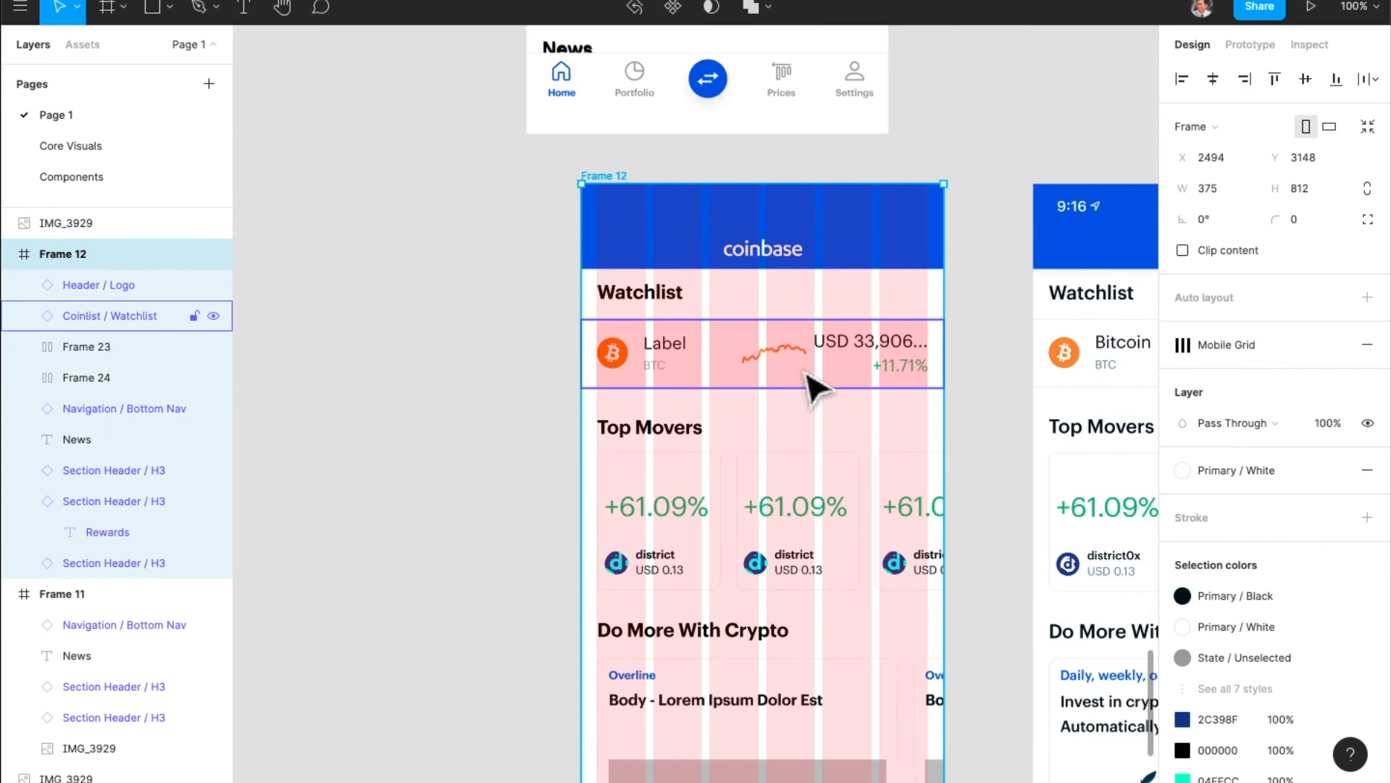
- Hide the layout grids and compare Frame 12 with the reference screen beside it
scroll(798, 488, down, 4)
scroll(797, 481, up, 3)
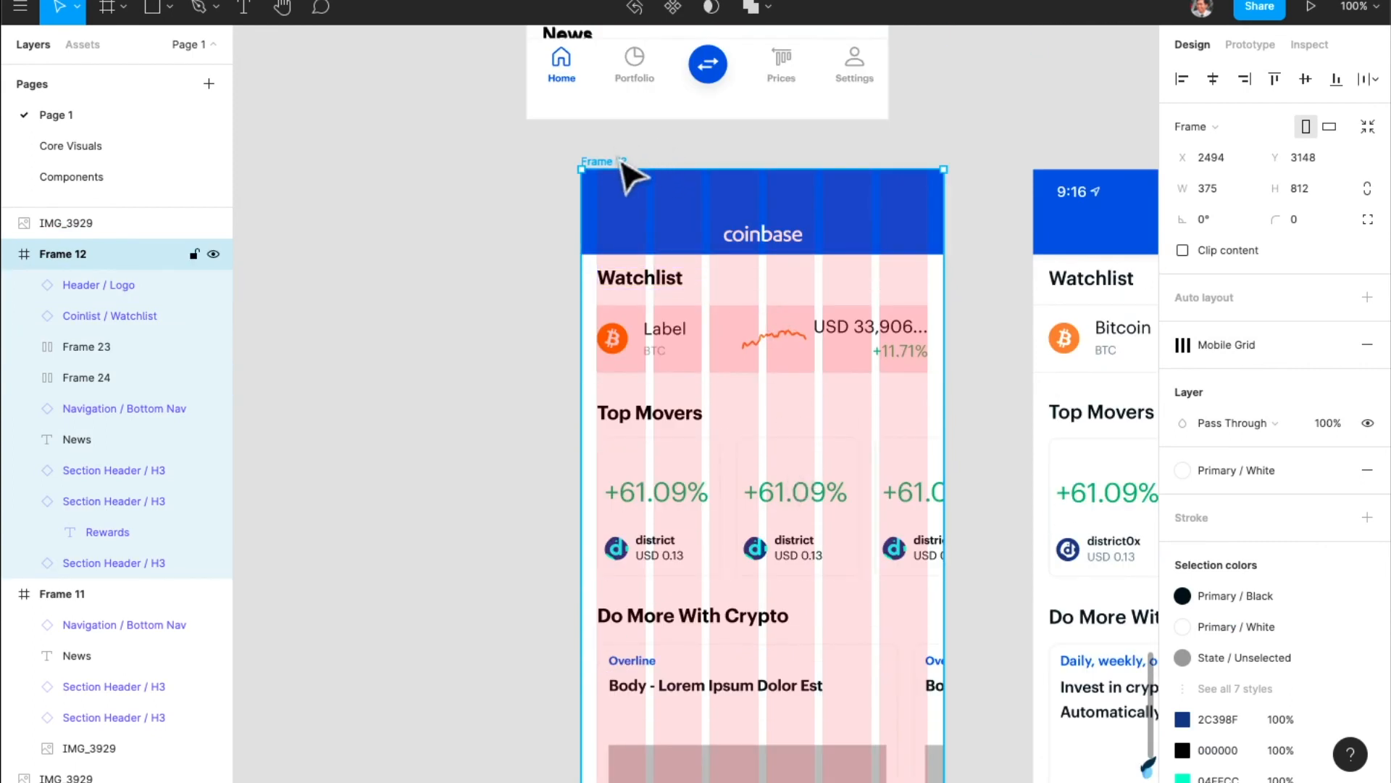
key(ctrl+g)
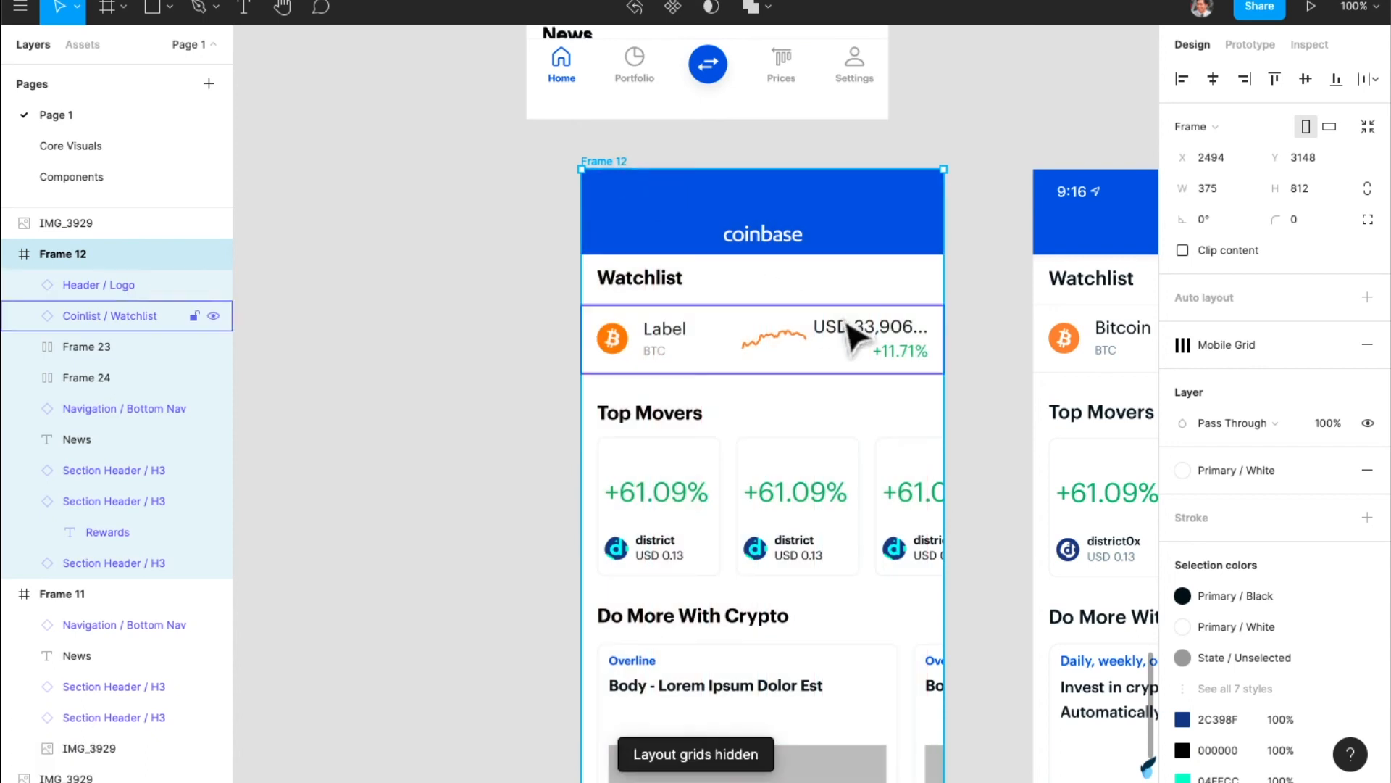
scroll(939, 458, down, 1)
scroll(931, 452, down, 5)
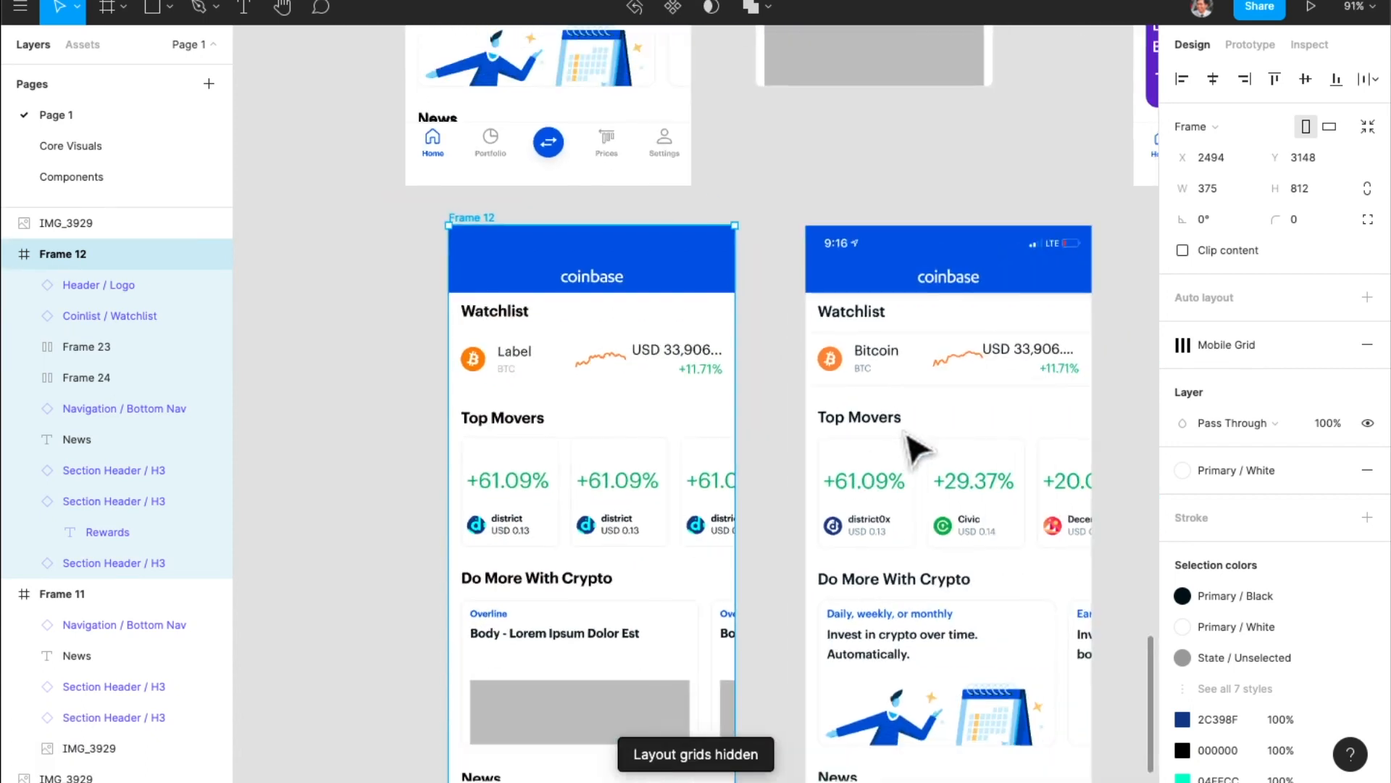
scroll(888, 435, down, 3)
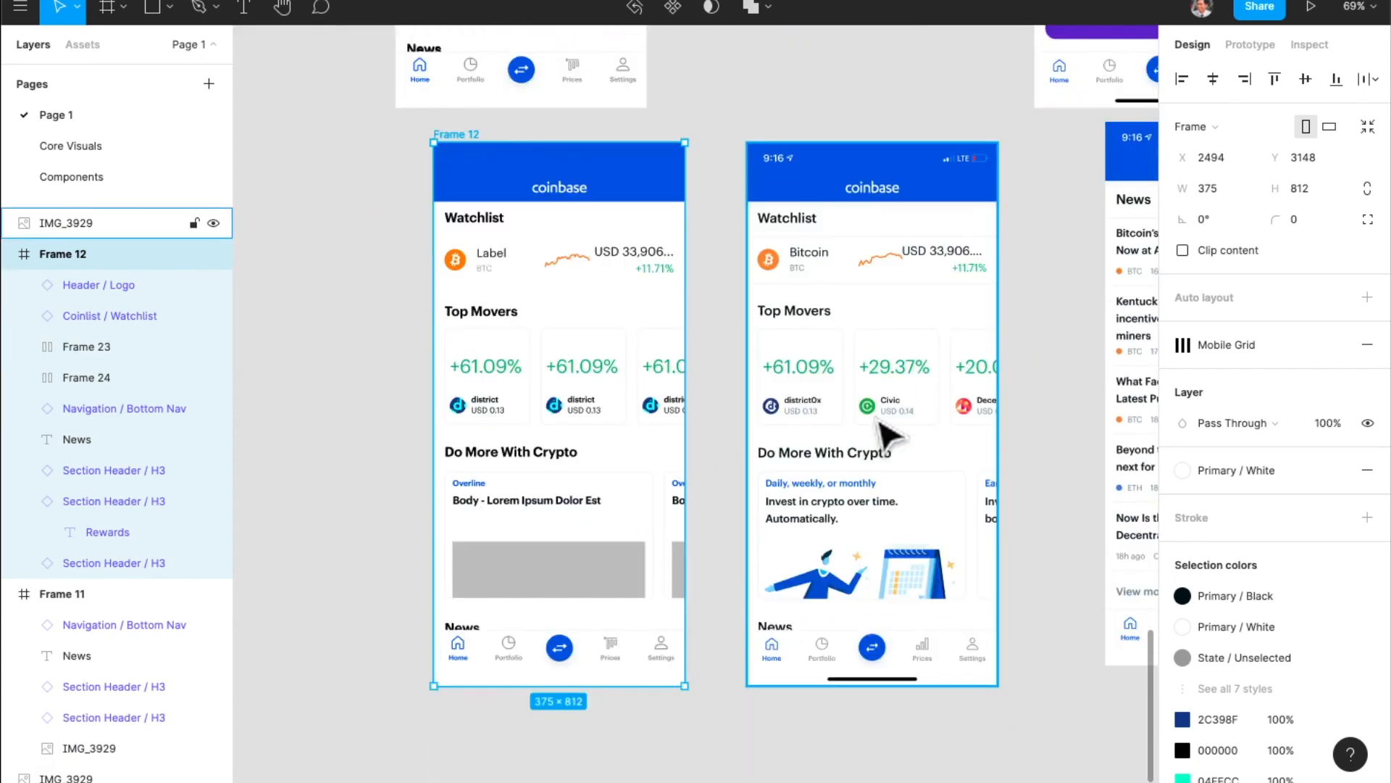
- Swap Frame 12 and the reference screen so that the reference stands to the left of the frame
click(884, 413)
shift+click(648, 373)
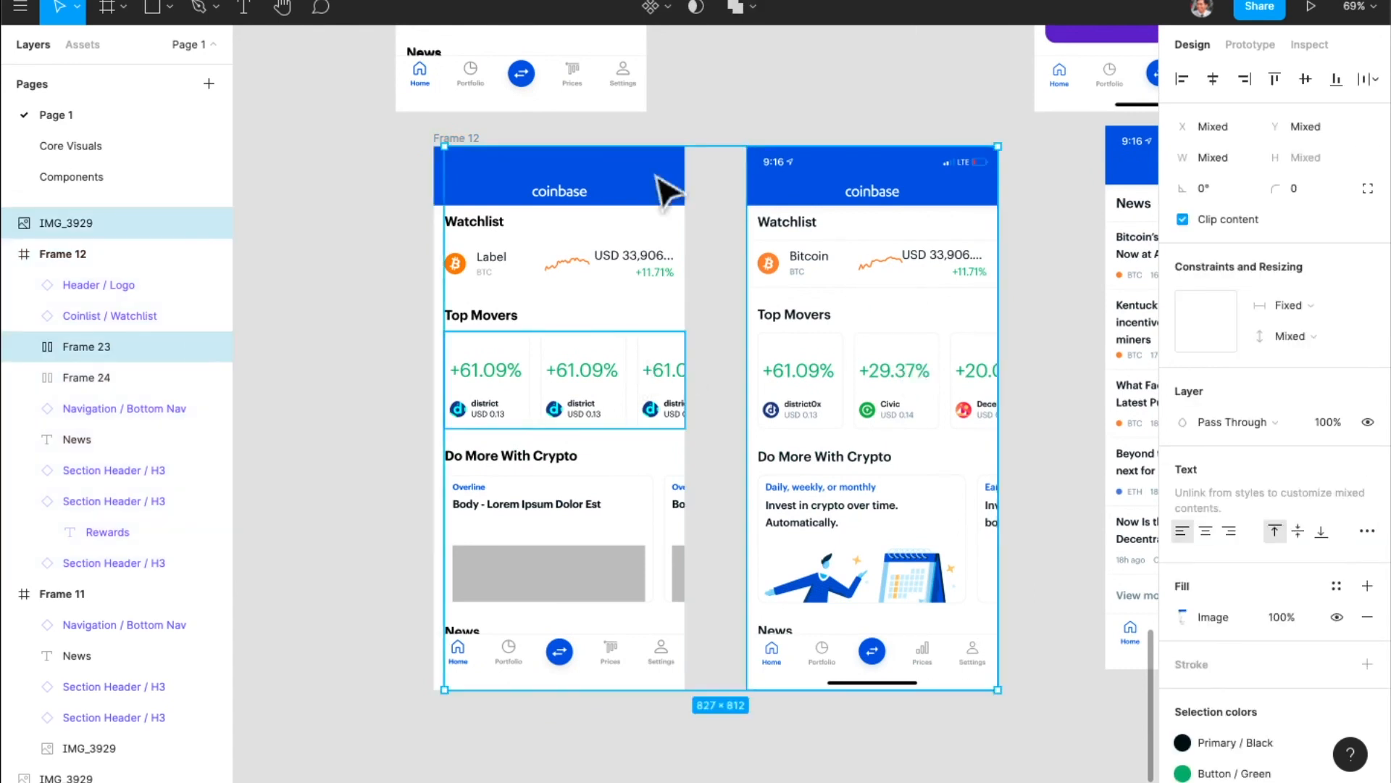
click(621, 136)
click(471, 142)
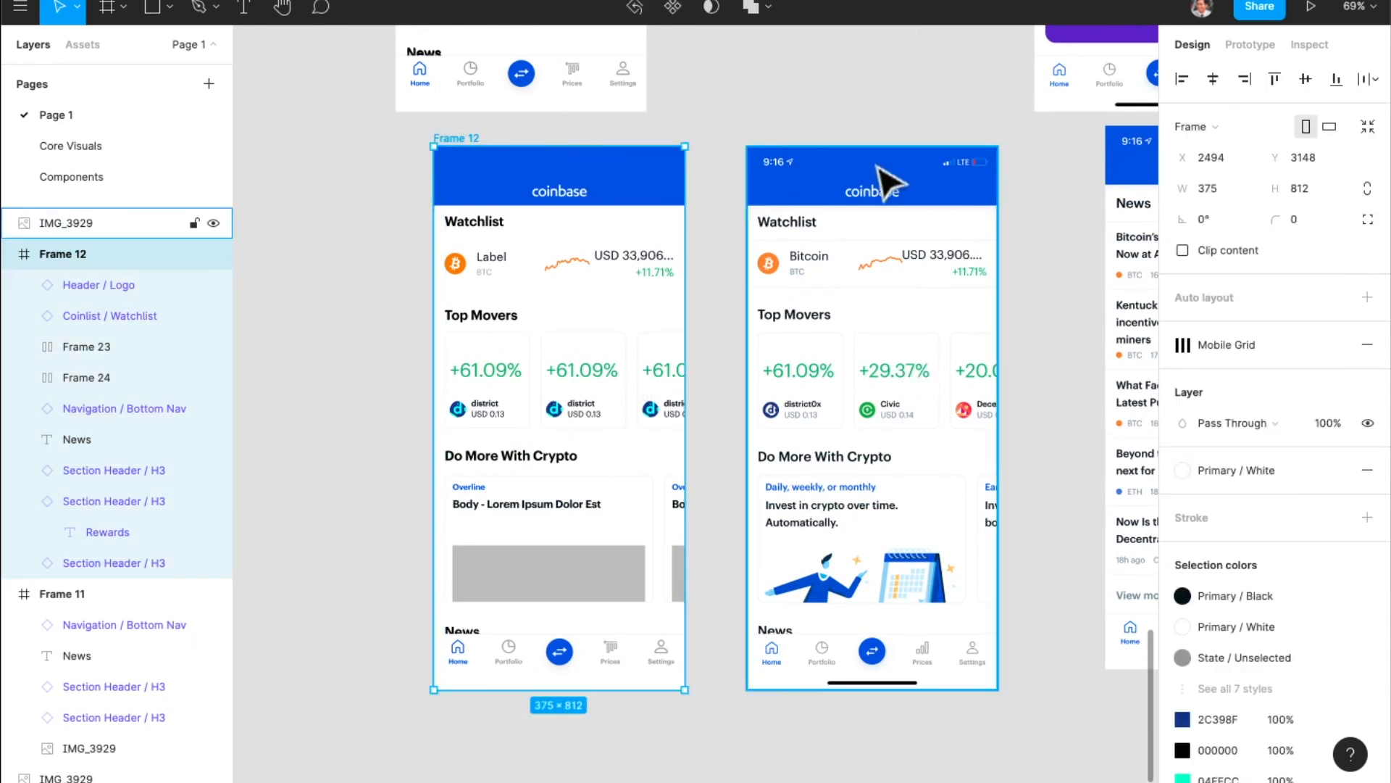
shift+click(890, 228)
drag(881, 429, 454, 394)
click(387, 392)
scroll(529, 352, right, 5)
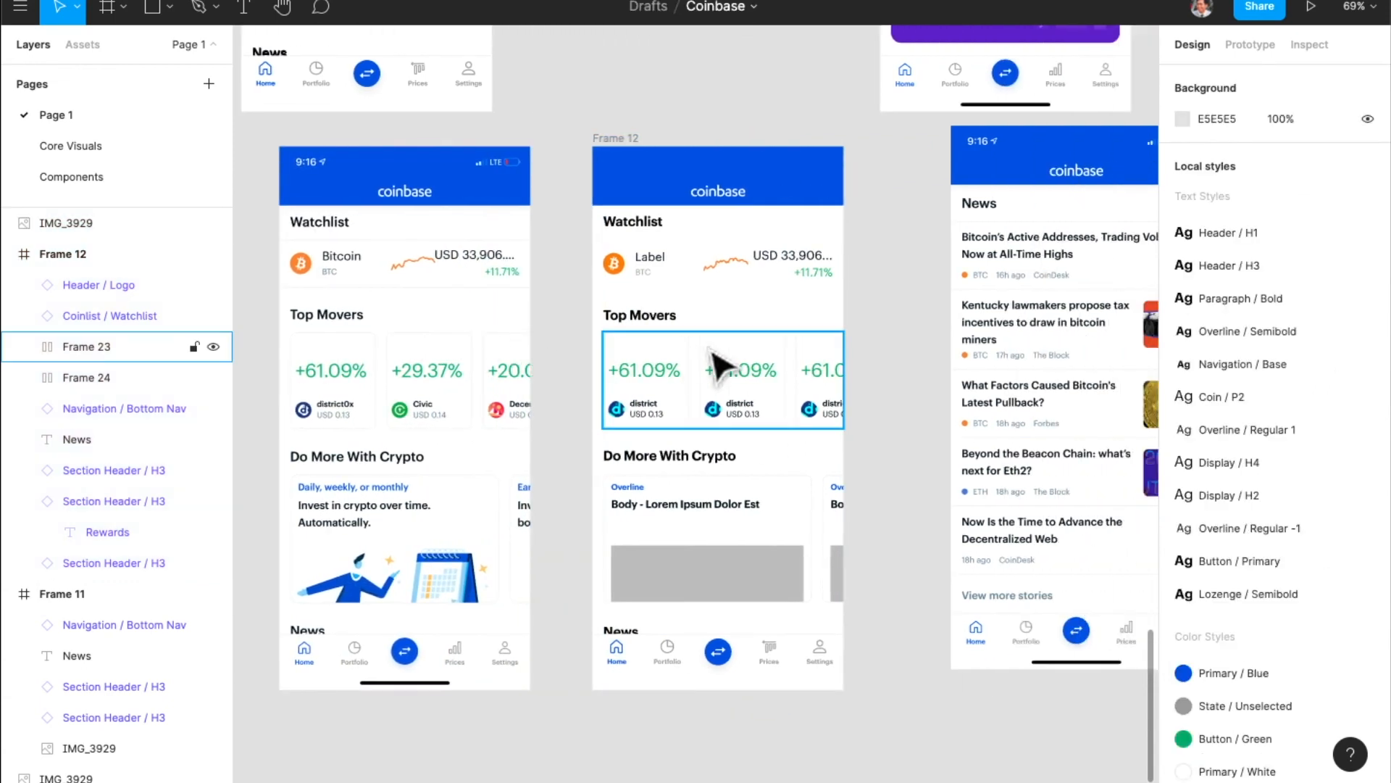
- Move the News reference screen below the Rewards screen to X 3392, Y 3117, and Frame 12 to its right at X 3826, Y 3148
scroll(812, 376, down, 3)
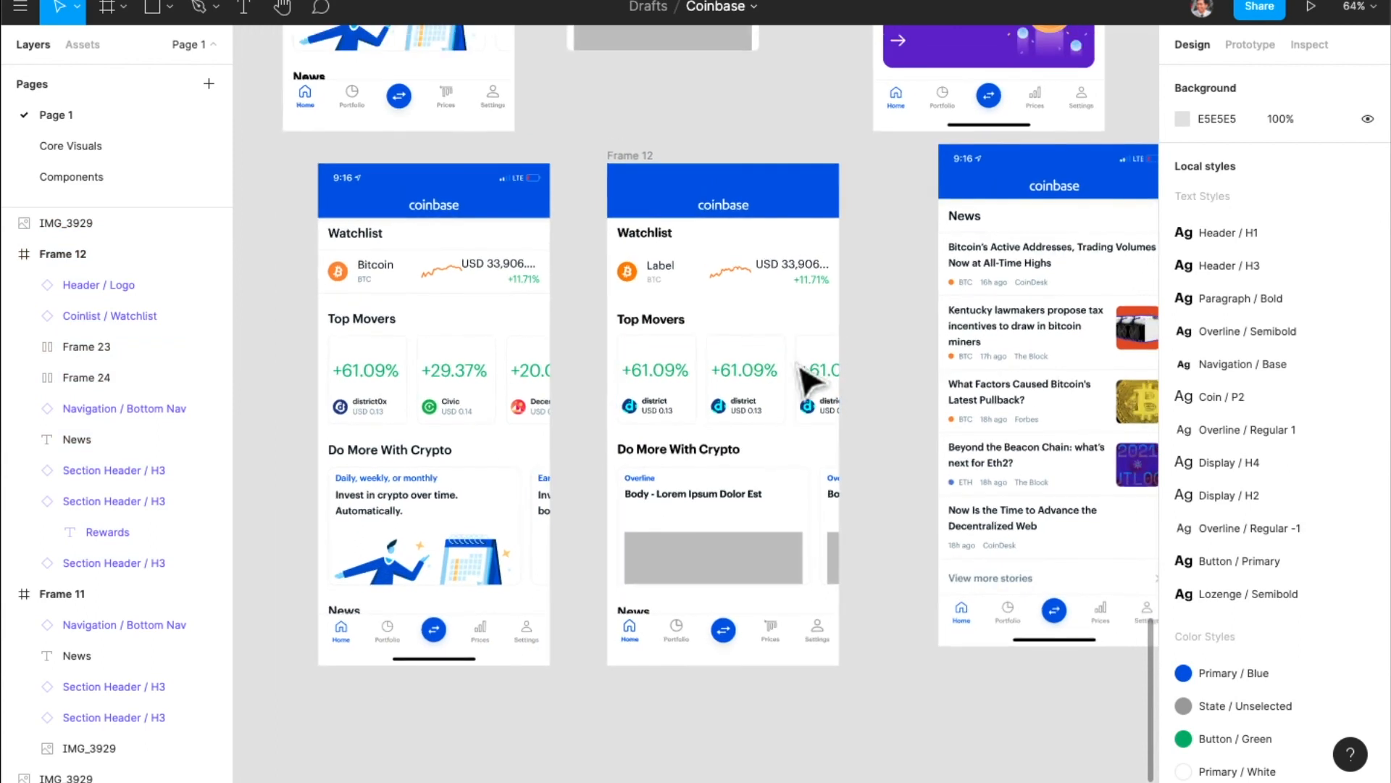
drag(885, 323, 880, 311)
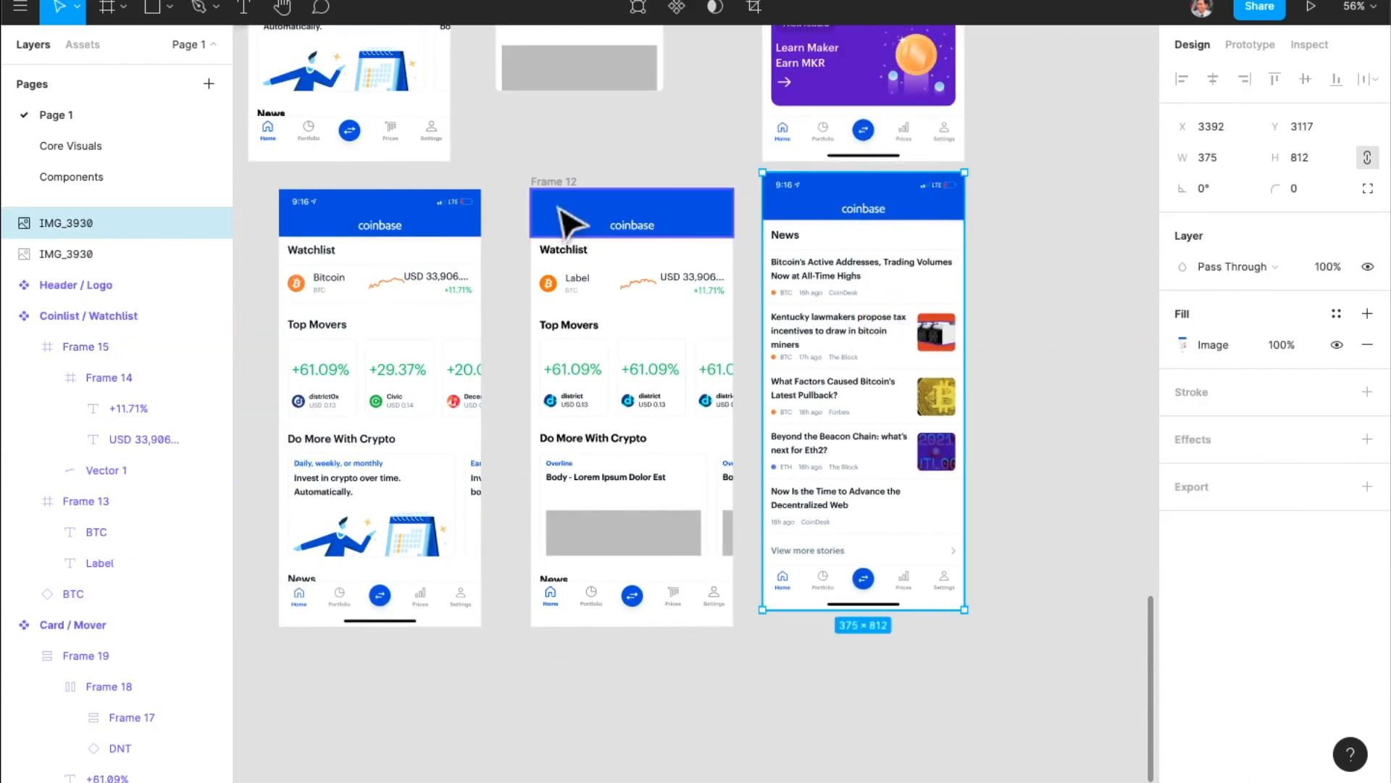
drag(568, 196, 1018, 217)
scroll(1015, 323, up, 5)
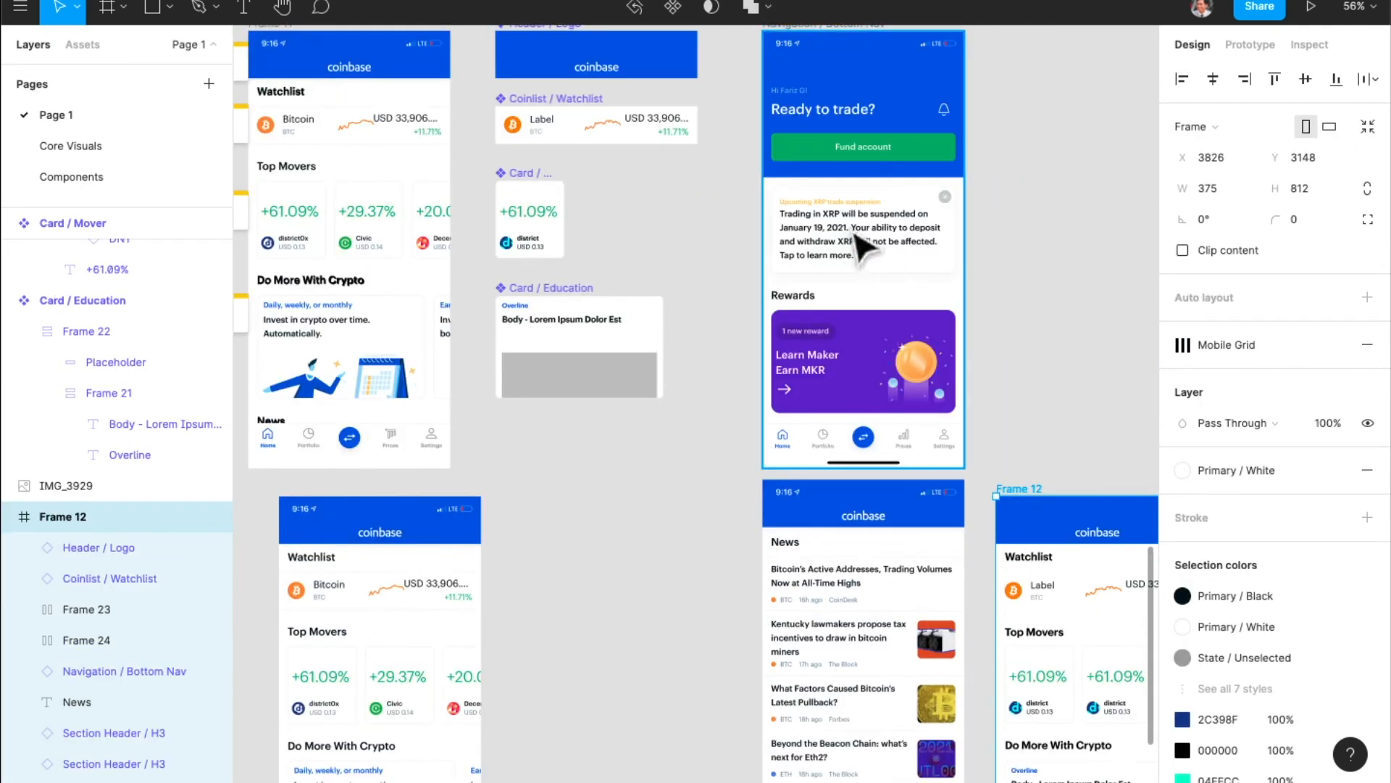
- Move Frame 5 down beside Frame 12 in the open area past the News reference screen, with Frame 12 at X 4679, Y 3148
scroll(397, 87, up, 5)
scroll(398, 177, down, 3)
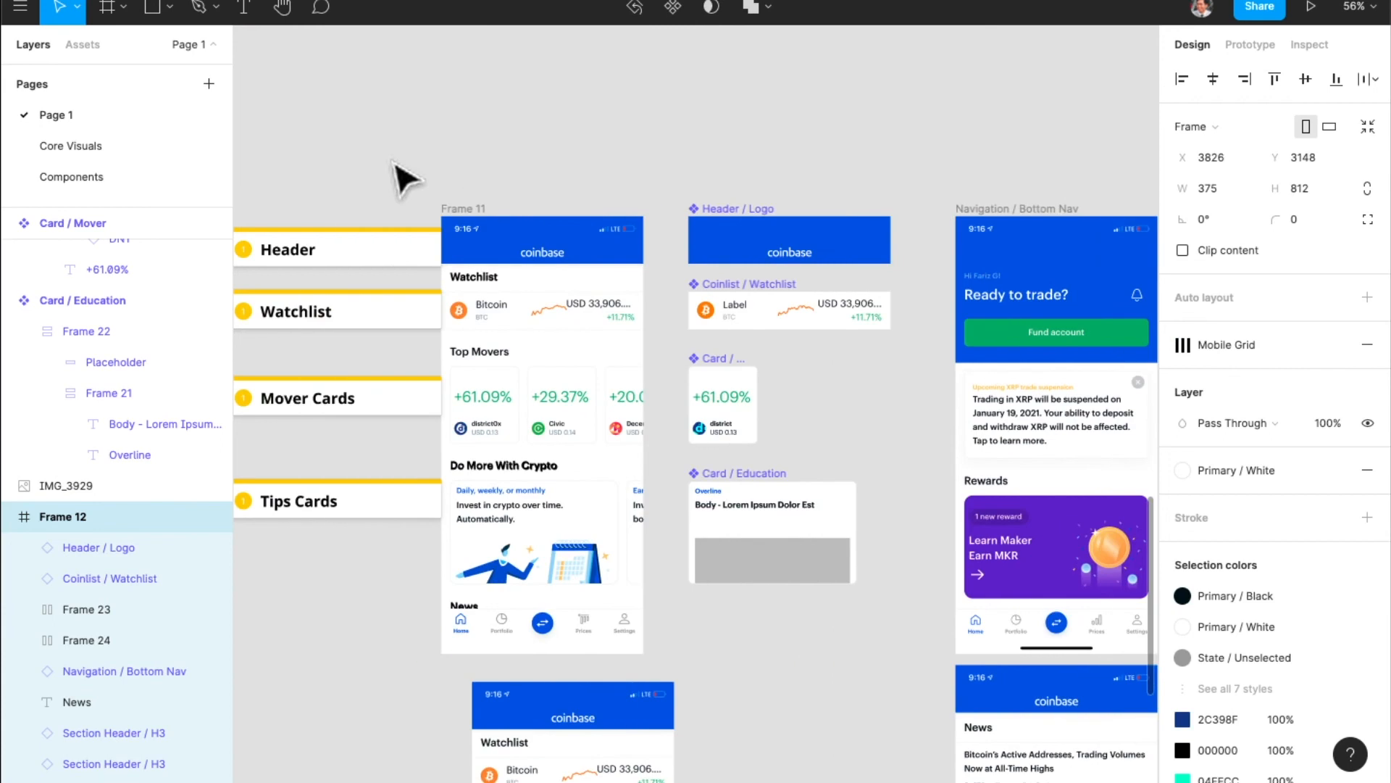
scroll(621, 389, left, 4)
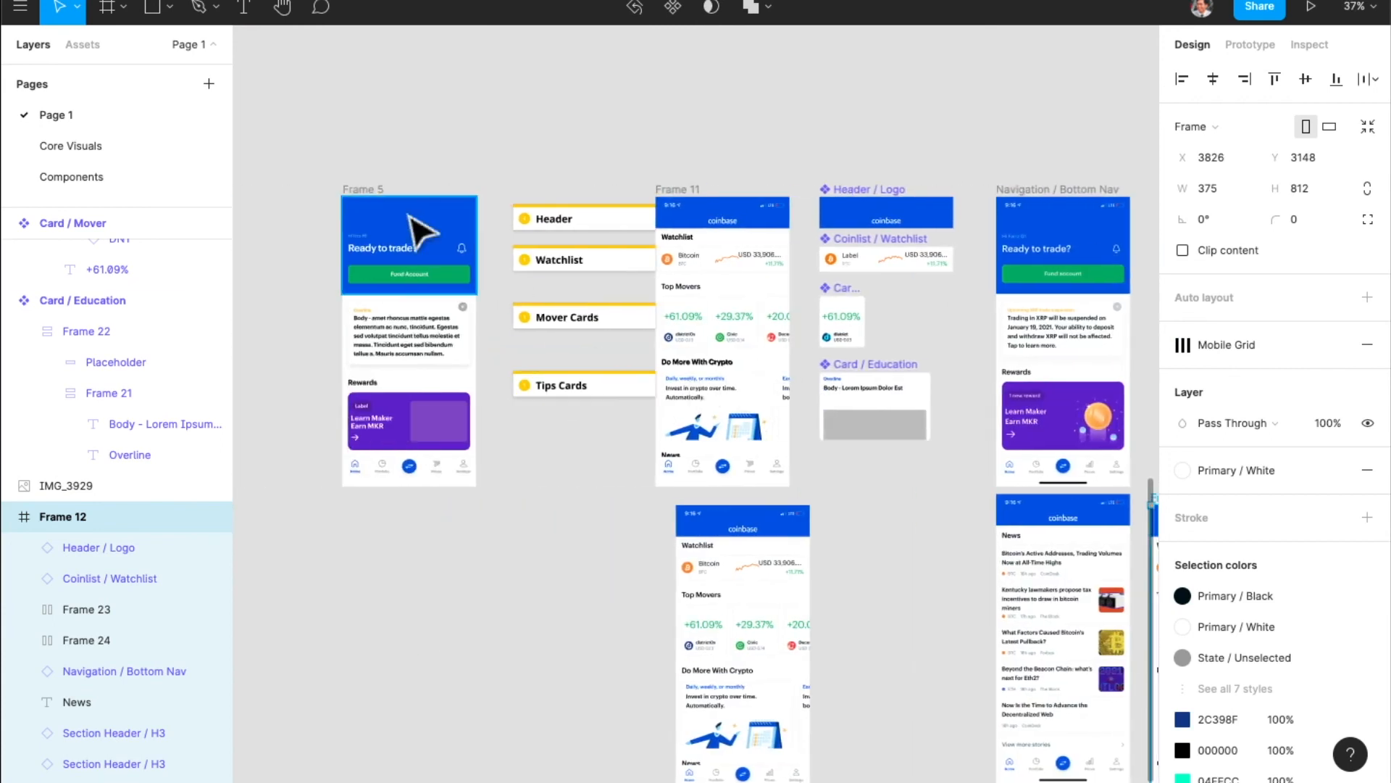
drag(373, 206, 791, 505)
drag(638, 514, 934, 515)
scroll(885, 521, down, 3)
scroll(910, 580, up, 5)
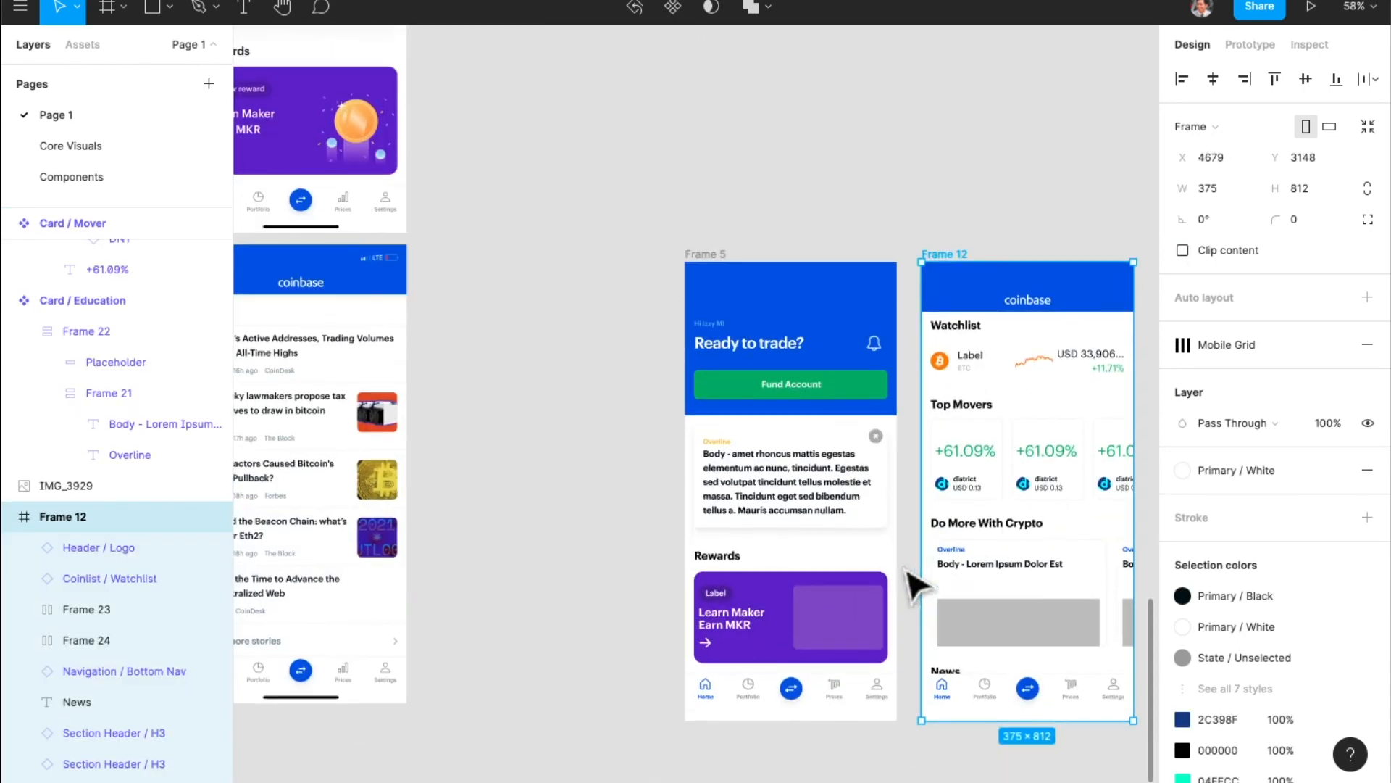
click(1041, 544)
scroll(802, 658, up, 2)
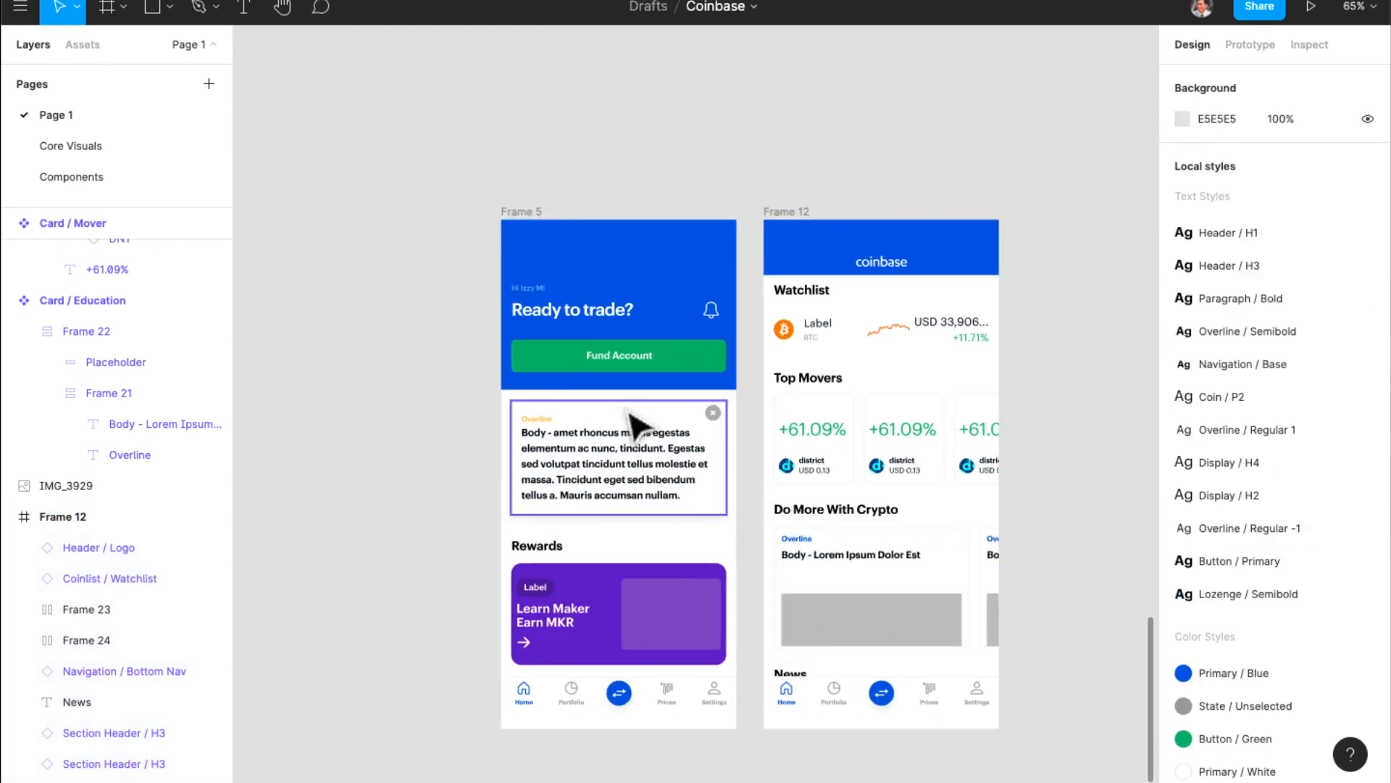
- Move the Header / Logo, Coinlist / Watchlist, Card / Mover and Card / Education components to the Components page
scroll(635, 424, left, 8)
scroll(634, 424, left, 10)
scroll(631, 424, down, 4)
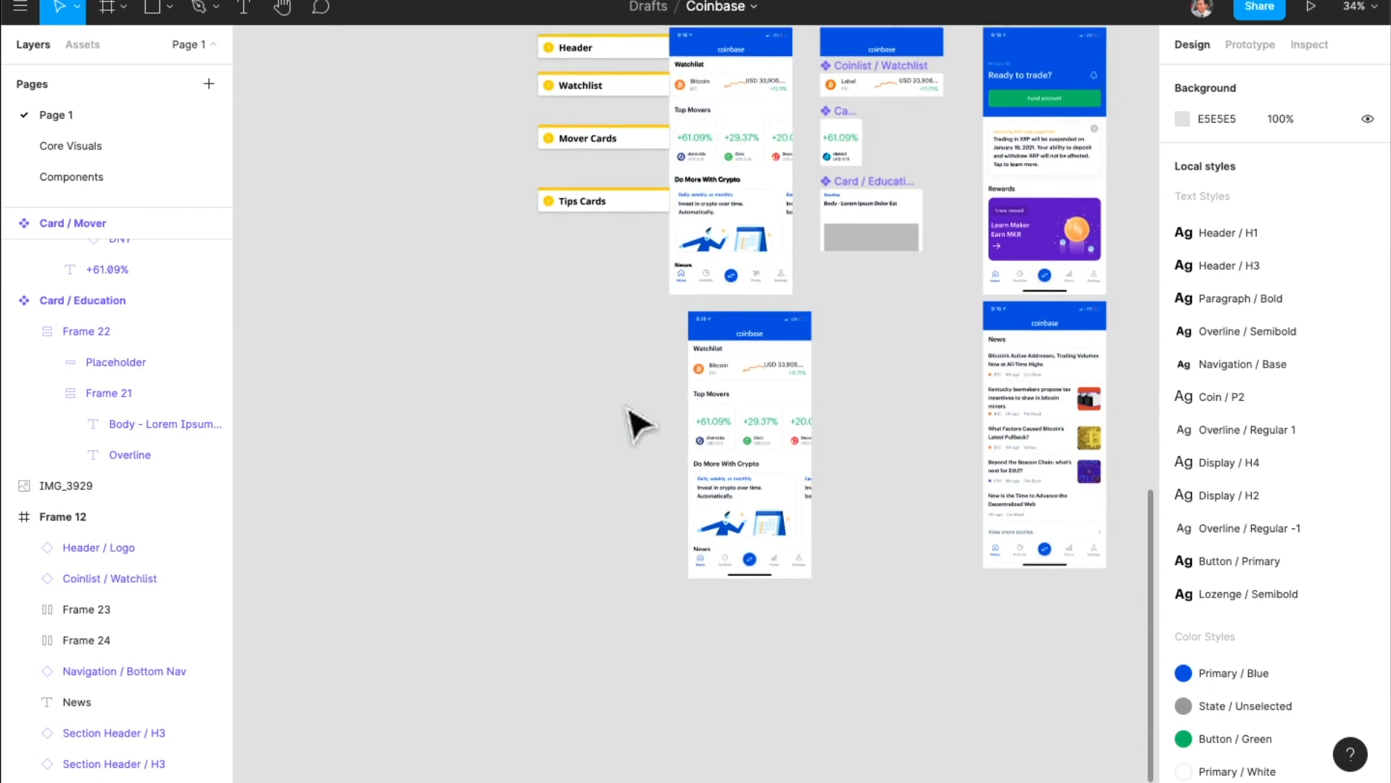
scroll(727, 463, up, 4)
scroll(797, 486, right, 2)
scroll(862, 565, up, 2)
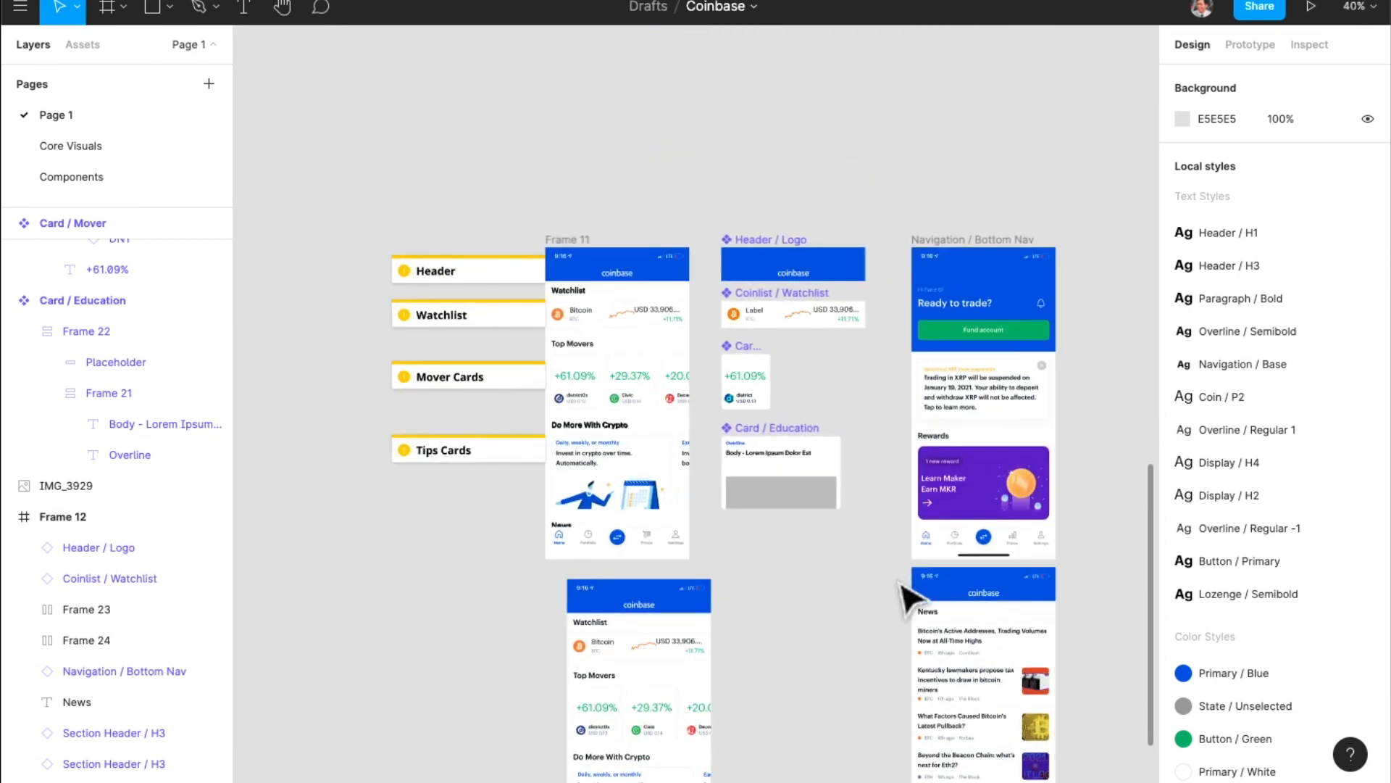
drag(862, 558, 728, 218)
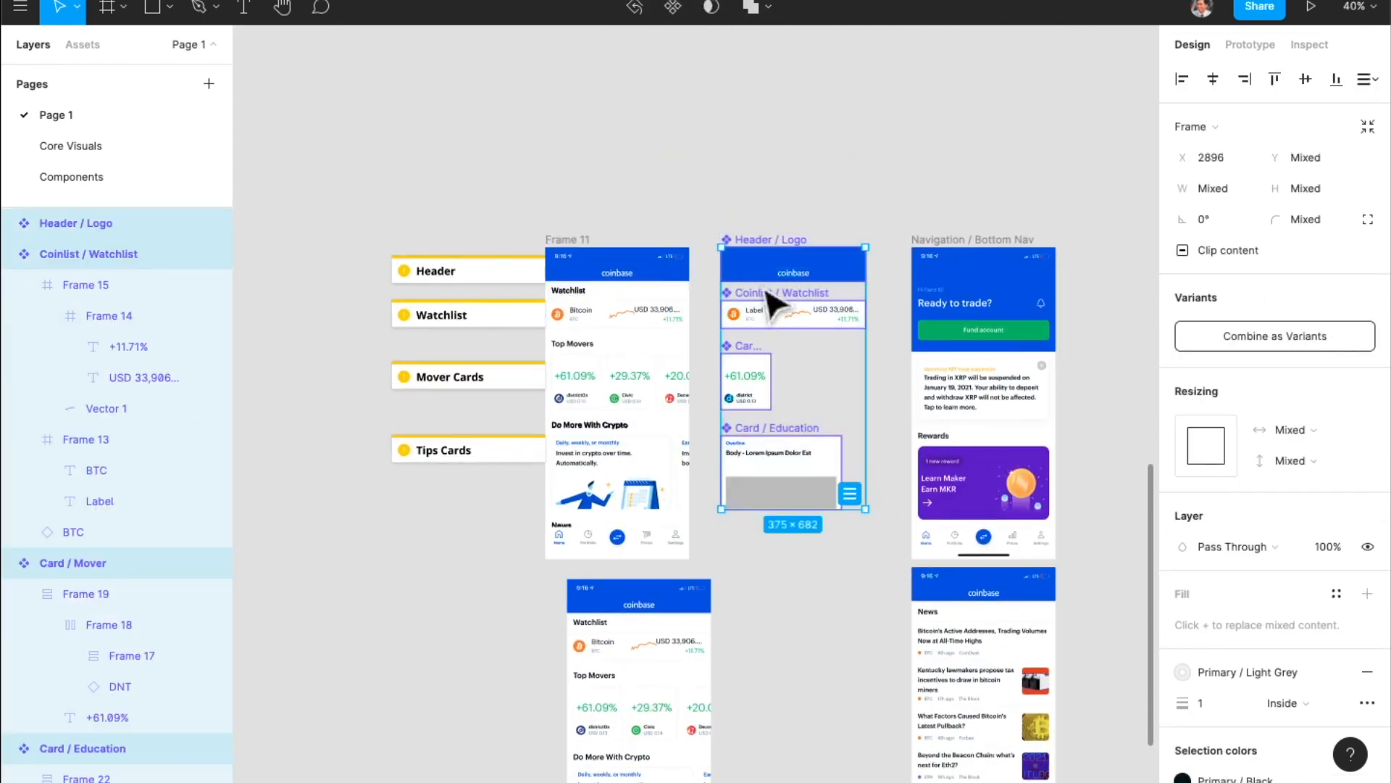
right_click(815, 271)
mouse_move(961, 253)
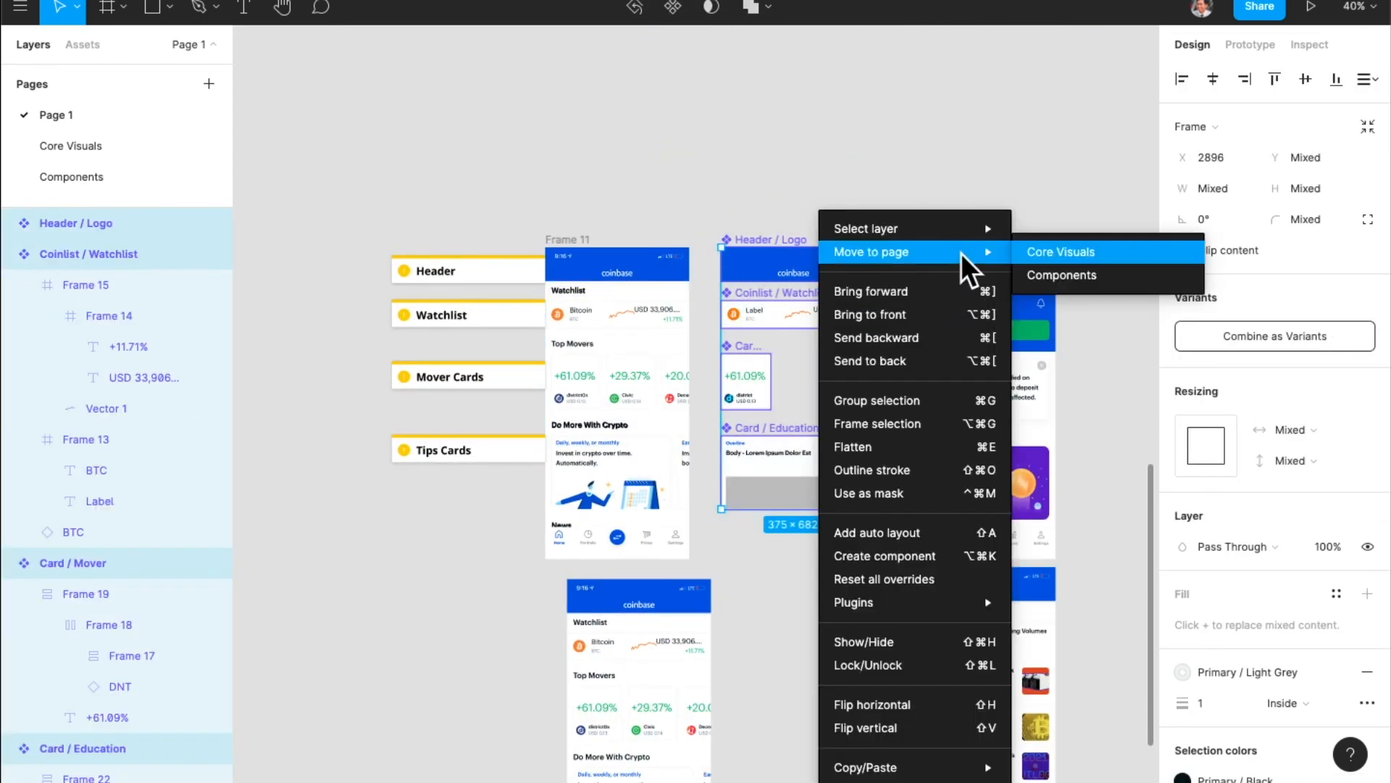
click(1076, 276)
- On the Components page, place the four moved components directly below Navigation / Bottom Nav, left-aligned with the existing component column at X 146
click(114, 180)
drag(901, 374, 1155, 674)
drag(1043, 653, 543, 444)
scroll(542, 441, left, 3)
scroll(534, 429, left, 2)
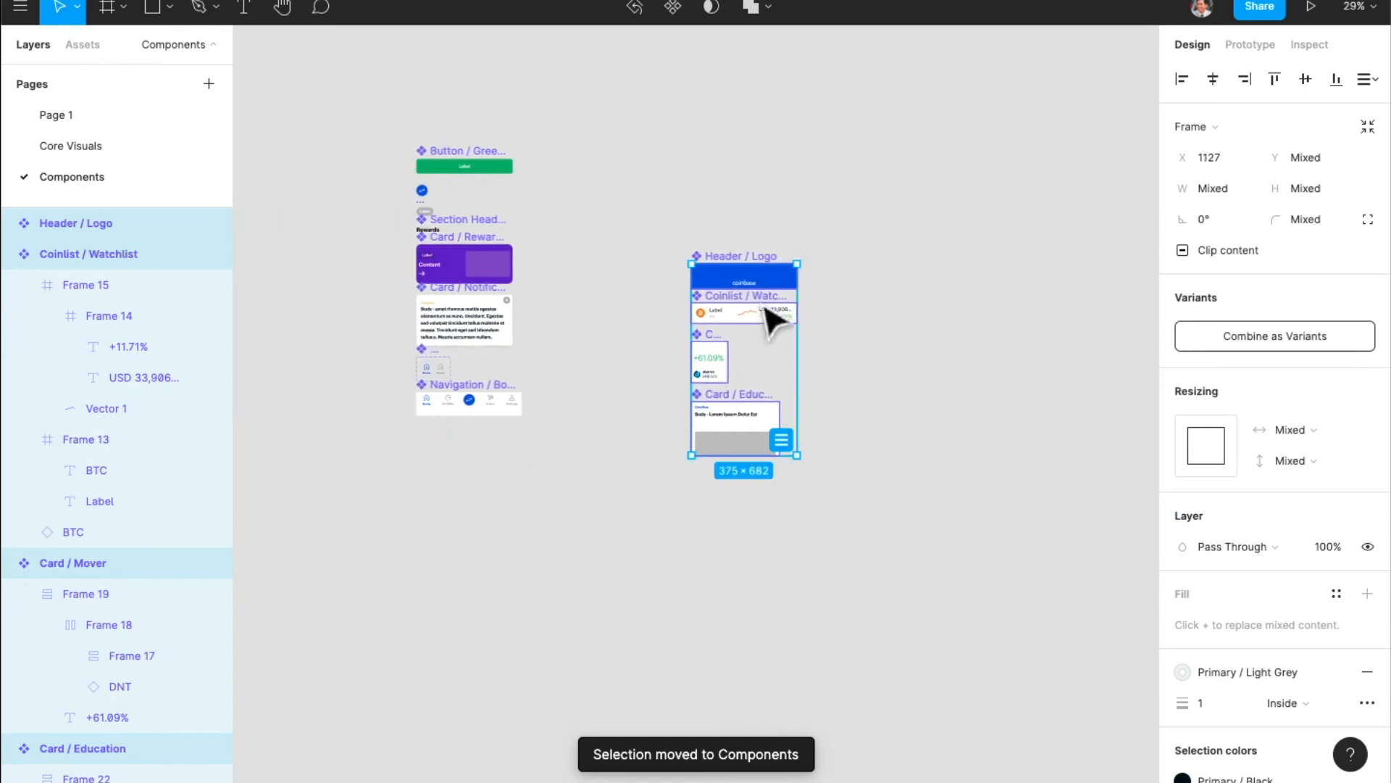
drag(764, 280, 490, 455)
- Distribute the vertical spacing evenly across all components in the column
drag(620, 674, 359, 101)
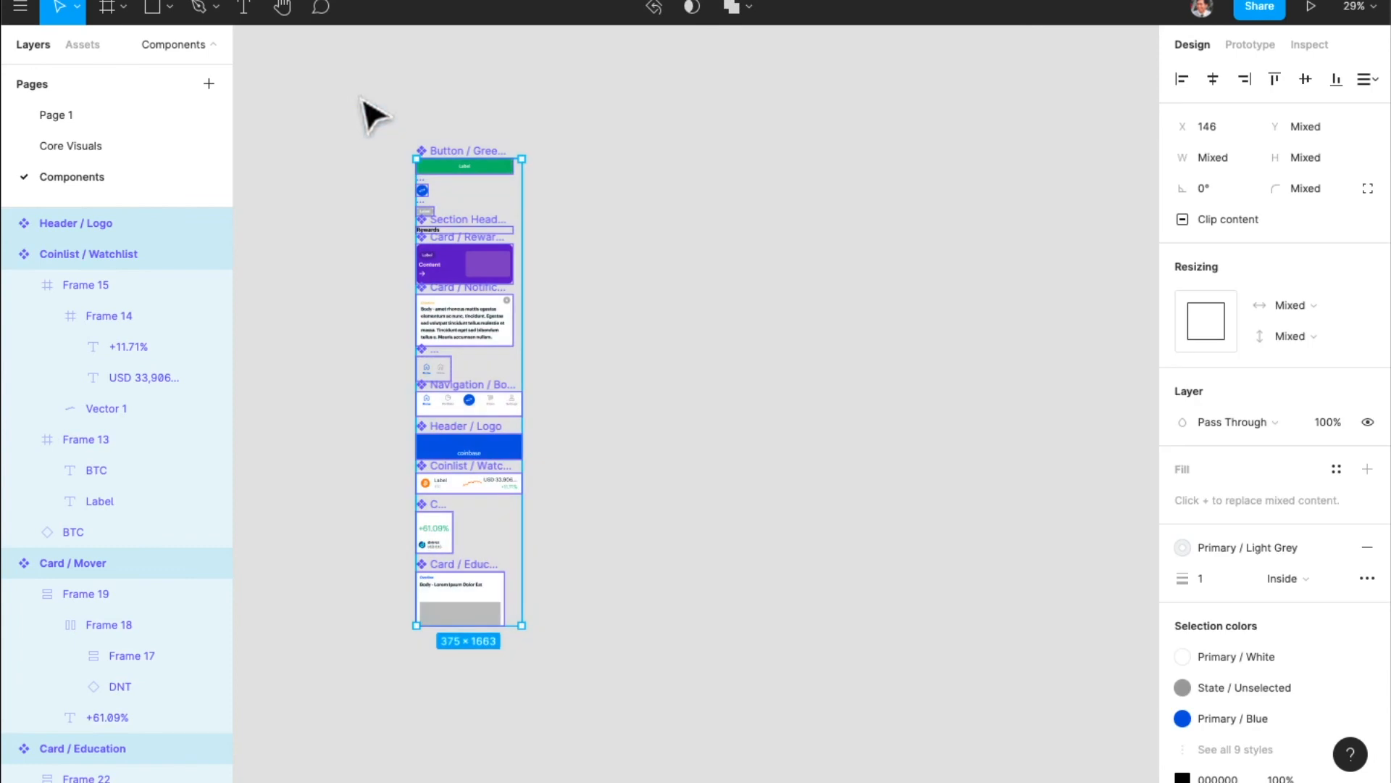
click(1368, 78)
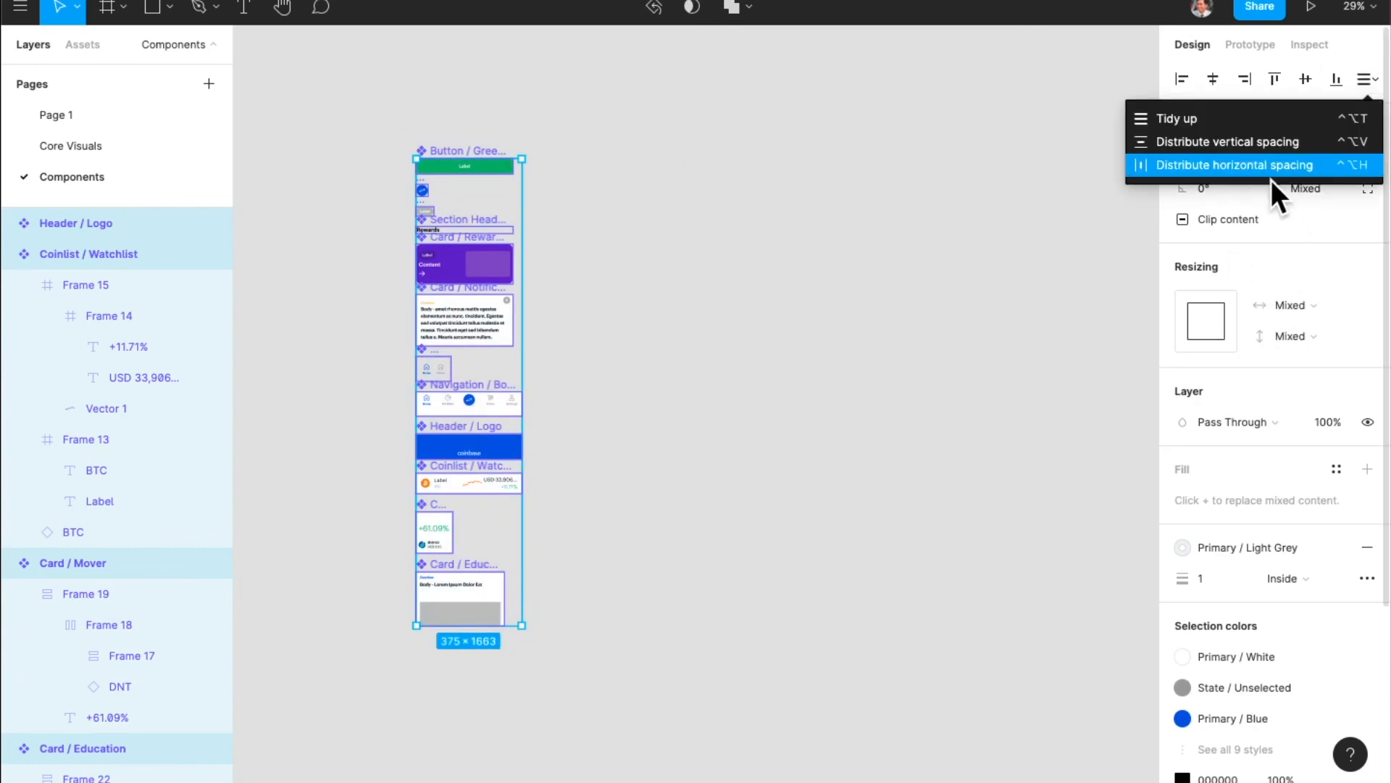
click(1237, 142)
scroll(440, 444, up, 2)
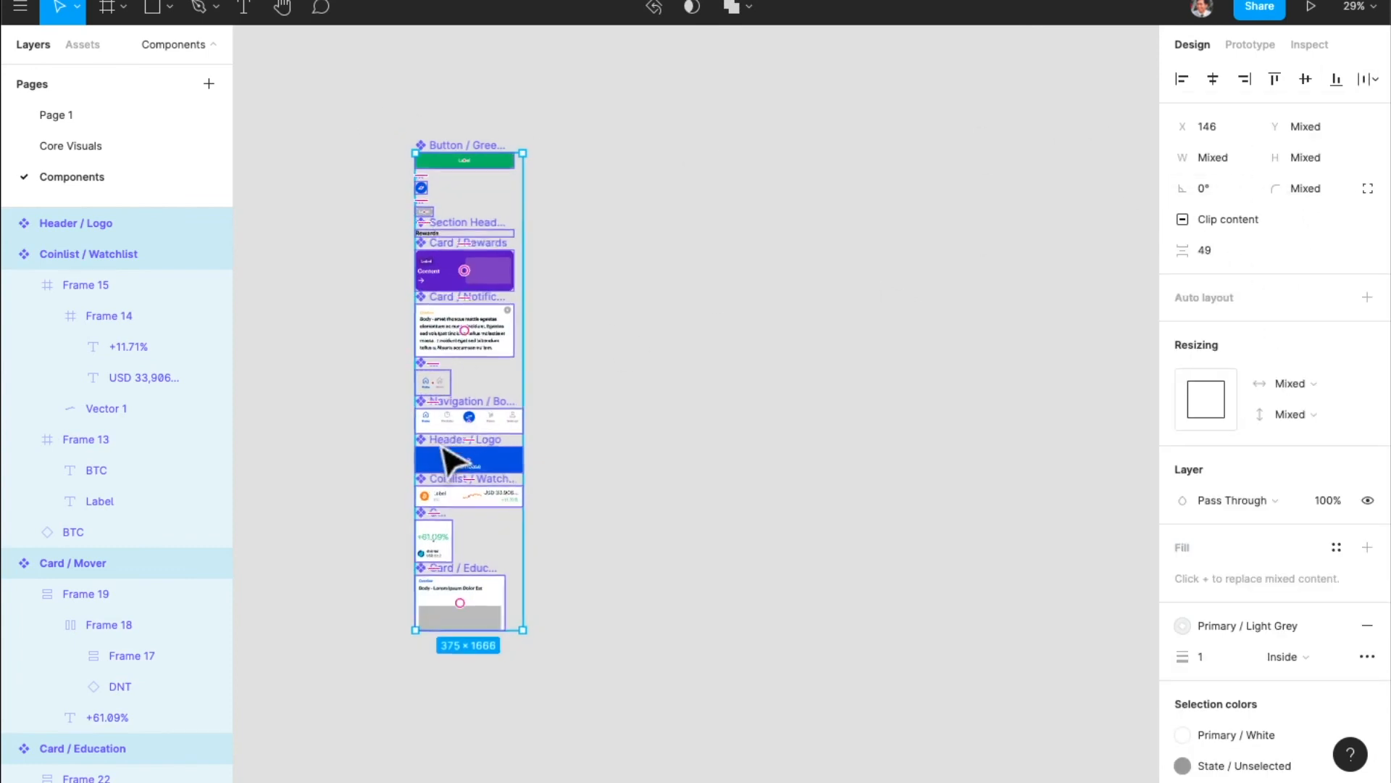
- Reorder the column so that Card / Education and Card / Mover follow directly below Card / Notification
drag(440, 444, 518, 446)
drag(545, 632, 537, 392)
drag(516, 650, 549, 475)
scroll(525, 580, up, 2)
scroll(518, 567, up, 1)
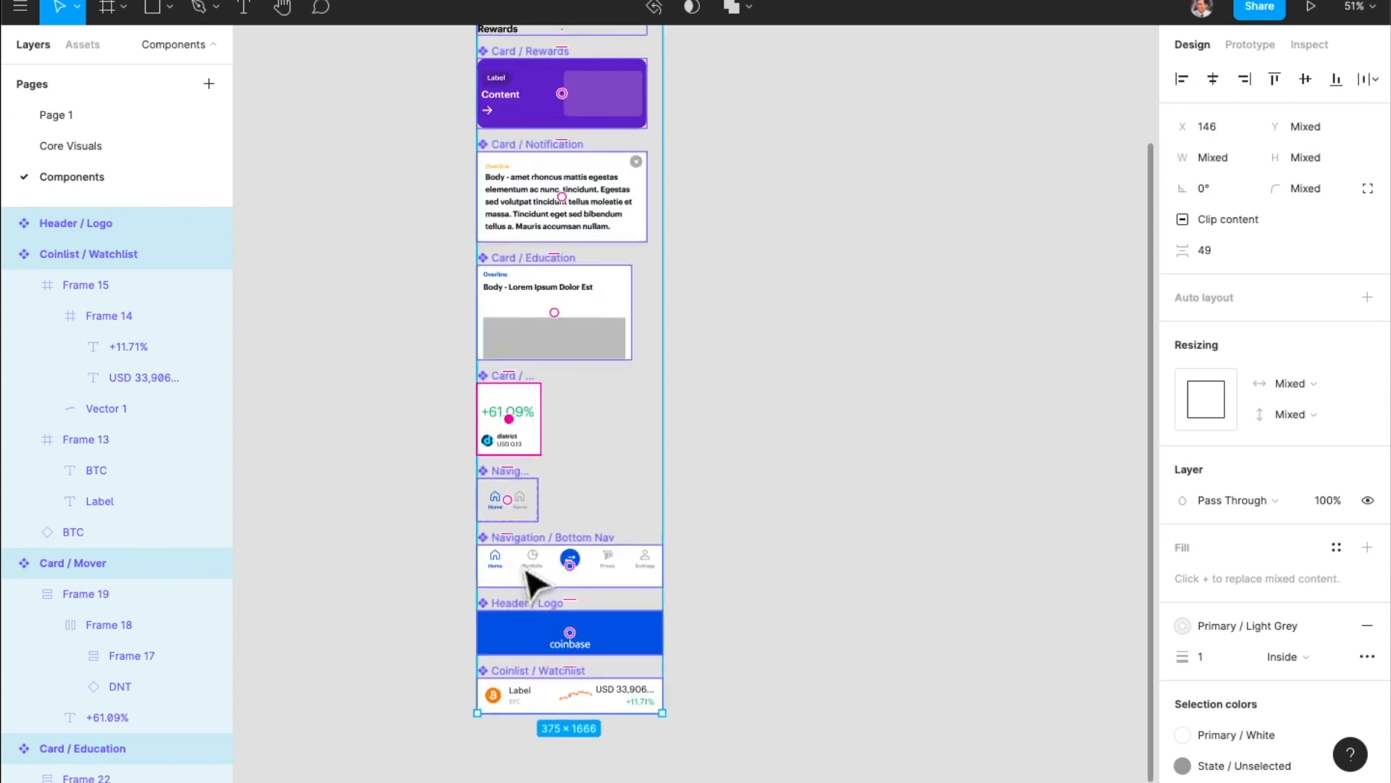
- Move Header / Logo above Section Header / H3, and place Navigation / Bottom Nav and the navigation item set above Header / Logo
drag(568, 643, 573, 328)
scroll(562, 407, up, 4)
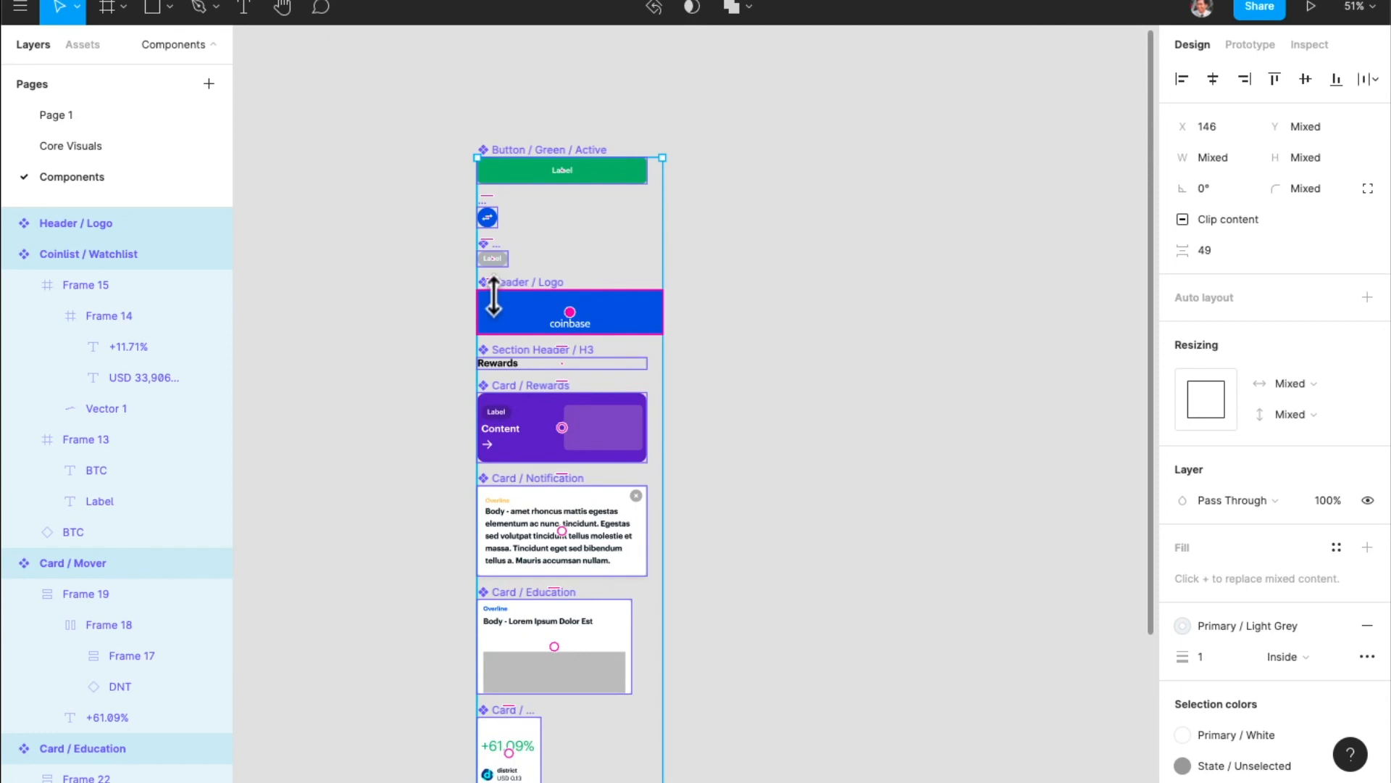
scroll(493, 296, down, 4)
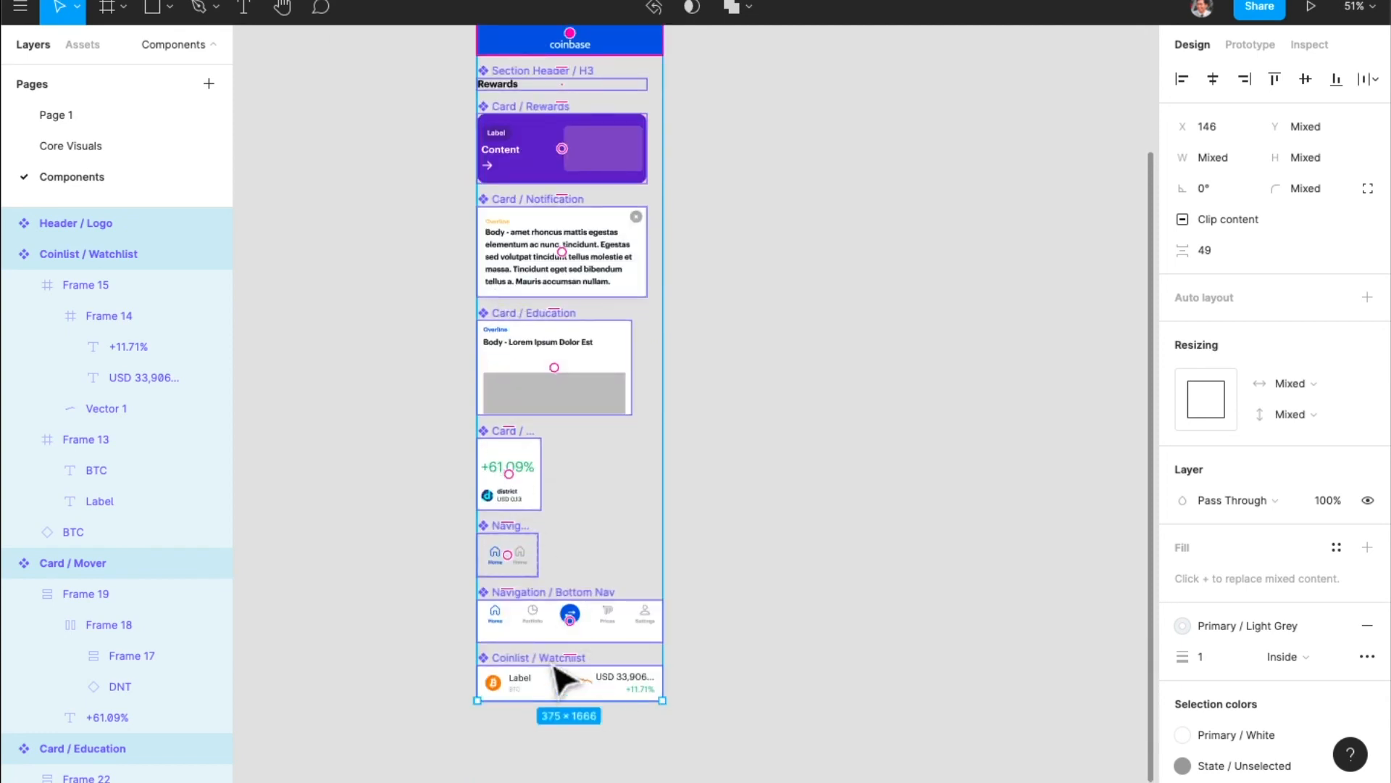
scroll(580, 692, up, 2)
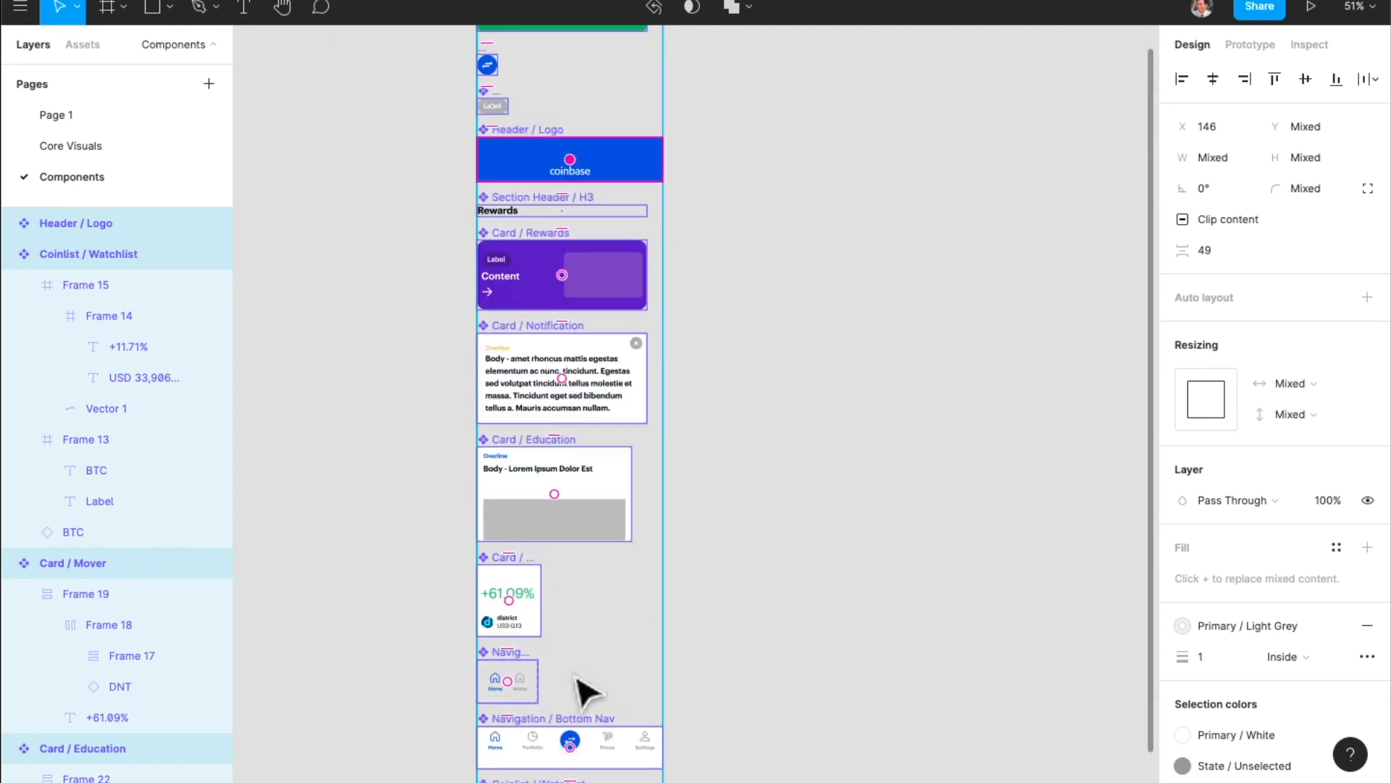
scroll(584, 687, down, 1)
drag(576, 728, 580, 449)
scroll(568, 435, down, 5)
scroll(548, 398, up, 7)
drag(516, 638, 517, 463)
scroll(623, 482, down, 6)
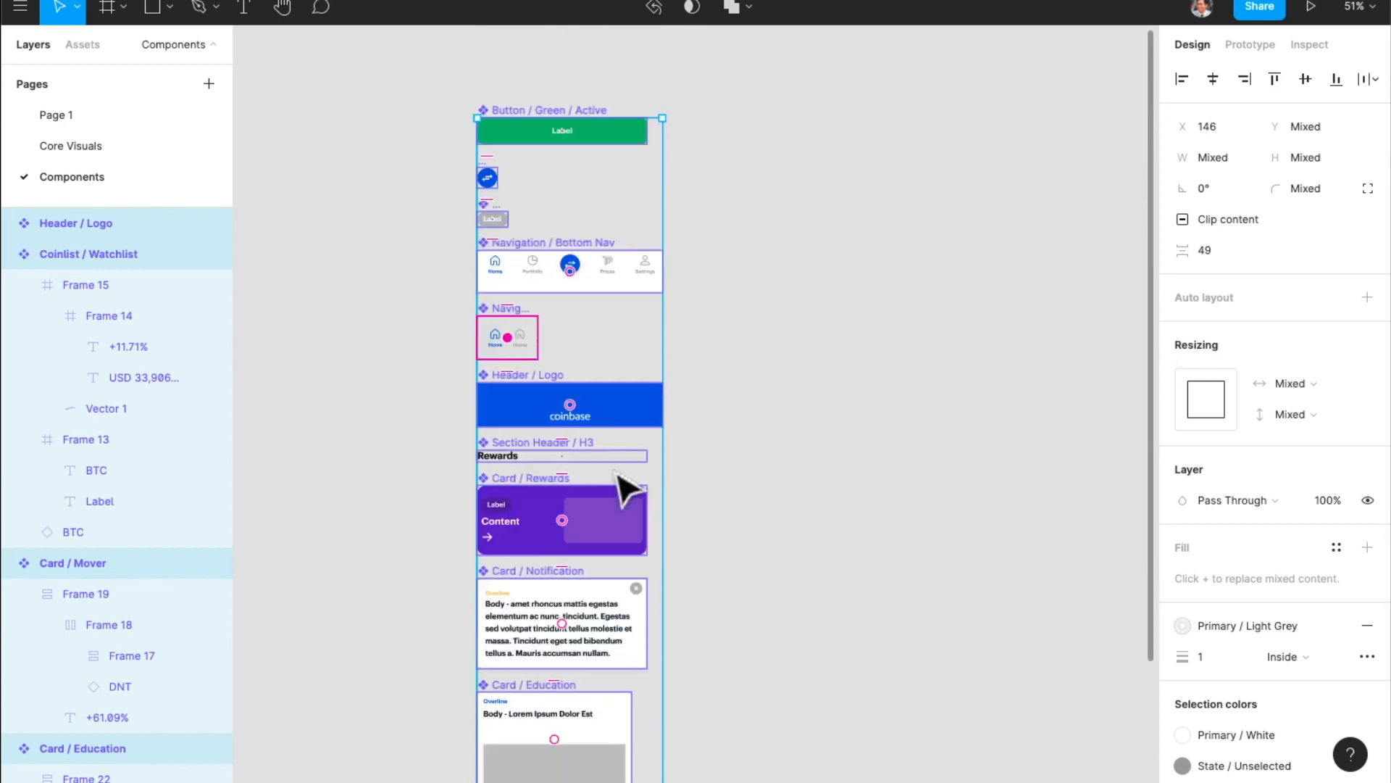
scroll(608, 475, down, 1)
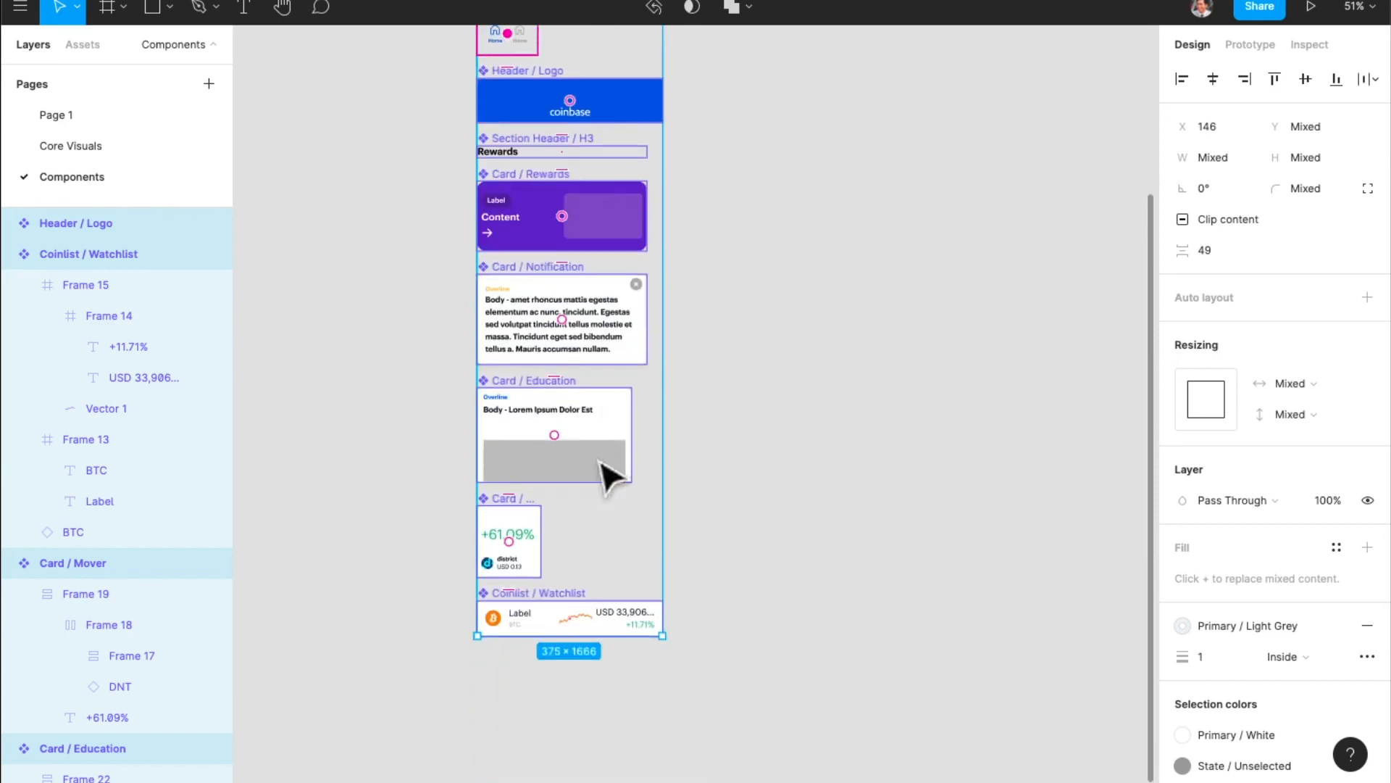
click(770, 461)
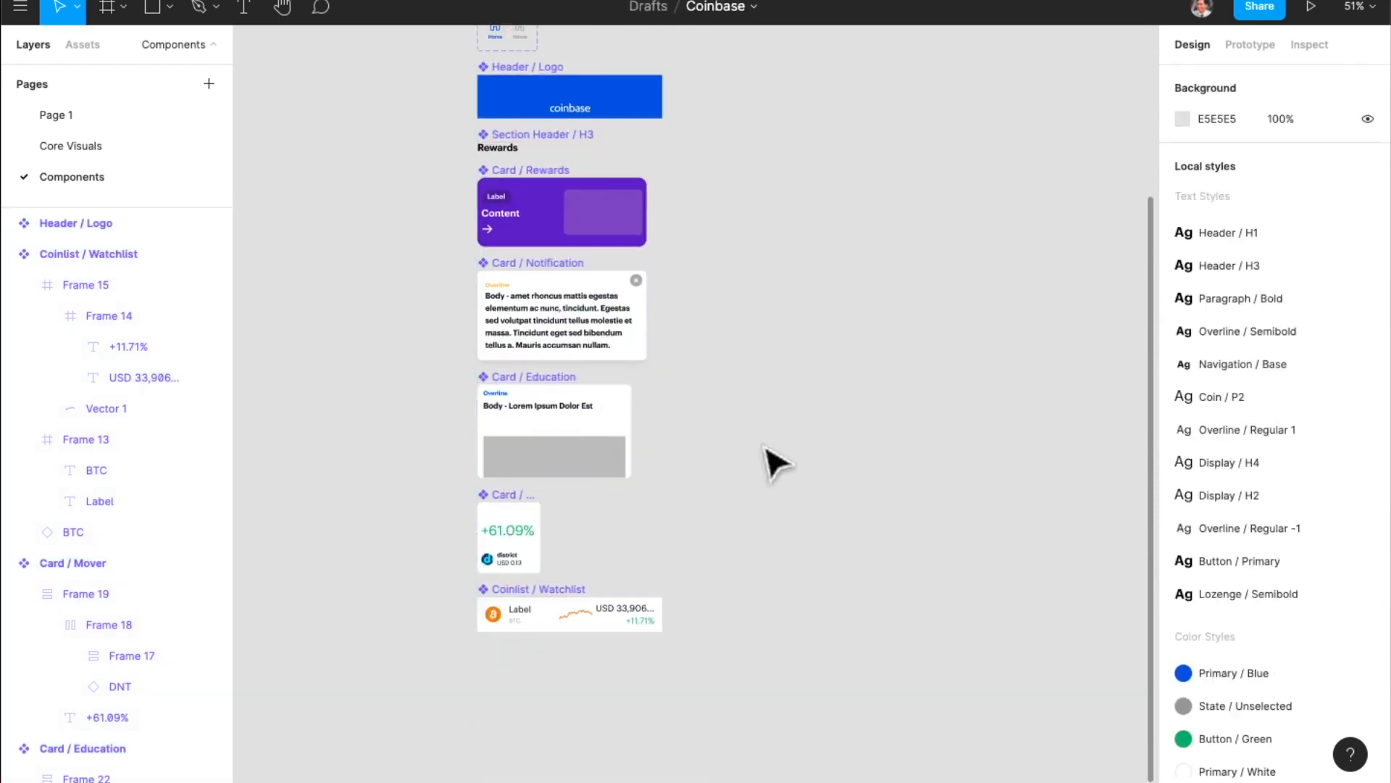
- Review the Components and Core Visuals pages, and compare the rebuilt Frame 5 and Frame 12 with the reference screens on Page 1
click(114, 146)
click(122, 181)
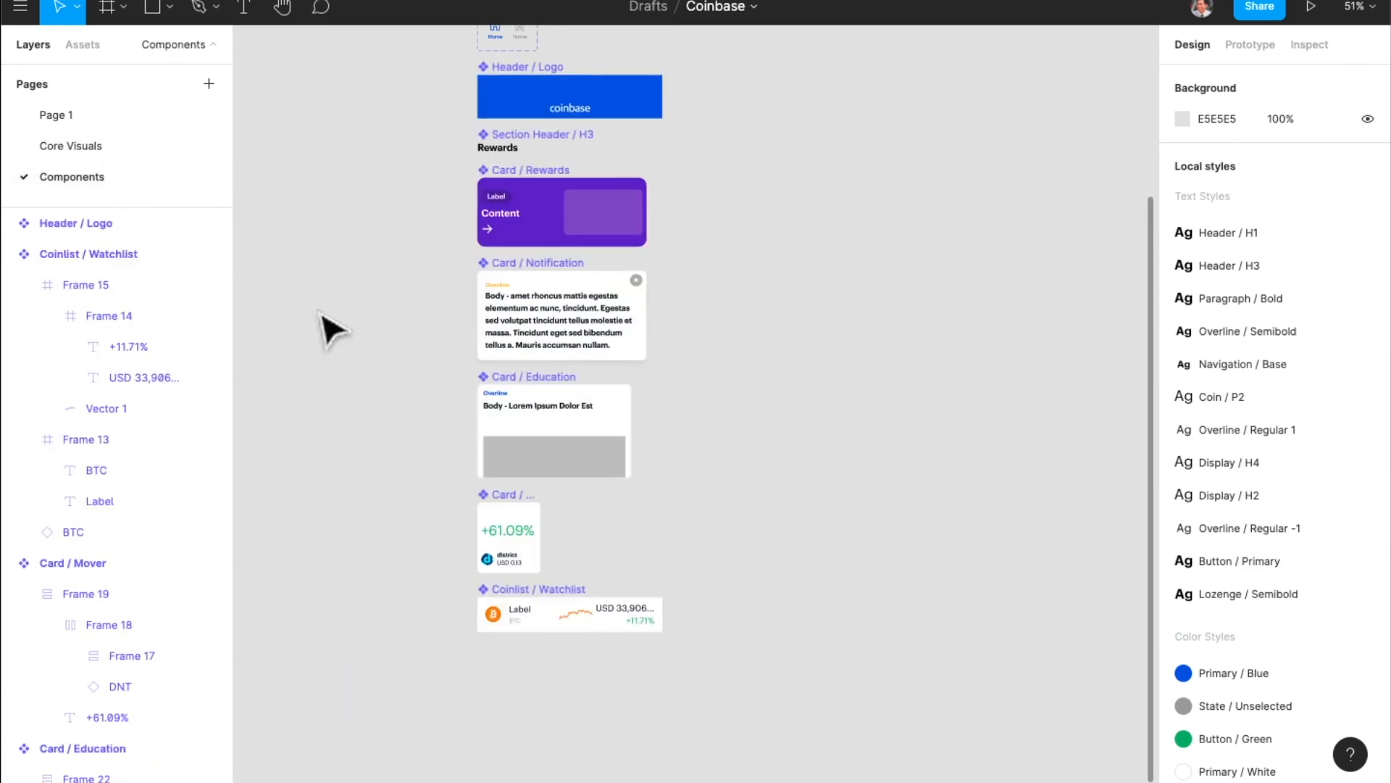
scroll(334, 290, up, 3)
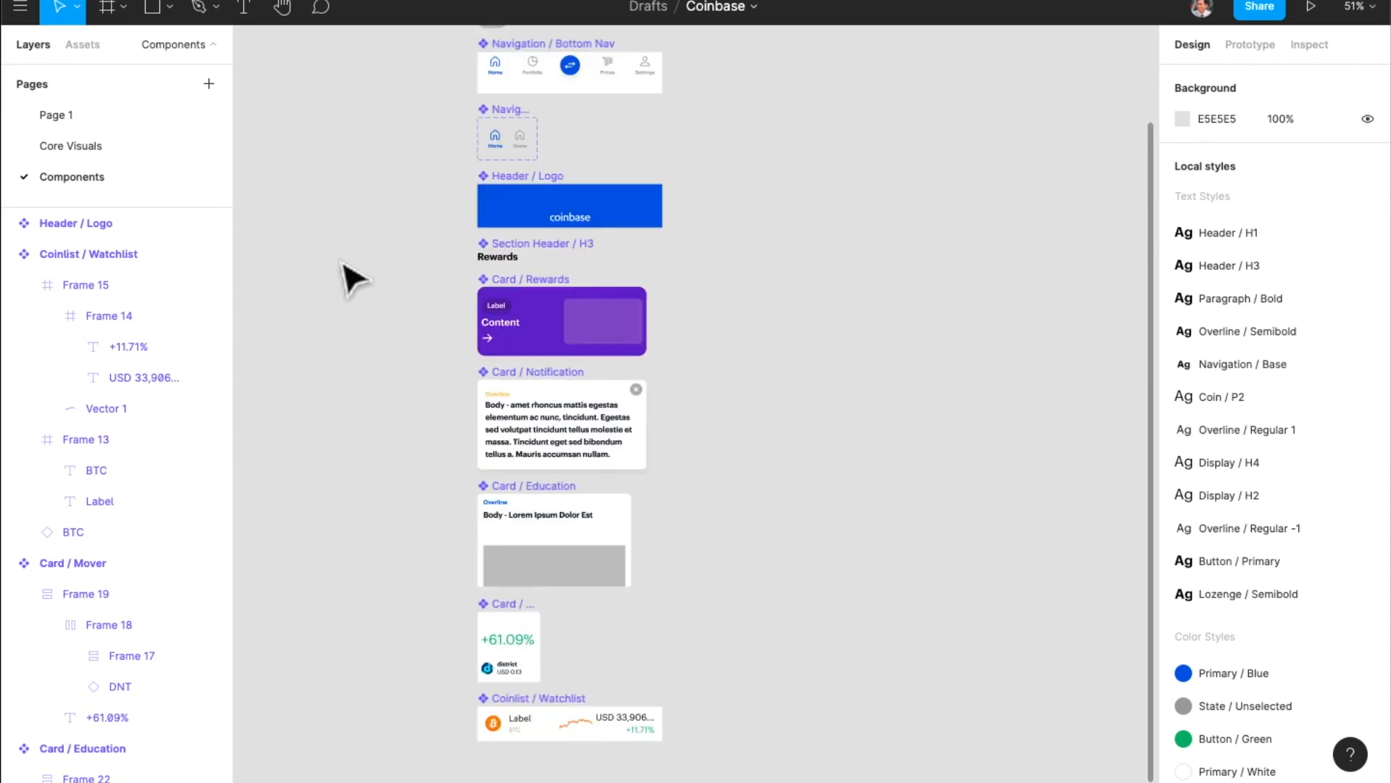
click(93, 150)
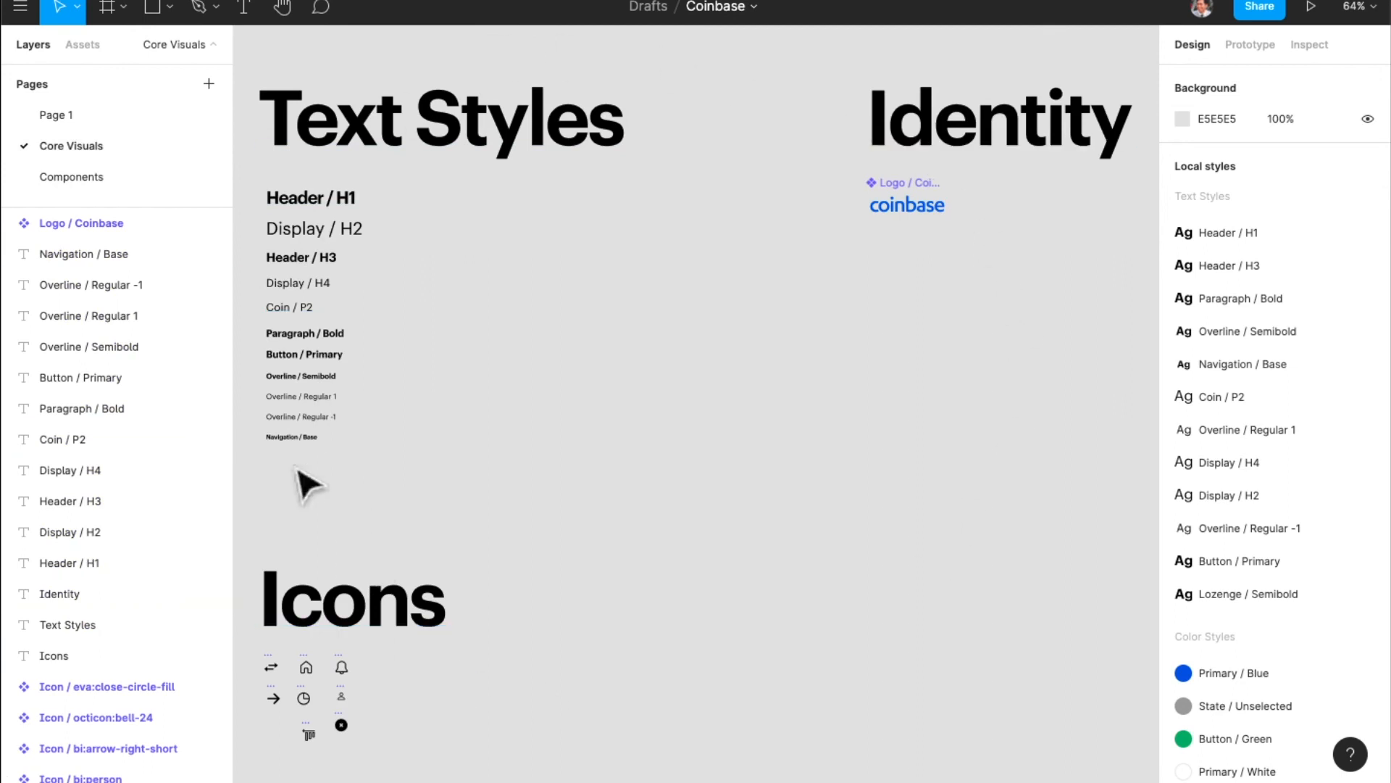
click(134, 116)
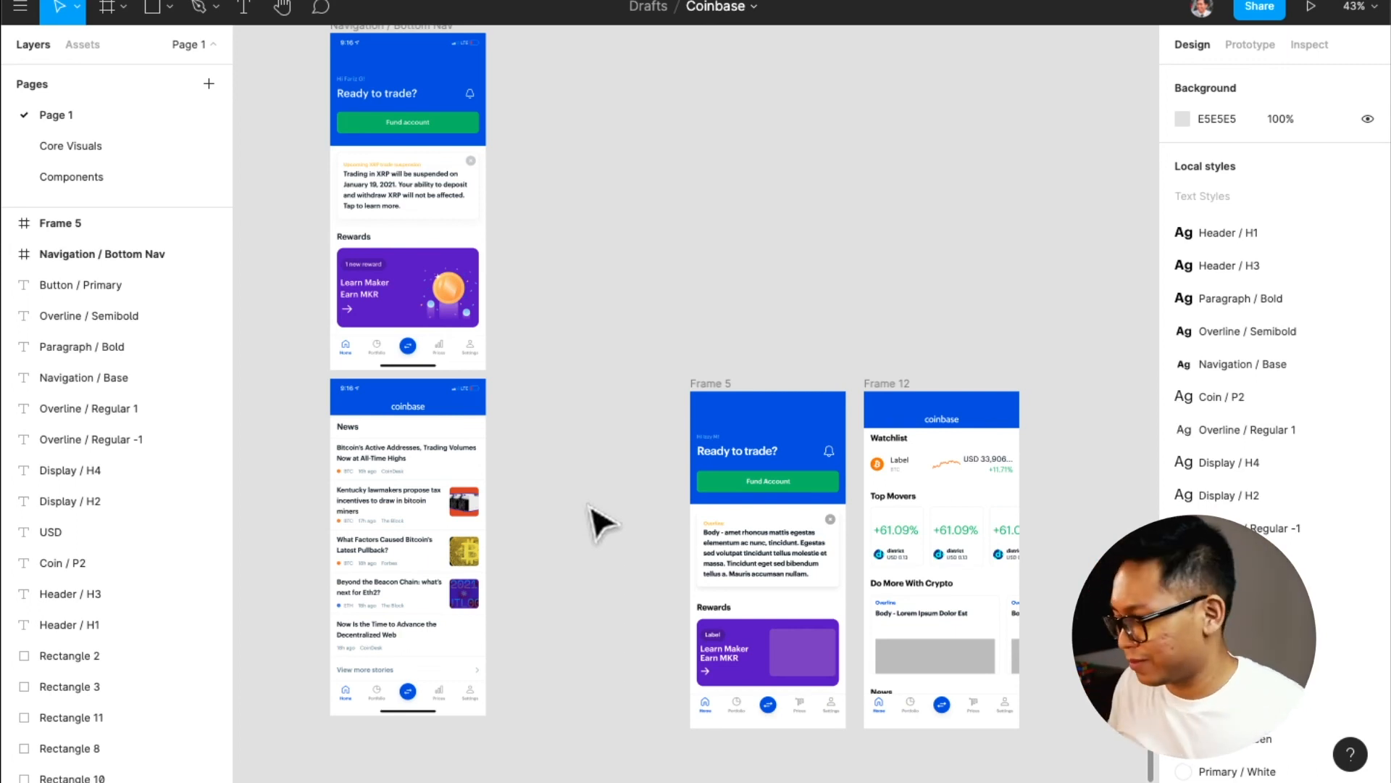
scroll(932, 642, down, 2)
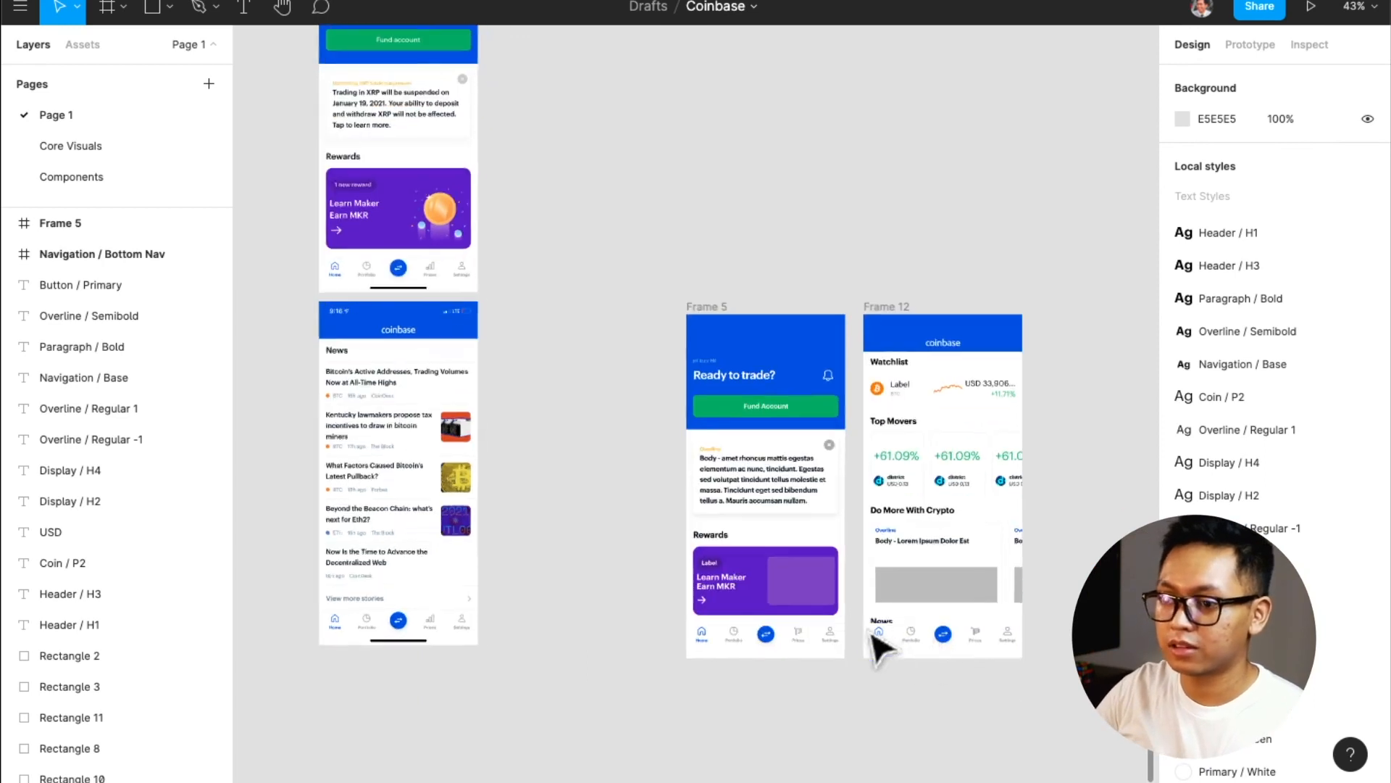
scroll(876, 642, up, 2)
scroll(879, 649, left, 2)
scroll(471, 326, left, 2)
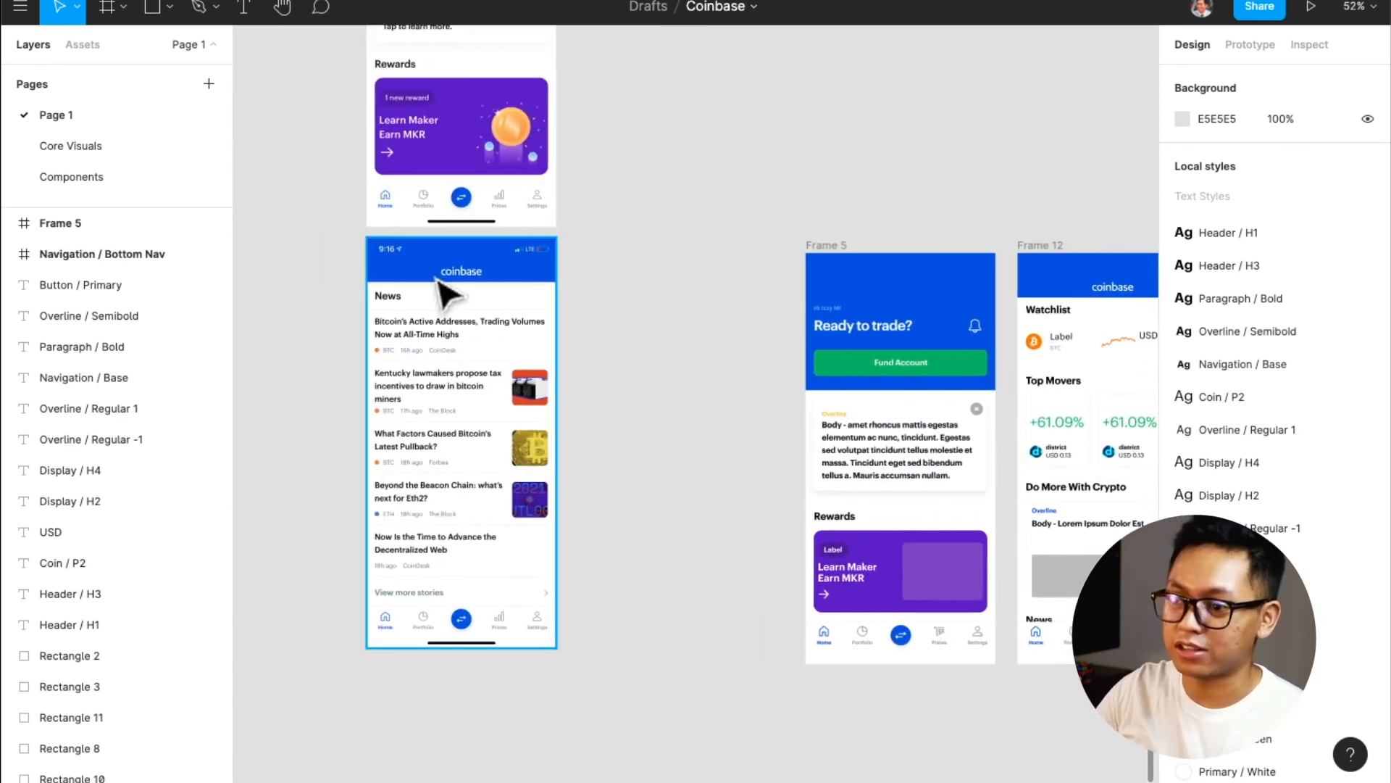
scroll(450, 289, up, 2)
scroll(464, 421, right, 2)
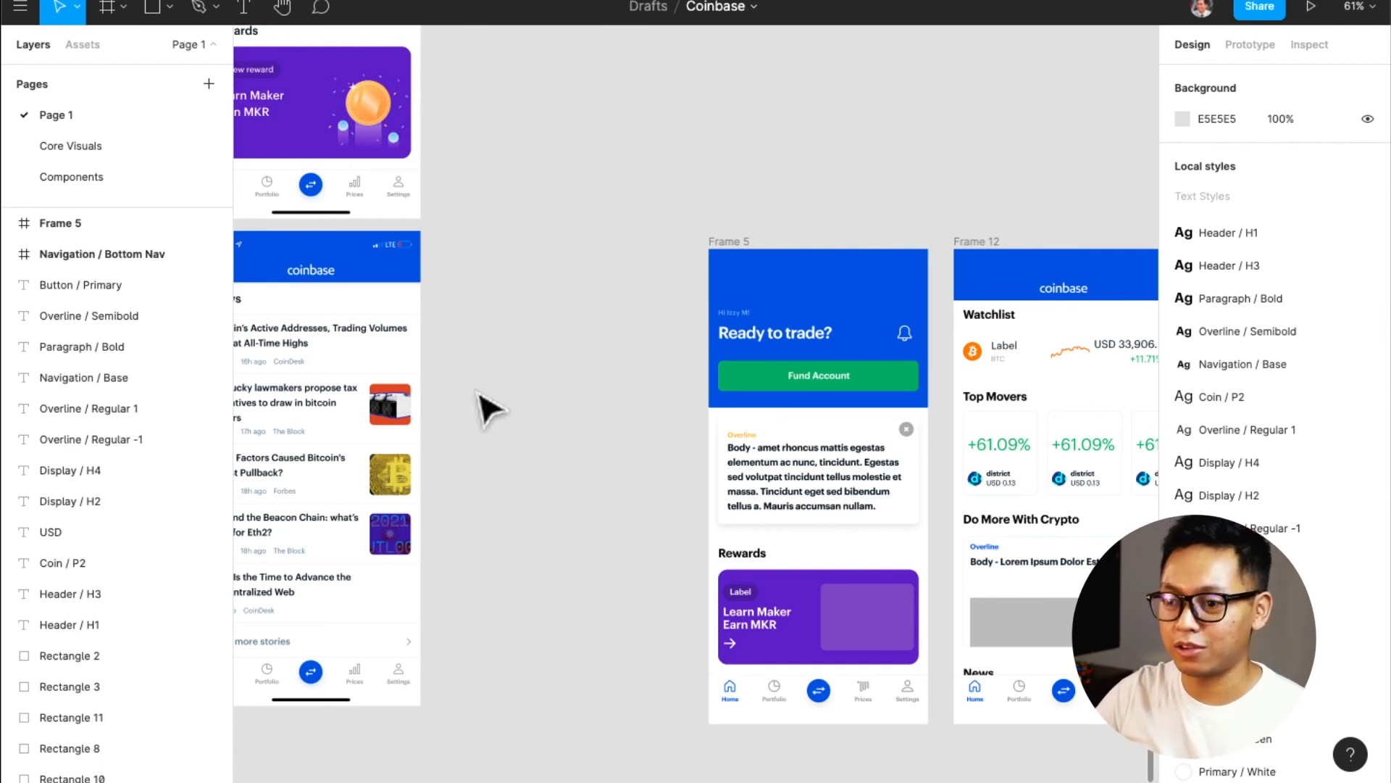
- Examine the Bitcoin price reference screen and its surrounding component labels for parts that still need rebuilding
scroll(477, 391, down, 5)
scroll(477, 392, up, 8)
scroll(477, 391, left, 4)
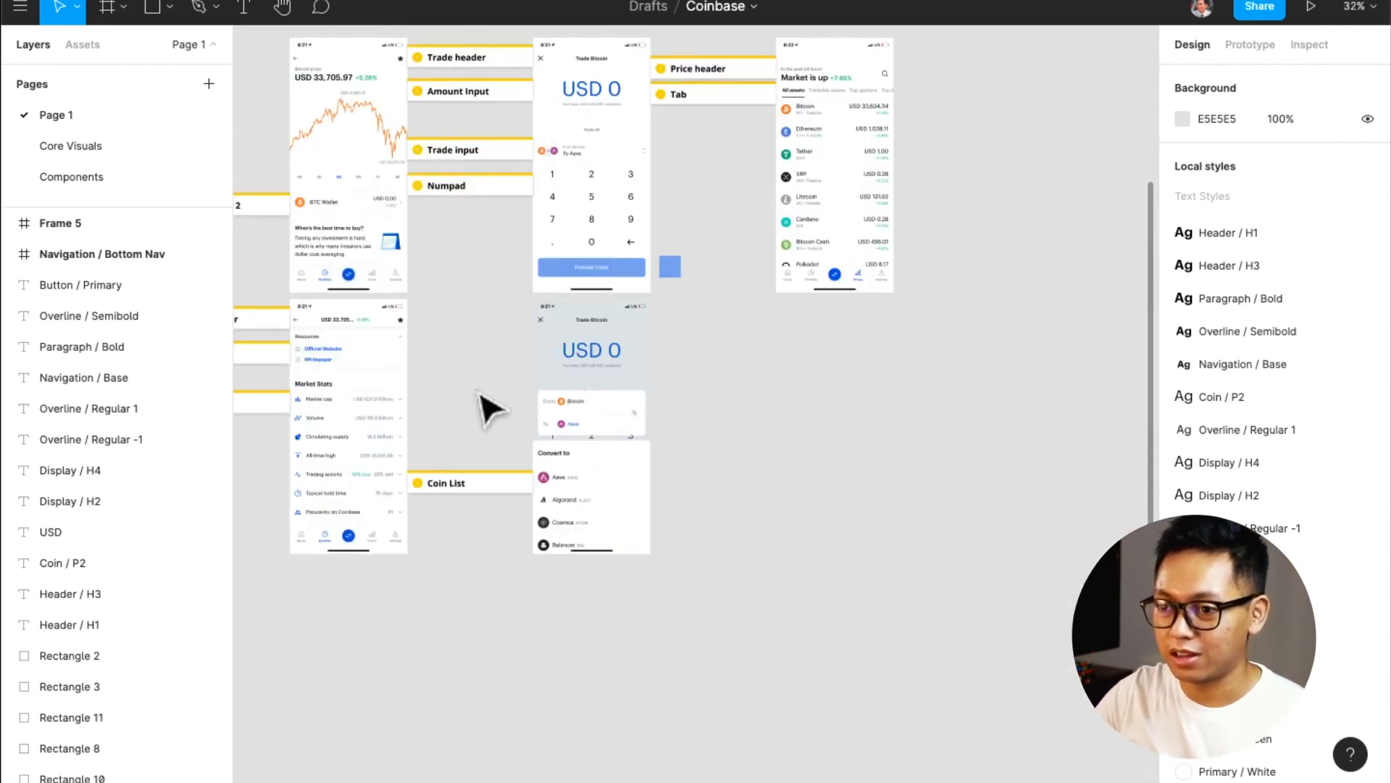
scroll(477, 391, up, 4)
scroll(482, 478, left, 3)
scroll(482, 482, up, 8)
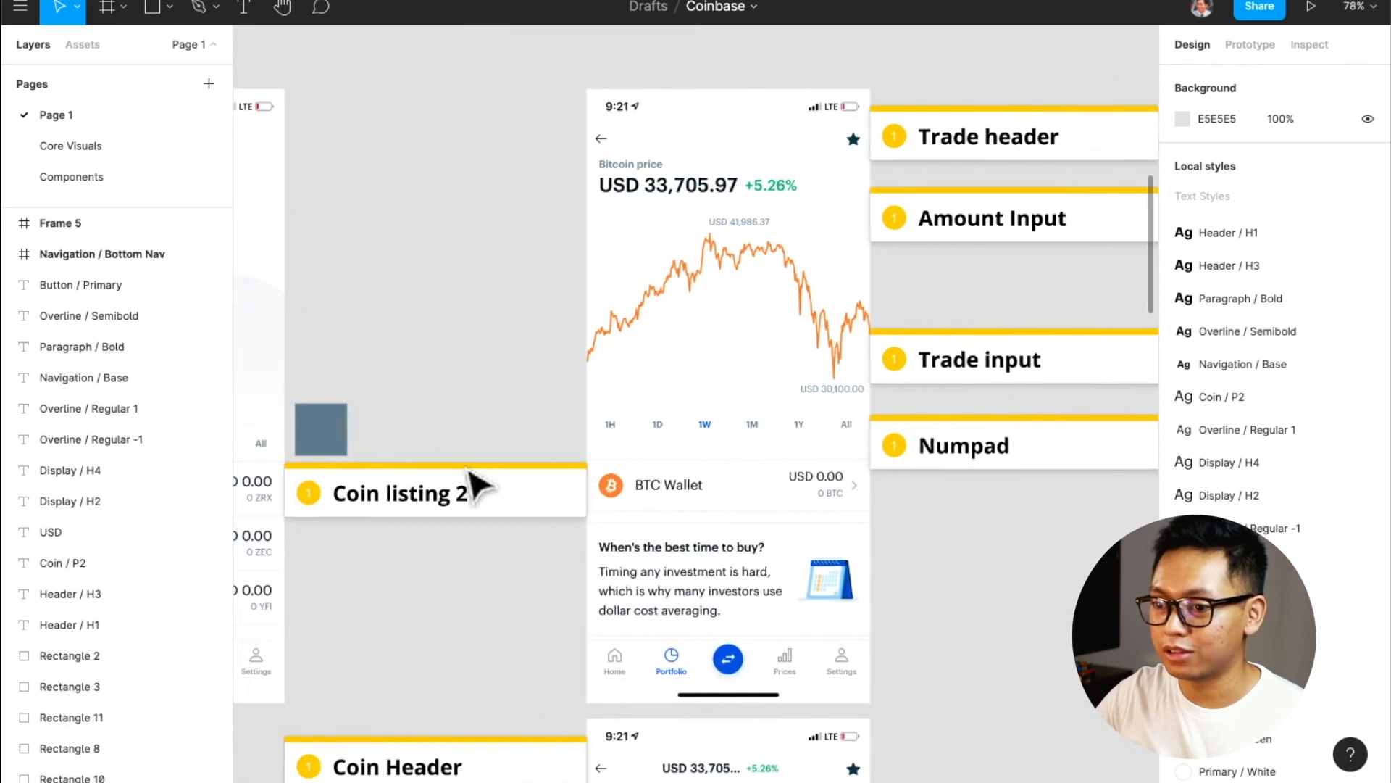
scroll(479, 485, left, 2)
scroll(663, 551, down, 2)
scroll(657, 580, down, 1)
scroll(658, 583, right, 10)
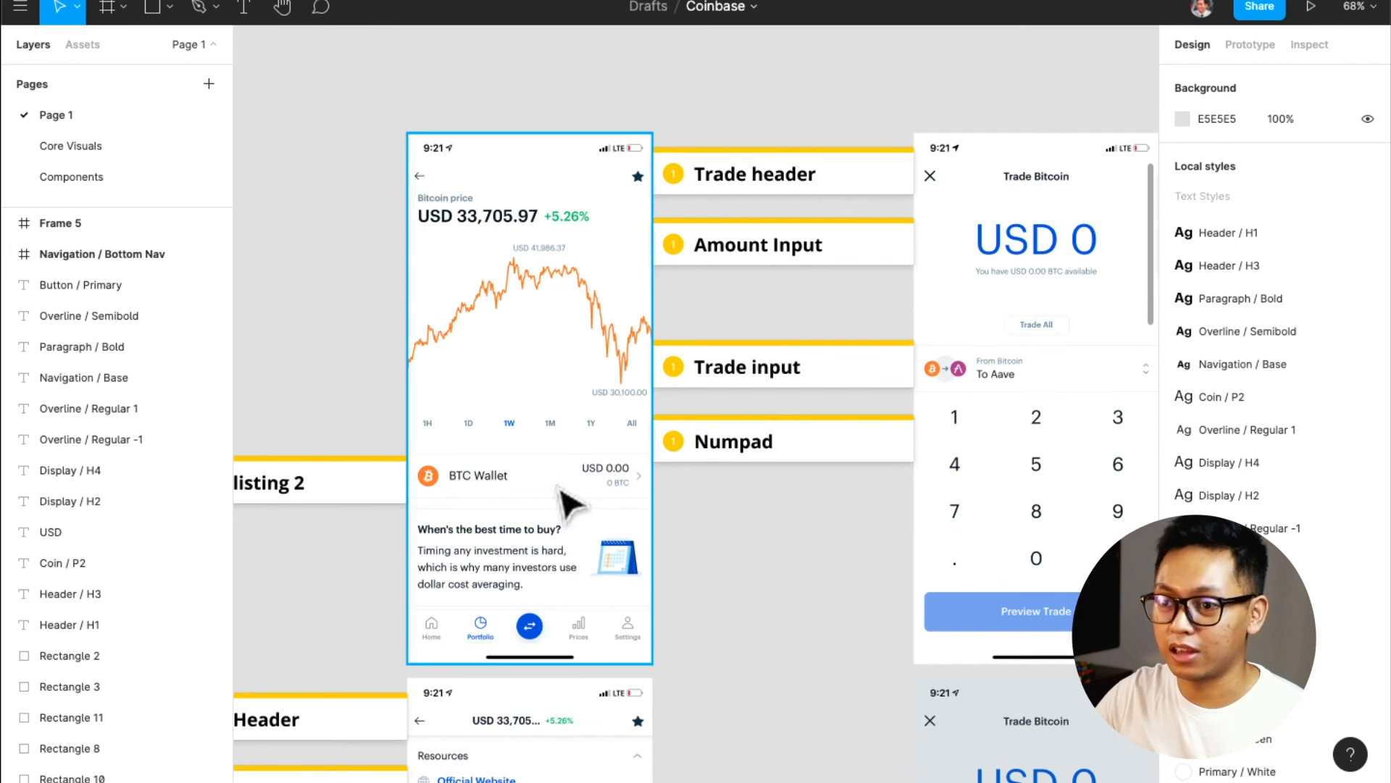
scroll(569, 501, down, 1)
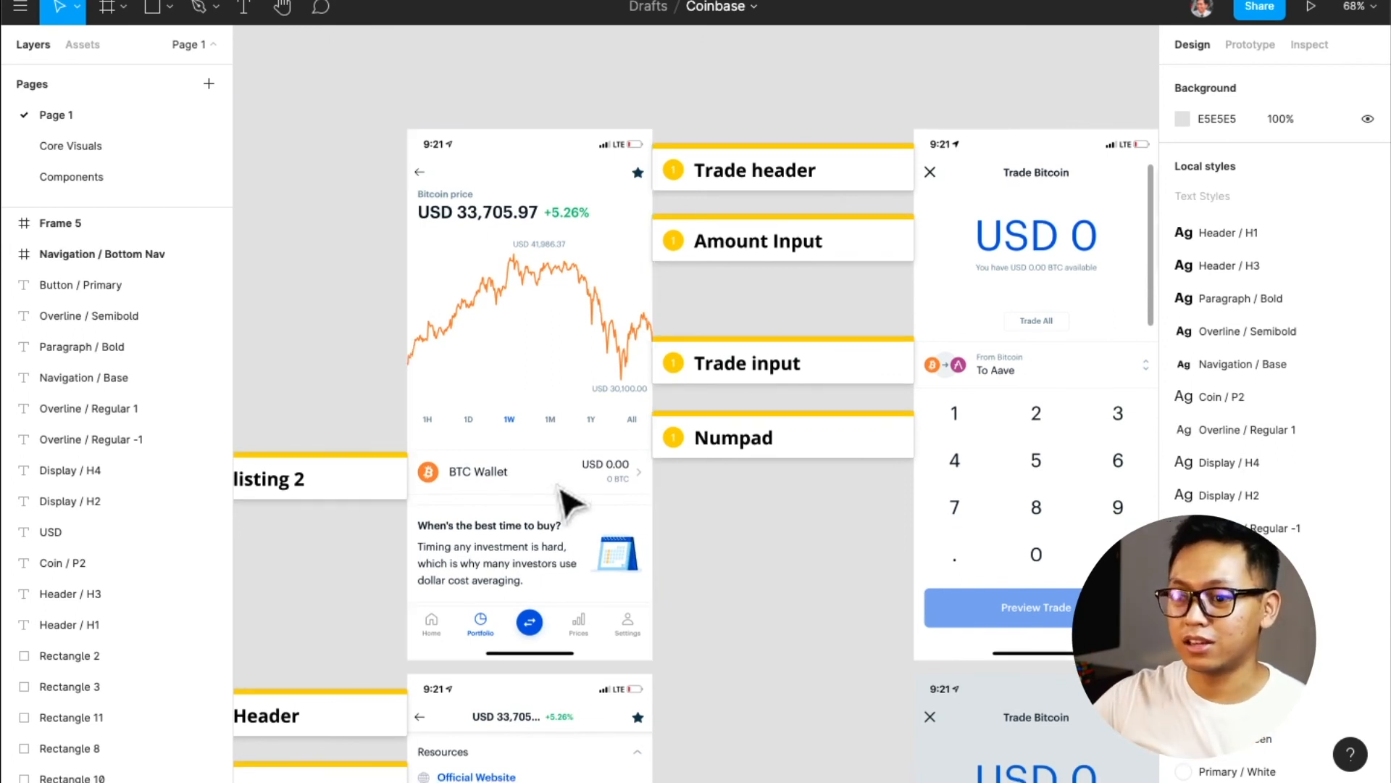
- Look over the Trade Bitcoin and market prices reference screens with their labels, and return to the home and portfolio screens
scroll(569, 502, right, 6)
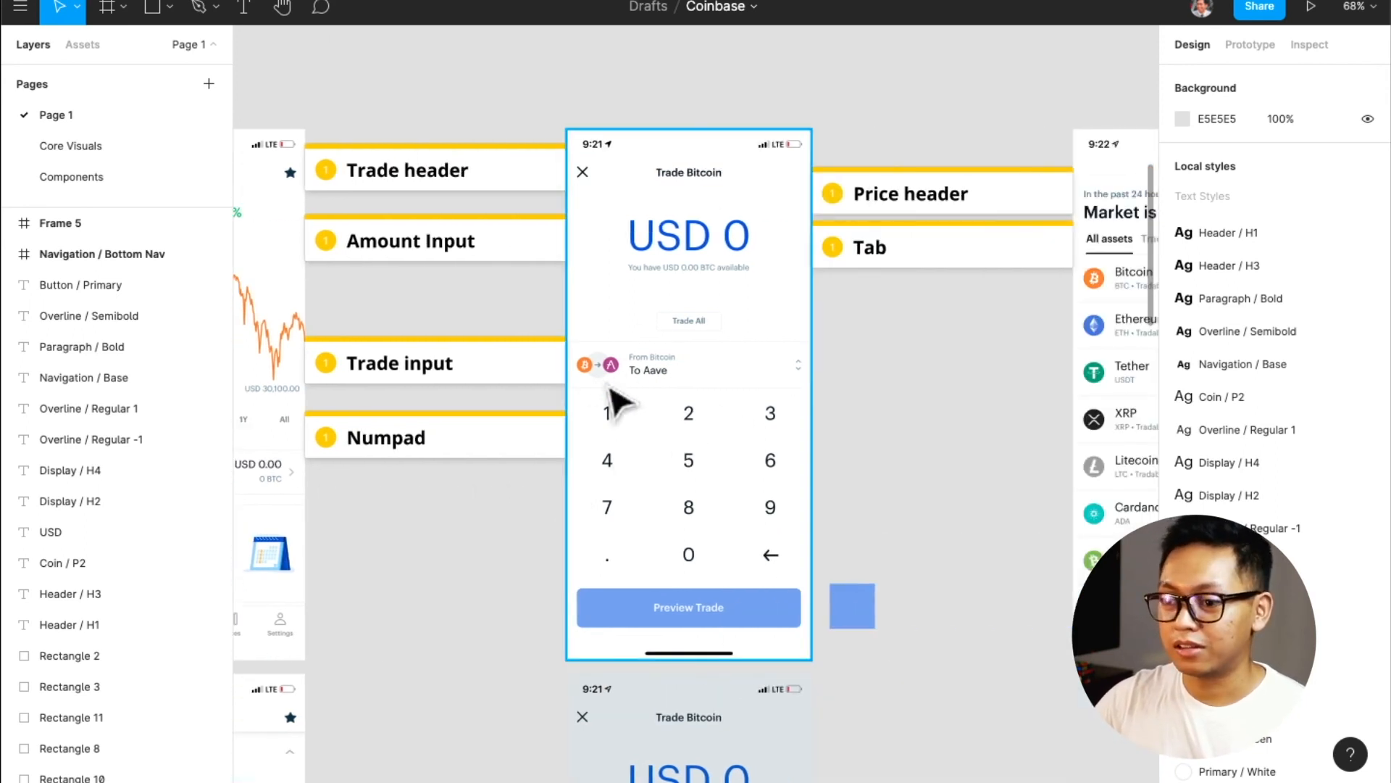
scroll(617, 381, down, 5)
scroll(612, 366, up, 5)
scroll(611, 369, right, 6)
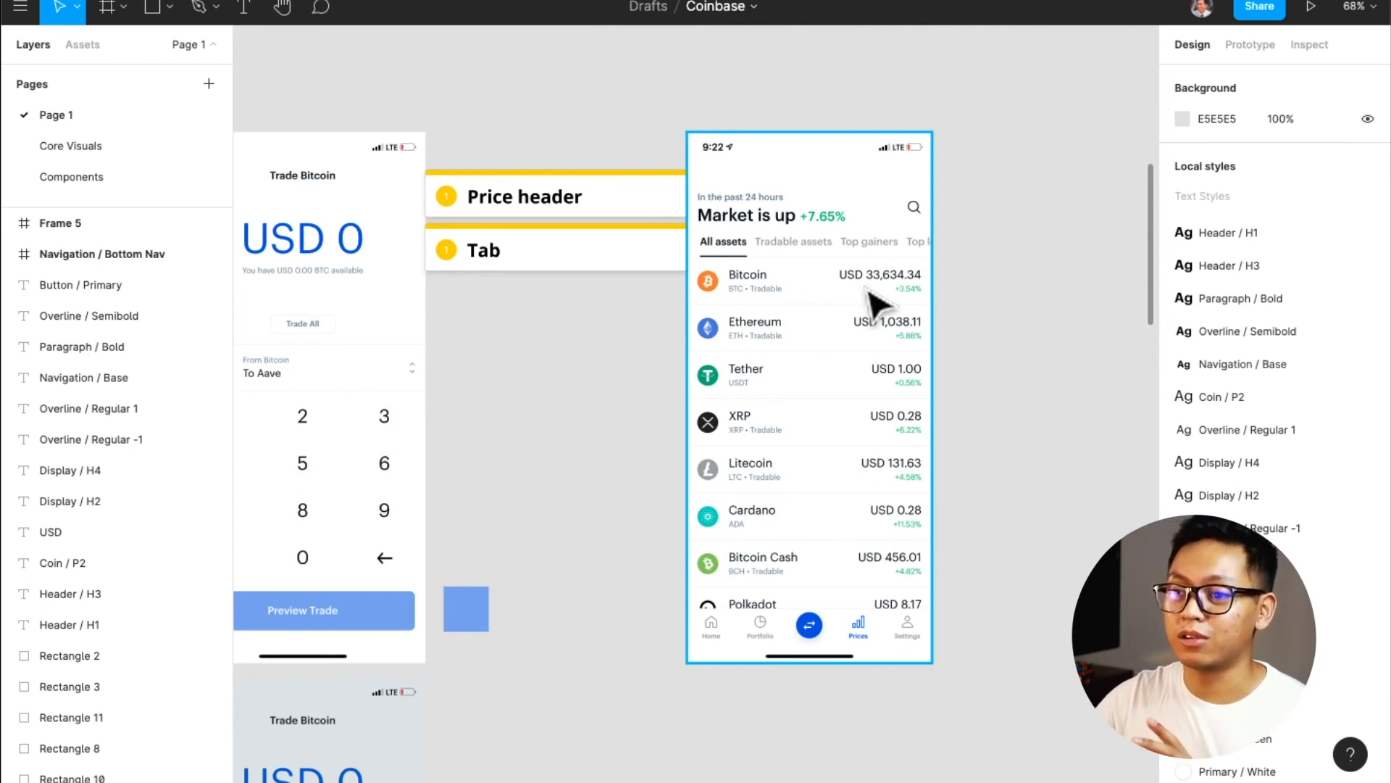
scroll(870, 300, left, 10)
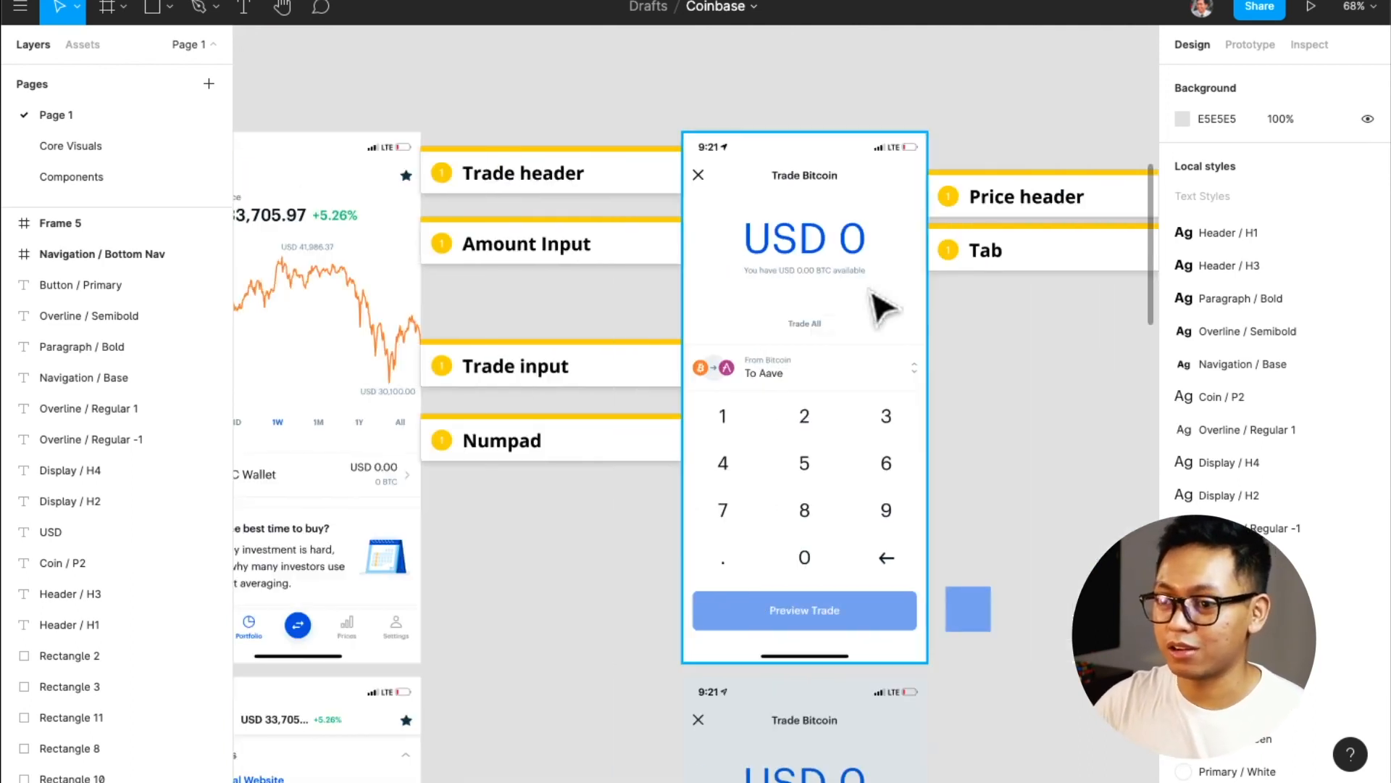
scroll(768, 377, down, 3)
scroll(775, 382, down, 3)
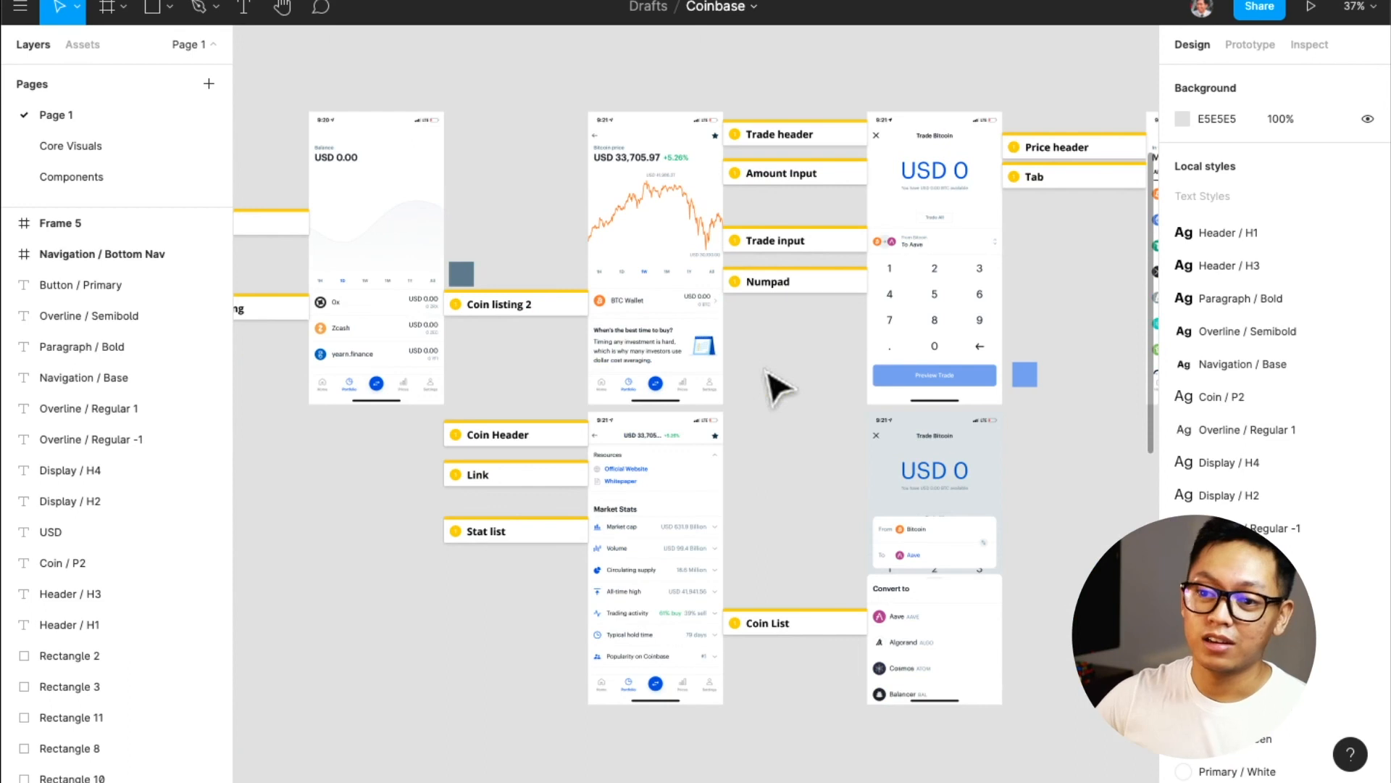
scroll(768, 373, left, 3)
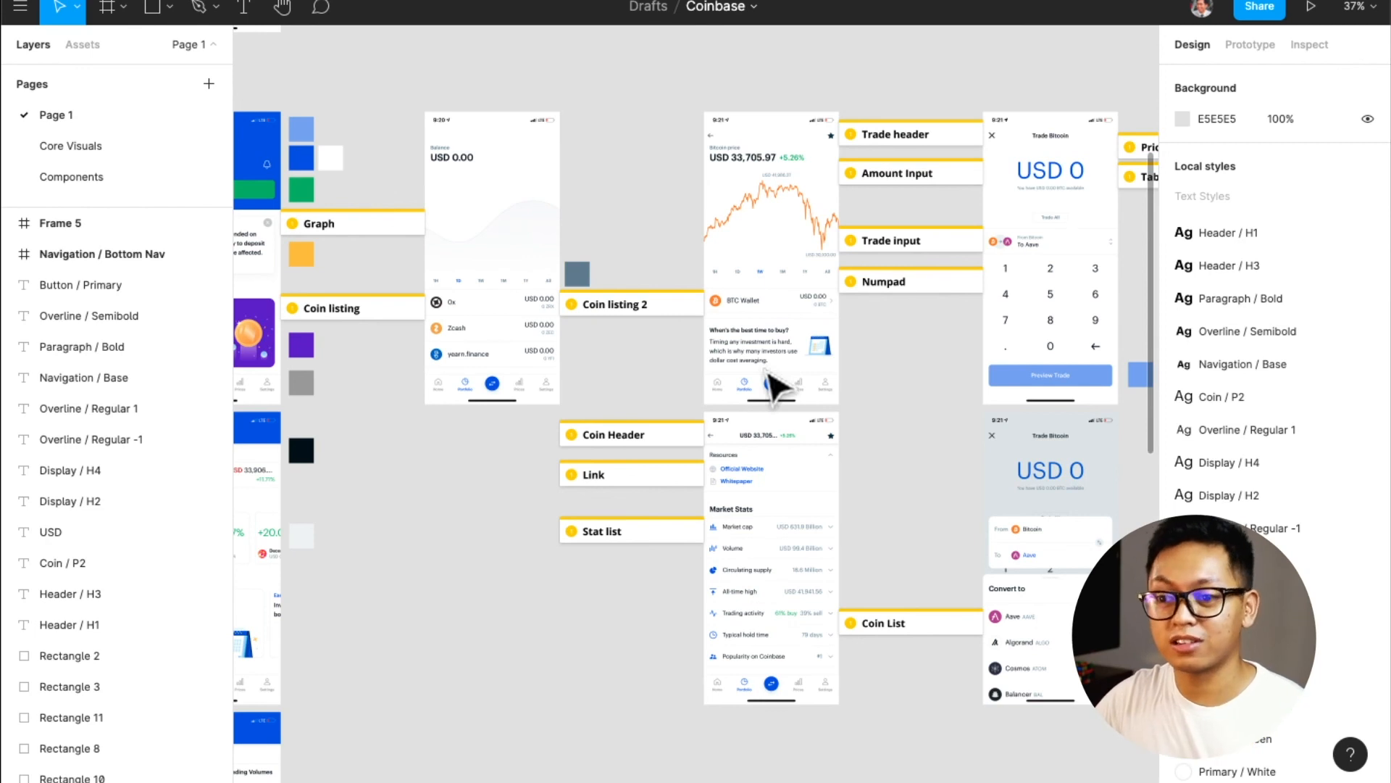
scroll(772, 384, left, 7)
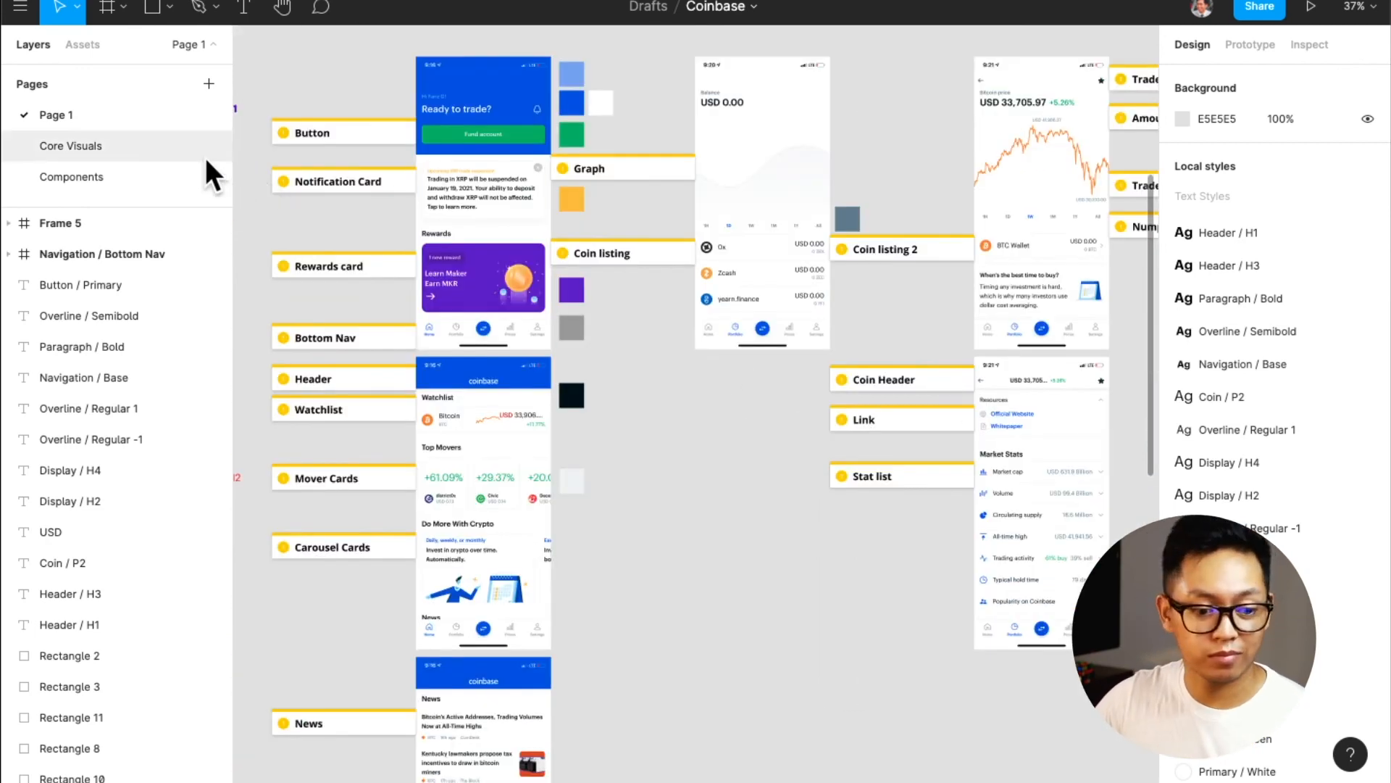